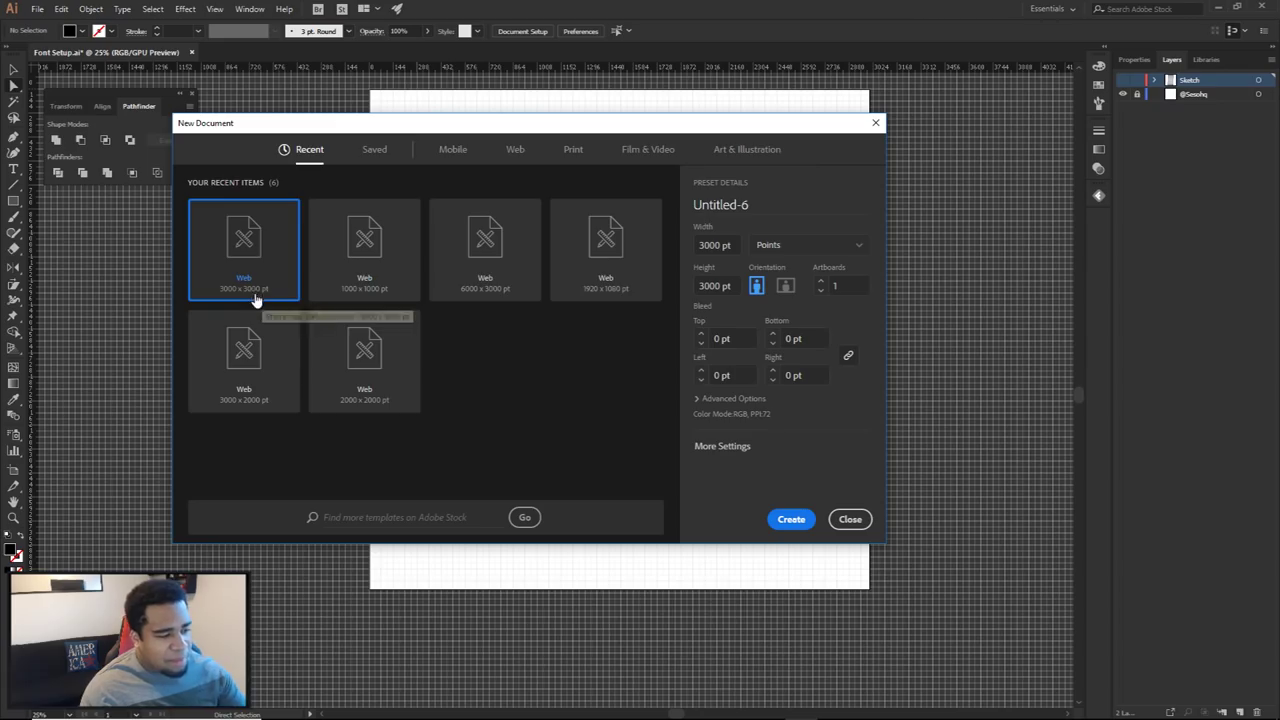
left_click(797, 249)
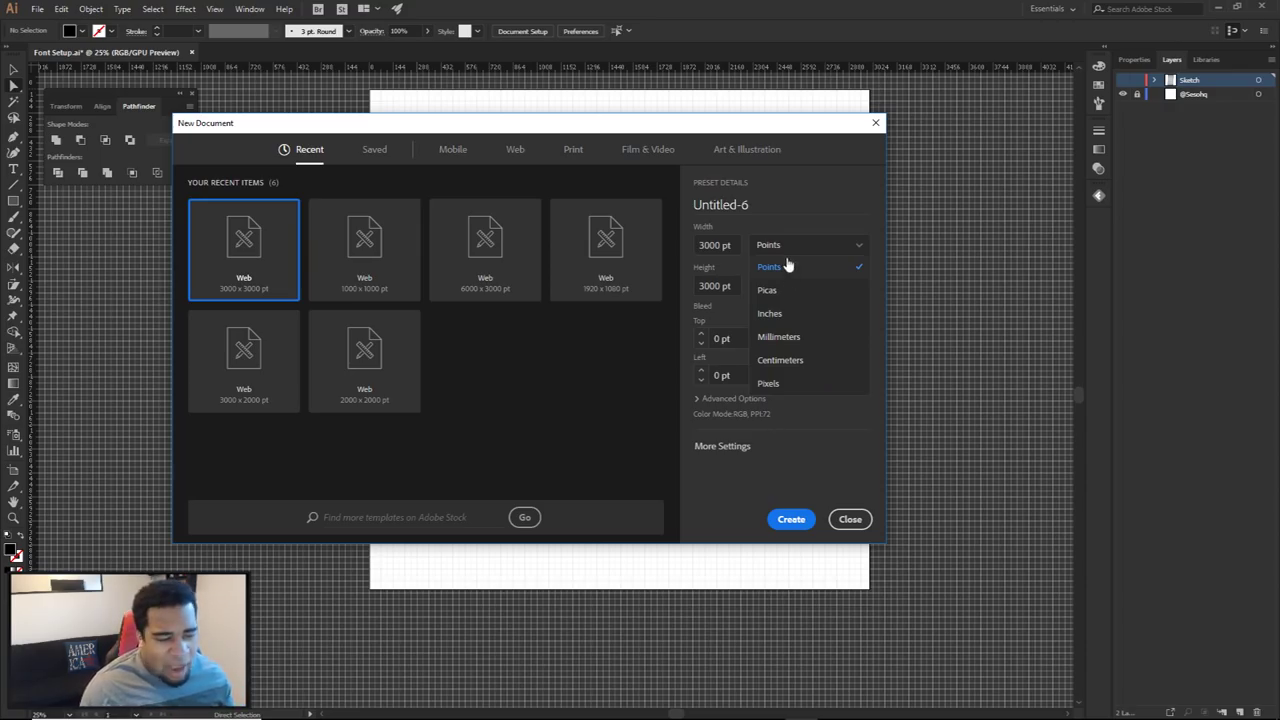
left_click(796, 214)
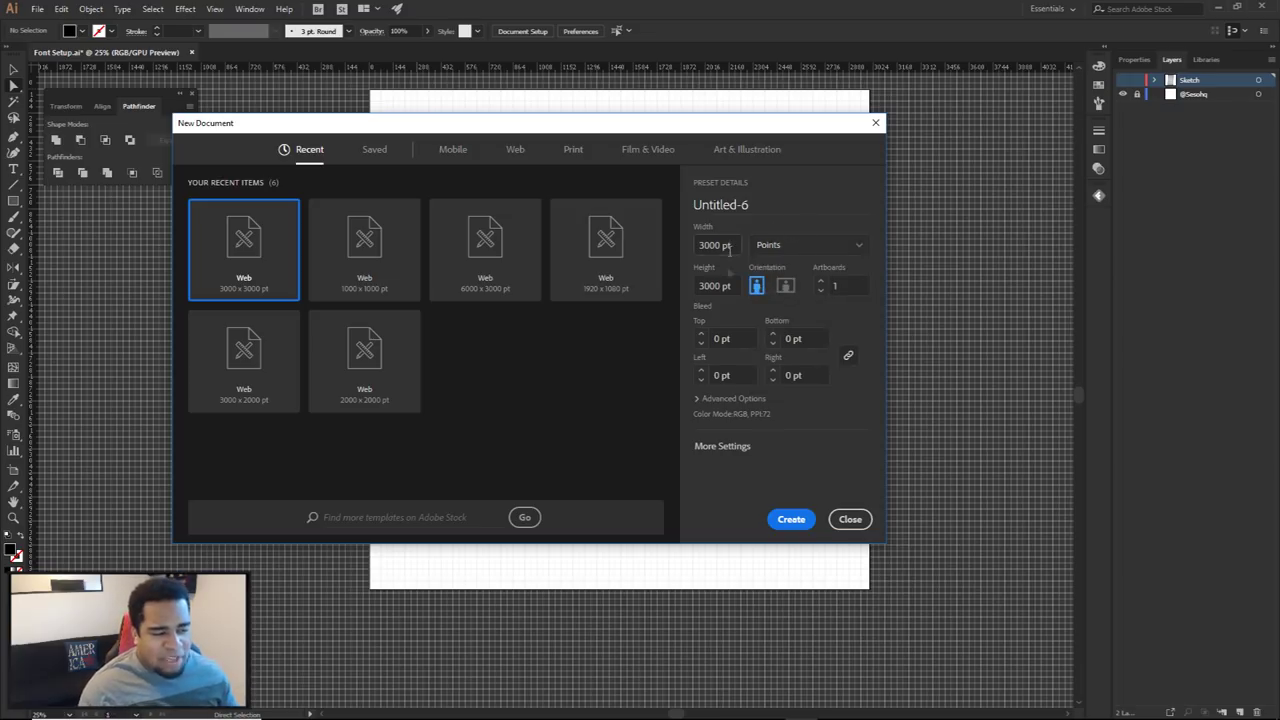
left_click(801, 519)
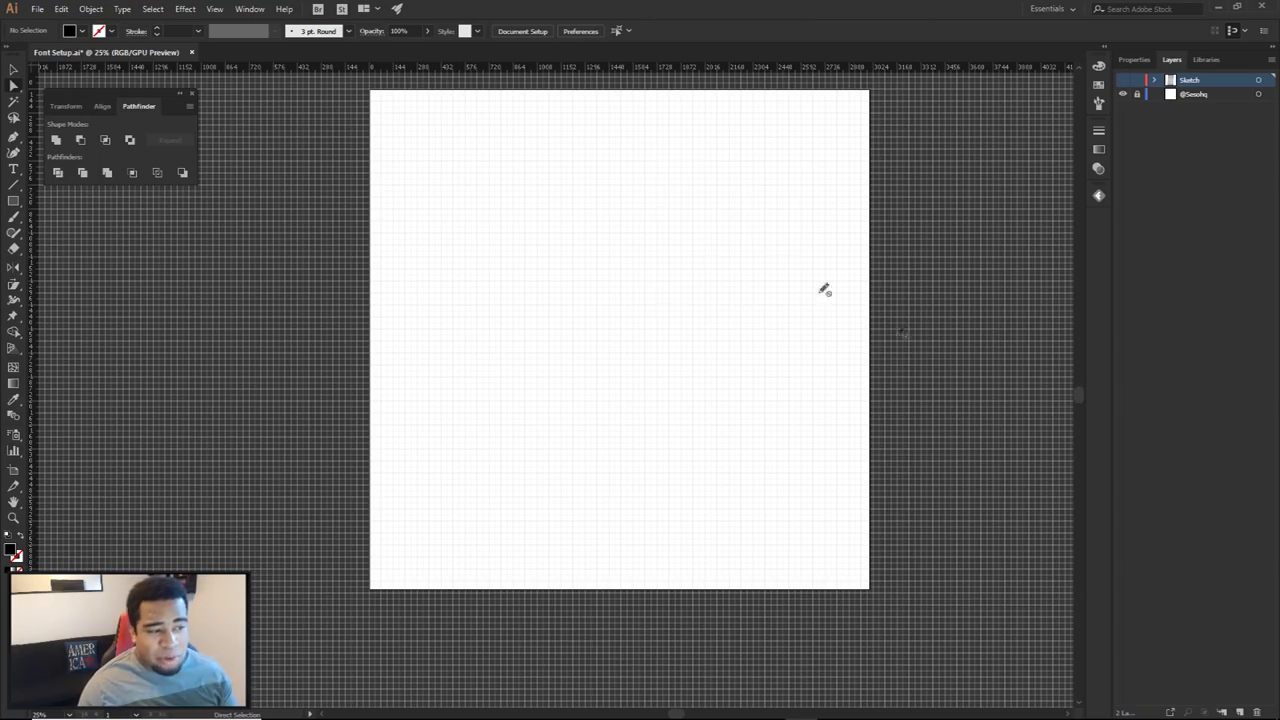
Create a new layer and place a vertical guide on it through the artboard's center, at X 1512 pt
left_click(1240, 712)
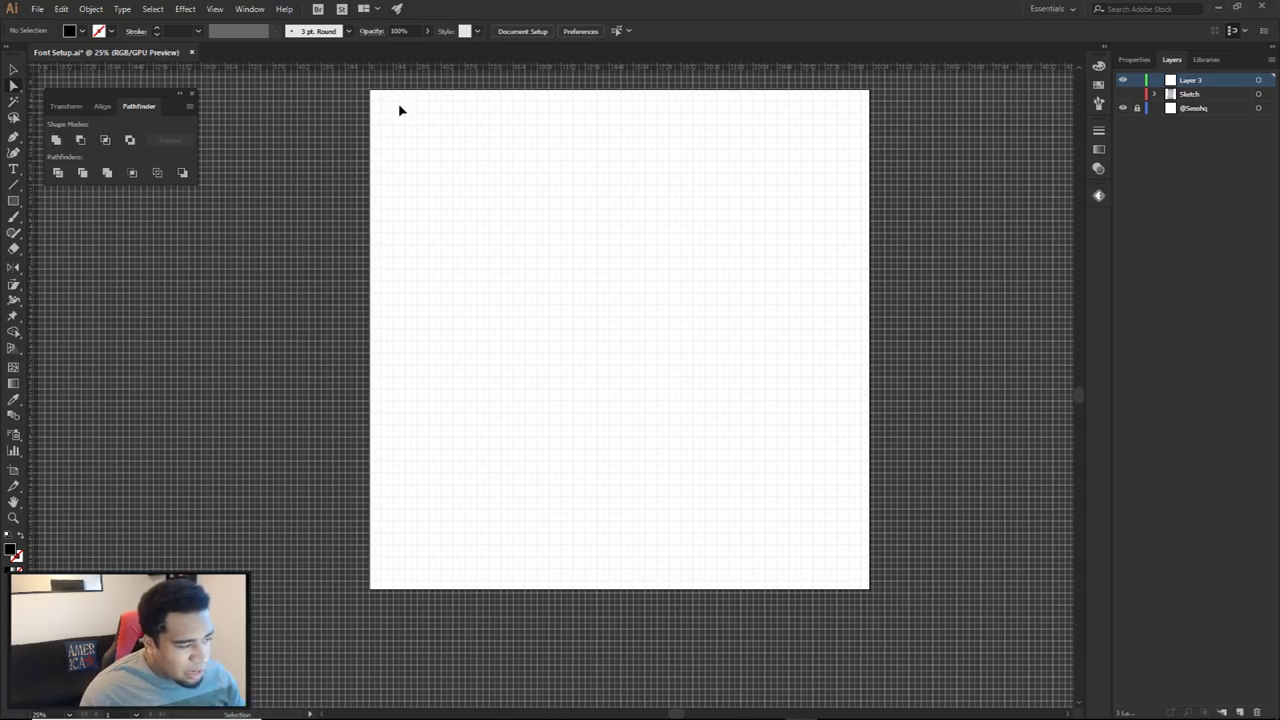
left_click_drag(33, 141, 620, 151)
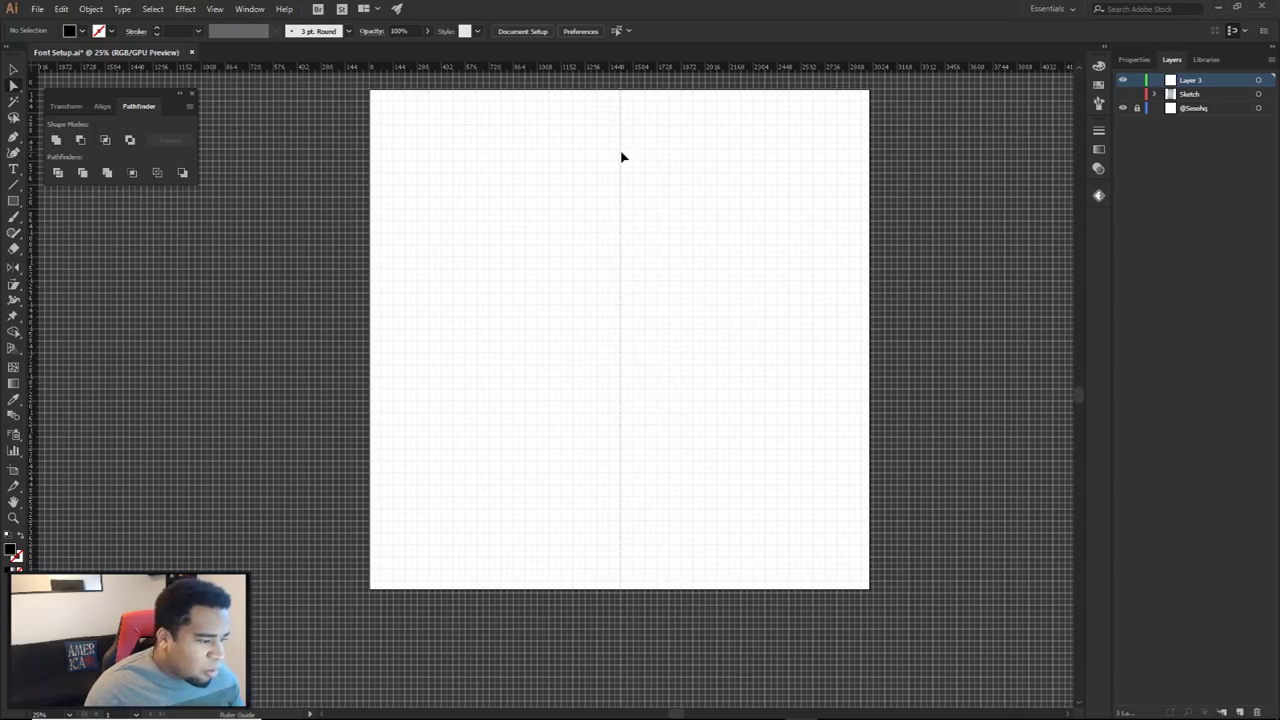
left_click(621, 157)
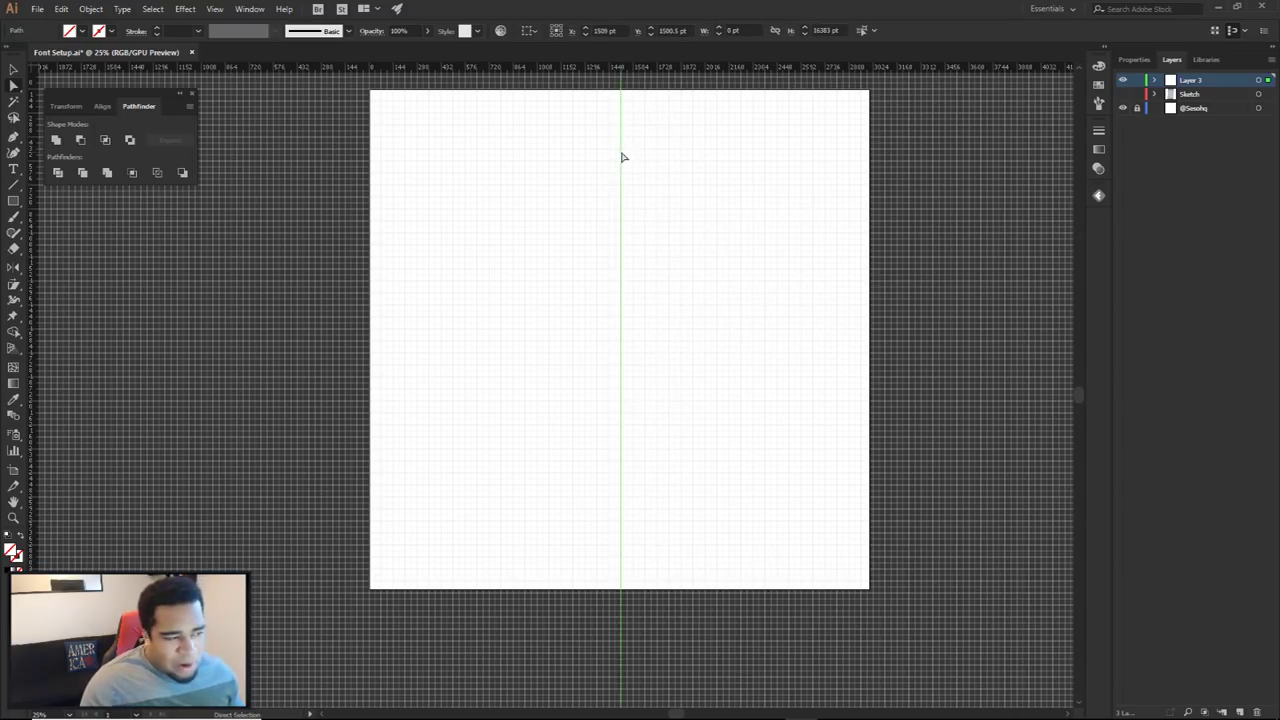
scroll(616, 135, "up", 13)
key("Left")
left_click_drag(789, 250, 747, 236)
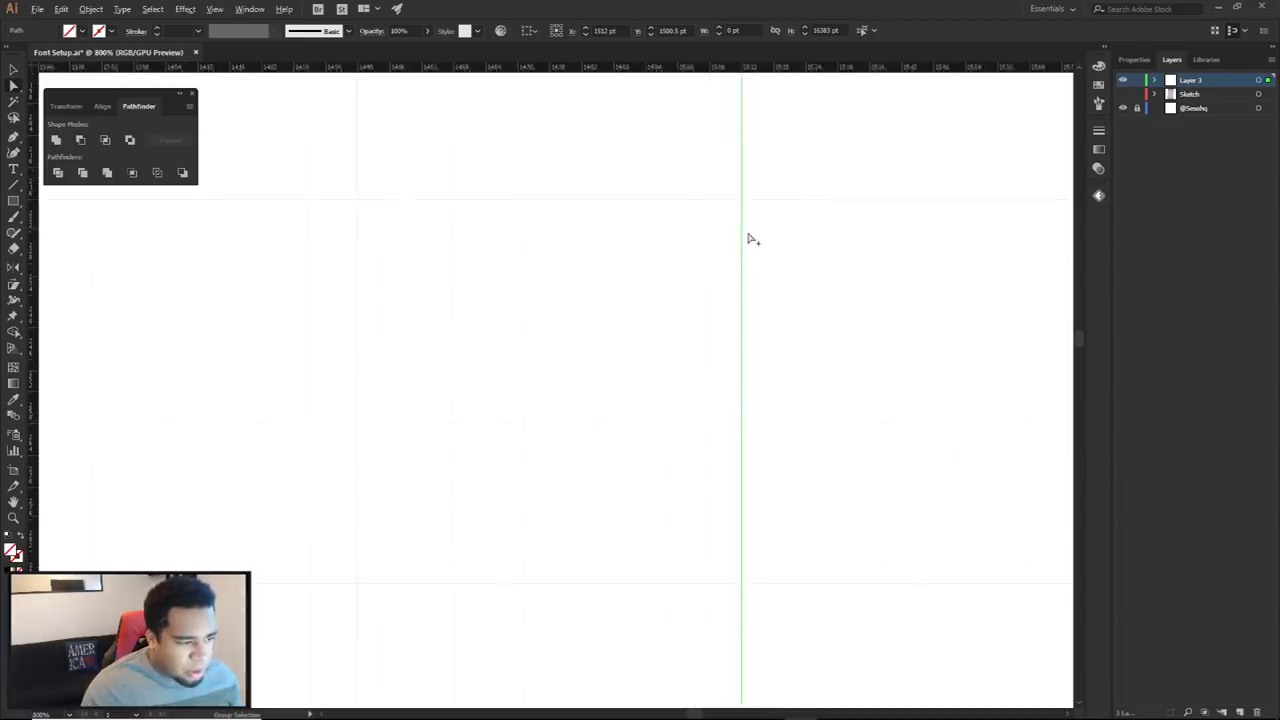
scroll(749, 237, "down", 13)
left_click_drag(752, 224, 719, 187)
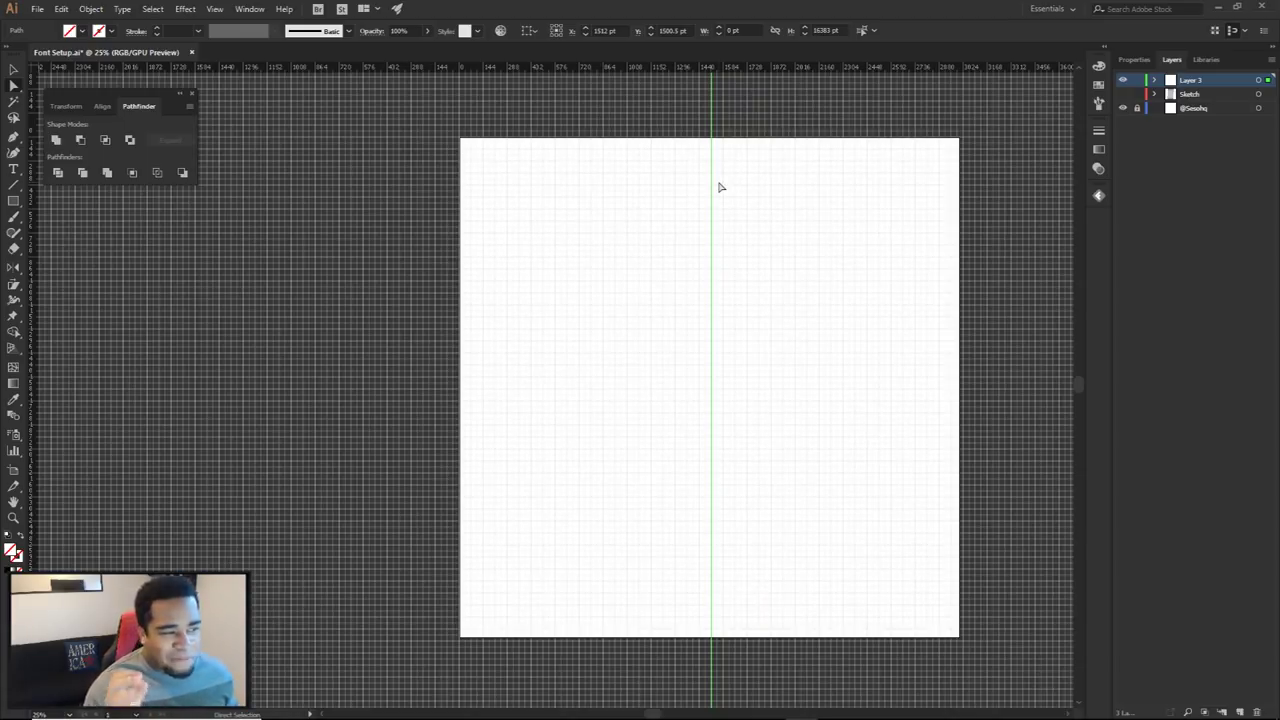
Add a horizontal guide through the artboard's center, aligned to the grid line at Y 1512 pt
left_click_drag(746, 73, 743, 391)
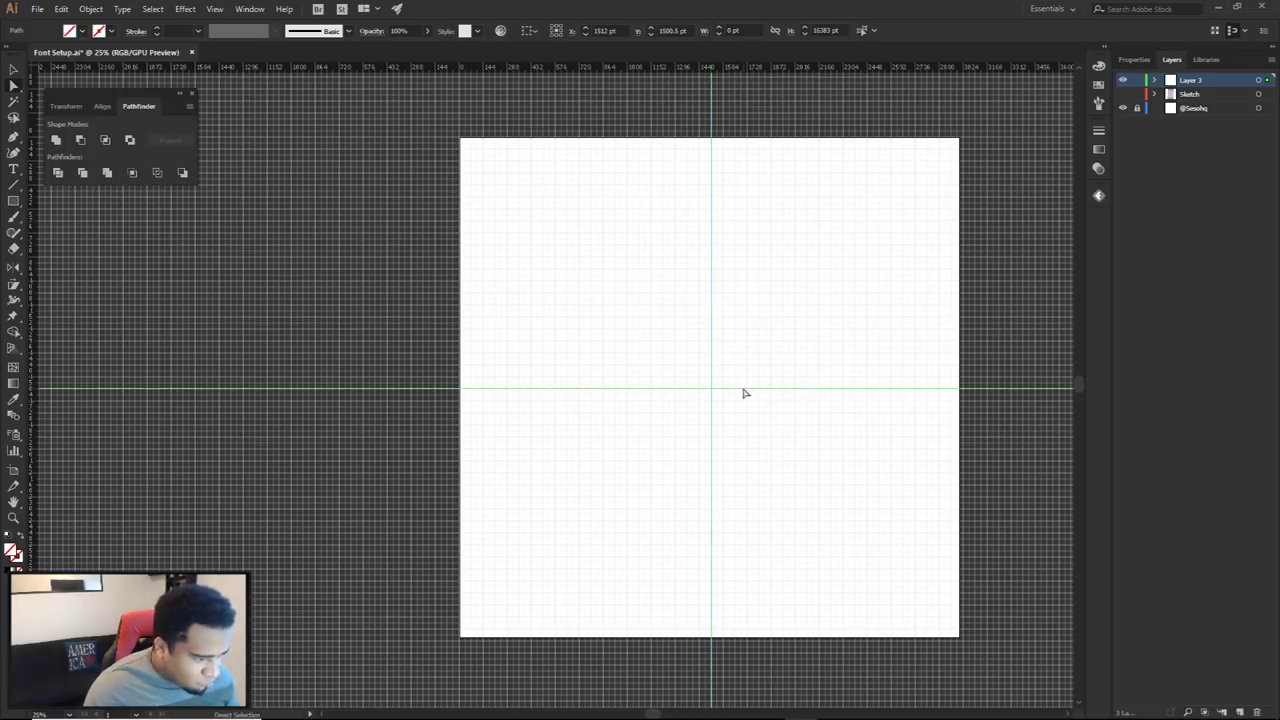
scroll(719, 391, "up", 11)
left_click_drag(721, 276, 714, 337)
scroll(716, 276, "down", 4)
scroll(716, 276, "down", 6)
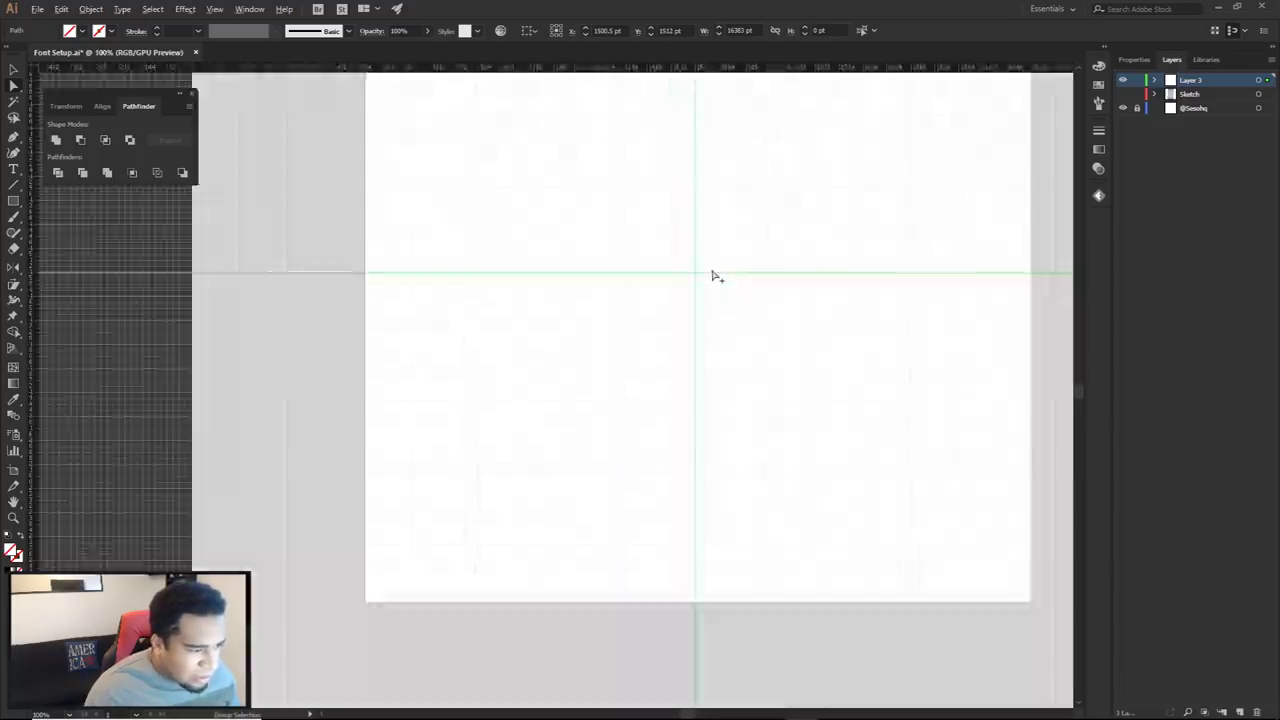
left_click(731, 303)
scroll(736, 296, "down", 2)
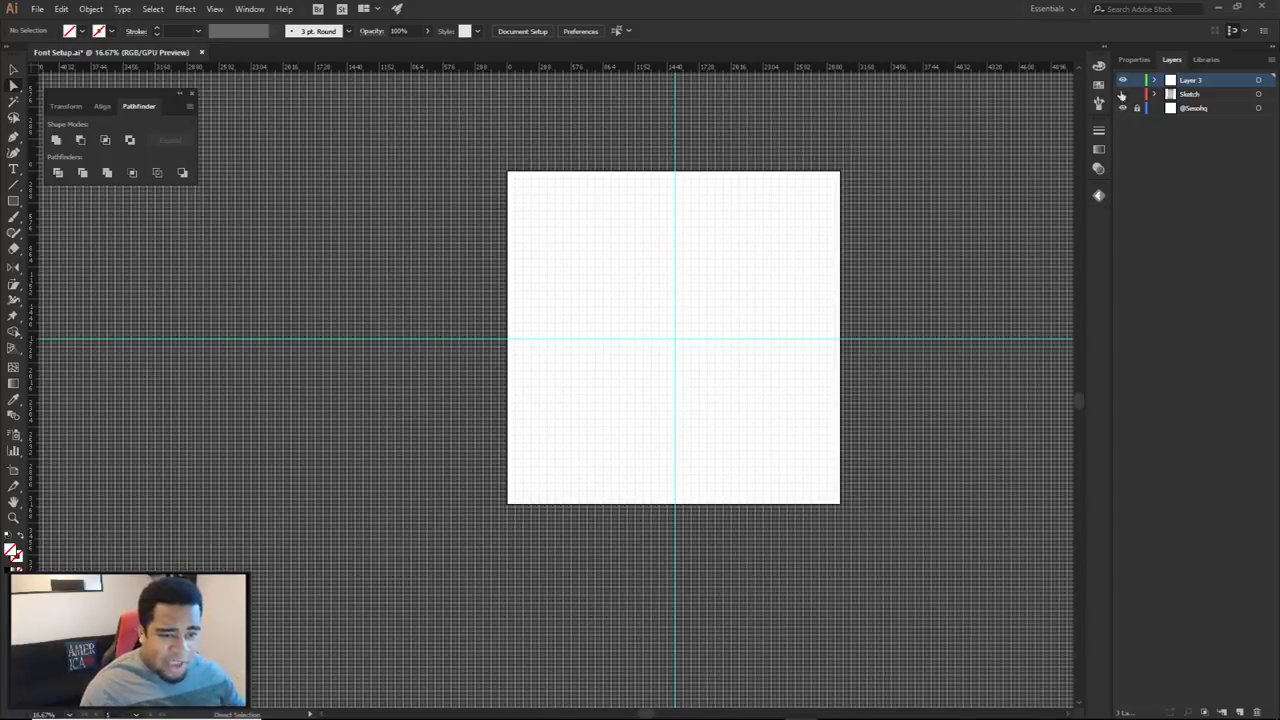
Show the Sketch layer and move the sketch image so its letter A lies over the crossing of the two guides
left_click(1122, 94)
left_click(1197, 96)
scroll(678, 318, "up", 1)
left_click(671, 228)
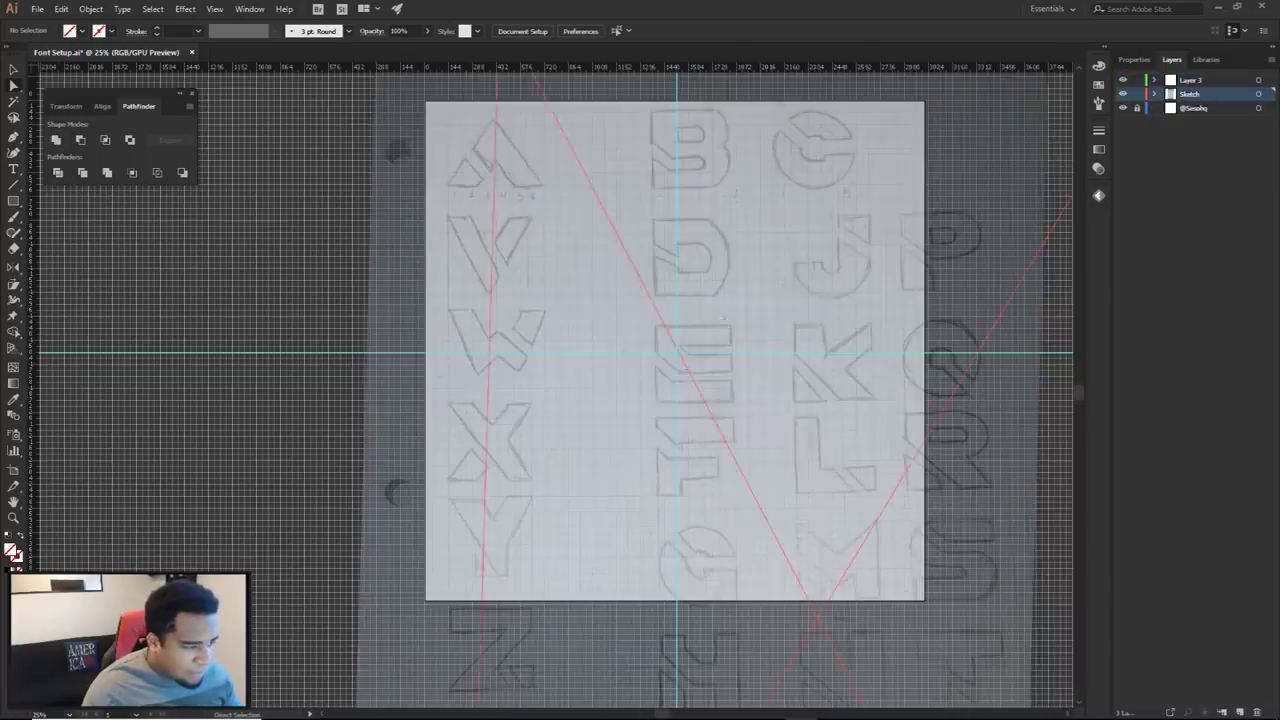
left_click_drag(671, 228, 795, 364)
scroll(814, 366, "up", 4)
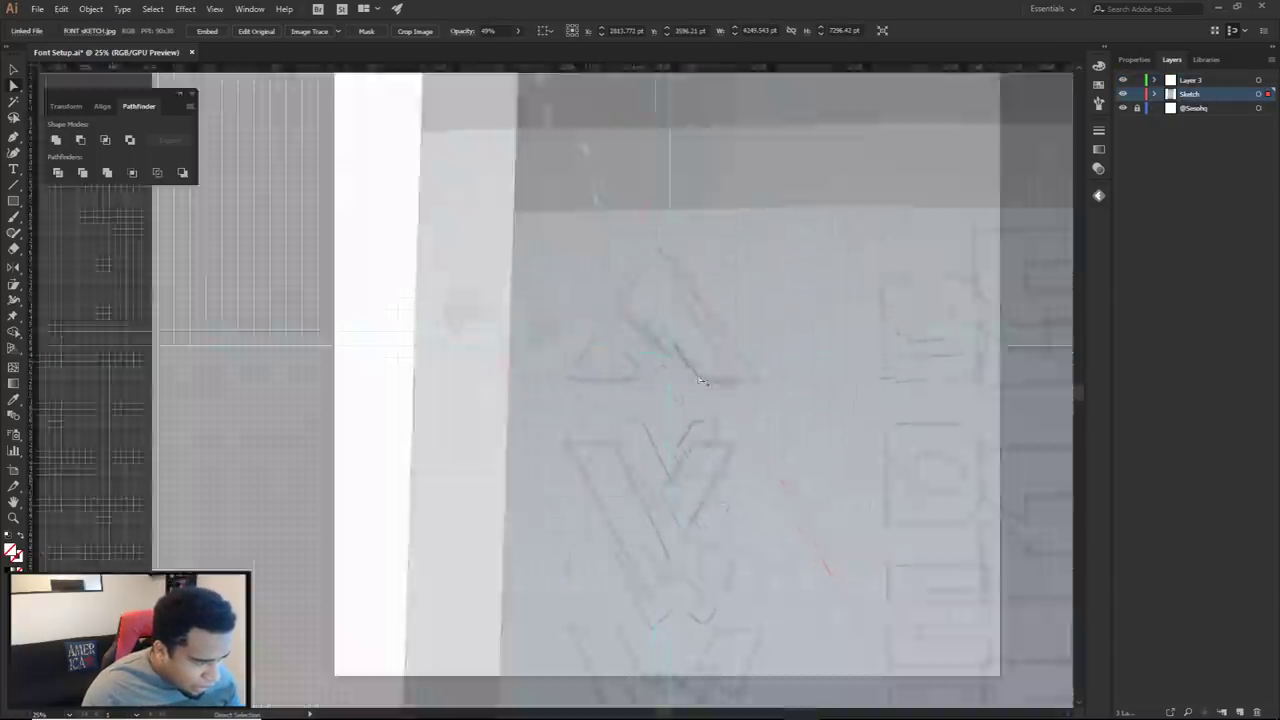
scroll(683, 381, "down", 1)
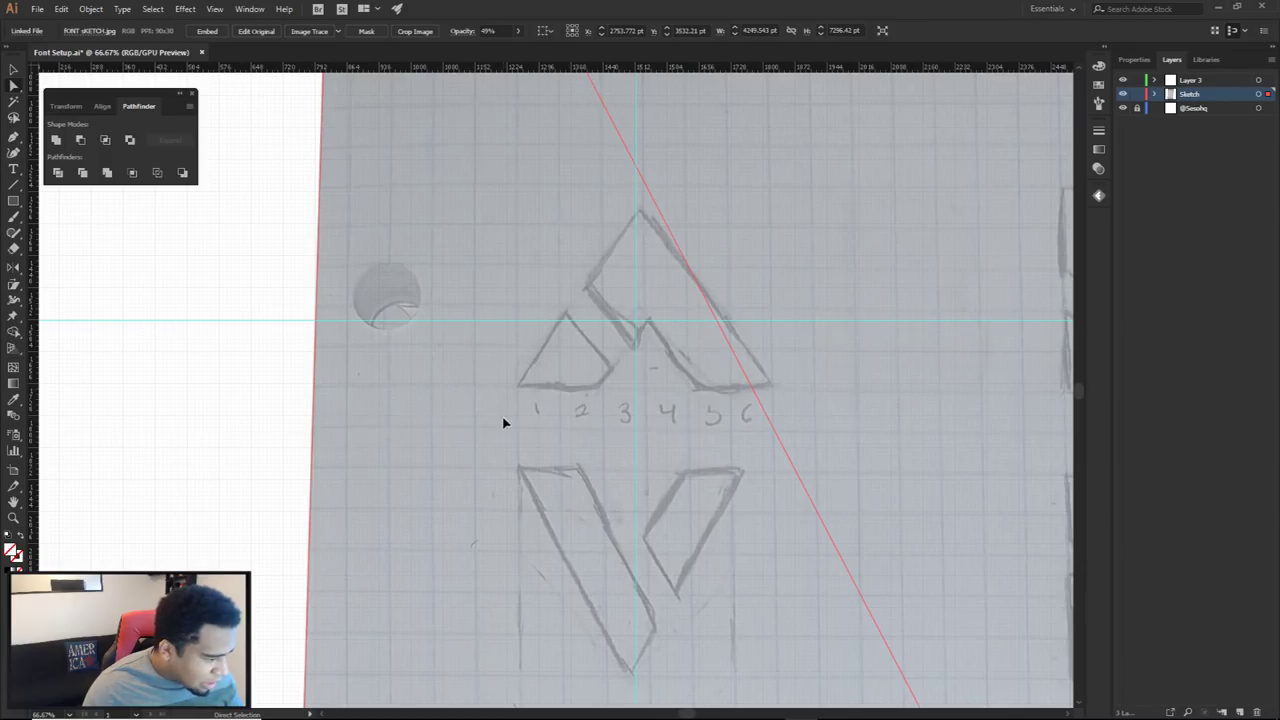
Nudge the sketch left and down to fine-tune letter A's position on the center guides, and lock the Sketch layer
left_click_drag(502, 418, 492, 431)
key("Left")
key("Left")
key("Left")
key("Left")
key("Left")
key("Left")
key("Left")
key("Down")
key("Down")
key("Down")
key("Down")
key("Down")
key("Down")
key("Down")
key("Down")
key("Down")
key("Down")
key("Down")
key("Down")
key("Down")
key("Down")
key("Down")
key("Down")
key("Down")
key("Down")
key("Down")
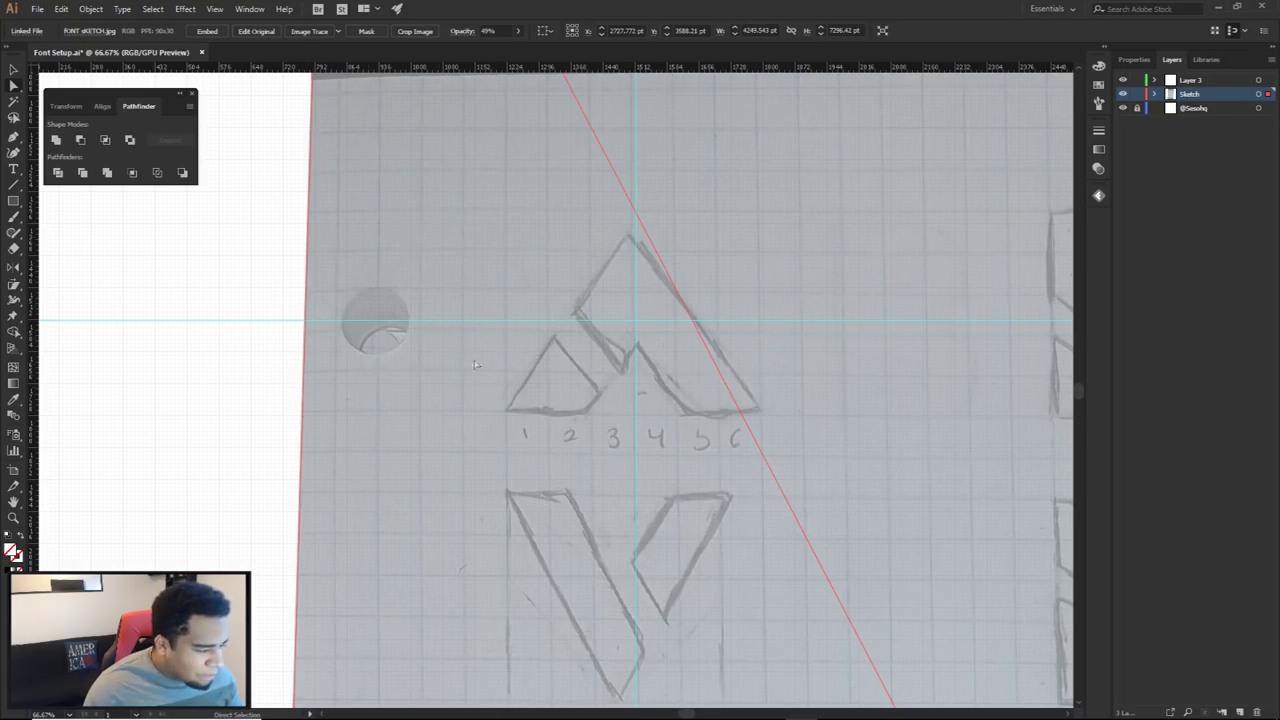
scroll(689, 330, "down", 3)
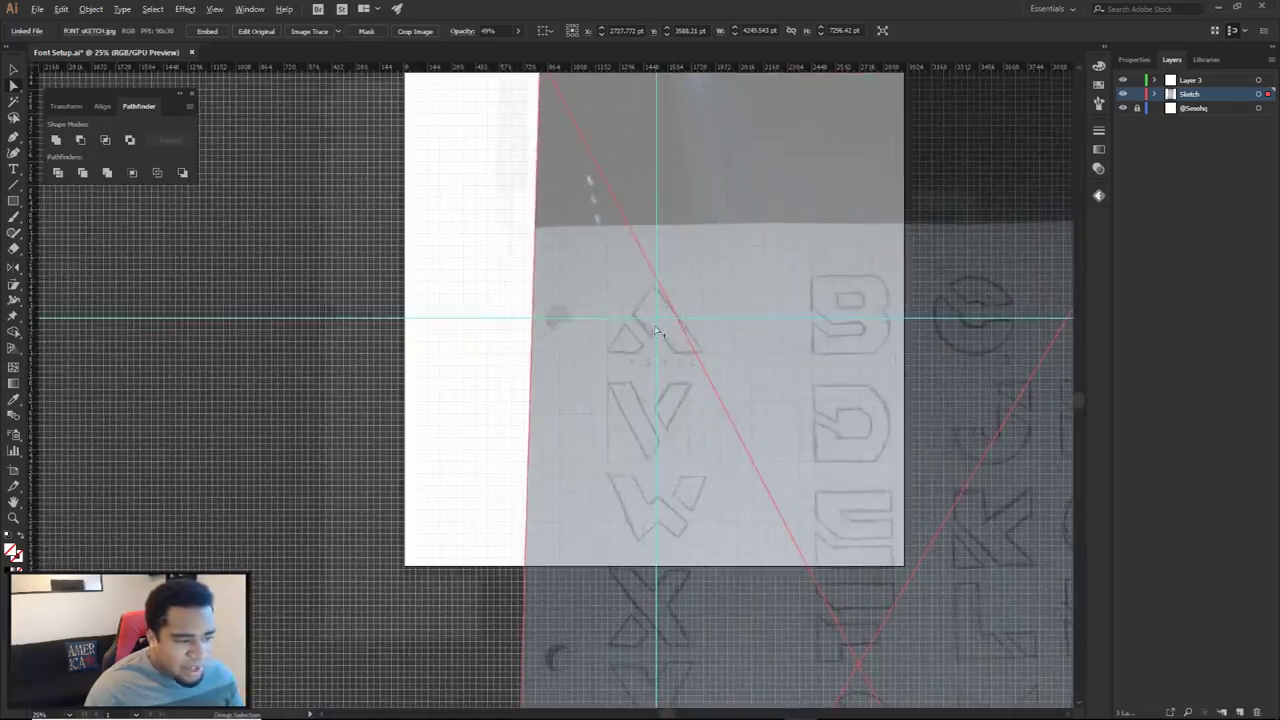
scroll(659, 331, "up", 3)
scroll(659, 331, "up", 3)
scroll(659, 331, "down", 3)
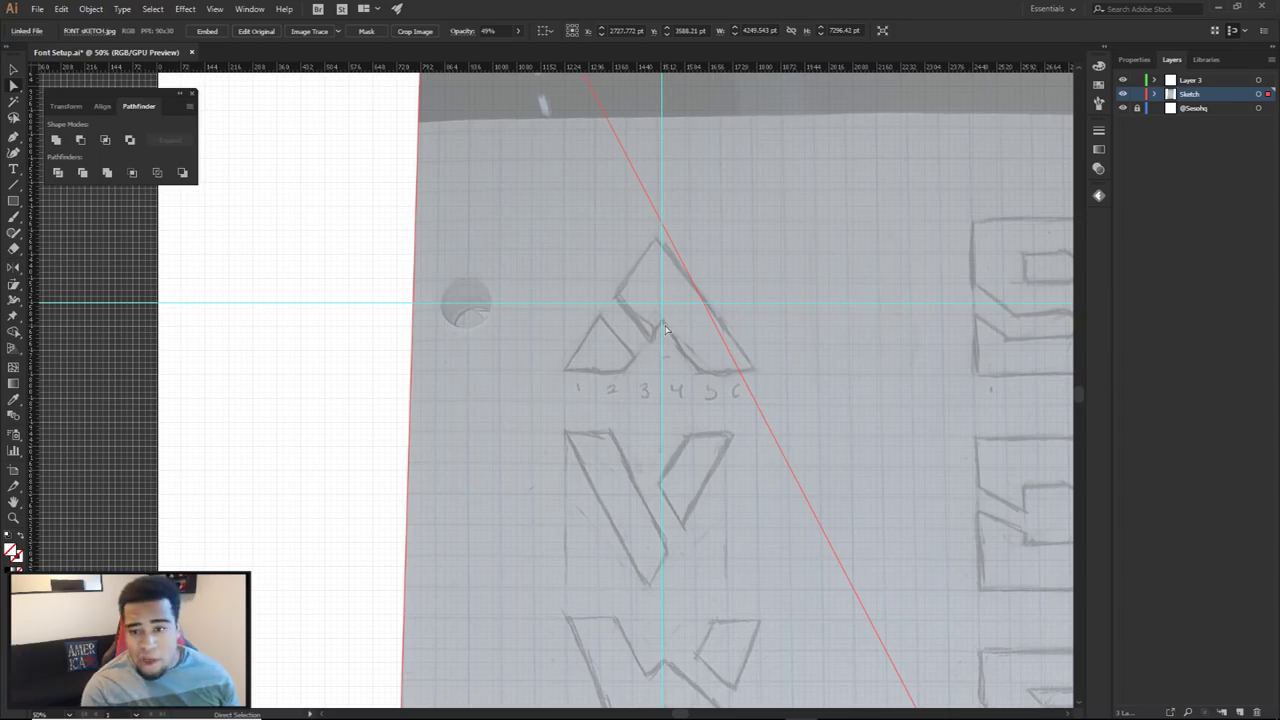
left_click(1136, 94)
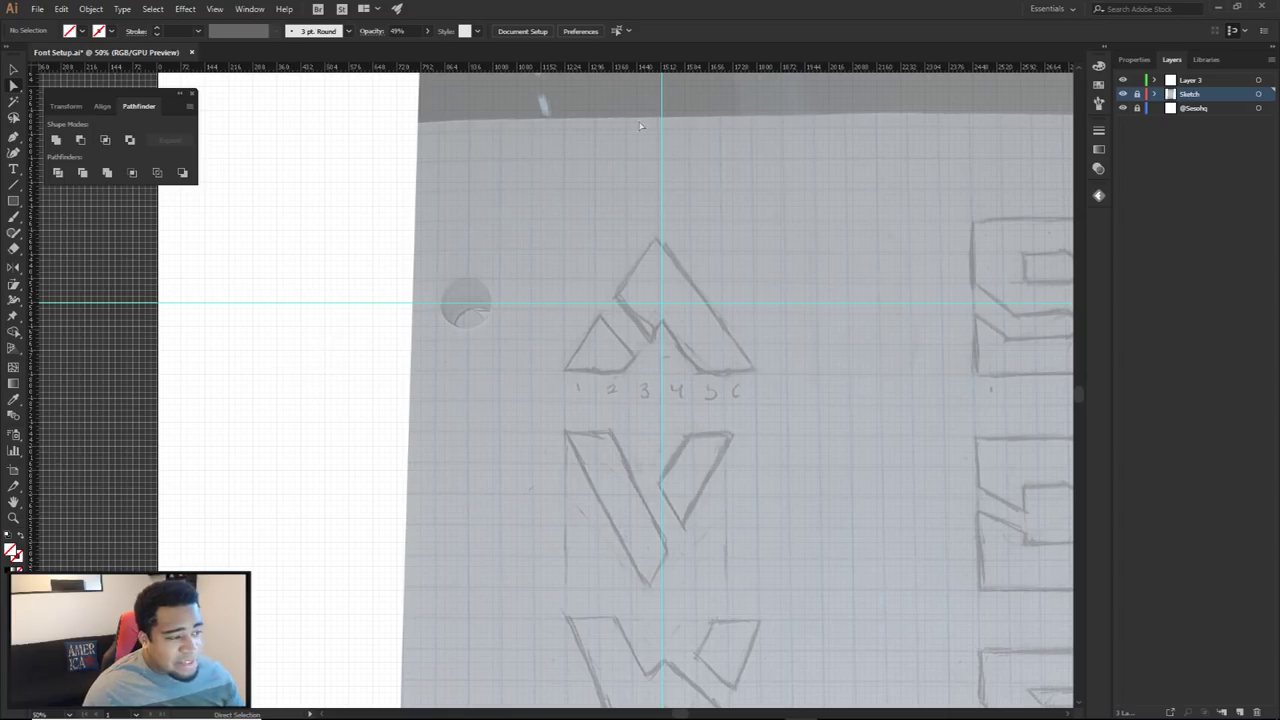
On Layer 3, add horizontal guides at letter A's base, about Y 1727 pt, and at its top, about Y 1295 pt
left_click(1192, 80)
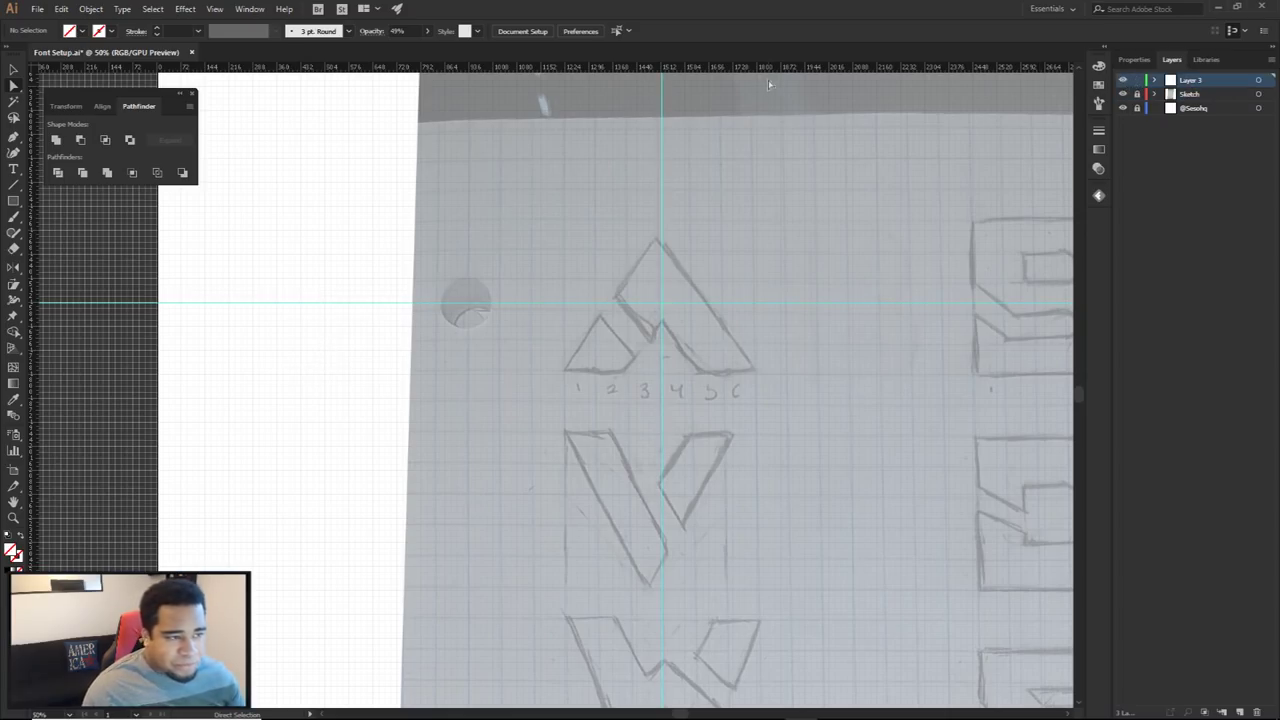
left_click_drag(772, 68, 536, 376)
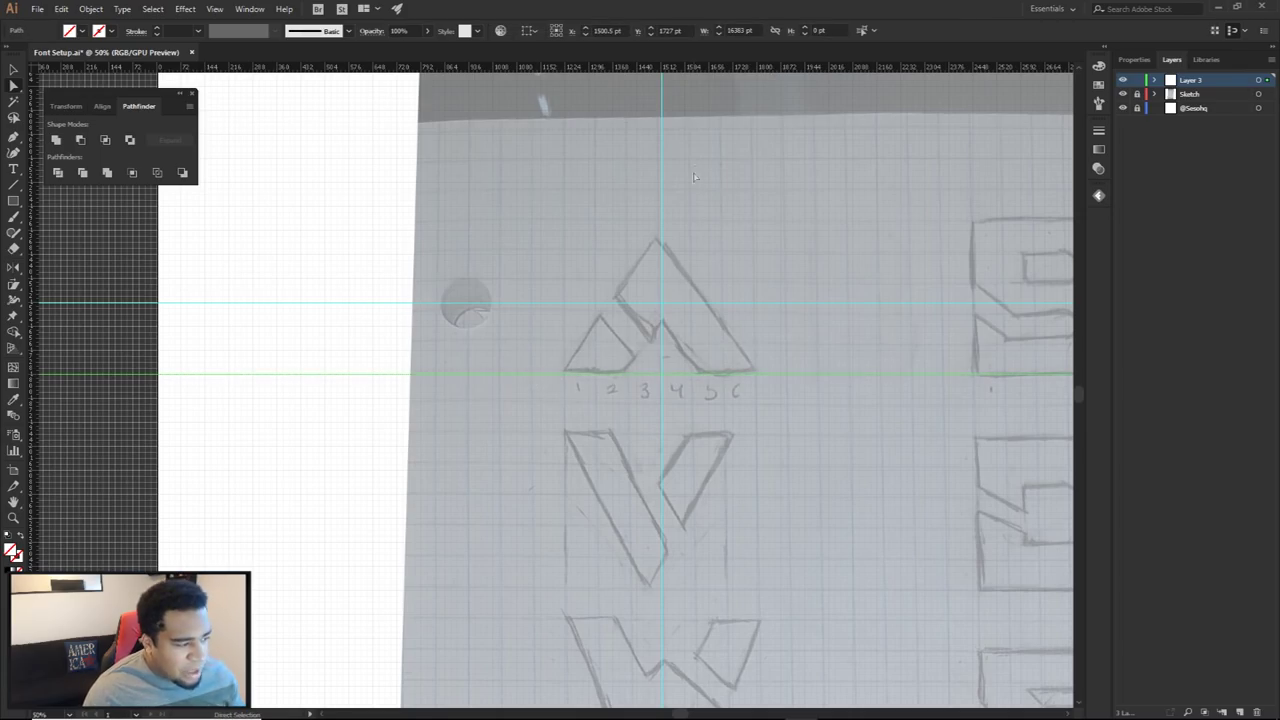
left_click_drag(711, 70, 404, 235)
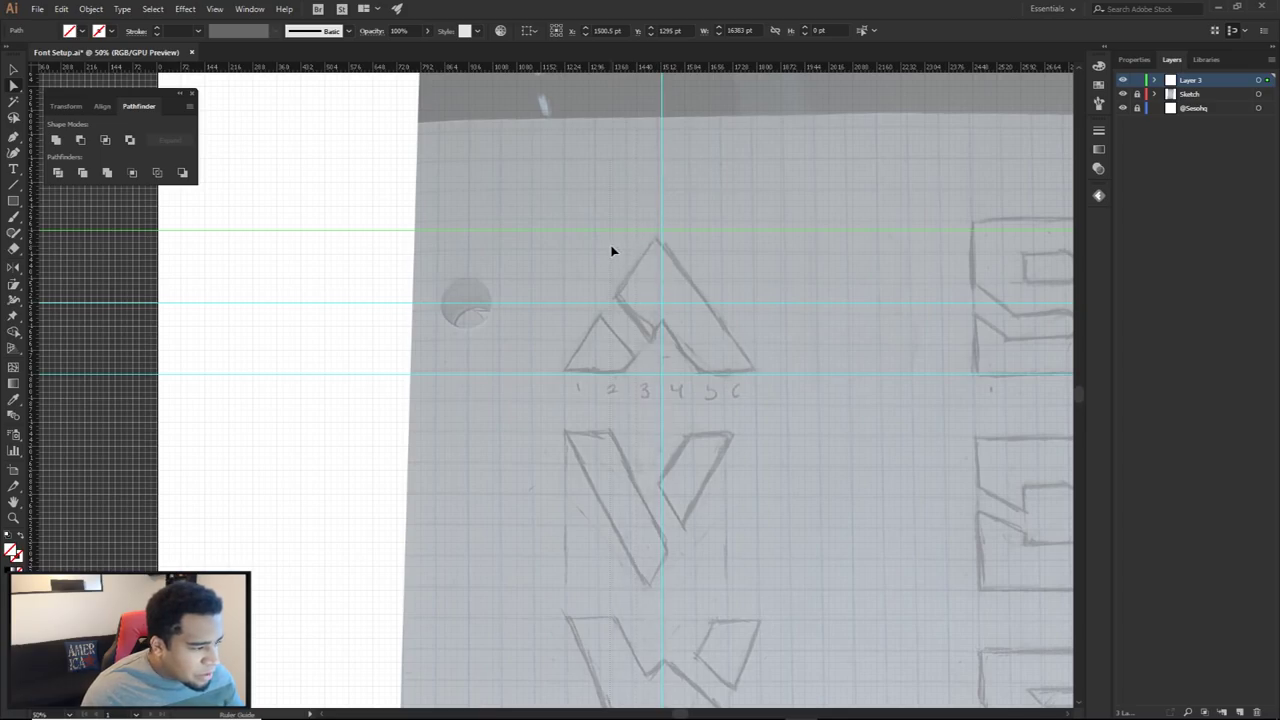
Add a vertical guide at letter A's left edge, hide the Sketch layer, and align the guide to the grid line at 1224 pt
left_click_drag(589, 255, 566, 257)
key("alt")
left_click(1122, 94)
scroll(557, 333, "up", 6)
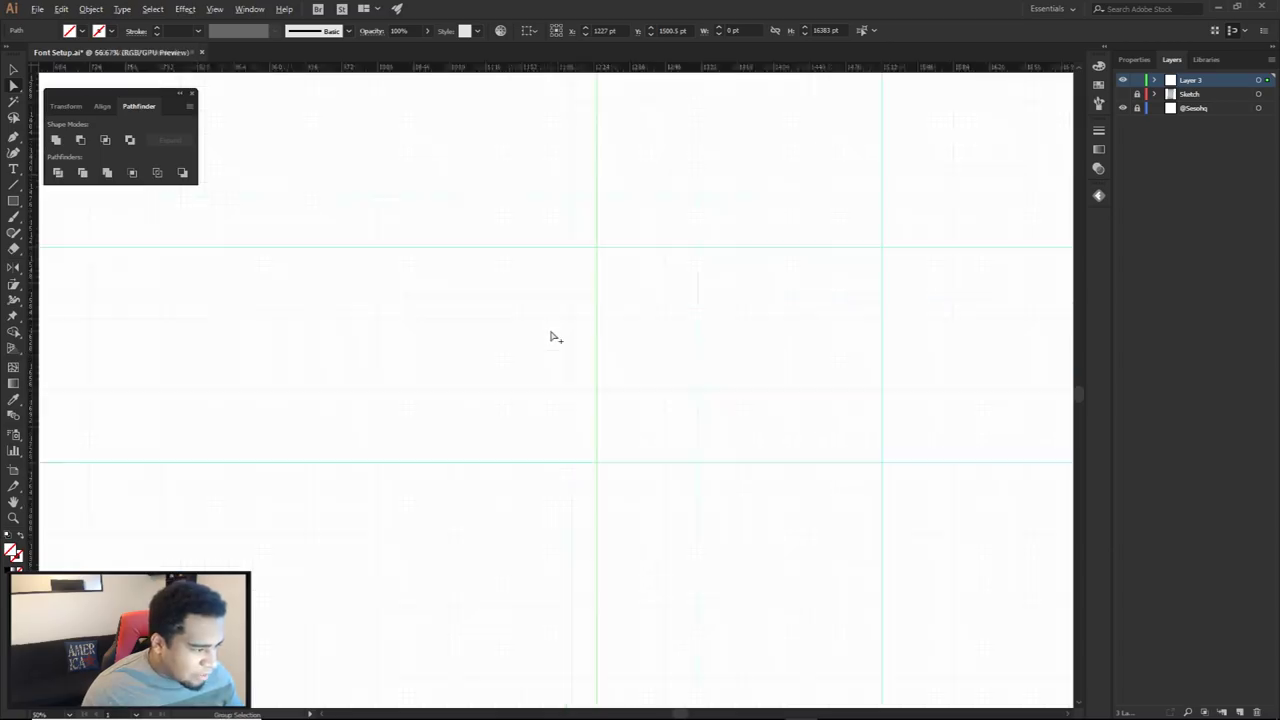
left_click_drag(601, 336, 591, 341)
scroll(610, 367, "down", 2)
Align the horizontal guides for letter A's base and top exactly to their nearest grid lines
left_click_drag(642, 534, 651, 434)
scroll(650, 412, "up", 4)
left_click_drag(603, 483, 604, 494)
scroll(612, 439, "down", 4)
left_click_drag(646, 406, 615, 389)
left_click_drag(699, 164, 665, 294)
scroll(664, 265, "up", 3)
scroll(729, 286, "down", 7)
Add a vertical guide for letter A's right edge on the grid line at X 1800 pt
left_click_drag(846, 315, 786, 274)
left_click_drag(35, 308, 817, 300)
scroll(826, 299, "up", 1)
scroll(826, 299, "up", 1)
scroll(816, 318, "up", 3)
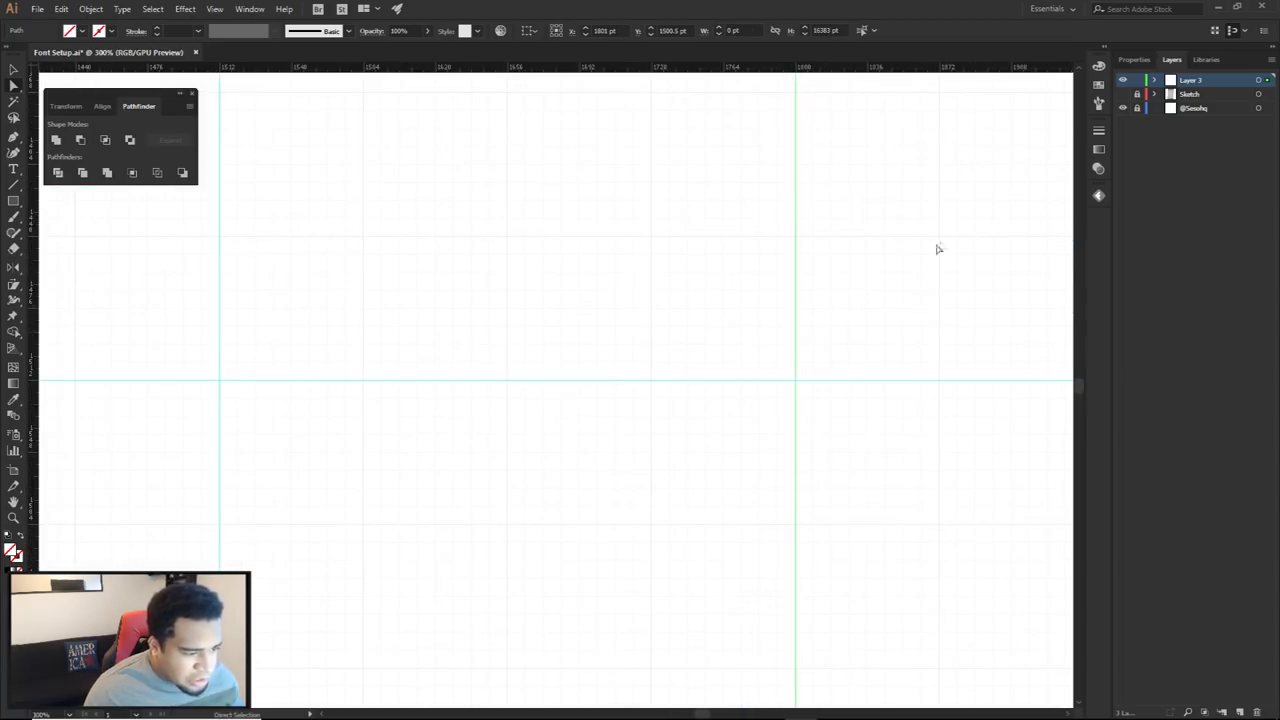
Show the Sketch layer and check how the drawn letters A, V and W fit within the guides
left_click(1122, 94)
scroll(849, 306, "down", 4)
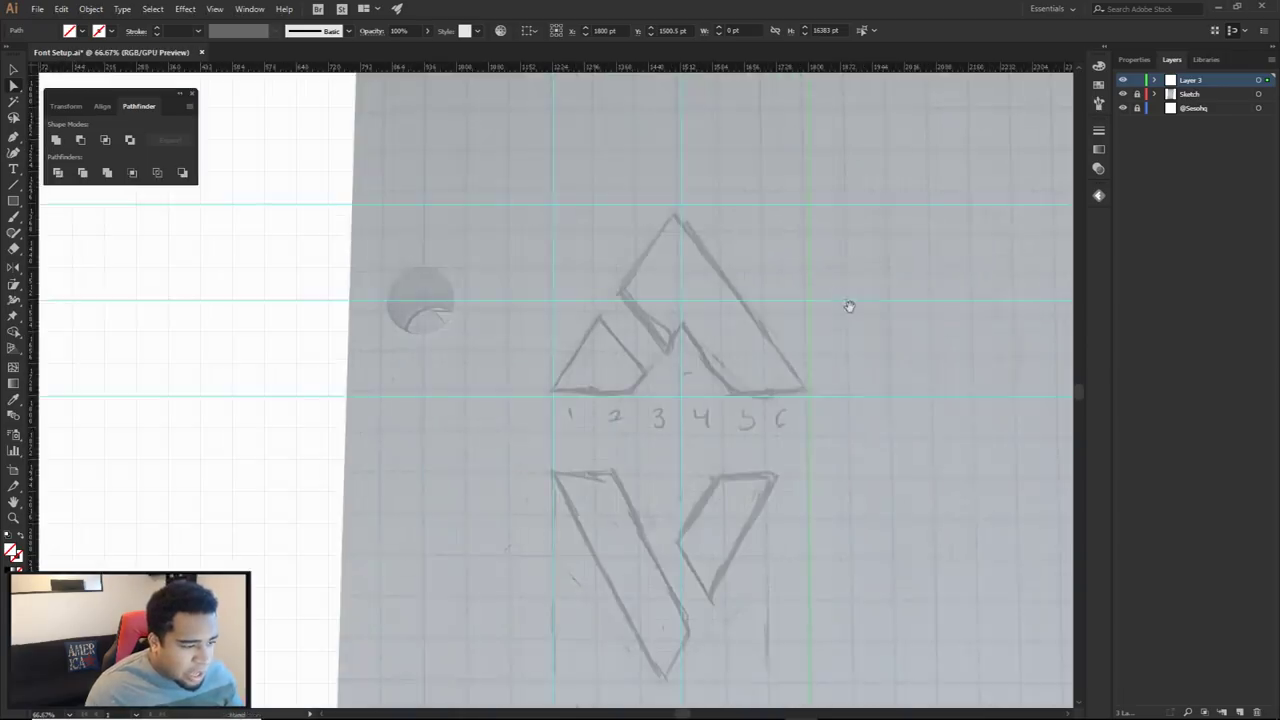
left_click_drag(849, 306, 837, 288)
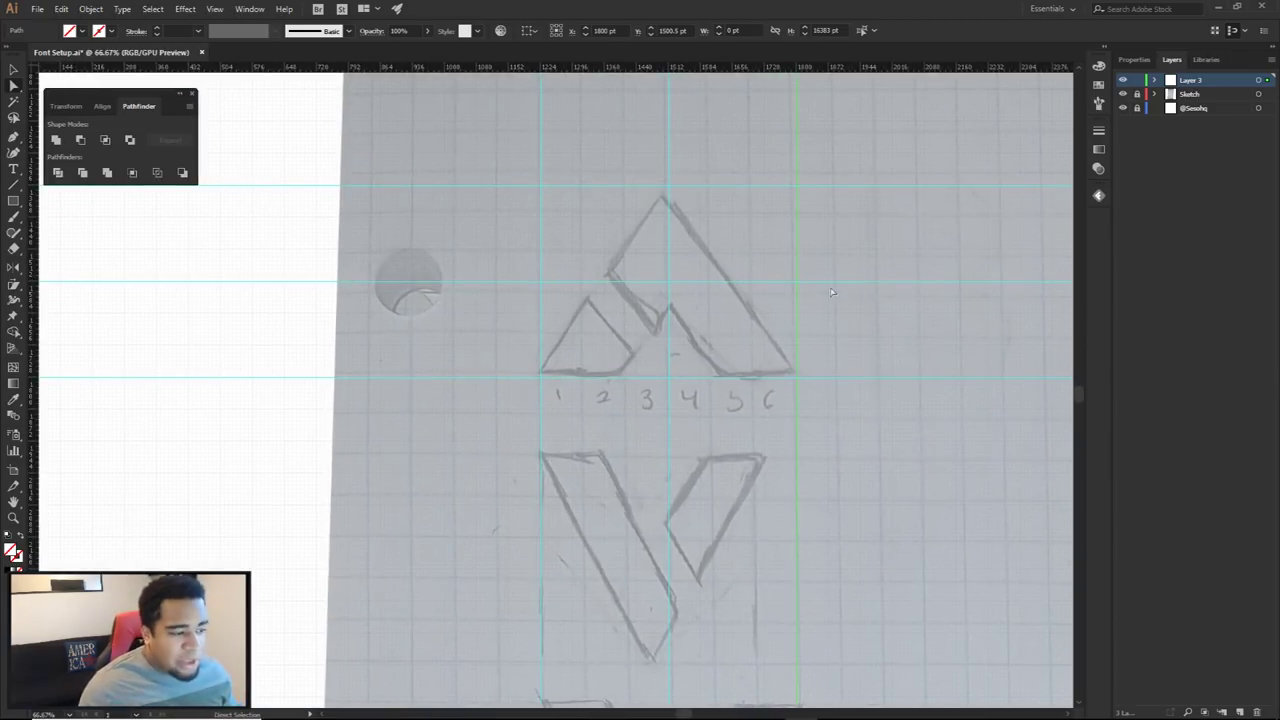
left_click(815, 300)
scroll(815, 302, "down", 2)
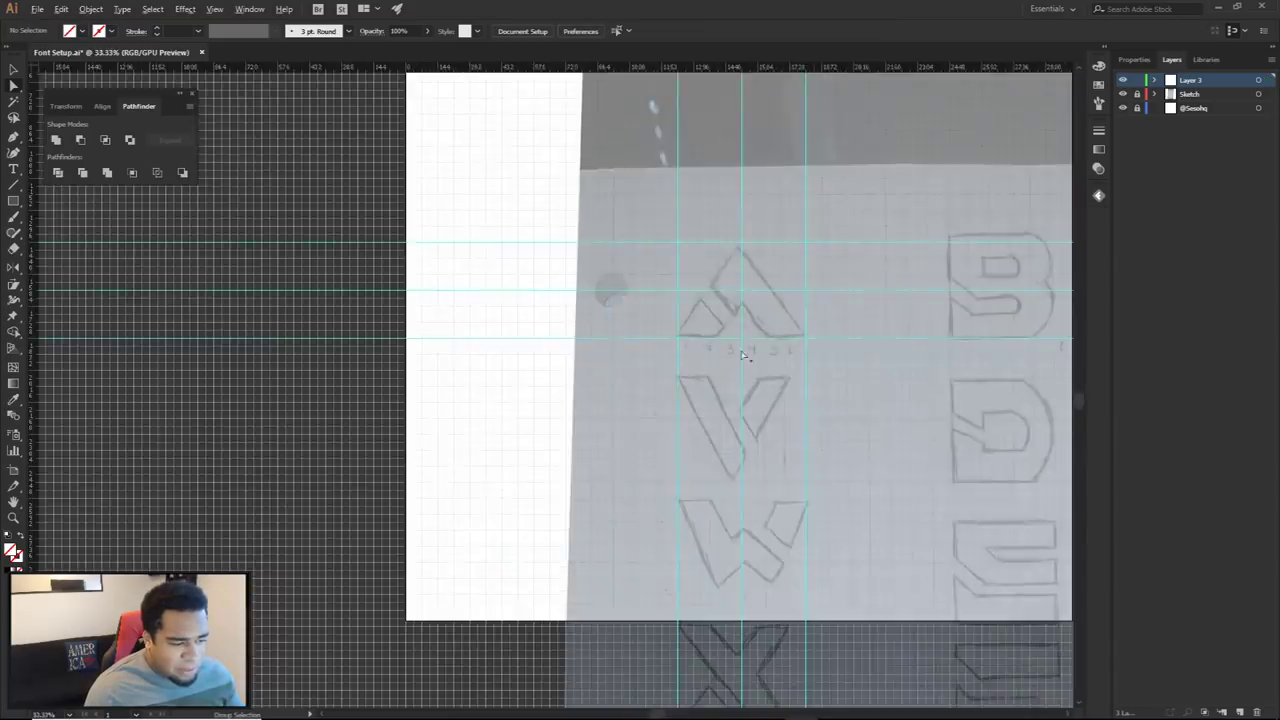
scroll(744, 352, "up", 3)
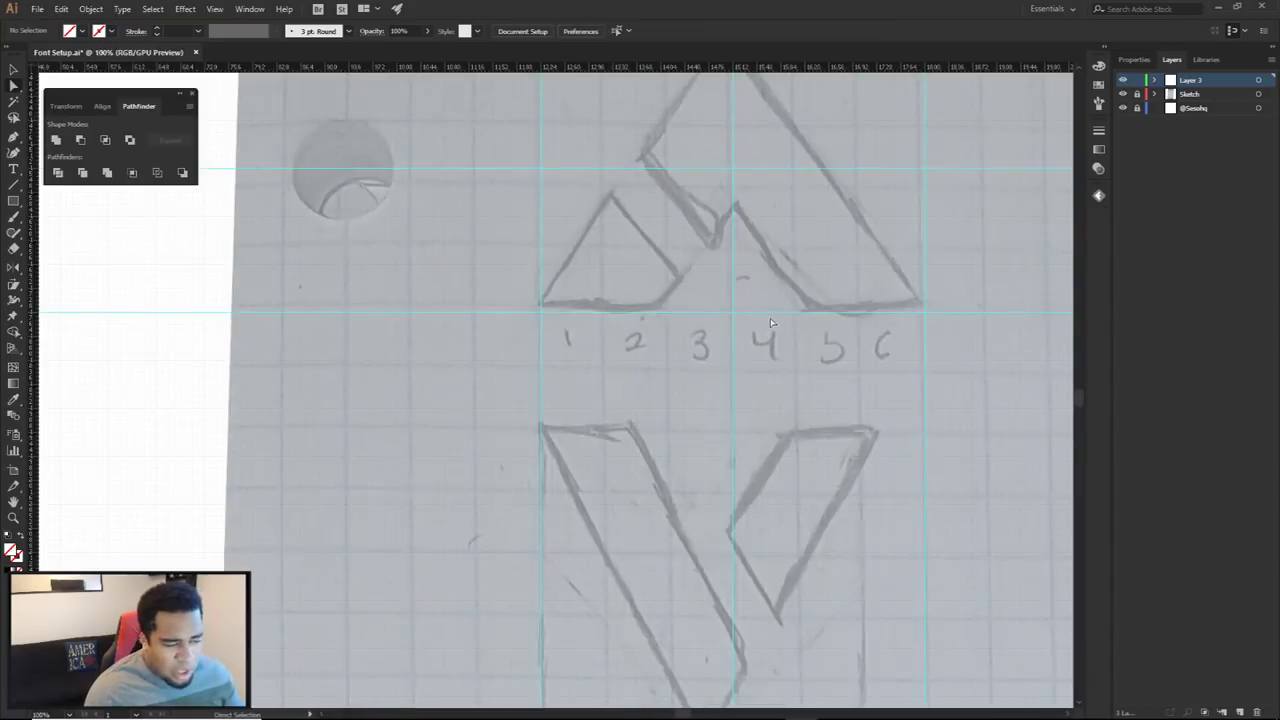
scroll(780, 318, "down", 2)
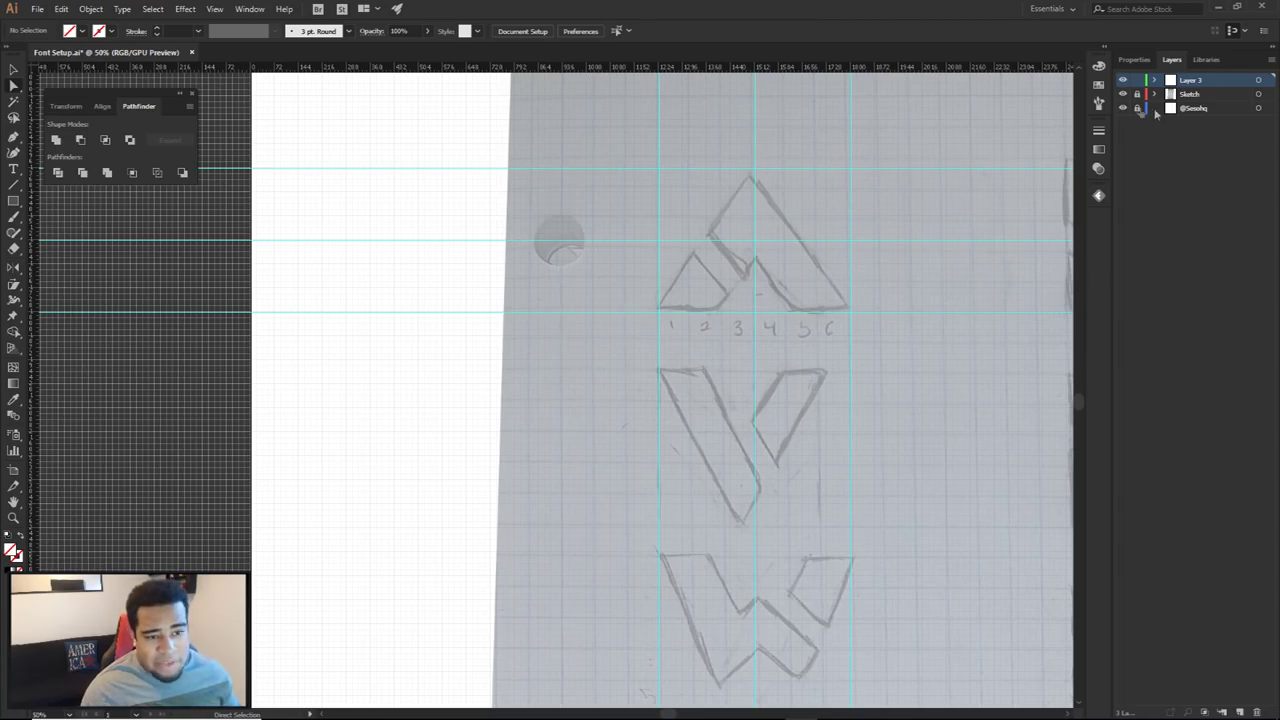
Hide the Sketch layer so only the guides and grid remain over the artboard
left_click(1205, 95)
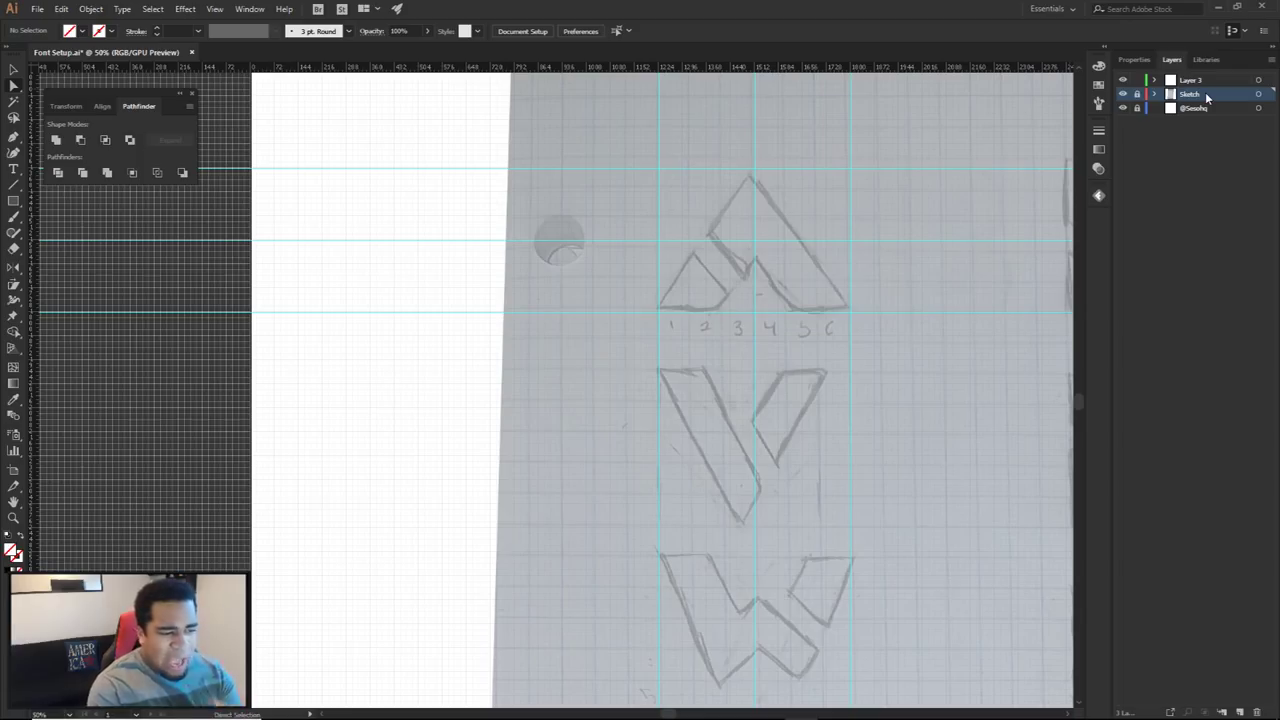
left_click(1122, 94)
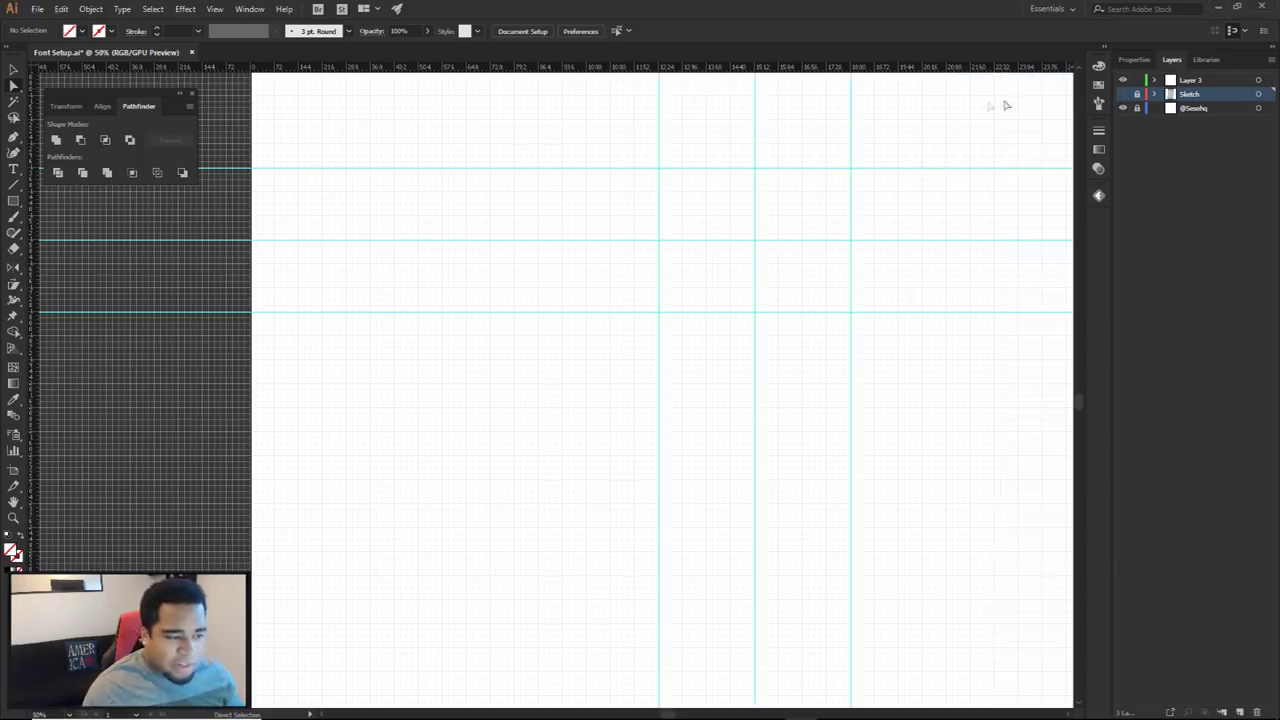
scroll(750, 220, "up", 1)
Activate the Type tool and choose the Evogria font
key("a")
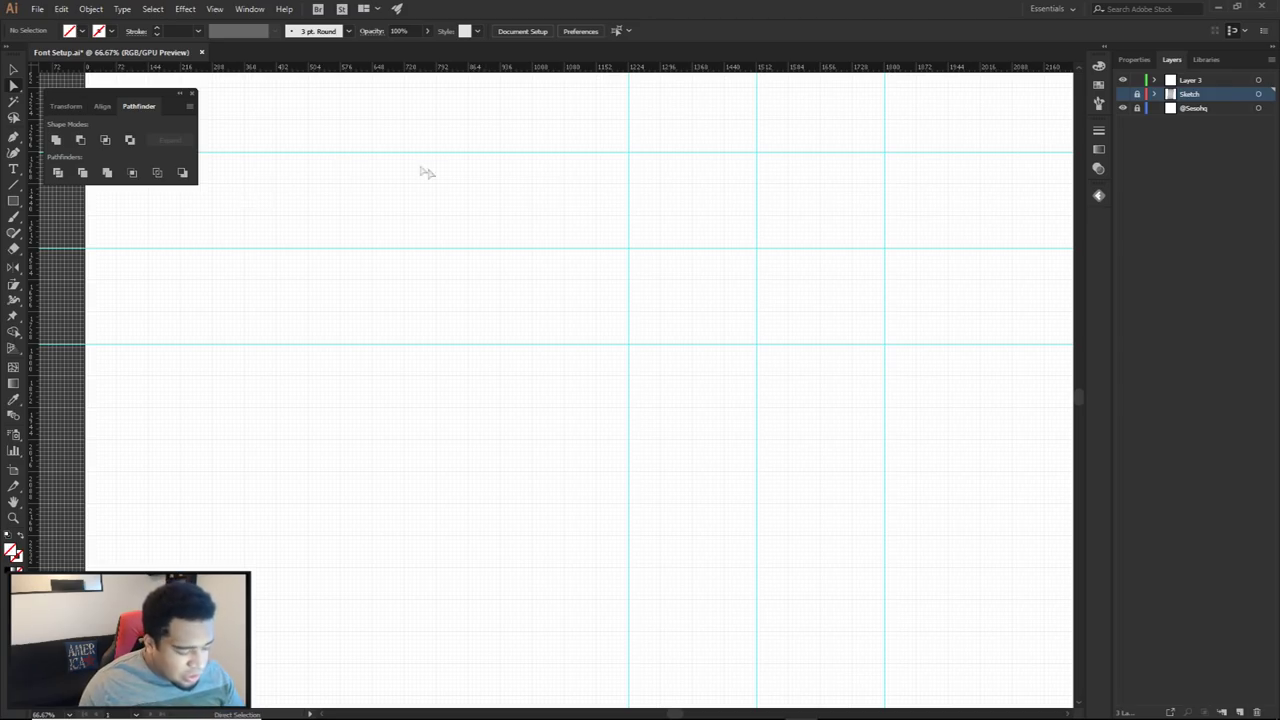
key("t")
left_click(580, 33)
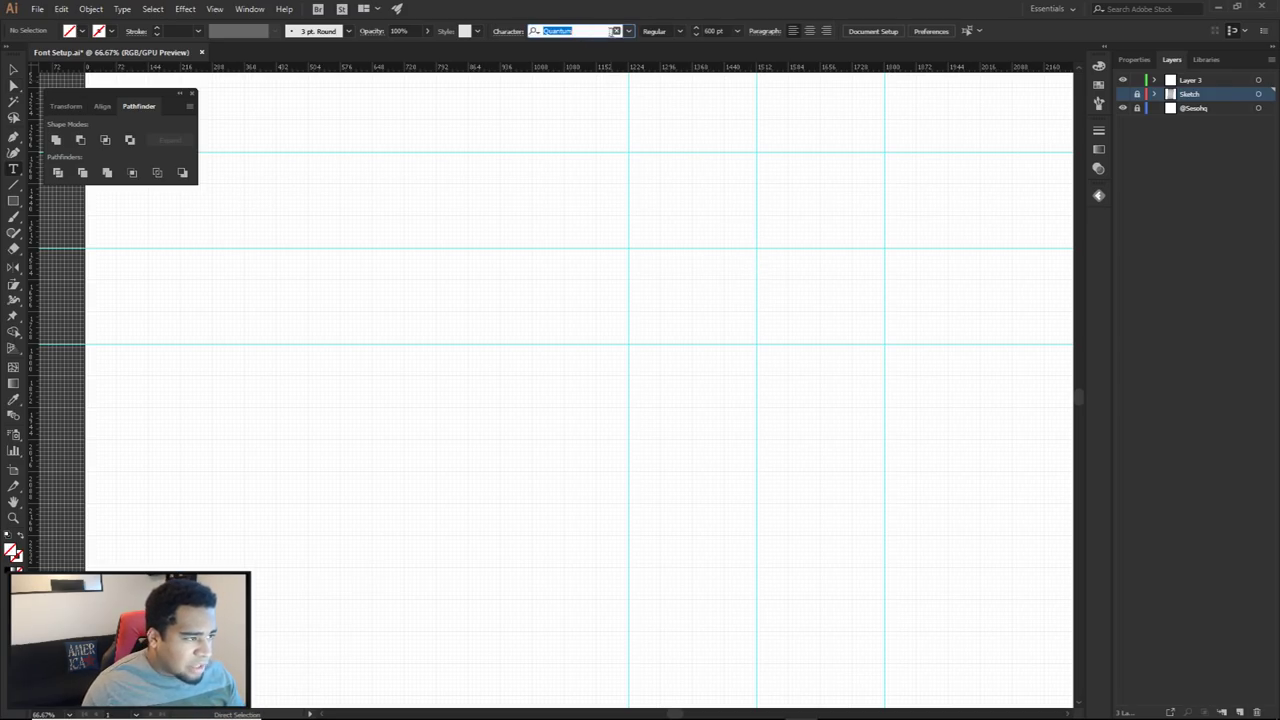
left_click(628, 31)
left_click(602, 84)
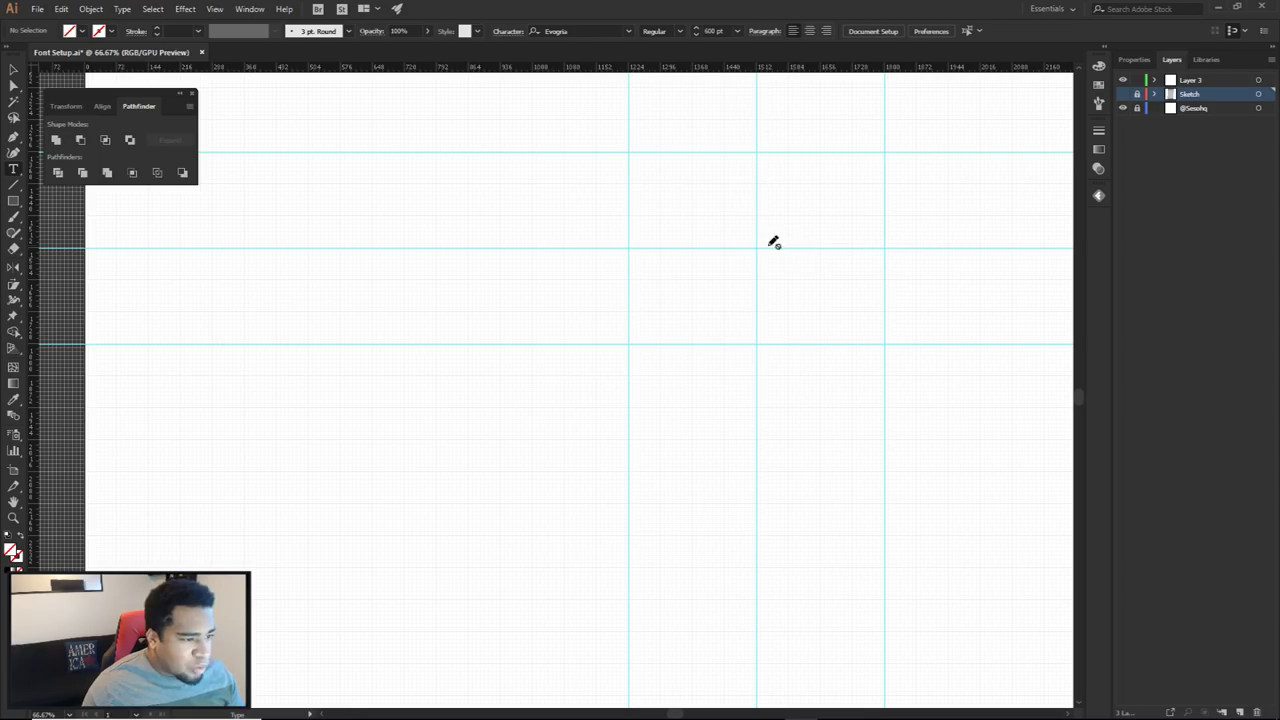
Create a new layer and add a letter A in Evogria at 600 pt on it
left_click(1240, 712)
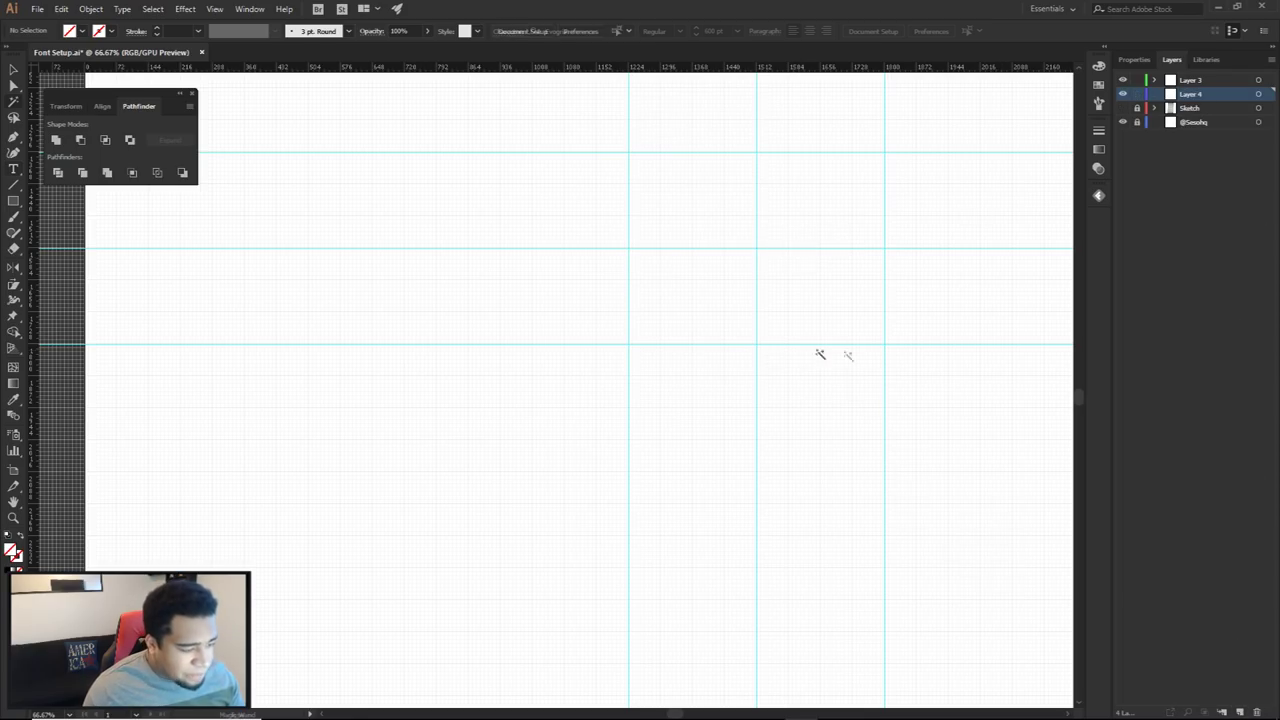
left_click(758, 258)
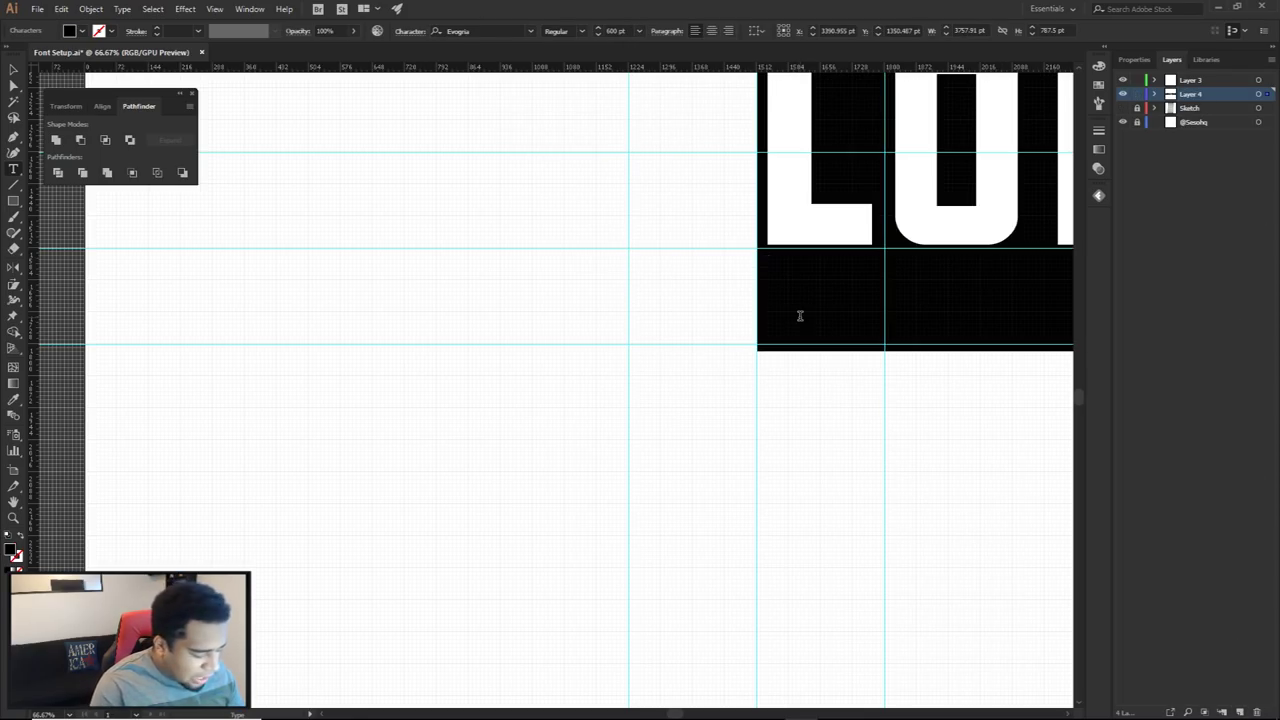
type("A")
scroll(800, 316, "up", 2)
key("Escape")
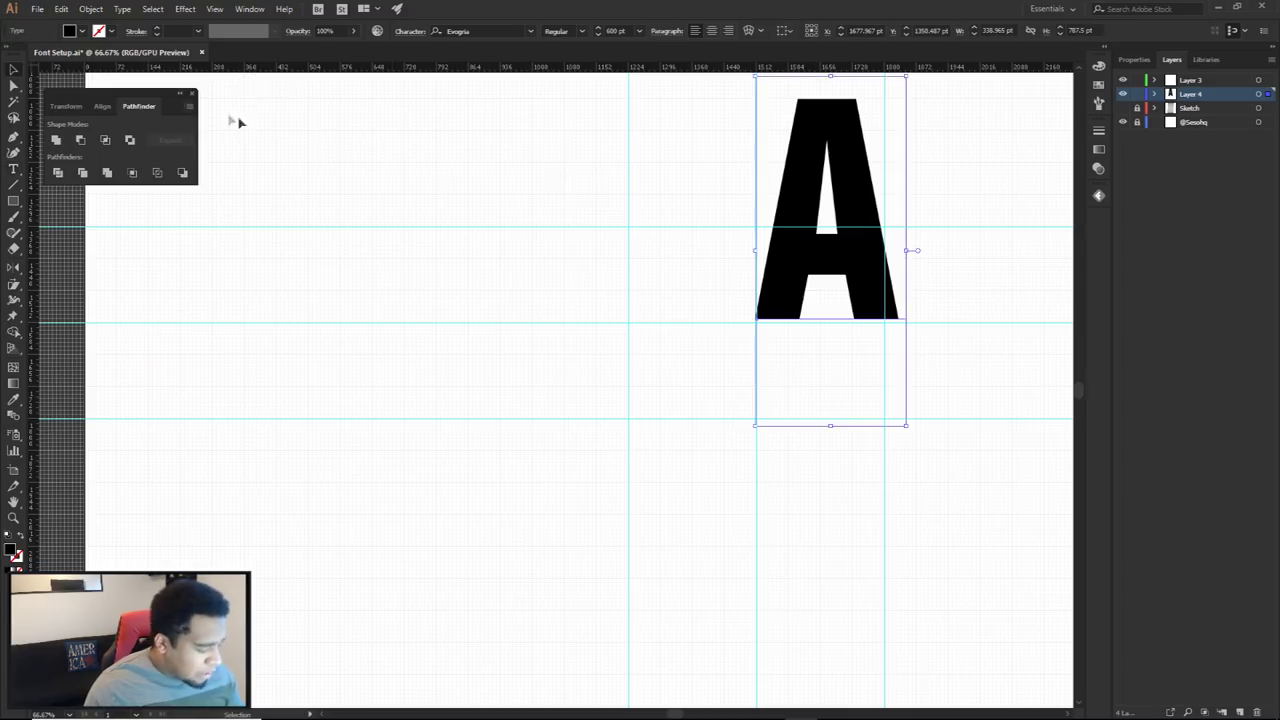
Move the letter A so its lower-left corner meets the leftmost vertical guide and the lowest horizontal guide
left_click_drag(853, 259, 800, 315)
left_click_drag(797, 312, 724, 357)
scroll(651, 432, "up", 5)
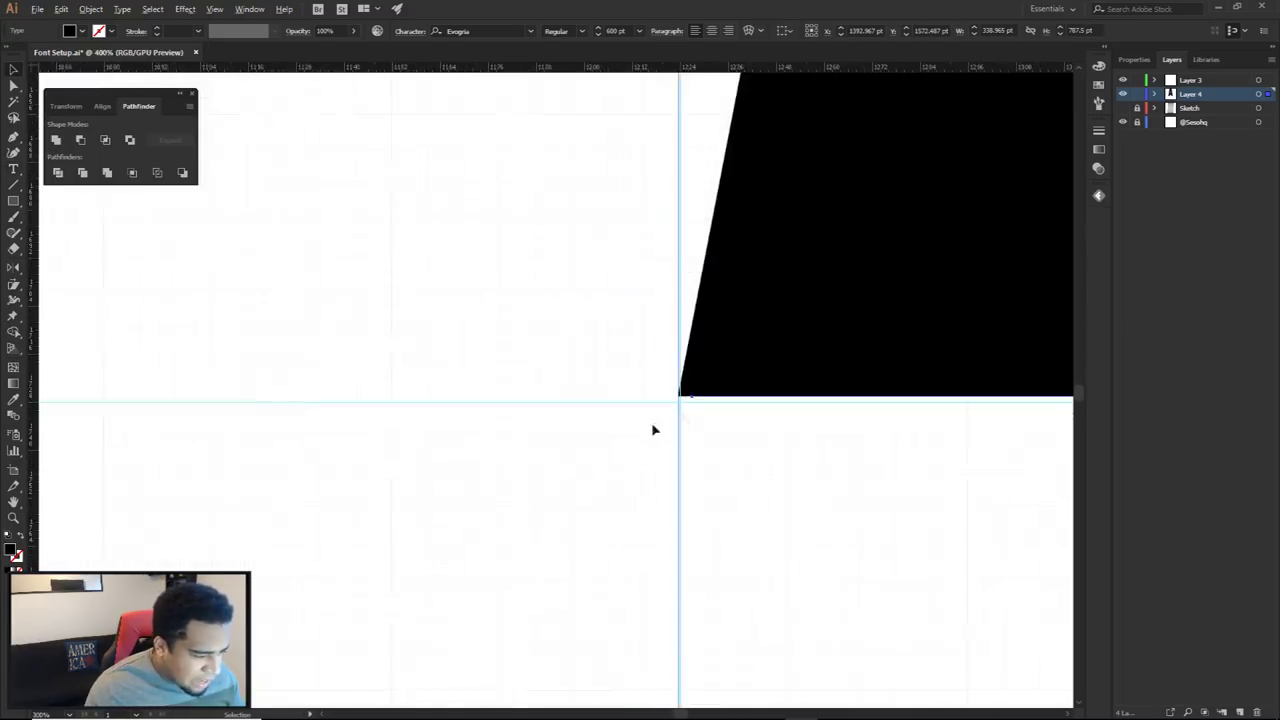
Duplicate the letter A directly below itself and change the copy's text to B
scroll(731, 369, "down", 5)
left_click_drag(766, 315, 761, 540)
double_click(795, 483)
type("B")
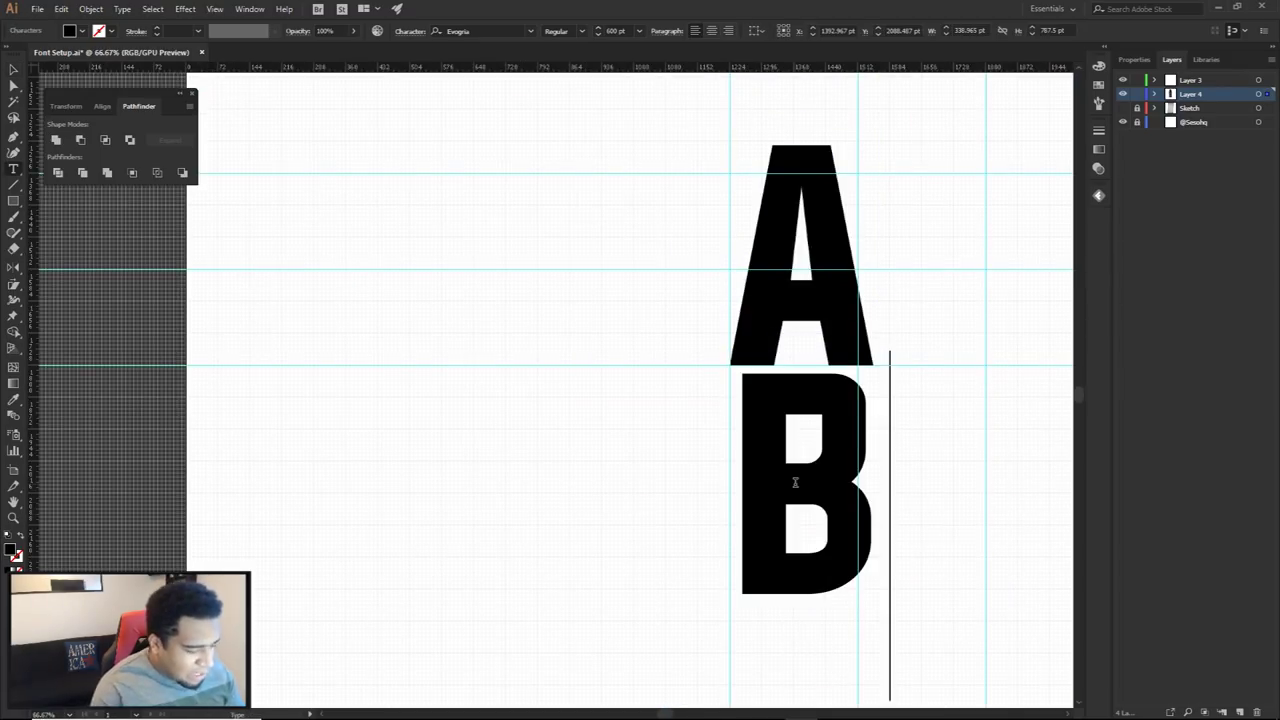
key("Escape")
Align the B's left edge with the leftmost vertical guide and compare the widths of A and B against the guides
scroll(800, 463, "up", 3)
scroll(733, 343, "down", 2)
left_click_drag(698, 278, 680, 273)
scroll(897, 257, "down", 1)
scroll(840, 254, "up", 3)
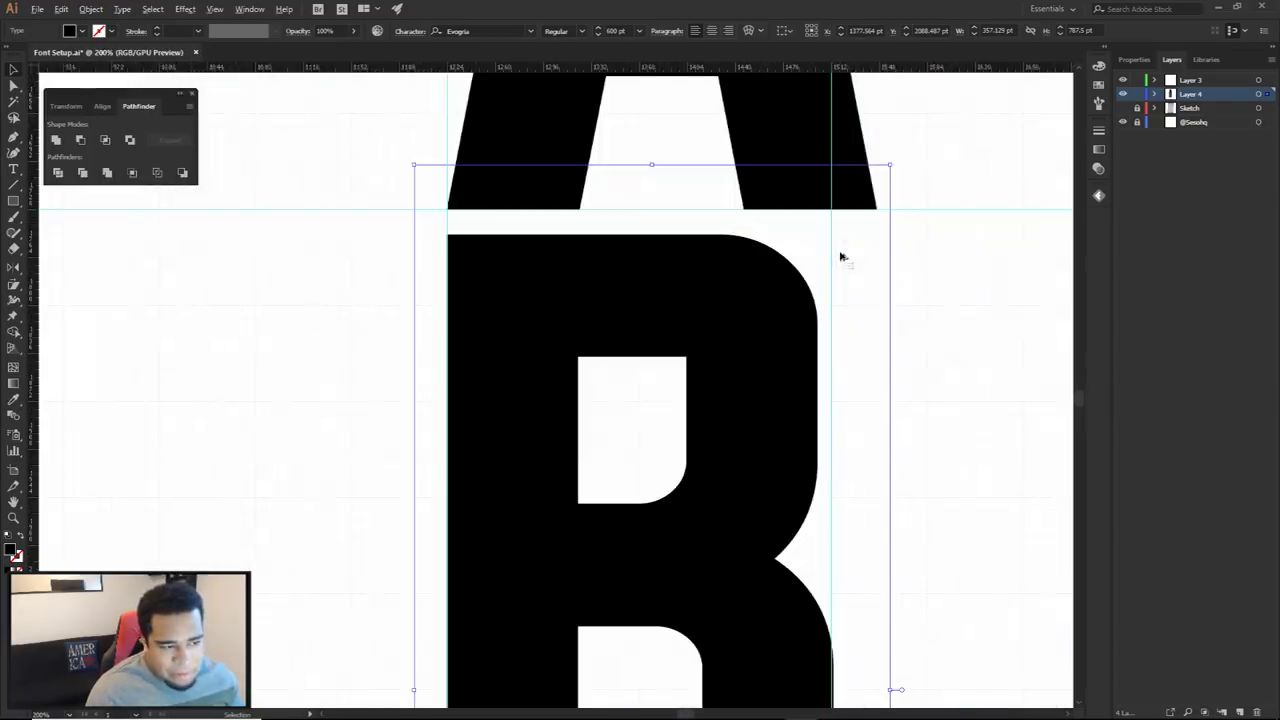
scroll(863, 235, "down", 3)
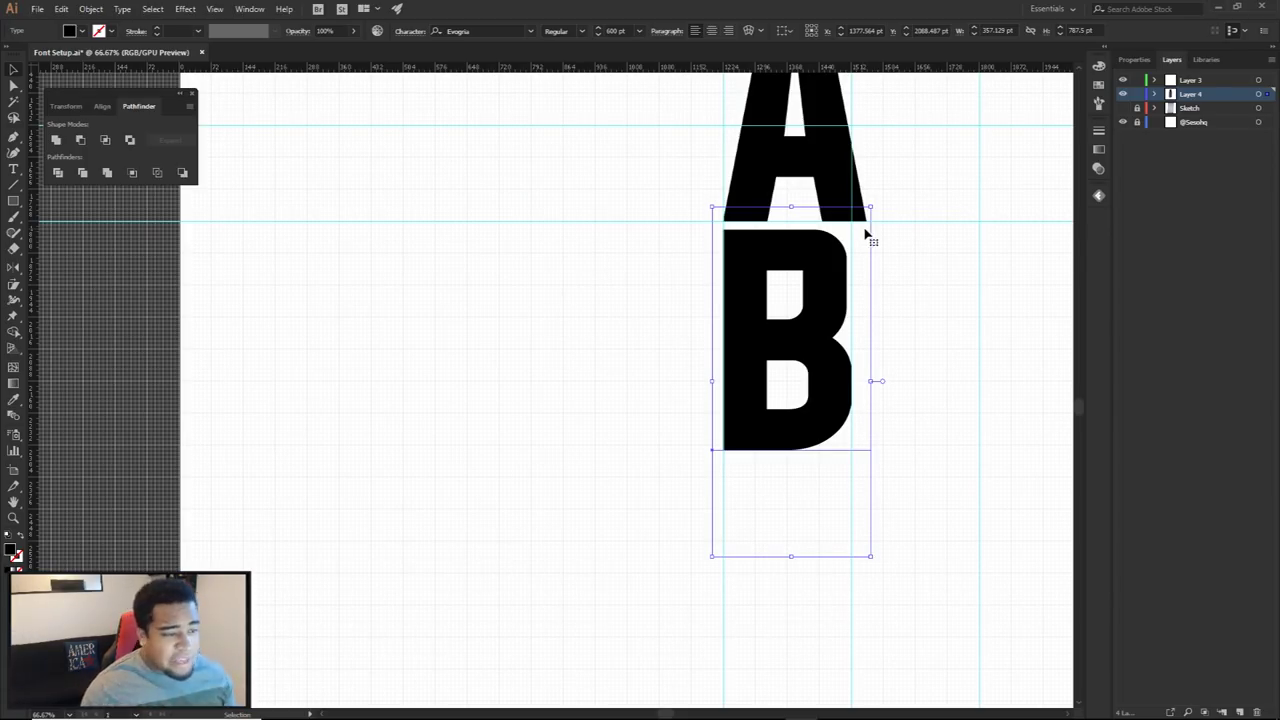
left_click(906, 178)
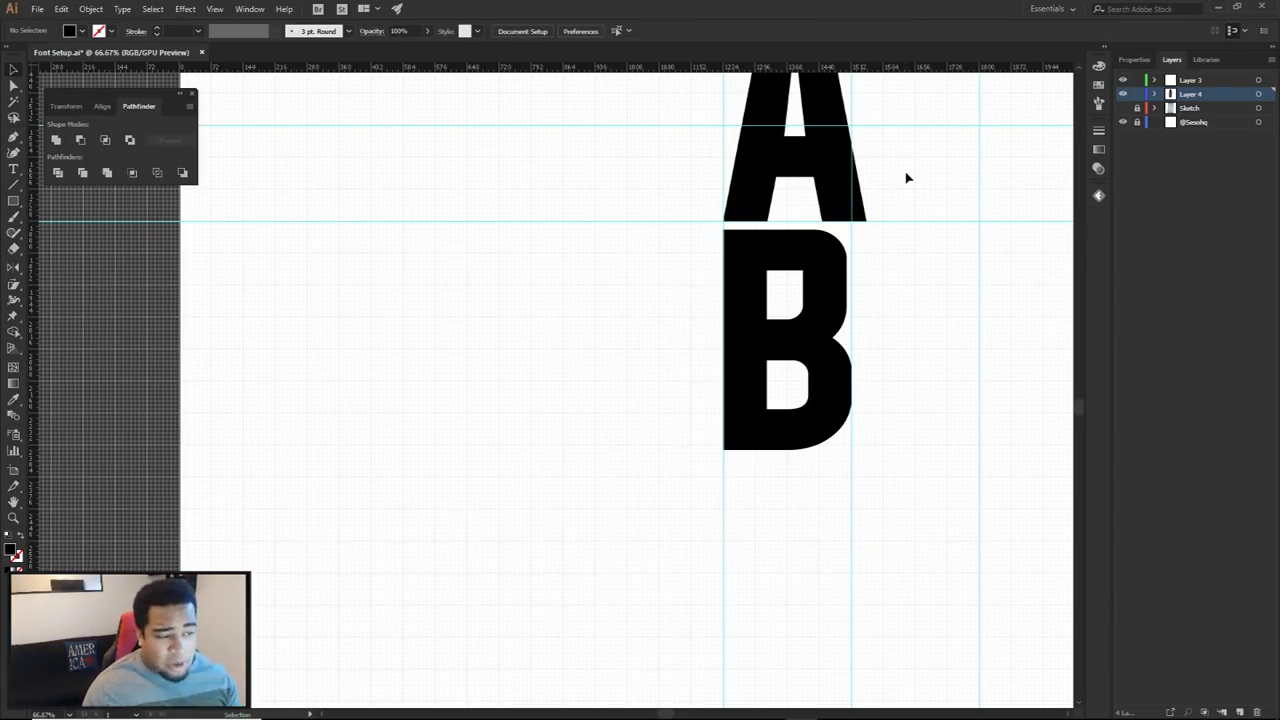
left_click_drag(904, 172, 786, 213)
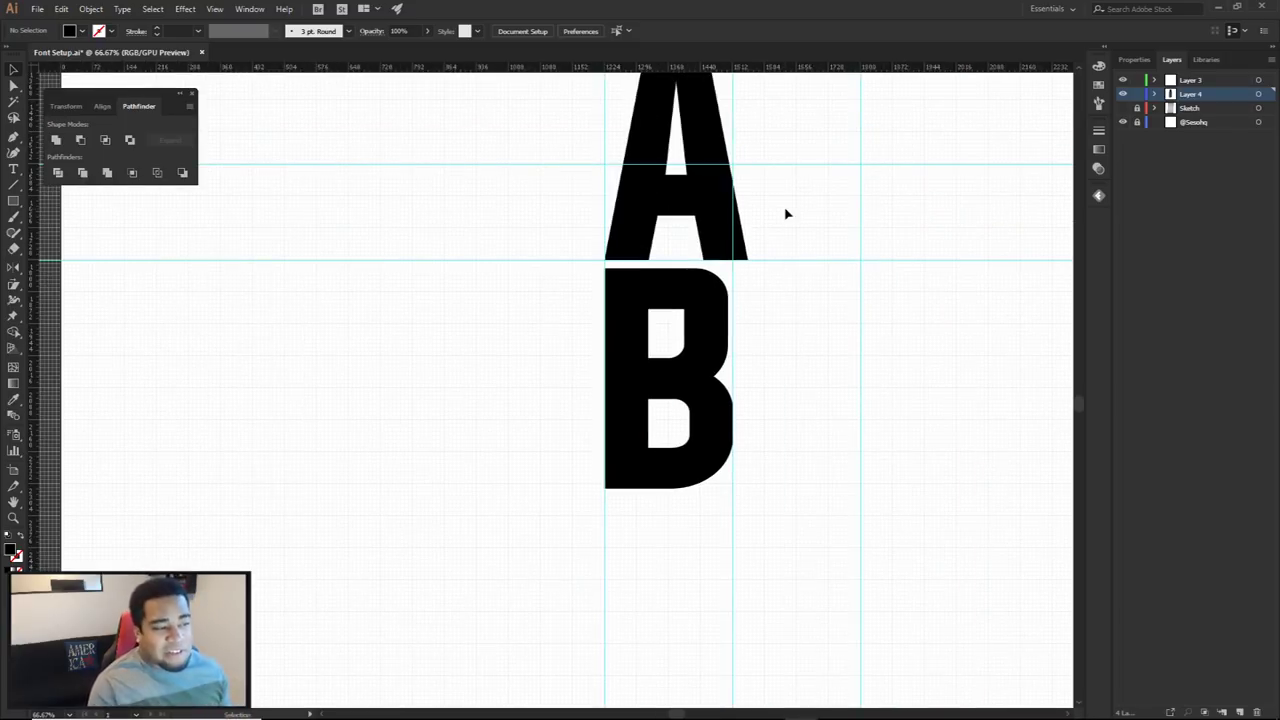
left_click_drag(786, 213, 740, 271)
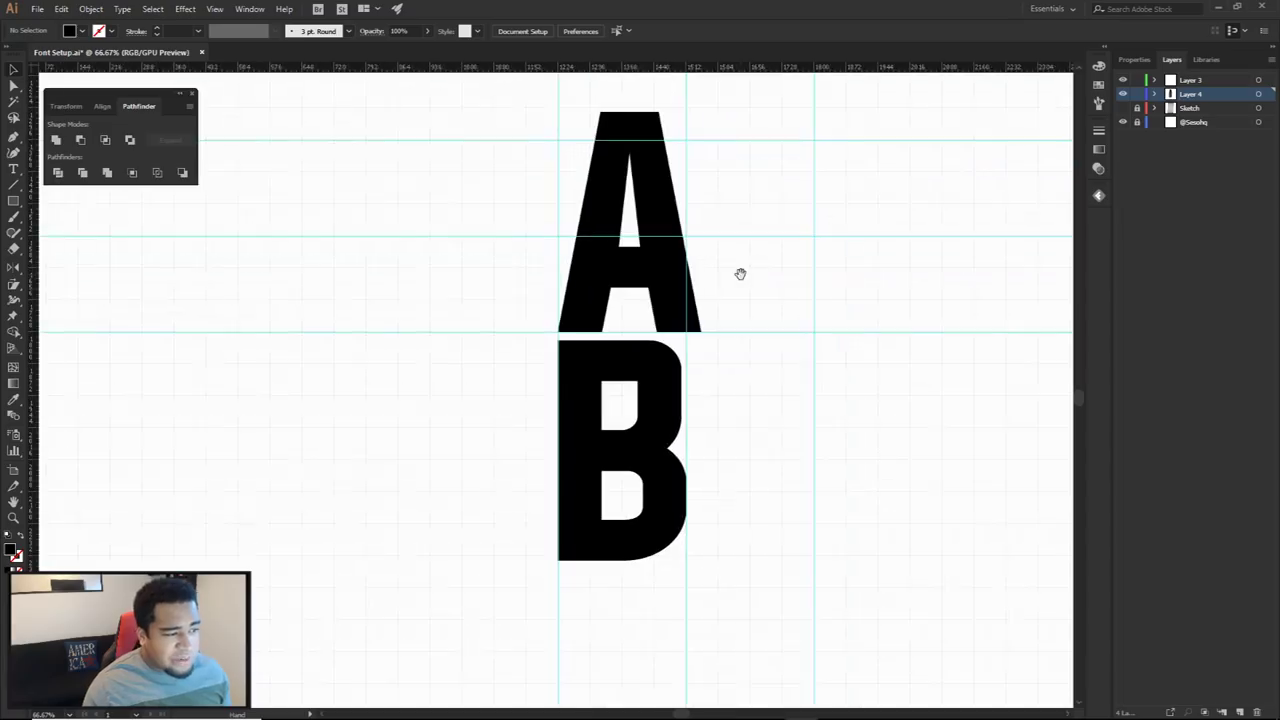
Delete both the B and A text objects from the artboard
left_click(651, 252)
left_click(620, 386)
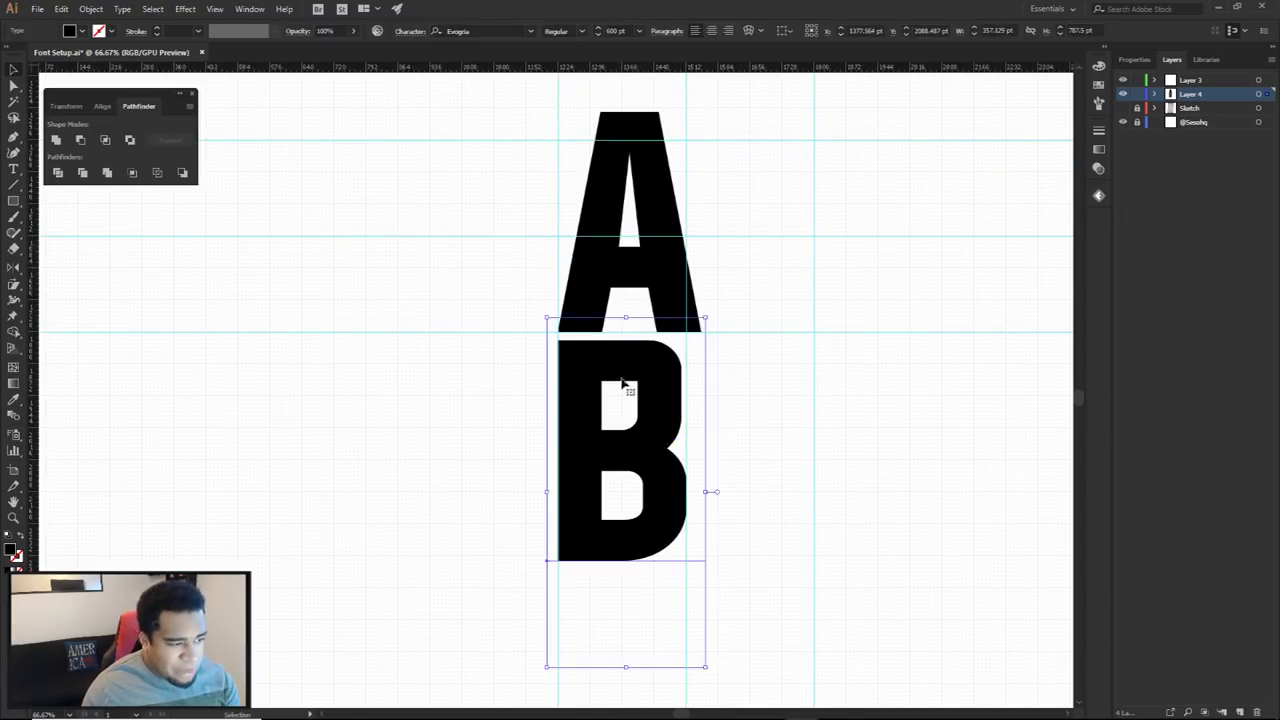
key("Delete")
left_click(644, 252)
key("Delete")
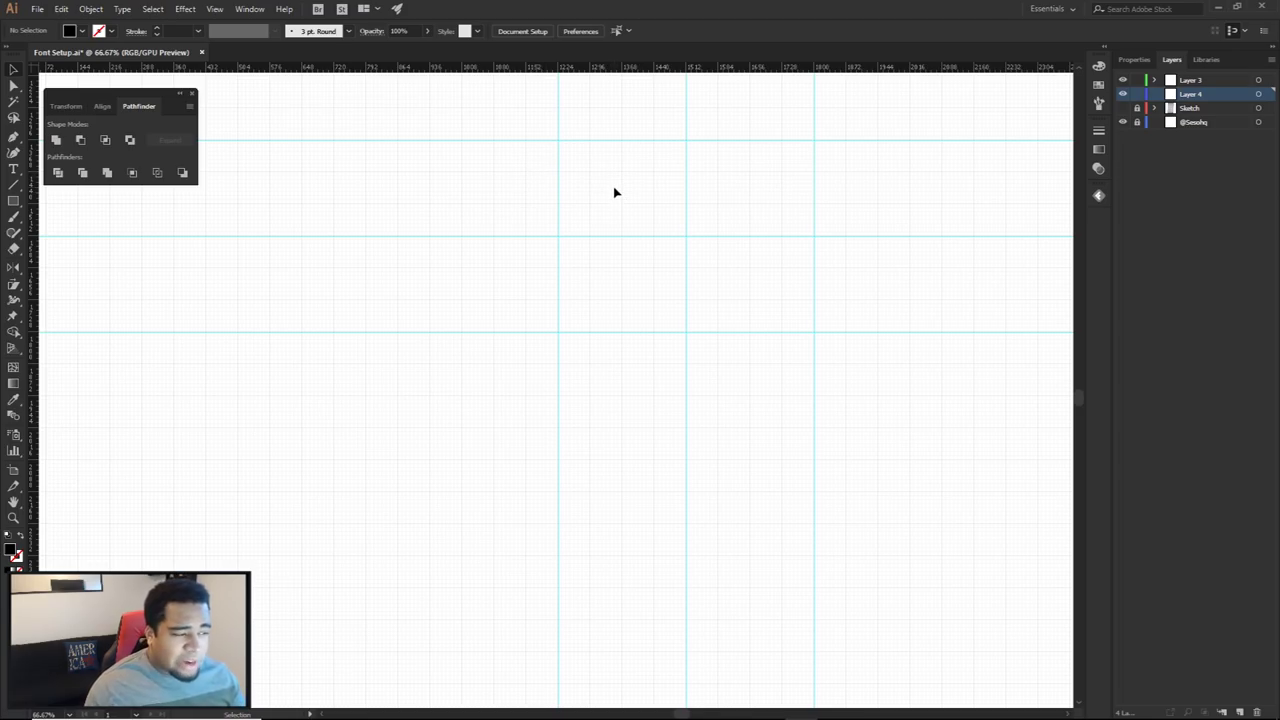
Add vertical guides at X 1296 pt and X 1728 pt, one major grid square inside the outer vertical guides
scroll(36, 166, "up", 2)
left_click_drag(34, 166, 590, 231)
left_click_drag(38, 212, 783, 246)
scroll(611, 272, "up", 2)
scroll(640, 268, "down", 2)
scroll(611, 264, "up", 2)
scroll(614, 268, "up", 3)
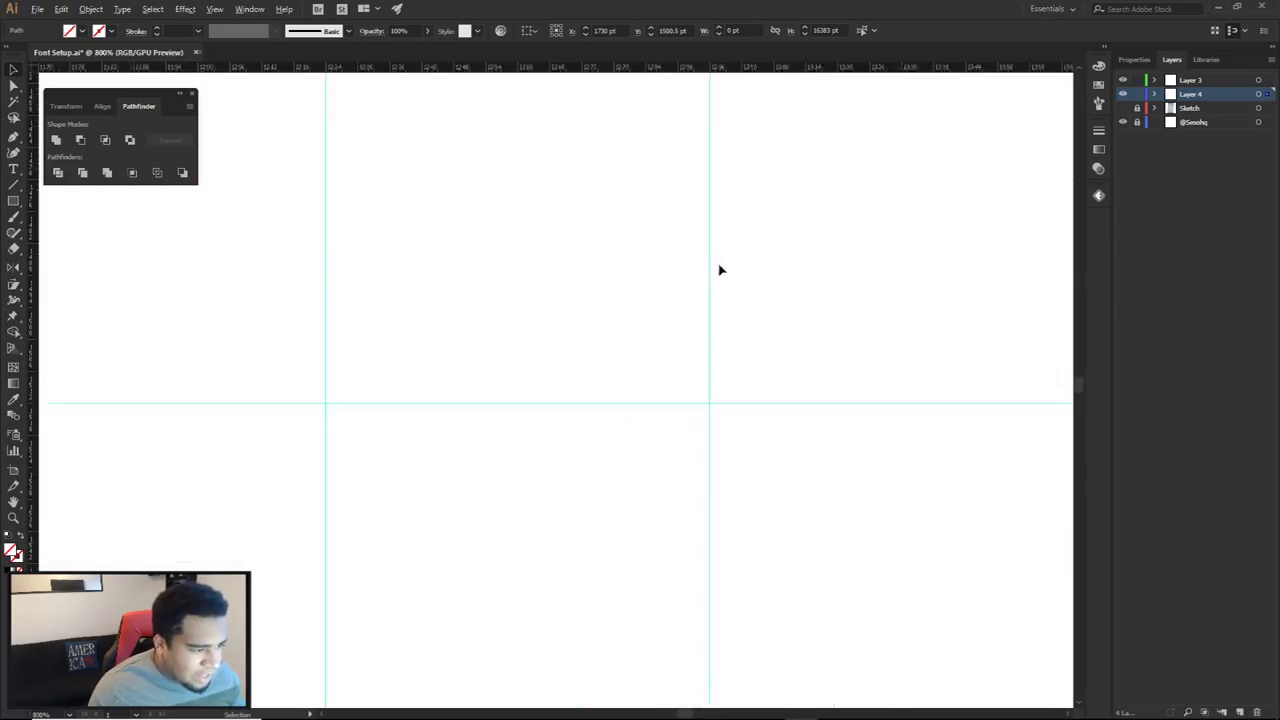
scroll(771, 303, "up", 5)
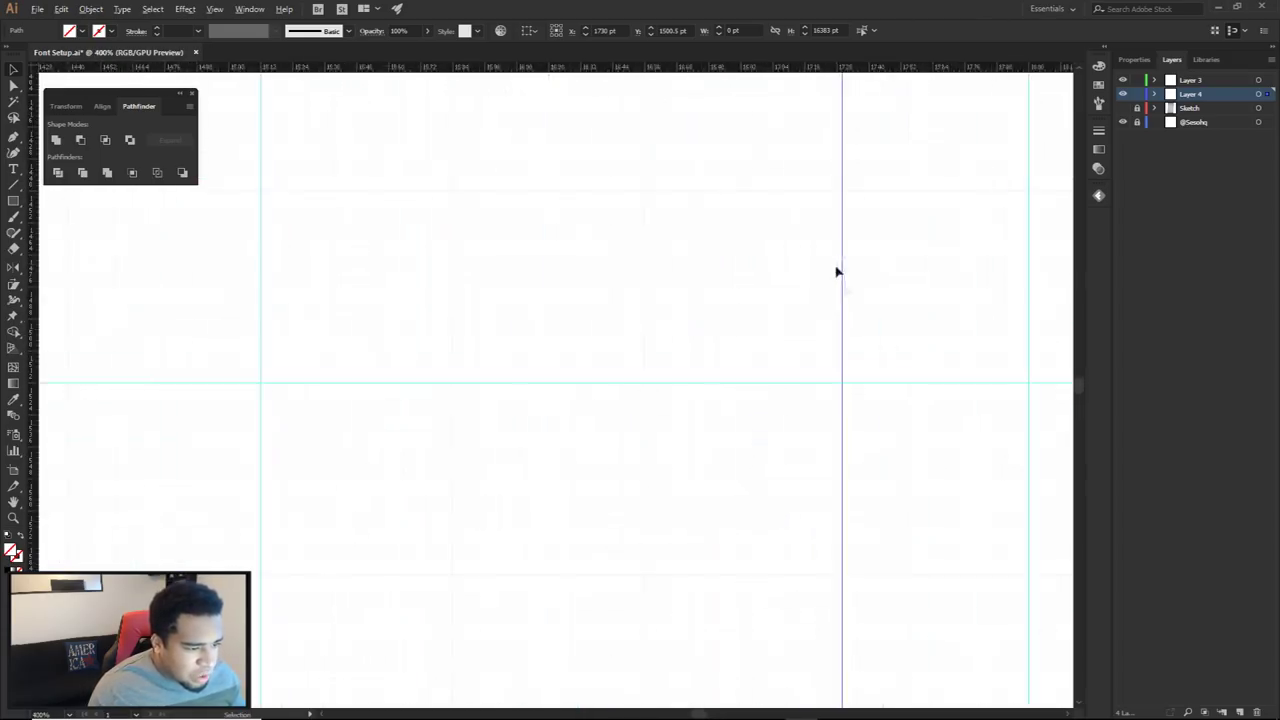
scroll(810, 297, "down", 7)
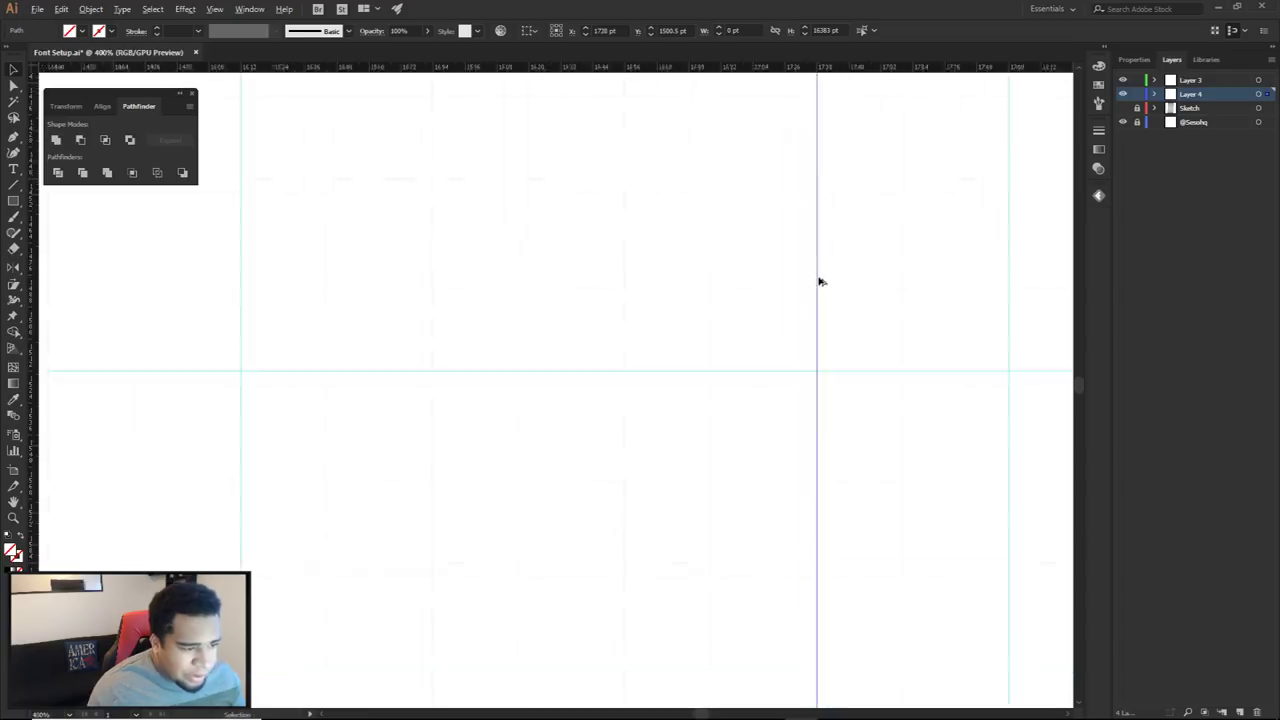
Show the Sketch layer and check how the drawn letters fit between the inner and outer vertical guides
left_click(1122, 107)
scroll(458, 291, "down", 2)
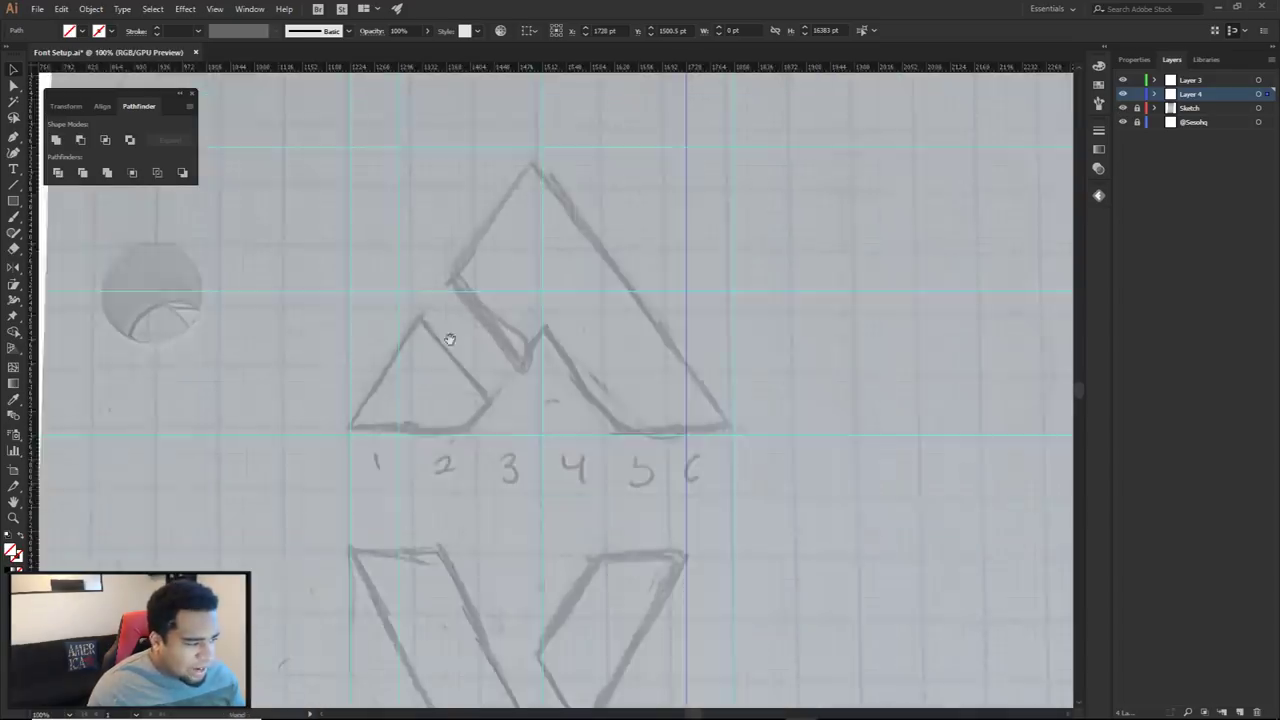
scroll(683, 415, "down", 4)
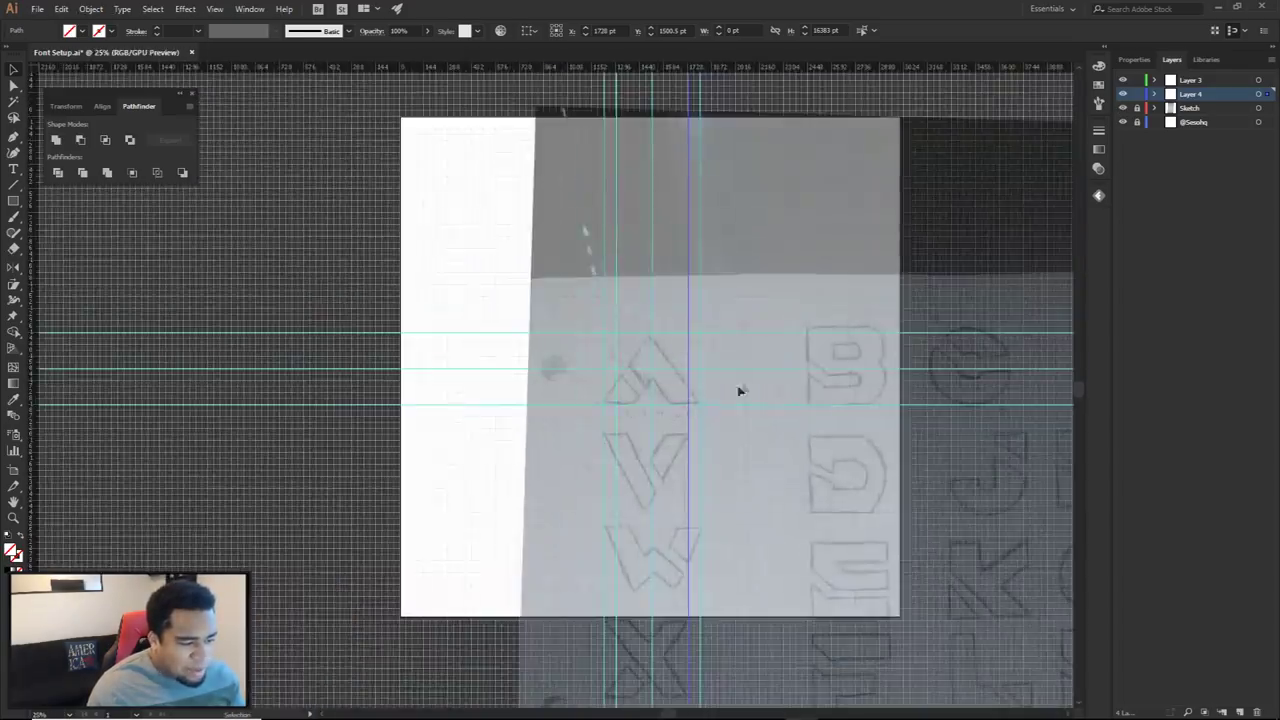
left_click(689, 363)
key("ctrl+z")
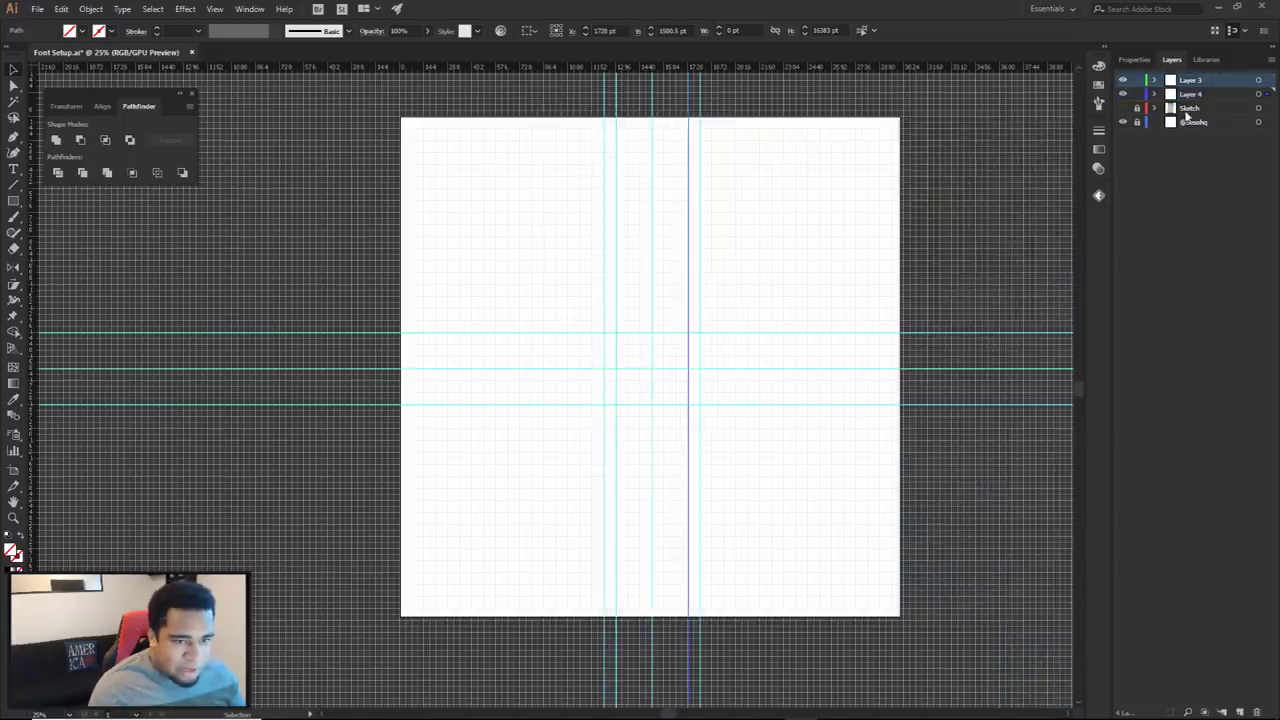
Show and unlock the Sketch layer, and move the sketch image so the drawn B lies between the inner guides
left_click(1122, 107)
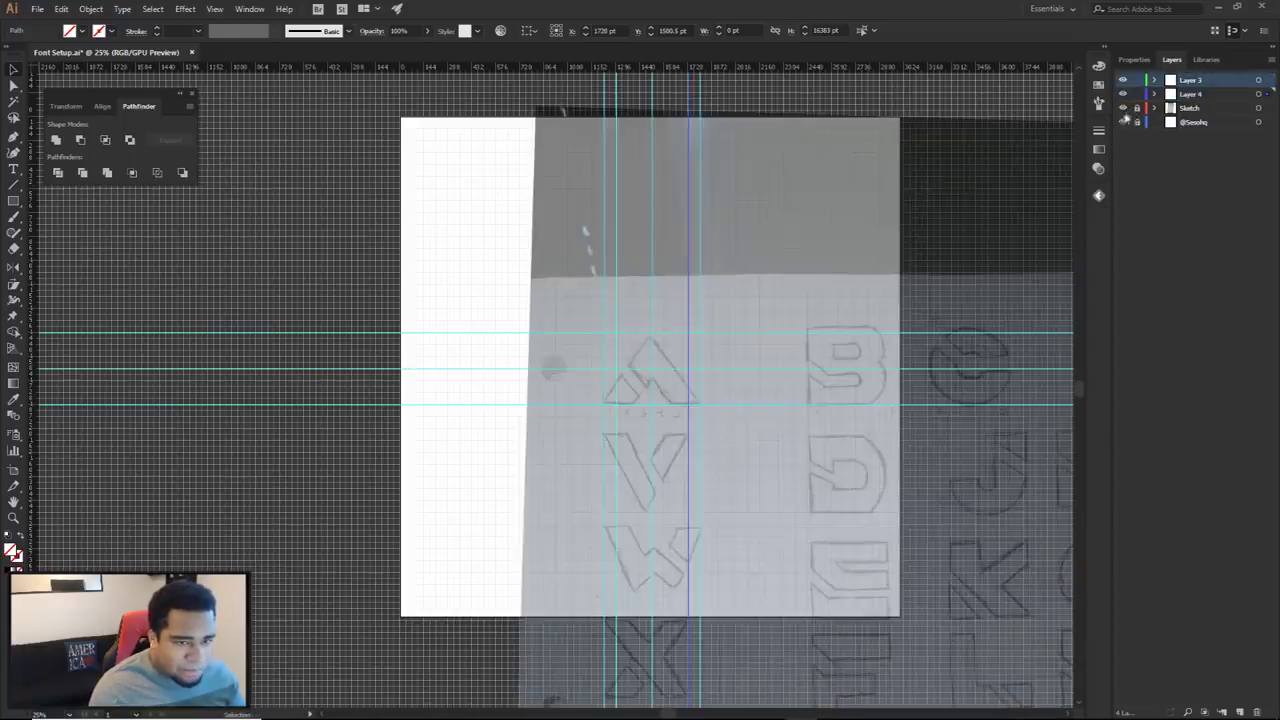
left_click(1122, 107)
left_click(1123, 108)
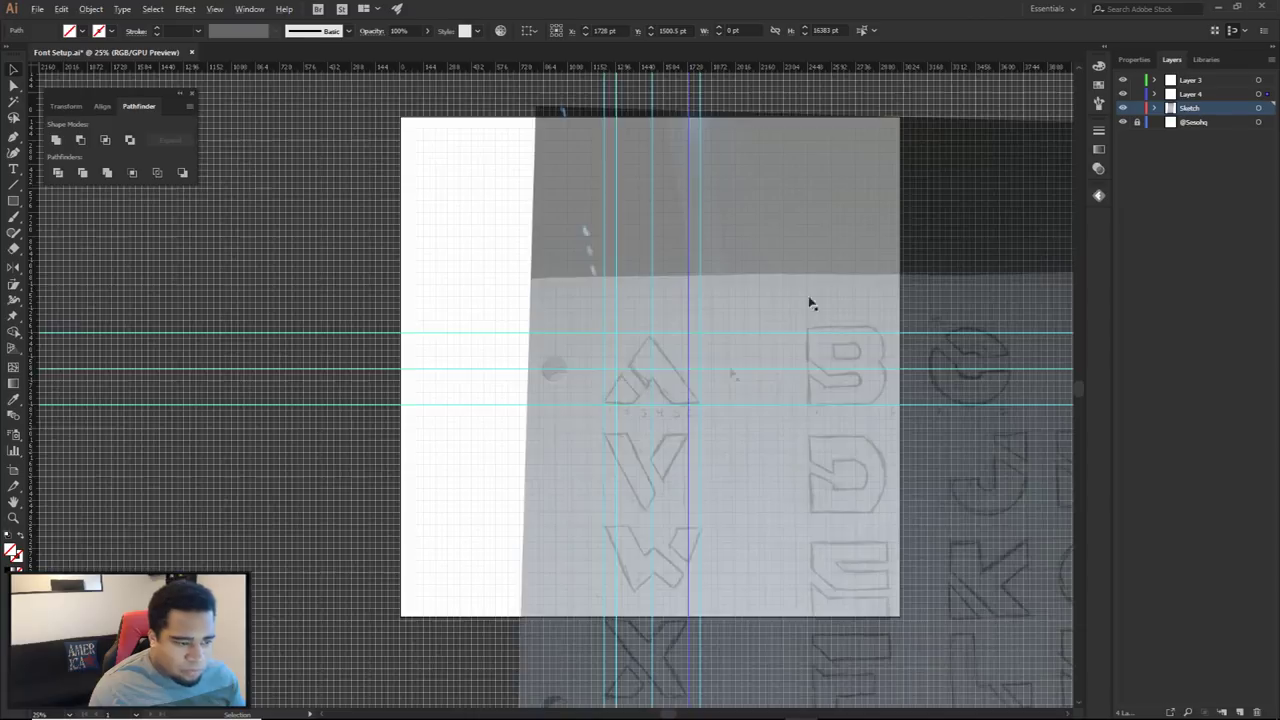
scroll(683, 397, "up", 2)
left_click_drag(911, 374, 607, 375)
left_click_drag(886, 340, 813, 341)
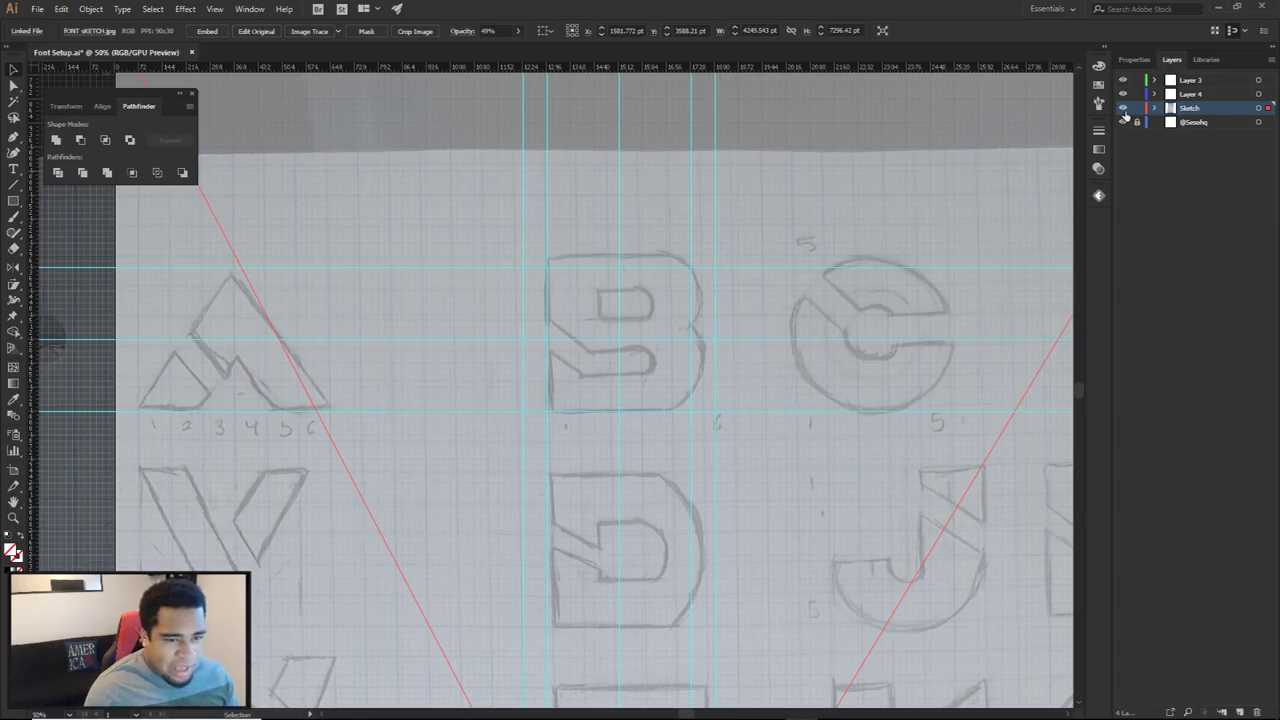
Move the sketch image back so the drawn A starts at the leftmost vertical guide, and lock the Sketch layer
scroll(560, 305, "up", 3)
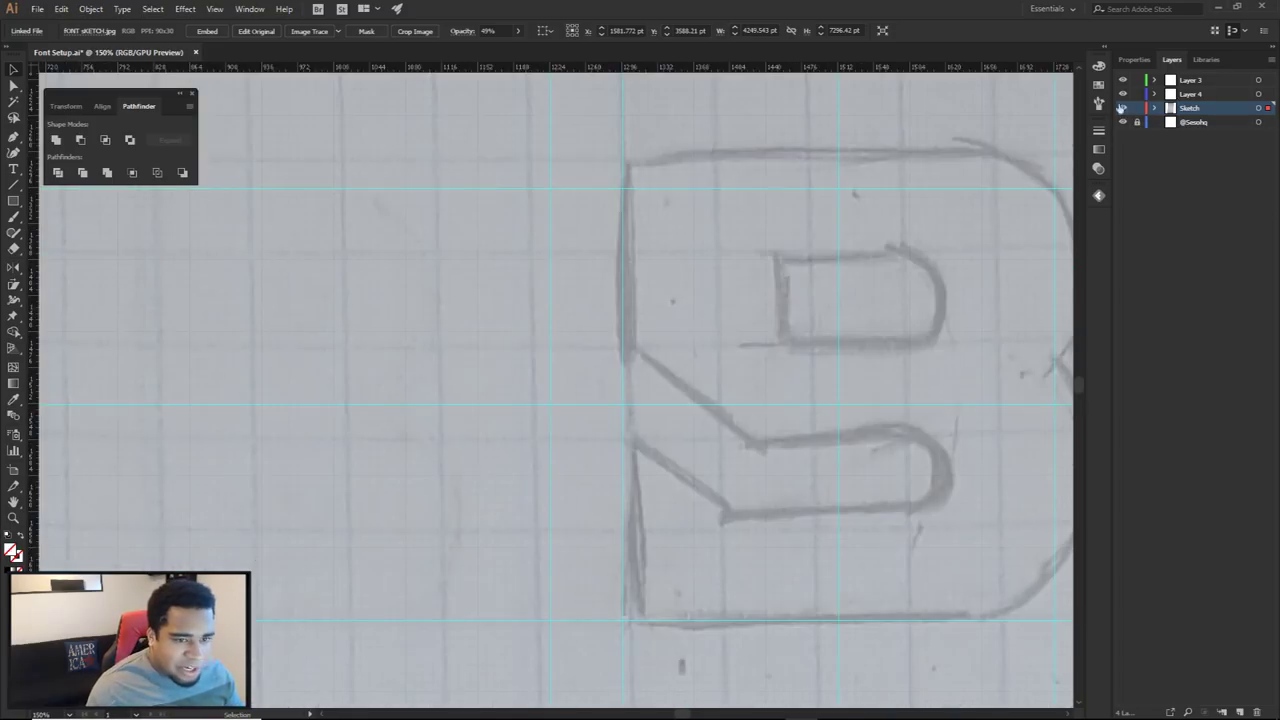
mouse_move(178, 298)
left_mouse_down()
mouse_move(857, 297)
mouse_move(838, 302)
left_mouse_up()
left_click_drag(722, 331, 1014, 331)
mouse_move(636, 330)
left_mouse_down()
mouse_move(885, 328)
mouse_move(839, 331)
left_mouse_up()
key("ctrl+2")
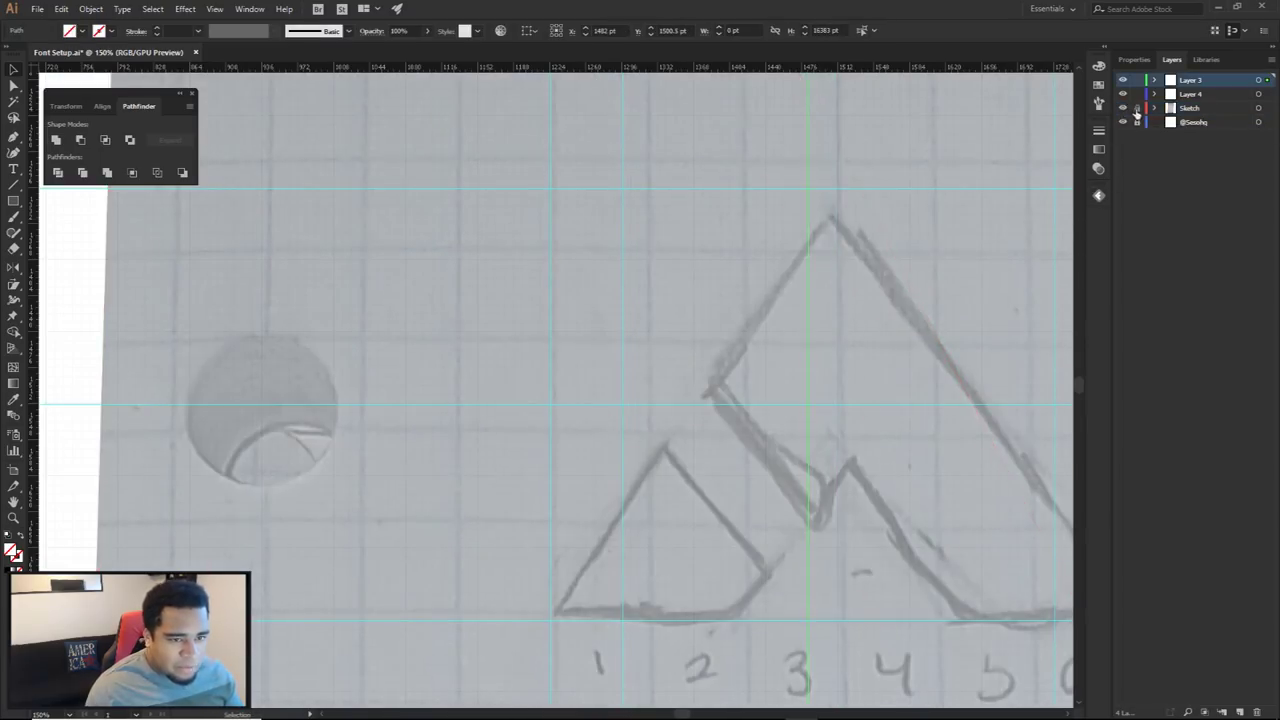
Hide the Sketch layer and add a vertical guide at X 1260 pt, midway between the two leftmost vertical guides
left_click(1122, 108)
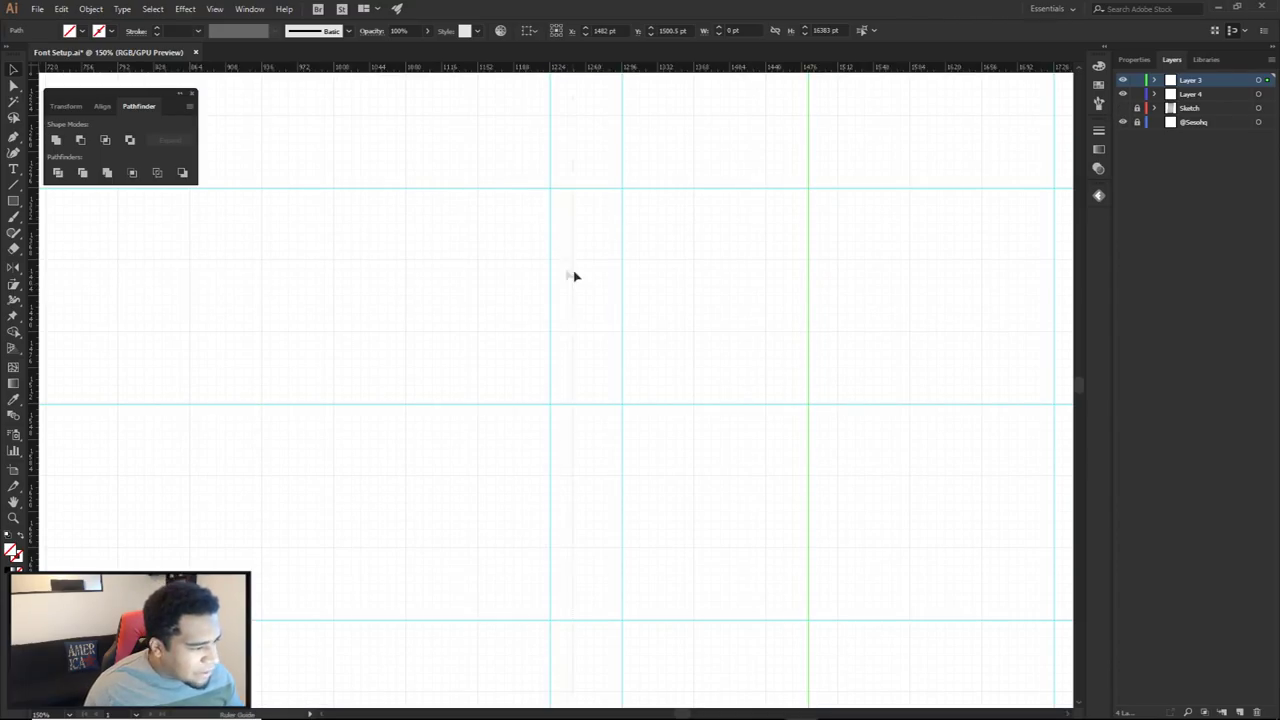
scroll(586, 326, "up", 6)
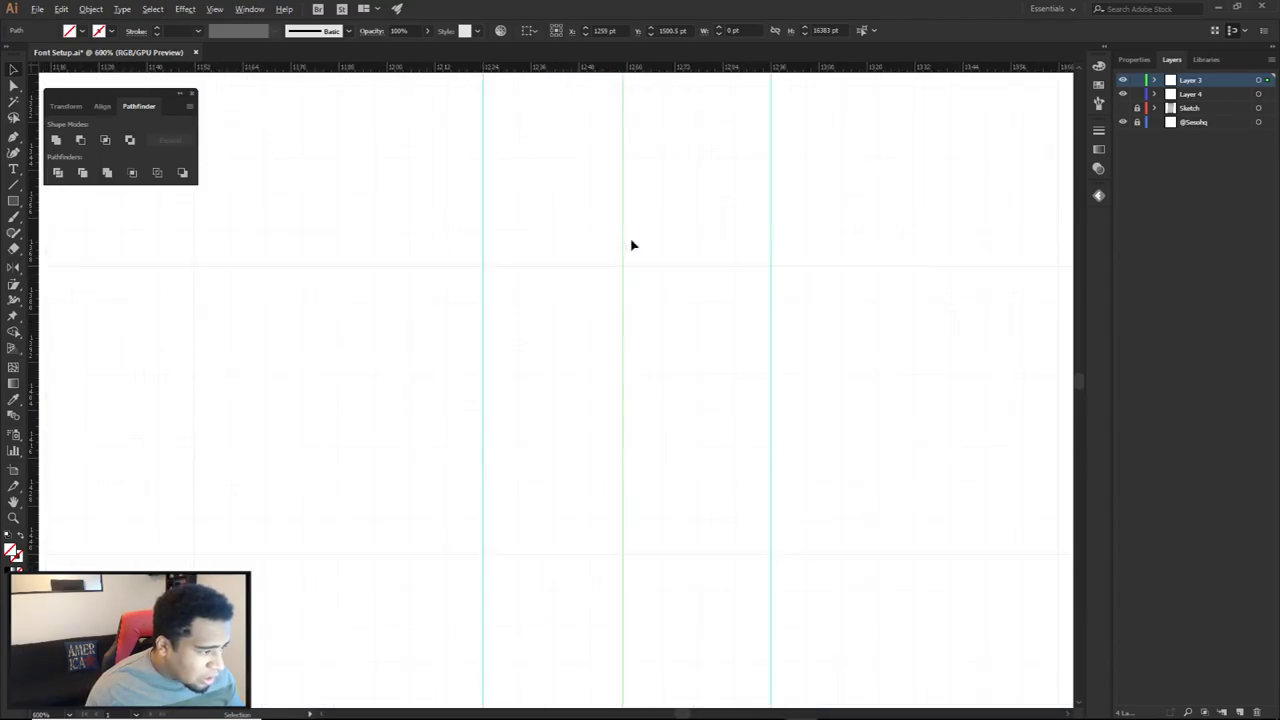
scroll(614, 248, "down", 8)
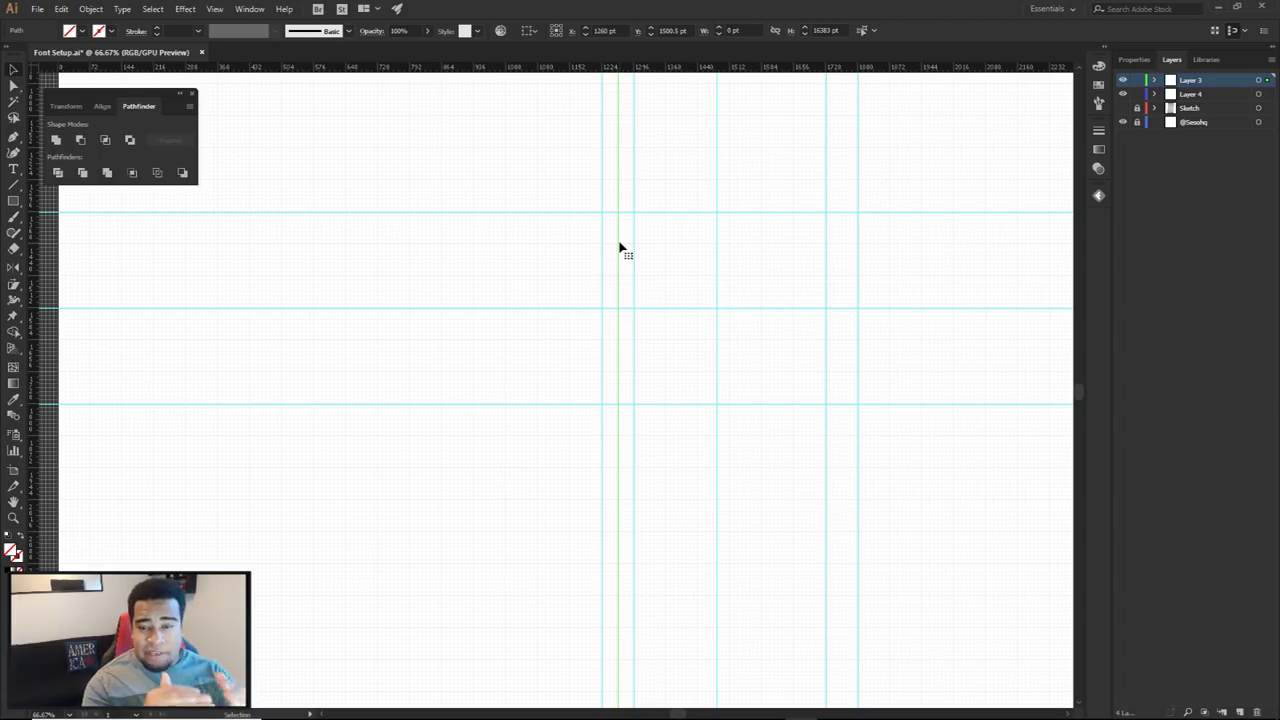
On a new layer, paint a rough box with a gap in its right side, a large C curve and an overlapping oval
left_click(1240, 712)
key("b")
left_click_drag(662, 229, 815, 245)
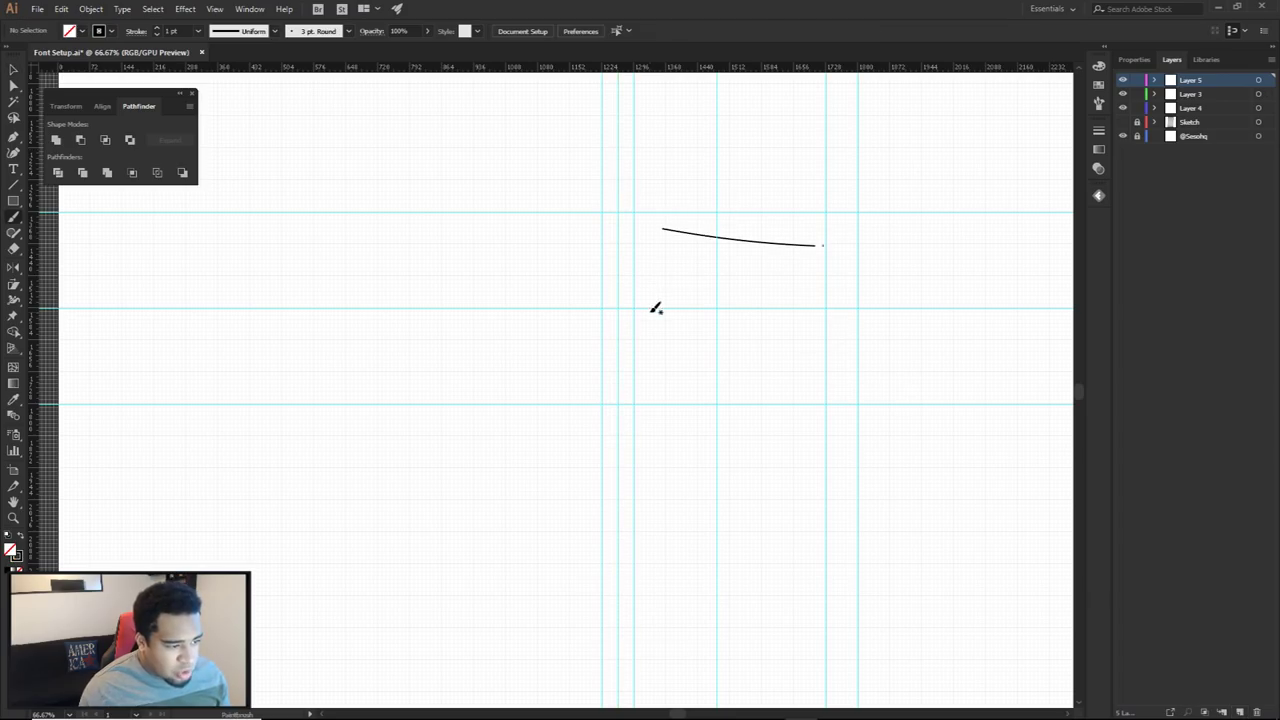
mouse_move(657, 396)
left_mouse_down()
mouse_move(822, 400)
mouse_move(813, 365)
mouse_move(664, 230)
left_mouse_up()
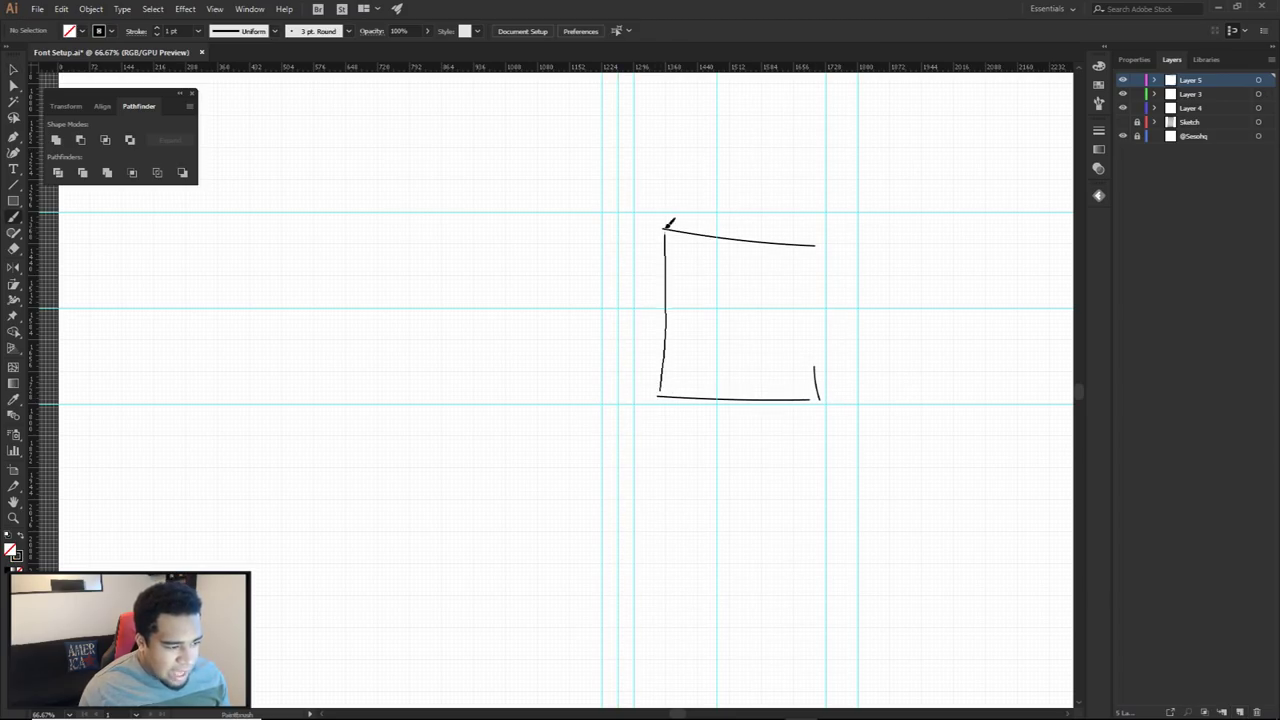
left_click_drag(813, 248, 815, 277)
mouse_move(930, 270)
left_mouse_down()
mouse_move(826, 232)
mouse_move(741, 287)
mouse_move(792, 391)
mouse_move(898, 366)
left_mouse_up()
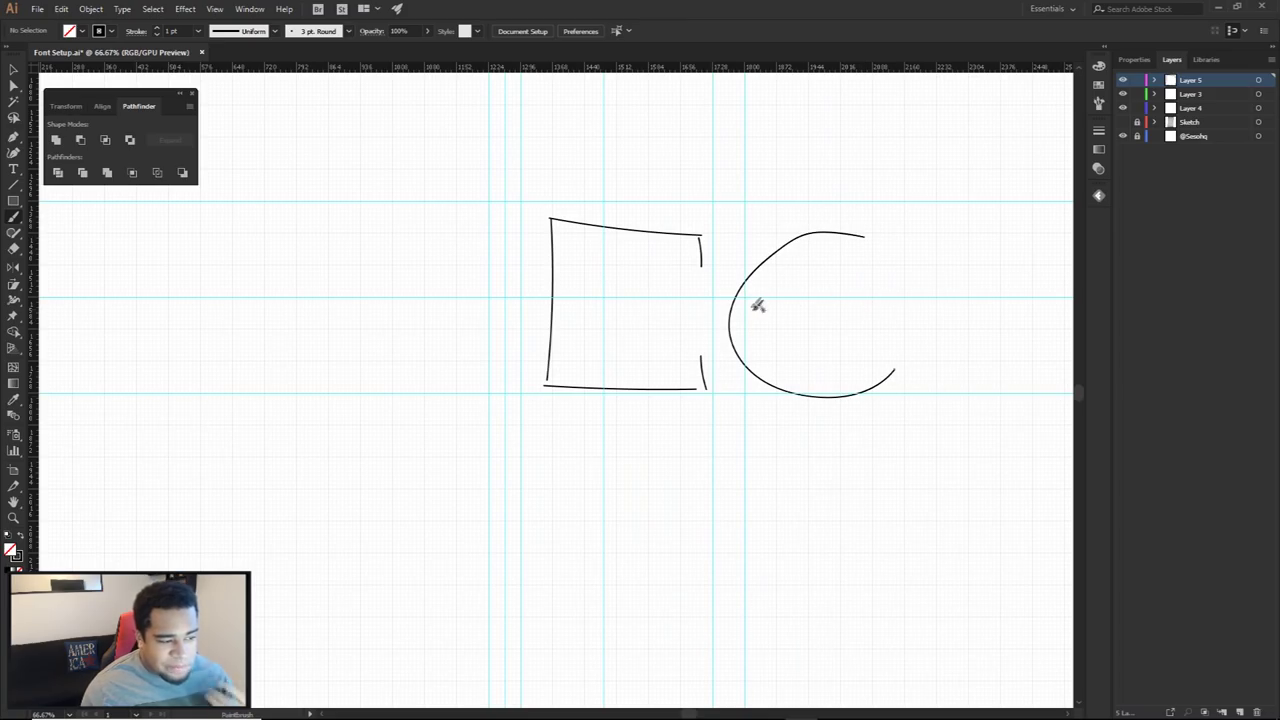
mouse_move(757, 251)
left_mouse_down()
mouse_move(707, 371)
mouse_move(771, 266)
mouse_move(741, 259)
left_mouse_up()
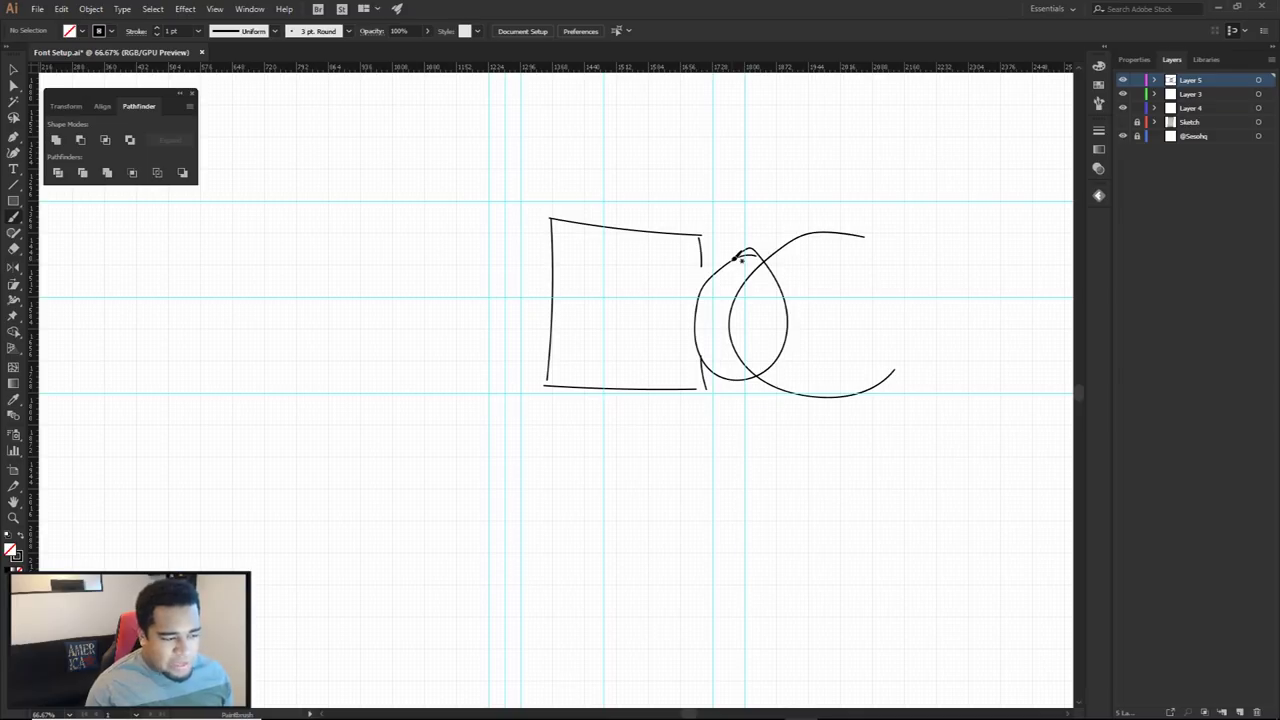
Select all the freehand brush strokes and delete the layer that holds them
key("a")
left_click_drag(549, 212, 878, 376)
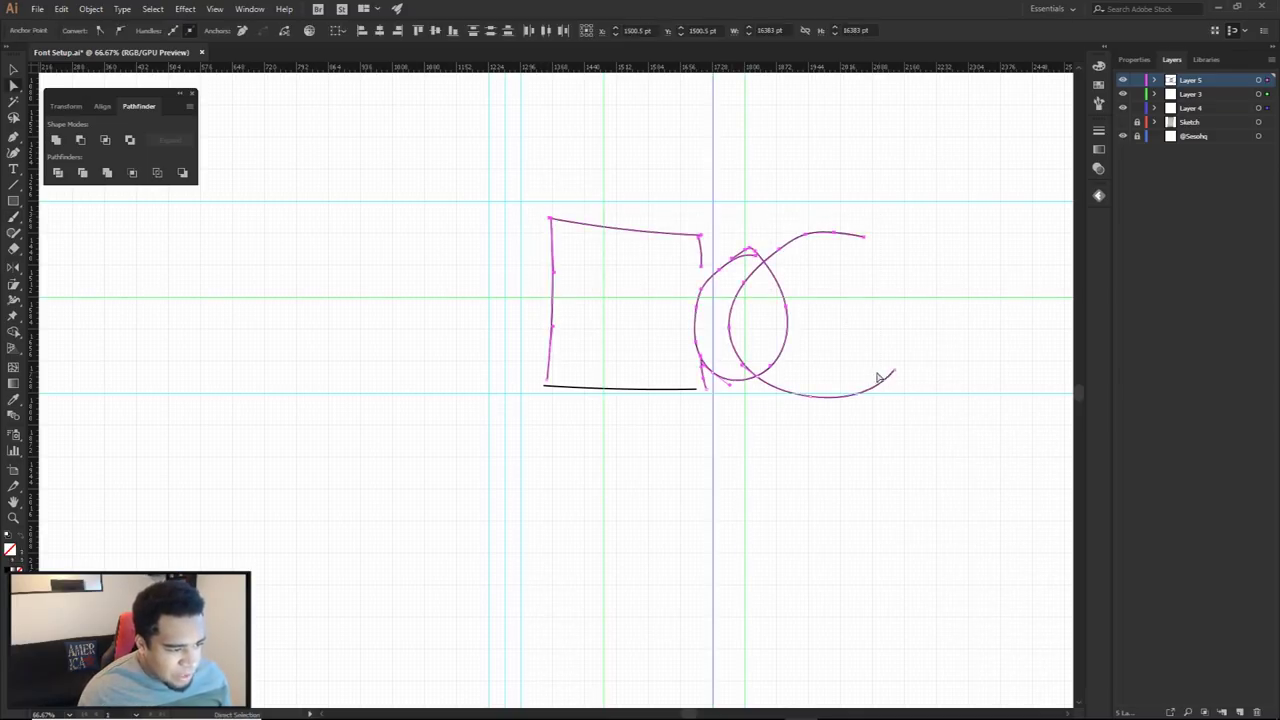
left_click(578, 251)
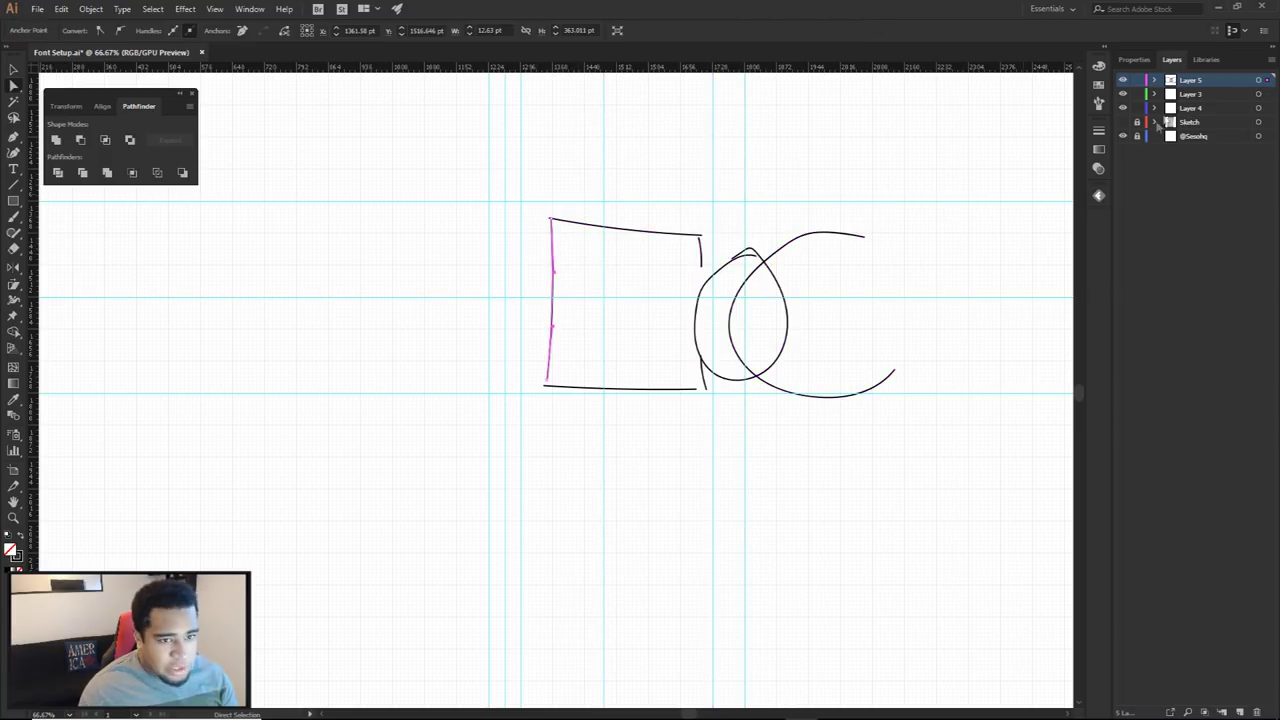
left_click(1257, 82)
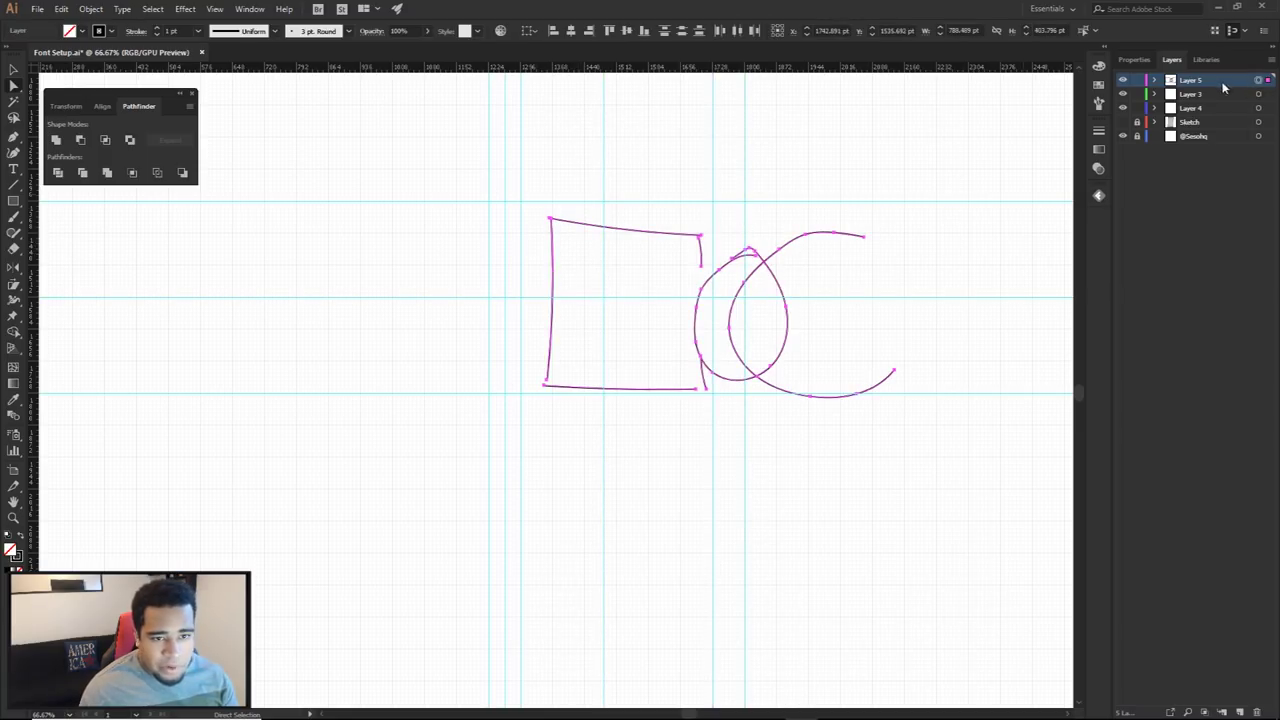
left_click(1257, 712)
scroll(520, 292, "up", 4)
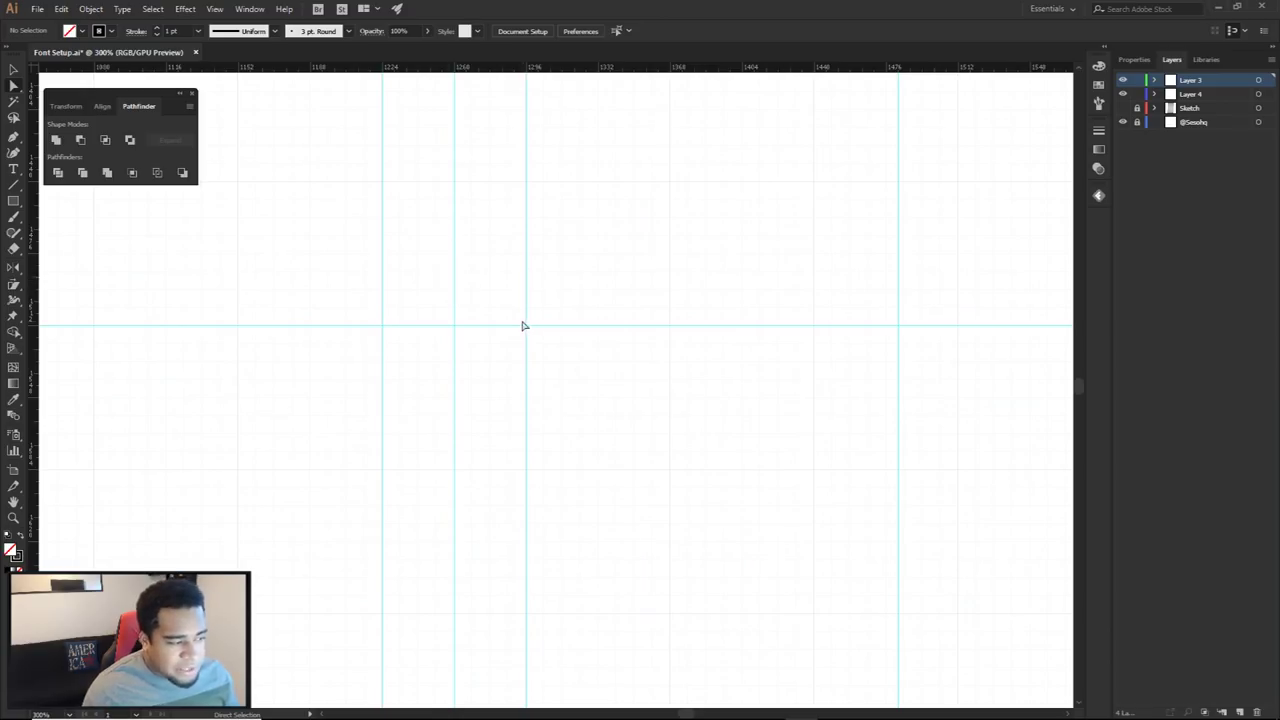
scroll(521, 314, "down", 3)
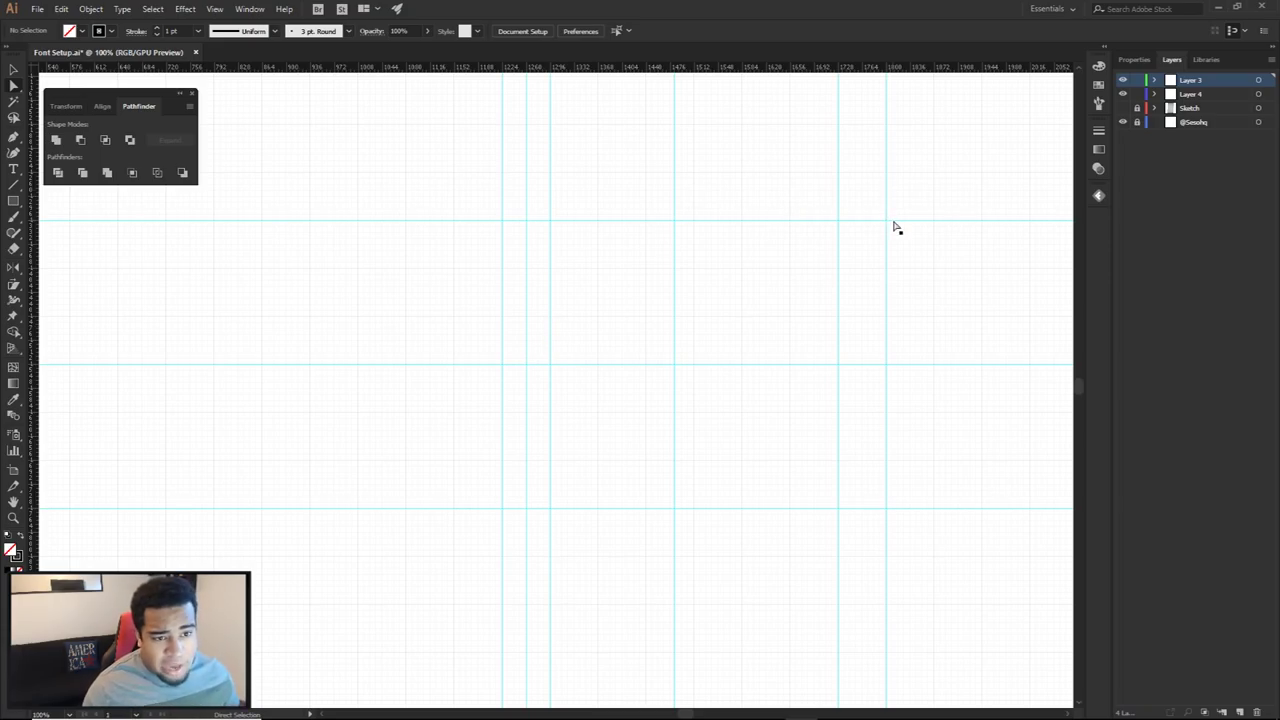
Check which of the top two layers holds the guides, and nest Layer 4 inside Layer 3
left_click(1124, 95)
left_click(1123, 81)
left_click(1123, 81)
left_click_drag(1181, 95, 1190, 85)
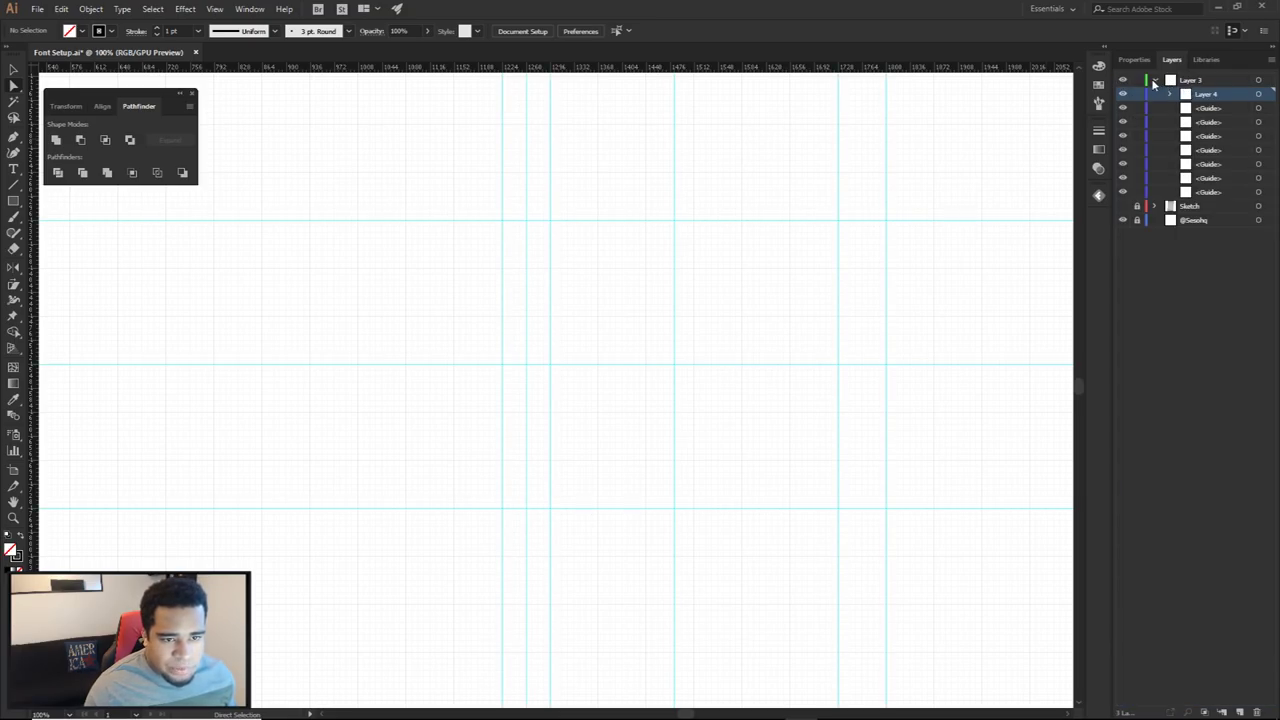
Rename Layer 3 as Ruler and lock it
left_click(1155, 80)
double_click(1190, 80)
type("R")
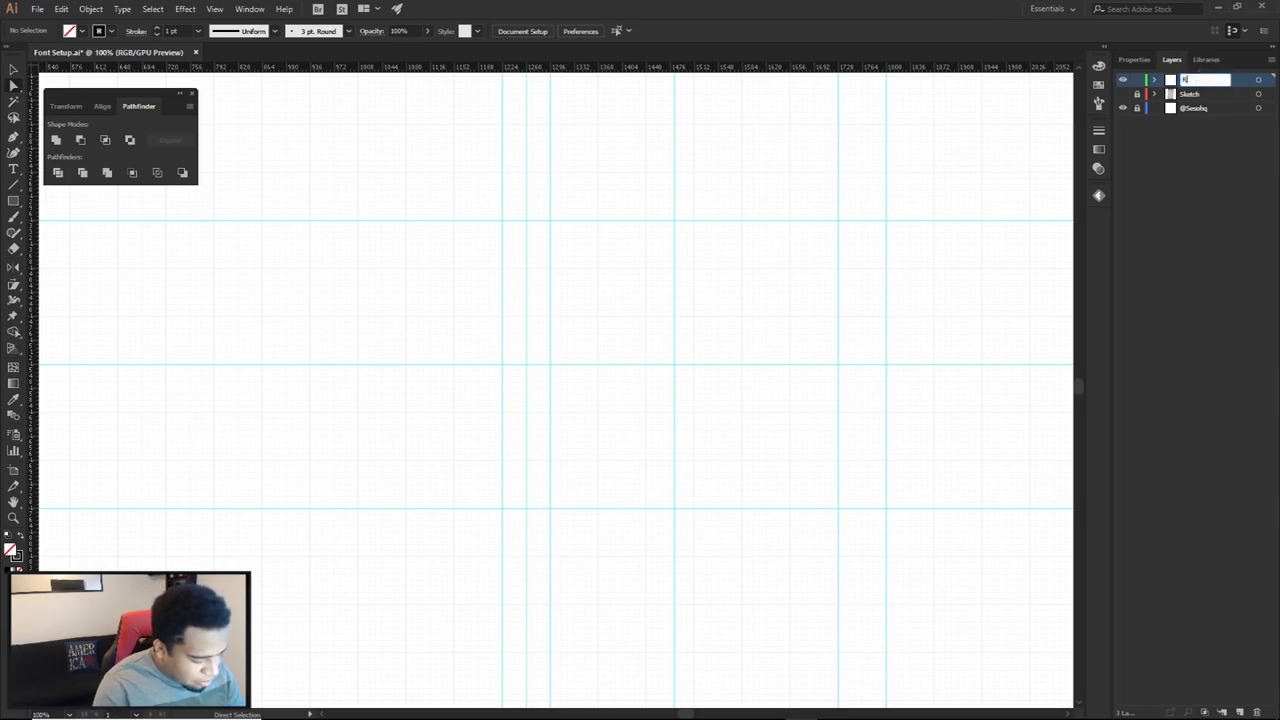
type("ulers")
key("Return")
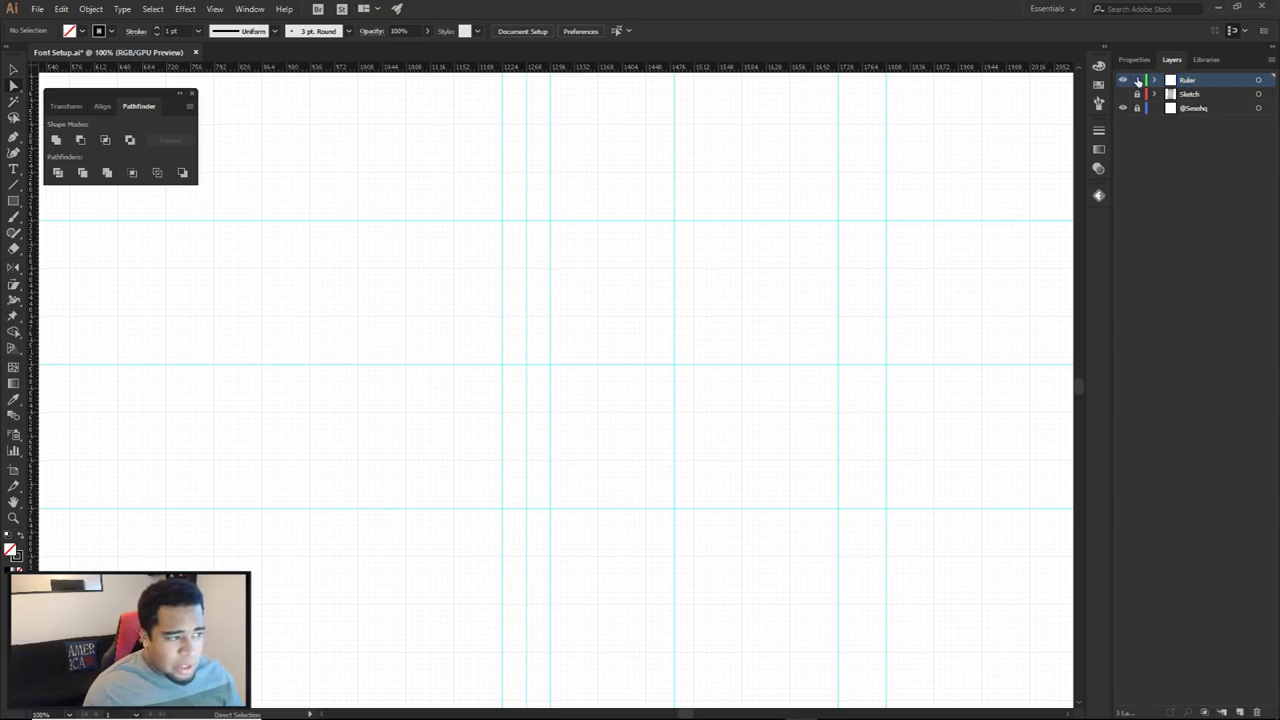
On a new layer above Sketch, draw a 432 by 431 pt rectangle from the third to the fifth vertical guide, between the outer horizontal guides
left_click(1207, 95)
left_click(1240, 712)
key("m")
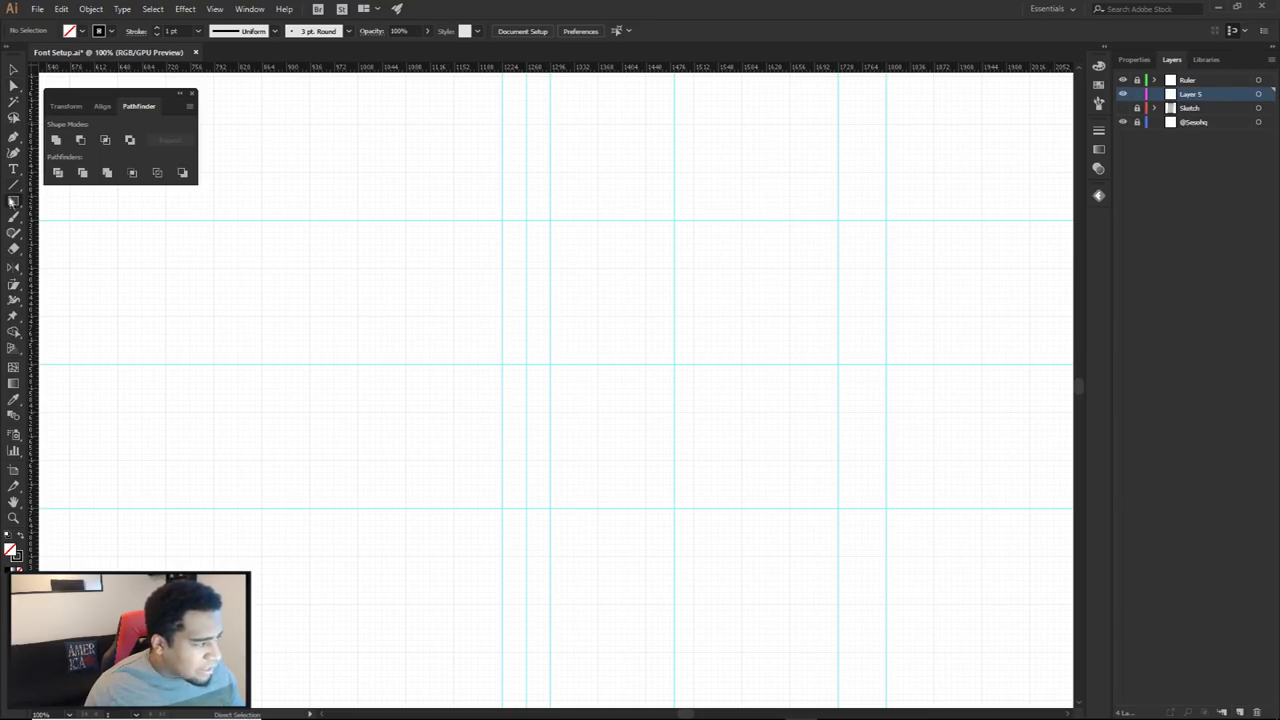
left_click(13, 201)
left_click(54, 201)
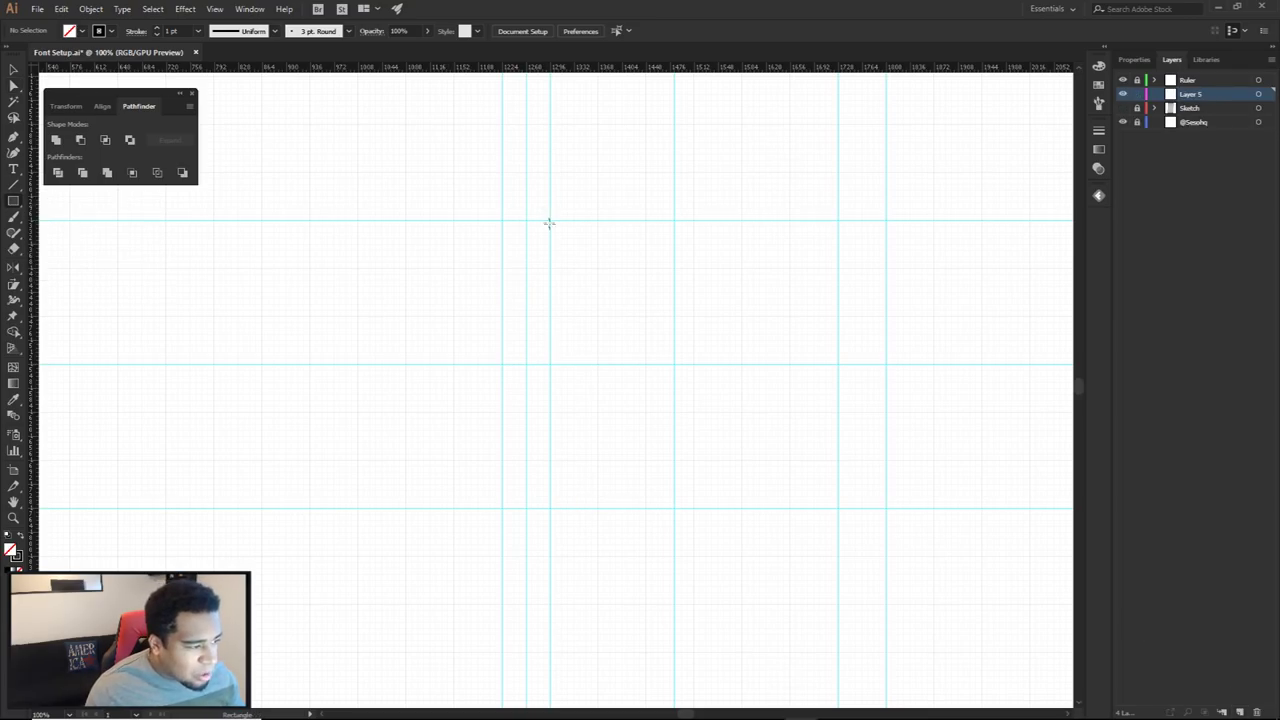
left_click_drag(549, 219, 838, 509)
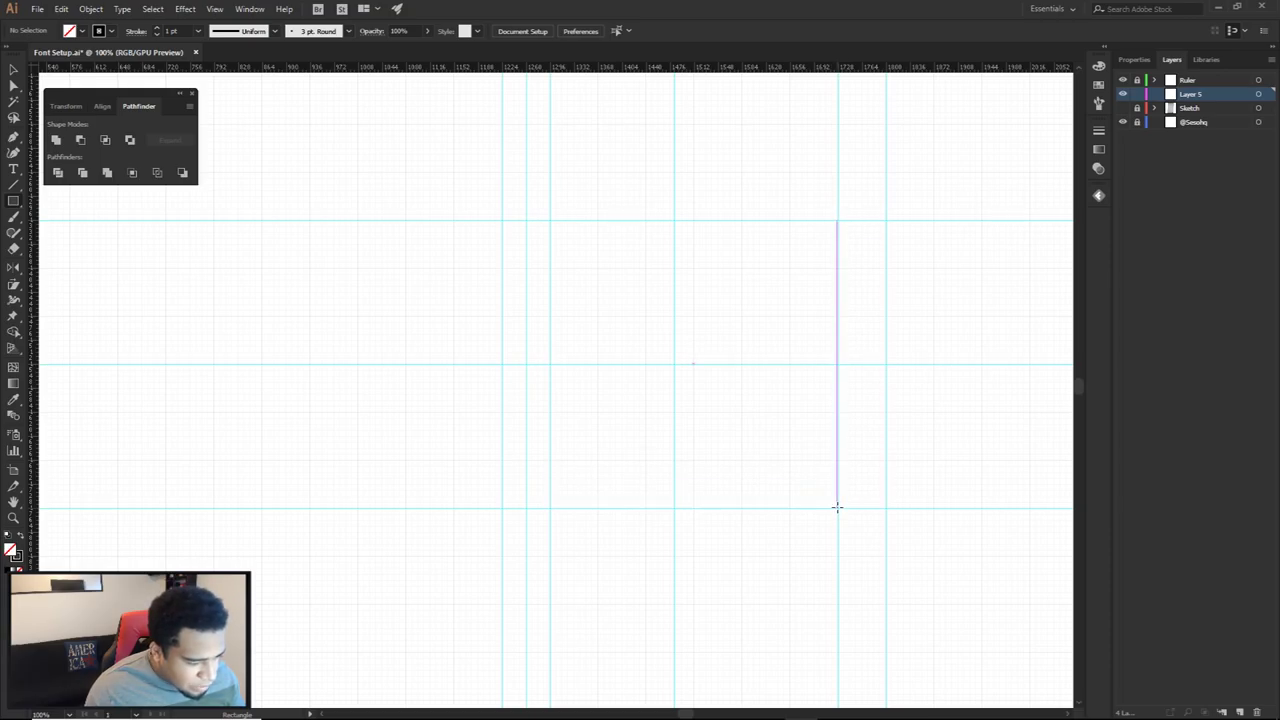
left_click_drag(838, 508, 838, 508)
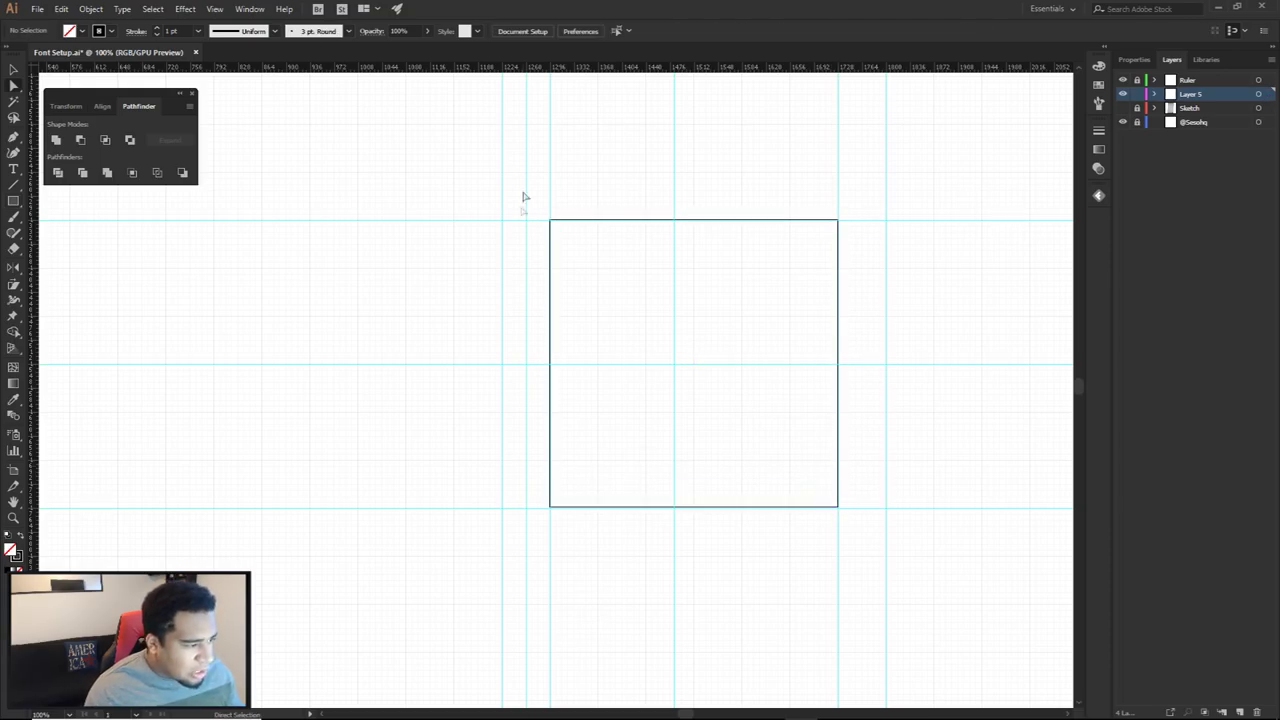
Give the rectangle a black fill with no stroke and set its opacity to 20%
key("a")
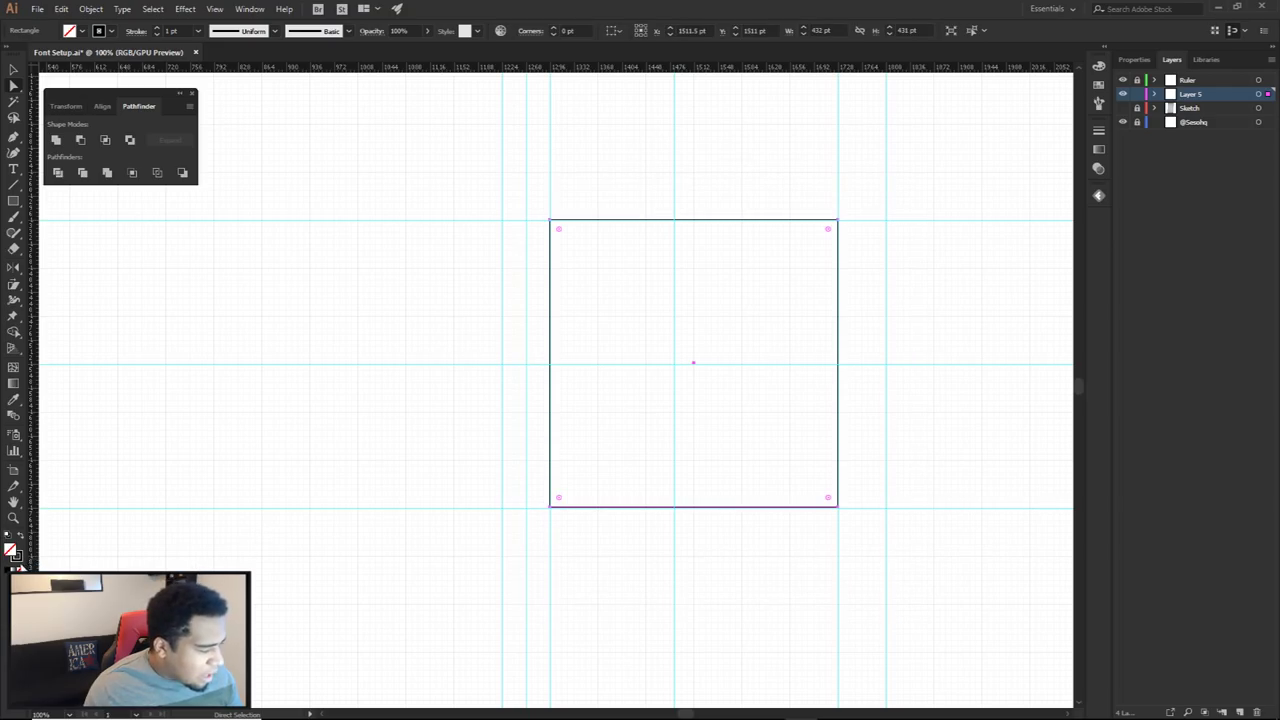
left_click(18, 558)
left_click(19, 569)
left_click(10, 550)
left_click(7, 569)
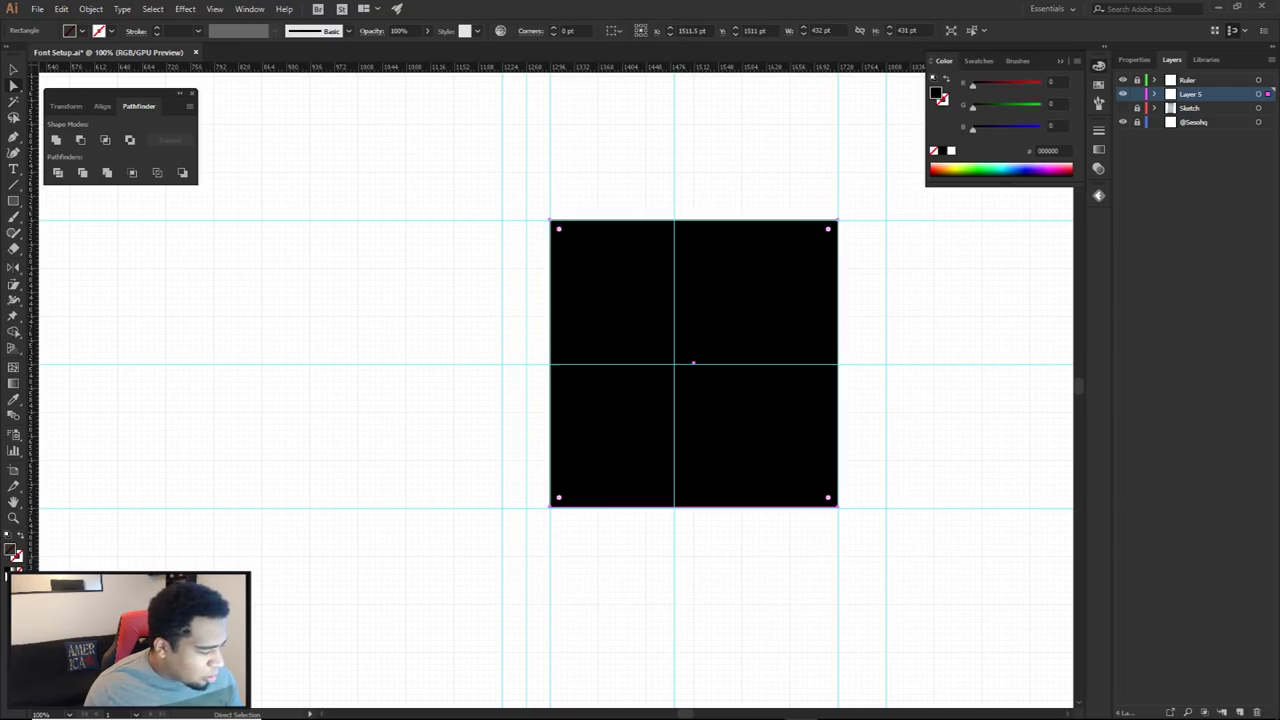
left_click(623, 303)
left_click(411, 31)
type("20")
key("Return")
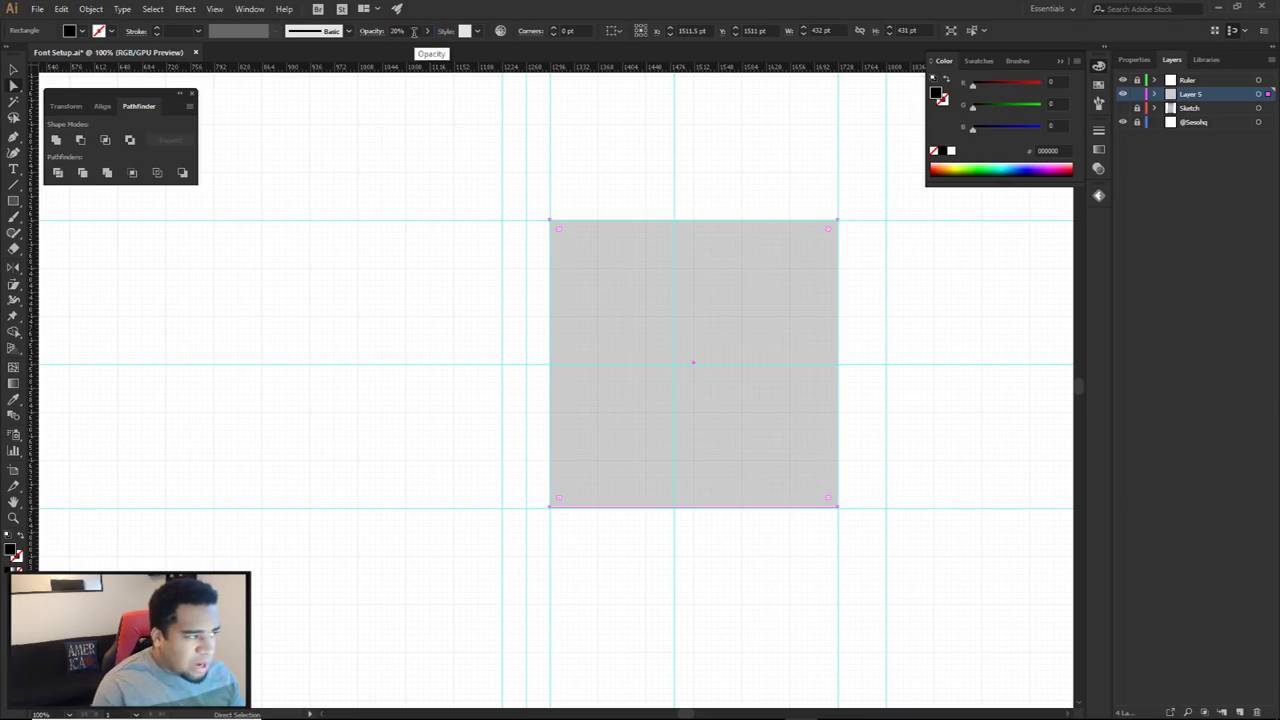
left_click(604, 167)
Copy the grey rectangle to its right as a strip between the two rightmost vertical guides, with 15% opacity
left_click_drag(618, 336, 868, 364)
scroll(903, 365, "down", 2)
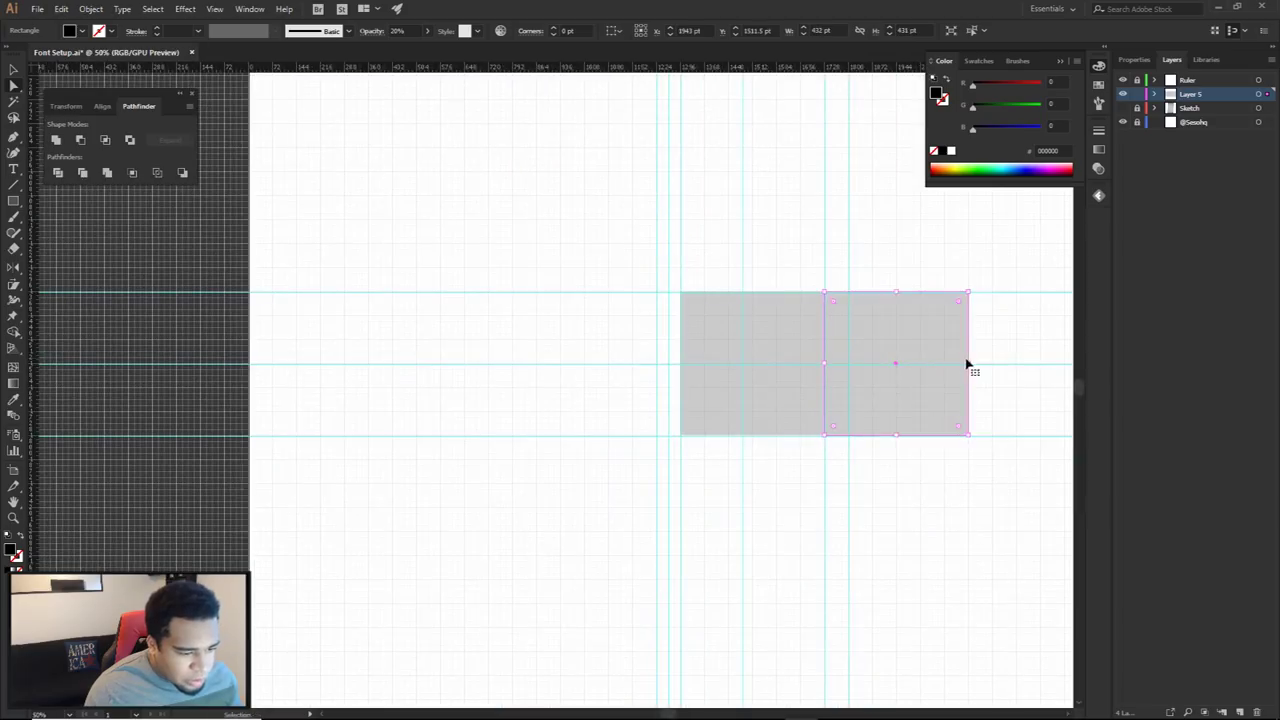
left_click_drag(968, 364, 849, 366)
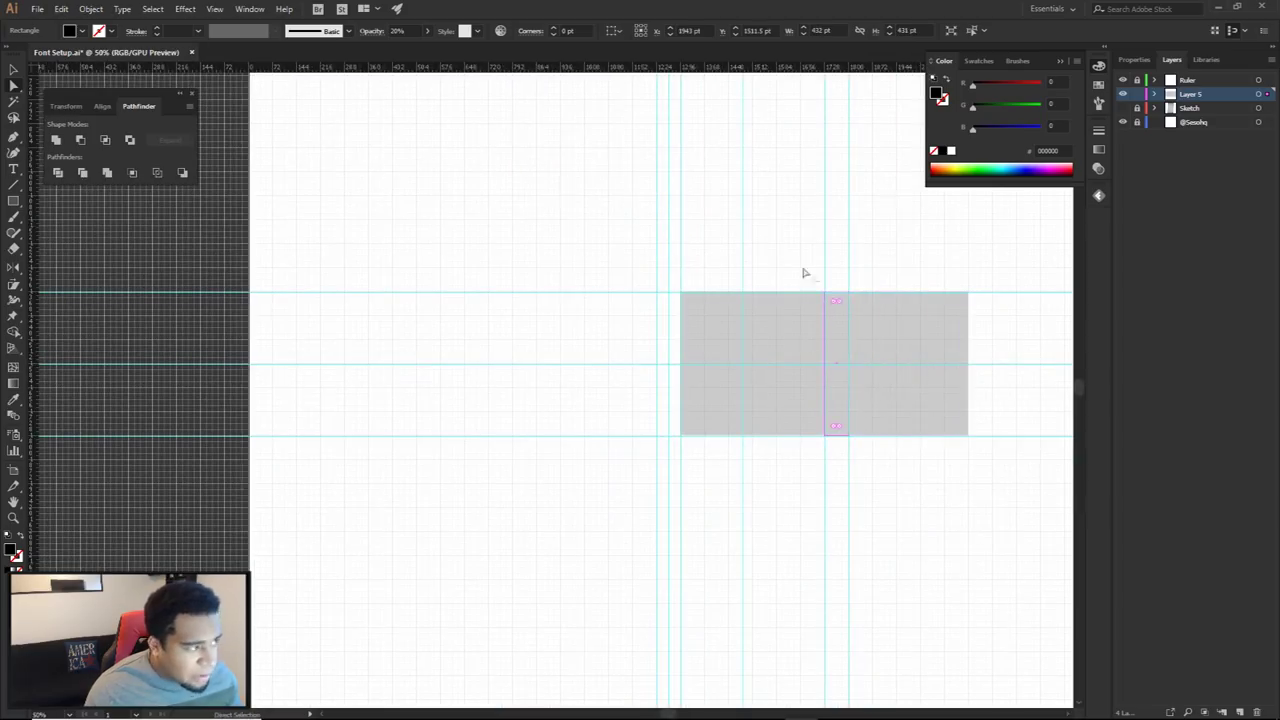
left_click_drag(410, 31, 331, 31)
type("15")
key("Return")
left_click(736, 244)
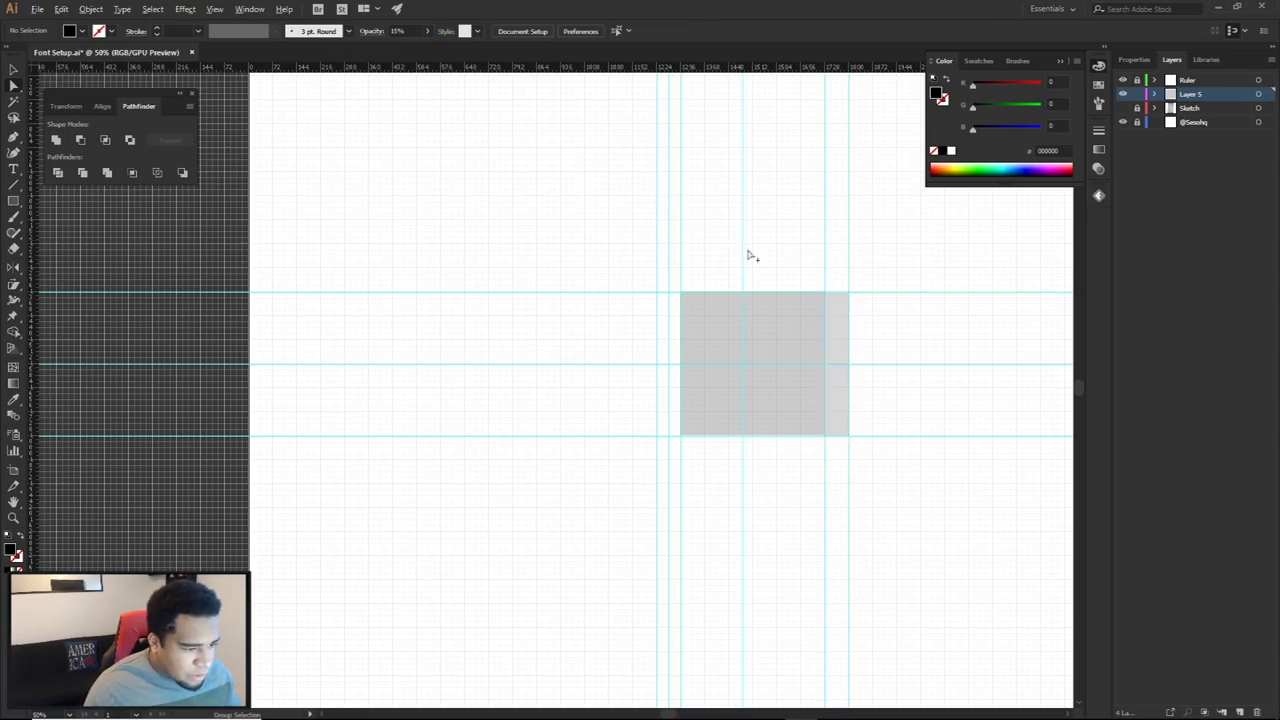
Copy the light strip to the rectangle's left side and resize it to 72 pt wide, between the first and third vertical guides
scroll(798, 326, "up", 2)
left_click_drag(903, 348, 545, 343)
scroll(566, 338, "up", 3)
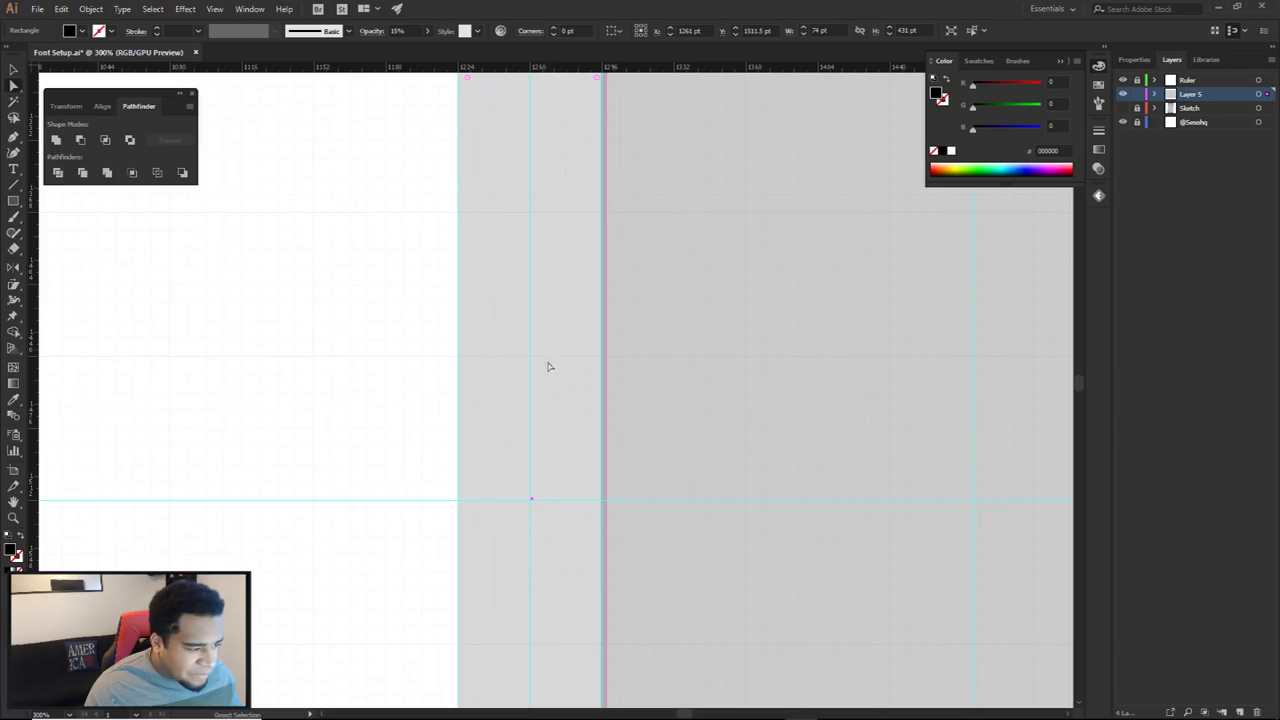
scroll(560, 370, "up", 3)
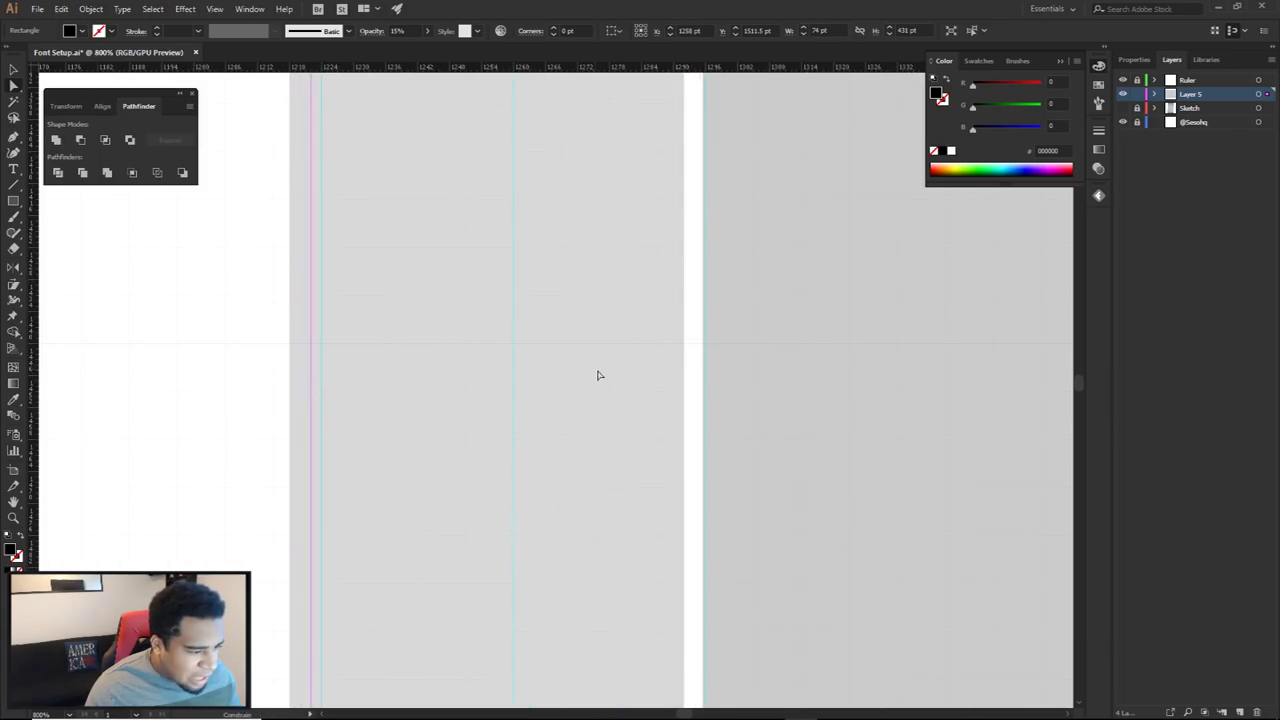
scroll(316, 345, "down", 2)
scroll(477, 383, "down", 1)
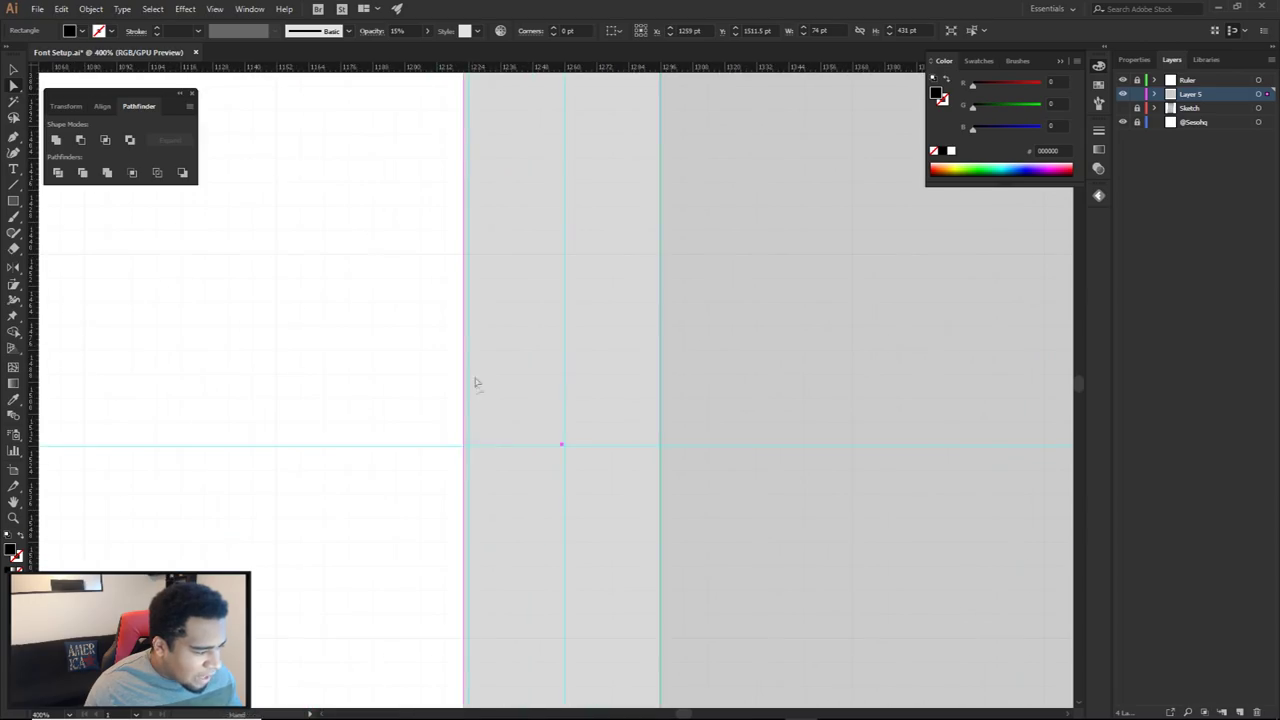
left_click_drag(465, 447, 469, 448)
left_click(434, 431)
Duplicate the left strip in place and narrow the copy to span only the second to third vertical guides
mouse_move(561, 363)
left_mouse_down()
mouse_move(378, 353)
mouse_move(555, 356)
left_mouse_up()
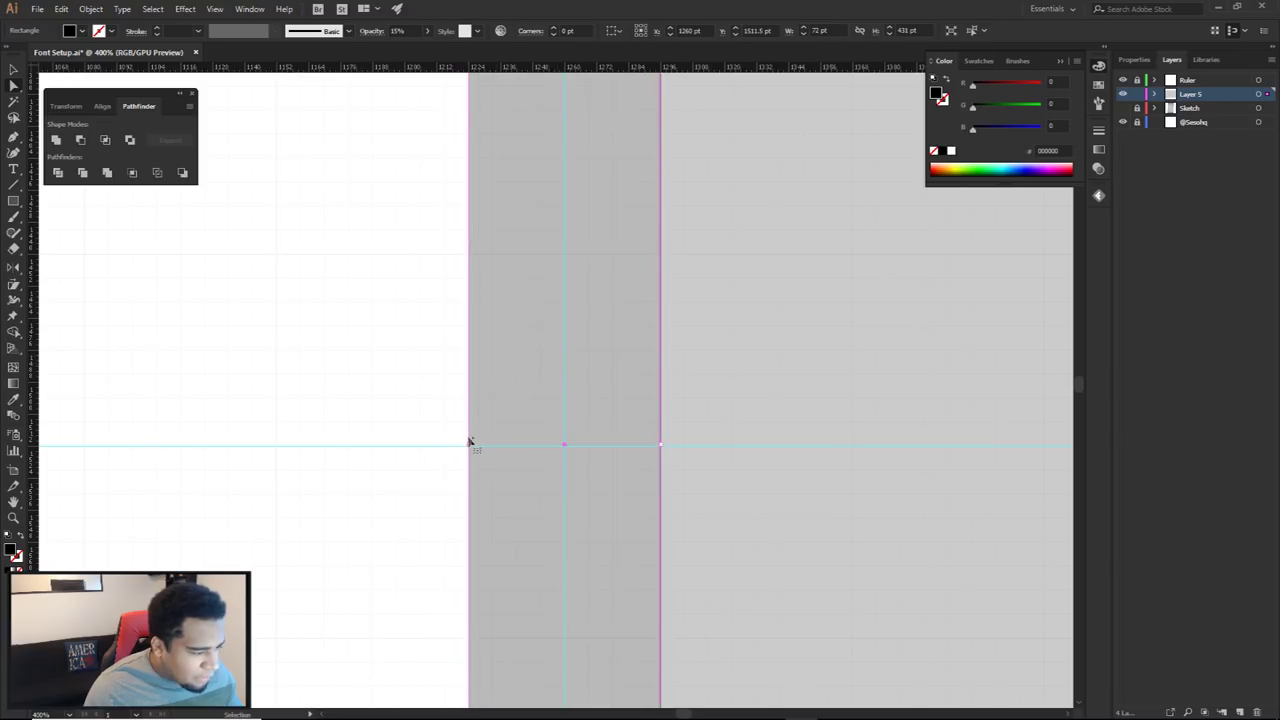
left_click_drag(471, 445, 566, 444)
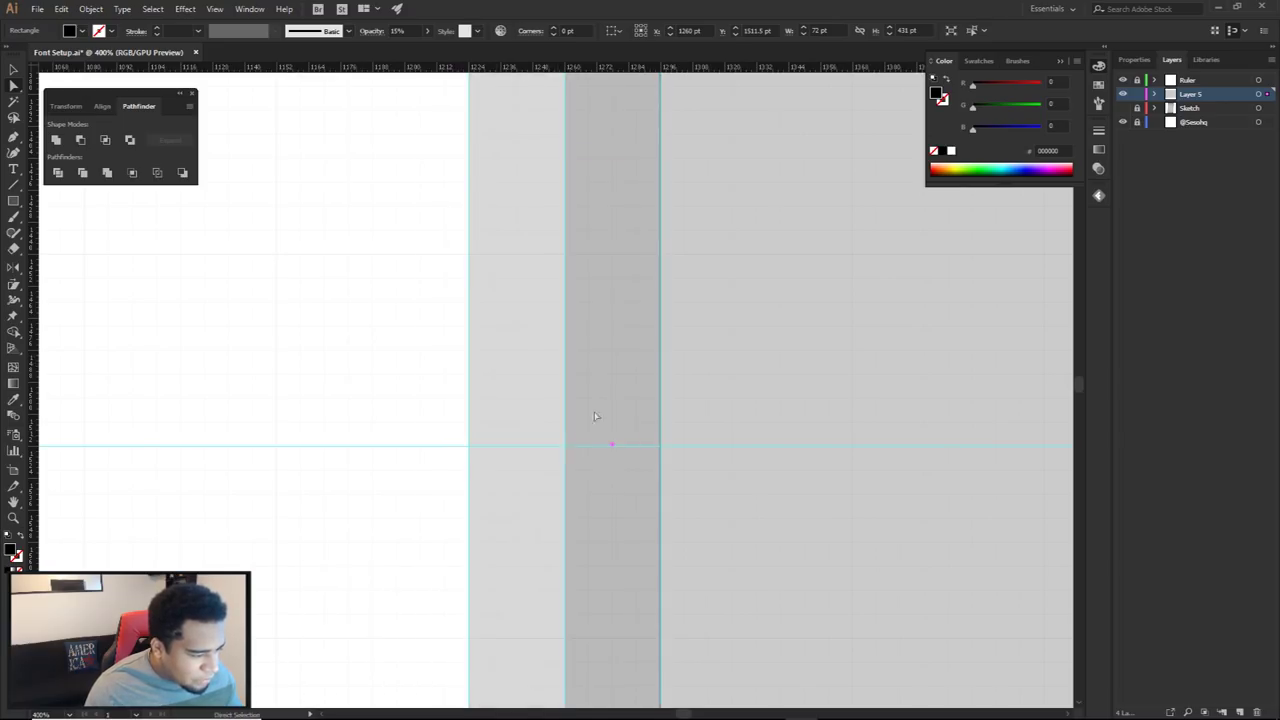
scroll(598, 405, "down", 4)
left_click(801, 582)
left_click_drag(817, 587, 755, 523)
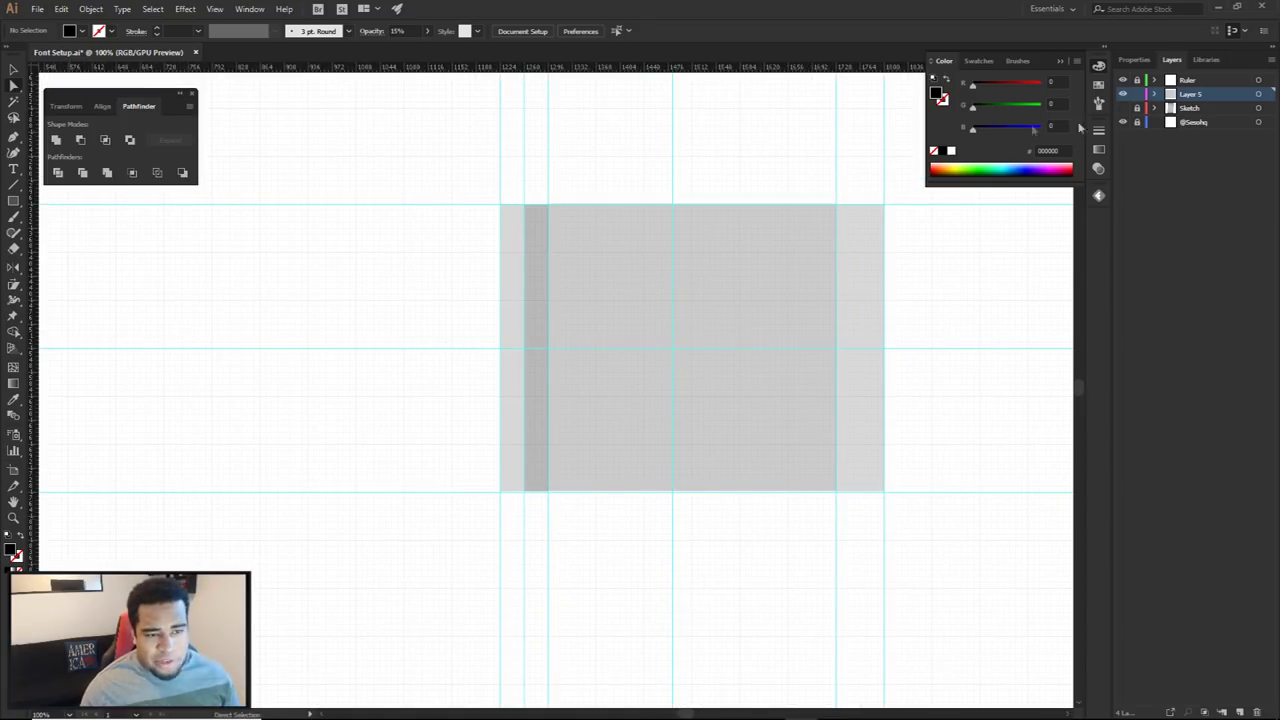
Lock Layer 5, which holds the grey boxes, and rename it as Hiddel layer
double_click(1182, 97)
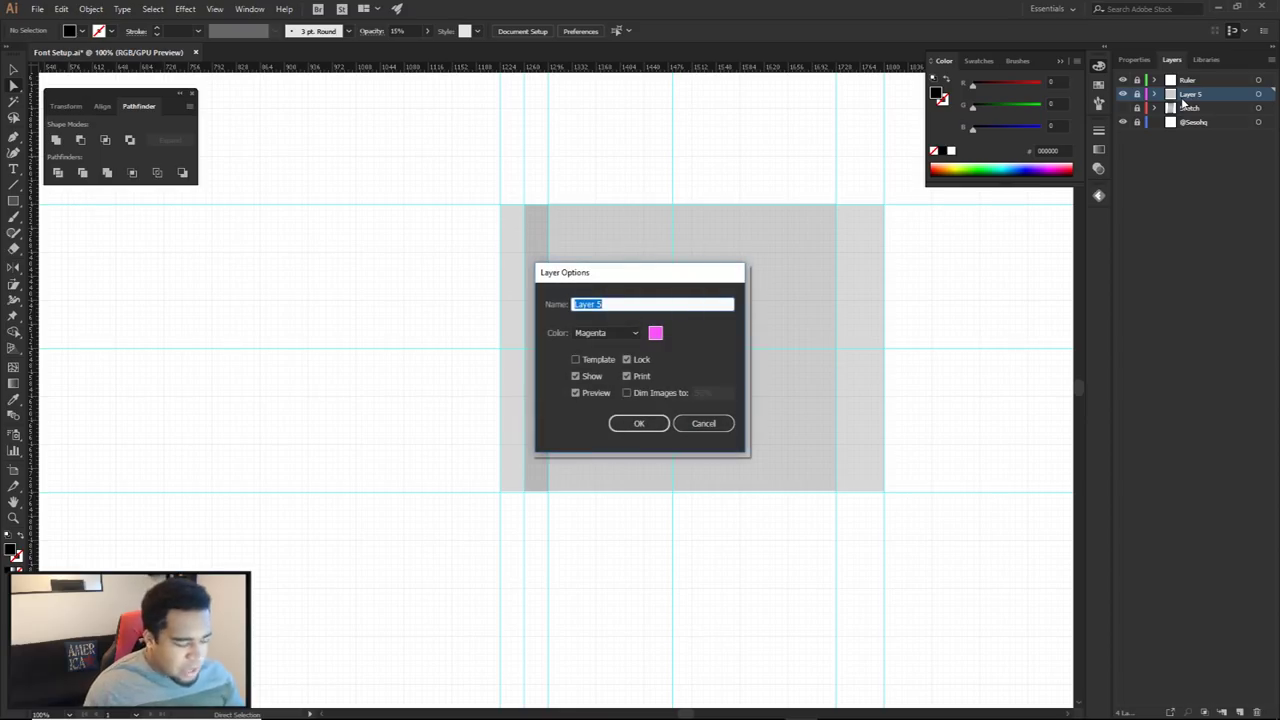
type("Hiddel layer")
key("Return")
On a new layer below Ruler, add a line of 600 pt placeholder text and set its font to Quantum
scroll(829, 275, "down", 2)
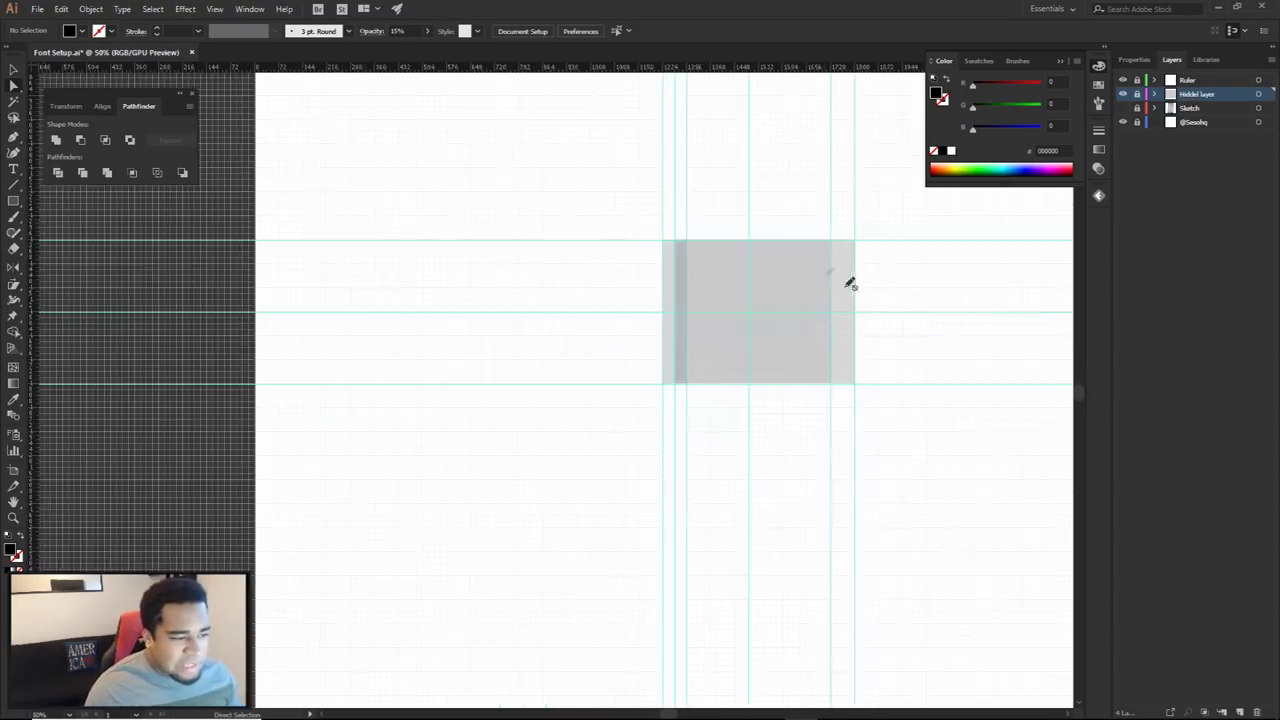
left_click_drag(883, 303, 864, 359)
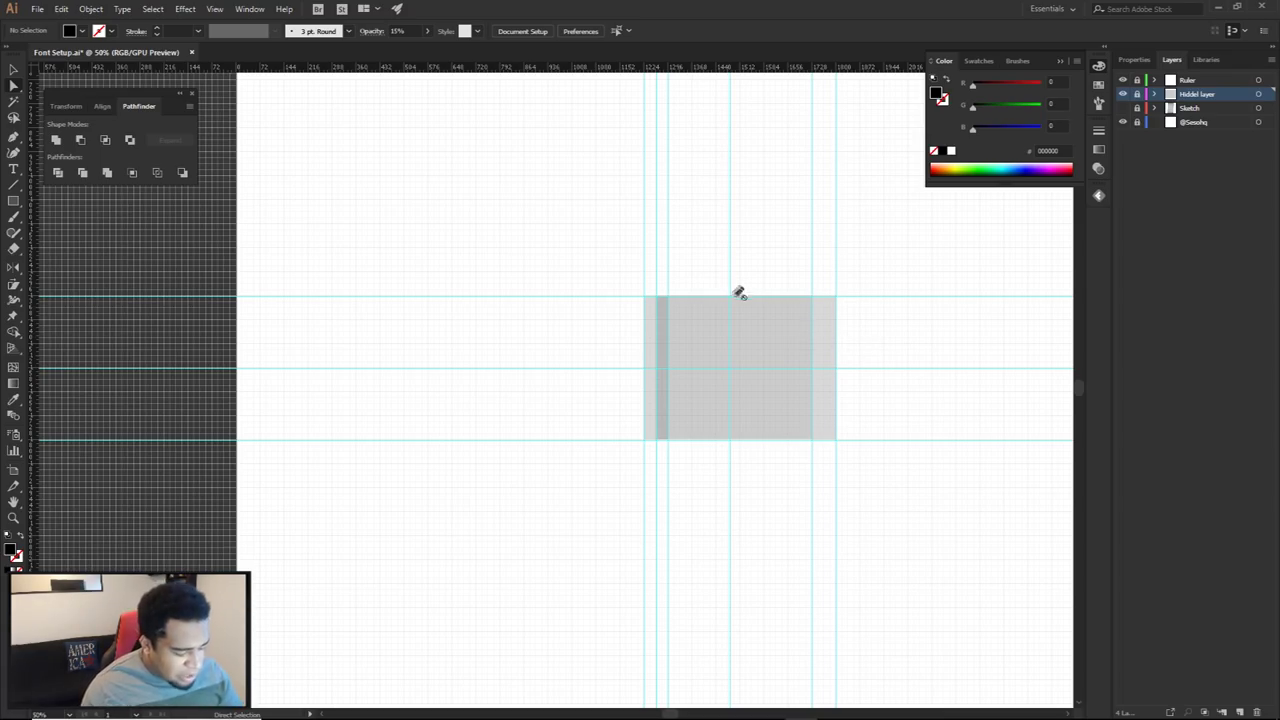
key("t")
left_click(1236, 712)
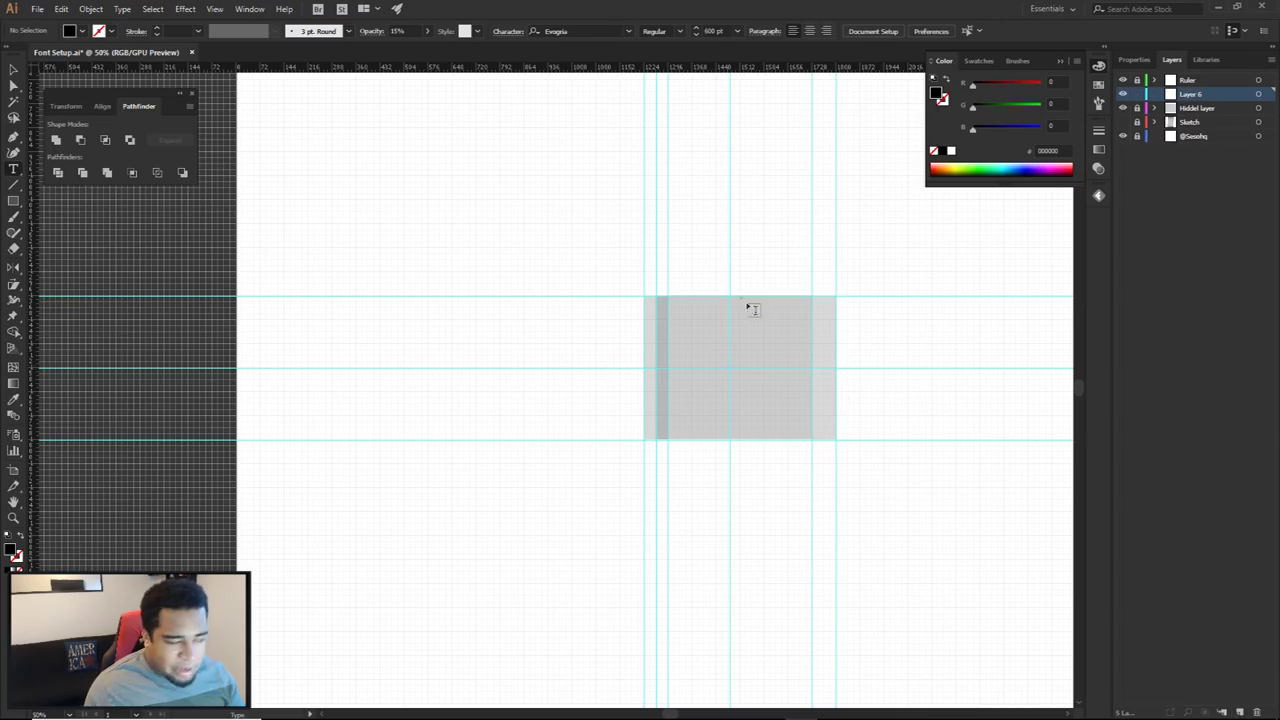
key("ctrl+f")
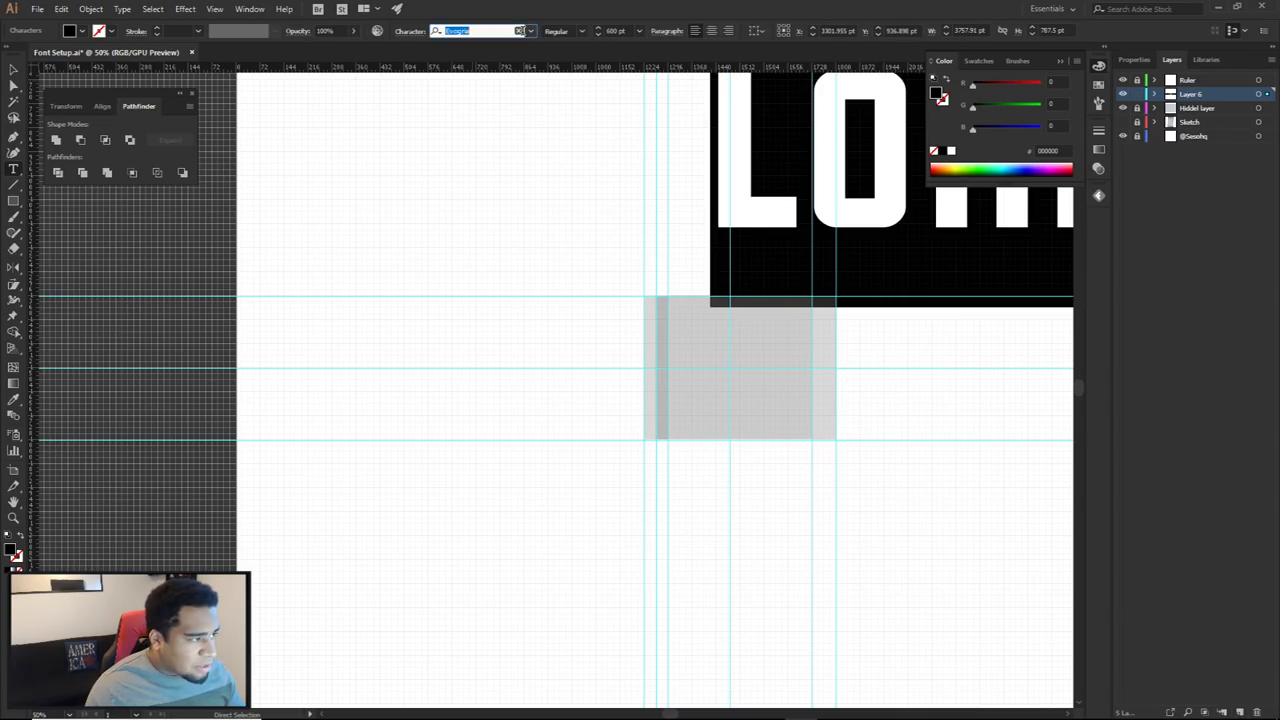
left_click(533, 31)
left_click(506, 100)
key("Escape")
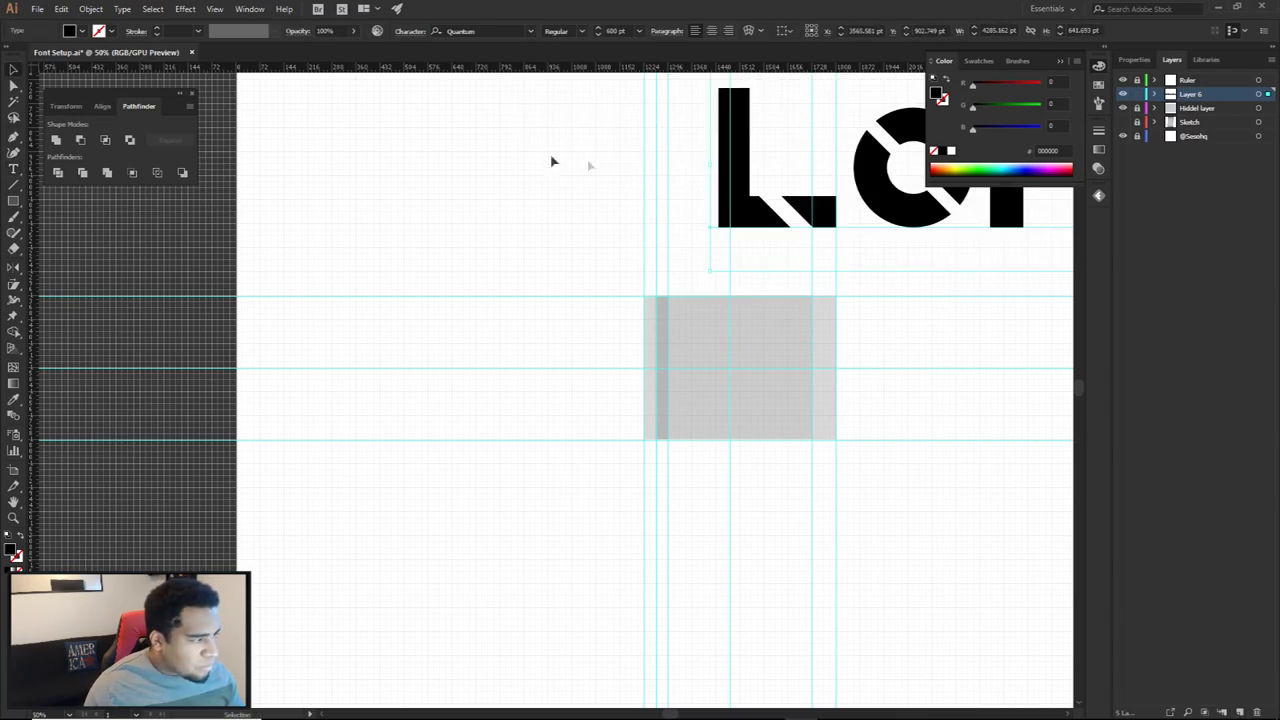
Shift the placeholder text down and to the left, and replace its contents with BH
left_click_drag(900, 198, 740, 258)
triple_click(755, 244)
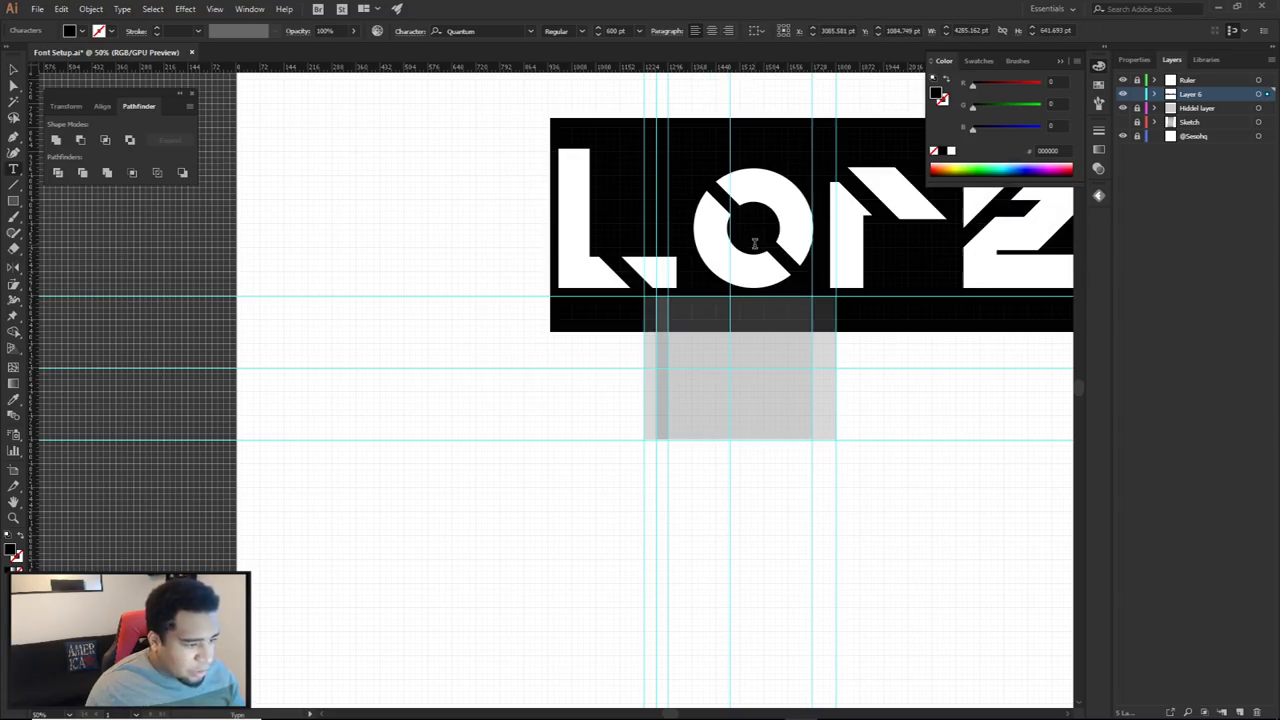
type("BlpSu")
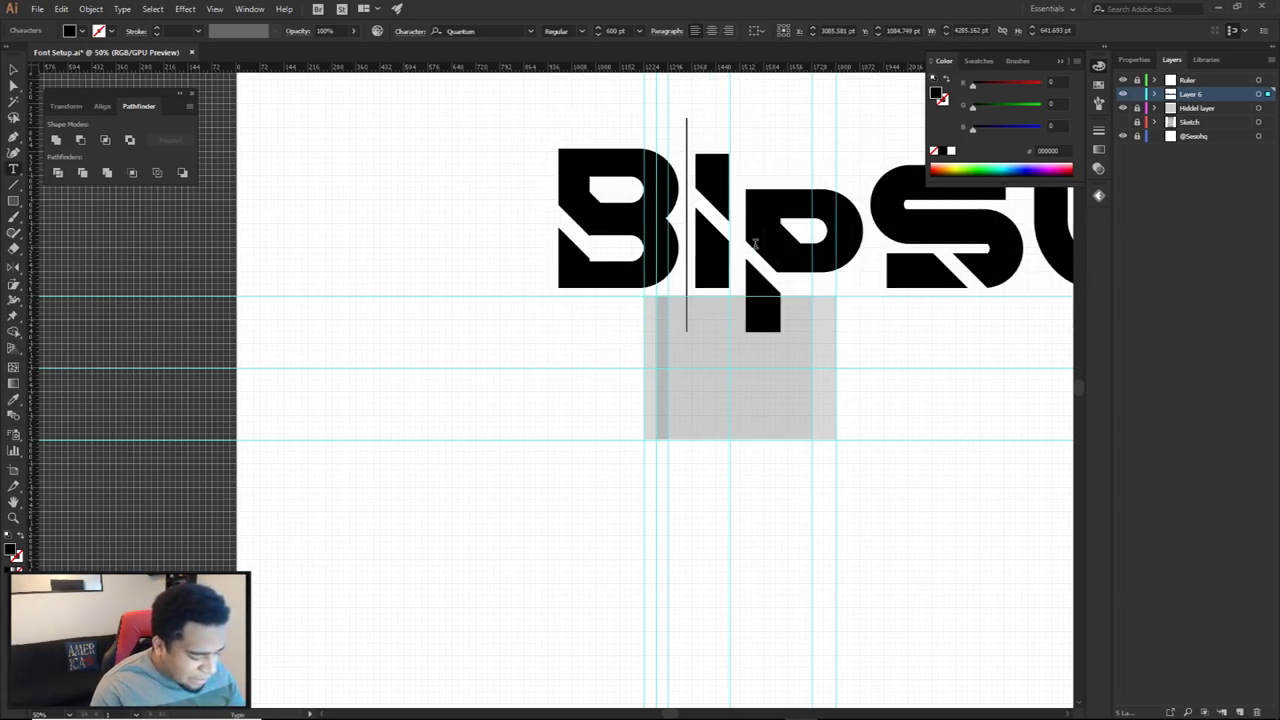
key("shift+End")
key("BackSpace")
type("H")
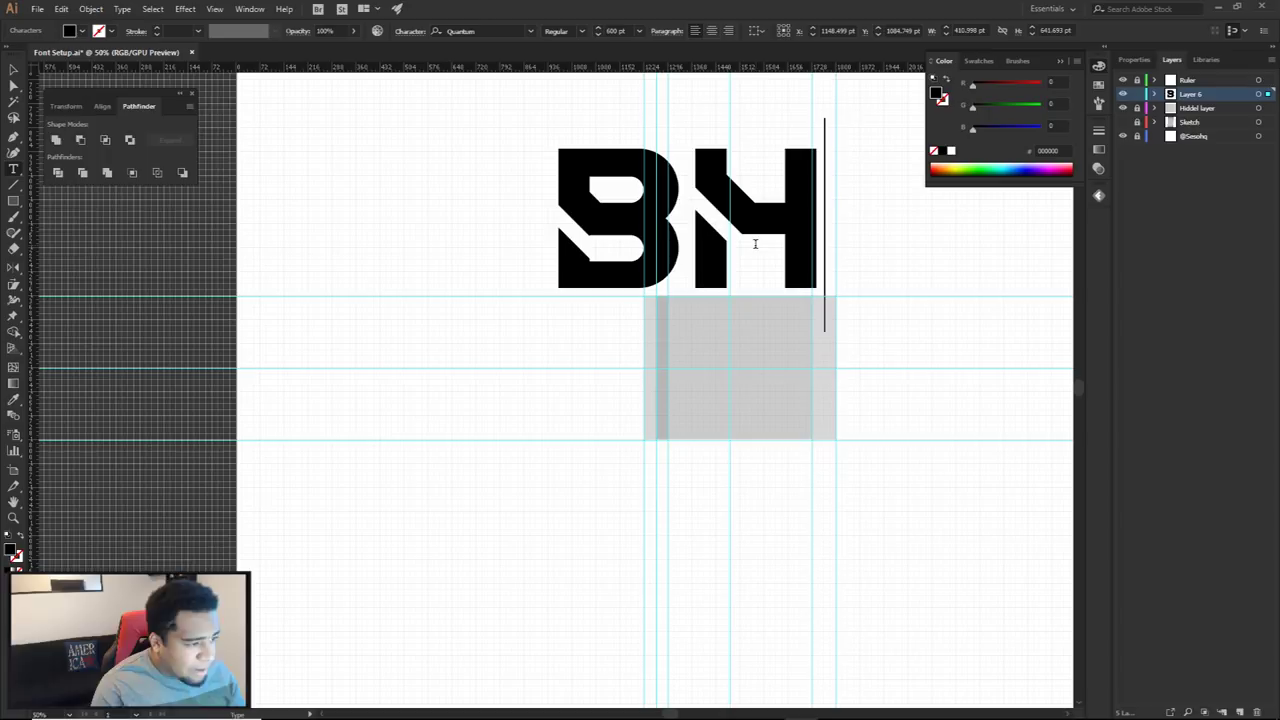
key("Escape")
Move the BH text so the B lies over the grey box with its base on the lowest horizontal guide
key("ctrl+equal")
key("ctrl+equal")
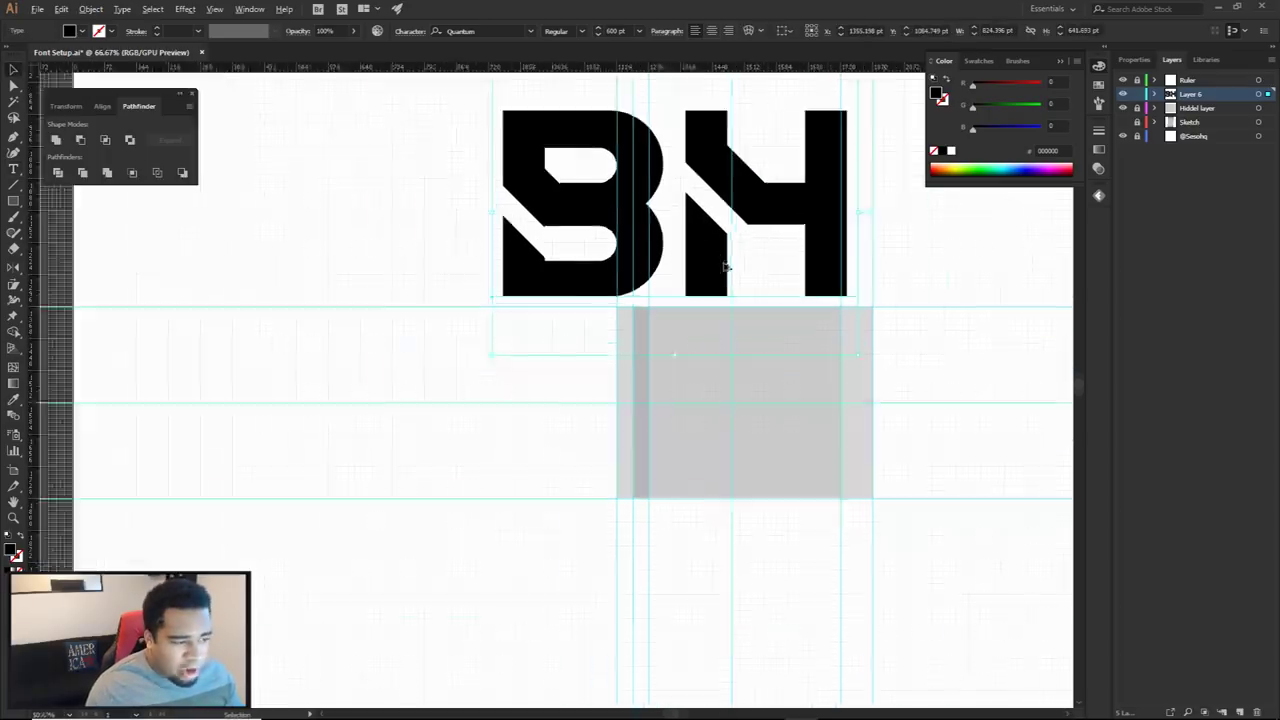
left_click_drag(675, 208, 900, 437)
On the unlocked Ruler layer, add one horizontal guide just above the middle guide and another at Y 1569 pt near the B's diagonal cut
scroll(700, 440, "down", 1)
scroll(638, 416, "up", 3)
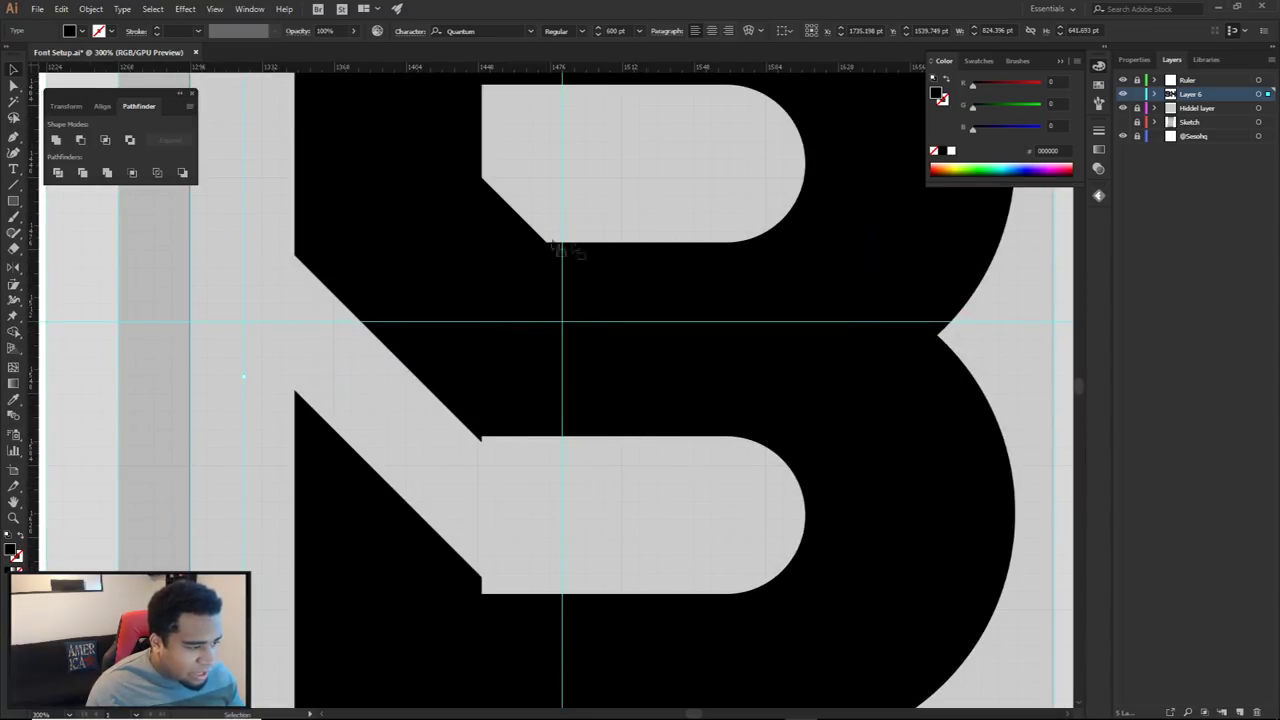
scroll(420, 300, "down", 2)
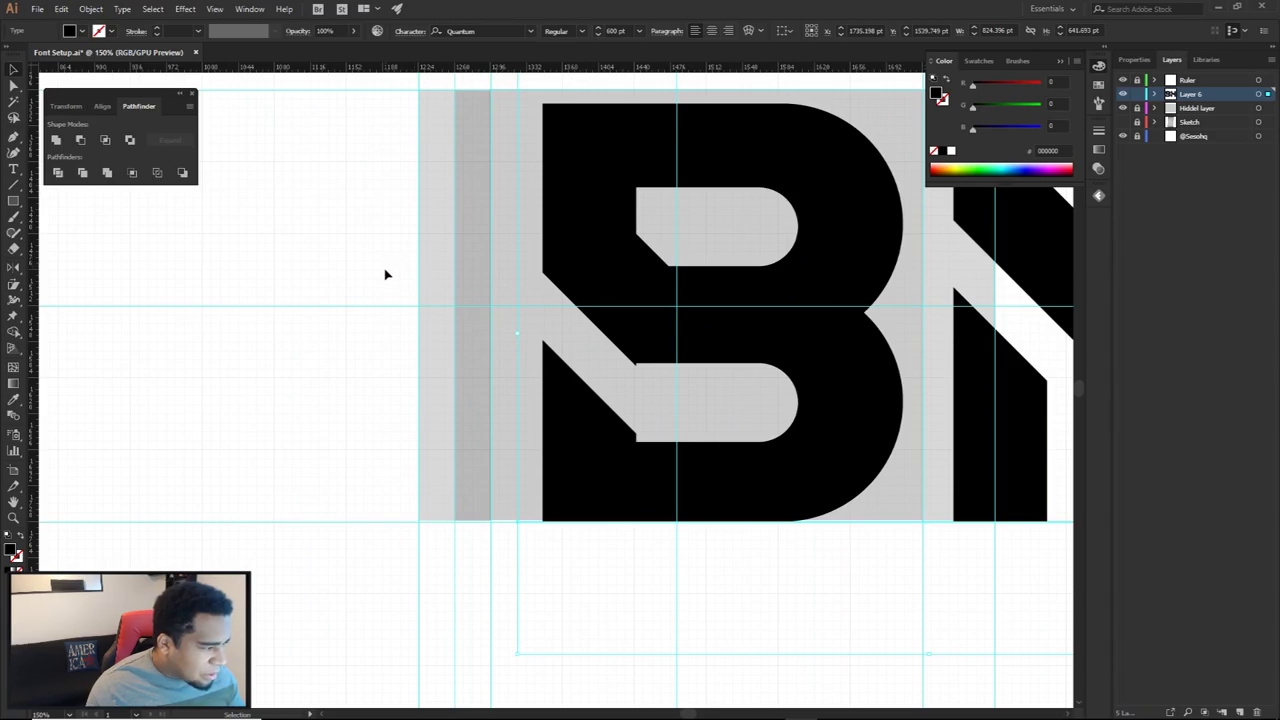
scroll(385, 274, "up", 3)
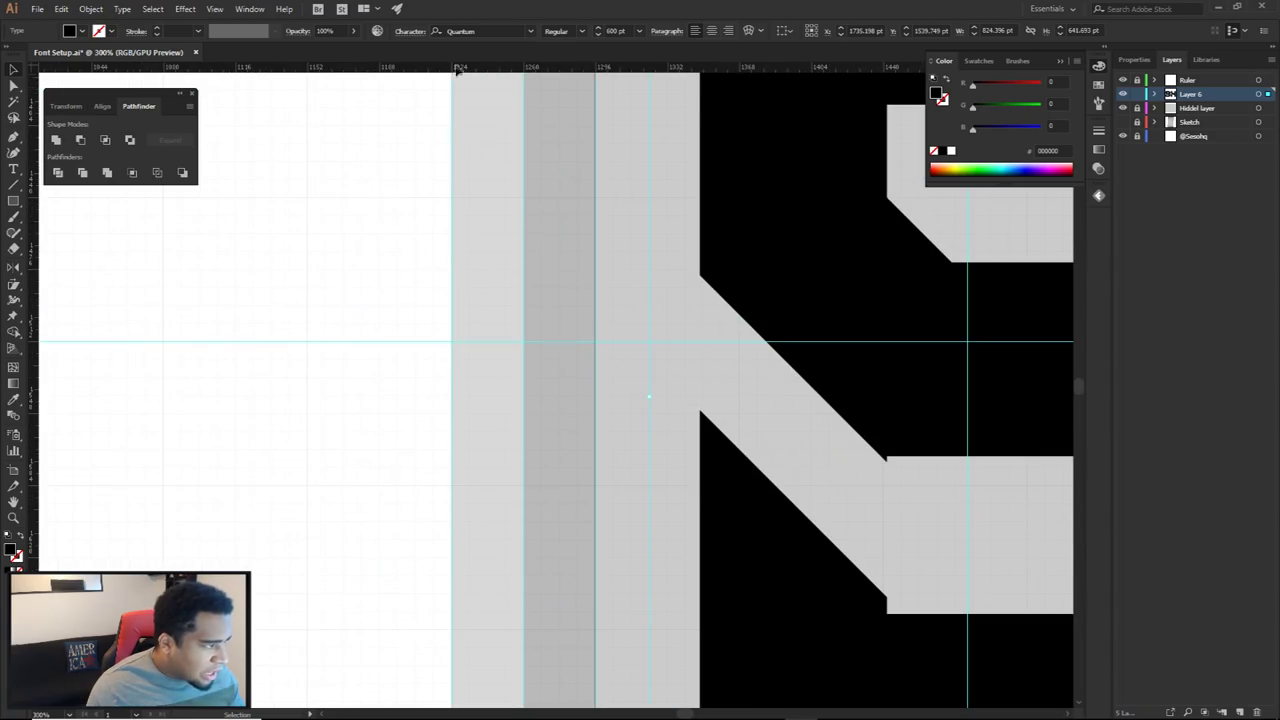
left_click(1186, 83)
left_click_drag(676, 70, 509, 271)
scroll(577, 254, "down", 2)
scroll(628, 128, "up", 1)
left_click_drag(645, 70, 633, 415)
scroll(777, 418, "up", 7)
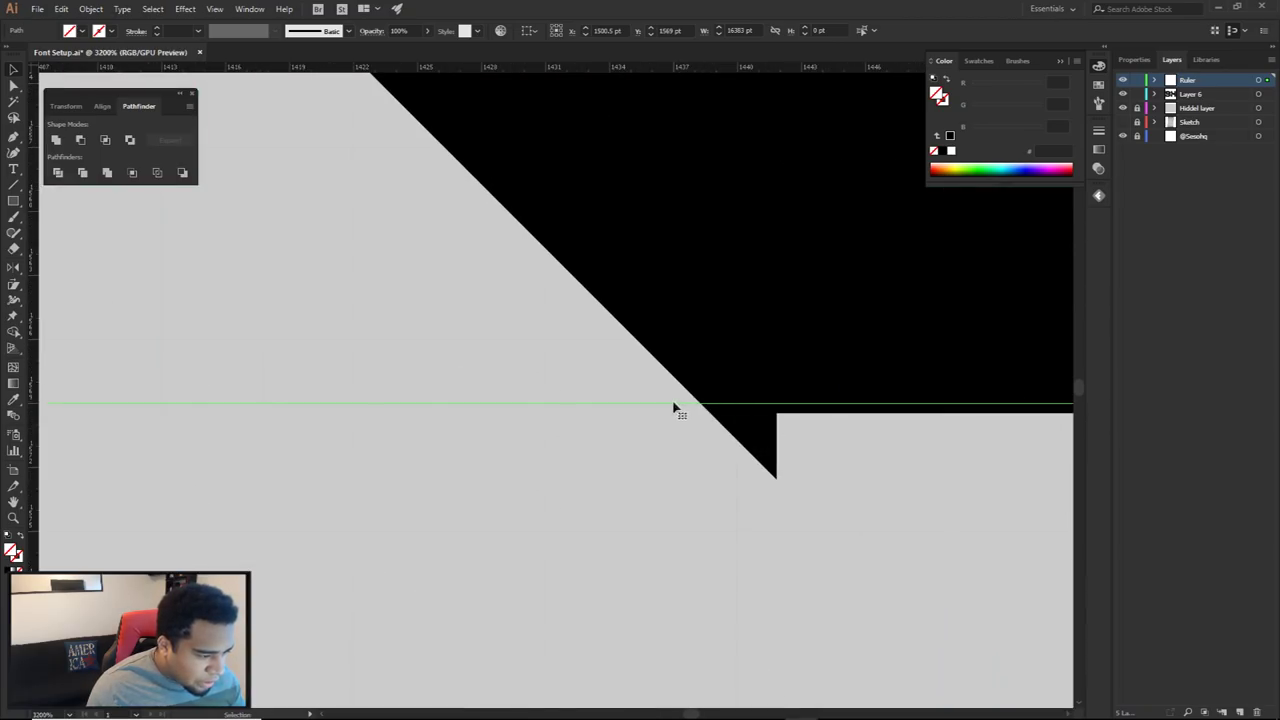
Move the newest horizontal guide up so it lies as far below the middle guide as the other new guide lies above it
scroll(668, 410, "down", 6)
left_click_drag(275, 411, 797, 357)
scroll(500, 357, "up", 2)
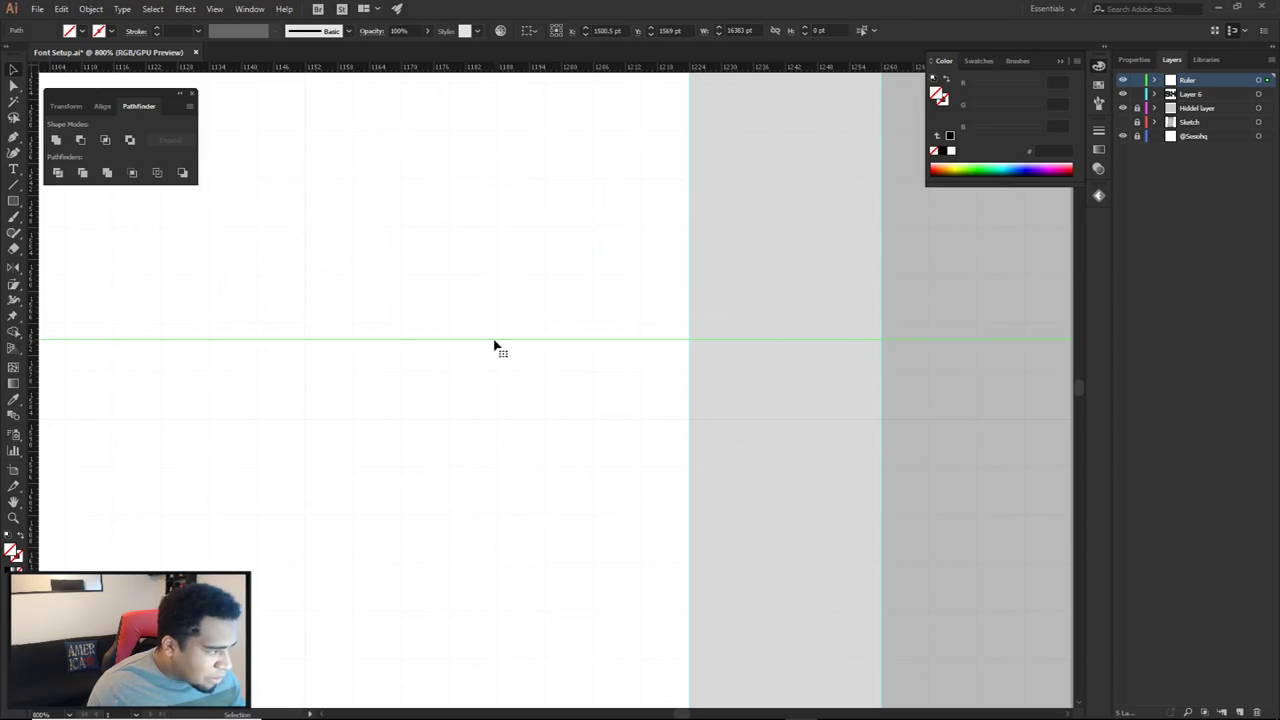
scroll(494, 346, "down", 2)
left_click_drag(530, 391, 513, 334)
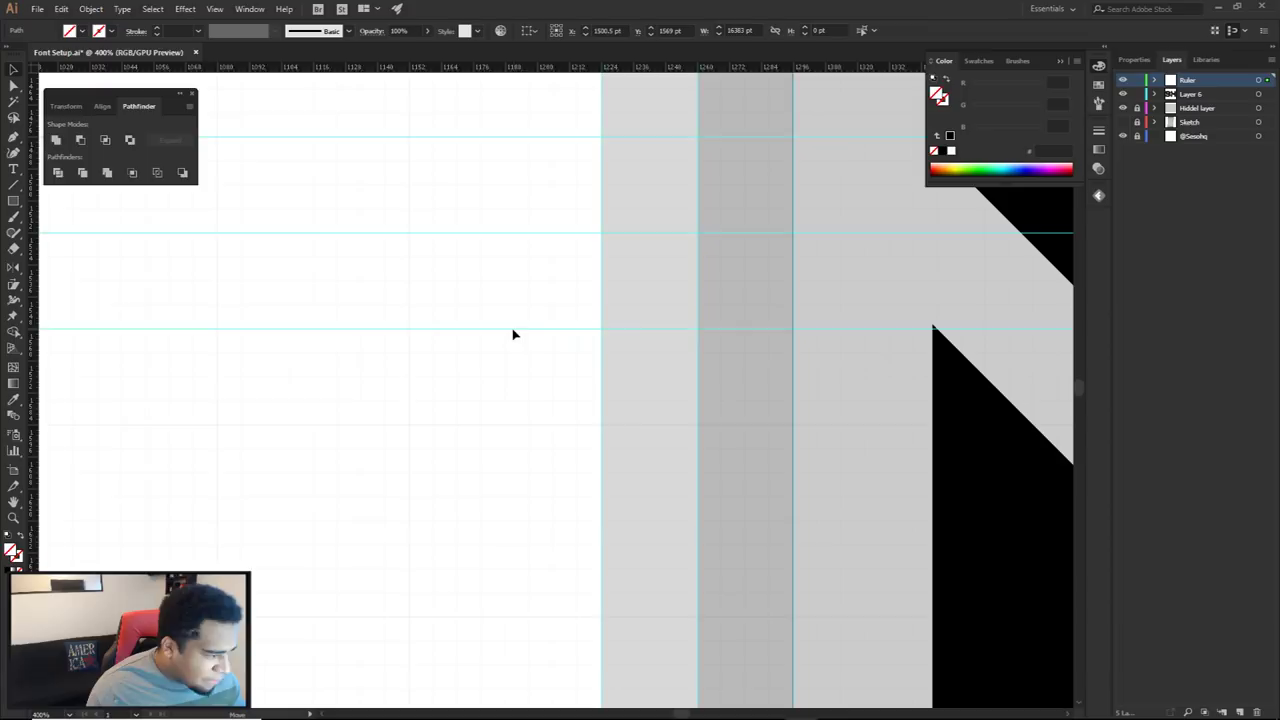
Cut the BH text down to B, duplicate it to the right, and change the copy's letter to H
scroll(540, 335, "down", 2)
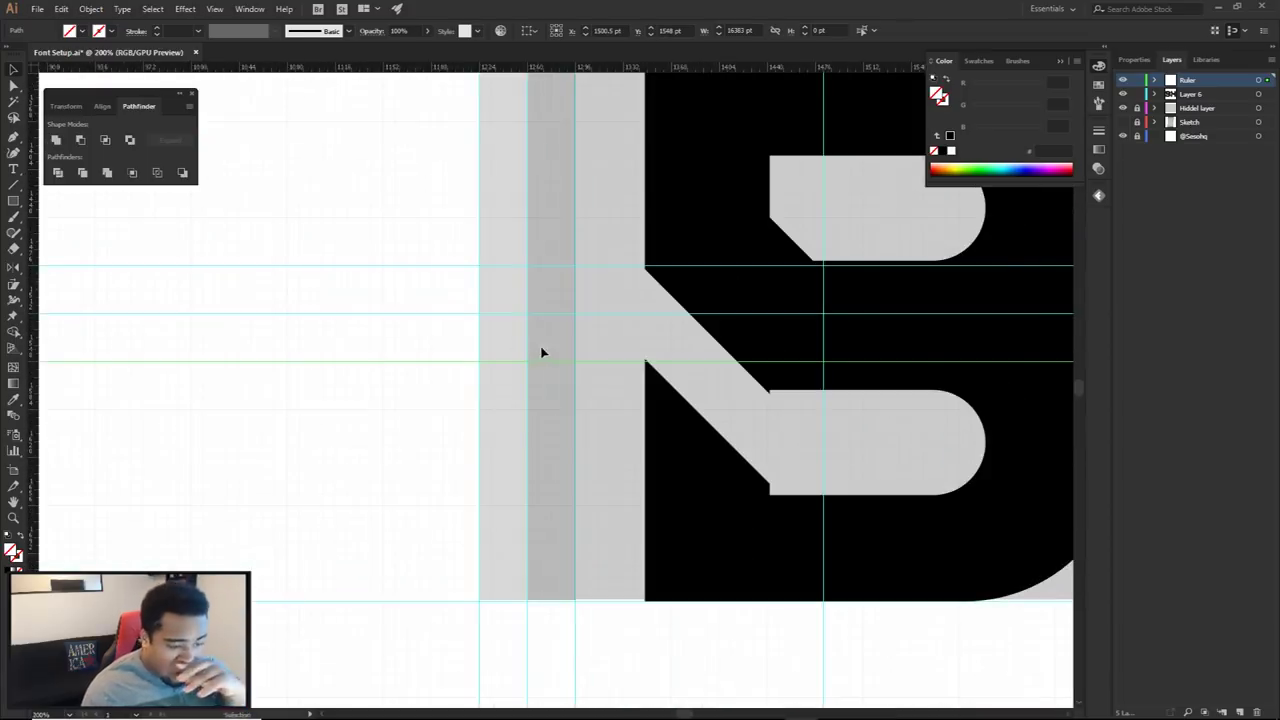
left_click_drag(820, 297, 563, 274)
left_click_drag(720, 226, 497, 203)
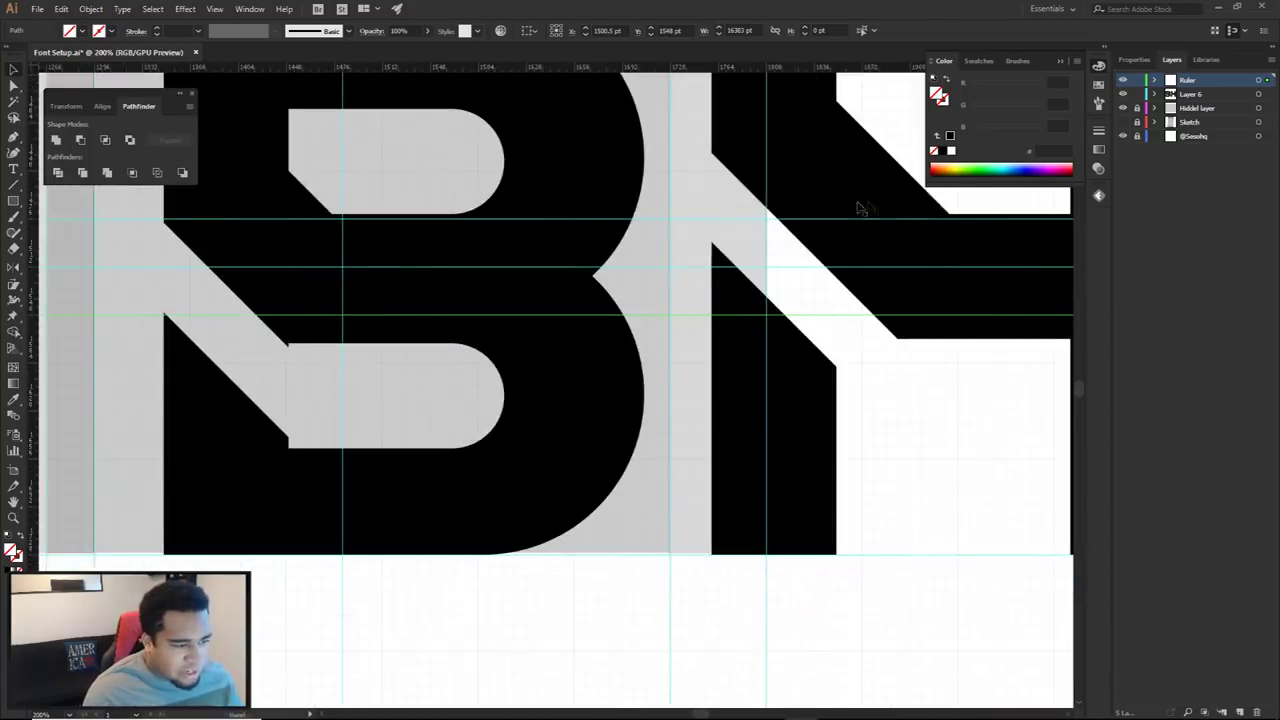
scroll(850, 255, "down", 2)
key("t")
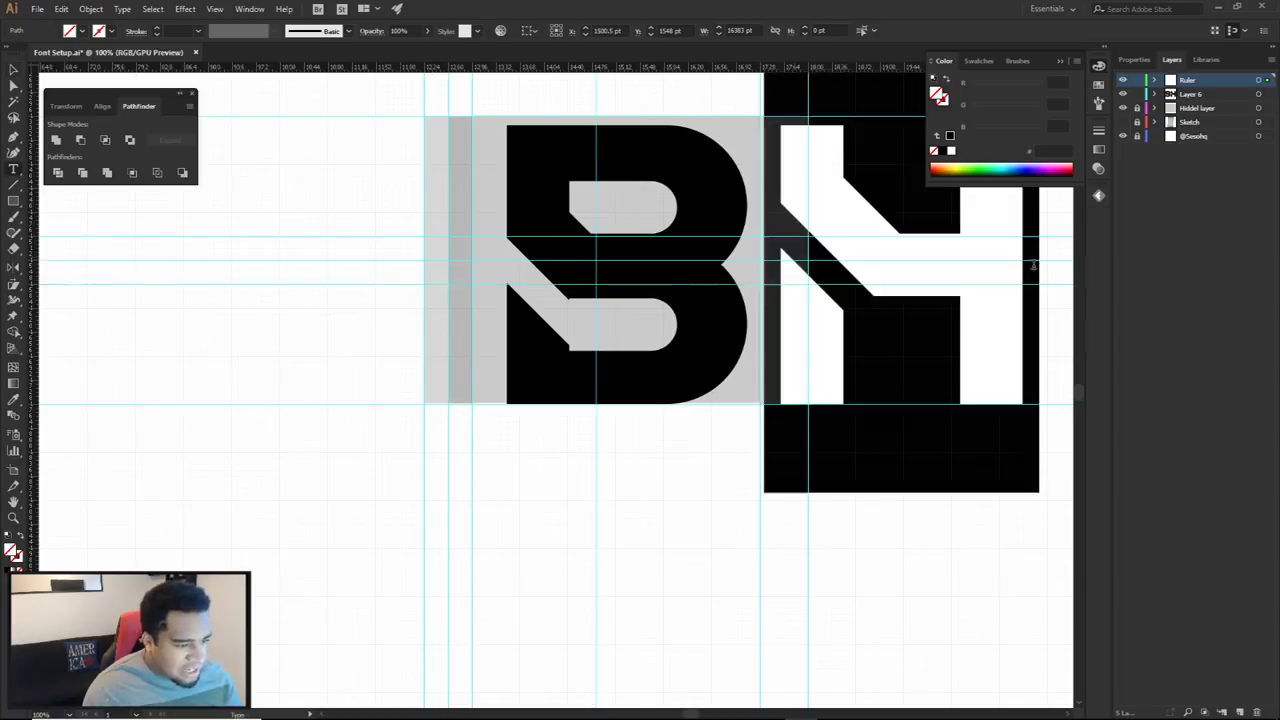
key("BackSpace")
left_click(14, 69)
left_click_drag(650, 262, 922, 283, "alt")
double_click(903, 274)
type("N")
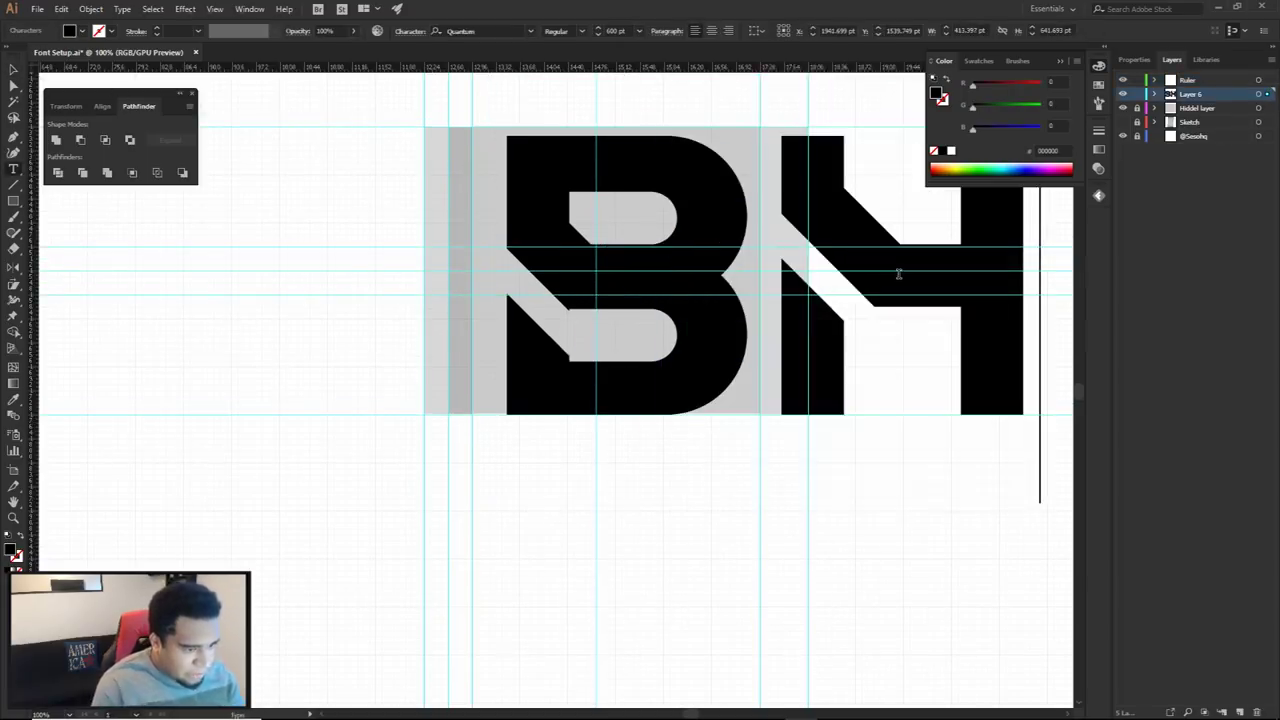
key("Escape")
Replace the contents of the separate H text with HF, leaving blank space in front of the letters
left_click_drag(972, 266, 662, 272)
key("ctrl+z")
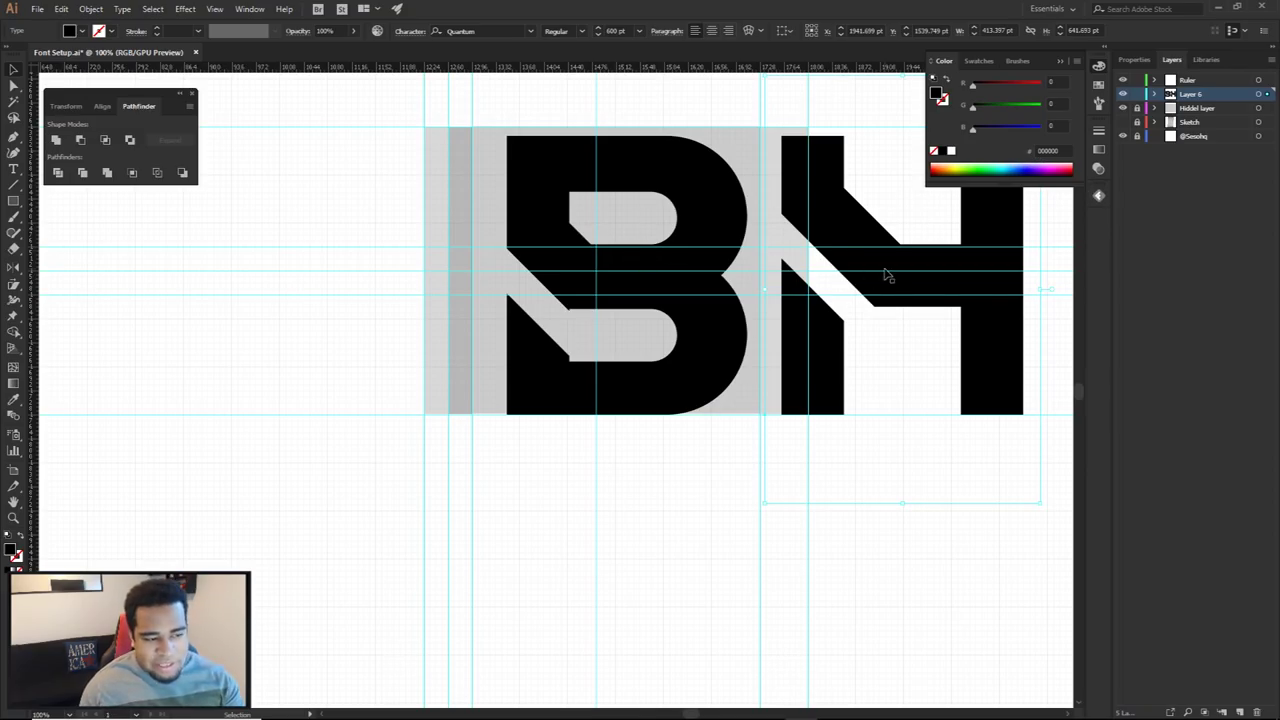
key("t")
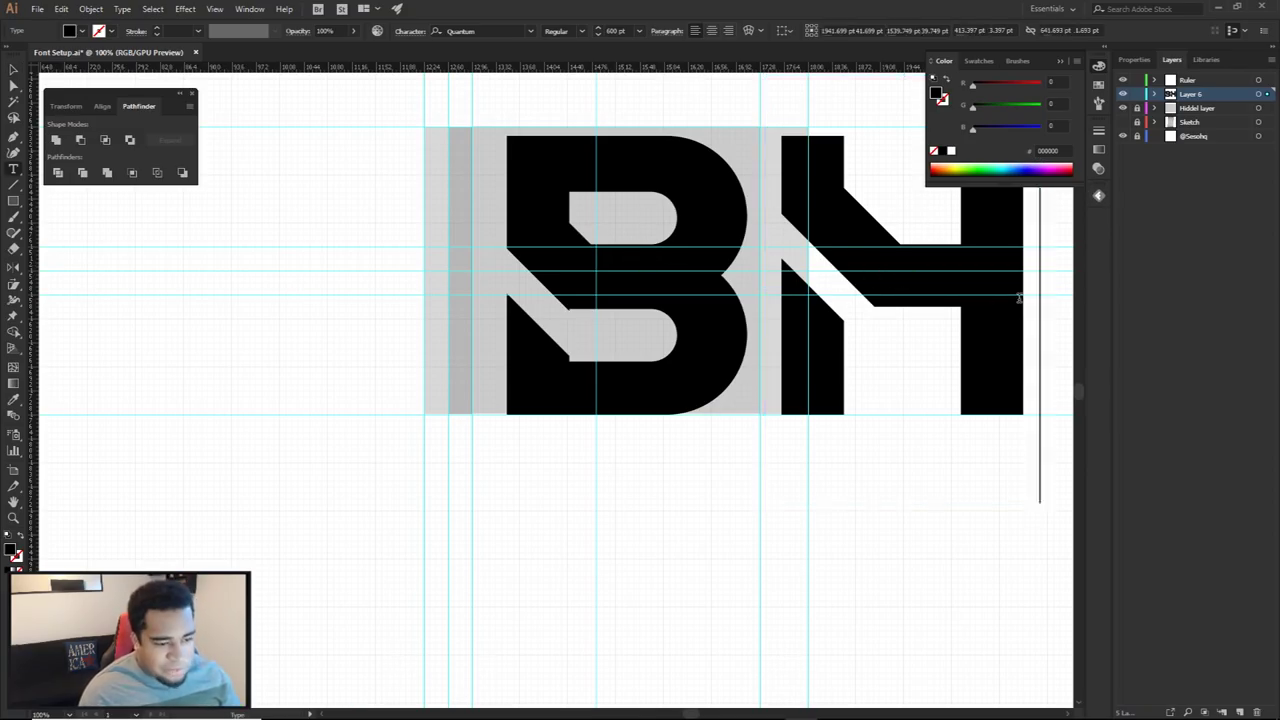
double_click(1020, 297)
type("HF")
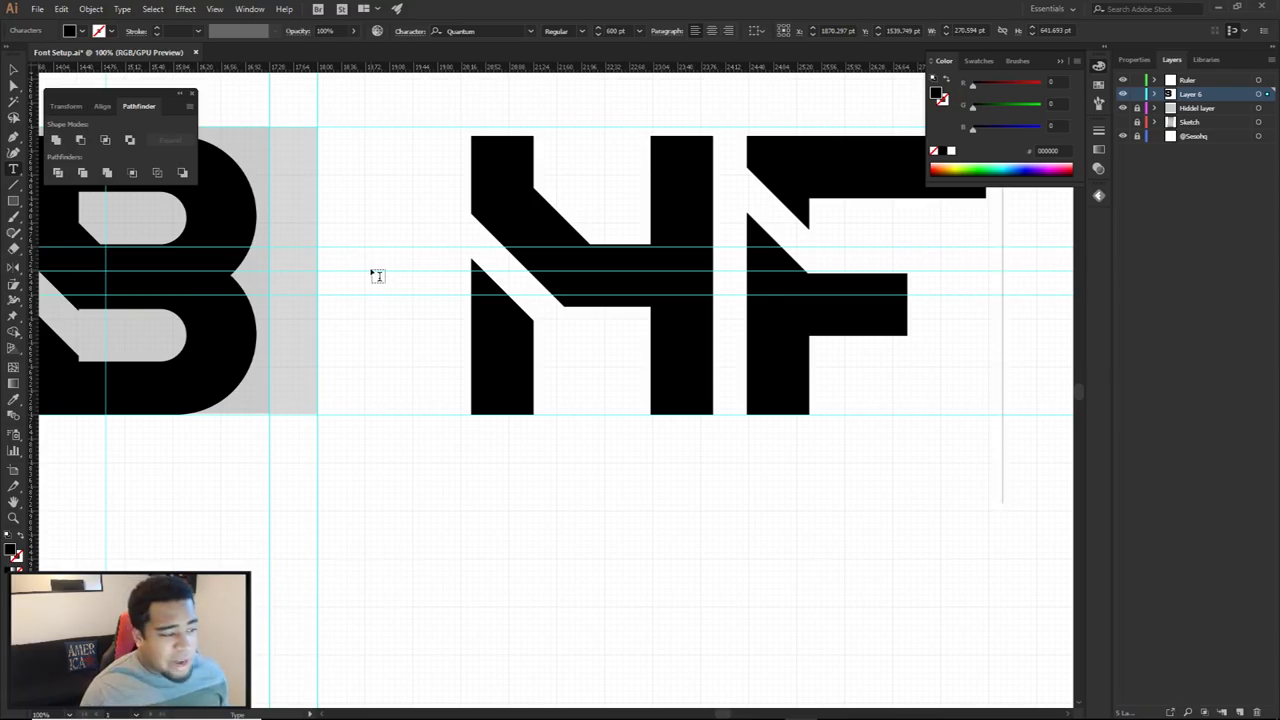
Scale the HF text down beside the B to a font size of about 553 pt
left_click(10, 68)
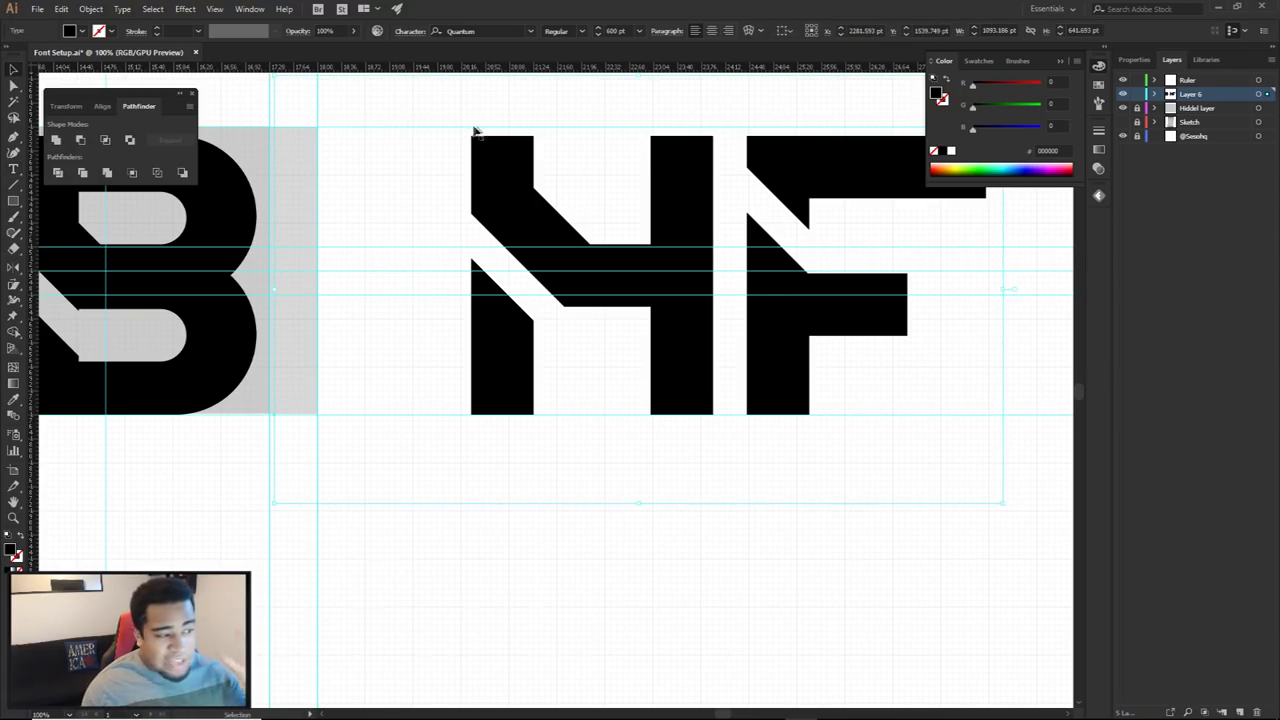
left_click_drag(492, 117, 524, 164)
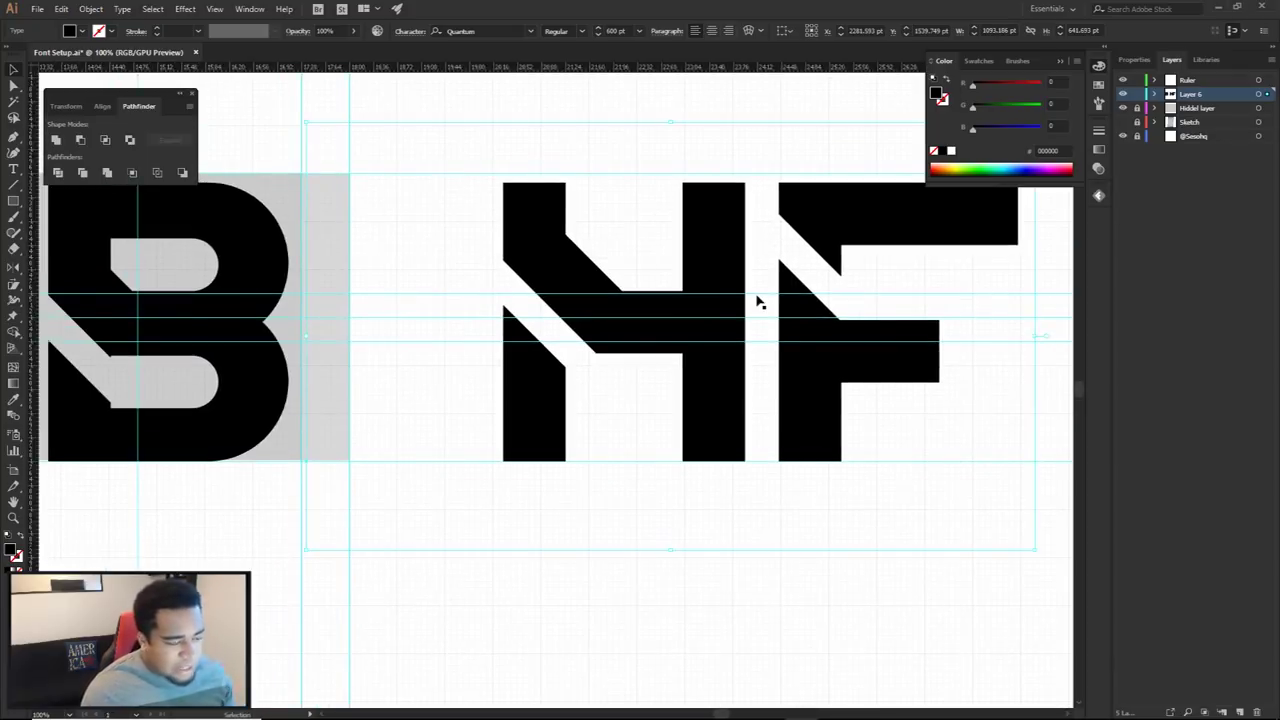
scroll(760, 302, "down", 2)
left_click_drag(637, 325, 723, 327)
mouse_move(977, 215)
left_mouse_down()
mouse_move(955, 225)
mouse_move(971, 214)
left_mouse_up()
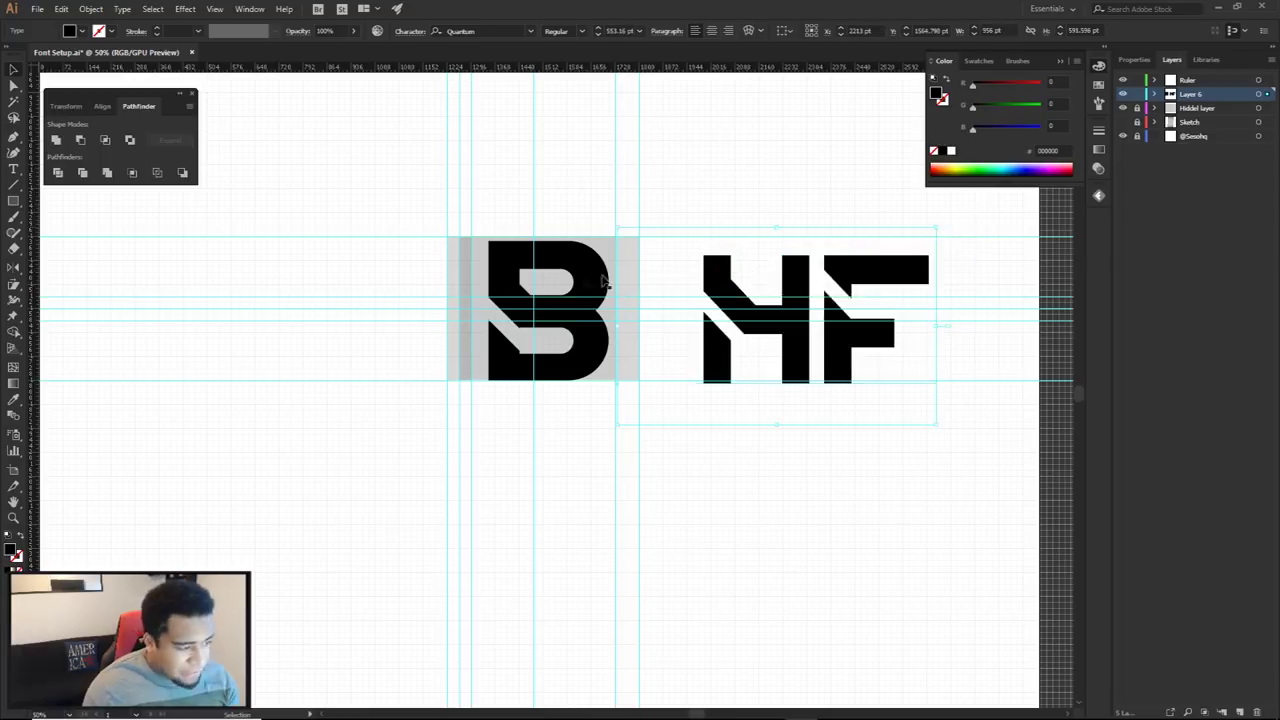
Delete the HF and B sample texts, leaving only the guides and the grey width zones
key("Delete")
key("Delete")
left_click_drag(522, 291, 621, 291)
scroll(612, 304, "up", 3)
scroll(690, 308, "down", 1)
left_click_drag(721, 300, 697, 316)
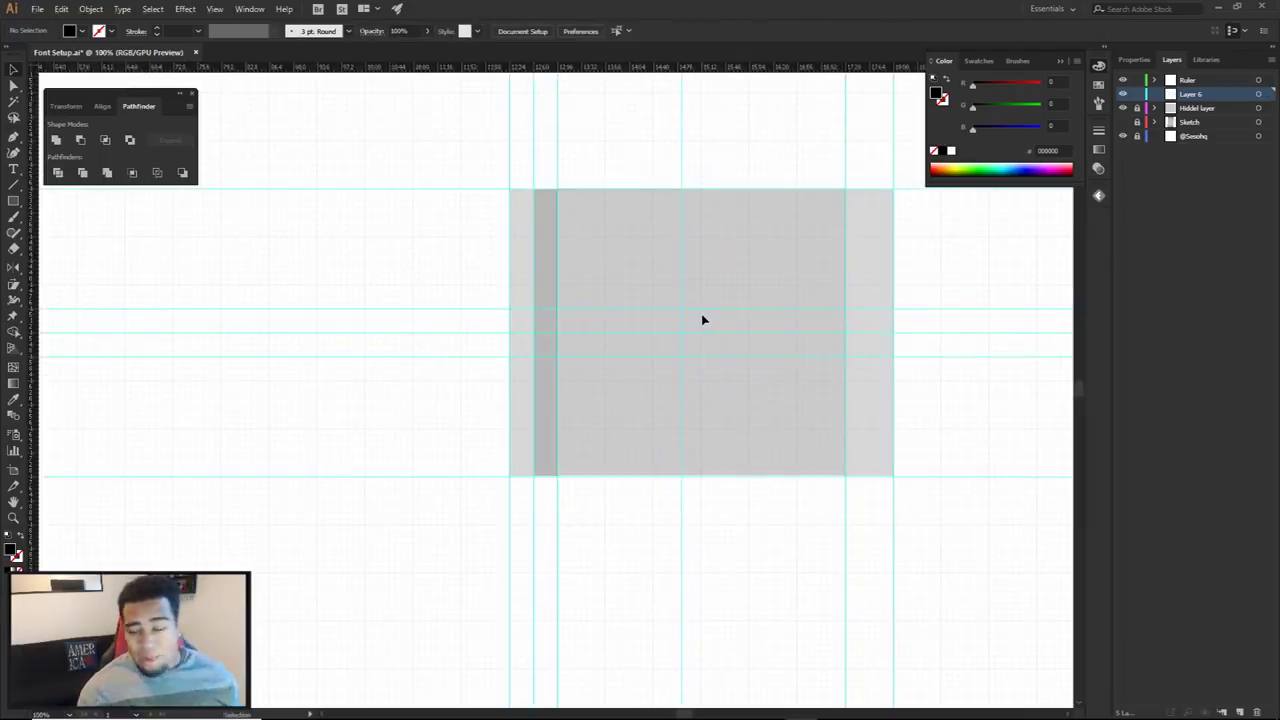
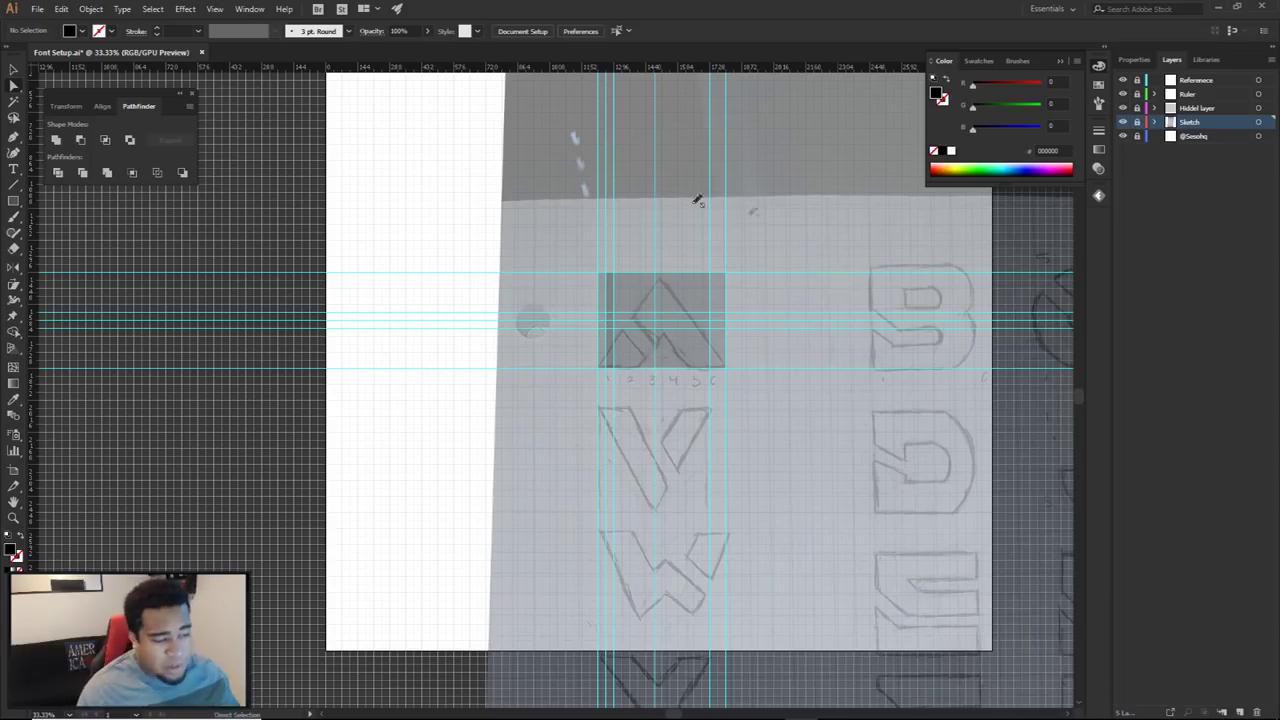
Raise the sketch image to full opacity to view the whole page of hand-drawn letters
scroll(703, 316, "down", 1)
scroll(770, 325, "down", 1)
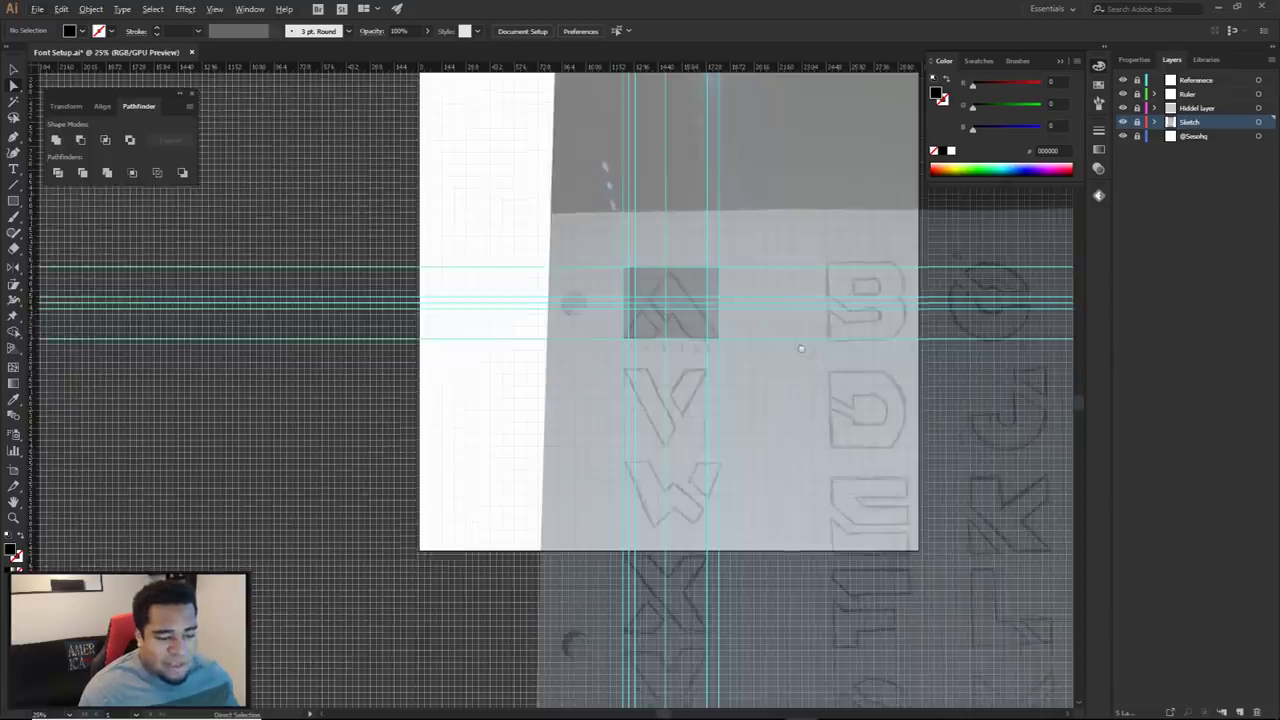
left_click_drag(823, 358, 654, 219)
scroll(662, 219, "down", 6)
scroll(725, 255, "up", 1)
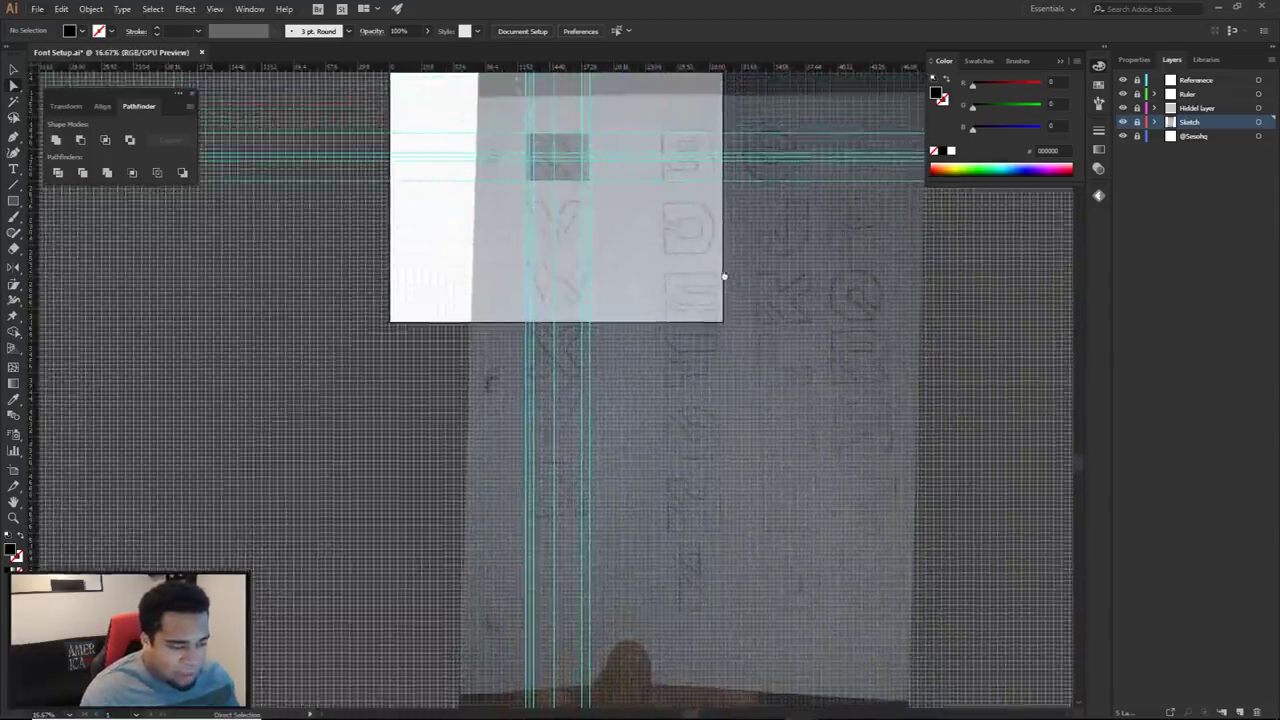
left_click(847, 147)
left_click(517, 31)
left_click(446, 150)
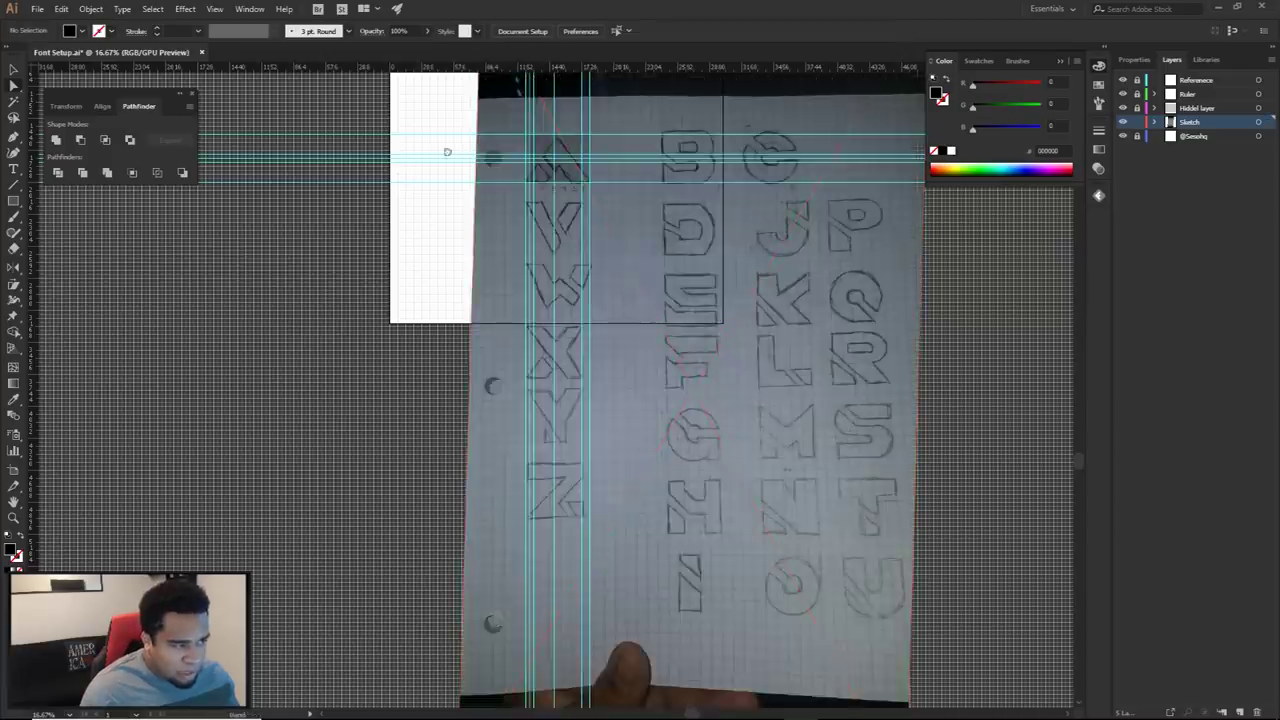
left_click_drag(446, 148, 470, 191)
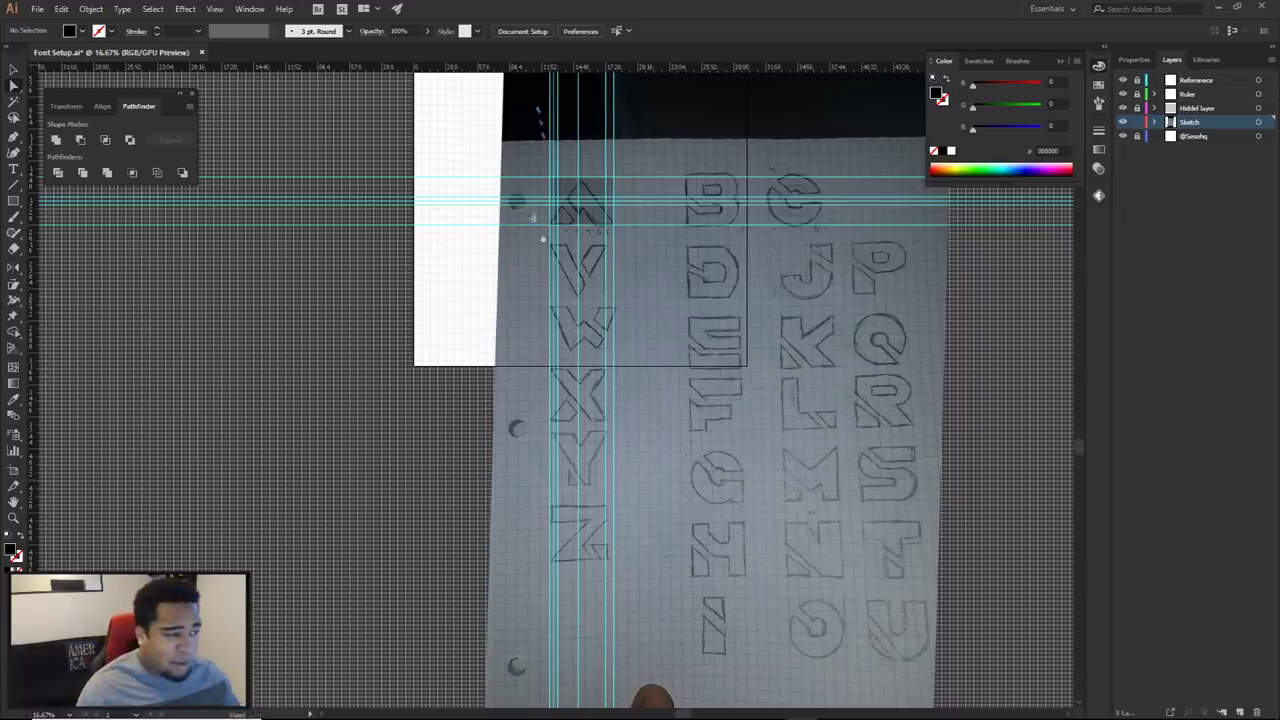
Set the sketch image's opacity to 50%
left_click_drag(530, 214, 604, 356)
left_click(734, 245)
left_click_drag(499, 30, 420, 28)
type("50")
key("Return")
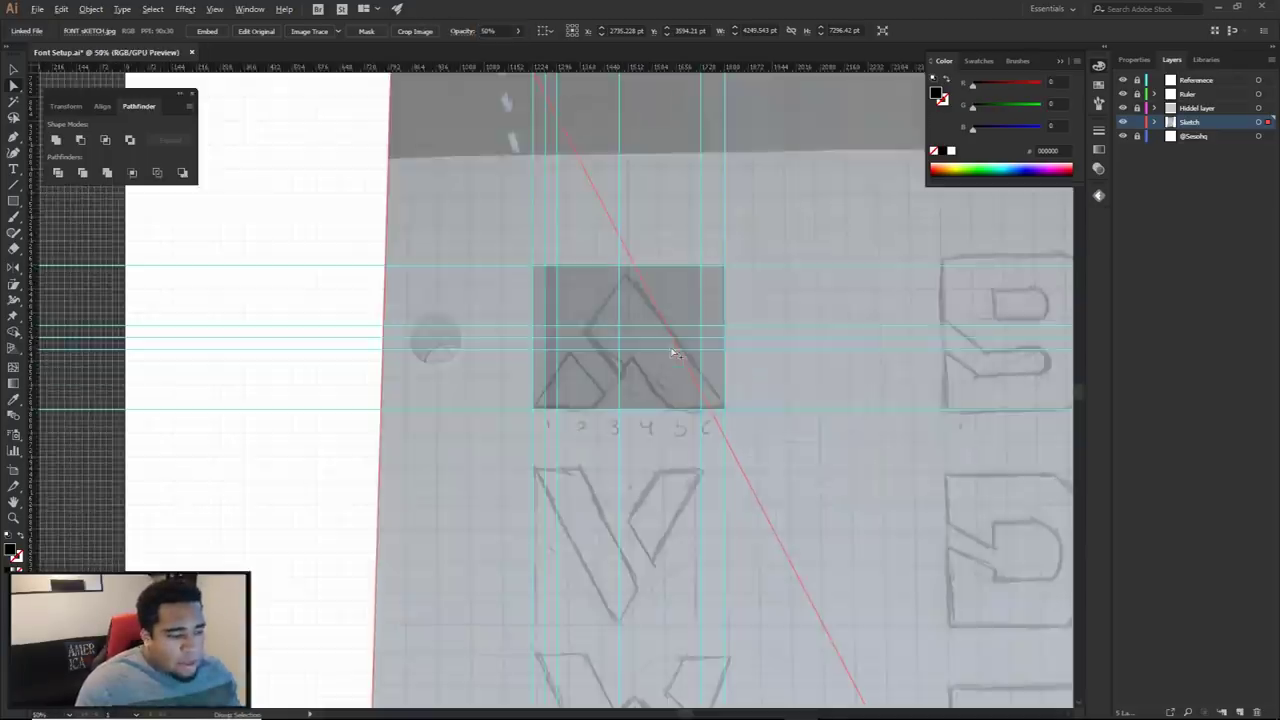
Move the sketch image so that the hand-drawn E lies over the grey width box between the guides
scroll(677, 352, "up", 3)
scroll(679, 352, "down", 1)
left_click_drag(790, 377, 774, 289)
left_click_drag(917, 415, 775, 237)
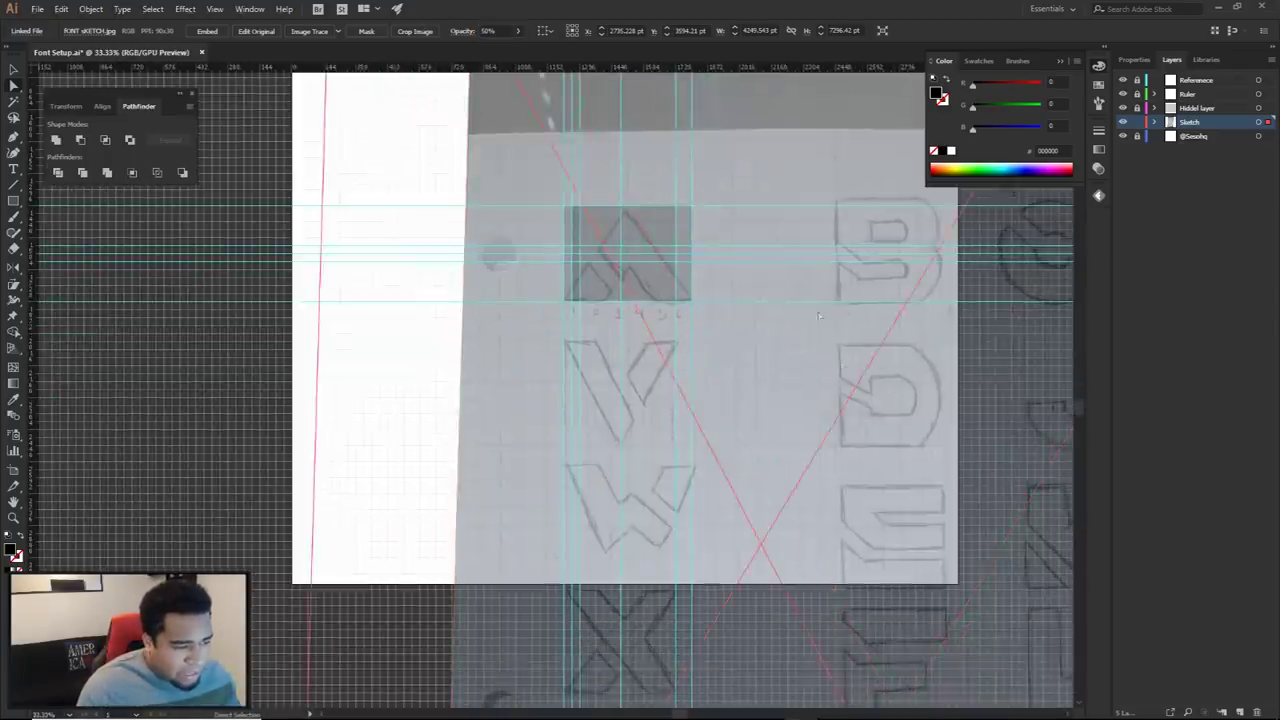
left_click_drag(808, 371, 700, 258)
left_click_drag(752, 327, 817, 386)
scroll(716, 371, "up", 3)
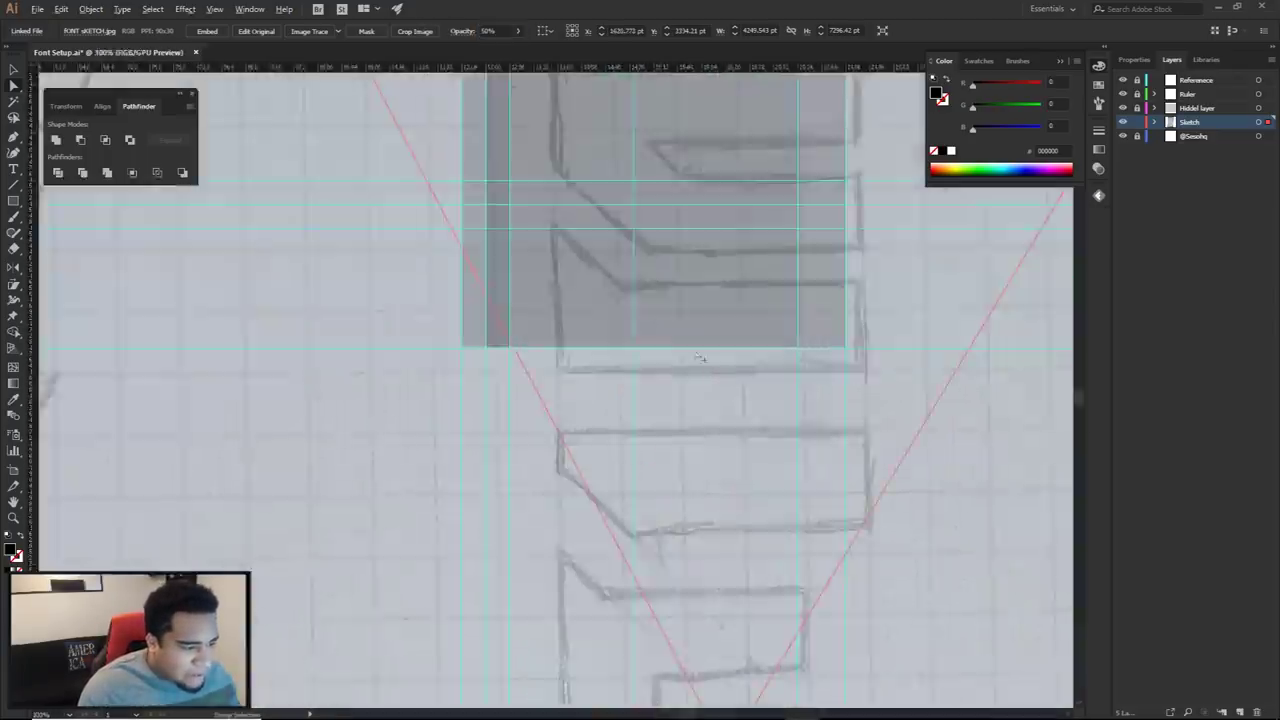
mouse_move(616, 374)
left_mouse_down()
mouse_move(555, 356)
mouse_move(554, 369)
left_mouse_up()
left_click_drag(505, 285, 532, 402)
scroll(566, 368, "down", 2)
left_click_drag(606, 352, 610, 370)
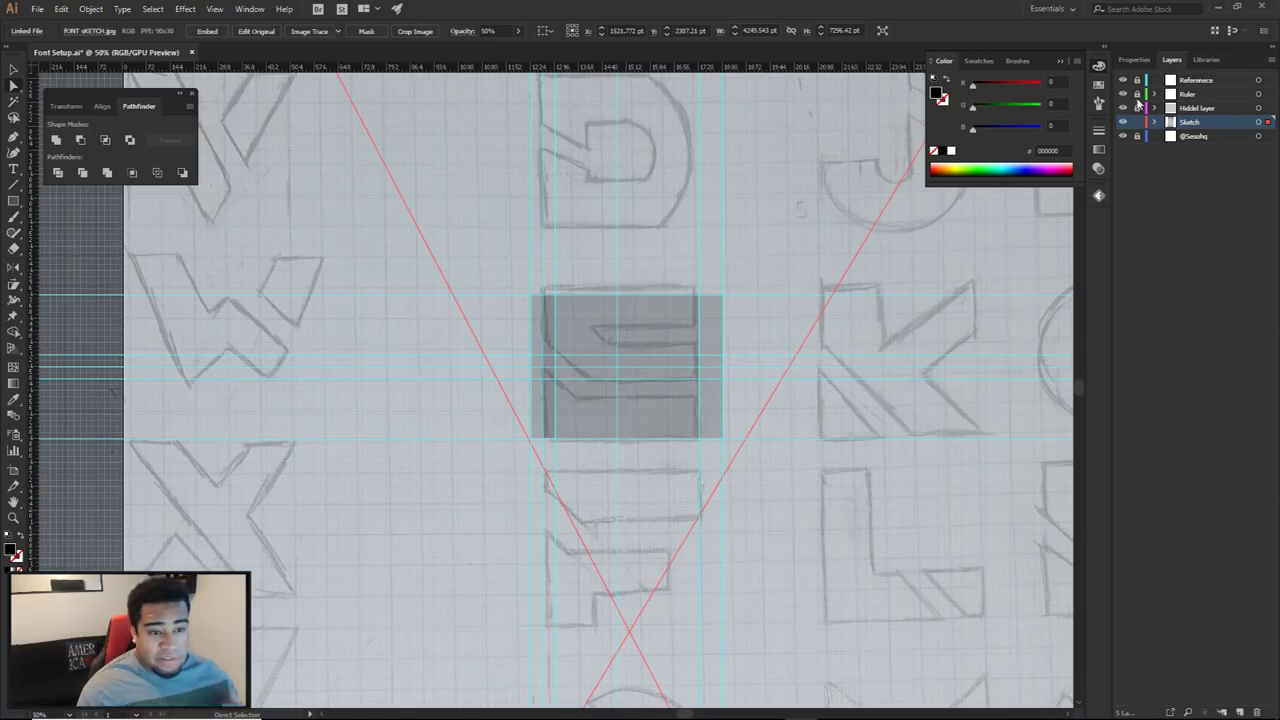
Lock the Sketch layer, and unlock the Referenece layer and make it the active layer
left_click(1137, 122)
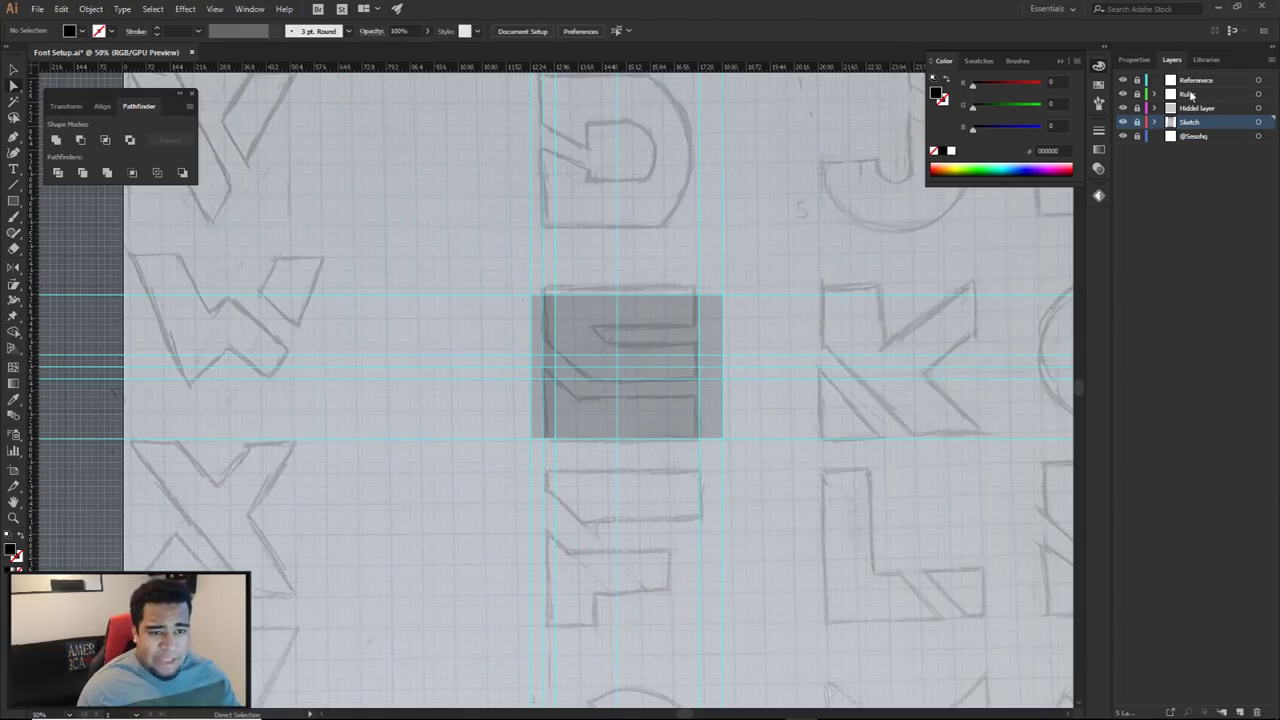
left_click(1137, 81)
left_click(1192, 81)
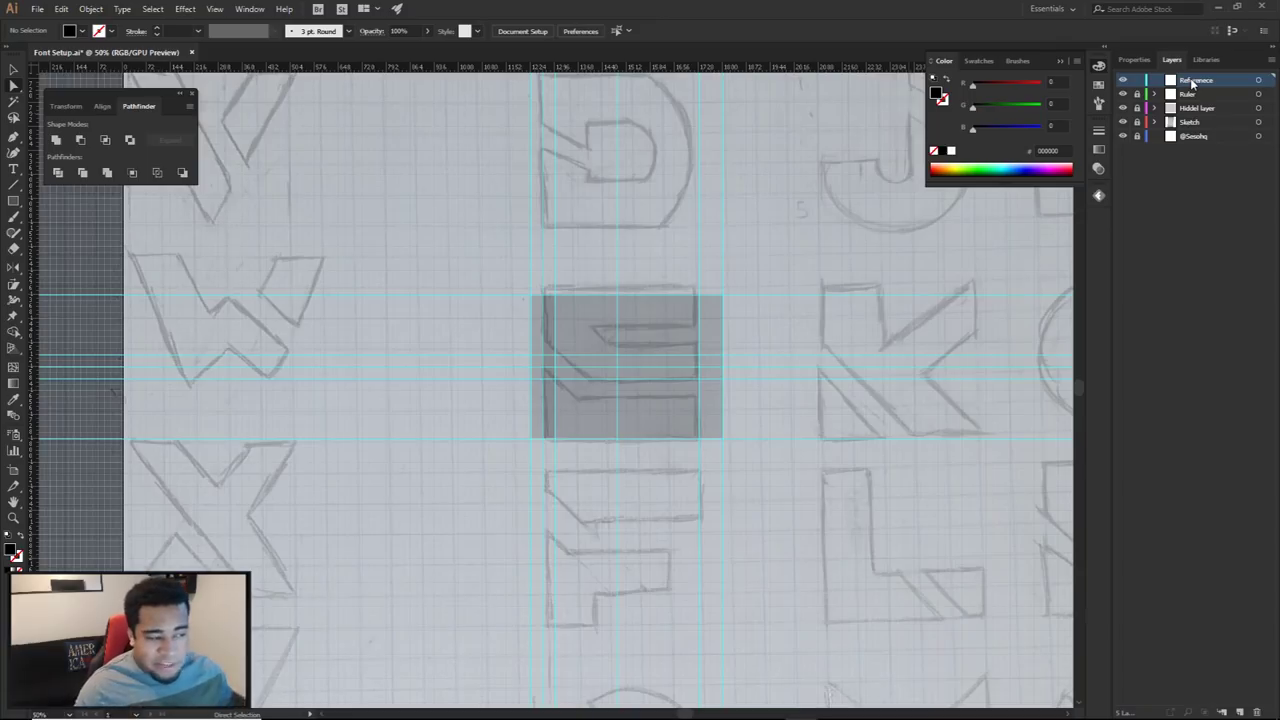
Turn off Snap to Grid for the document
left_click_drag(646, 175, 682, 180)
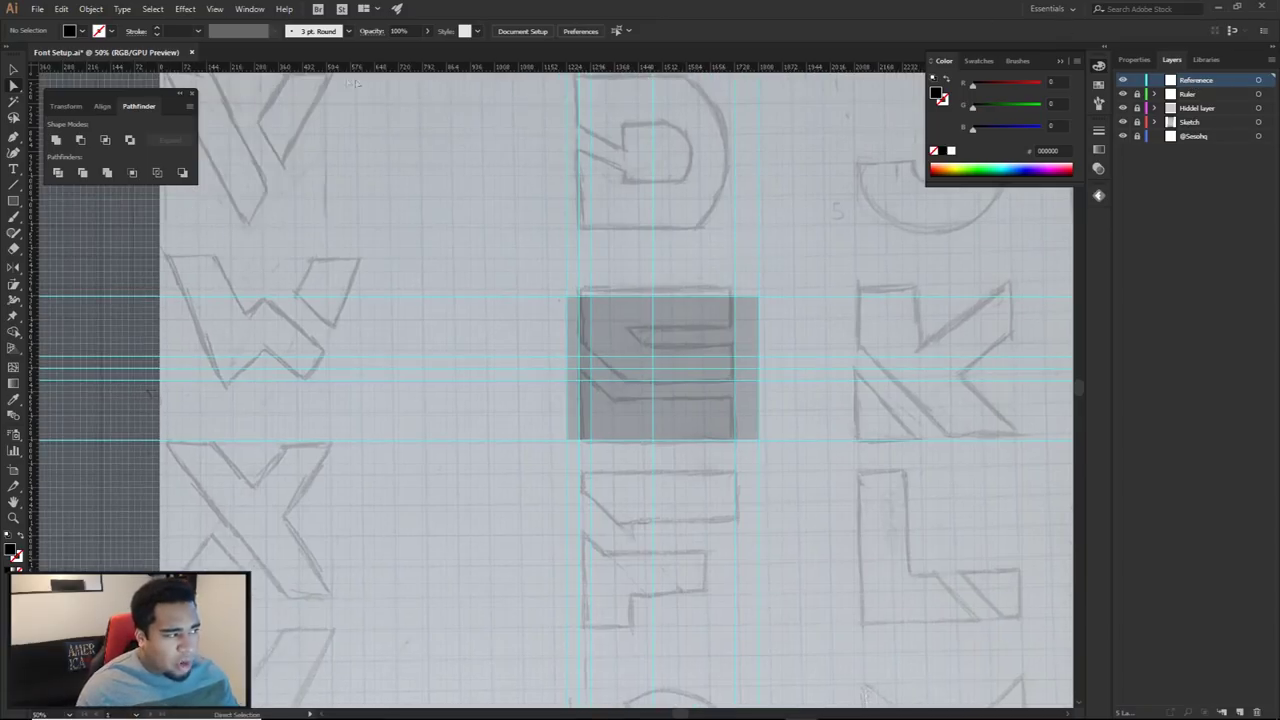
left_click(214, 9)
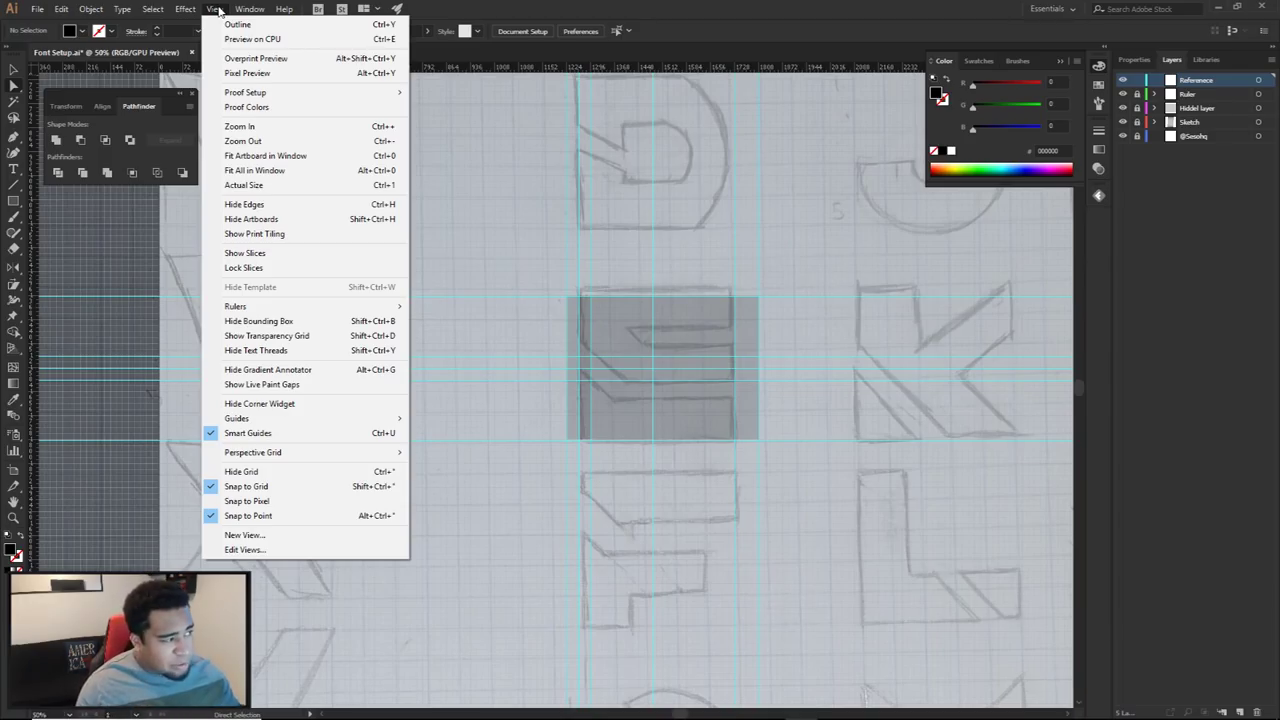
left_click(265, 486)
key("alt")
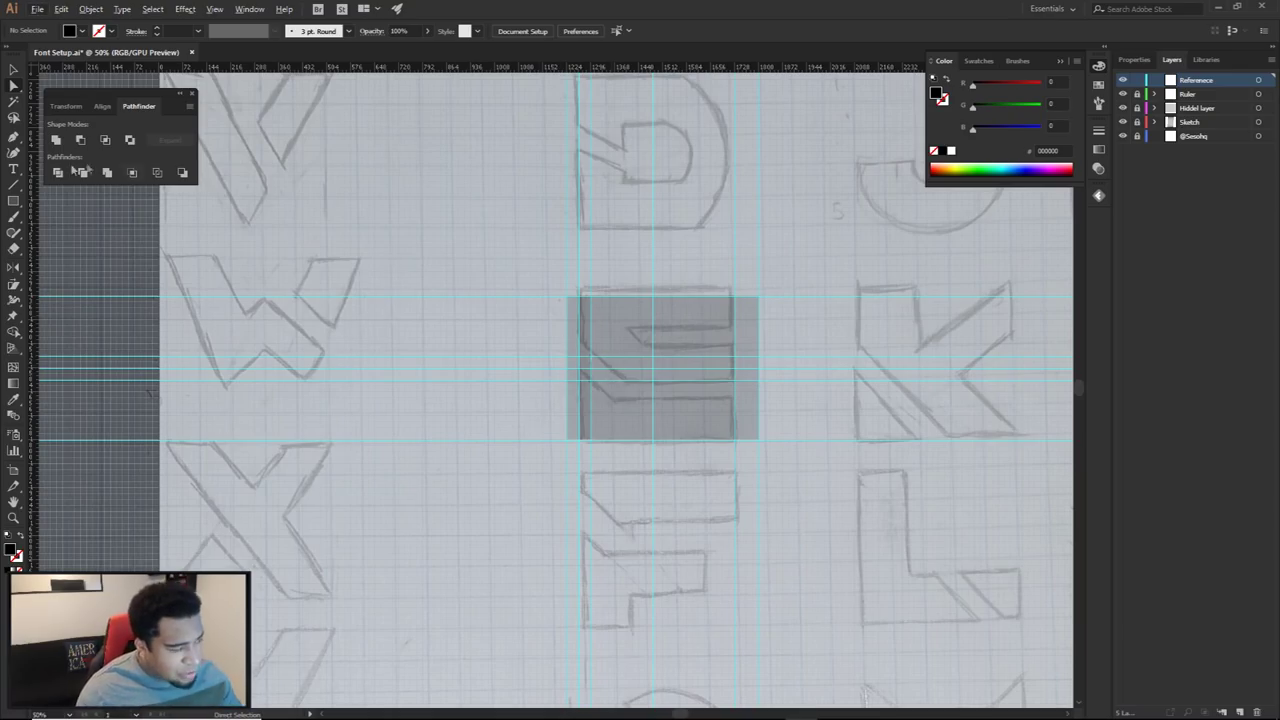
Draw a black rectangle about 467 by 179 pt over the E's lower arm, from the lowest guide to the guide just below the middle one
left_click_drag(13, 201, 80, 205)
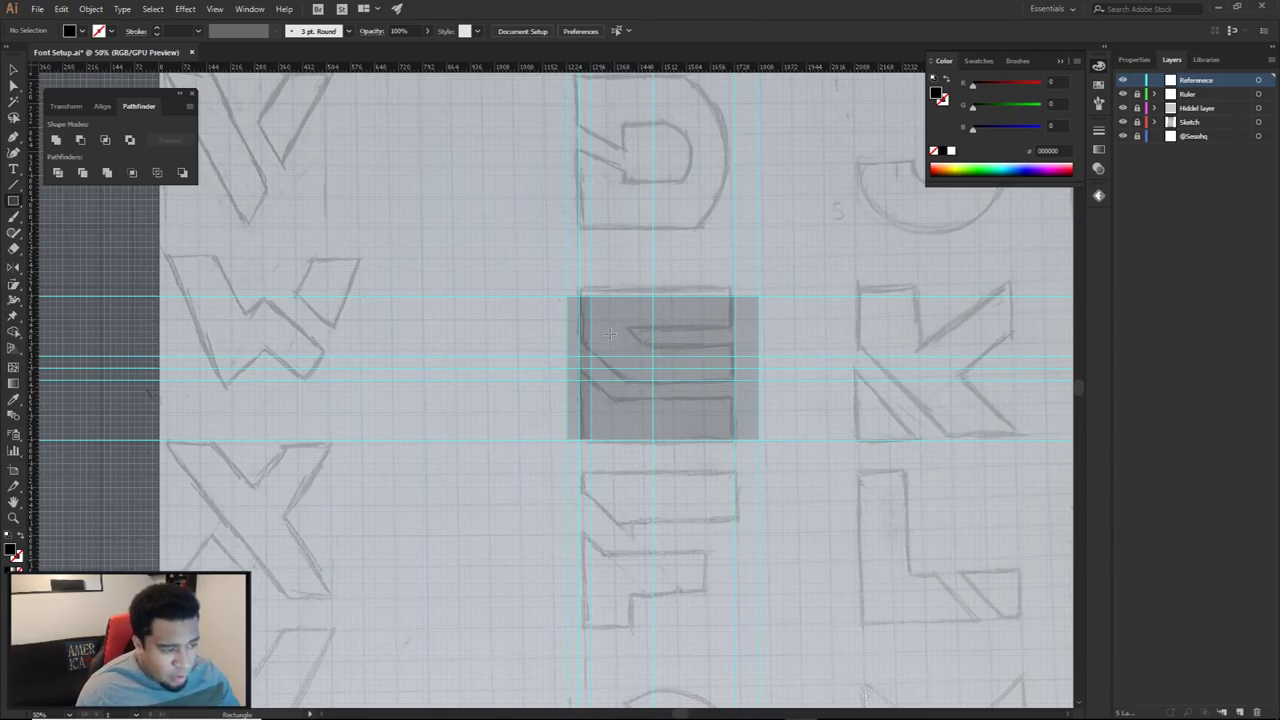
scroll(614, 407, "up", 4)
scroll(616, 408, "down", 1)
left_click_drag(620, 402, 610, 370)
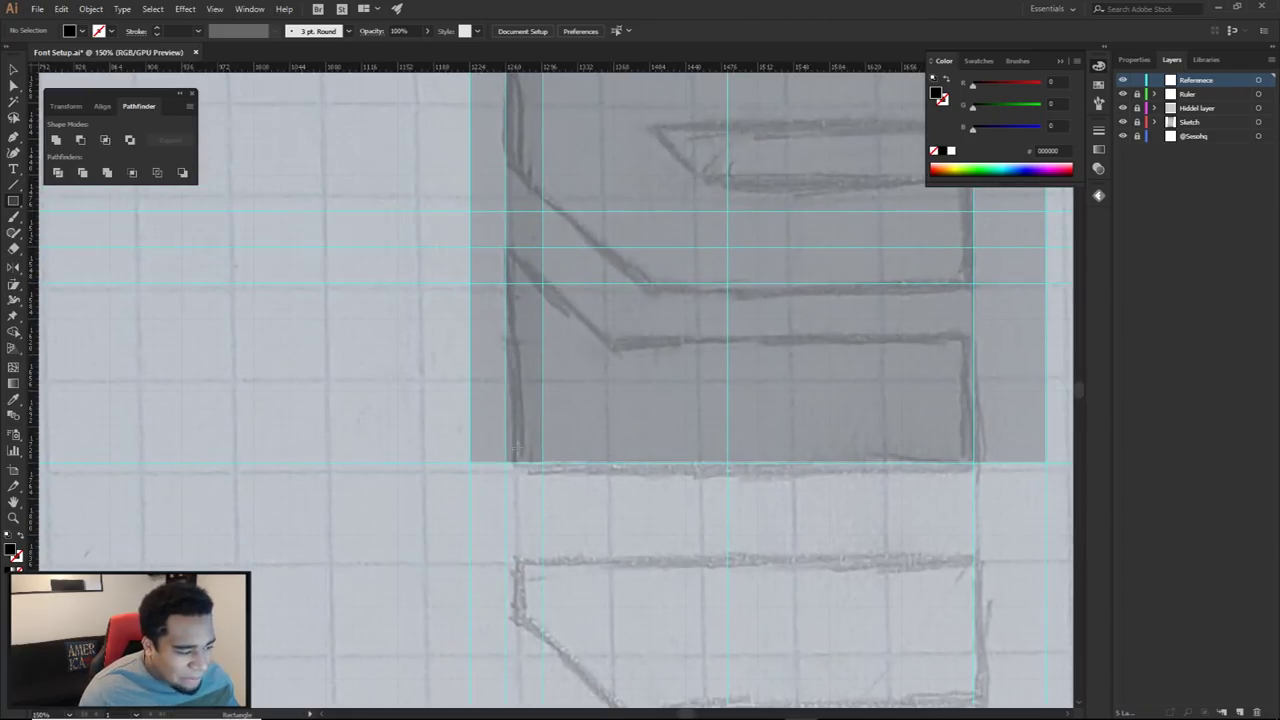
left_click_drag(509, 463, 974, 284)
left_click_drag(660, 341, 754, 346)
Try to fit the black rectangle's upper-left corner to the crossing of the vertical and horizontal guides
scroll(608, 365, "up", 4)
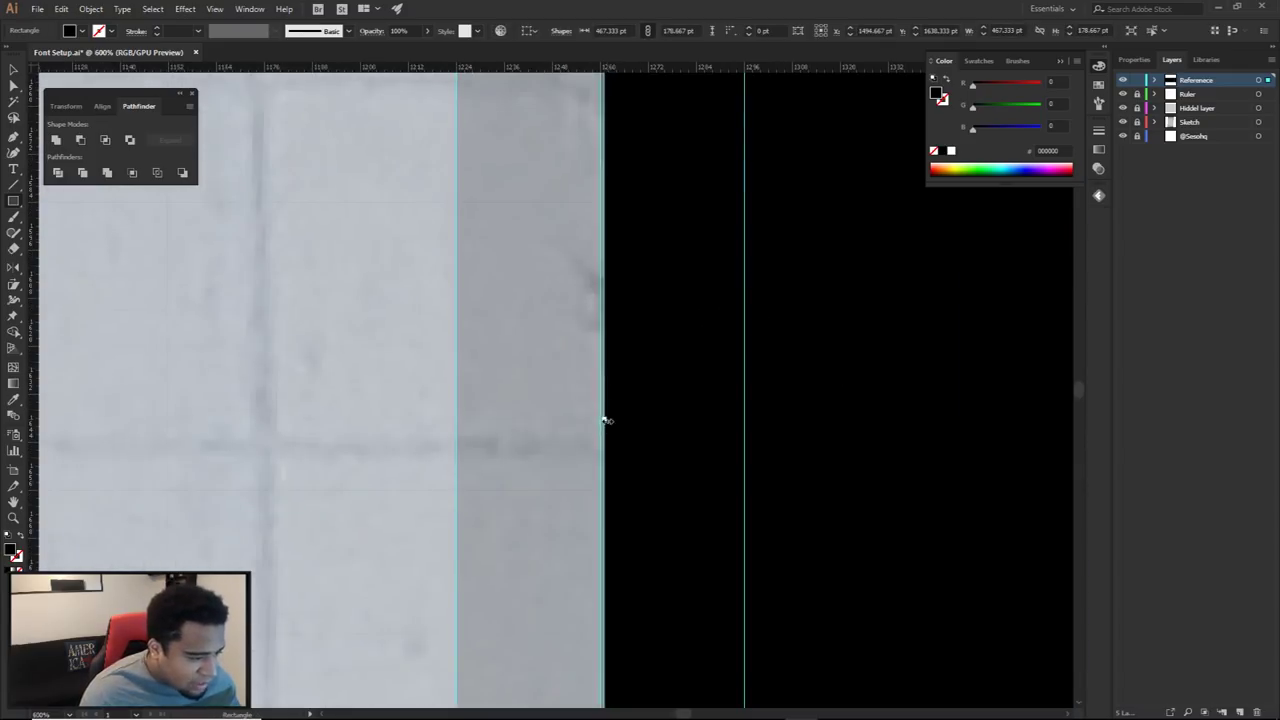
scroll(604, 409, "down", 2)
scroll(600, 230, "up", 3)
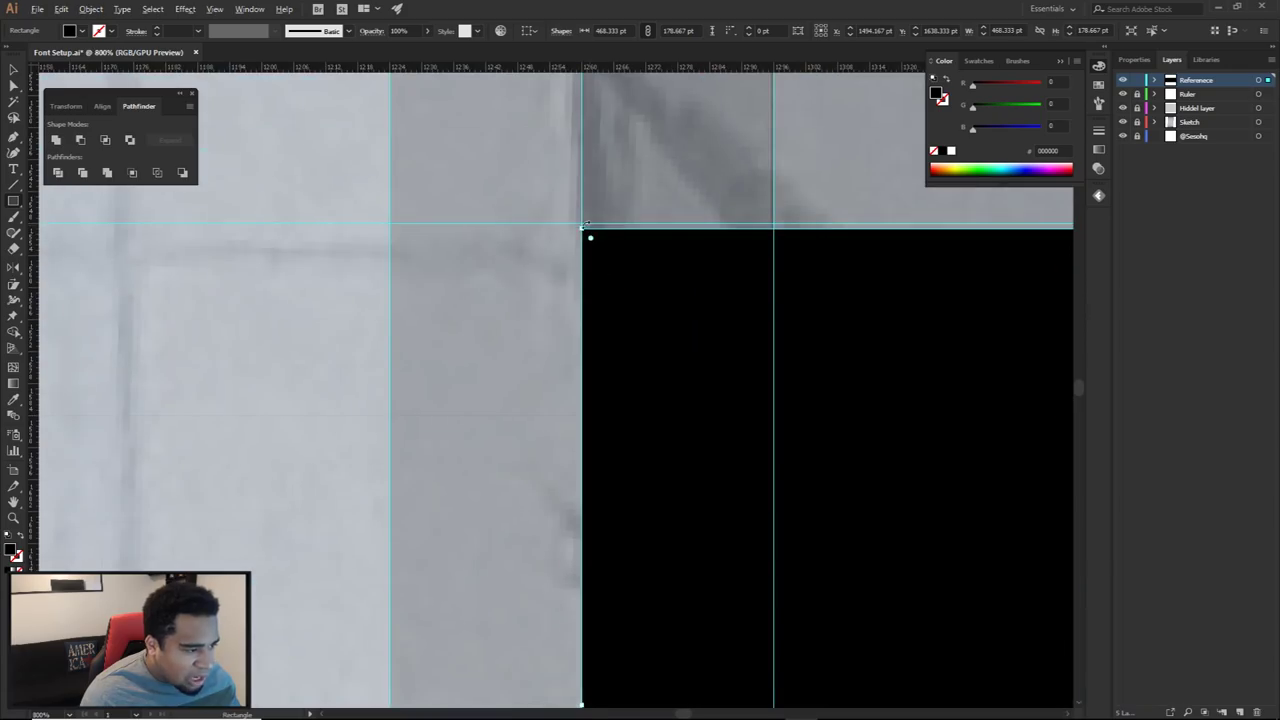
mouse_move(581, 225)
left_mouse_down()
mouse_move(566, 216)
mouse_move(588, 174)
mouse_move(583, 241)
left_mouse_up()
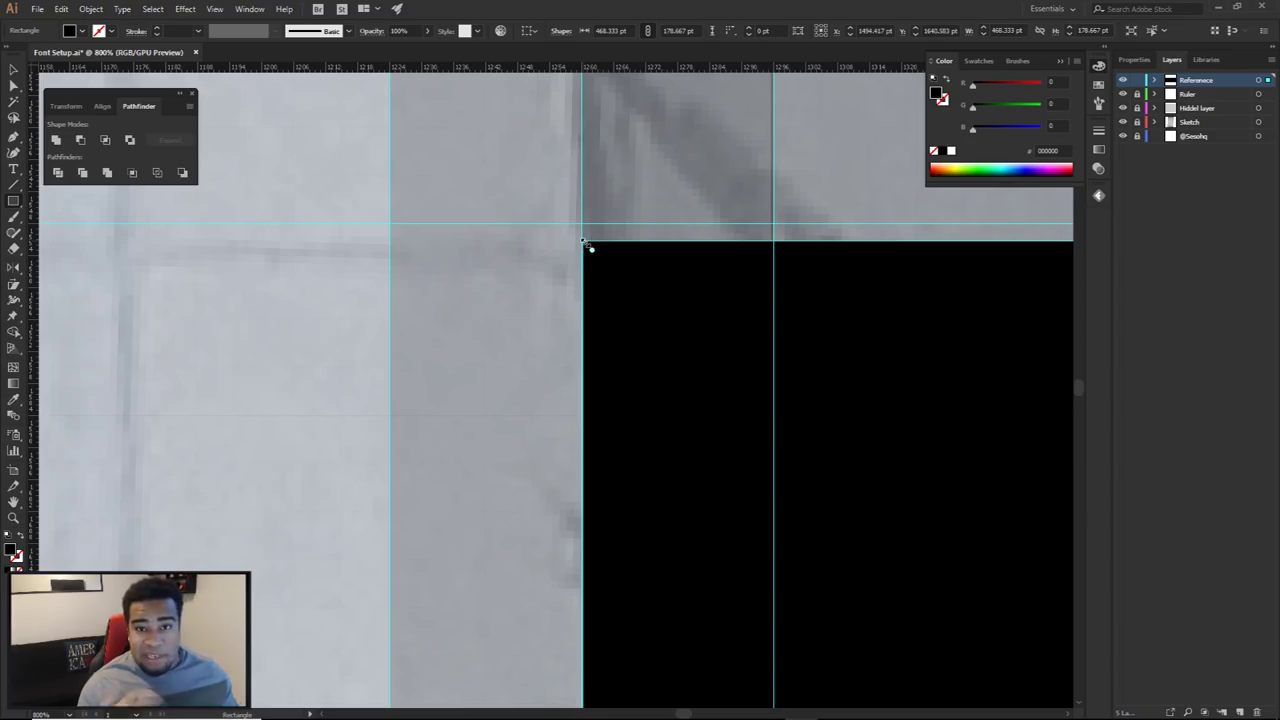
Turn Snap to Grid back on and place the black rectangle's upper-left corner exactly on the guide crossing
key("a")
left_click(215, 10)
left_click(286, 486)
scroll(602, 243, "up", 2)
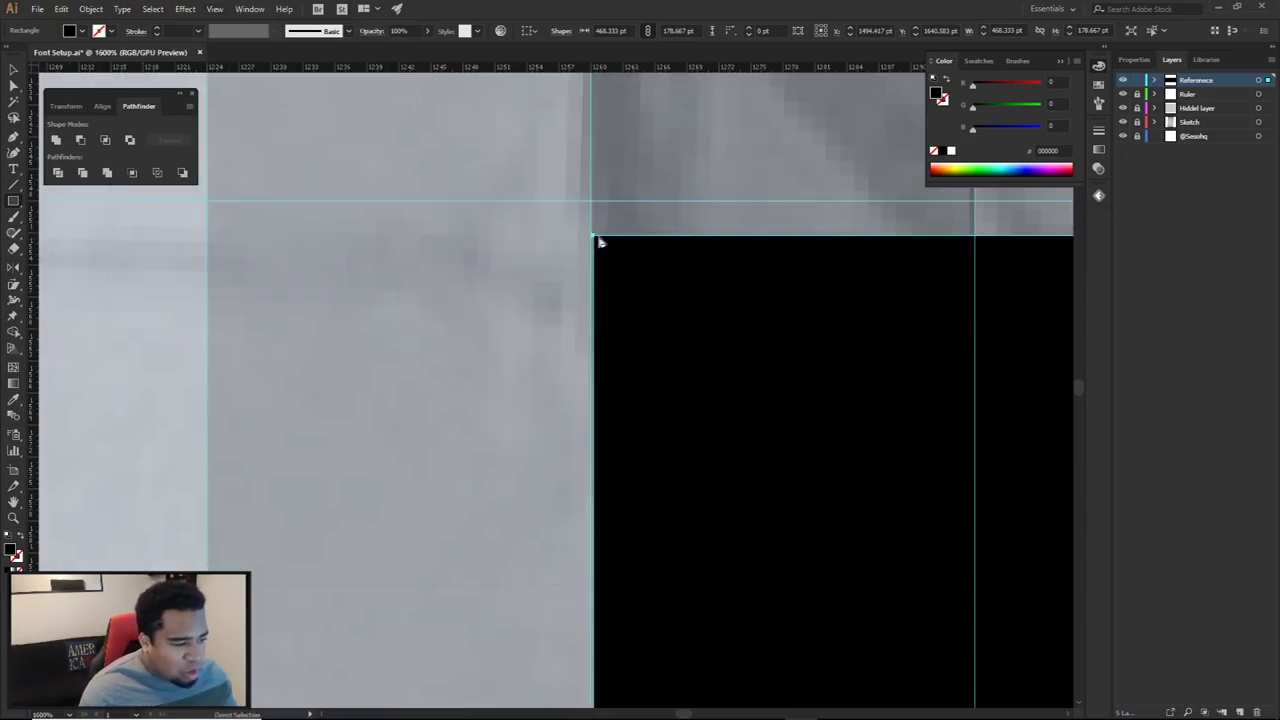
mouse_move(601, 243)
left_mouse_down()
mouse_move(590, 229)
mouse_move(601, 225)
left_mouse_up()
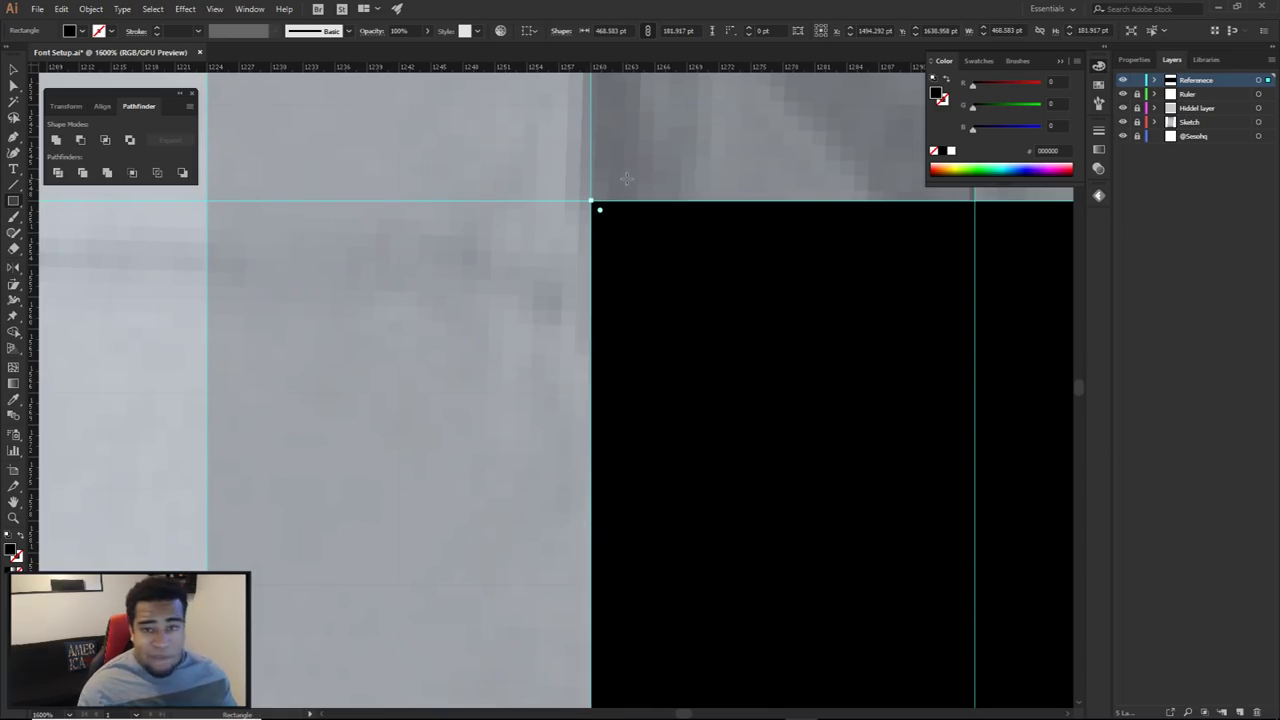
Align the black rectangle's lower-right corner with the crossing of the vertical guide and the lowest horizontal guide
scroll(626, 178, "down", 7)
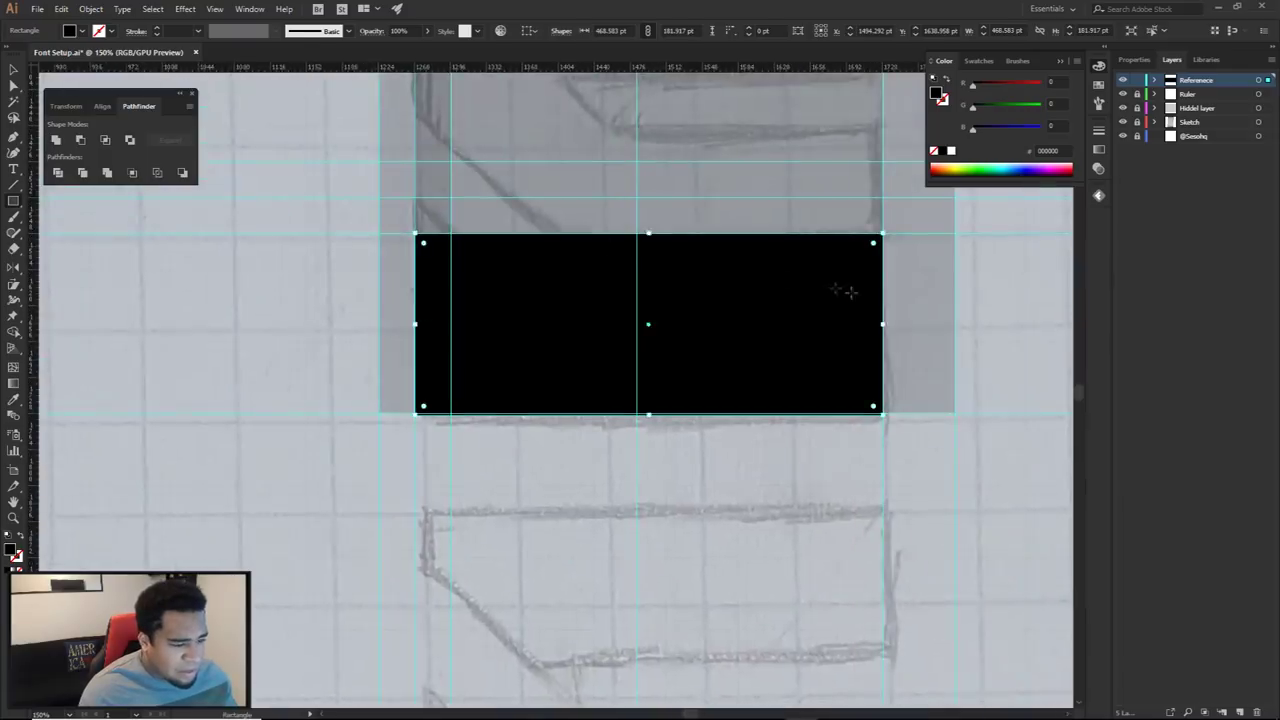
left_click(897, 337)
scroll(853, 398, "up", 4)
left_click(898, 464)
left_click_drag(970, 472, 920, 484)
left_click(988, 461)
Hide the Sketch layer so only the guides, grey zones and black rectangle are shown
scroll(981, 462, "down", 3)
scroll(945, 455, "down", 4)
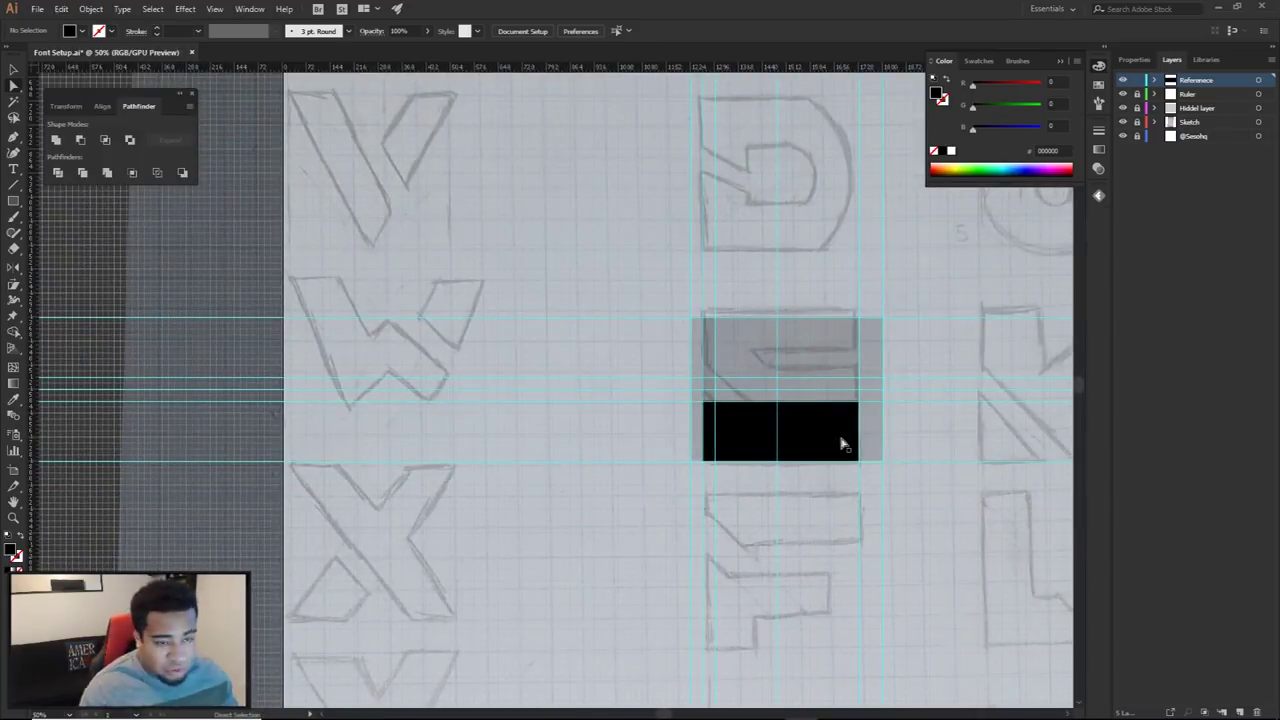
left_click(1122, 122)
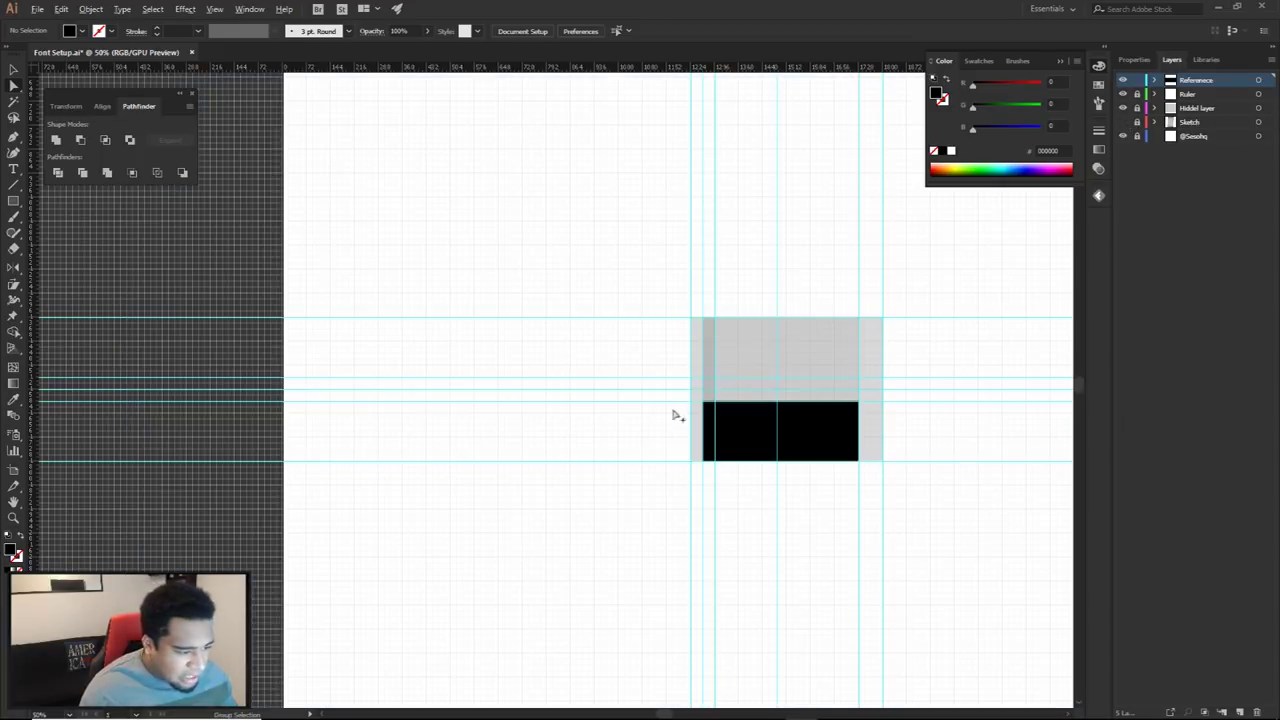
Lower the black rectangle's top edge so the rectangle is 144 pt high, keeping its bottom on the lowest guide
scroll(677, 449, "up", 3)
left_click(776, 314)
left_click_drag(862, 272, 849, 310)
left_click(794, 301)
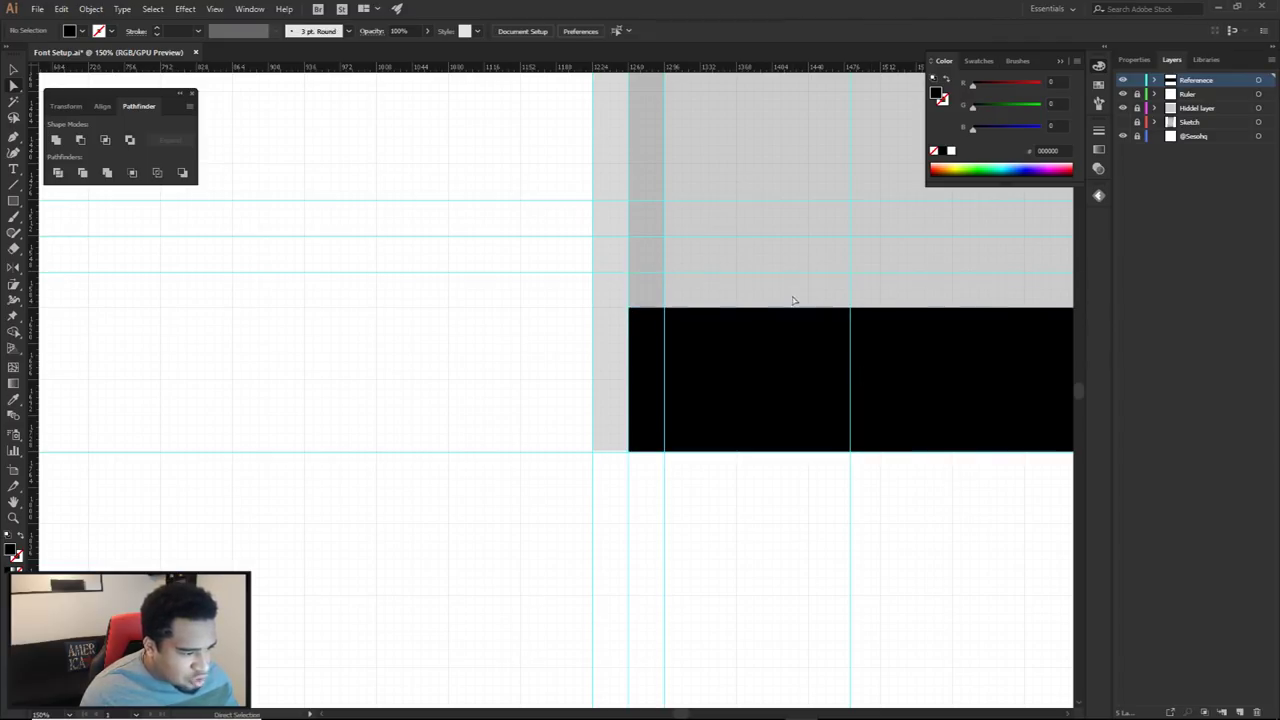
scroll(635, 326, "down", 4)
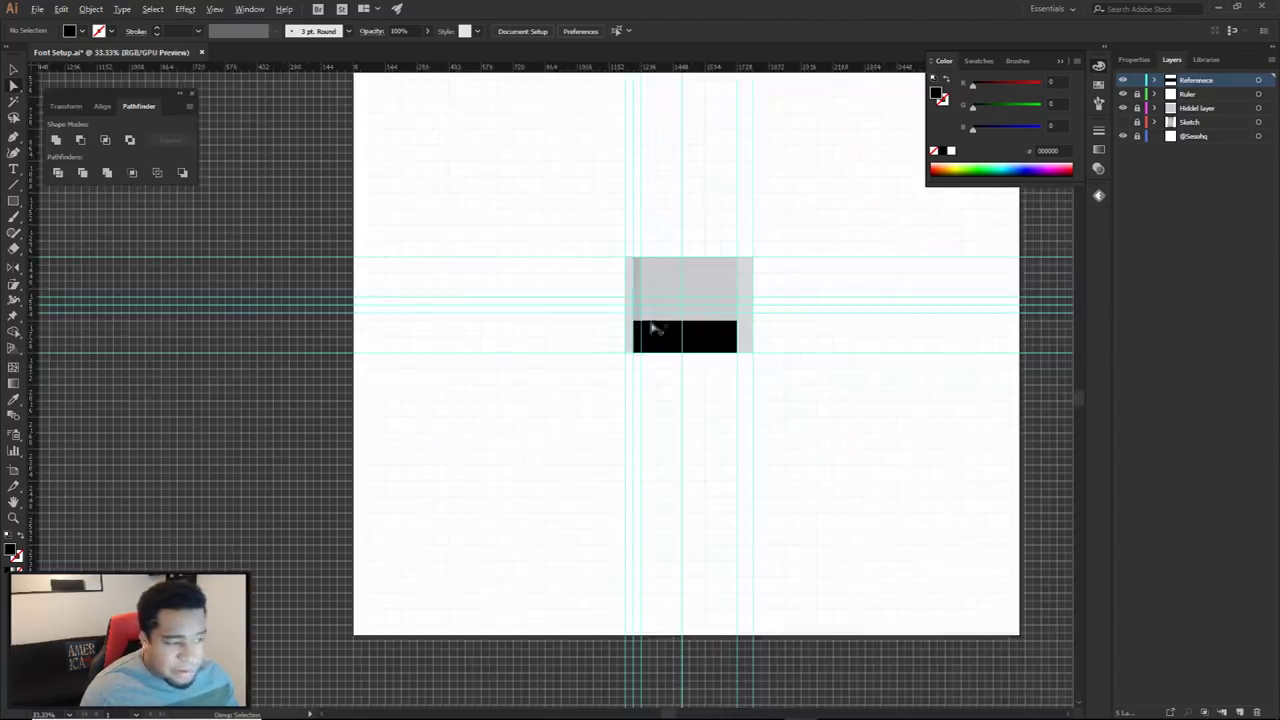
left_click_drag(700, 311, 691, 354)
scroll(693, 366, "up", 3)
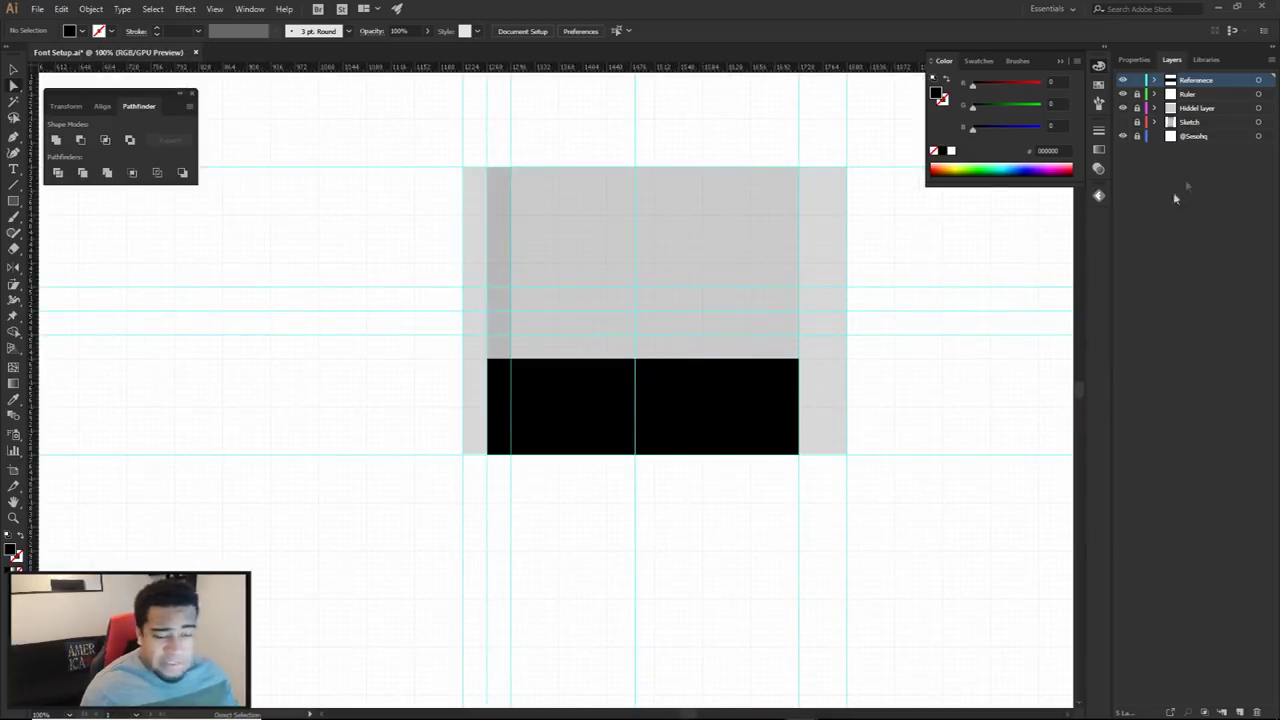
Try to build the E's three arms over the sketch by copying the 144 pt black rectangle to the top and middle
left_click(1122, 122)
left_click(760, 395)
left_click_drag(759, 228, 756, 222)
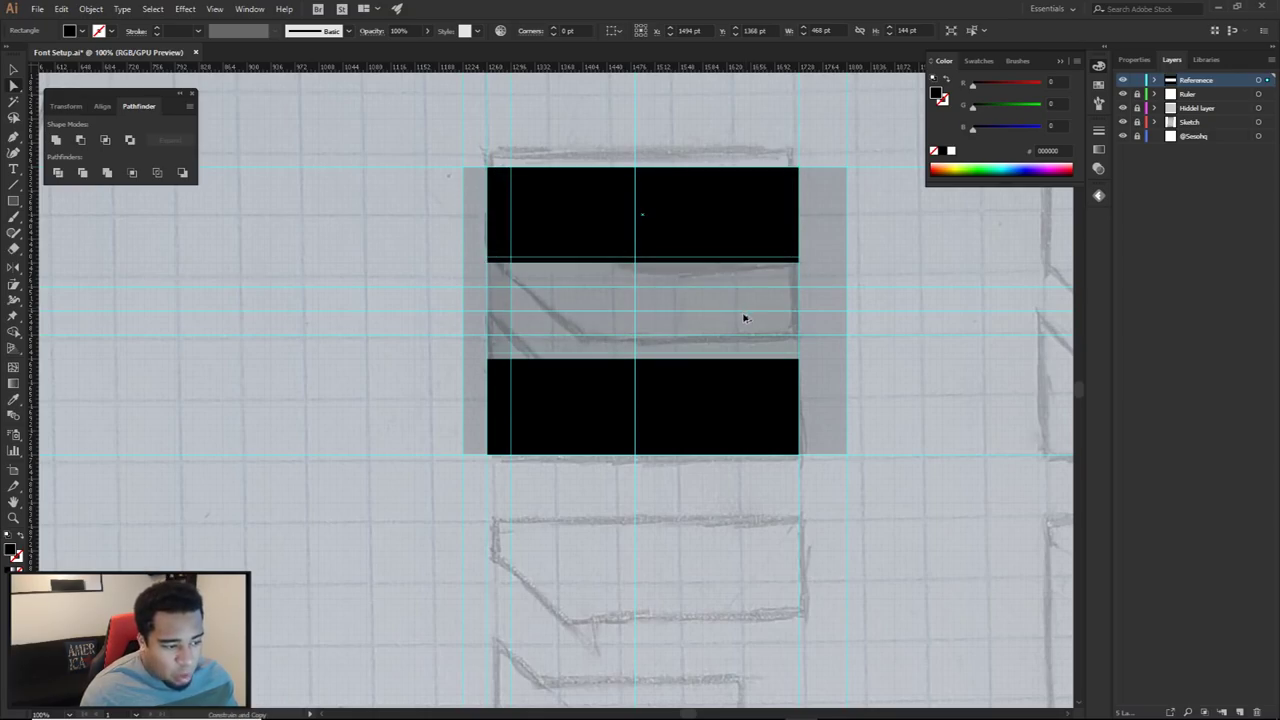
left_click_drag(744, 318, 743, 320)
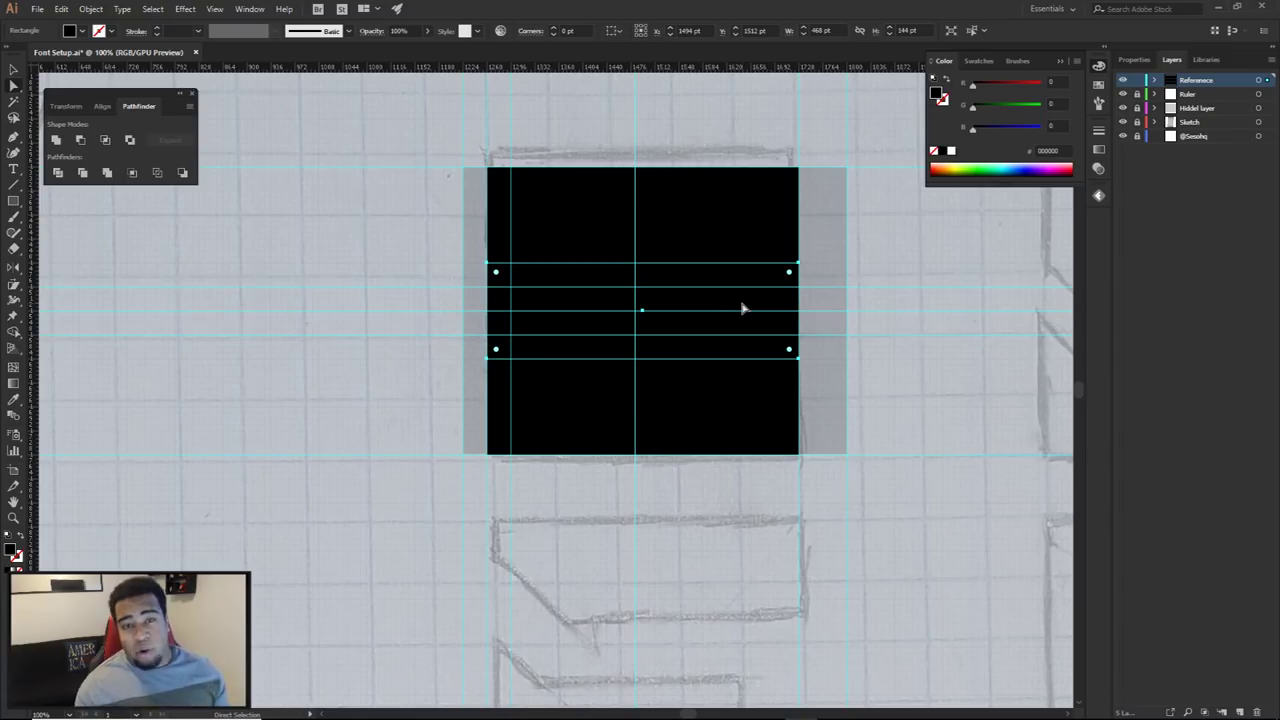
key("Delete")
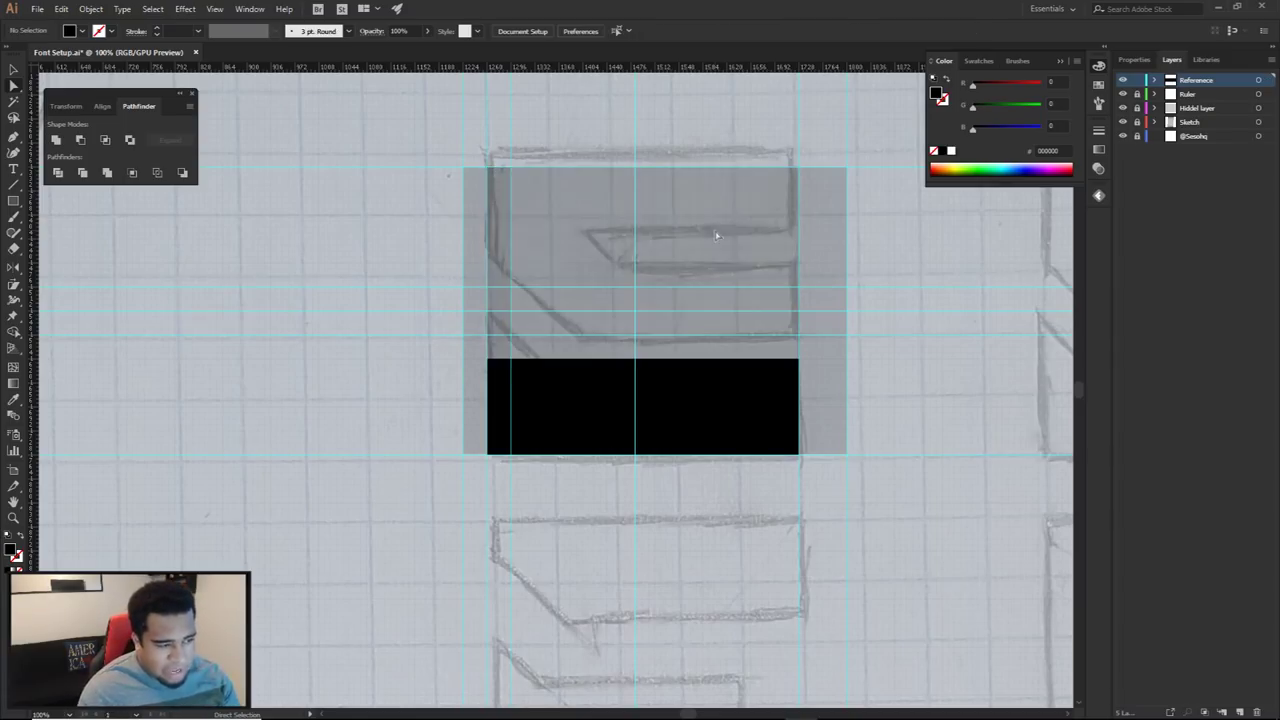
left_click(1123, 121)
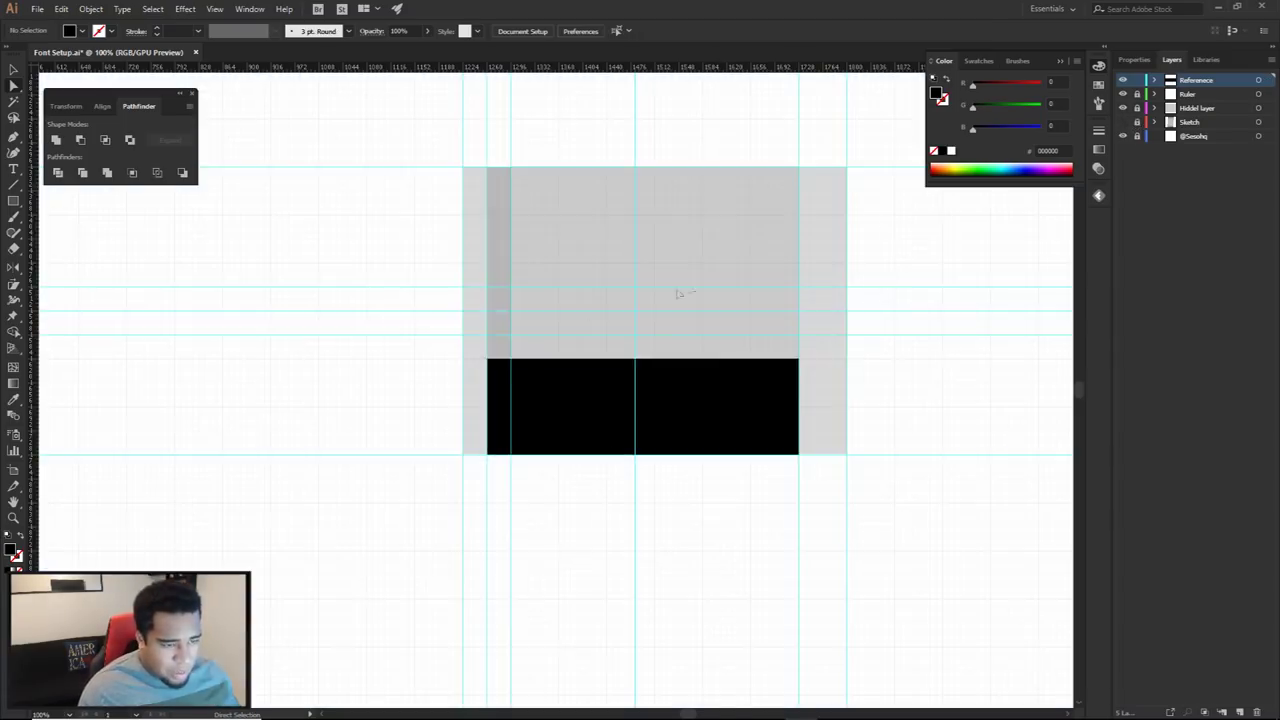
Shorten the black rectangle from its top edge to a height of 108 pt
scroll(851, 294, "up", 3)
scroll(775, 352, "down", 1)
left_click(789, 349)
left_click_drag(1009, 228, 1009, 297)
key("a")
left_click(463, 298)
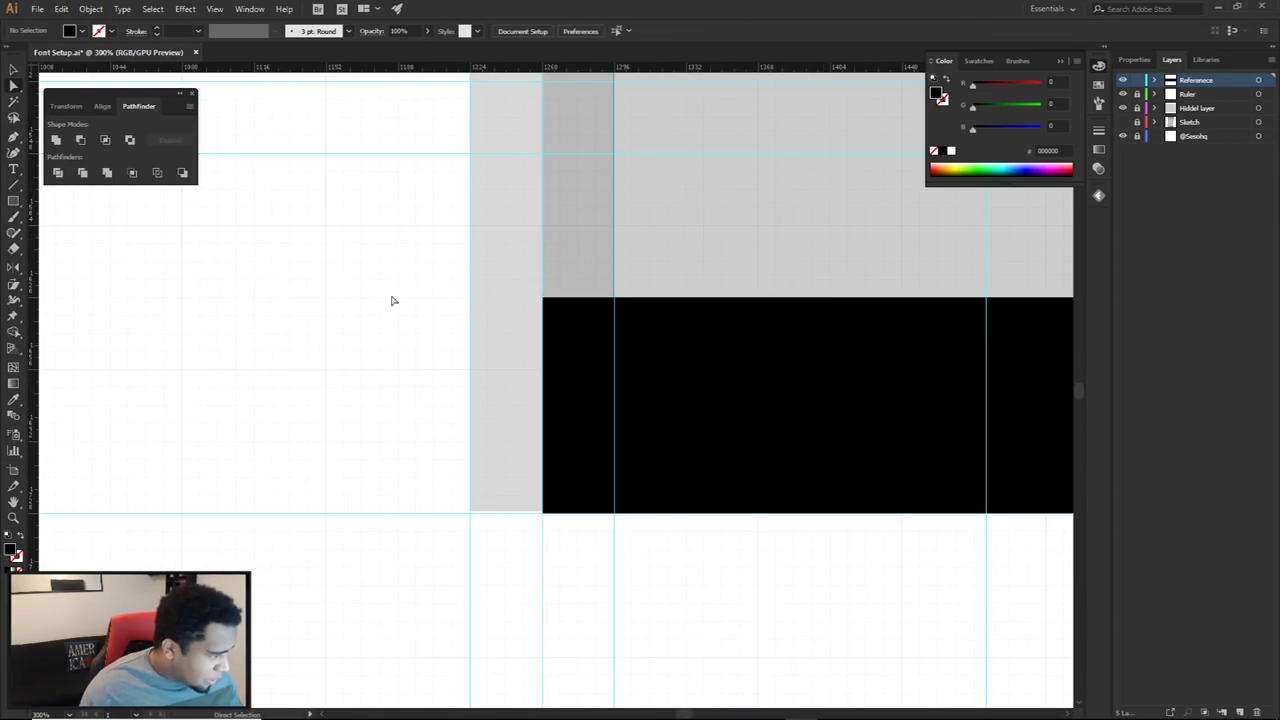
key("ctrl+1")
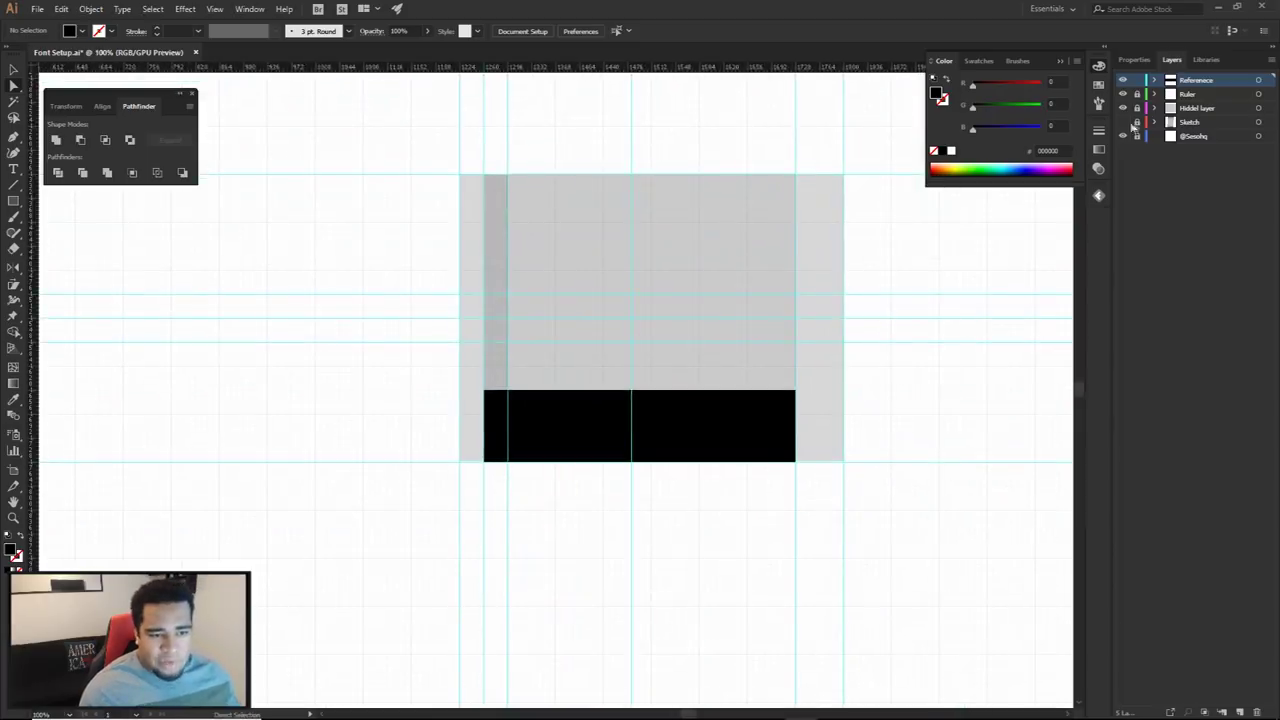
Show the Sketch layer and copy the 108 pt bar to the top guide and to the middle of the letter
left_click(1123, 121)
mouse_move(741, 251)
left_mouse_down()
mouse_move(793, 307)
mouse_move(820, 268)
mouse_move(799, 372)
mouse_move(829, 368)
left_mouse_up()
left_click_drag(903, 353, 916, 267)
left_click(884, 290)
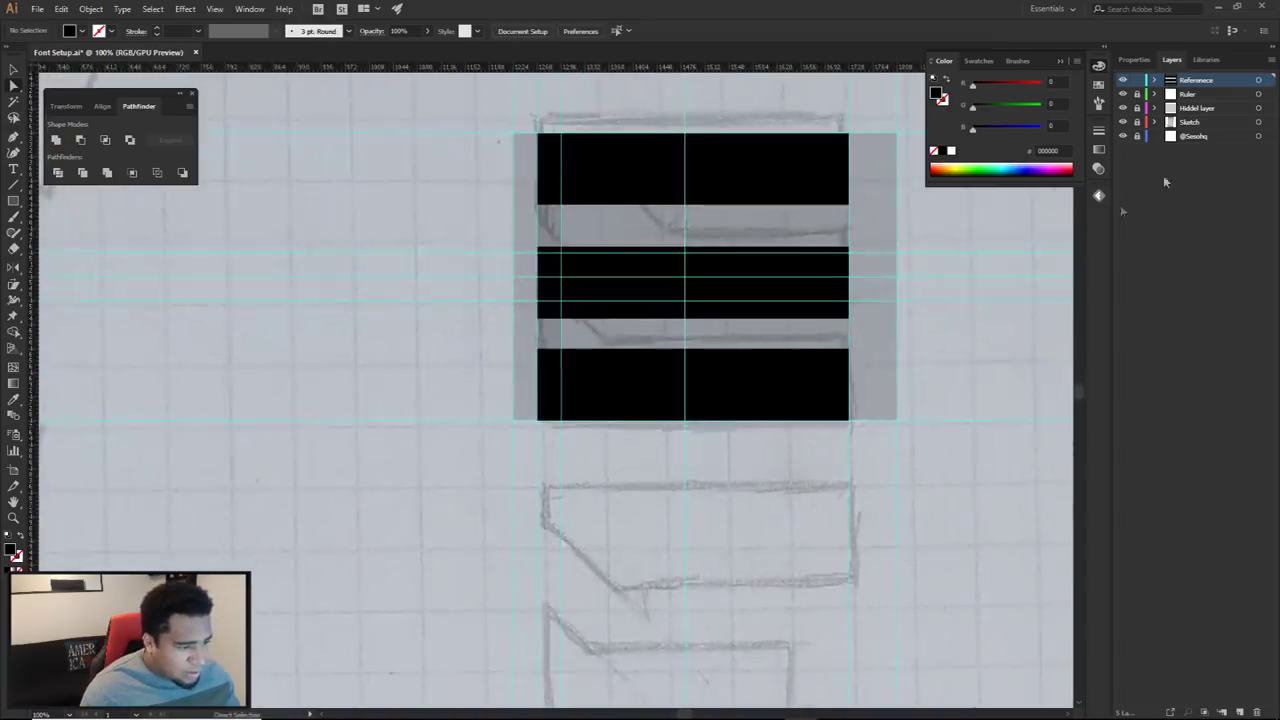
Hide the Sketch layer and move the middle bar so the gaps above and below it are equal
left_click(1123, 122)
scroll(795, 393, "down", 2)
scroll(808, 339, "up", 3)
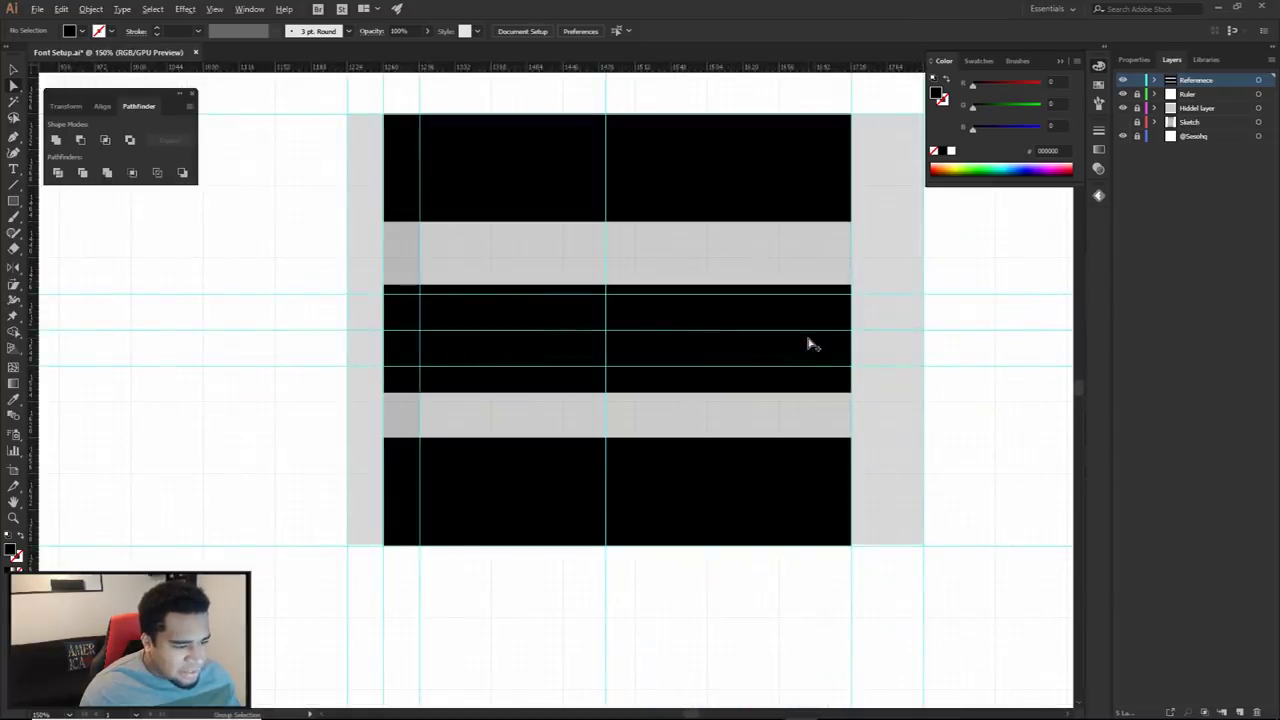
scroll(822, 312, "up", 3)
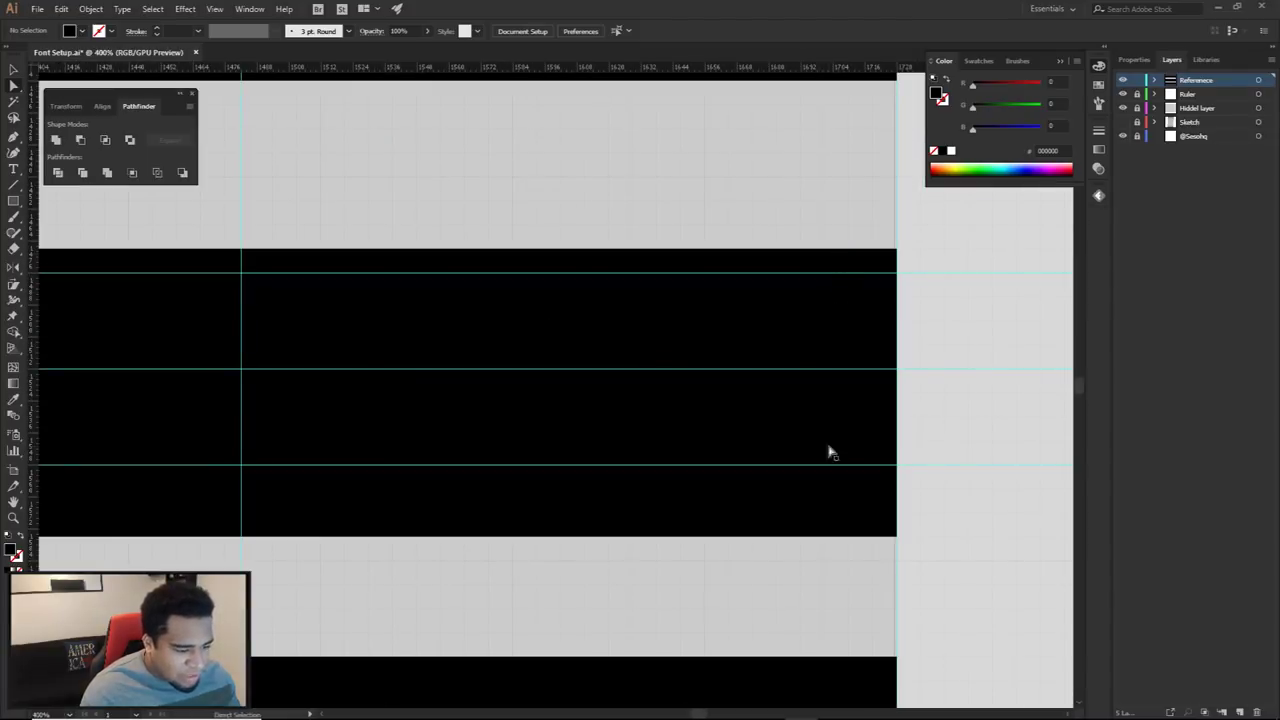
scroll(830, 324, "down", 4)
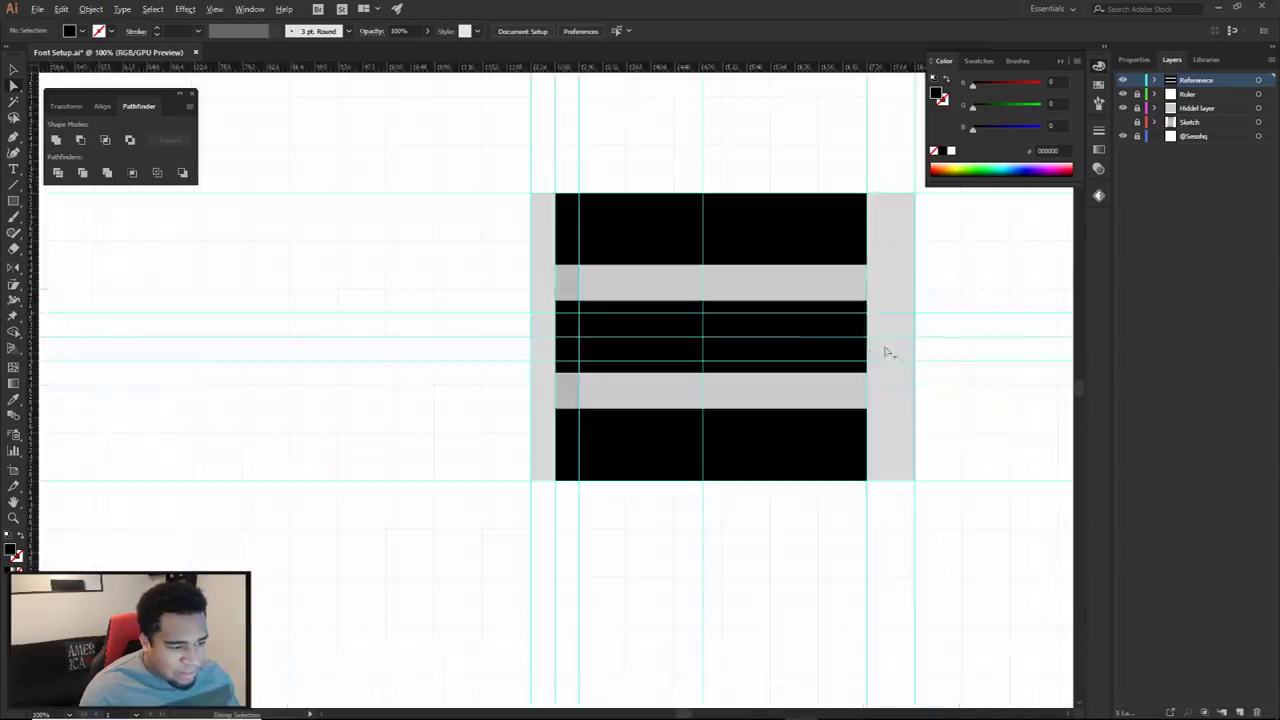
mouse_move(885, 352)
left_mouse_down()
mouse_move(947, 358)
mouse_move(903, 357)
mouse_move(887, 342)
left_mouse_up()
scroll(948, 358, "down", 1)
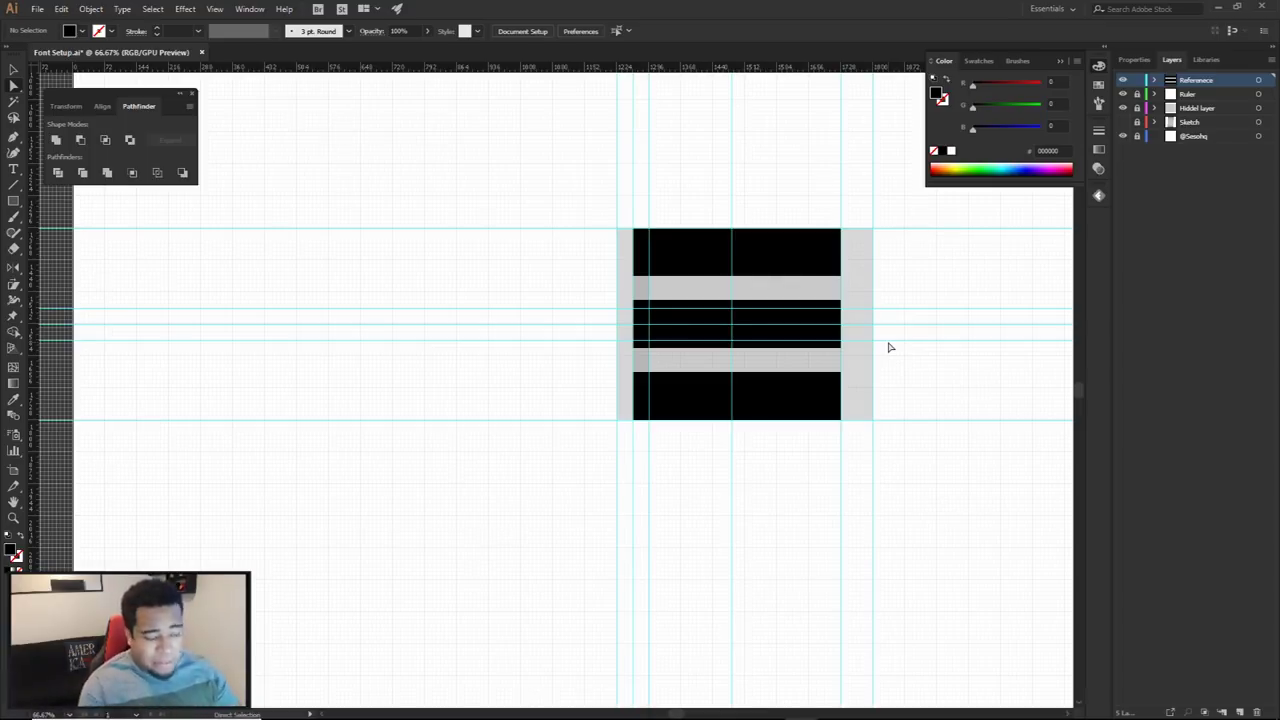
Copy the bottom bar to the empty area left of the letter and rotate the copy upright
left_click_drag(817, 397, 216, 319)
left_click_drag(308, 331, 326, 355)
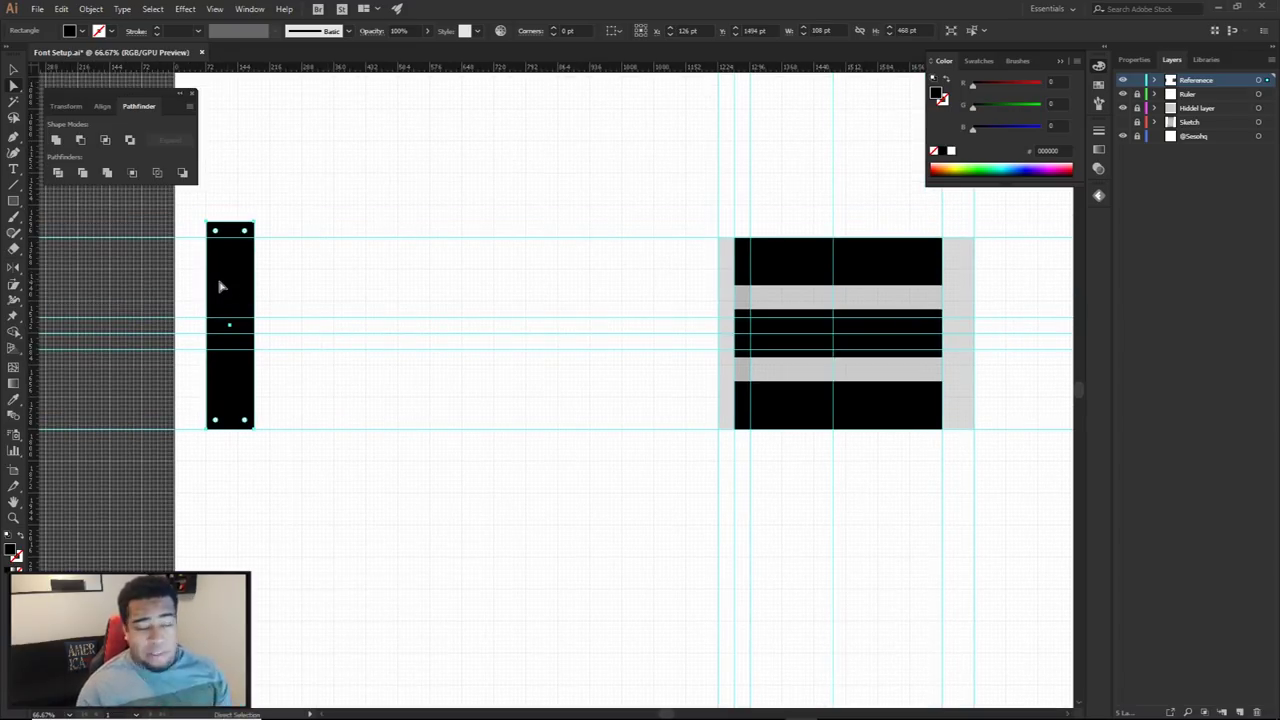
left_click(736, 219)
left_click_drag(776, 225, 655, 205)
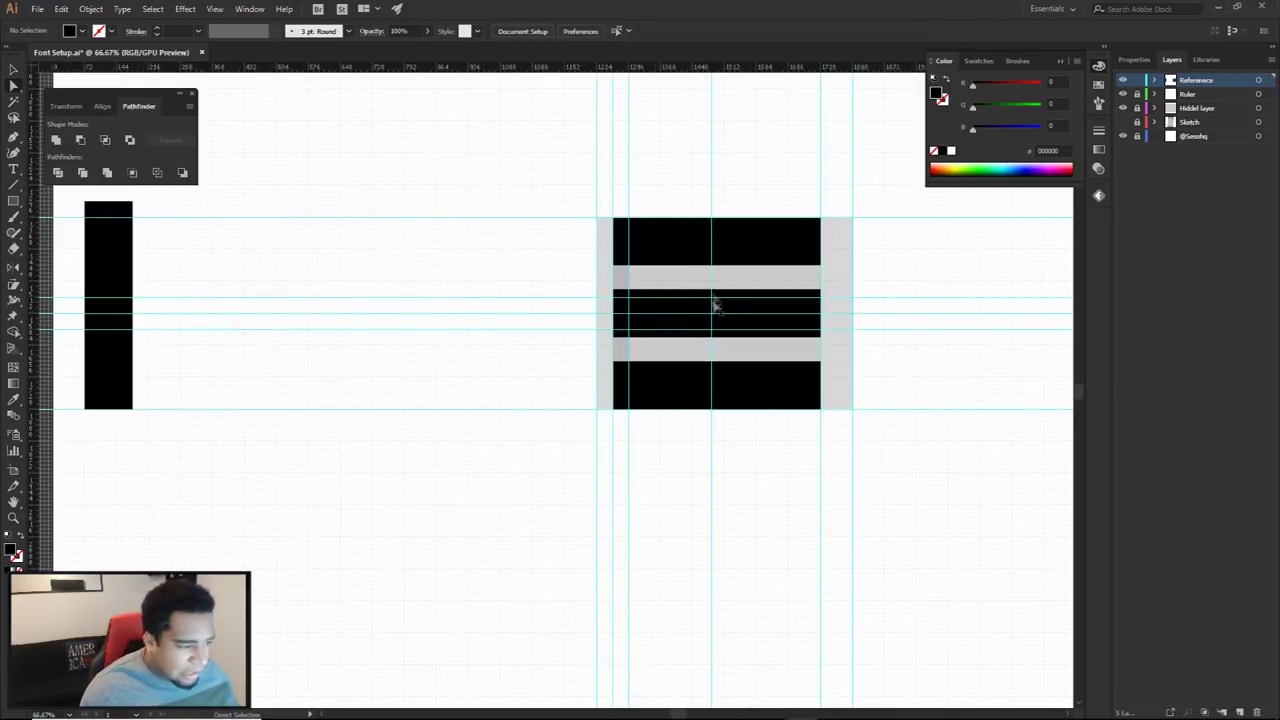
Check the sketch, then copy the top bar and rotate the copy 45° into a diagonal across the letter's left side
left_click(1123, 121)
scroll(698, 280, "up", 3)
scroll(480, 155, "down", 2)
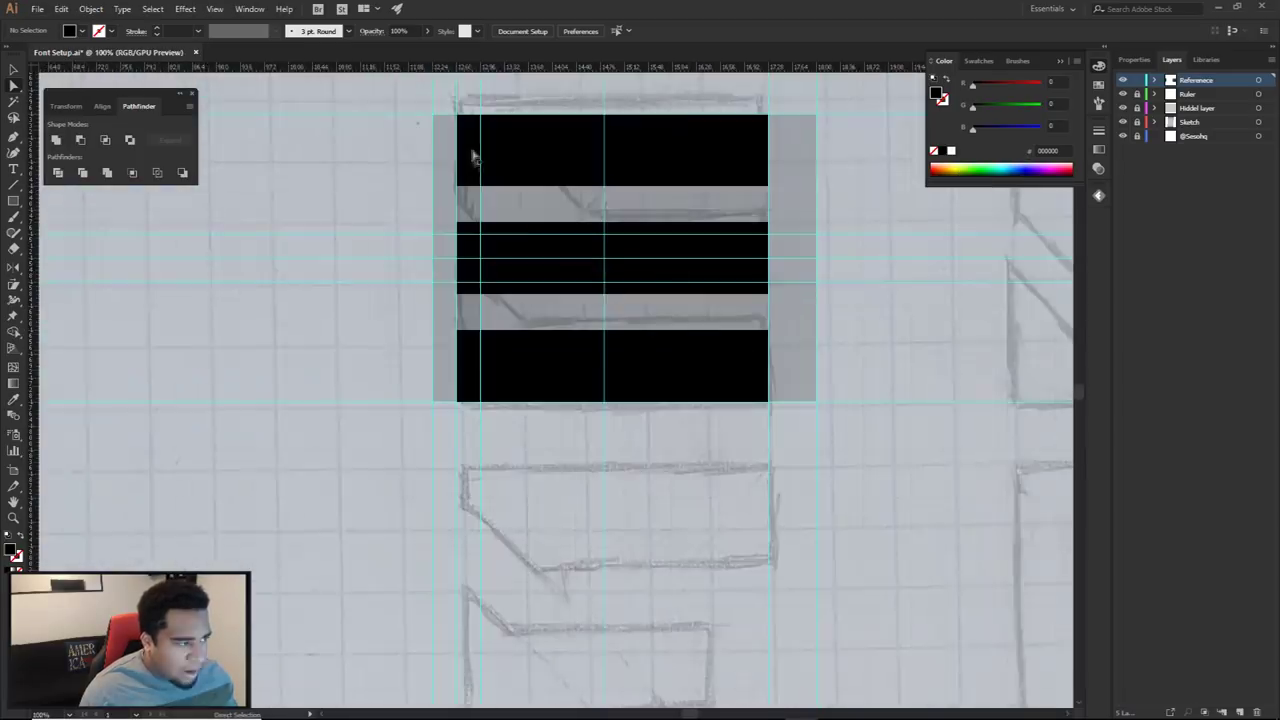
left_click_drag(554, 229, 738, 294)
left_click_drag(838, 218, 394, 310)
left_click(1123, 121)
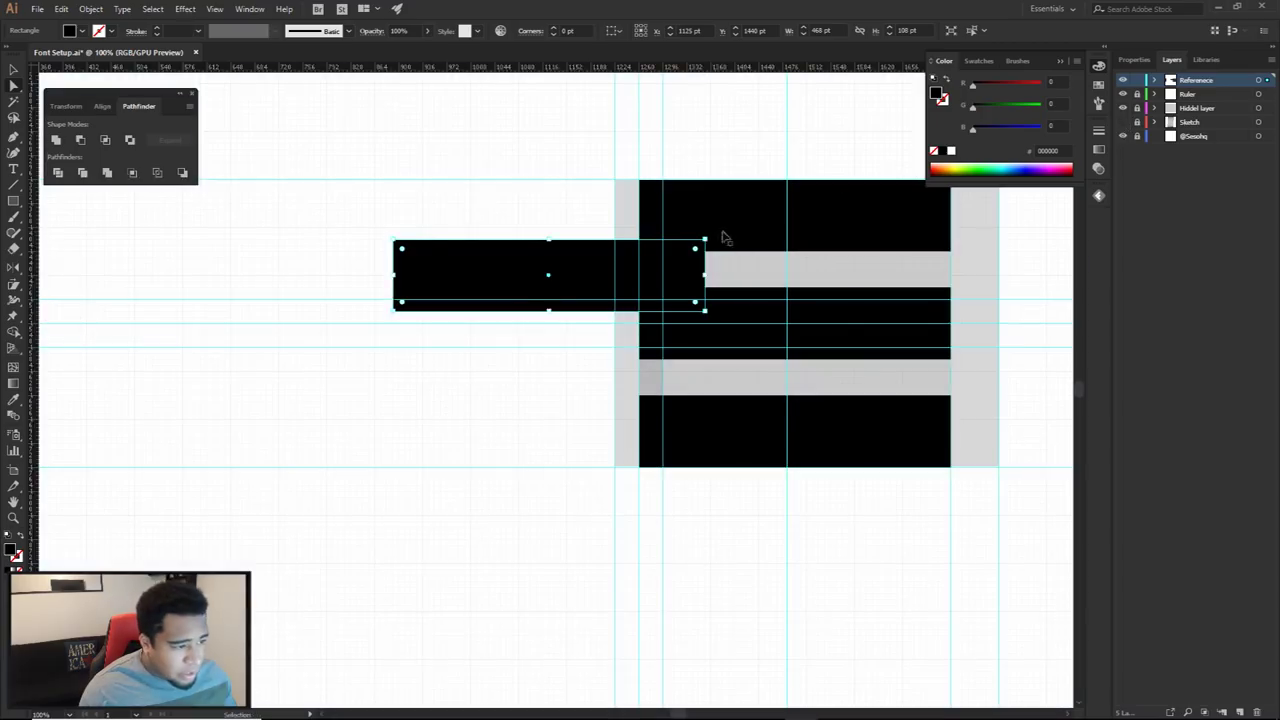
left_click_drag(707, 236, 642, 215)
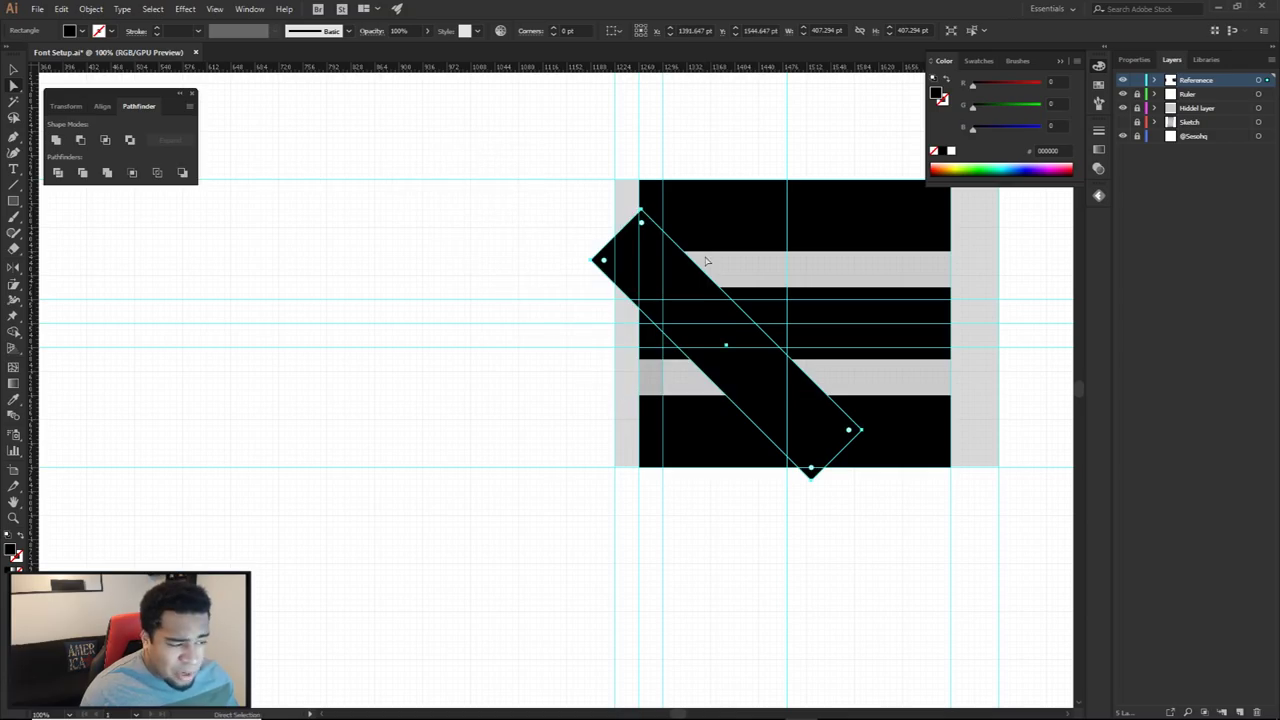
Move the diagonal bar so its top corner sits close to the vertical guide at the black bars' left edge
key("v")
left_click_drag(866, 428, 868, 401)
scroll(628, 215, "up", 6)
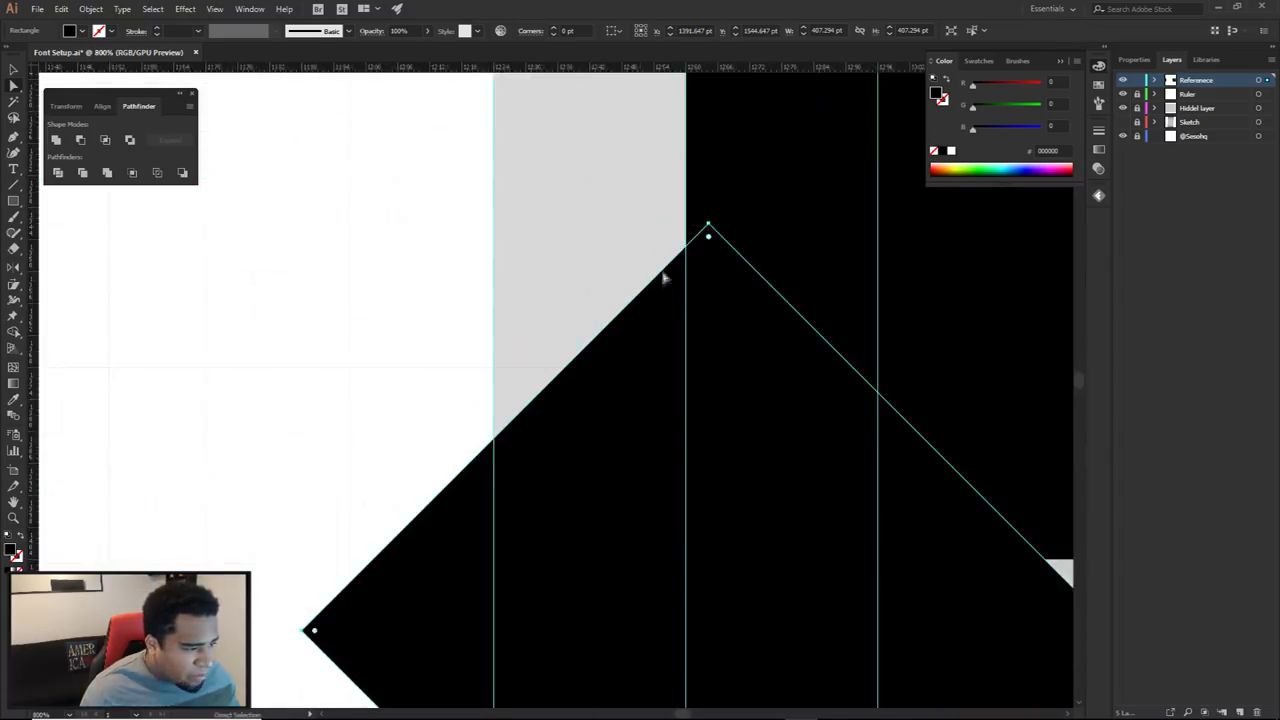
scroll(662, 270, "down", 3)
scroll(680, 257, "up", 3)
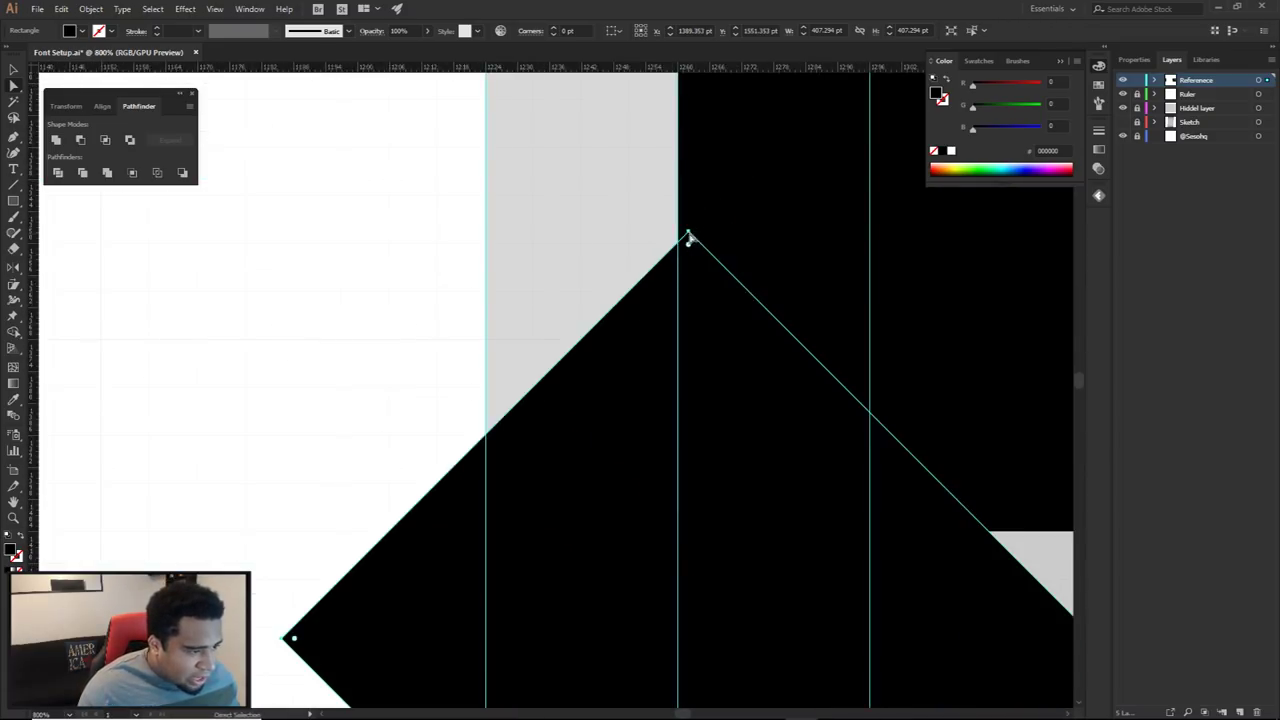
left_click_drag(671, 238, 697, 237)
scroll(683, 230, "up", 3)
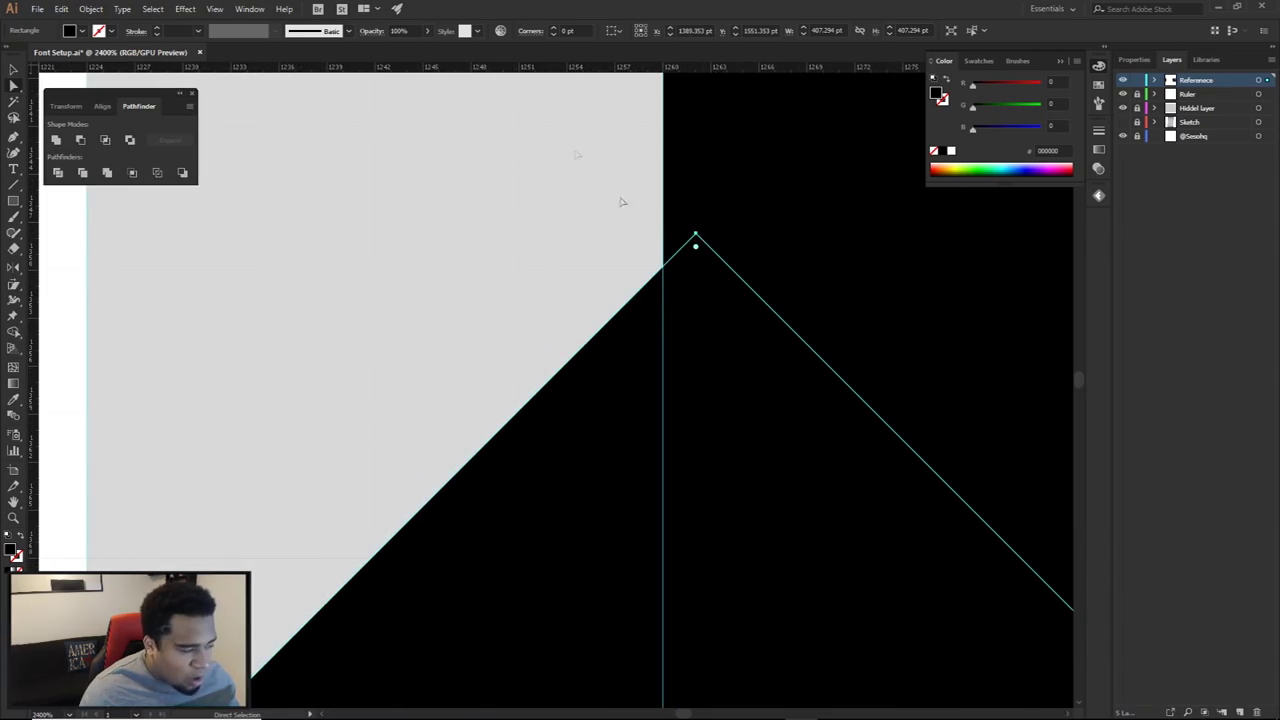
Turn off Snap to Grid, turn on Snap to Pixel and move the diagonal bar's top corner towards the vertical guide
left_click(216, 12)
left_click(255, 486)
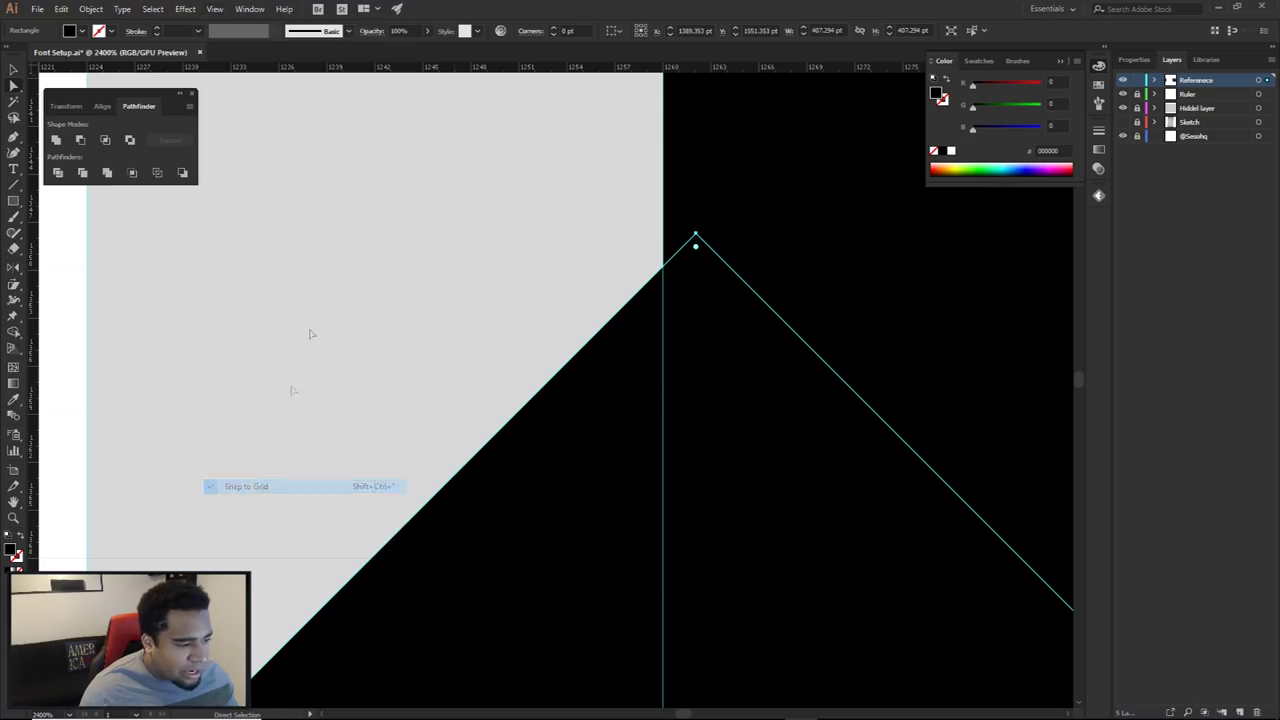
left_click(216, 9)
left_click(261, 501)
scroll(670, 220, "up", 2)
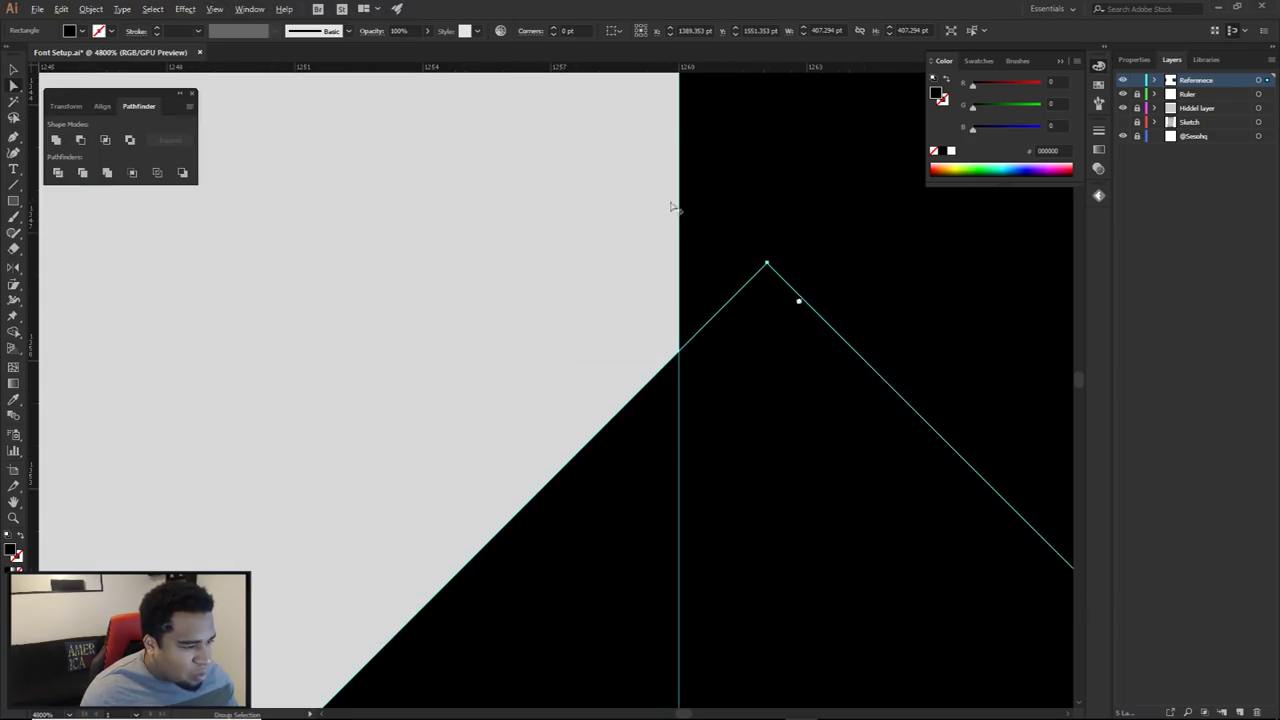
left_click_drag(766, 266, 680, 268)
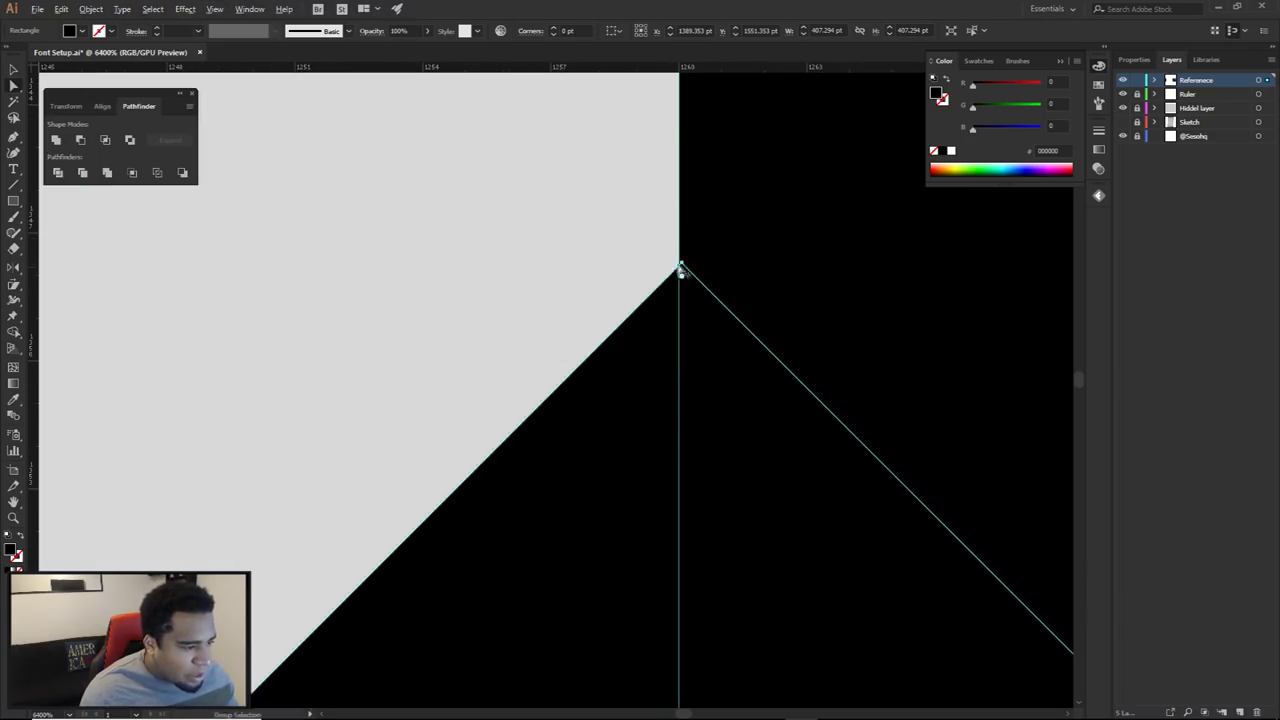
scroll(680, 268, "up", 5)
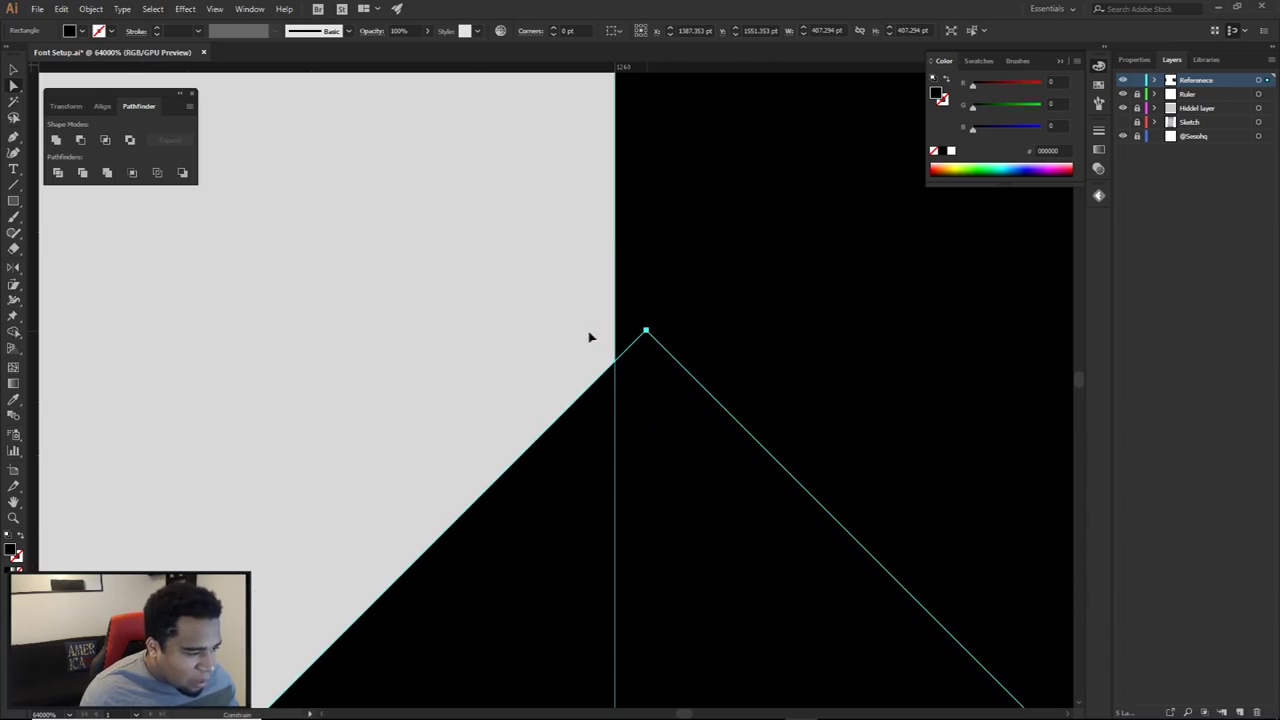
left_click_drag(562, 334, 648, 343)
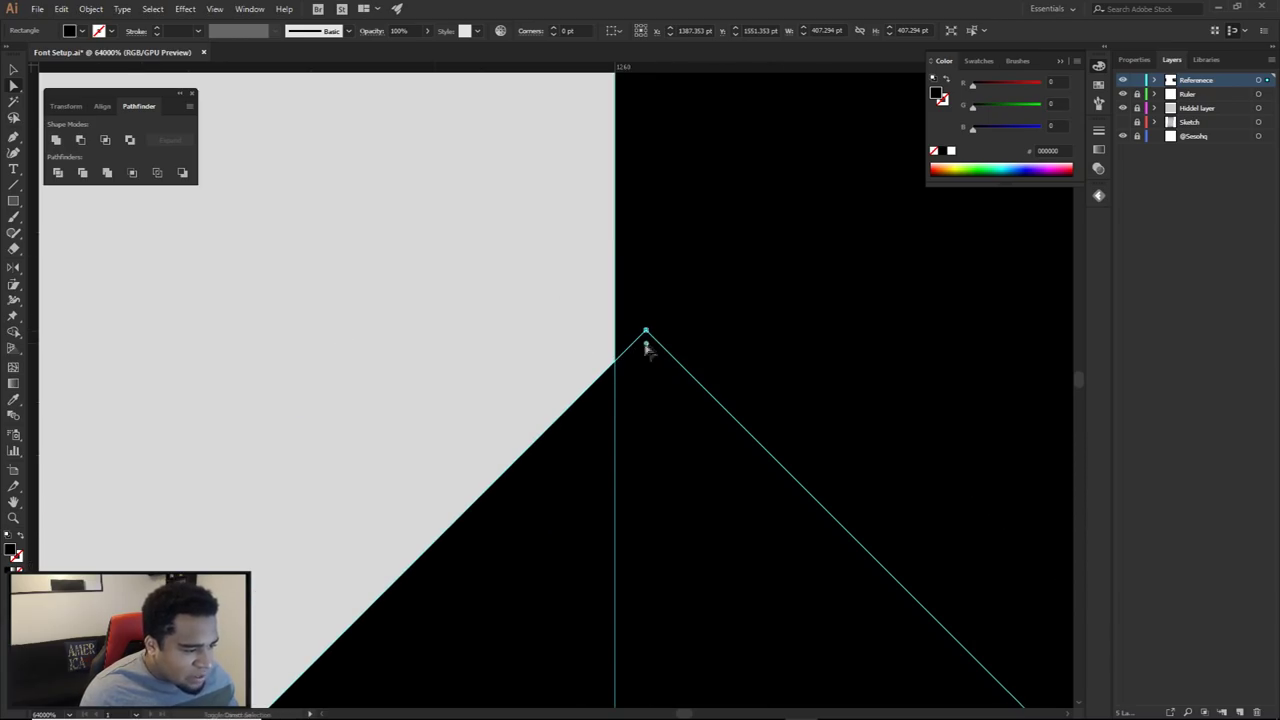
Turn off Snap to Pixel and place the diagonal bar's top corner exactly on the vertical guide
left_click(214, 8)
left_click(245, 500)
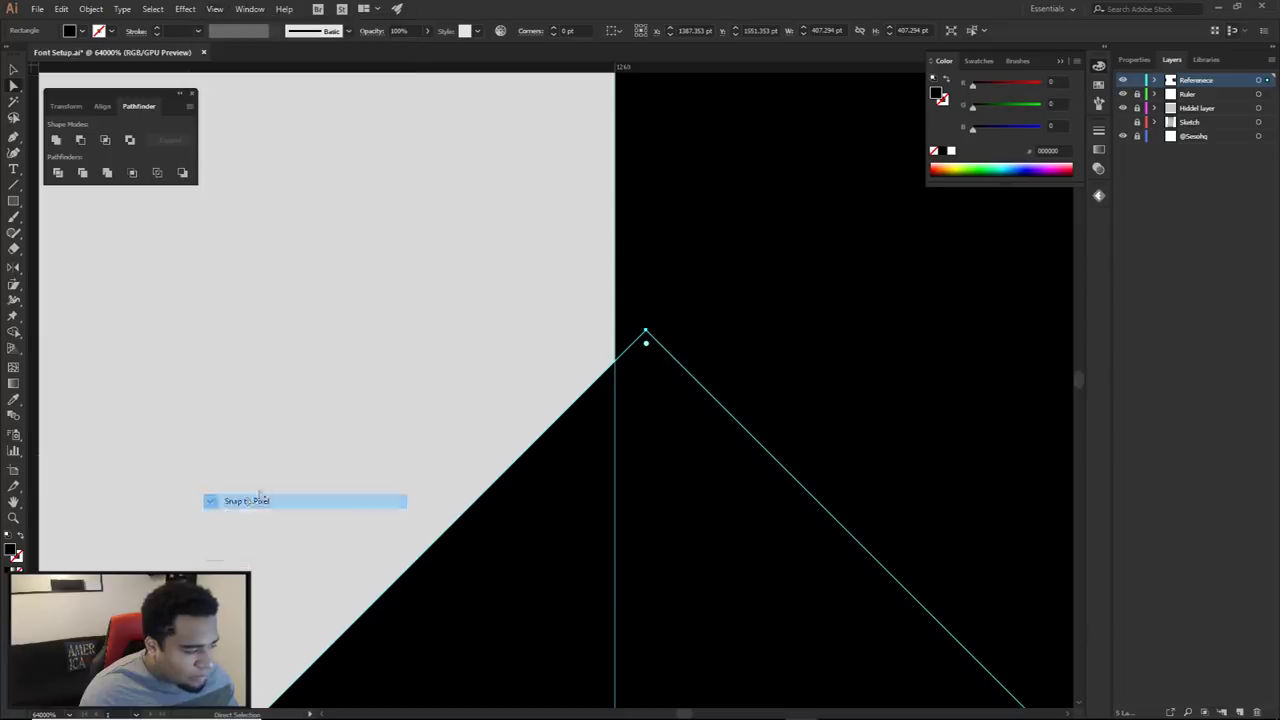
left_click_drag(645, 331, 615, 331)
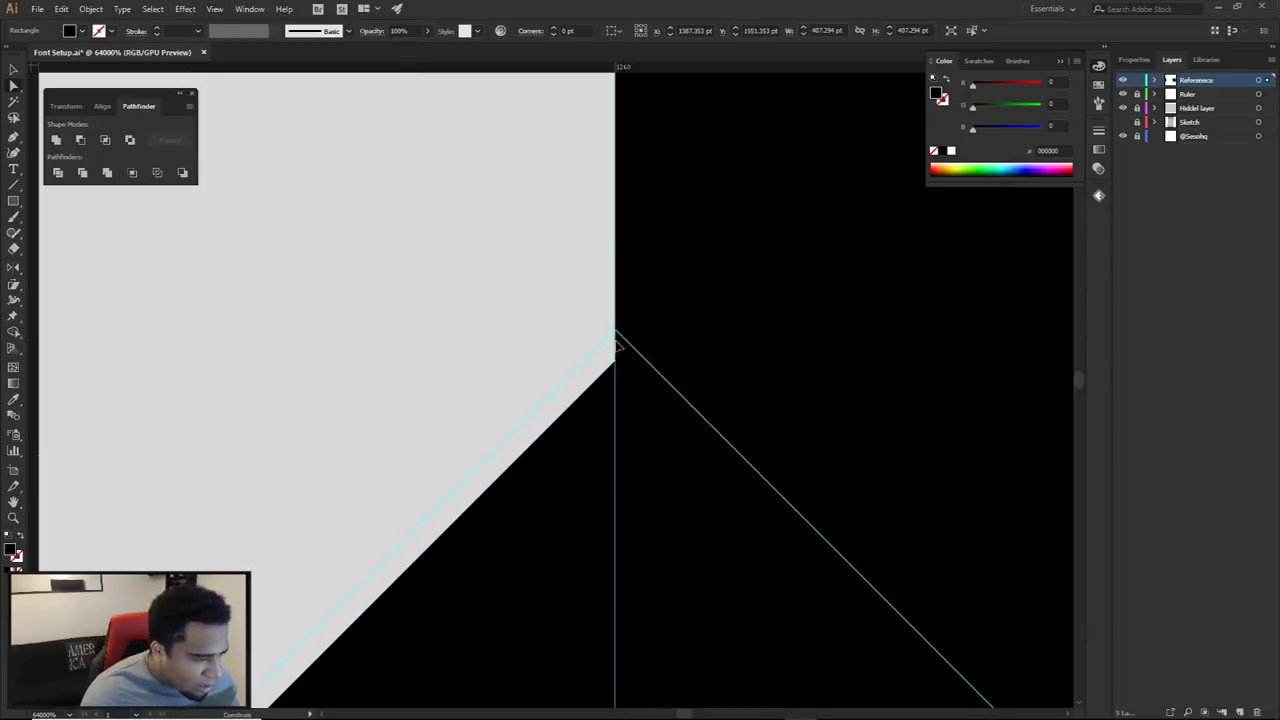
scroll(620, 340, "down", 4)
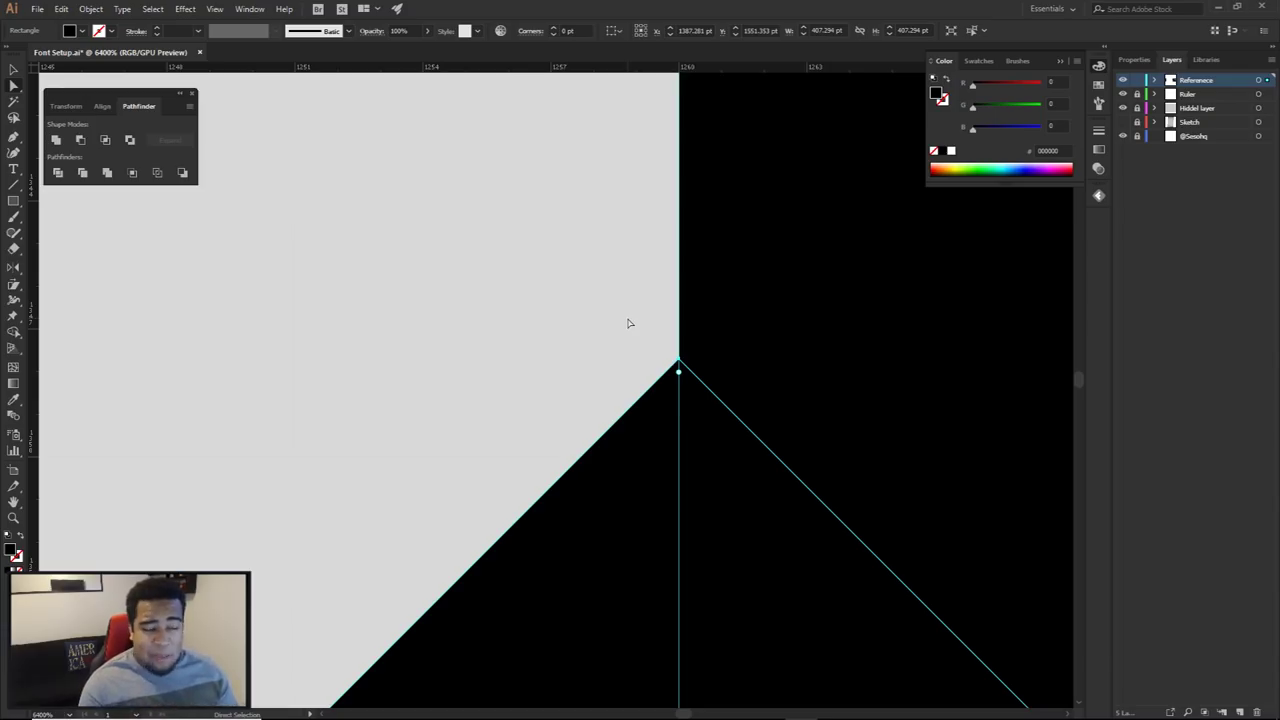
scroll(625, 326, "down", 6)
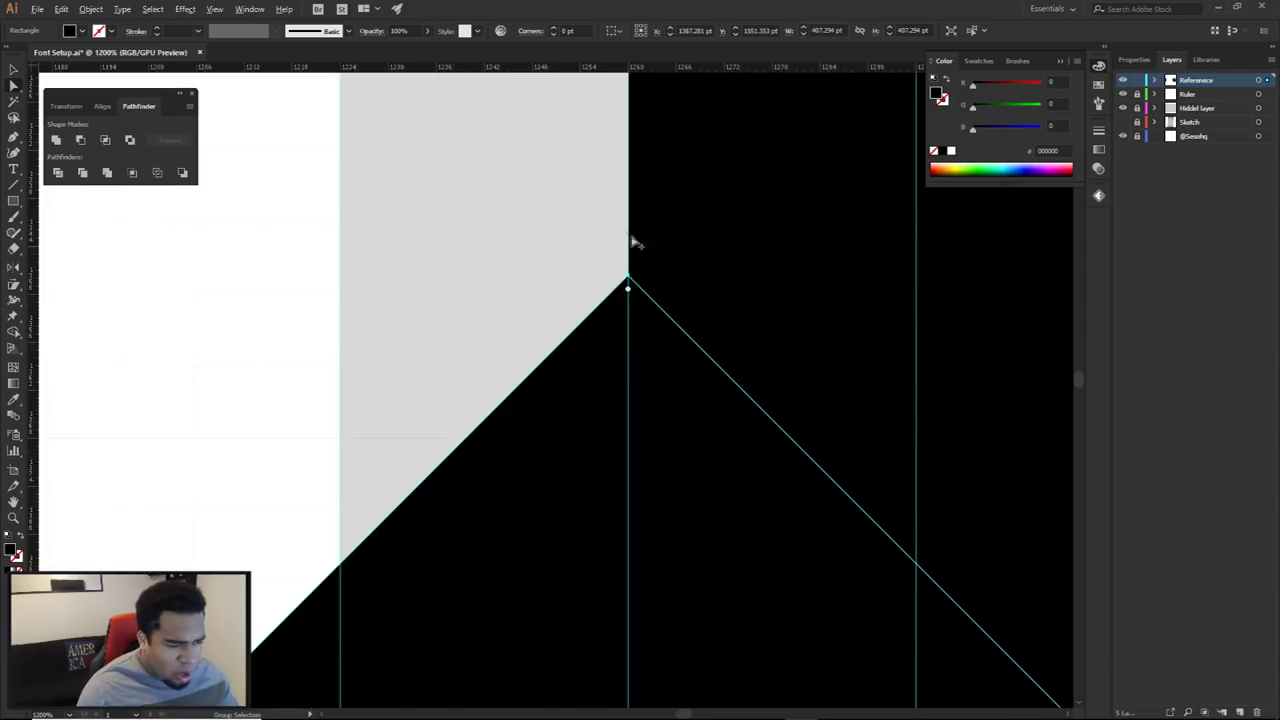
scroll(912, 231, "up", 2)
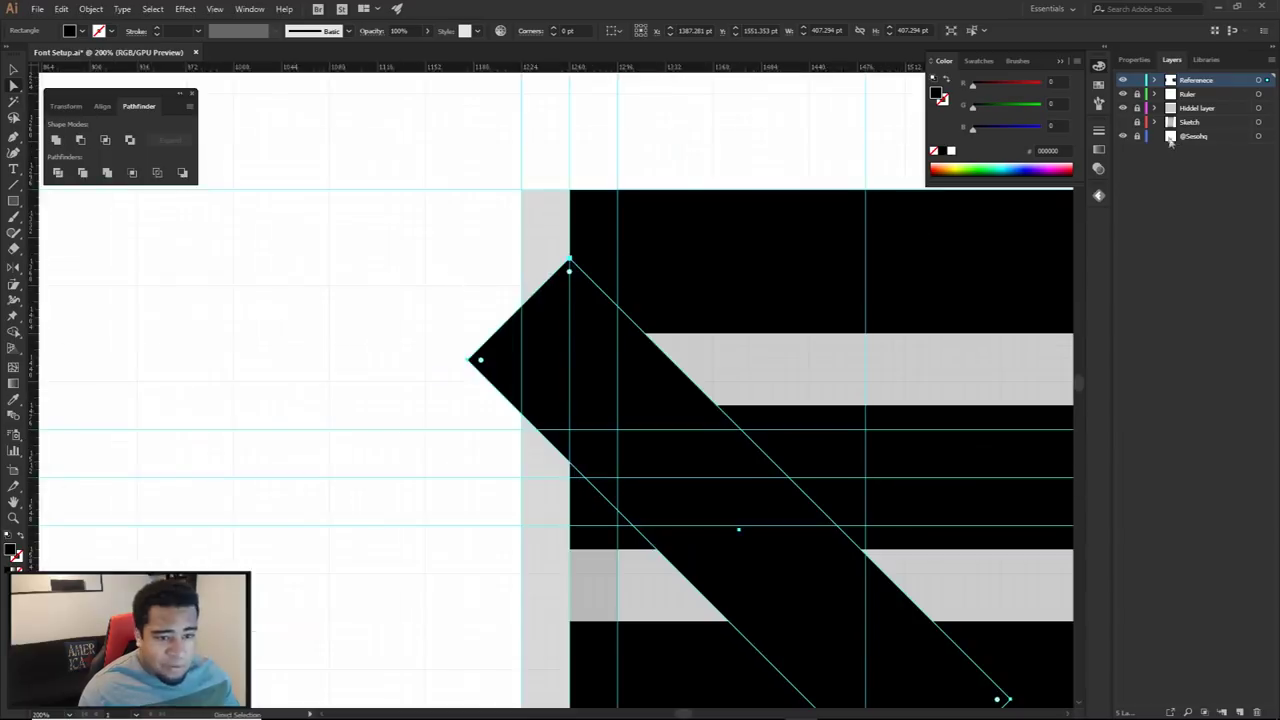
Show the Sketch layer again to compare the diagonal bar with the drawn letter
left_click(1122, 121)
left_click(1122, 121)
left_click(1122, 121)
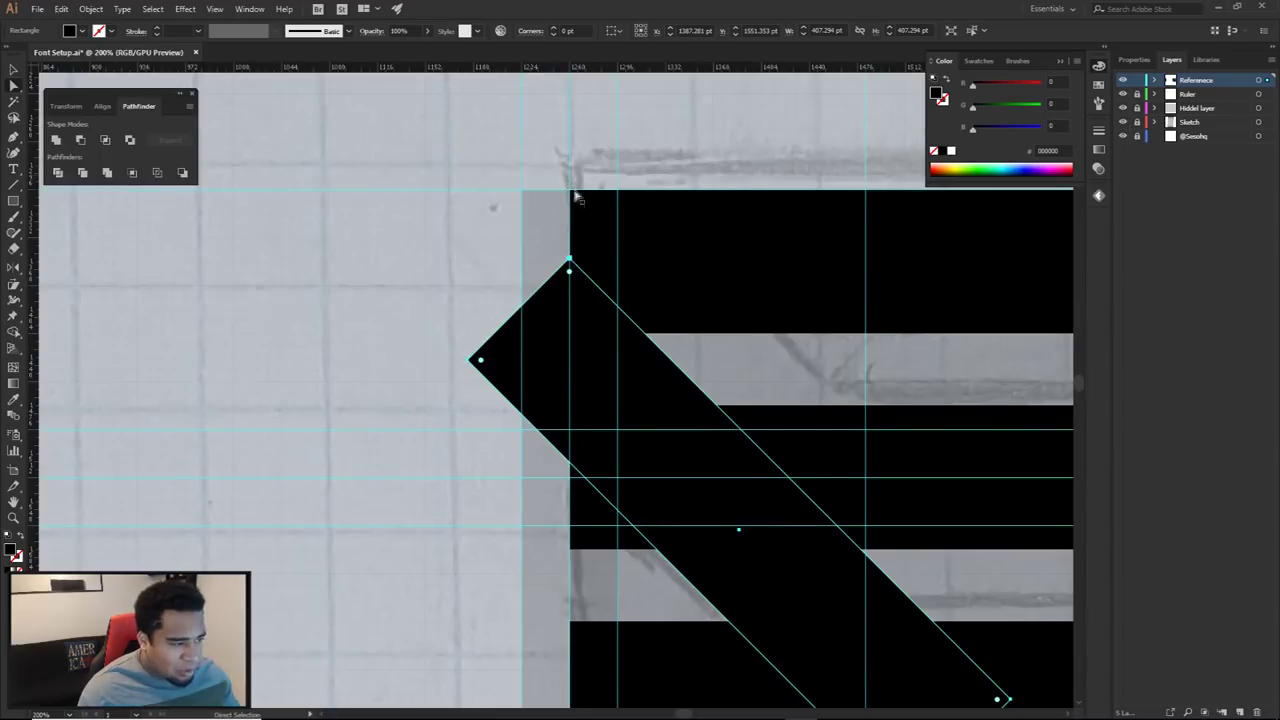
left_click_drag(520, 264, 580, 251)
key("m")
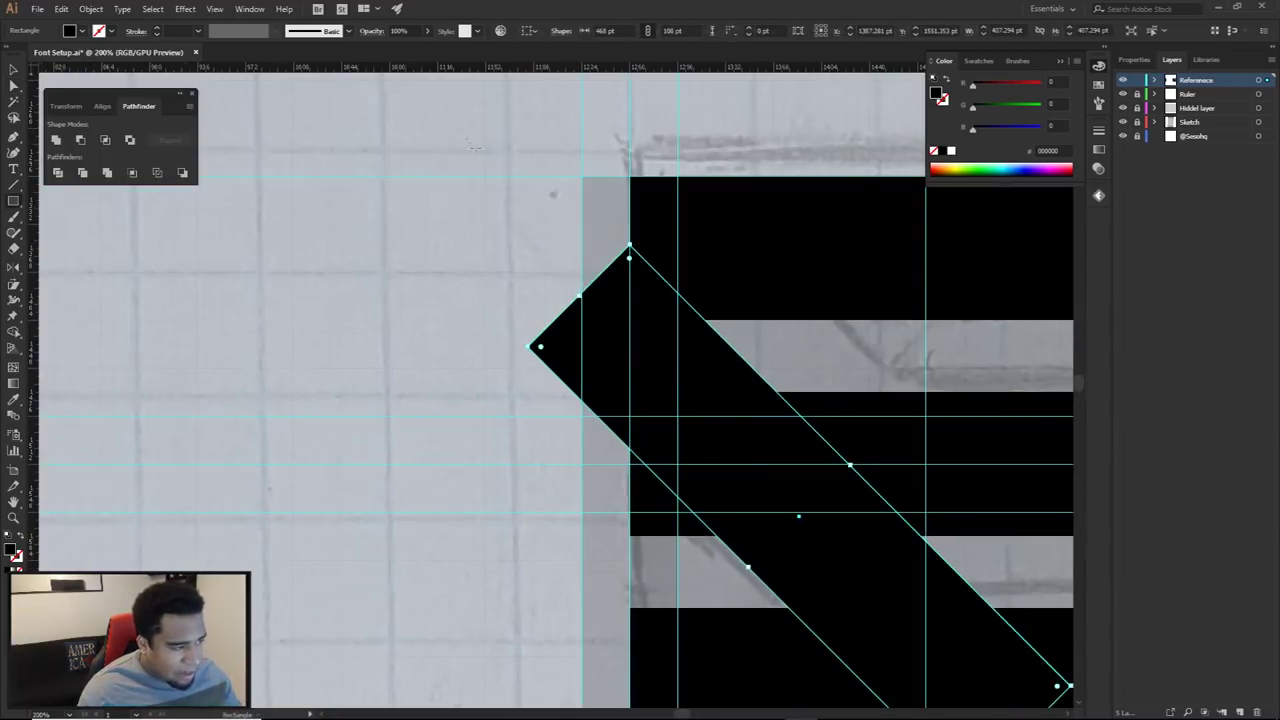
left_click_drag(454, 137, 504, 357)
key("ctrl+z")
Turn on Snap to Grid and draw a black rectangle about 189 × 315 pt against the bars' left edge, covering the diagonal's overhang
left_click(208, 8)
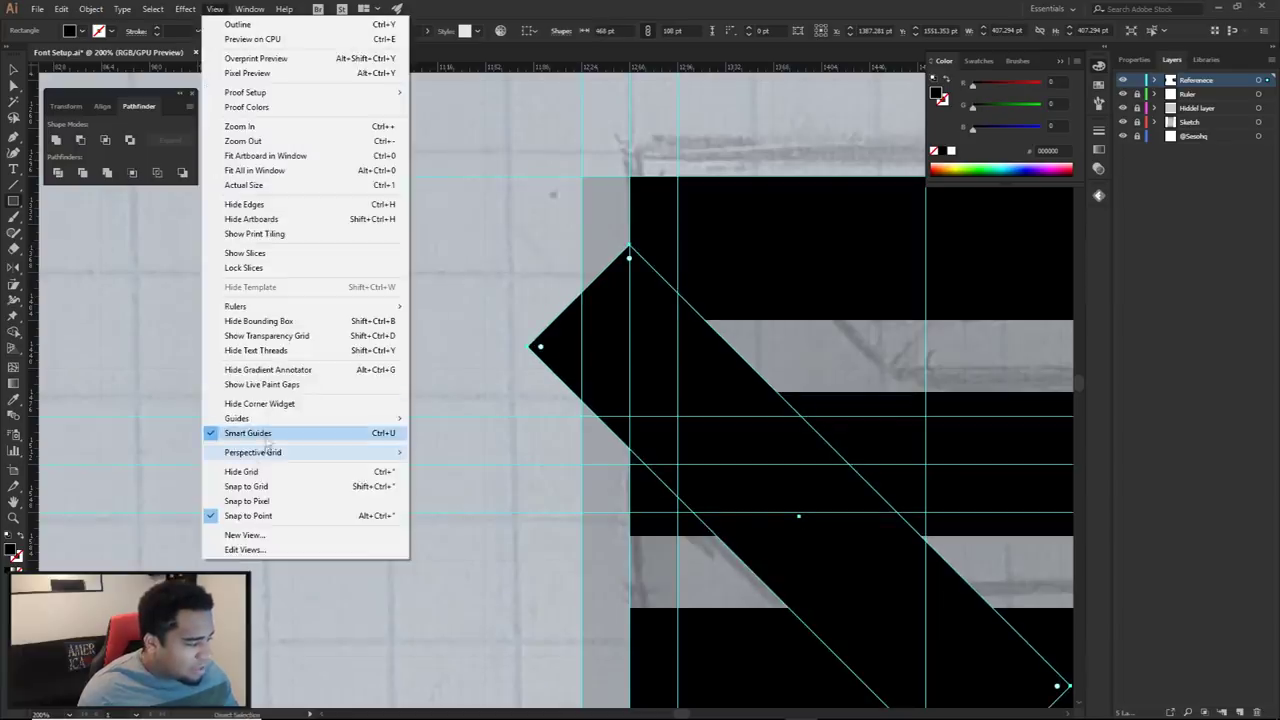
left_click(248, 486)
left_click_drag(624, 537, 629, 536)
key("a")
scroll(670, 185, "down", 4)
left_click_drag(733, 214, 683, 259)
key("a")
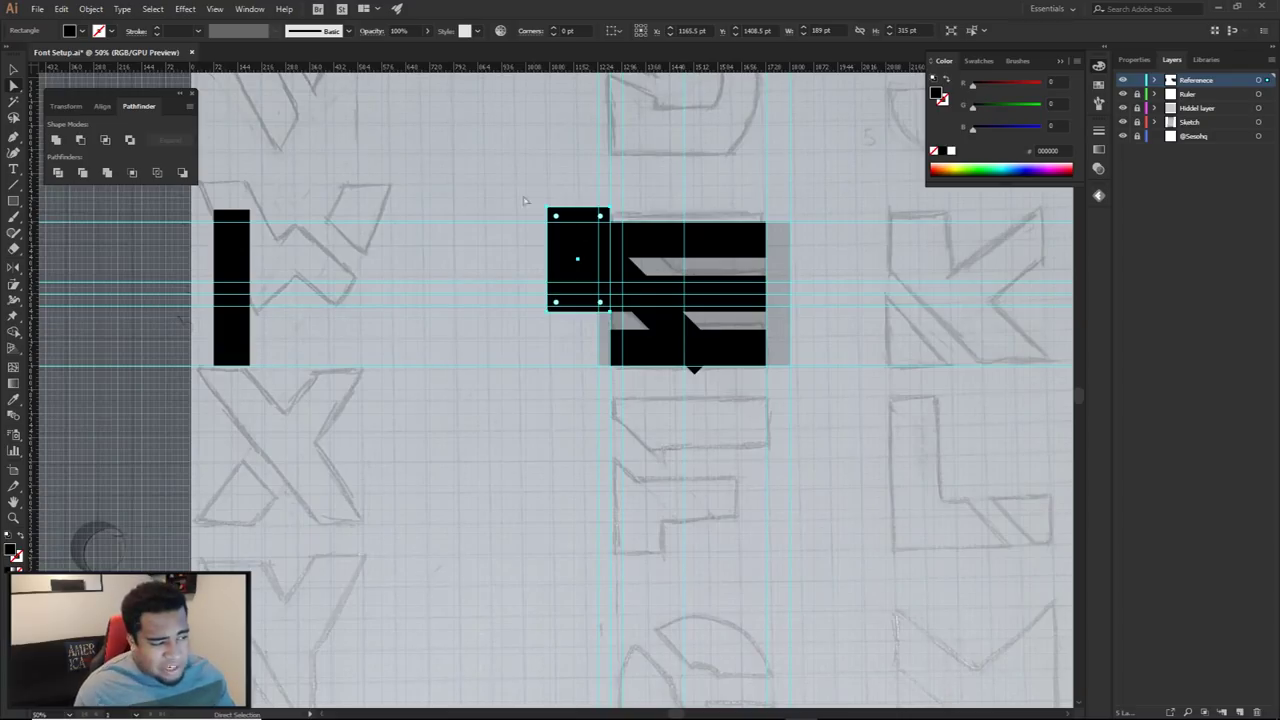
Select all the E's shapes and try splitting off the triangle where the diagonal overlaps the top bar with Shape Builder
key("ctrl+a")
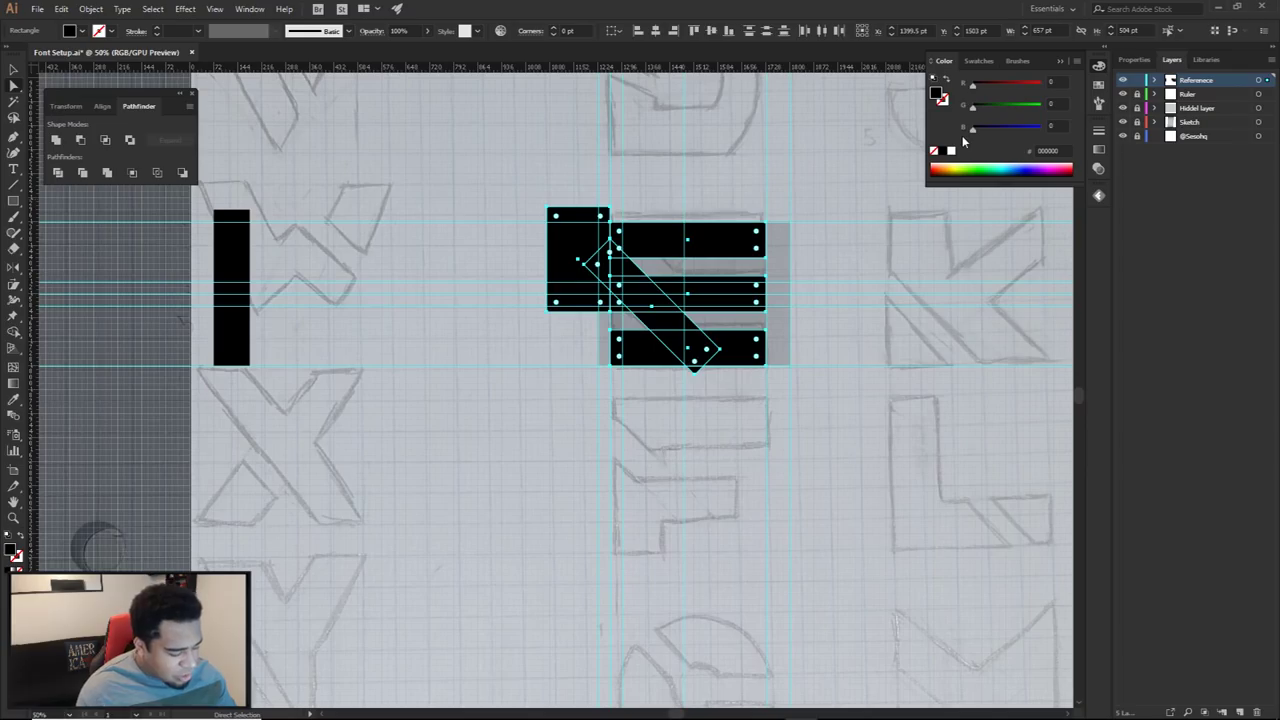
key("shift+m")
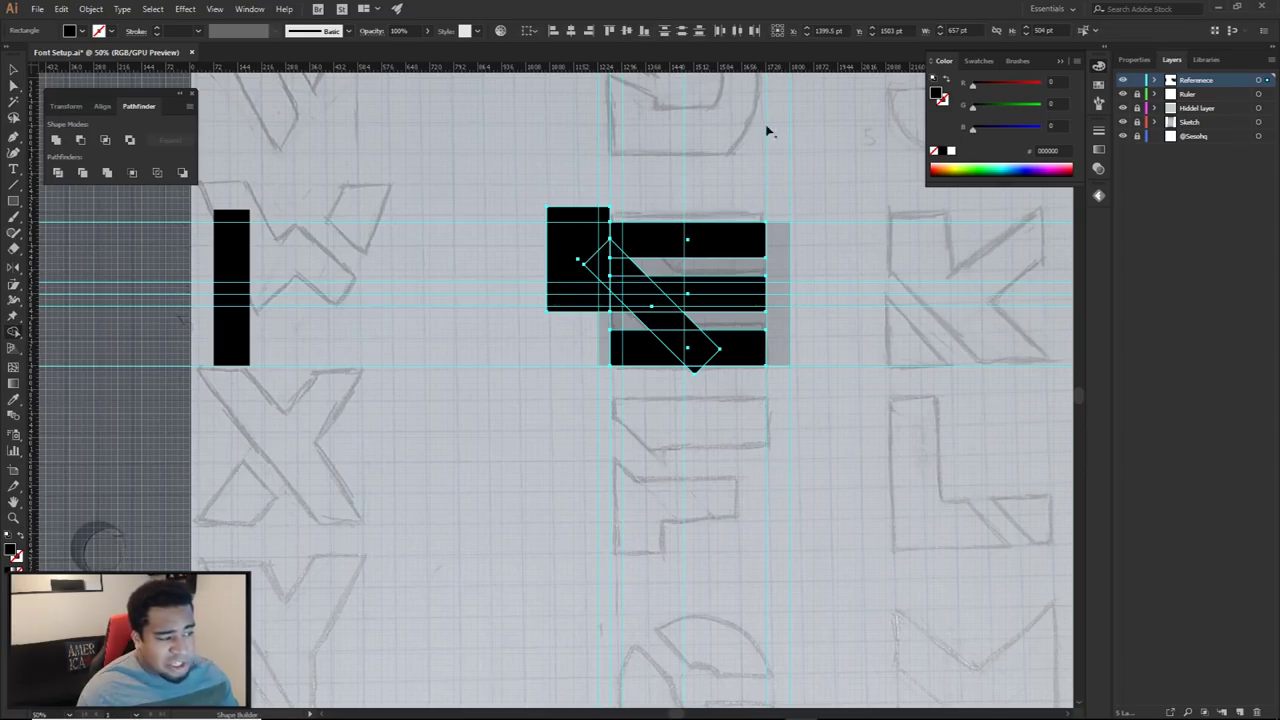
left_click_drag(16, 334, 86, 337)
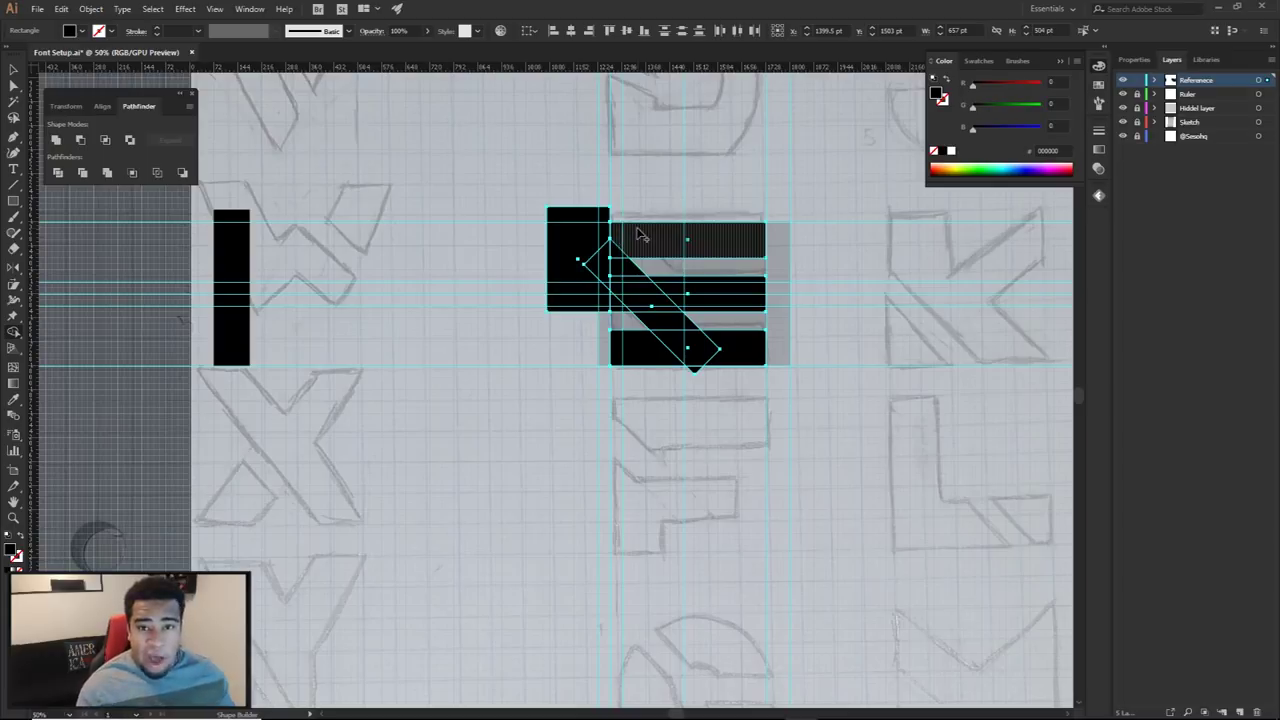
scroll(641, 233, "up", 5)
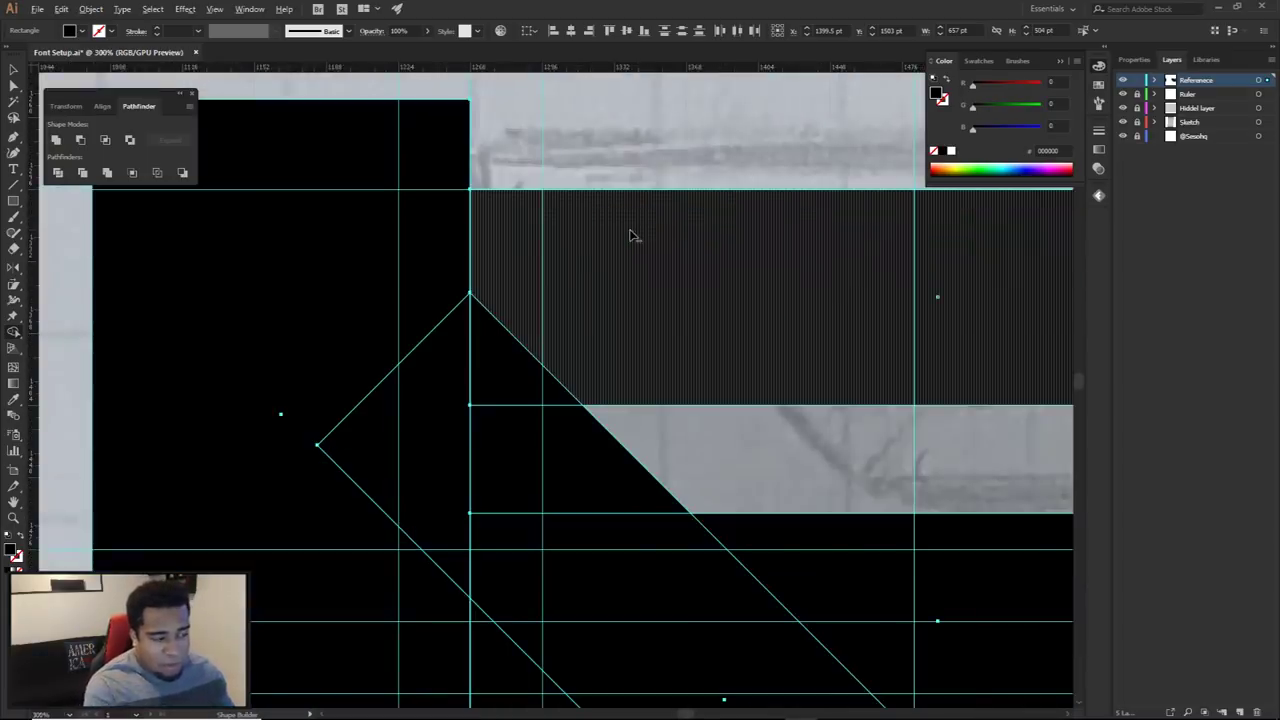
left_click(620, 224, "alt")
key("ctrl+z")
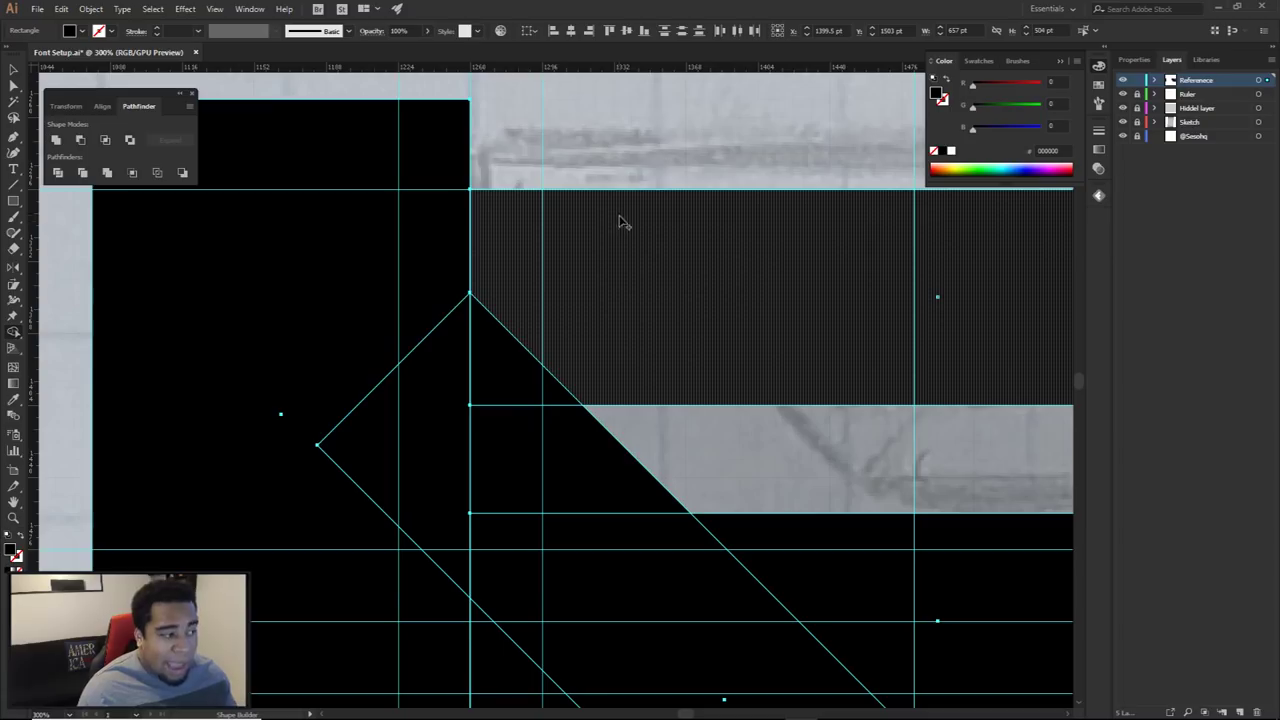
left_click(508, 372)
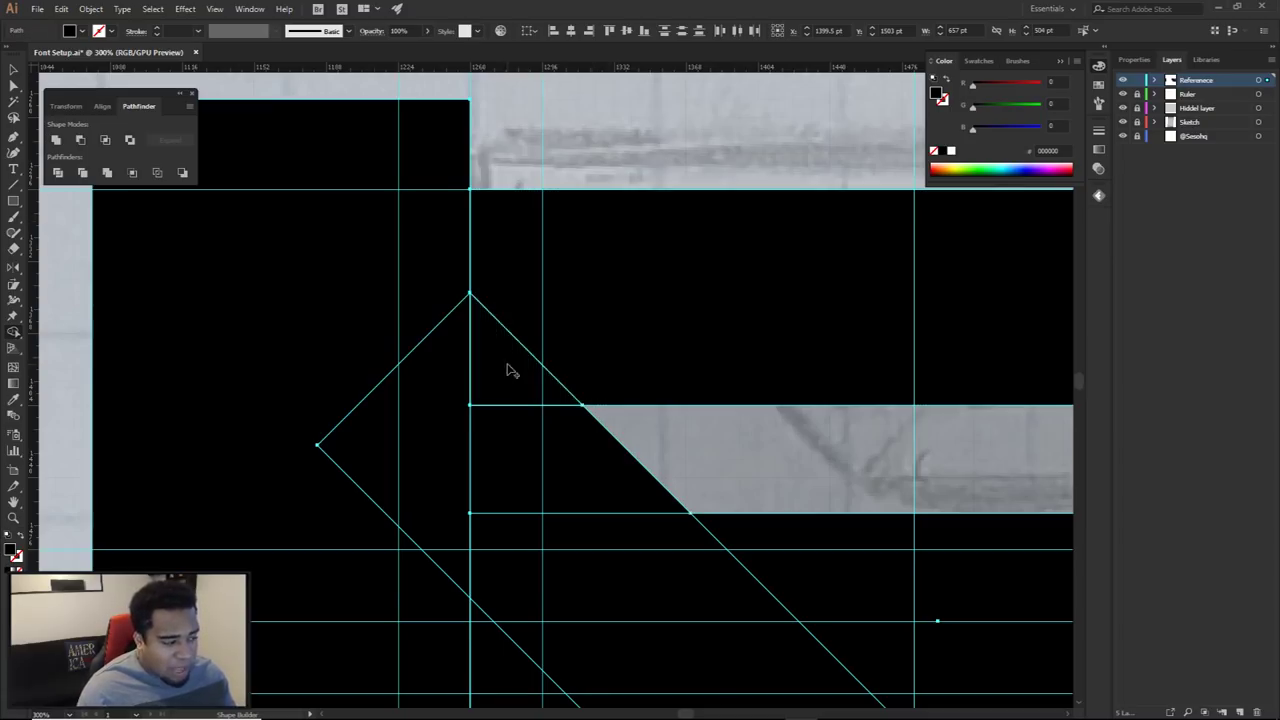
Try moving the split-off triangle out of the top bar, and undo both the move and the split
key("a")
left_click(671, 421)
left_click_drag(531, 347, 725, 99)
key("ctrl+z")
key("ctrl+z")
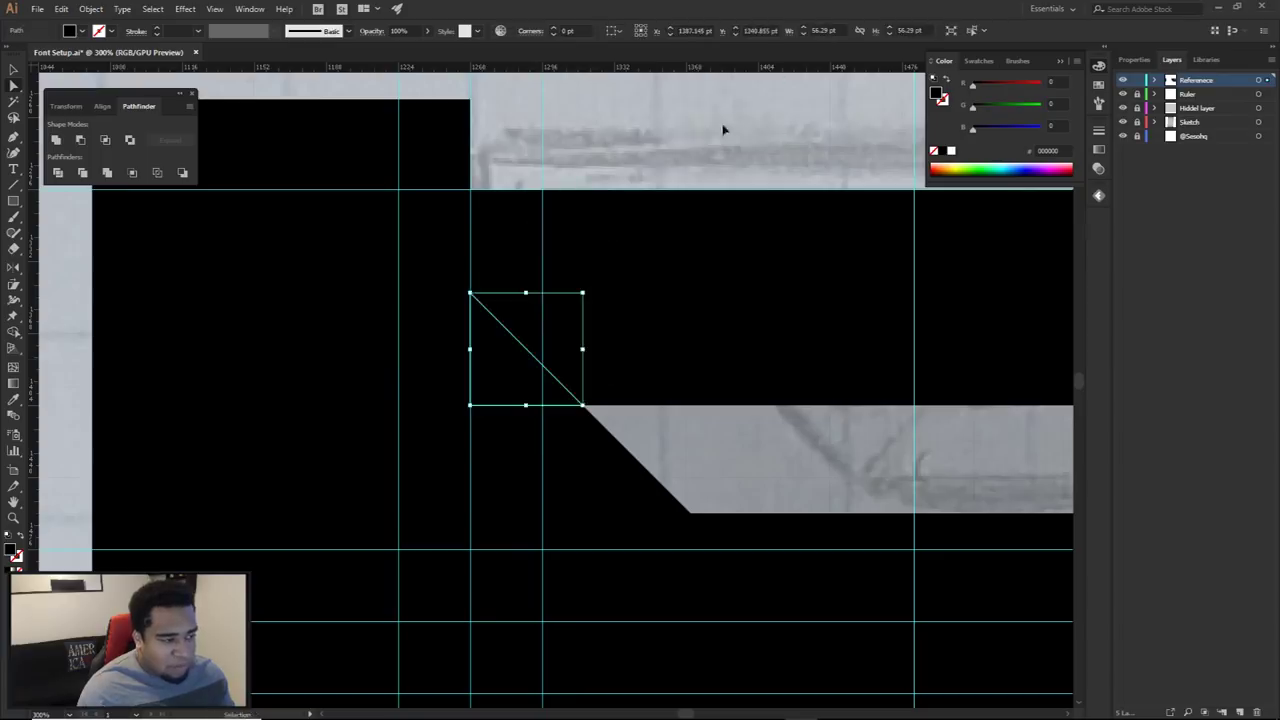
With all the shapes selected, remove the helper rectangle and the diagonal's overhang beyond the bars' left edge using Shape Builder
scroll(701, 167, "down", 3)
left_click_drag(666, 209, 706, 203)
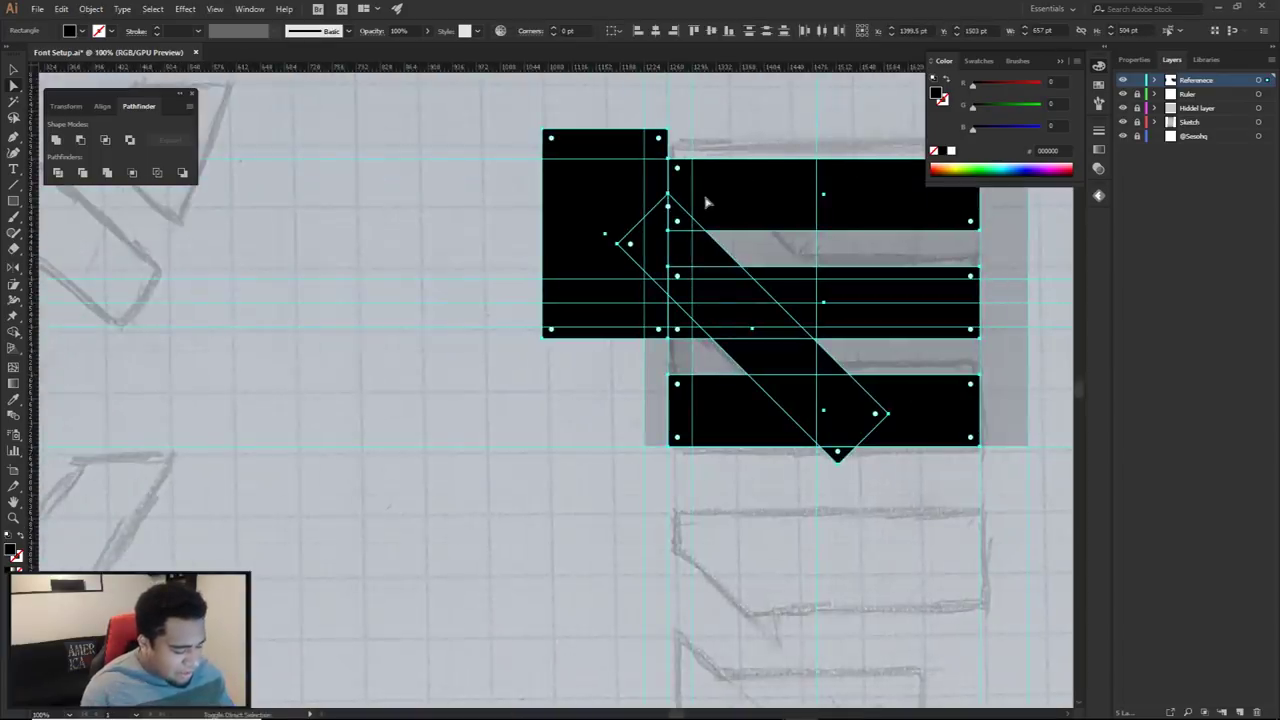
key("shift+m")
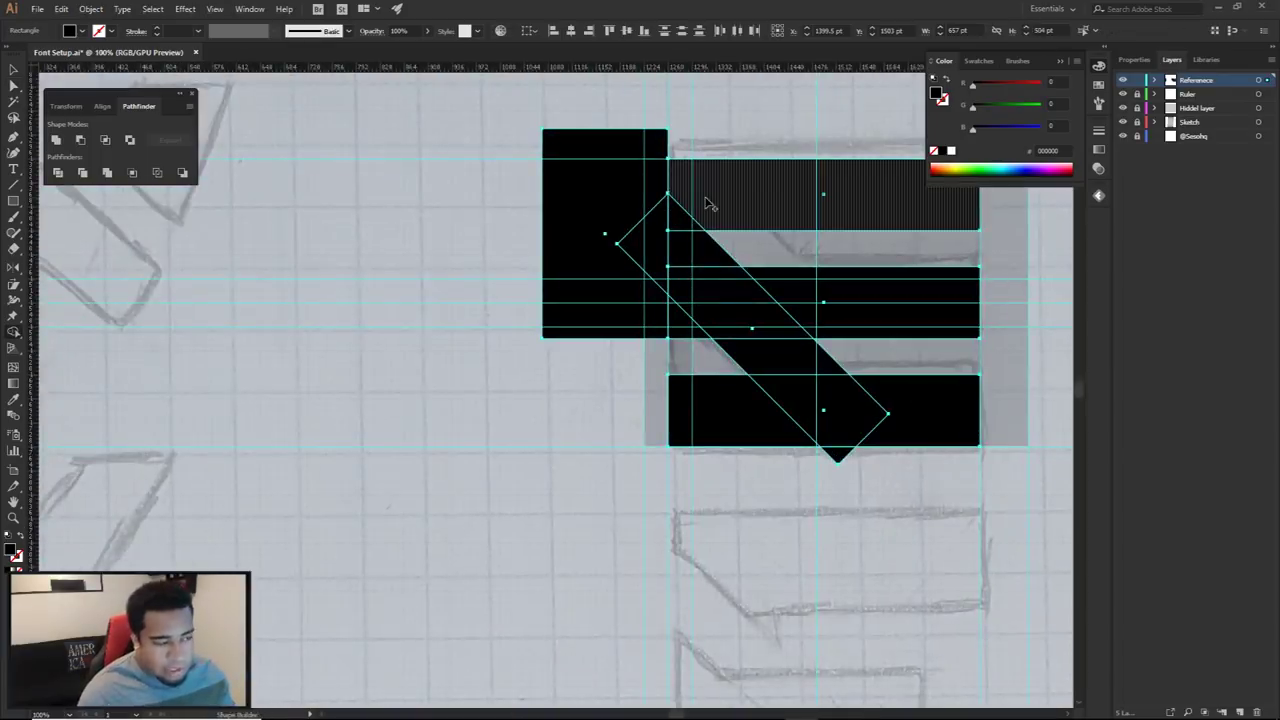
left_click(700, 206)
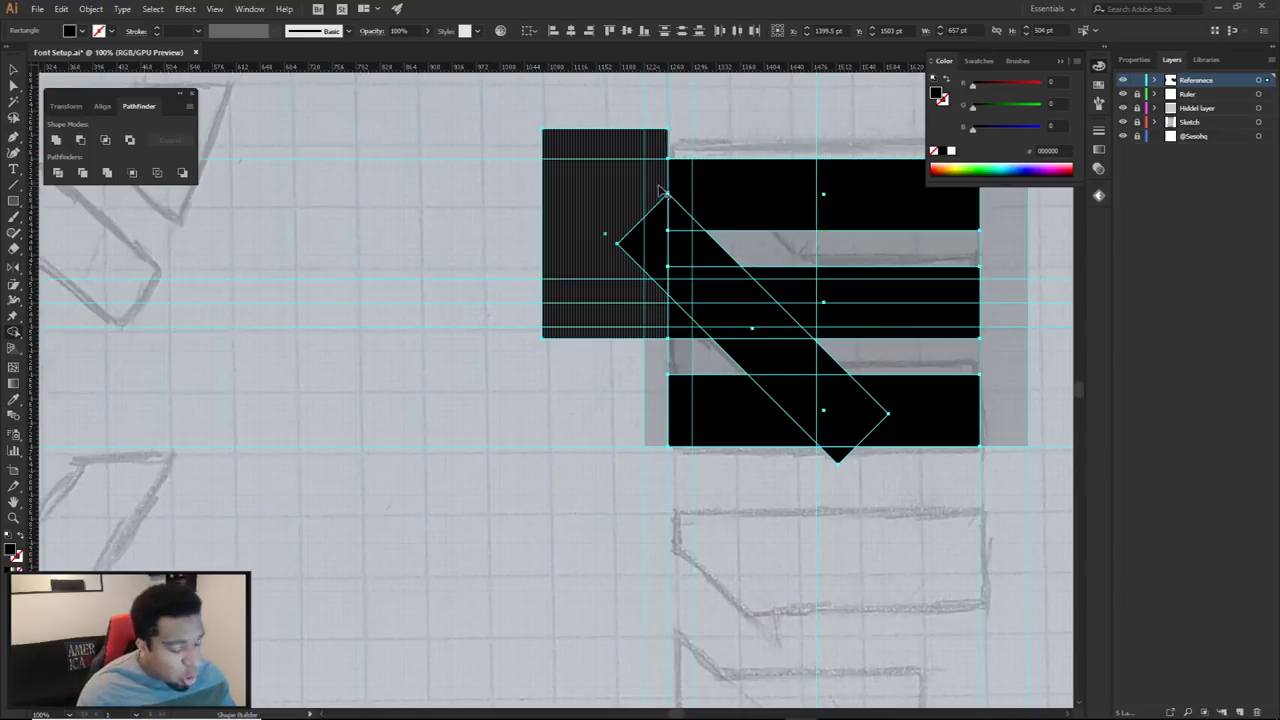
scroll(668, 188, "up", 1)
left_click(648, 325, "alt")
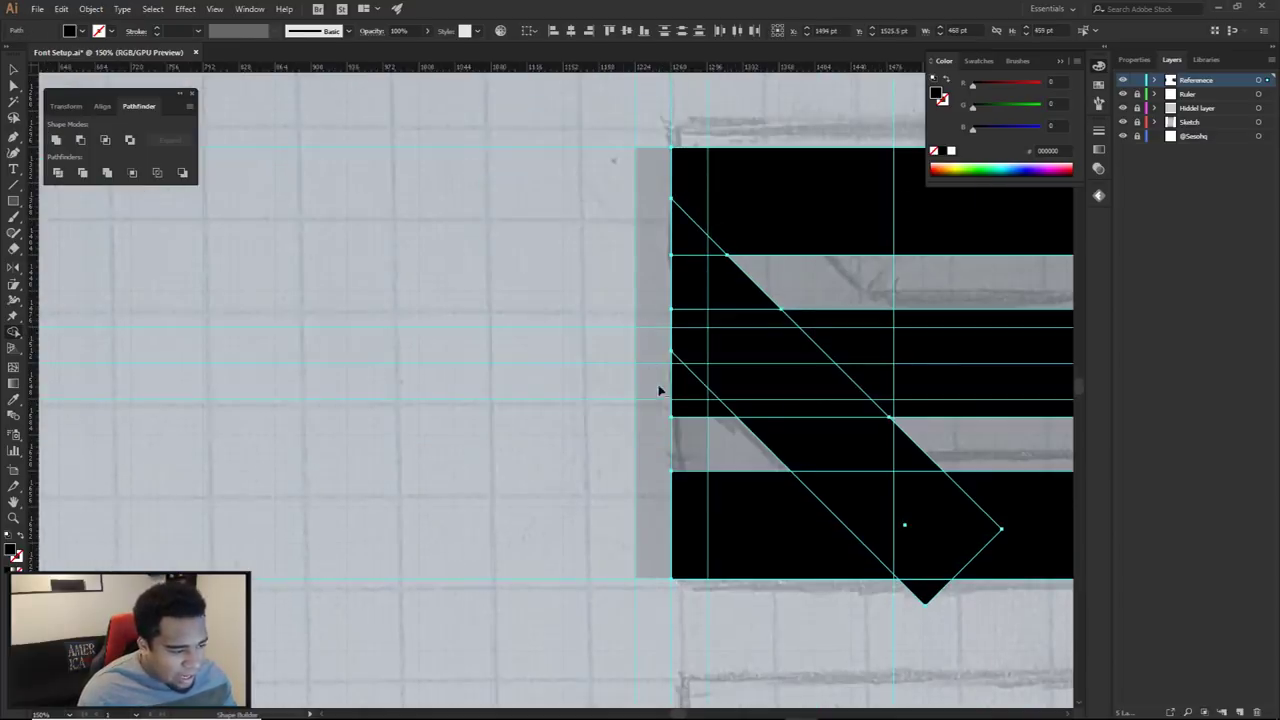
Remove the middle bar's corner below the diagonal, the diagonal piece between the lower bars and the tip below the bottom bar
left_click(694, 400, "alt")
left_click(855, 450, "alt")
left_click(923, 590, "alt")
key("a")
left_click(903, 451)
Hide and show the Sketch layer, and hide the Ruler layer to examine the E without guides
left_click(1122, 122)
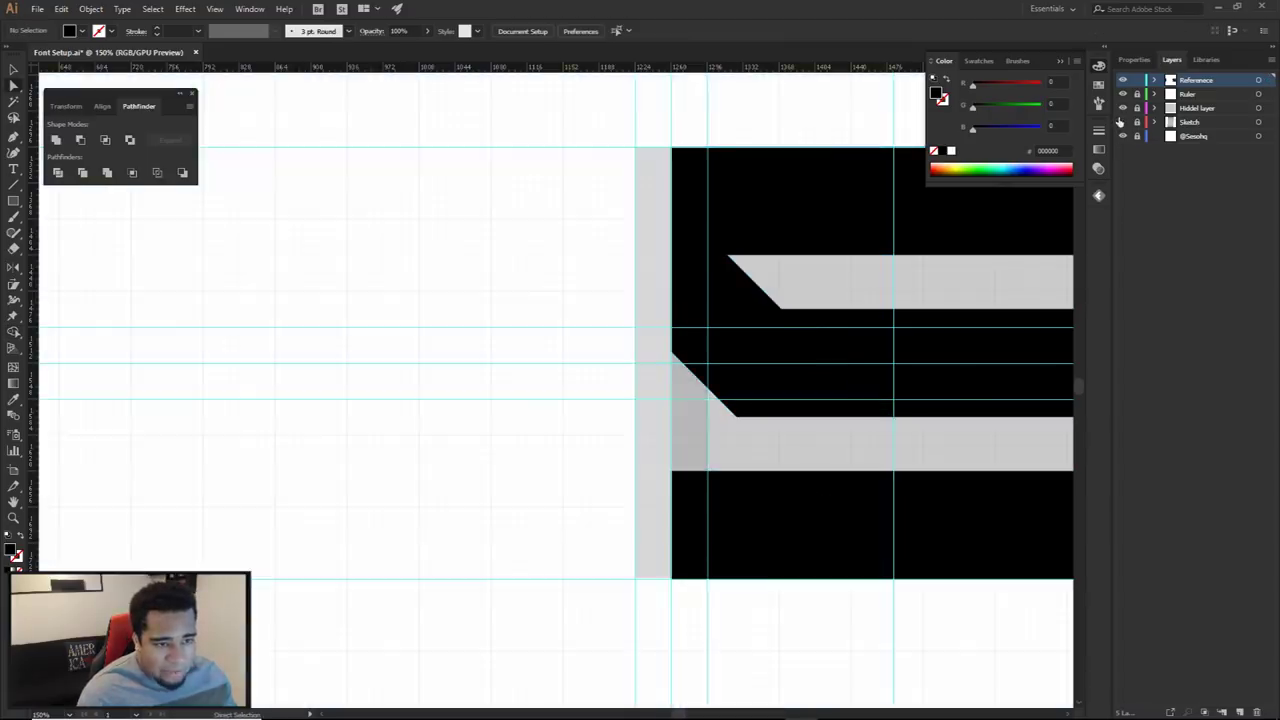
left_click(1122, 122)
scroll(1040, 200, "down", 1)
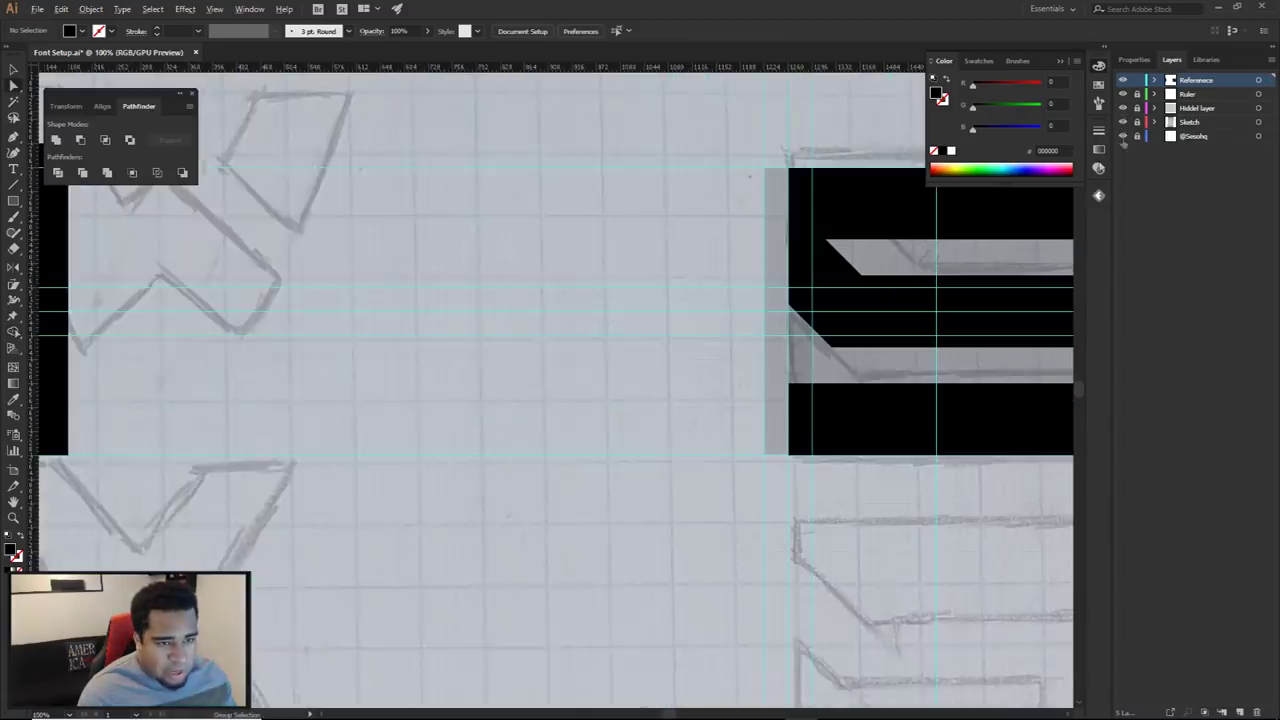
left_click(1122, 94)
left_click_drag(1008, 278, 745, 270)
scroll(763, 309, "down", 2)
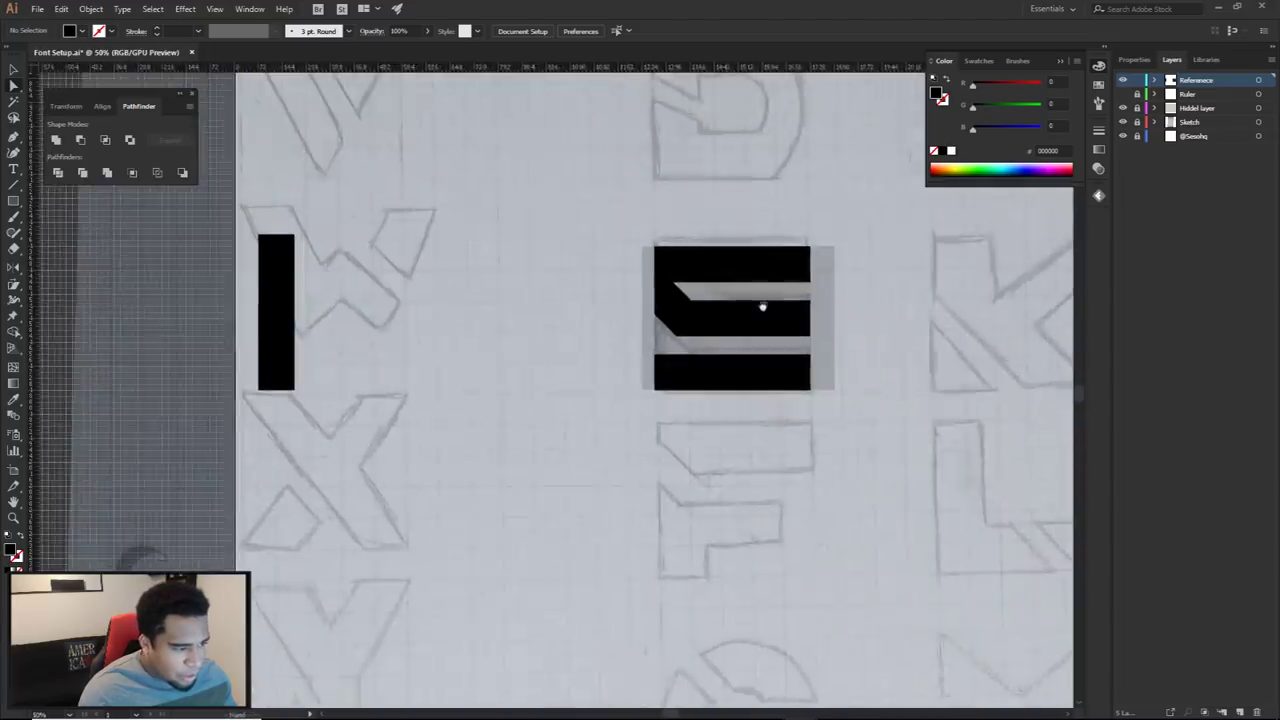
scroll(688, 336, "up", 3)
scroll(694, 332, "down", 2)
left_click_drag(733, 328, 749, 361)
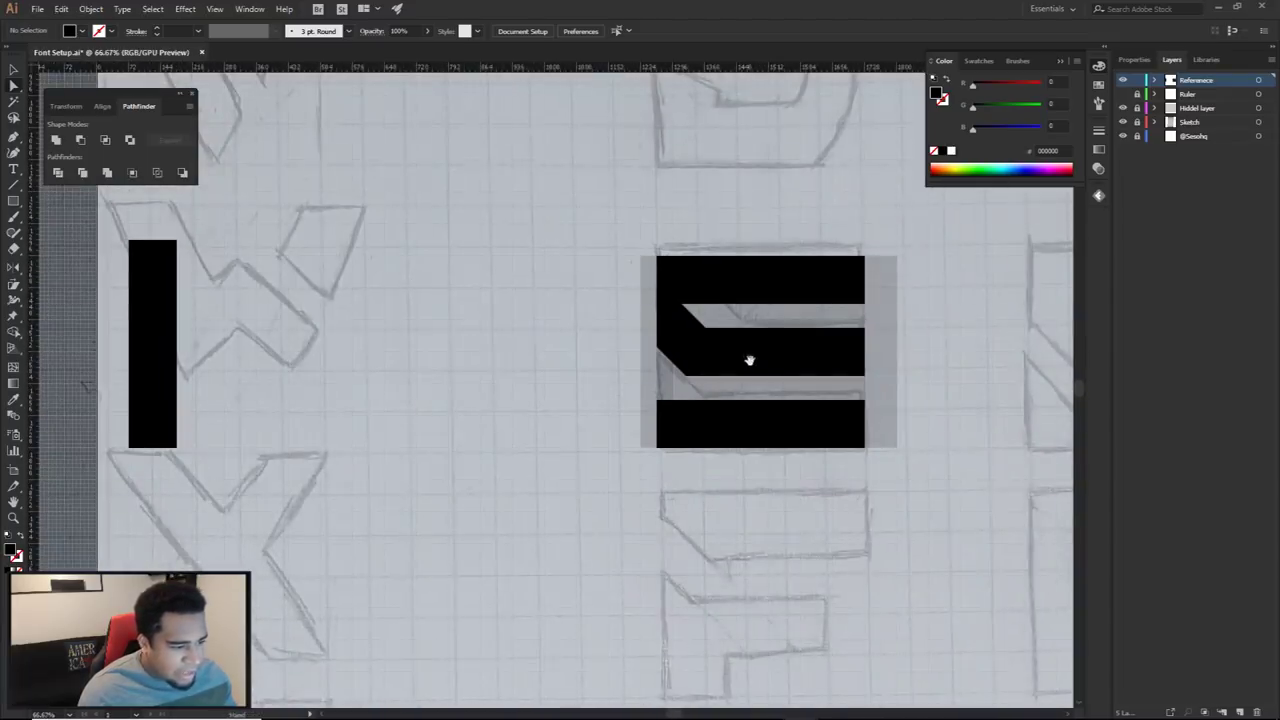
Toggle the top layer holding the black shapes off and on to compare the E with the drawn letter
left_click(1122, 81)
left_click(1122, 81)
left_click(1122, 81)
left_click(1122, 81)
left_click(1123, 81)
left_click(1123, 81)
scroll(821, 258, "up", 3)
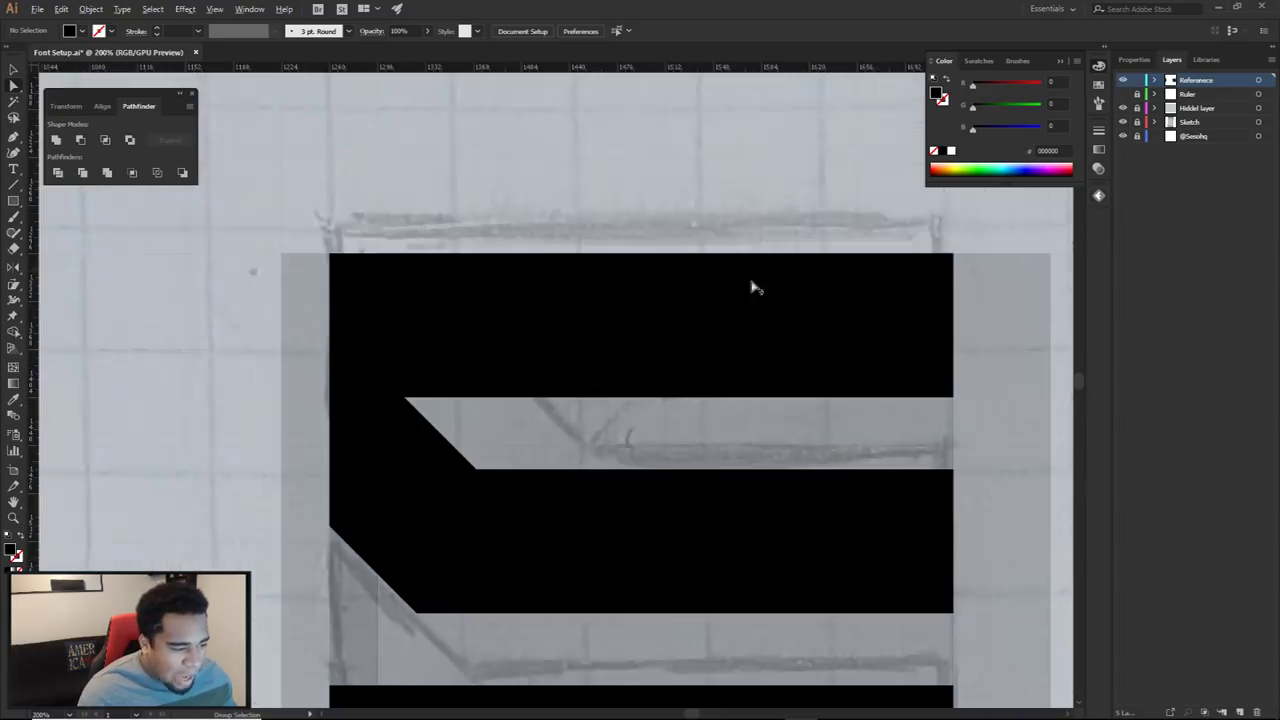
left_click_drag(408, 412, 478, 334)
scroll(621, 370, "down", 3)
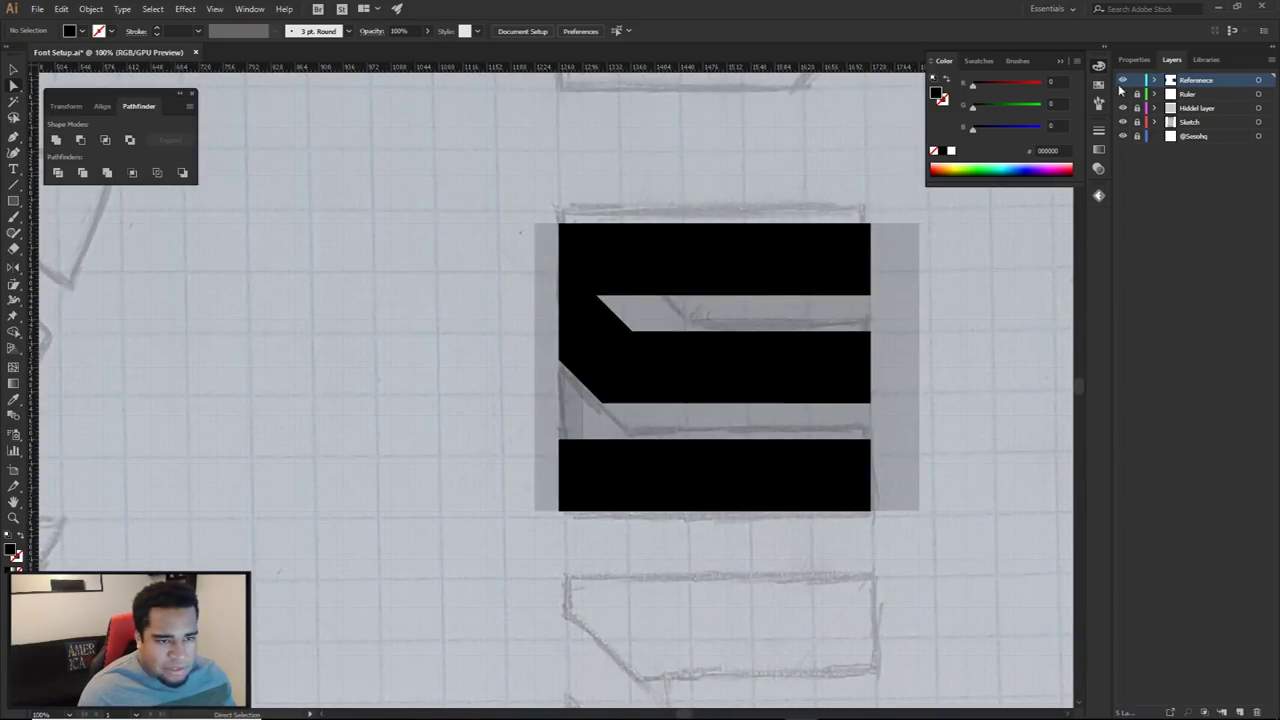
Copy the vertical reference bar next to the E and rotate the copy 45°
left_click(786, 343)
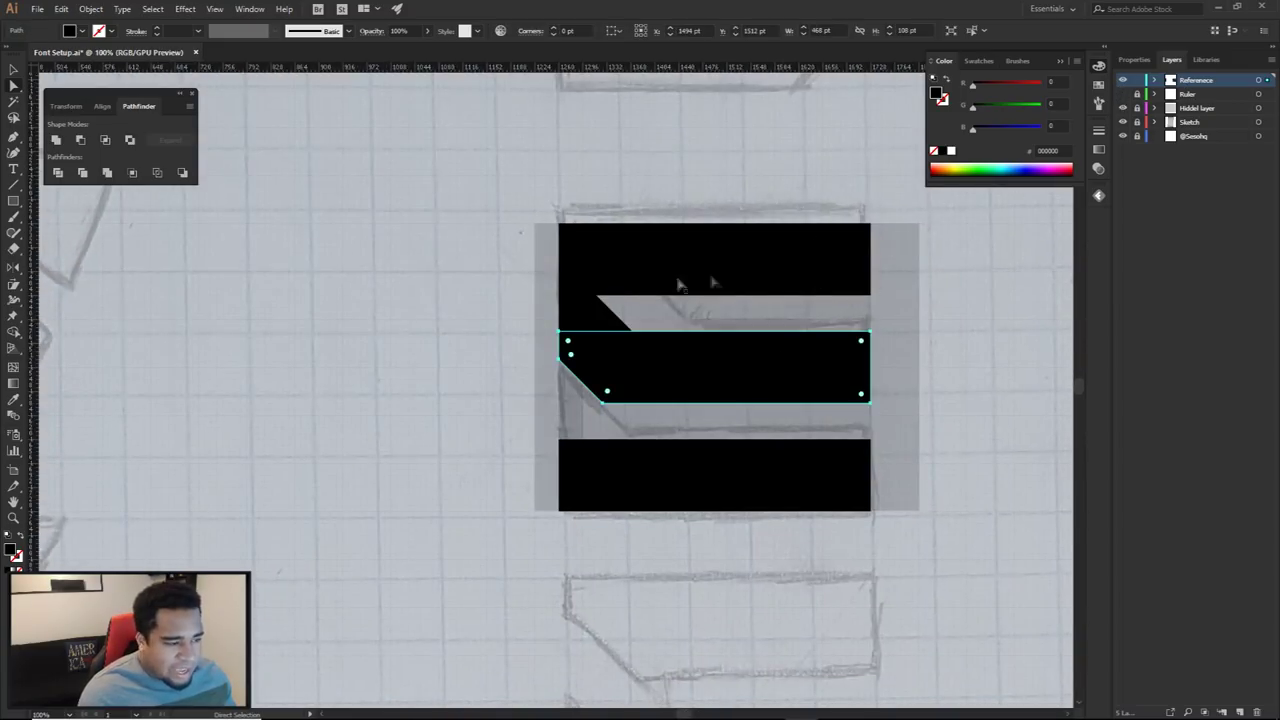
scroll(603, 283, "down", 1)
left_click_drag(586, 284, 628, 278)
left_click_drag(112, 318, 524, 318)
left_click_drag(557, 221, 464, 249)
Try the rotated bar along the sketched diagonal, undo that move and lay it over the E's diagonal to compare thickness
left_click_drag(556, 358, 654, 332)
scroll(644, 349, "up", 3)
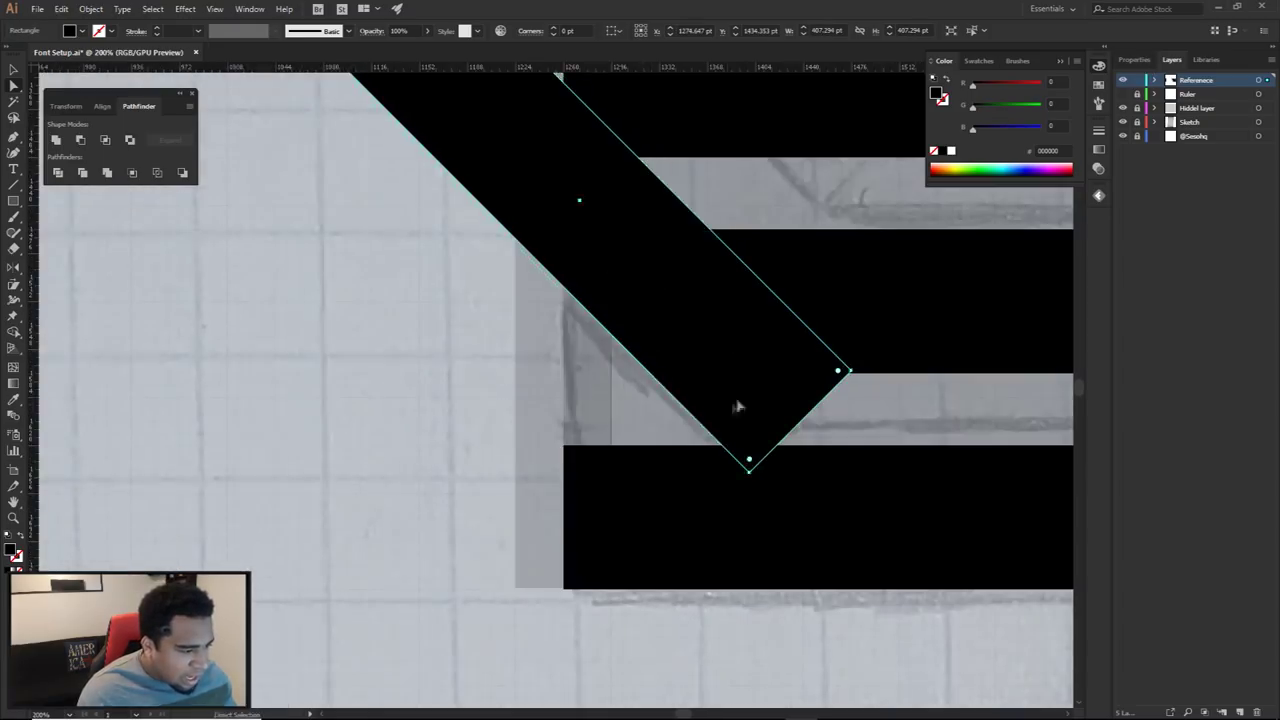
key("ctrl+z")
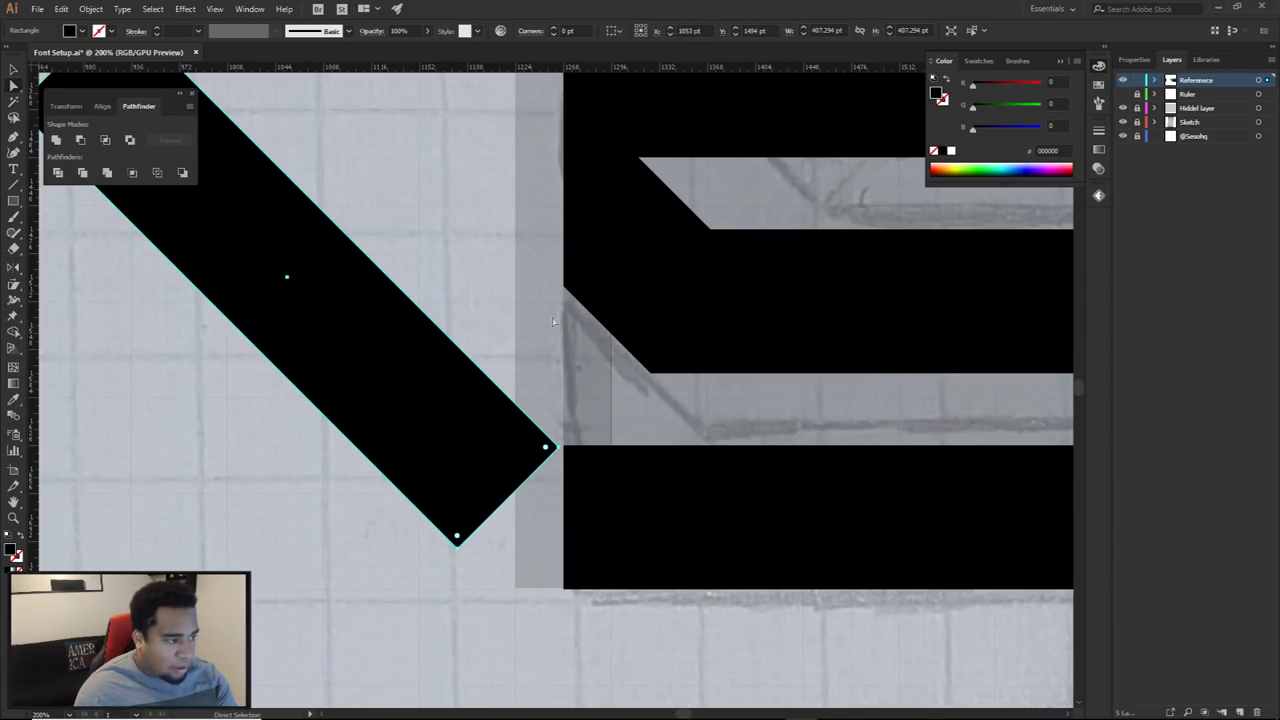
left_click_drag(371, 390, 698, 269)
scroll(860, 290, "down", 2)
left_click(822, 154)
left_click(698, 270)
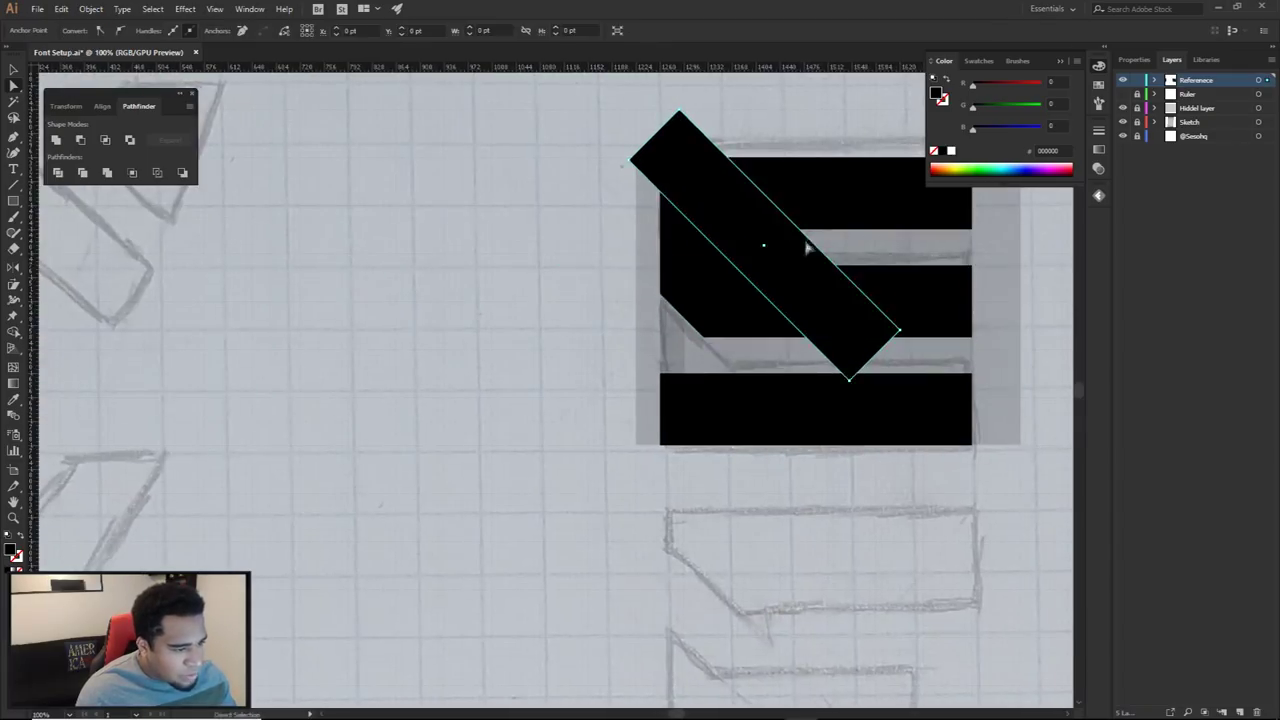
Try another position for the rotated bar, undo it and delete the bar
scroll(726, 266, "up", 2)
left_click_drag(541, 270, 680, 258)
key("ctrl+minus")
scroll(680, 258, "down", 1)
key("ctrl+z")
left_click_drag(508, 244, 599, 244)
key("Delete")
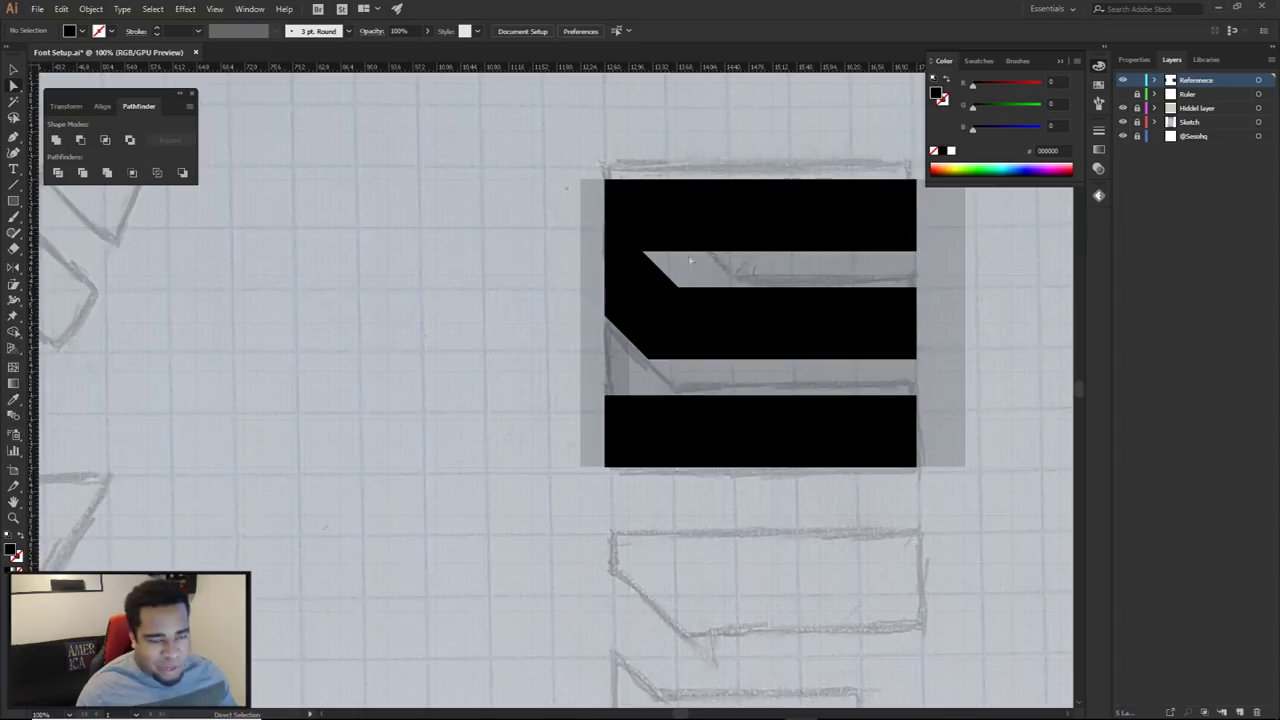
Examine the diagonal's cut edges against the sketch and select the anchor point where the diagonal meets the top bar
left_click_drag(747, 267, 725, 259)
scroll(652, 266, "up", 3)
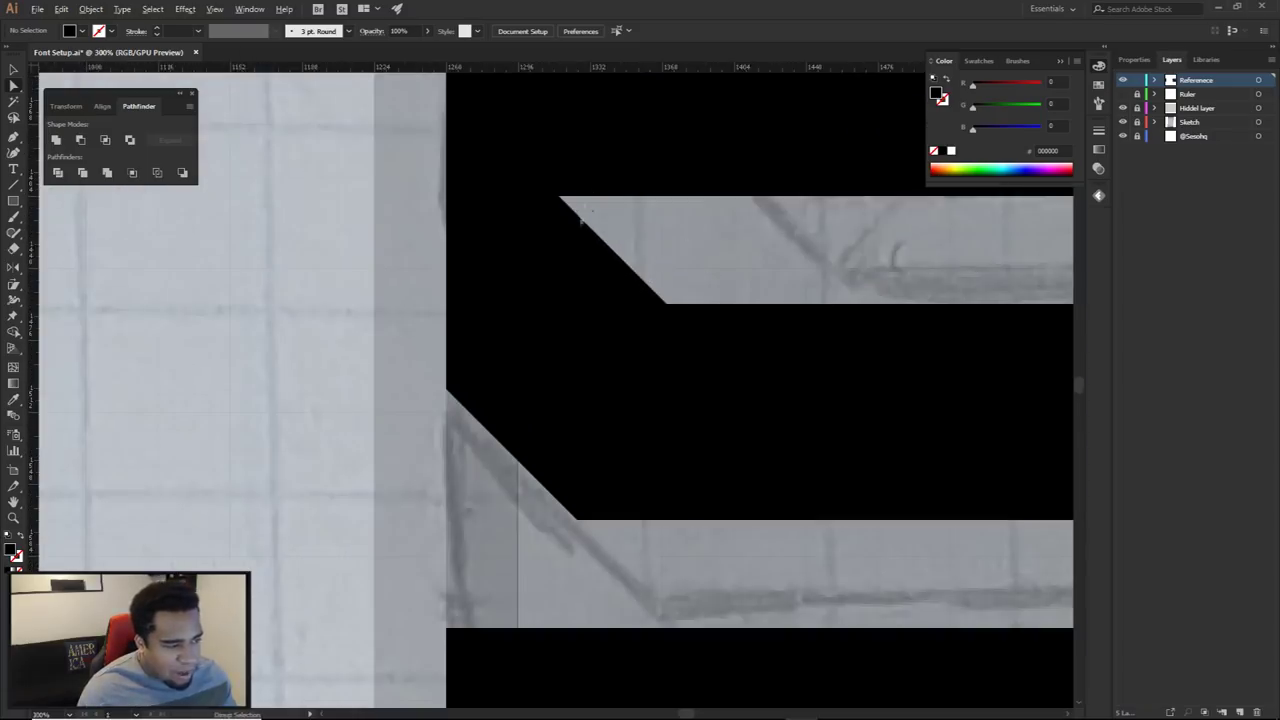
scroll(605, 245, "down", 5)
scroll(632, 256, "up", 1)
scroll(632, 256, "up", 2)
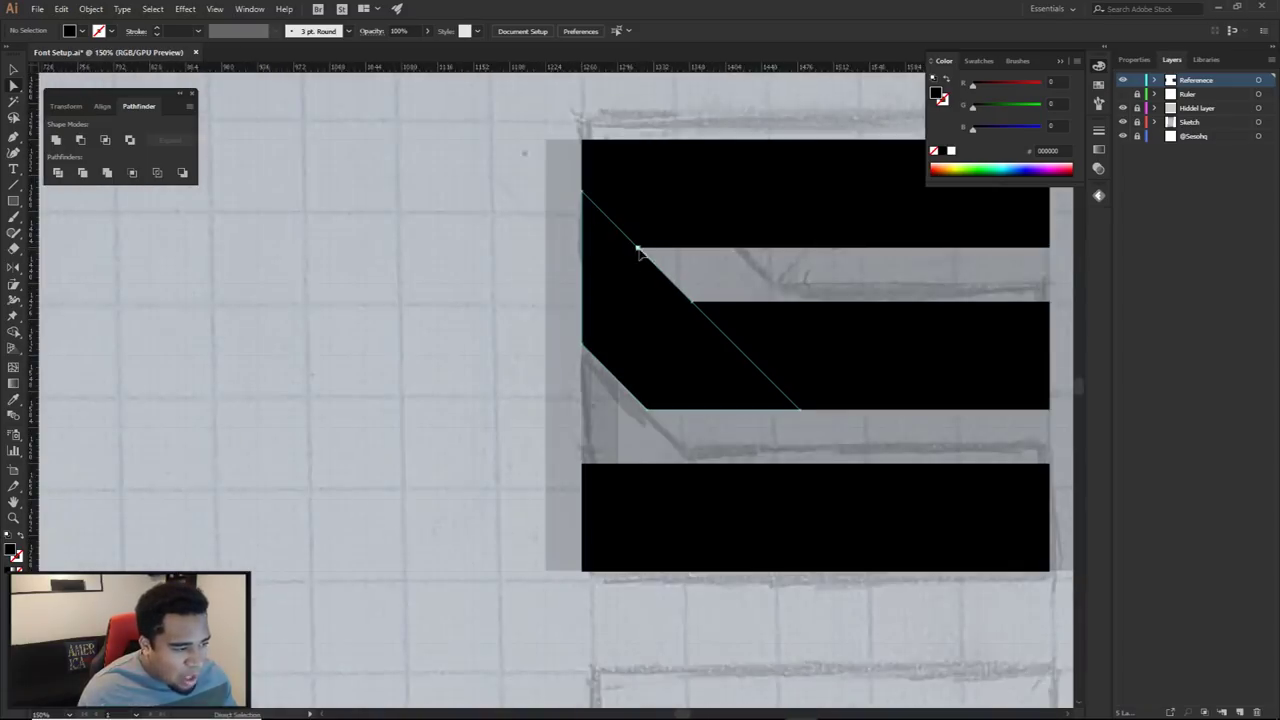
left_click(637, 249)
scroll(712, 281, "down", 2)
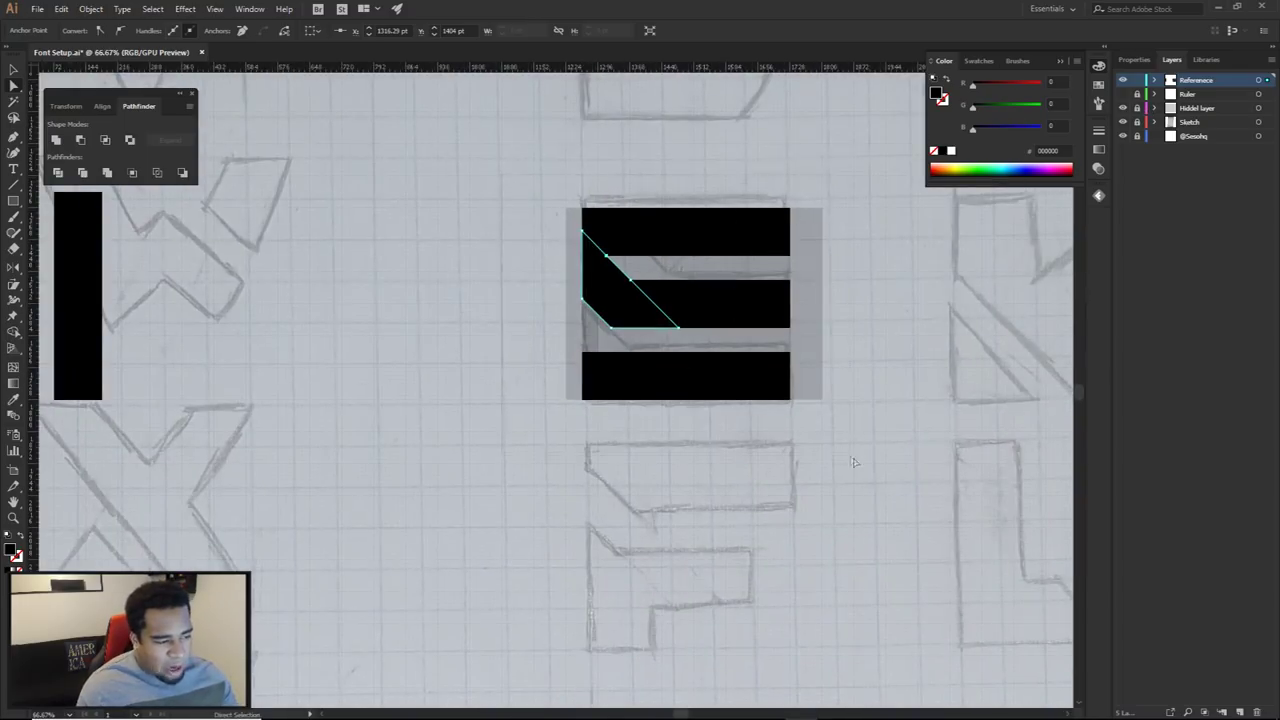
Select all pieces of the E, unite them with Pathfinder and clear the selection
key("ctrl+a")
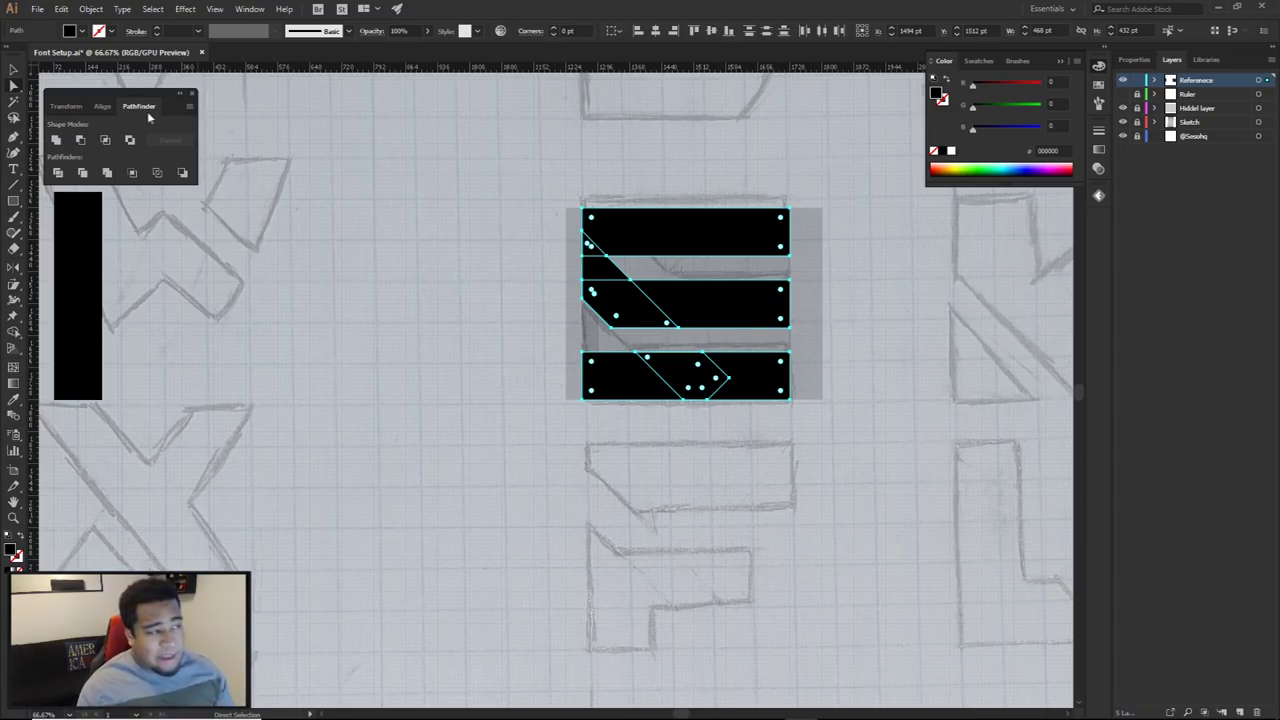
left_click(249, 9)
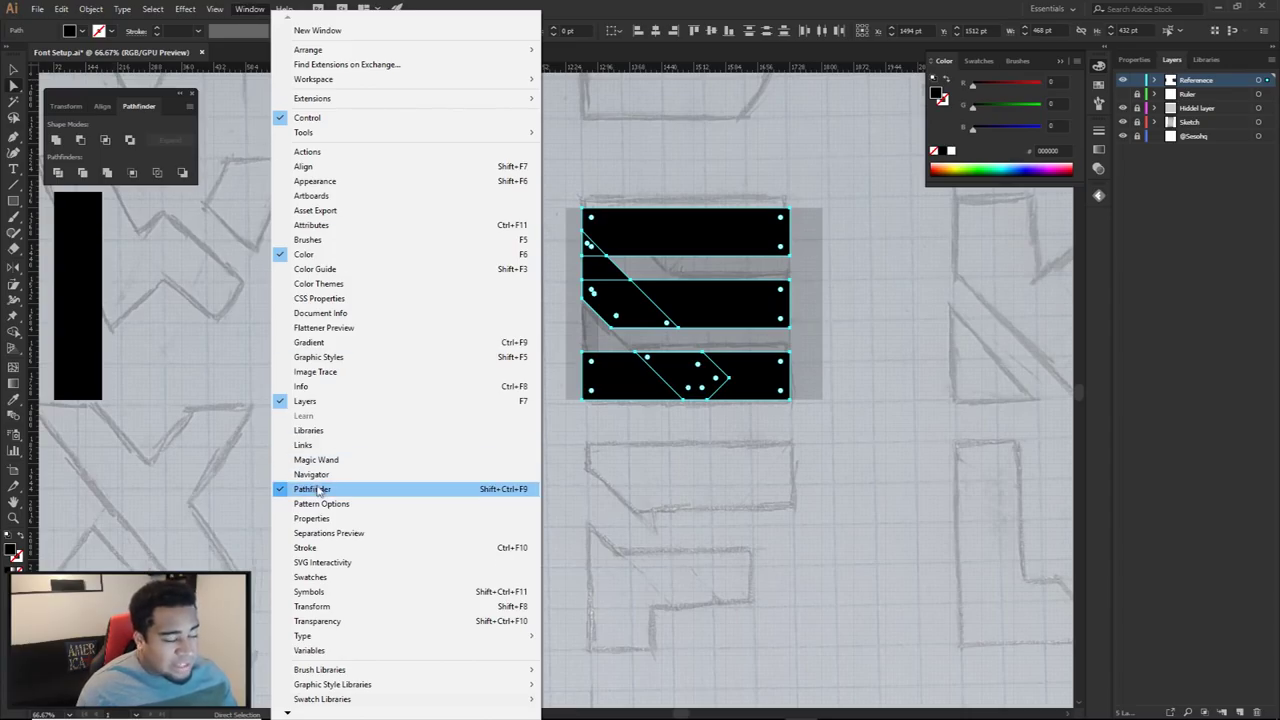
left_click(146, 107)
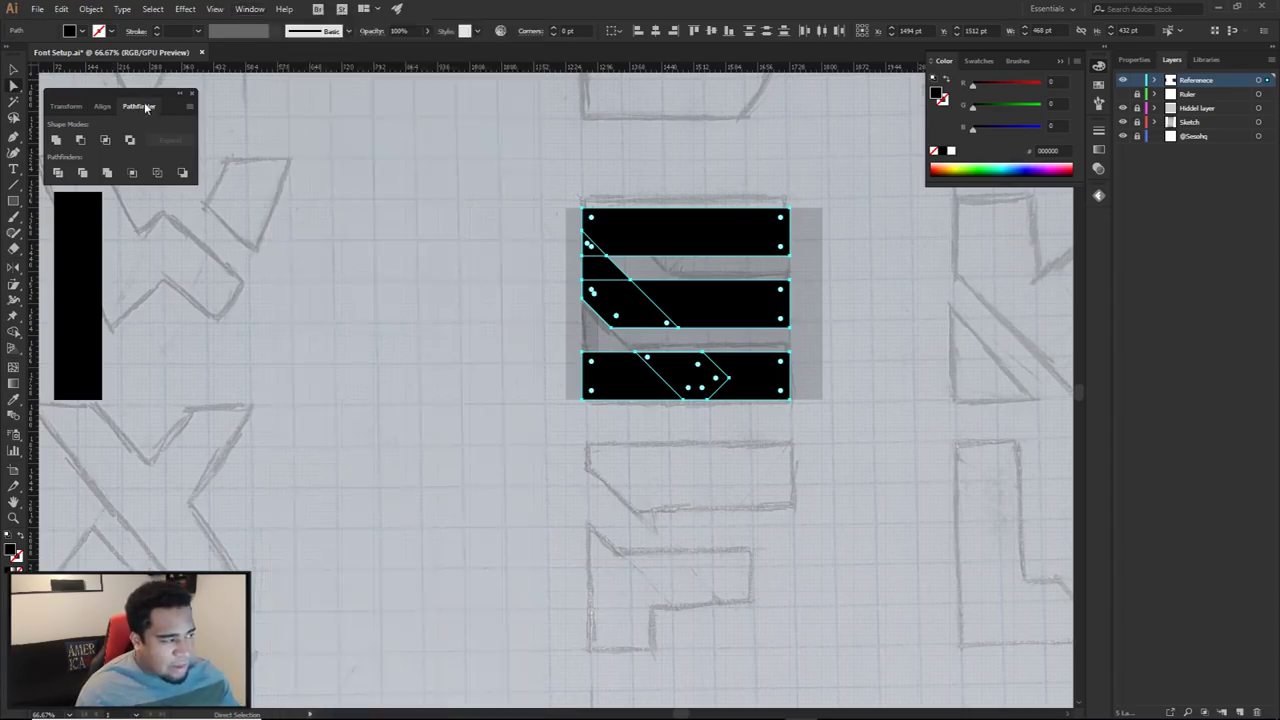
left_click(56, 140)
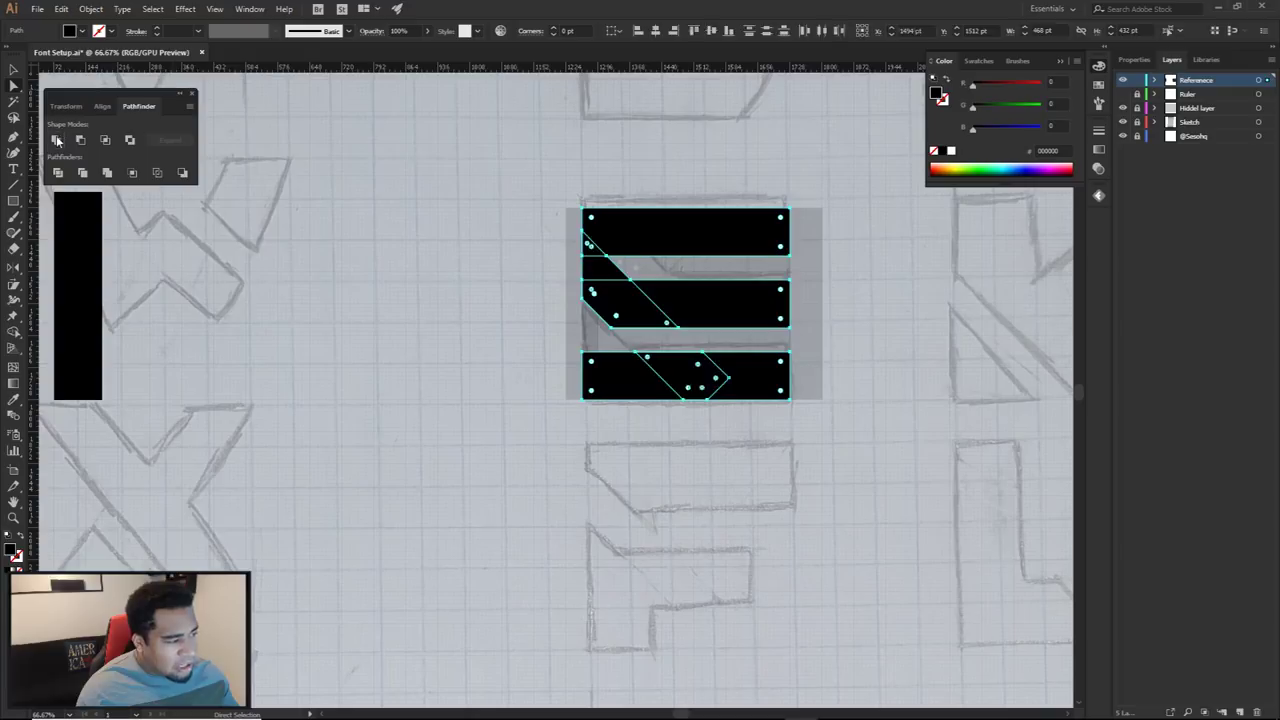
left_click(636, 268)
Compare the E with the surrounding sketched letters and show the Ruler layer again
scroll(665, 279, "up", 1)
scroll(668, 281, "up", 1)
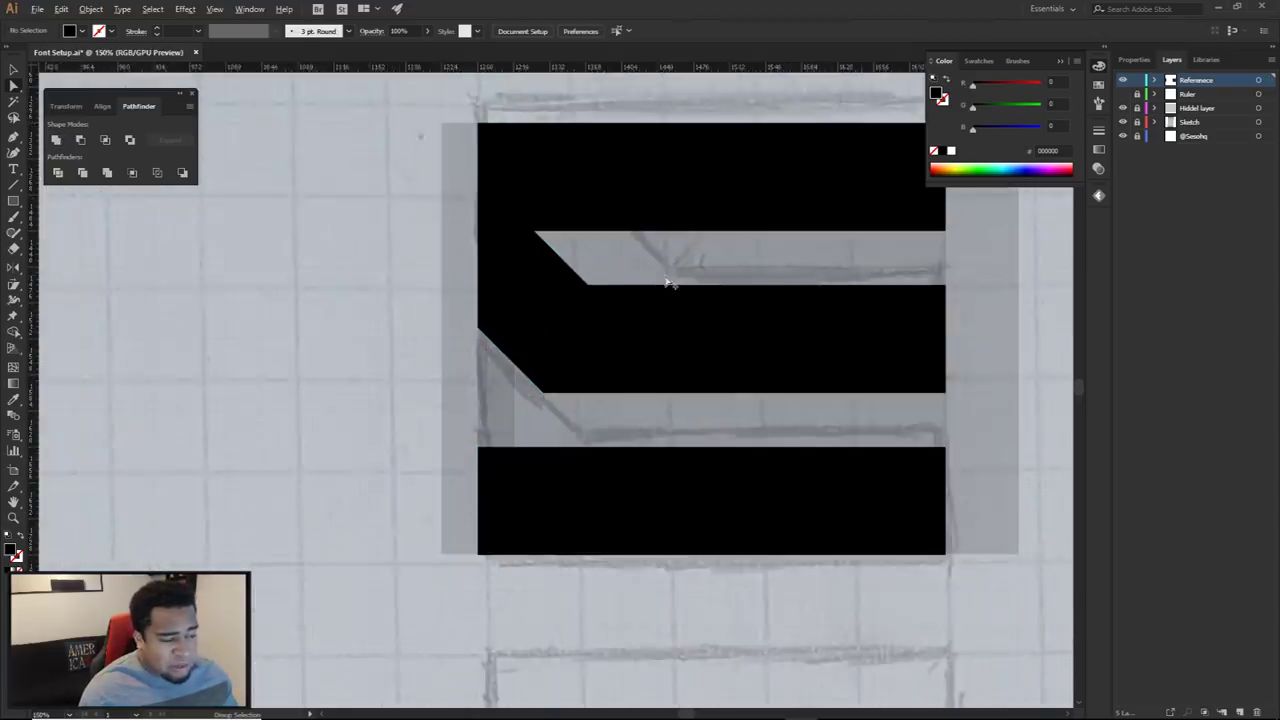
scroll(666, 278, "down", 3)
left_click_drag(665, 270, 668, 306)
scroll(670, 306, "down", 1)
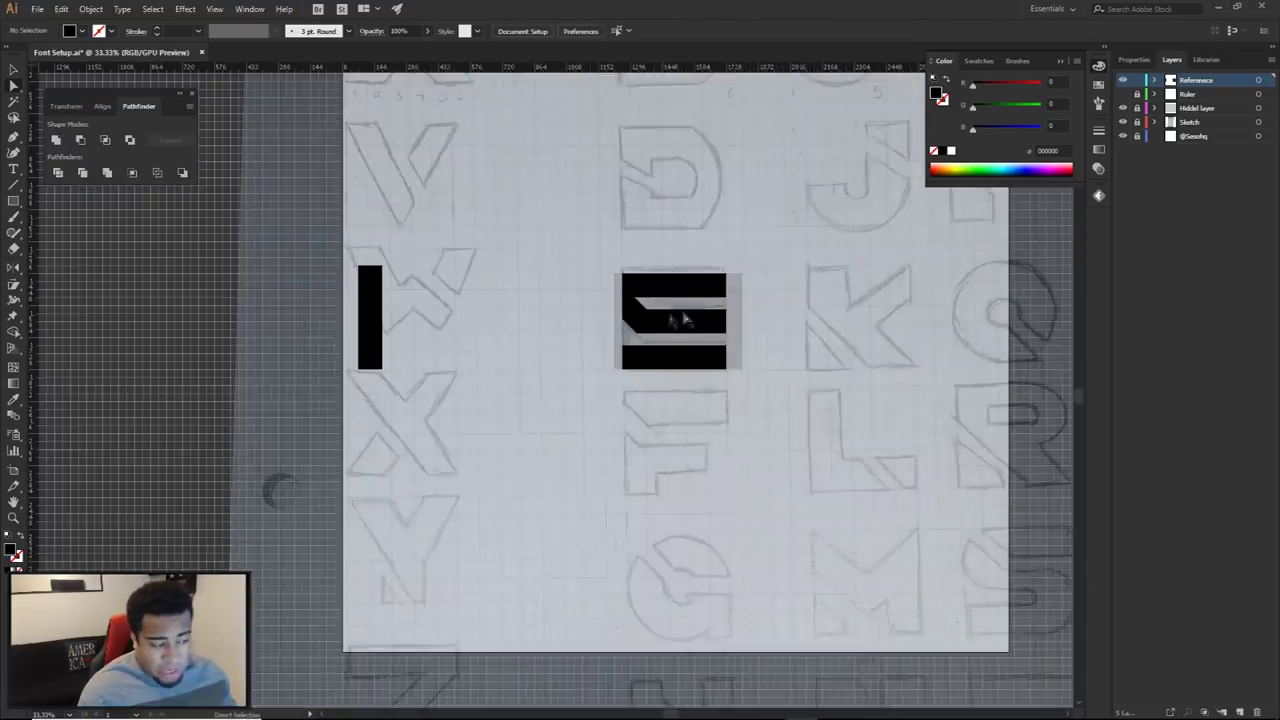
scroll(680, 317, "up", 3)
scroll(729, 292, "down", 1)
left_click_drag(729, 292, 713, 277)
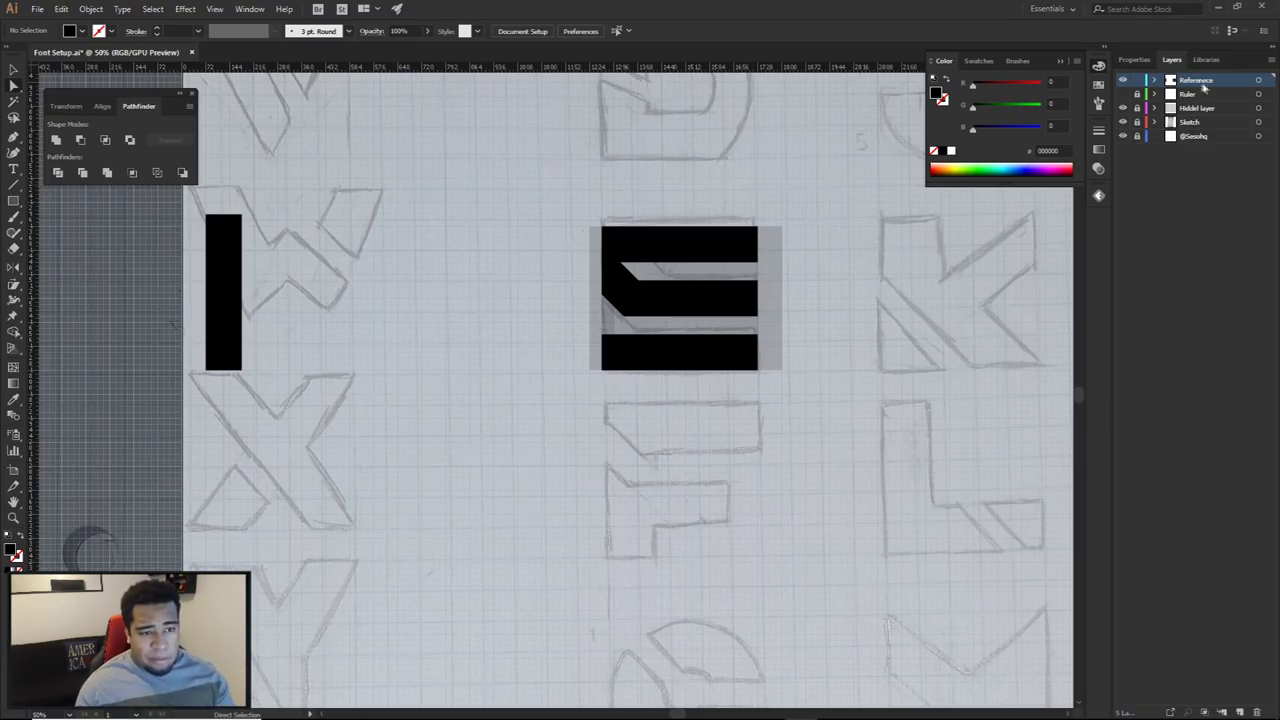
left_click(1122, 93)
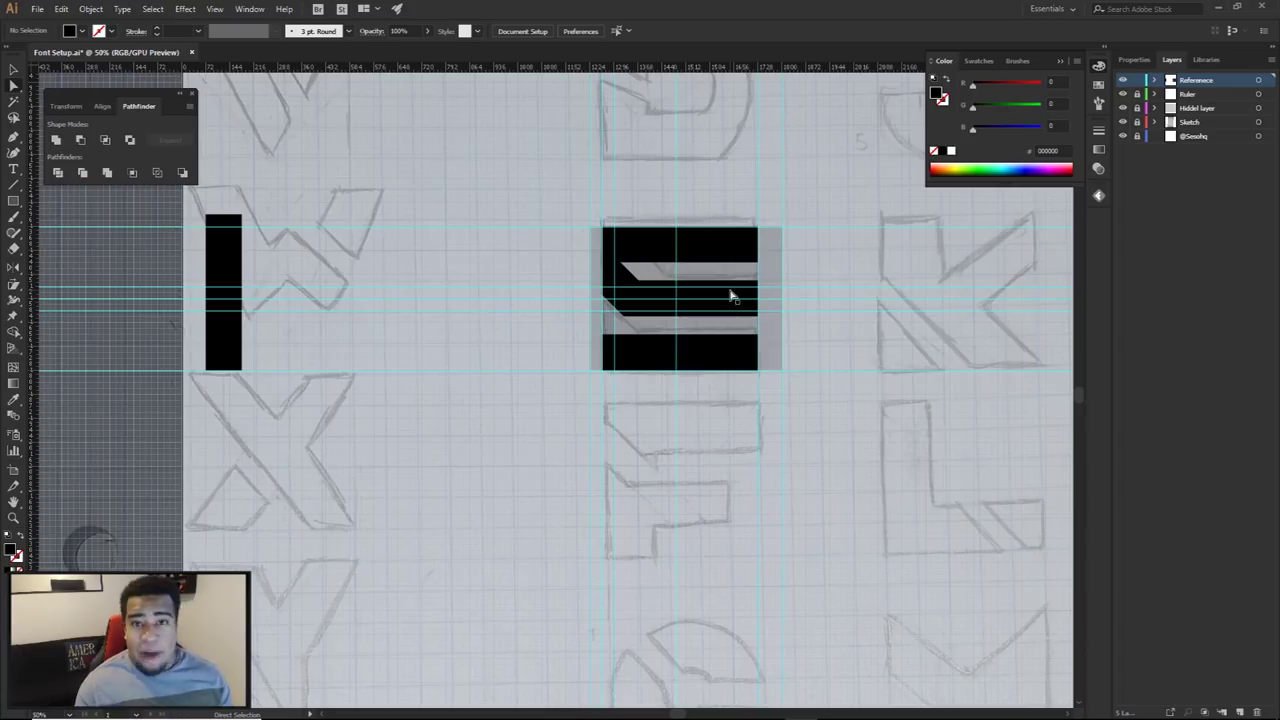
Shorten the E's bars by moving their right-end anchor points inward until the letter is 342 pt wide
left_click_drag(785, 212, 751, 411)
scroll(621, 230, "up", 2)
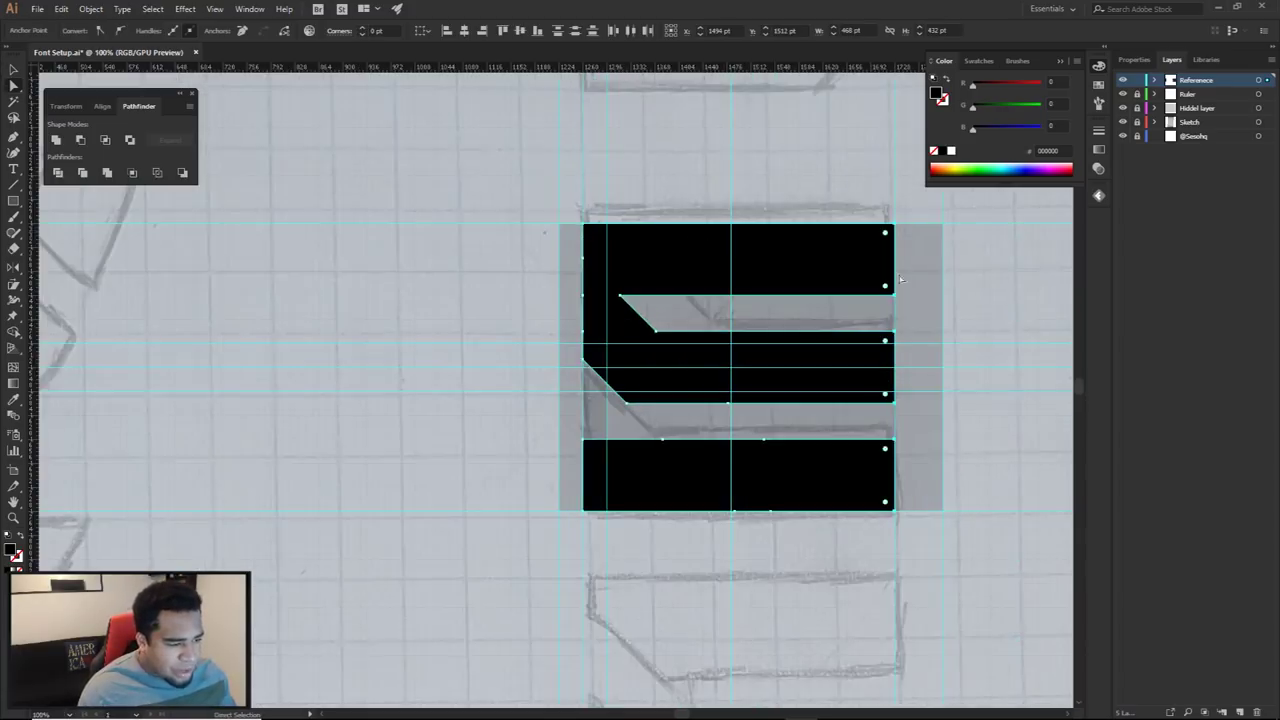
left_click_drag(896, 298, 792, 273)
left_click(831, 302)
scroll(831, 302, "down", 1)
scroll(791, 272, "down", 1)
scroll(720, 268, "up", 1)
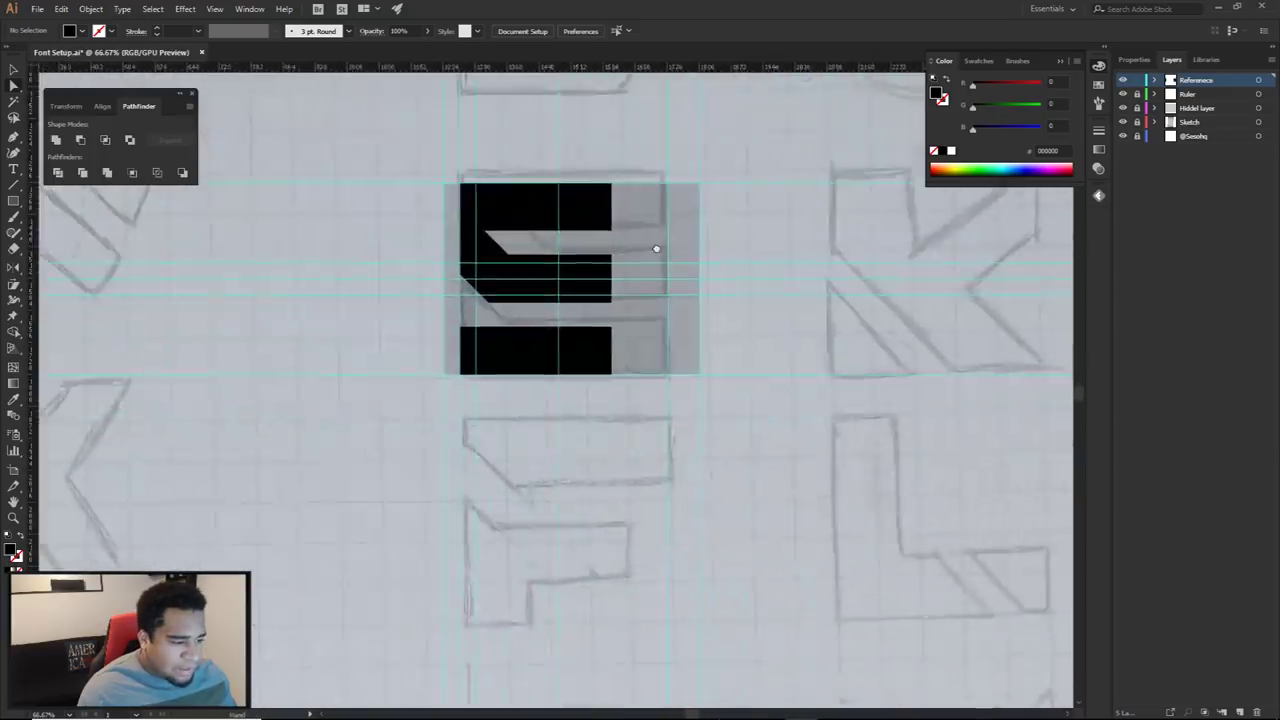
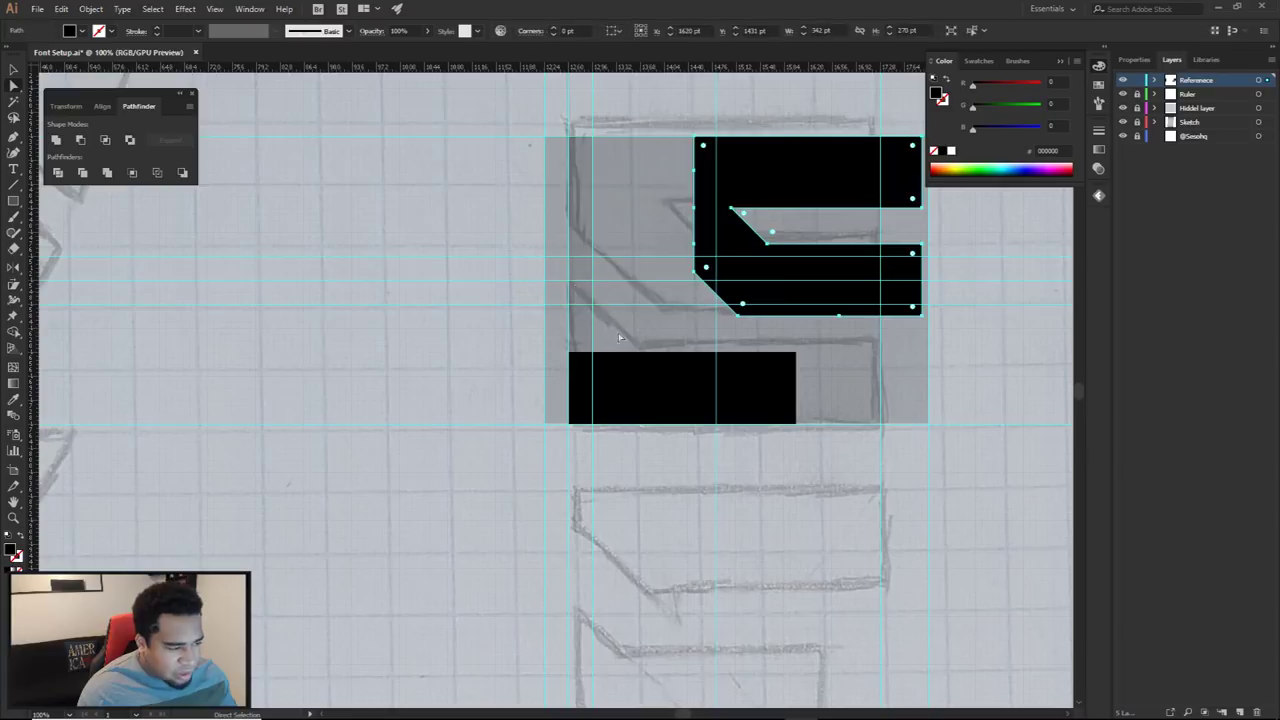
Copy the wide vertical reference bar onto the E and align it with the letter's left edge and baseline as a stem
left_click(278, 371)
key("ctrl+minus")
key("ctrl+minus")
left_click_drag(192, 303, 706, 417, "alt")
scroll(592, 327, "up", 3, "alt")
left_click_drag(673, 377, 712, 367)
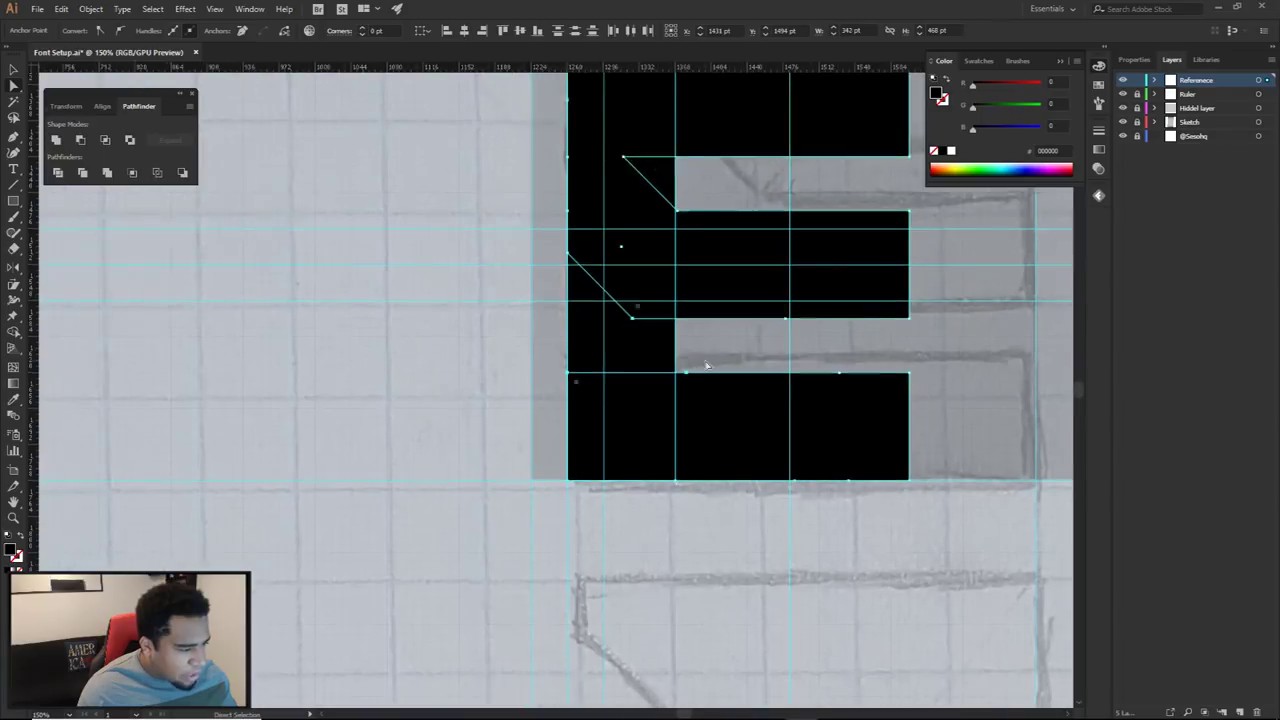
left_click(709, 364)
scroll(160, 303, "down", 1, "alt")
Draw a narrow vertical rectangle about 45 pt wide and 468 pt high beside the wide reference bar
left_click_drag(170, 312, 804, 324)
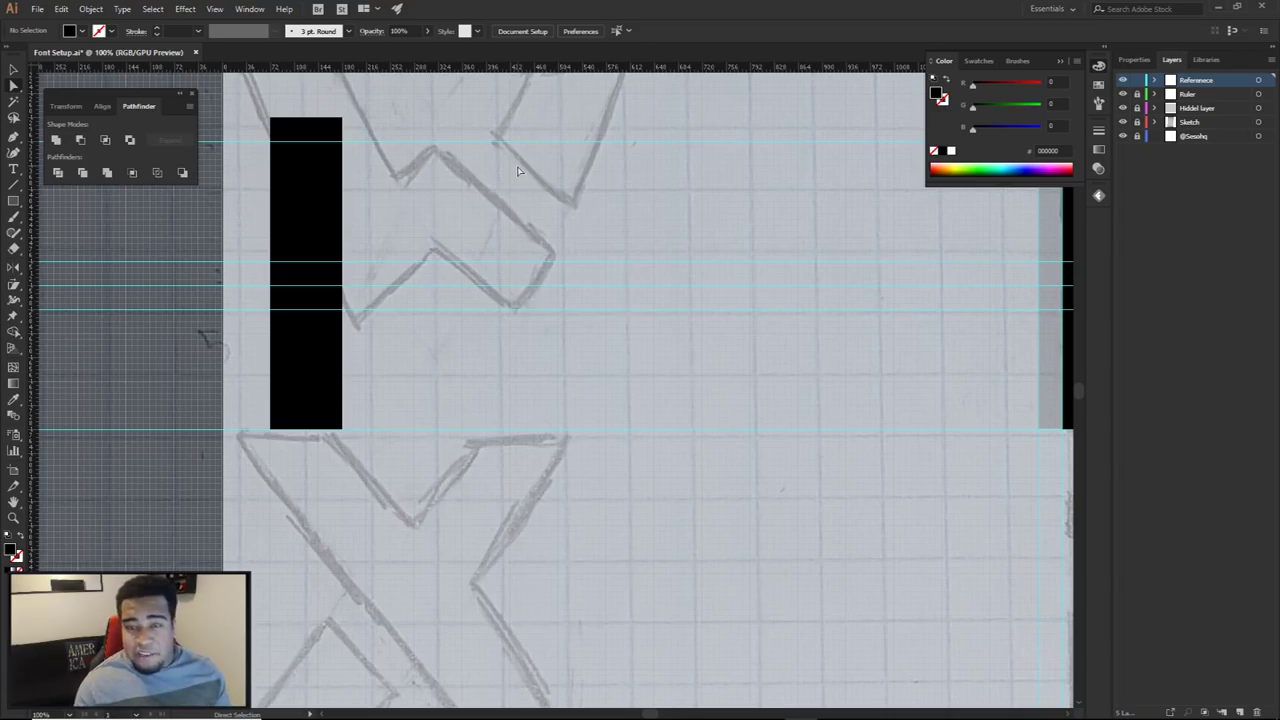
key("m")
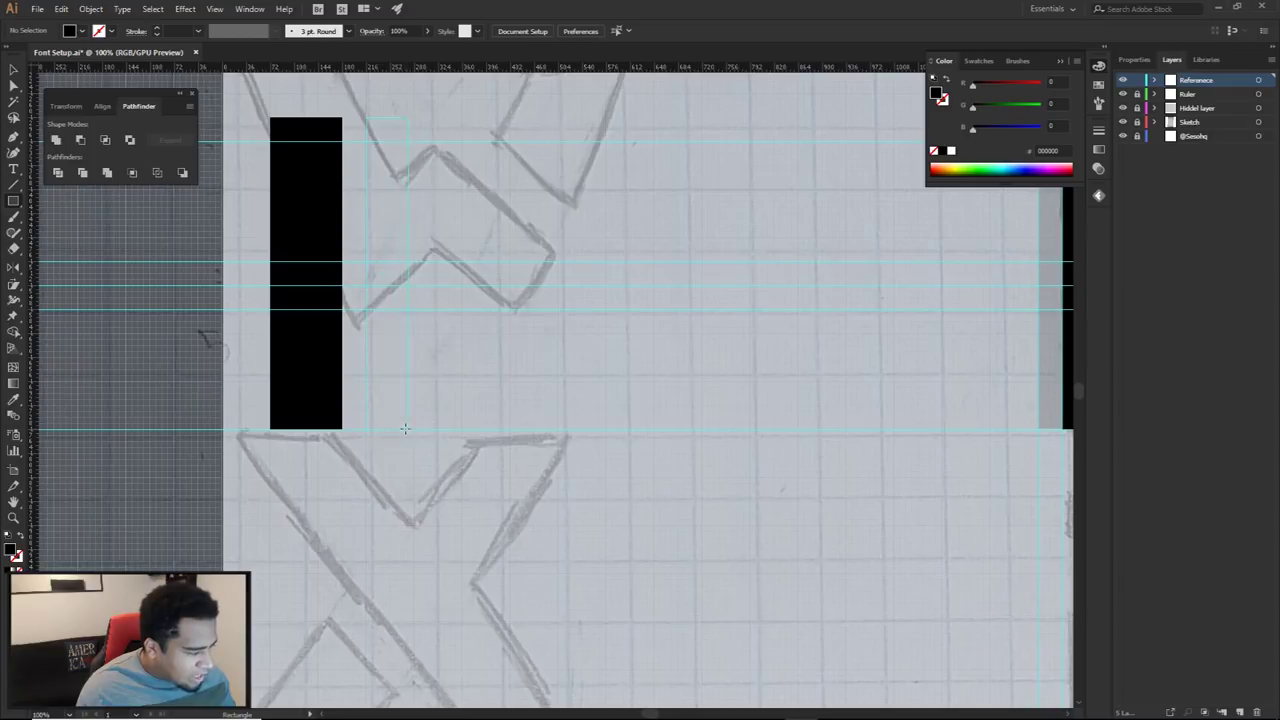
left_click_drag(397, 429, 397, 429)
Copy the narrow bar over to the E and rotate the copy 45°
key("a")
left_click_drag(386, 369, 723, 369, "alt")
scroll(795, 331, "down", 1, "alt")
scroll(798, 335, "down", 1, "alt")
key("ctrl+z")
left_click_drag(588, 284, 648, 283)
scroll(672, 276, "up", 2)
left_click_drag(640, 149, 490, 168)
Position the rotated bar diagonally across the stem, between the E's middle and bottom bars
scroll(648, 350, "up", 2)
left_click_drag(648, 350, 694, 423)
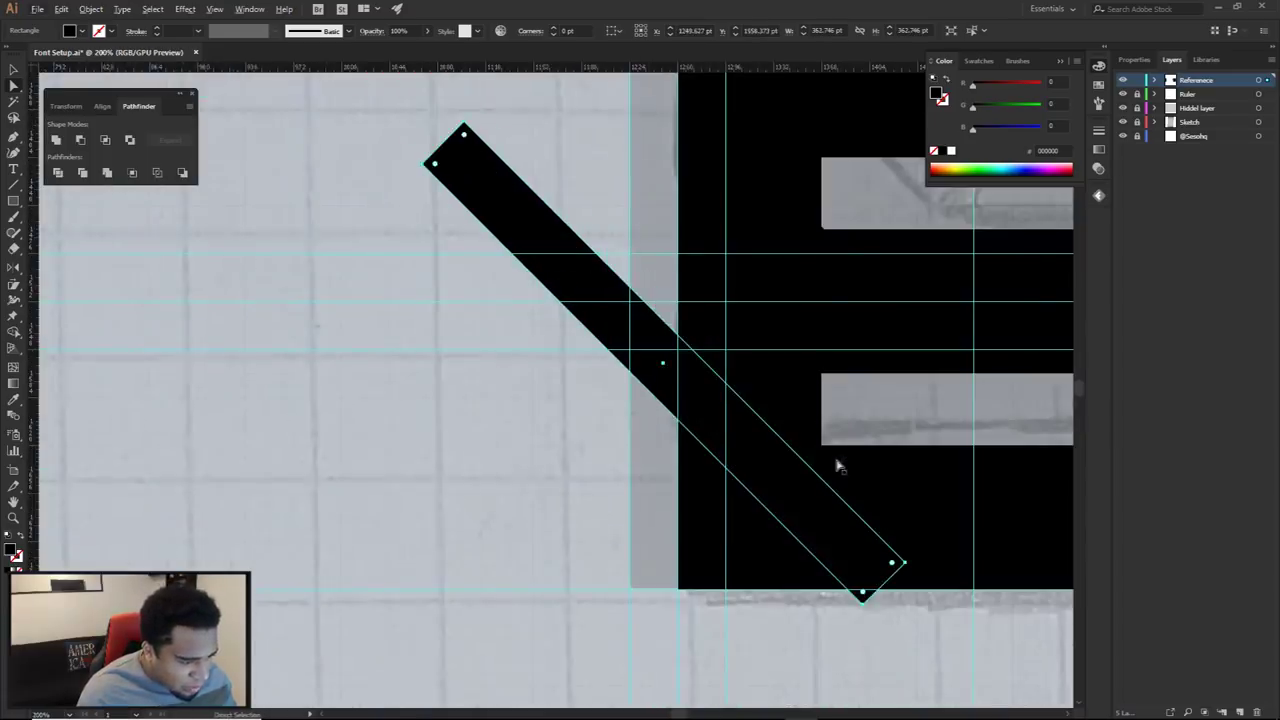
left_click_drag(657, 366, 703, 368)
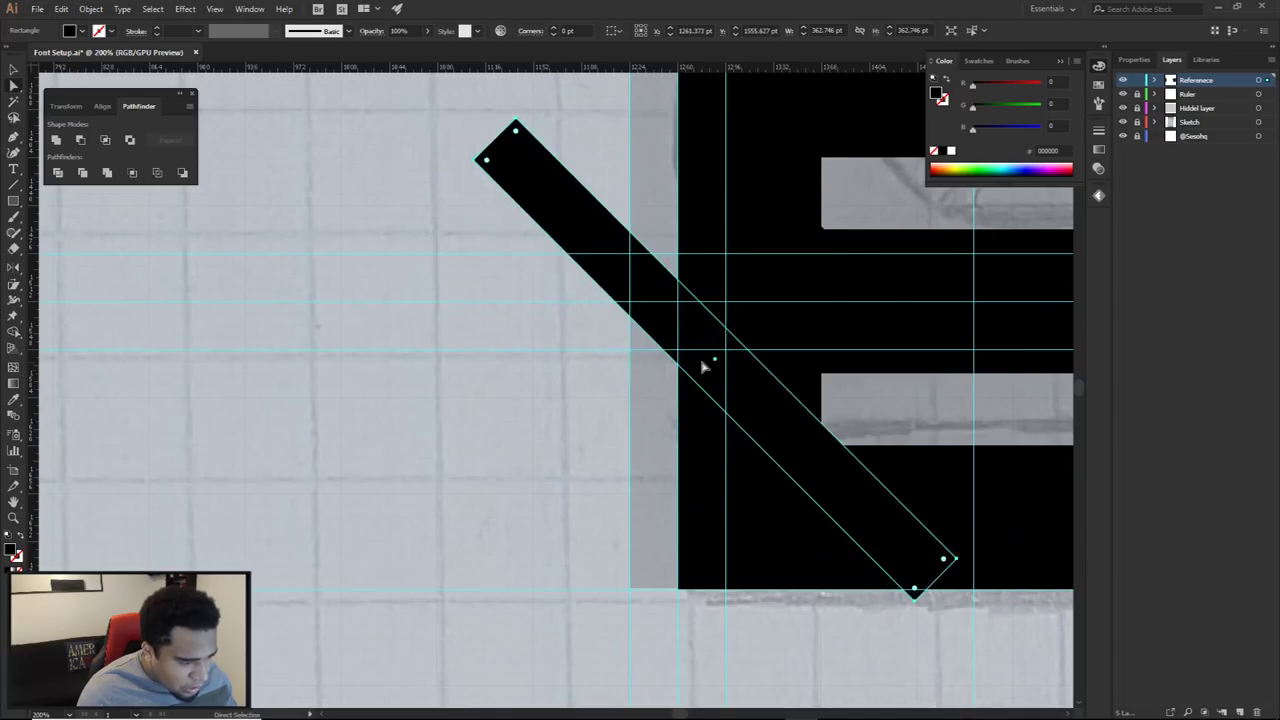
Cut the diagonal gap through the stem with Shape Builder, removing the thin sliver and the stub above the top bar
left_click(980, 568, "ctrl")
key("shift+m")
left_click_drag(654, 309, 797, 434, "alt")
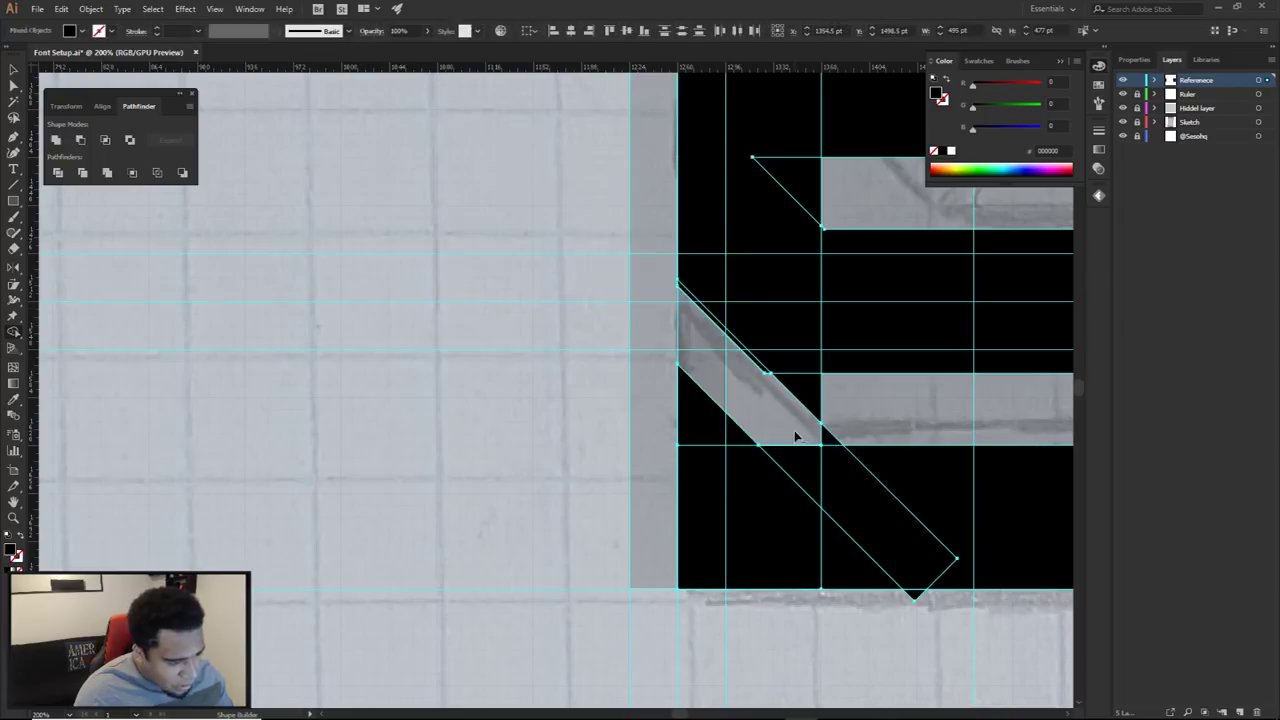
scroll(789, 383, "up", 3)
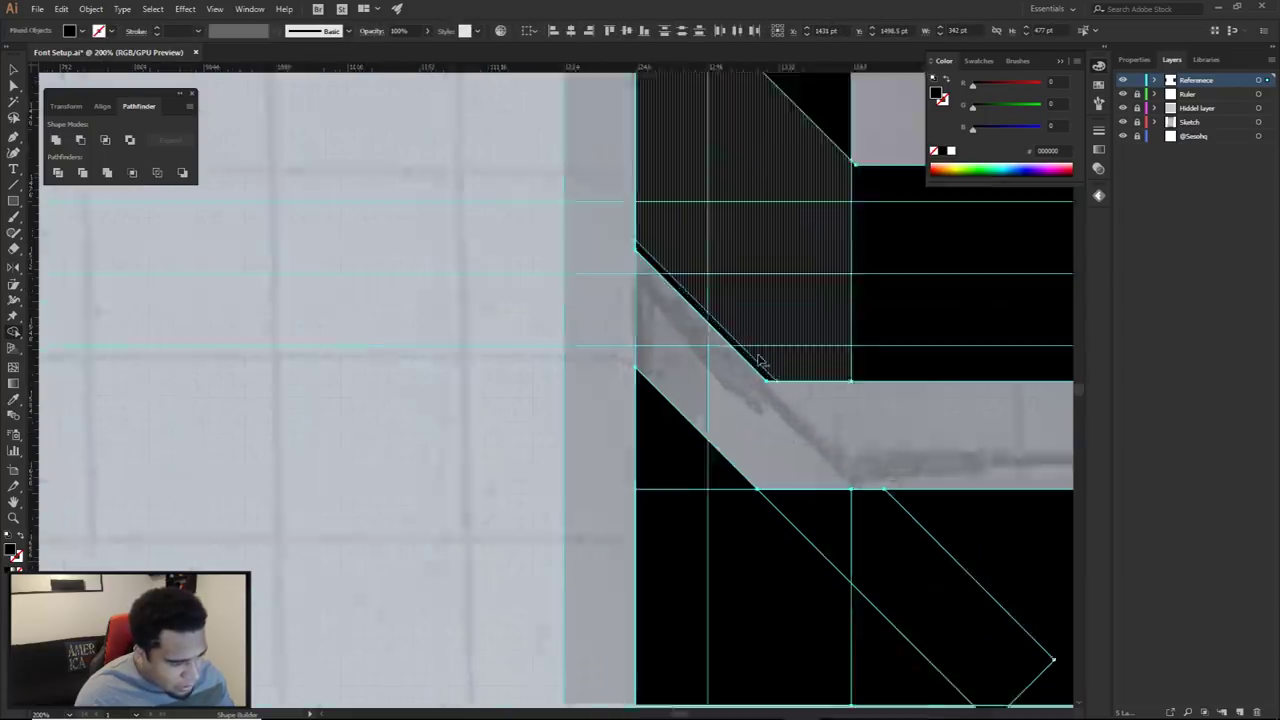
scroll(772, 402, "down", 4)
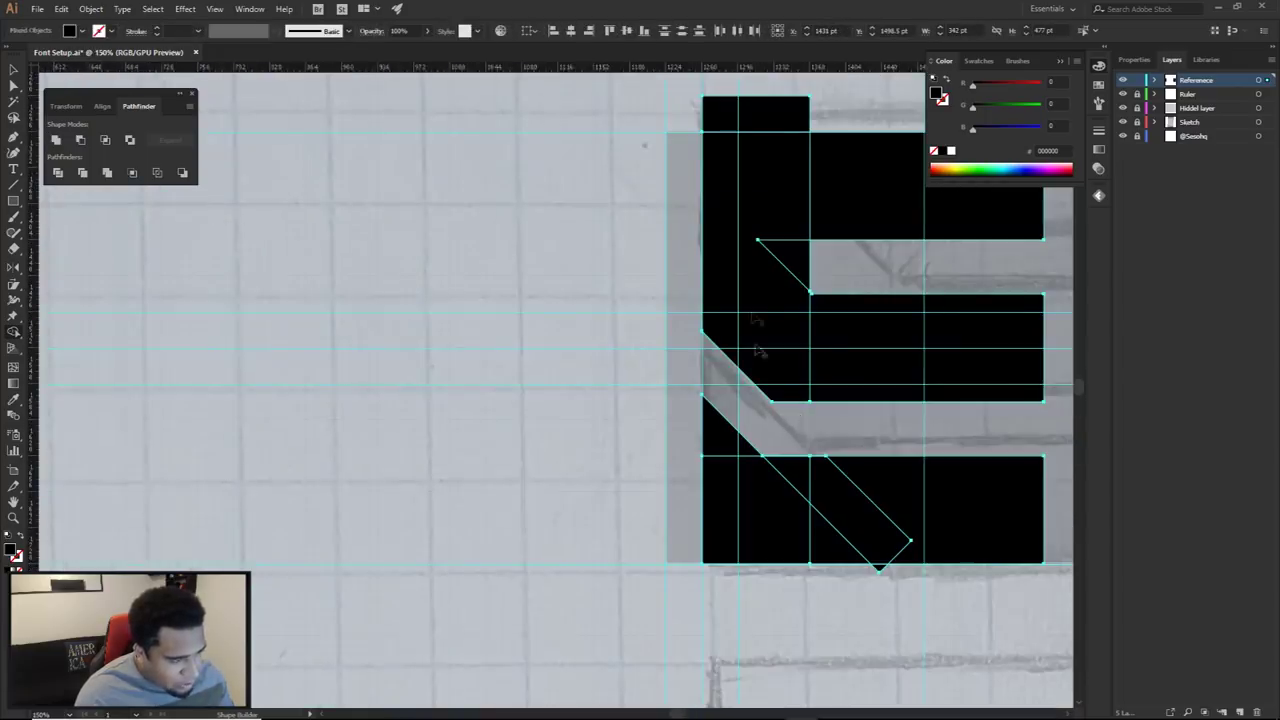
left_click(775, 121, "alt")
key("a")
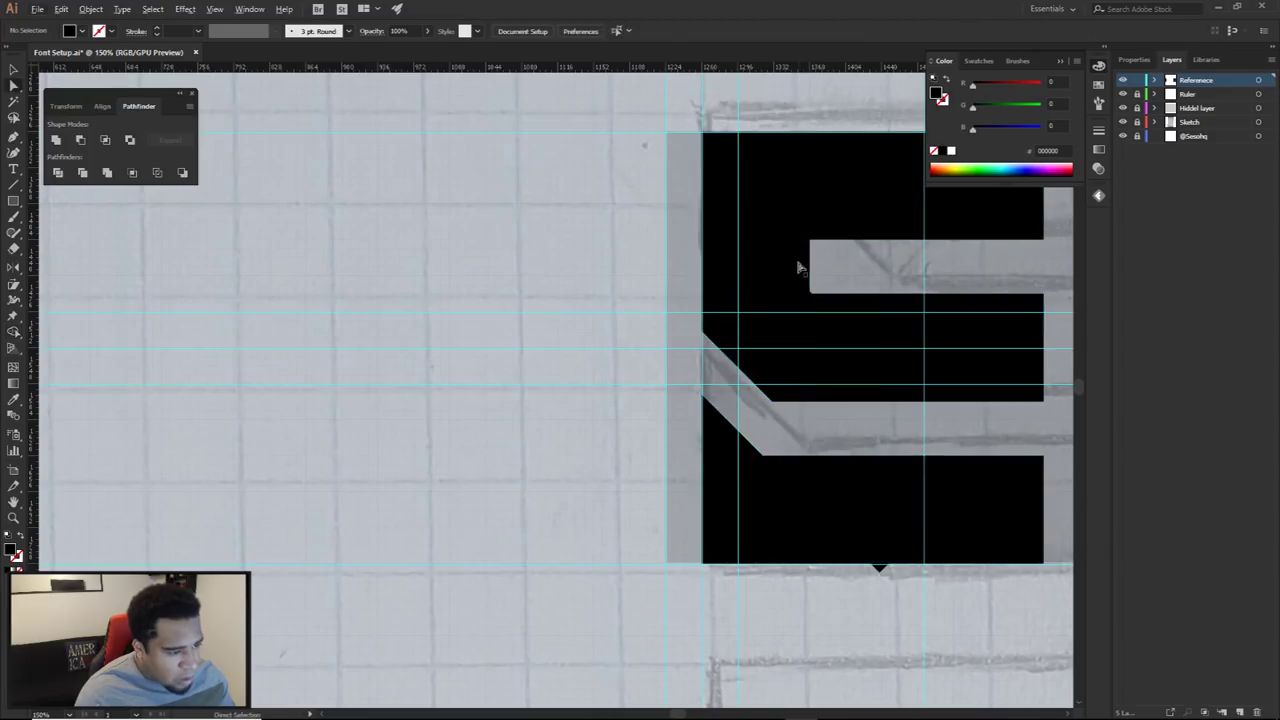
Try deleting the stem piece beside the gap between the top and middle bars, and undo it
left_click(798, 267)
key("Delete")
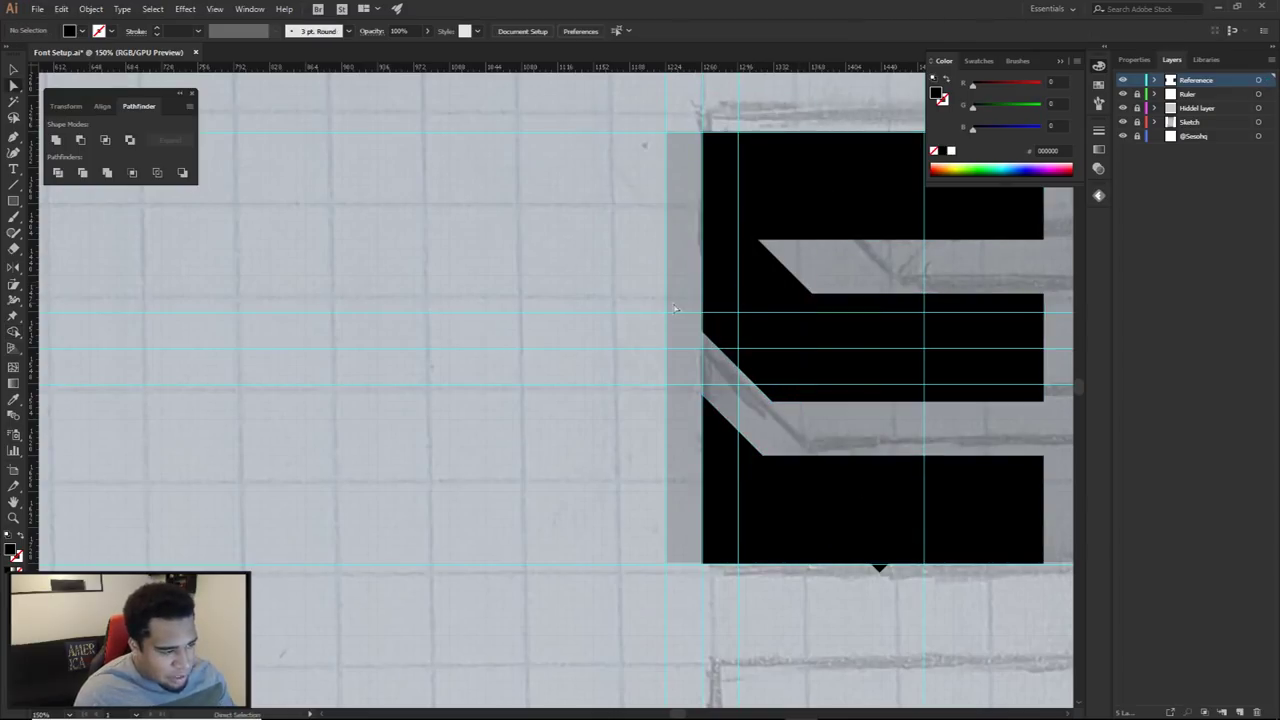
key("ctrl+z")
left_click(659, 295)
scroll(666, 296, "down", 2)
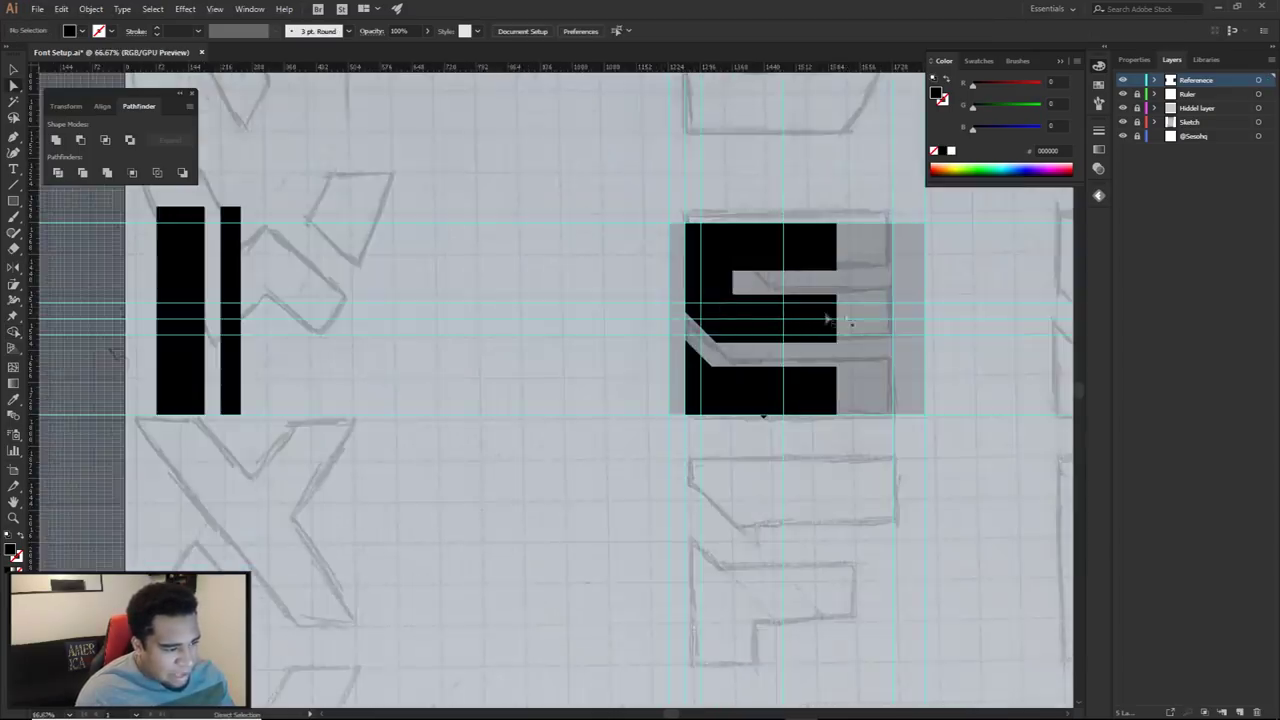
key("ctrl+z")
Delete the stem piece that fills the diagonal notch between the E's top and middle bars
left_click(759, 276)
scroll(719, 216, "up", 2)
left_click(716, 218)
key("Delete")
scroll(776, 245, "down", 2)
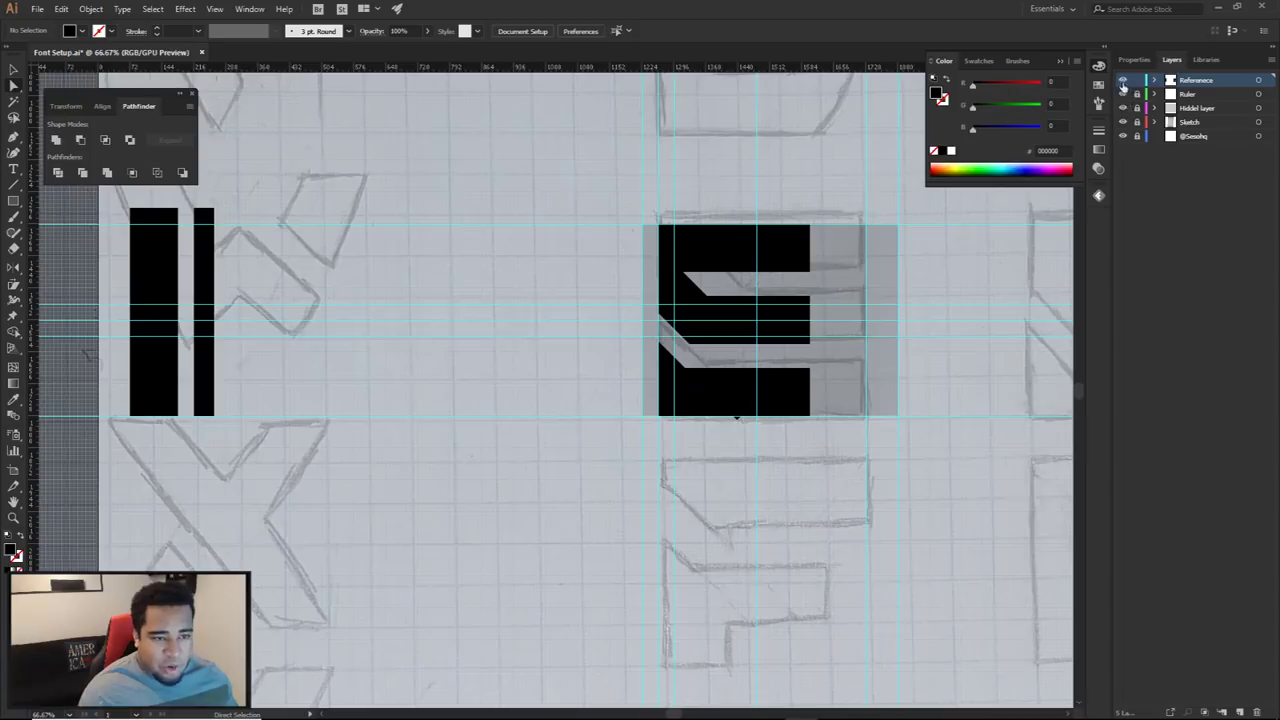
Hide the Ruler layer and compare the E with the Sketch and Reference layers toggled off and on
left_click(1122, 94)
left_click_drag(936, 307, 946, 297)
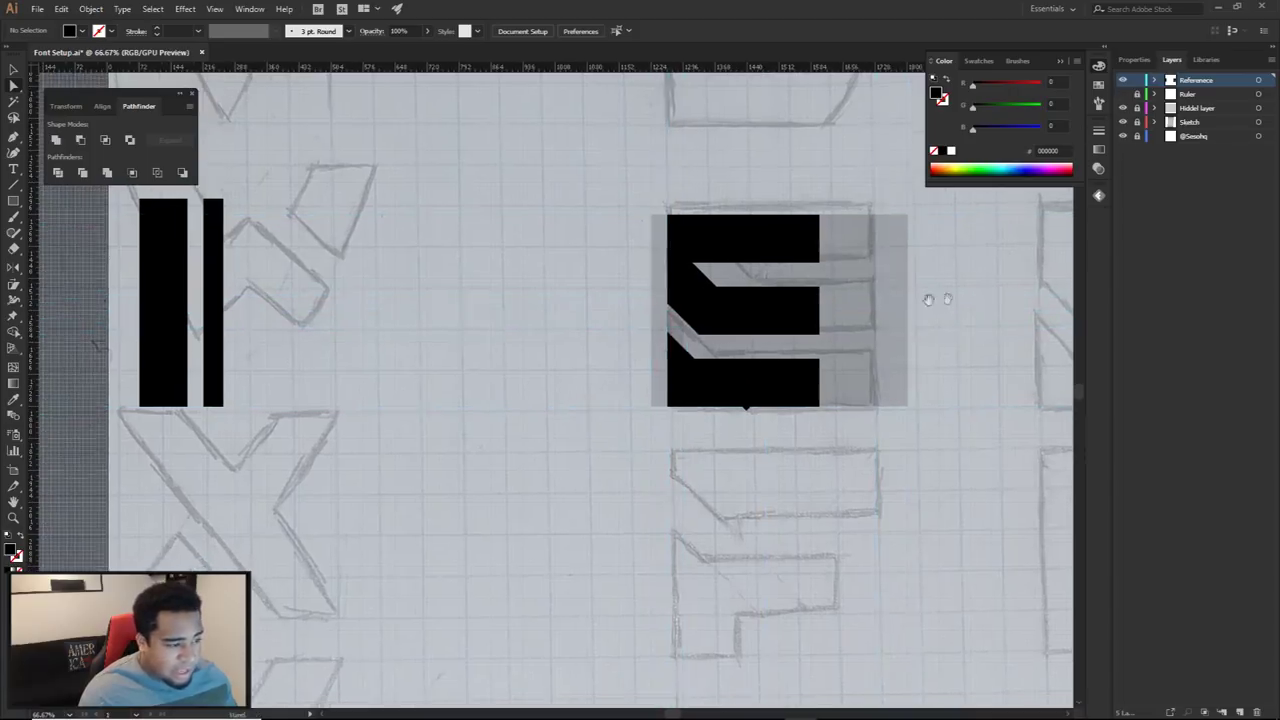
left_click(1122, 121)
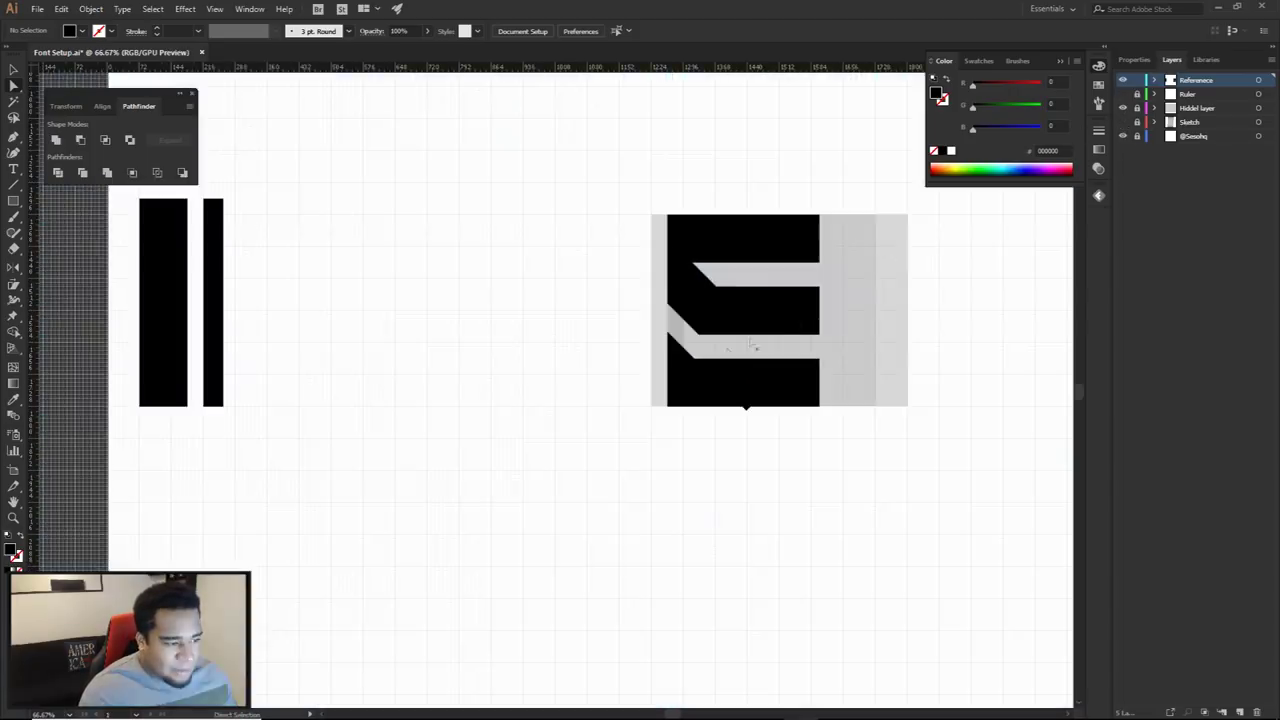
left_click(1122, 121)
left_click(1122, 80)
left_click(1122, 80)
left_click(1122, 80)
left_click(1122, 80)
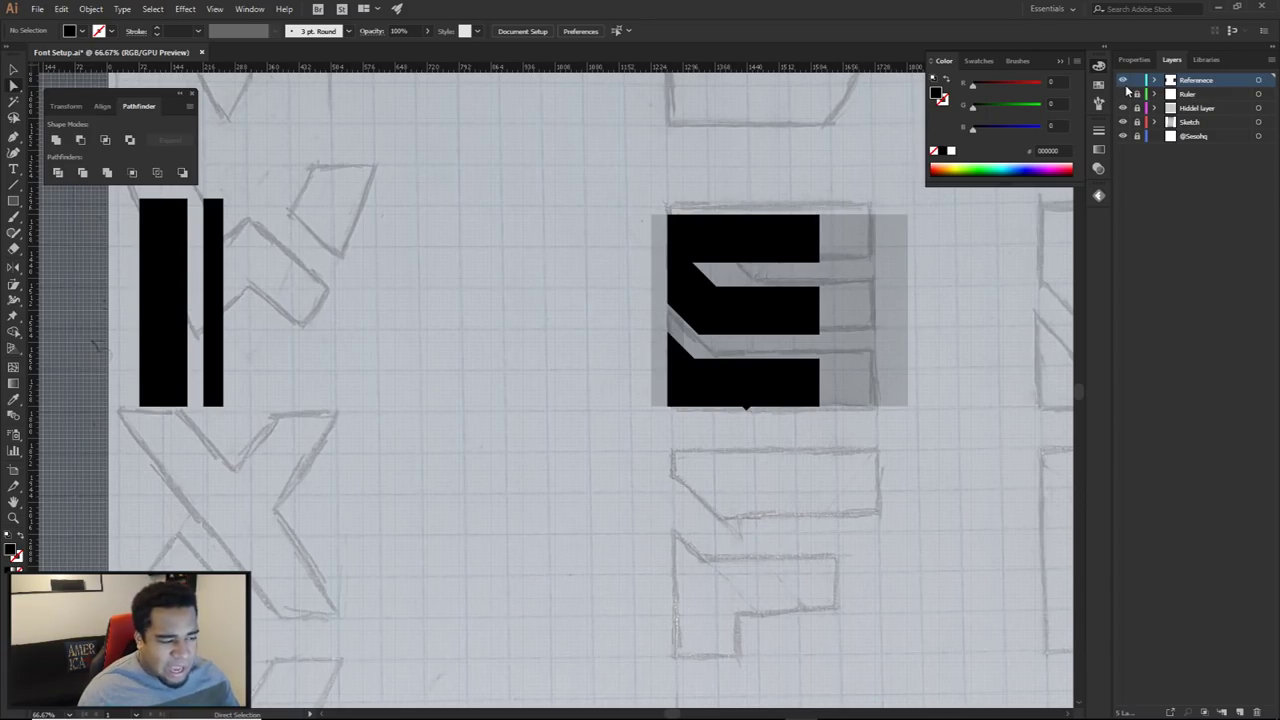
Select the wide and narrow vertical reference bars in turn to check their dimensions
left_click_drag(242, 188, 135, 439)
left_click(166, 430)
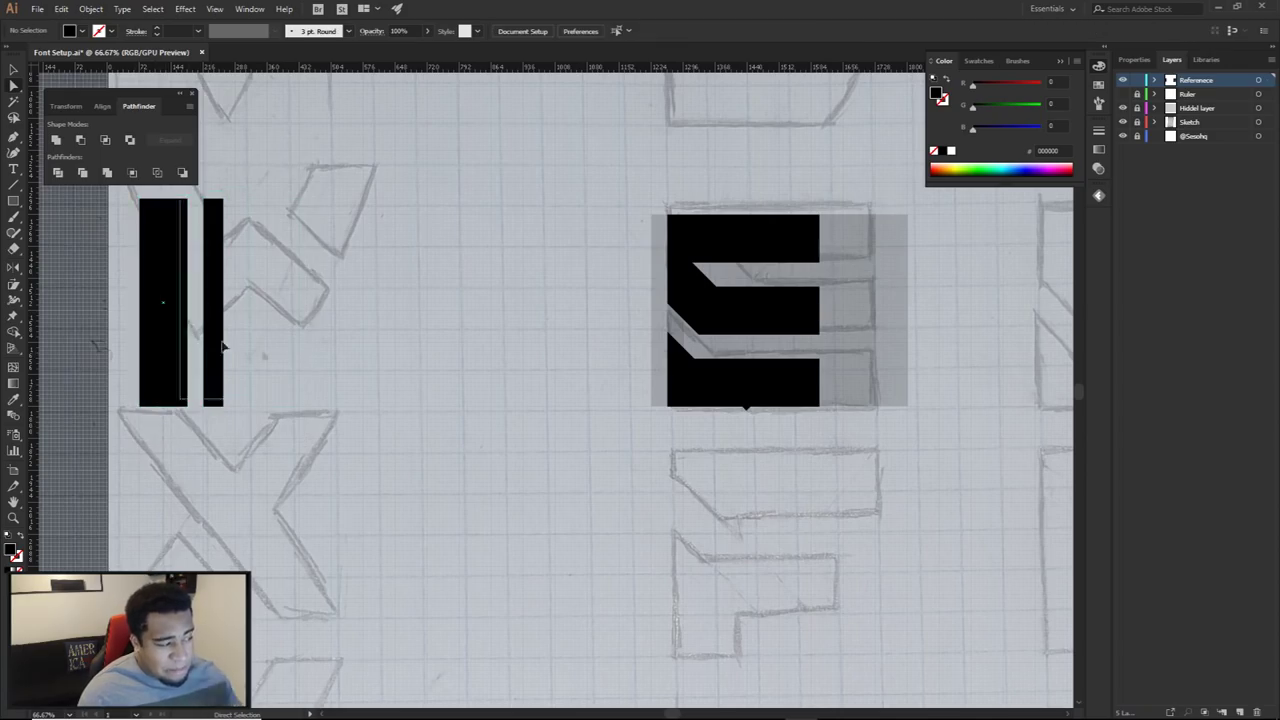
left_click_drag(309, 369, 309, 370)
key("ctrl+z")
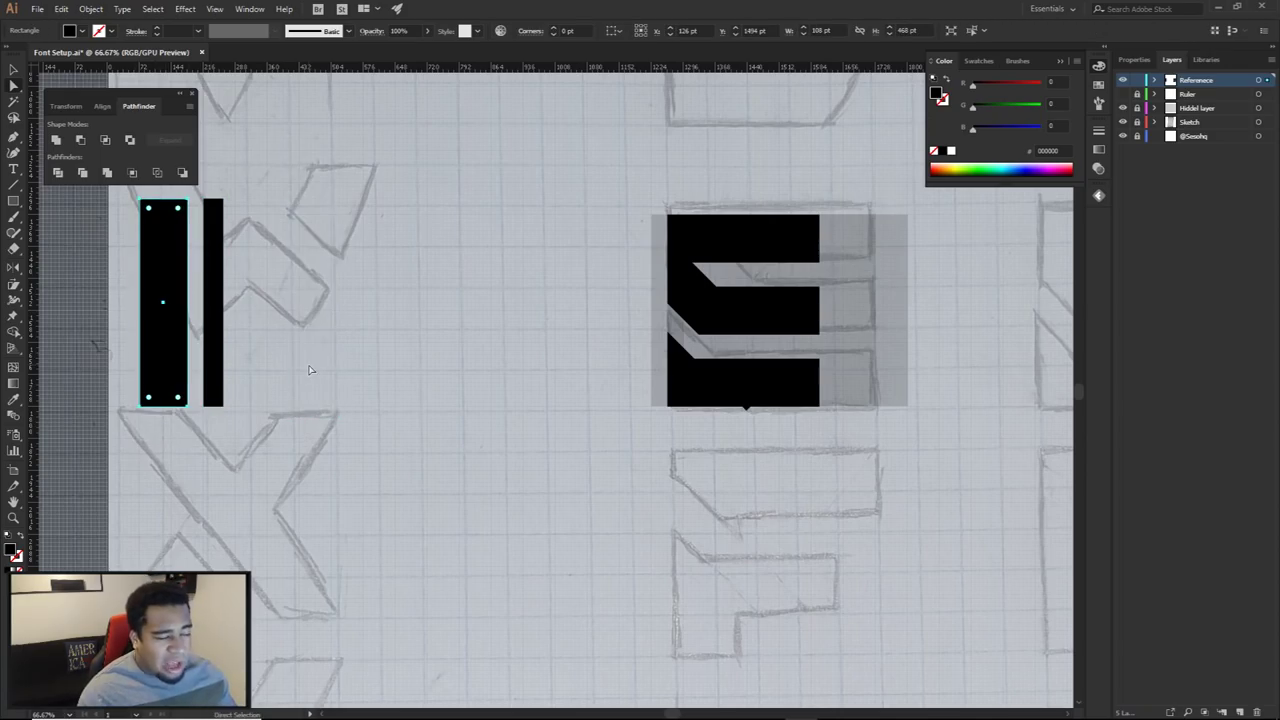
left_click(212, 303)
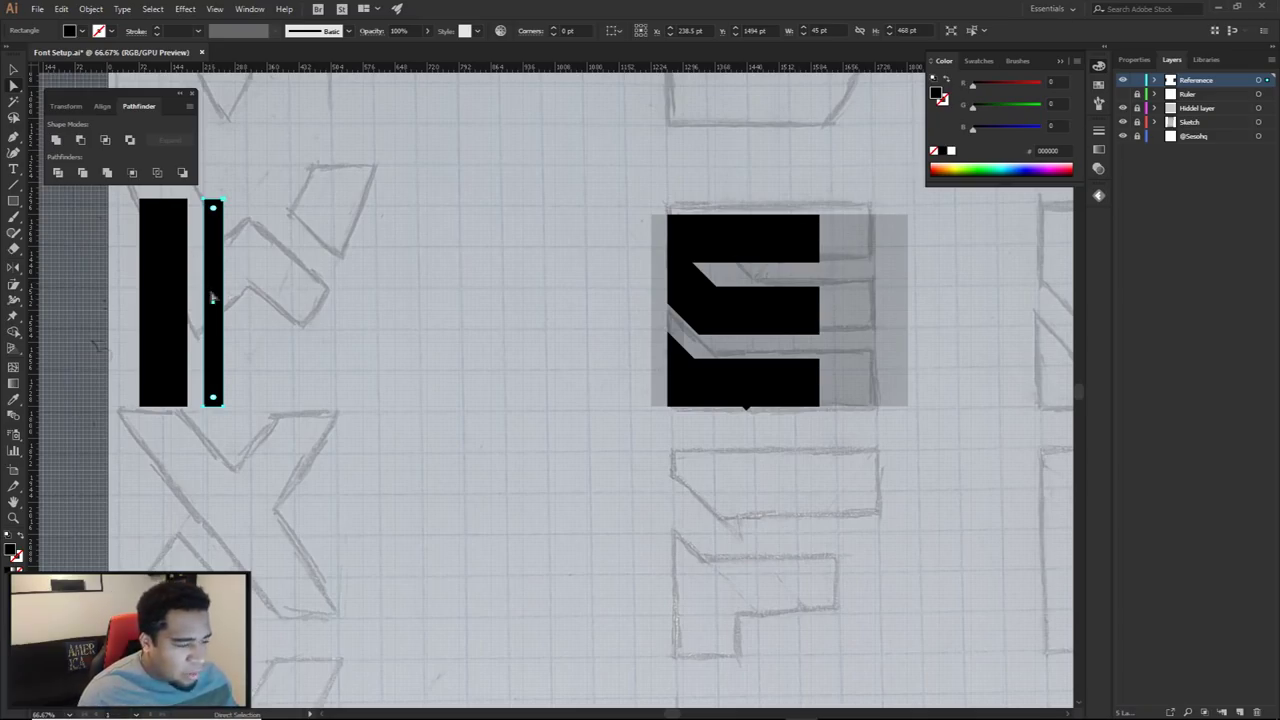
Select all pieces of the E, show the Ruler layer again and examine the diagonal gap at the letter's left edge
left_click_drag(674, 220, 887, 452)
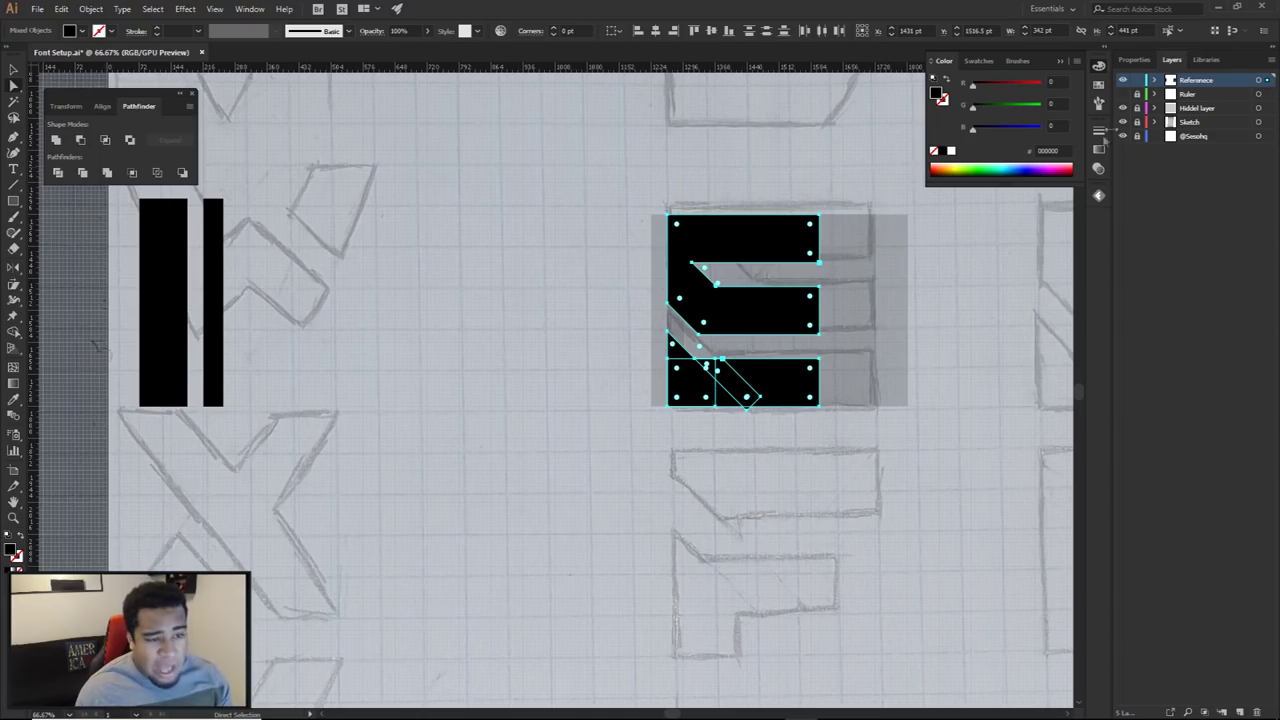
left_click(1122, 94)
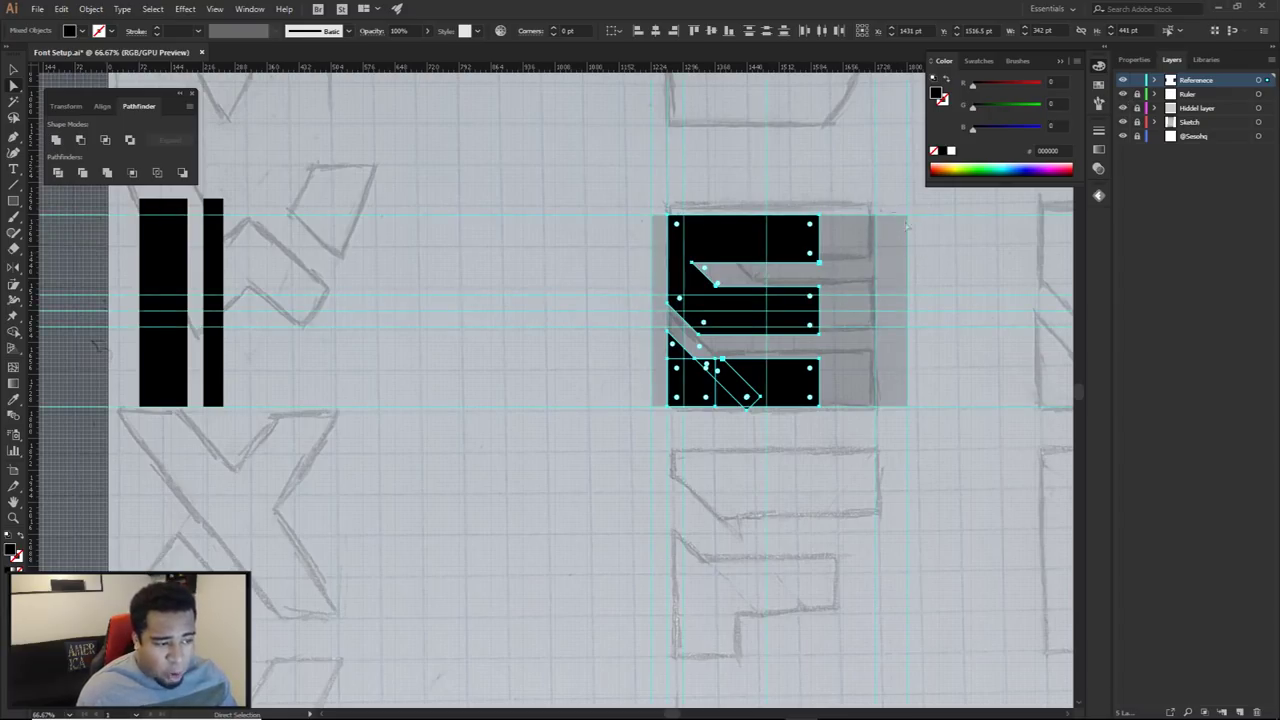
scroll(629, 400, "up", 6)
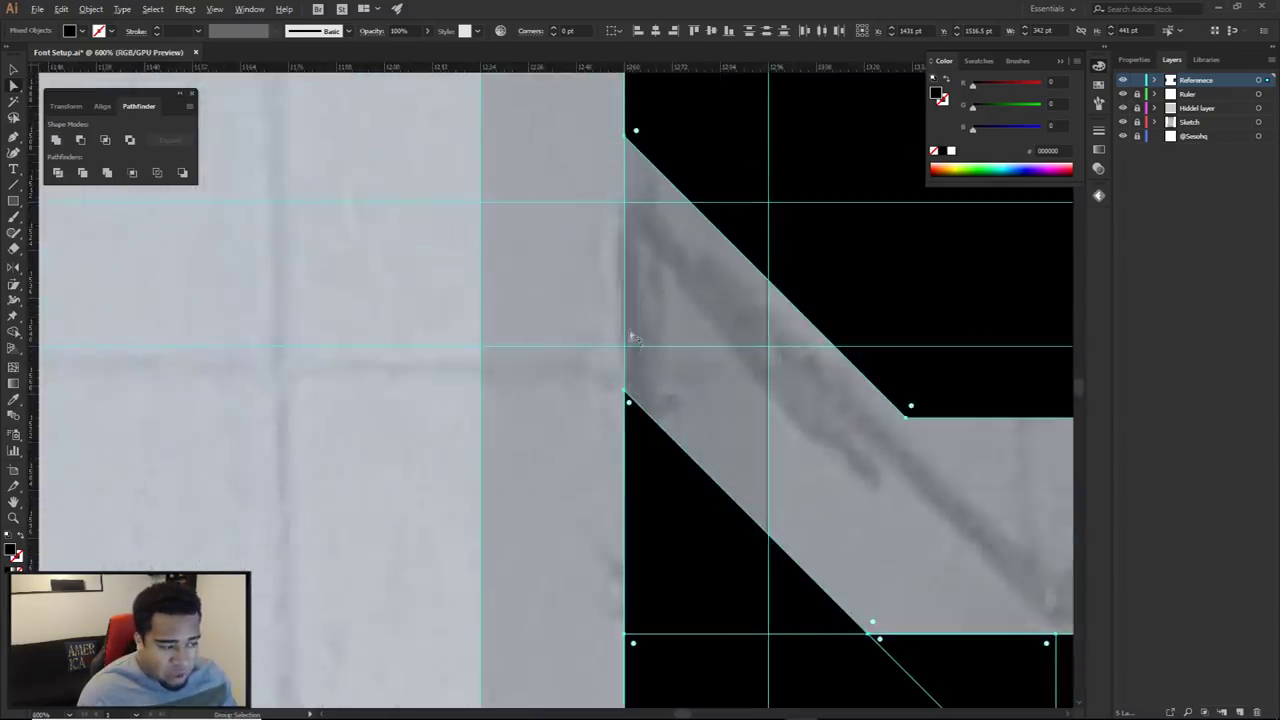
Unlock the Ruler layer and place a new vertical guide along the right edge of the E's black bars
scroll(640, 400, "down", 5)
scroll(645, 400, "down", 1)
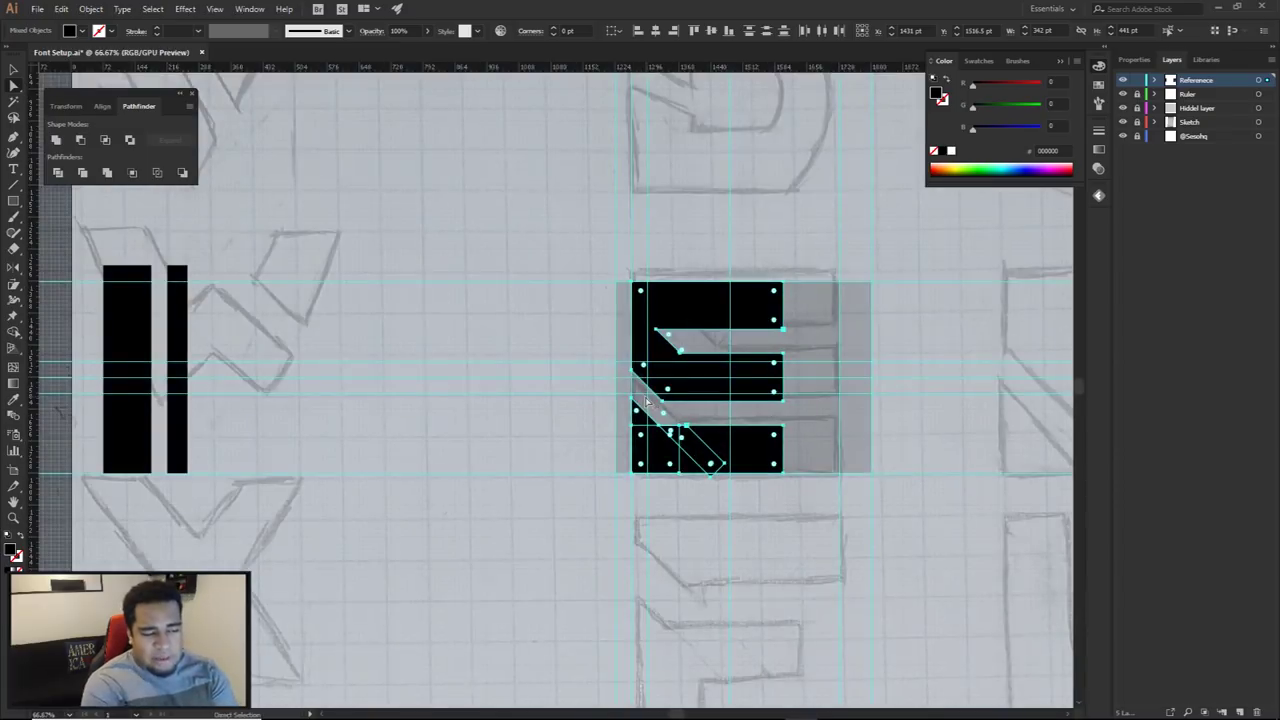
left_click(1192, 94)
left_click(931, 241)
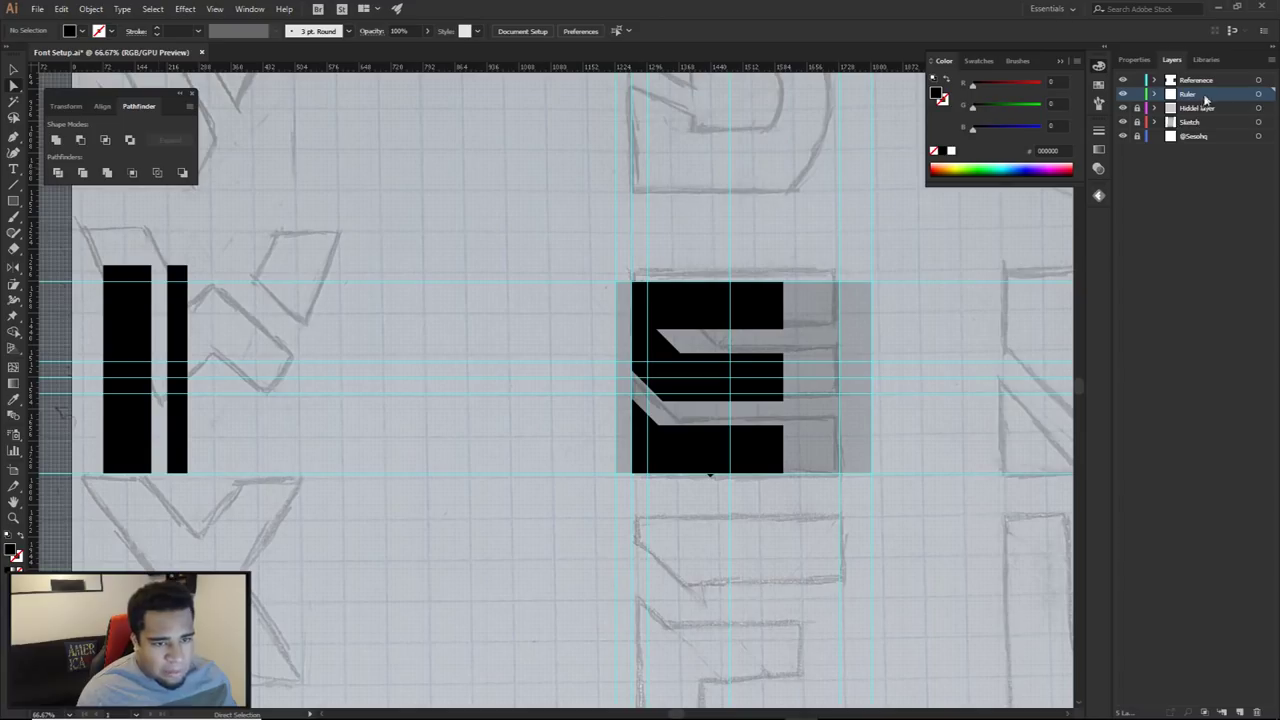
left_click_drag(34, 316, 850, 382)
scroll(786, 382, "up", 1)
scroll(858, 381, "down", 2)
scroll(756, 434, "up", 4)
left_click_drag(856, 302, 795, 405)
Trim the tip of the diagonal strip that projects below the baseline of the E
scroll(820, 372, "up", 3)
left_click(768, 380)
scroll(787, 368, "down", 7)
left_click(826, 404)
scroll(775, 404, "right", 1)
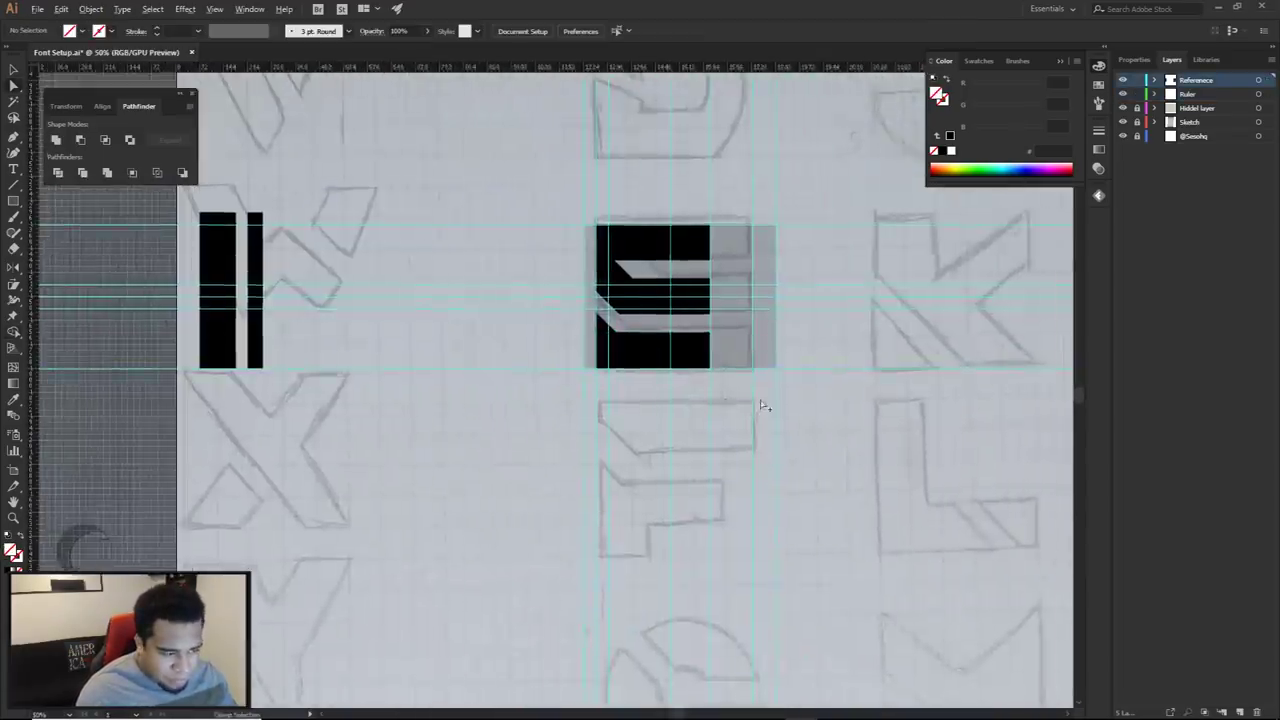
Lock the Ruler layer so the guides cannot be moved
scroll(763, 403, "down", 2)
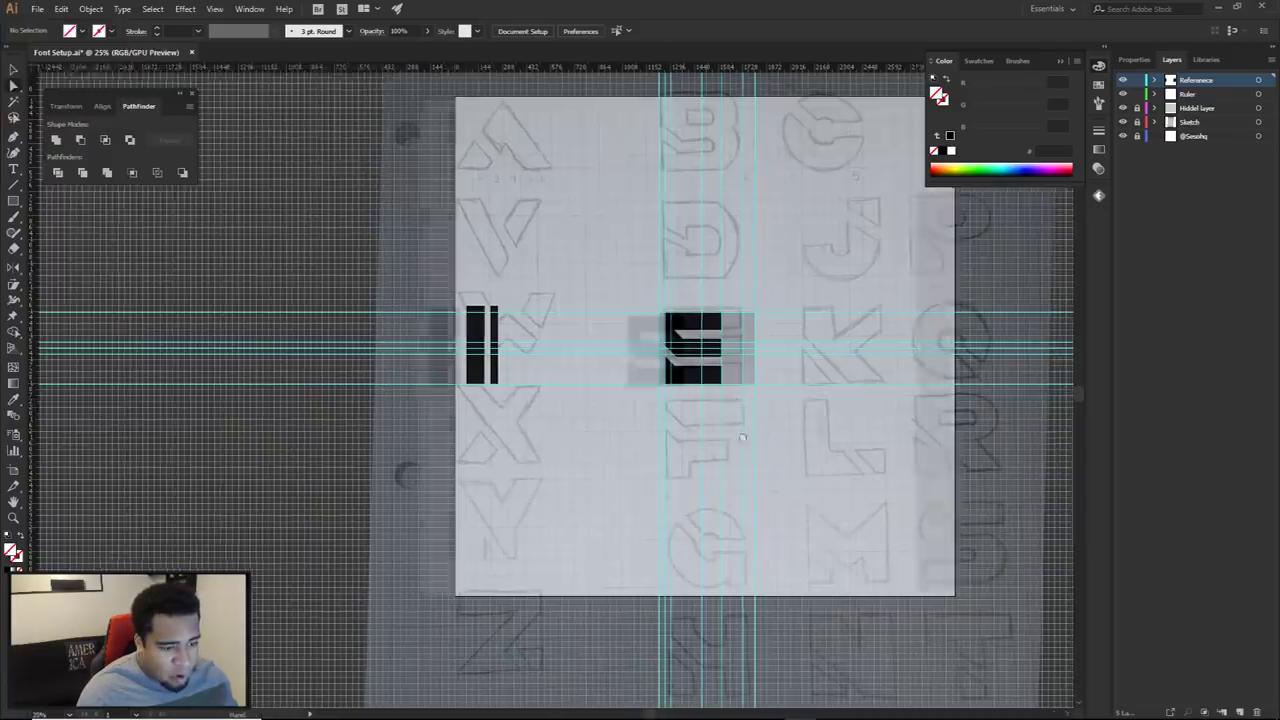
scroll(708, 440, "right", 1)
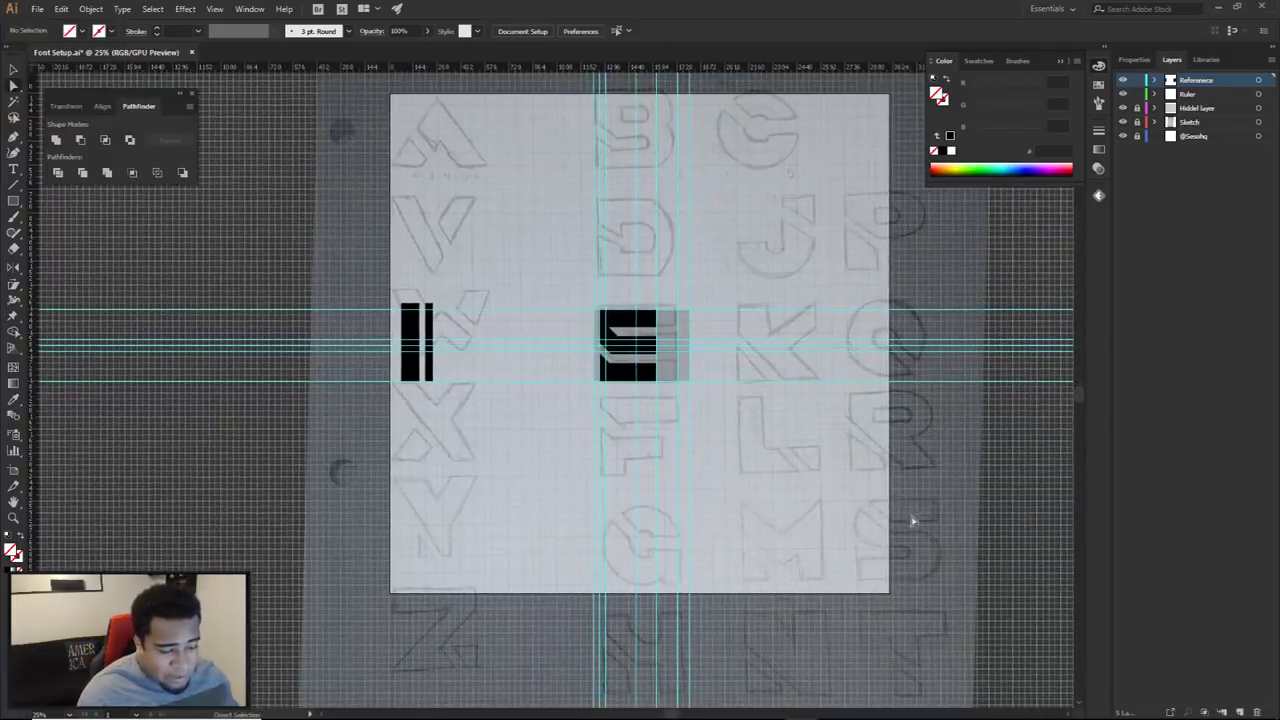
scroll(640, 362, "up", 3)
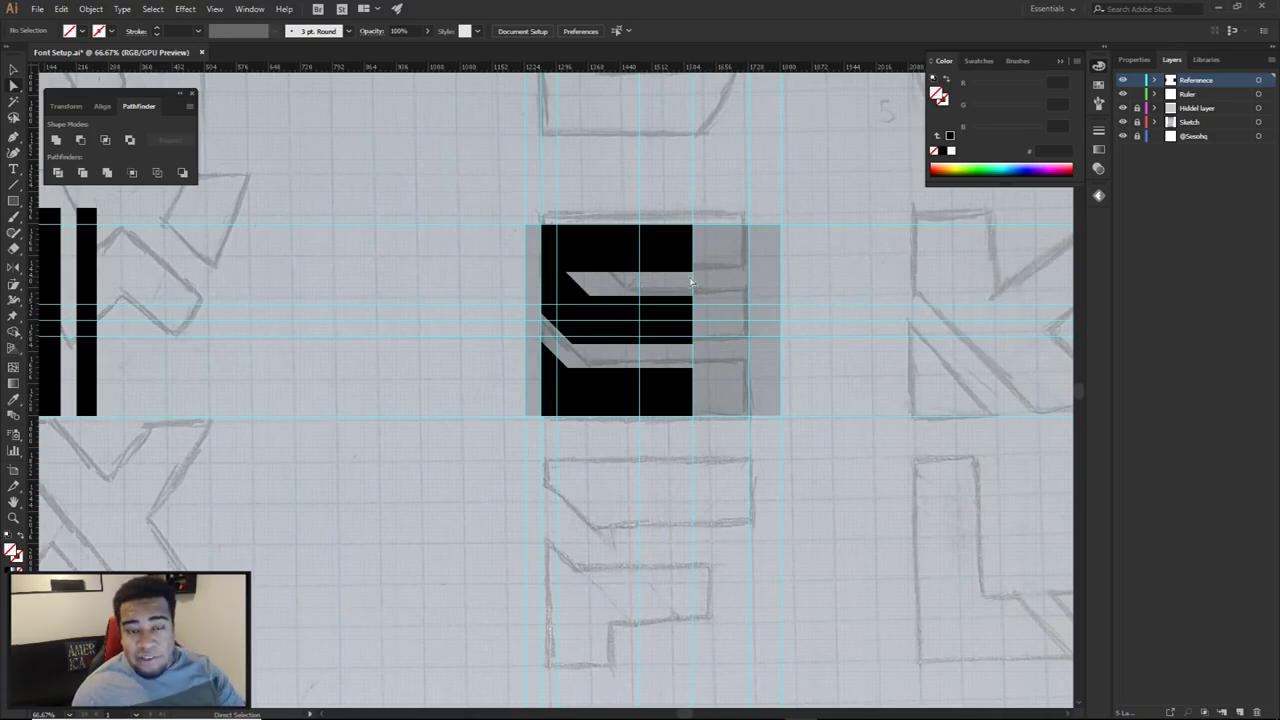
left_click(1137, 94)
left_click_drag(716, 315, 776, 323)
scroll(708, 326, "up", 2)
scroll(708, 330, "down", 2)
Select all the pieces of the E and move them right to about X 1503, near the middle of the grey box
left_click(746, 266)
left_click(583, 197)
left_click_drag(573, 199, 545, 185)
left_click(731, 388)
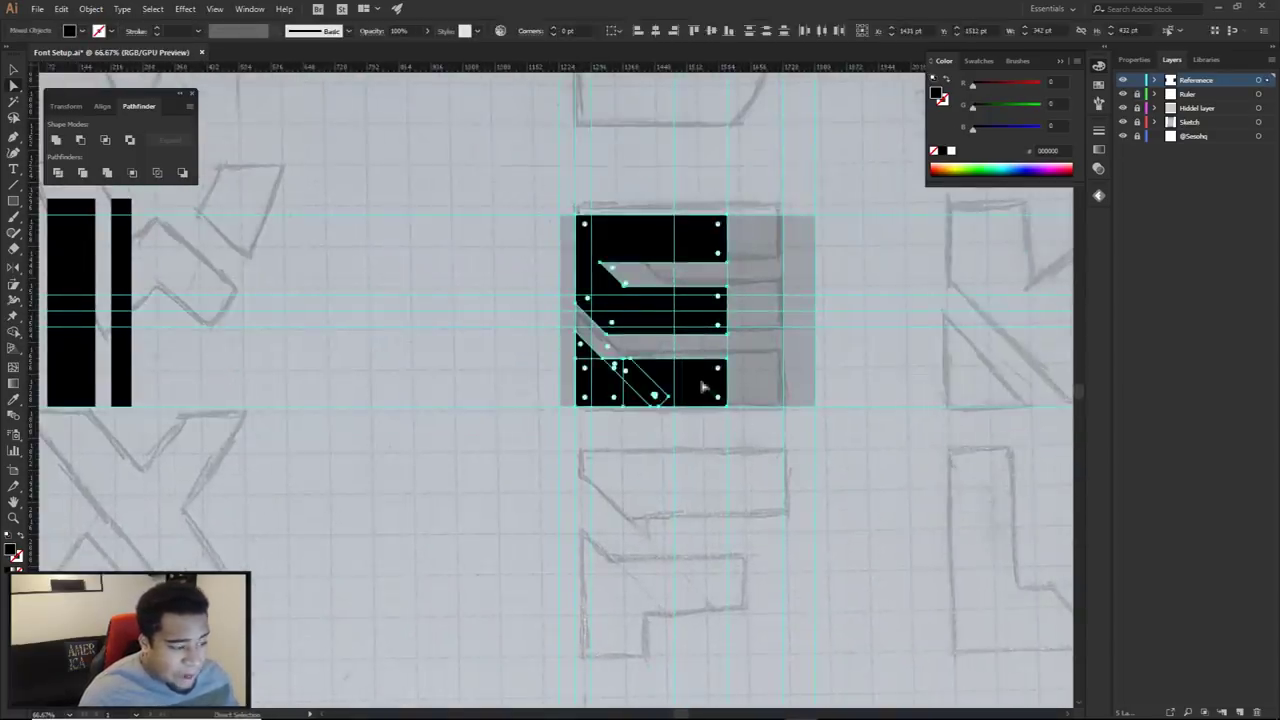
left_click_drag(732, 382, 735, 382)
key("ctrl+shift+a")
left_click_drag(715, 189, 731, 217)
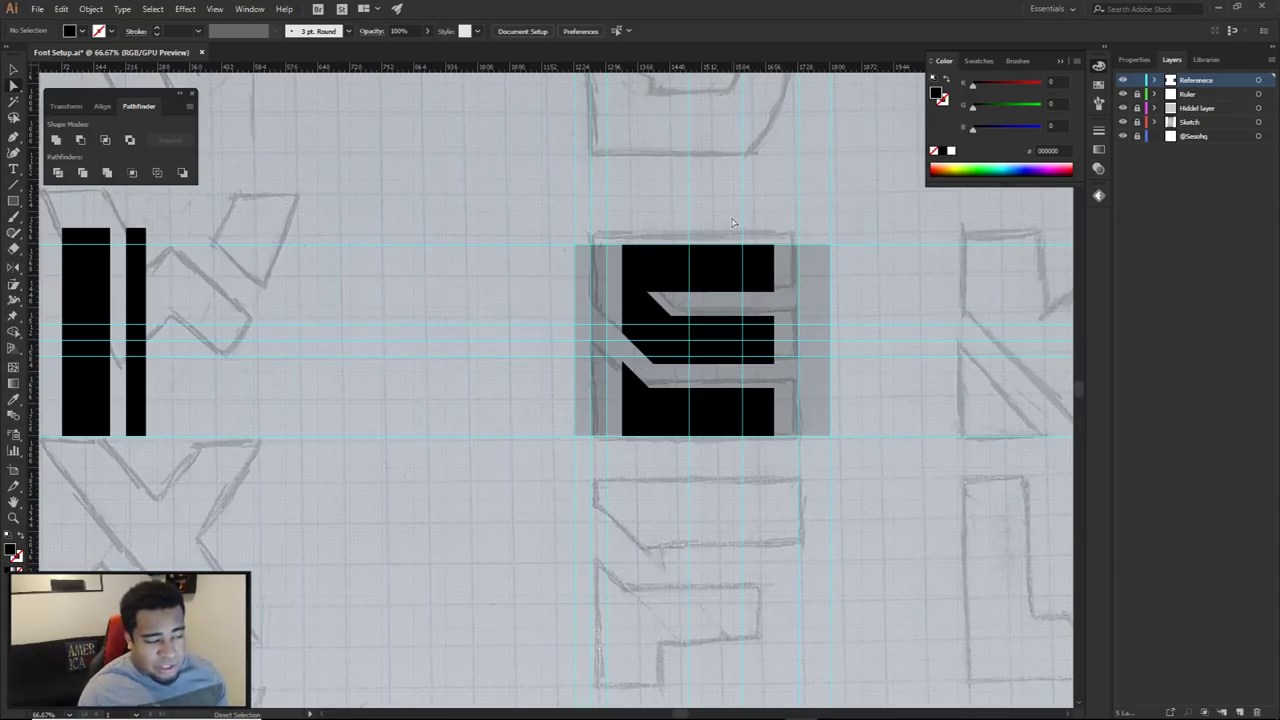
Select all the overlapping pieces of the E and merge them with Pathfinder Unite
left_click_drag(523, 199, 858, 564)
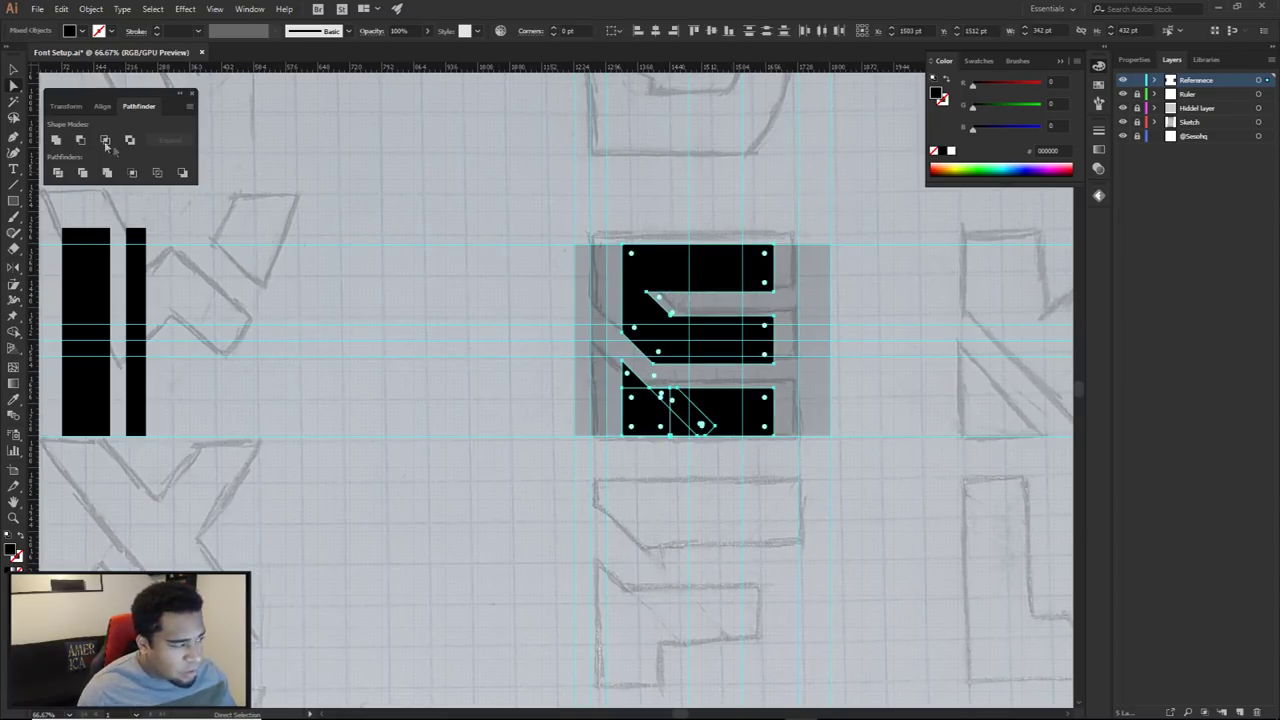
left_click(56, 140)
left_click_drag(640, 229, 638, 241)
left_click(697, 226)
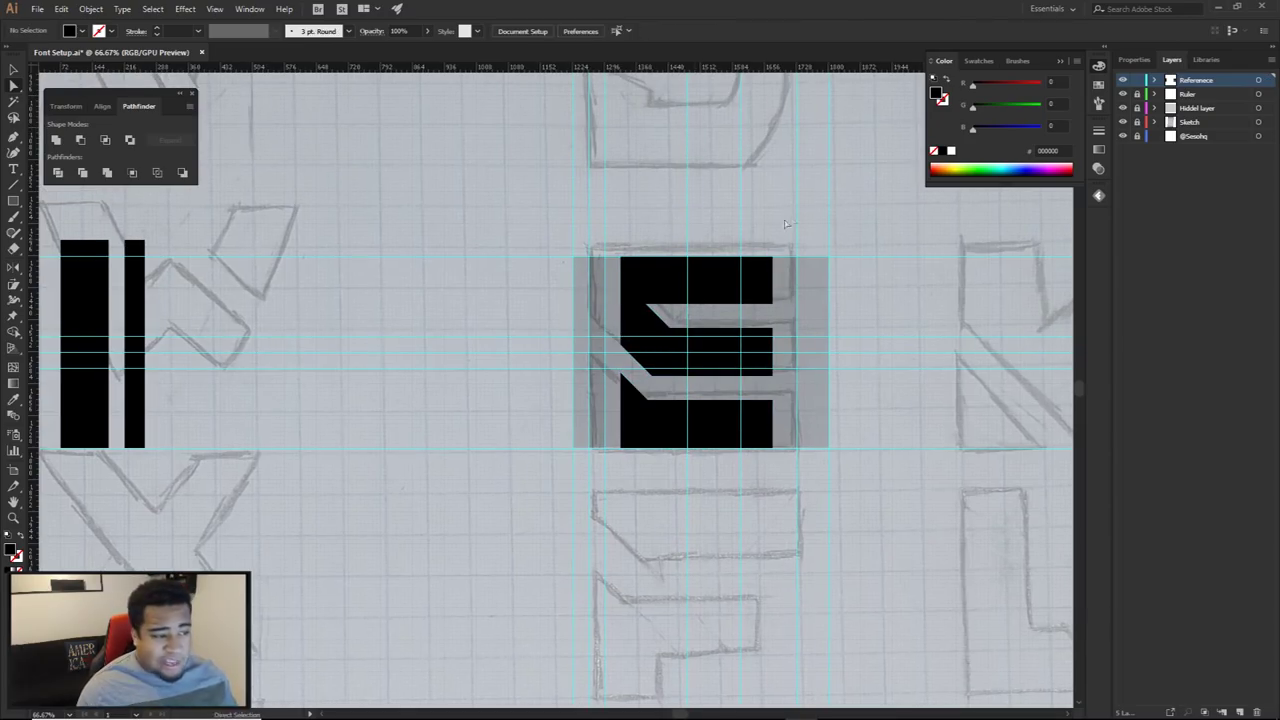
Create a new top layer and move the merged E group out of the Reference layer into it
left_click(694, 420)
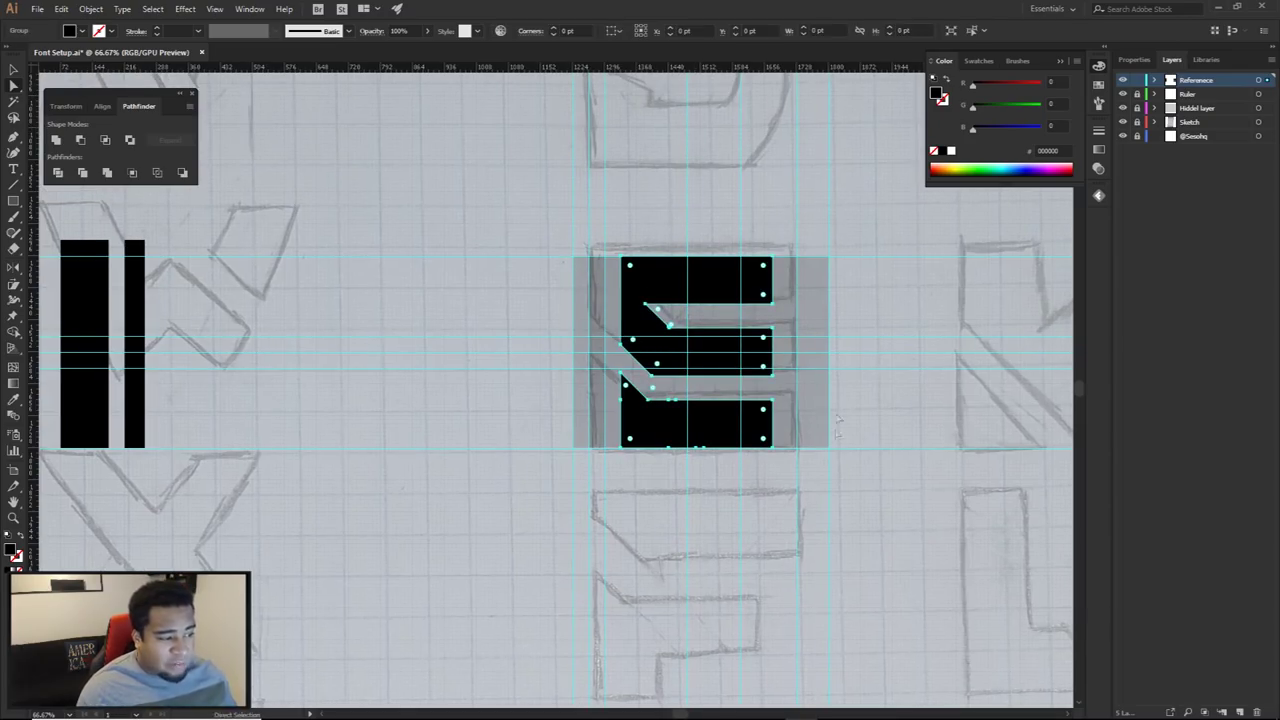
left_click(1157, 81)
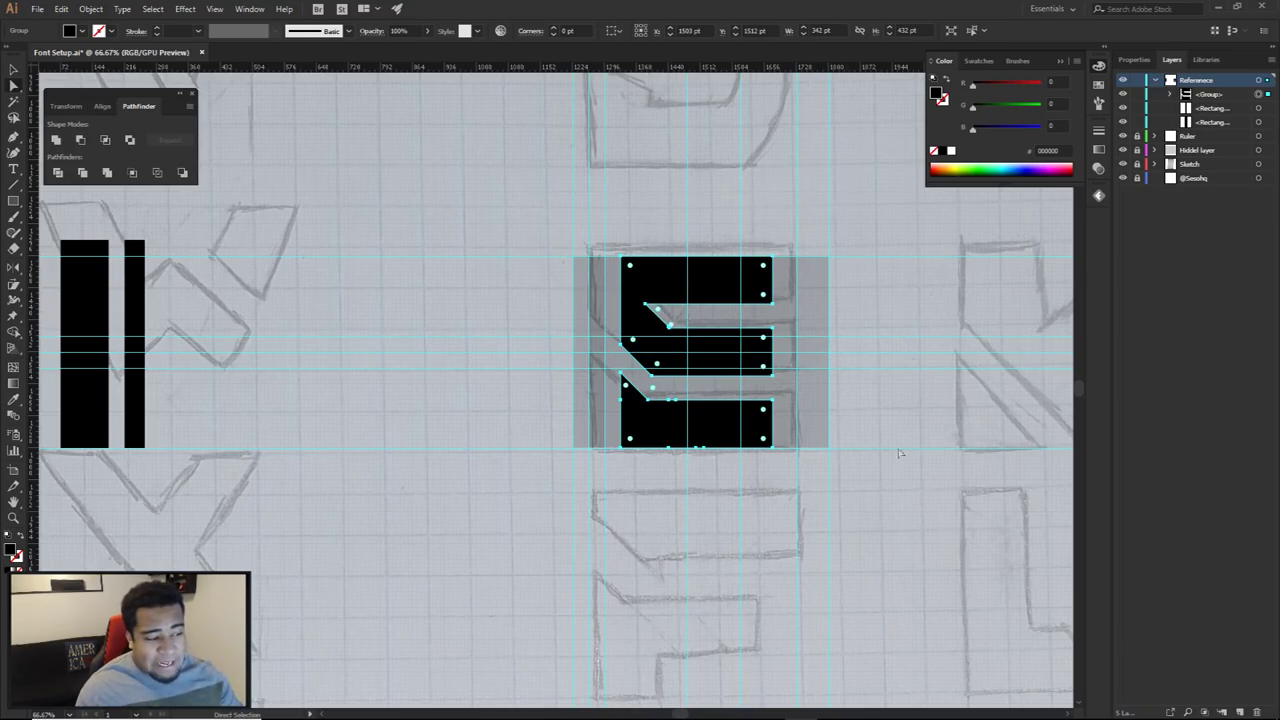
left_click(1220, 96)
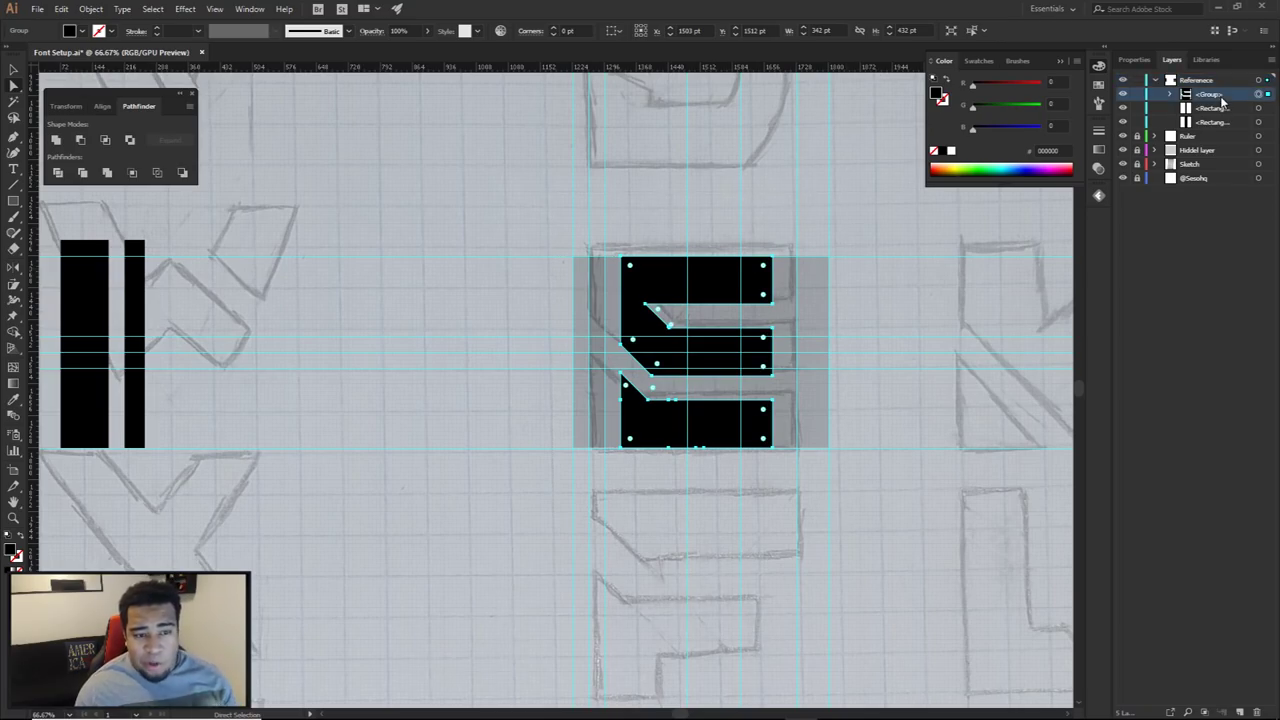
left_click(1170, 94)
left_click(1170, 94)
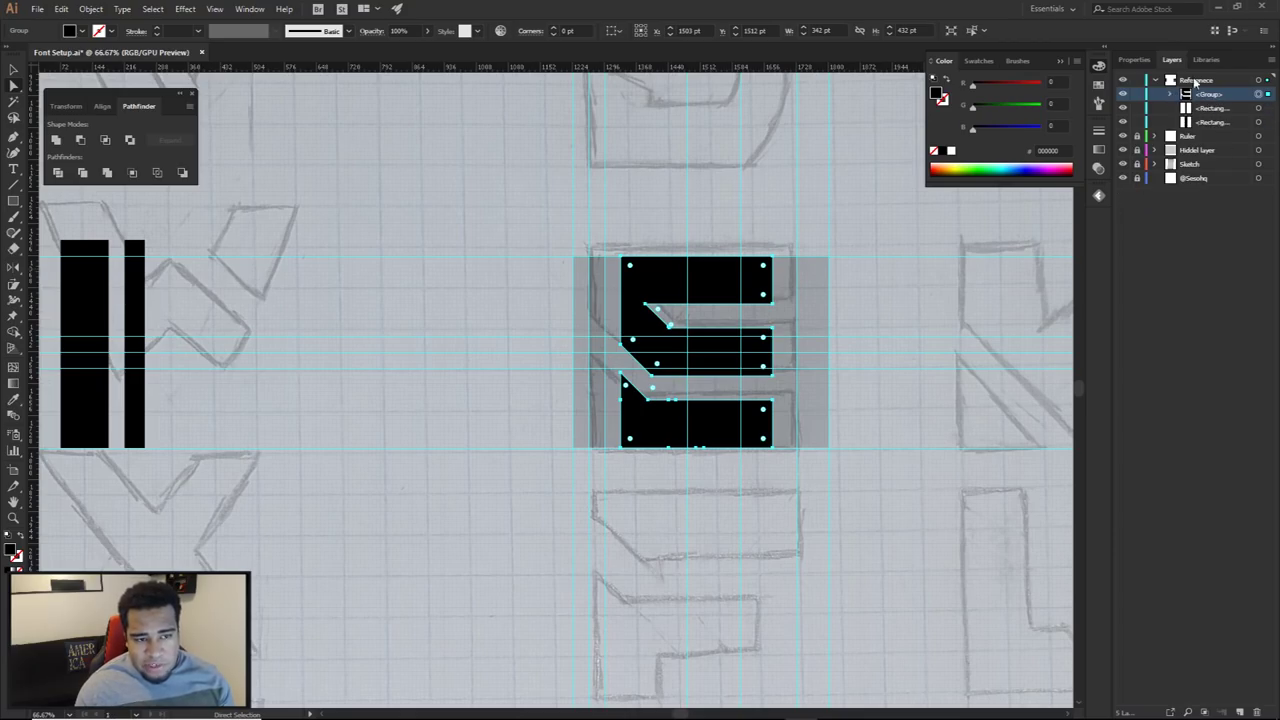
left_click(1240, 712)
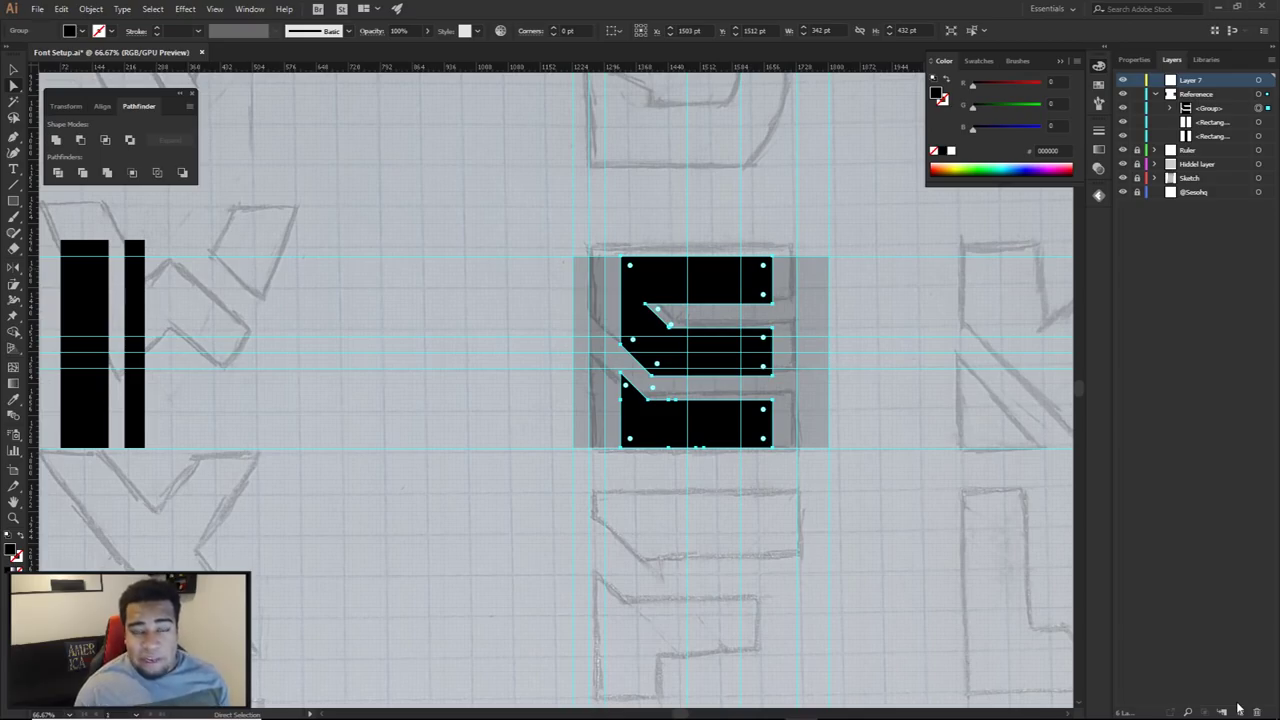
left_click_drag(1217, 113, 1201, 84)
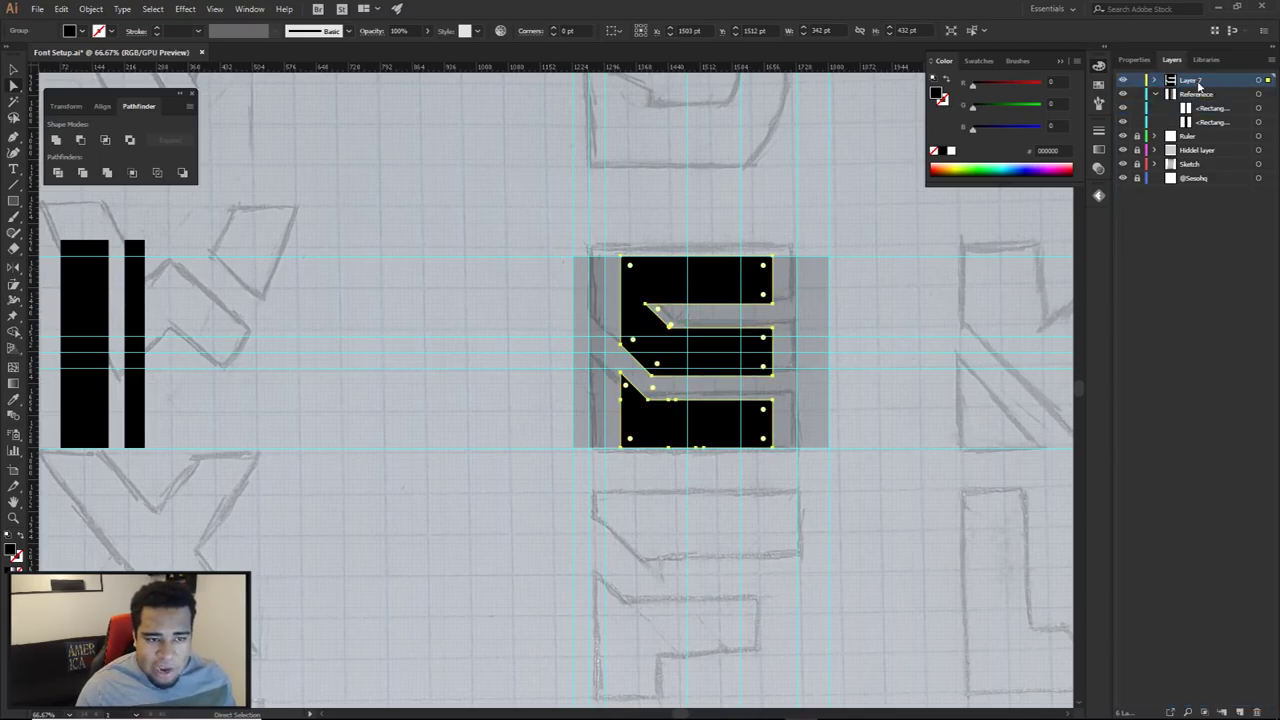
Rename the new layer E and lock it
double_click(1196, 81)
type("E")
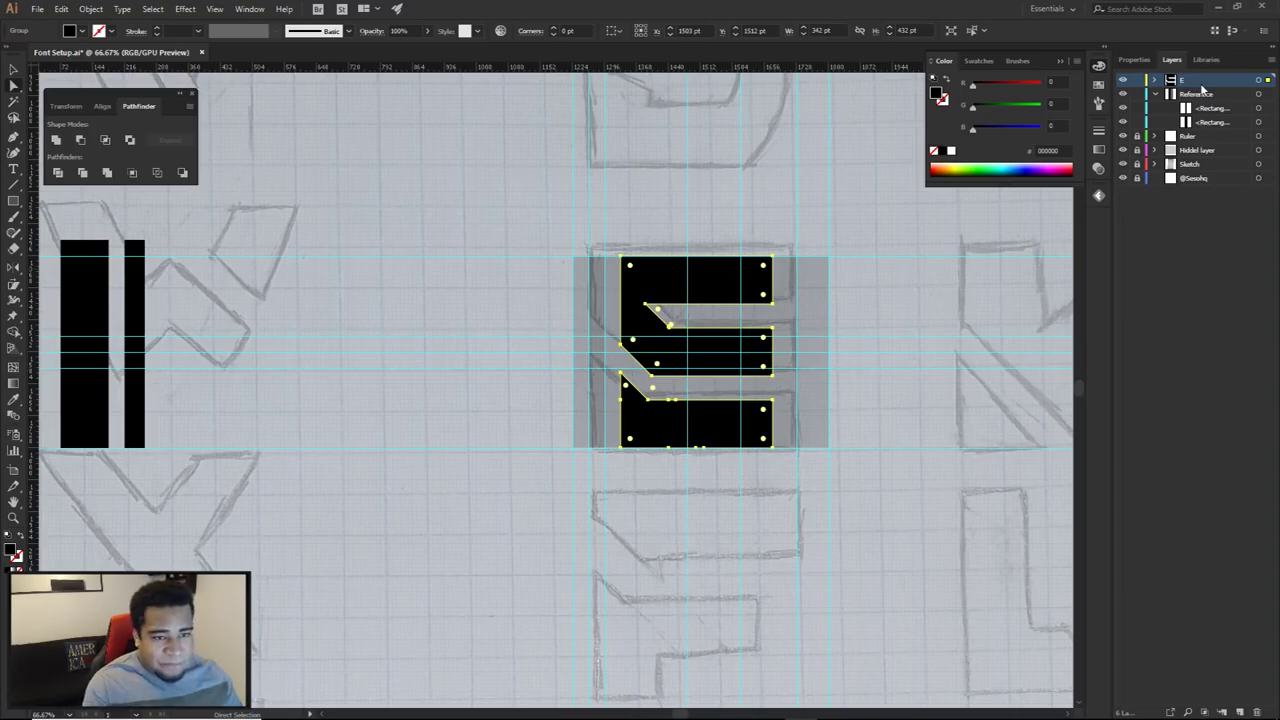
left_click(903, 260)
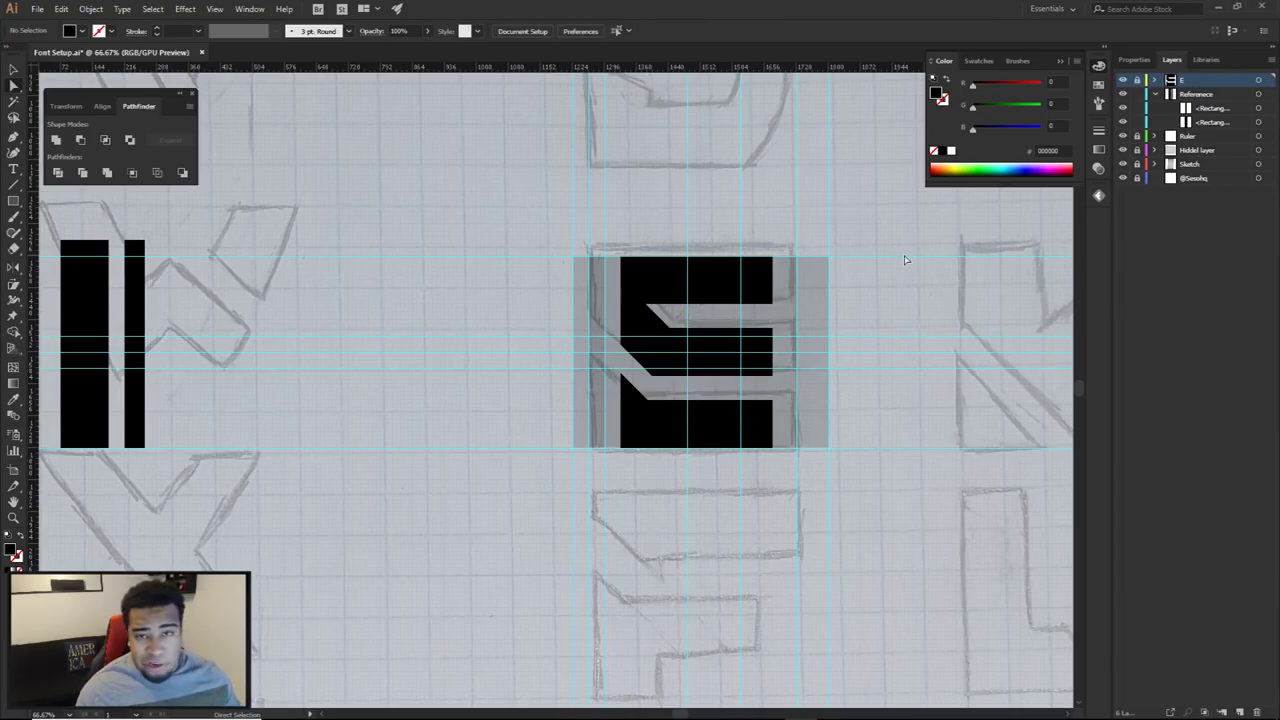
Examine the finished E against the sketch and check the two black reference bars beside it
scroll(904, 260, "down", 3)
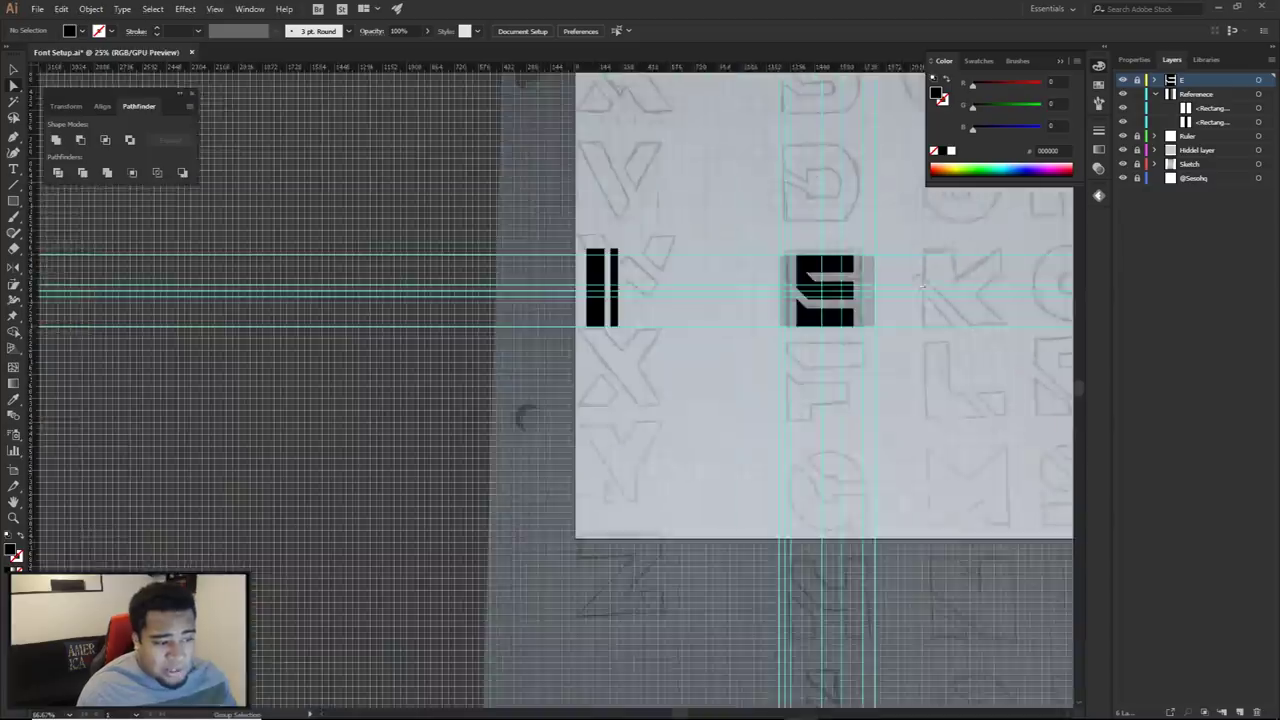
left_click_drag(917, 280, 860, 331)
scroll(826, 333, "up", 3)
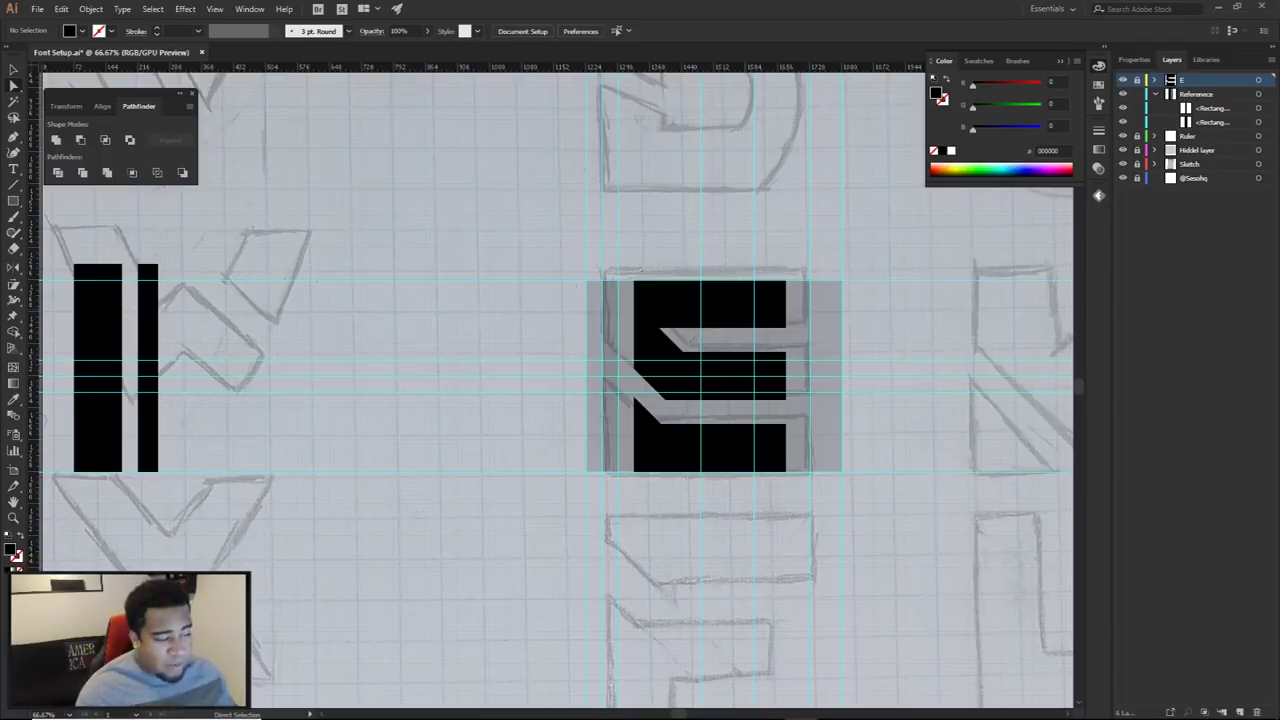
left_click_drag(642, 273, 745, 268)
scroll(595, 417, "down", 2)
left_click_drag(584, 419, 589, 394)
left_click_drag(368, 457, 465, 266)
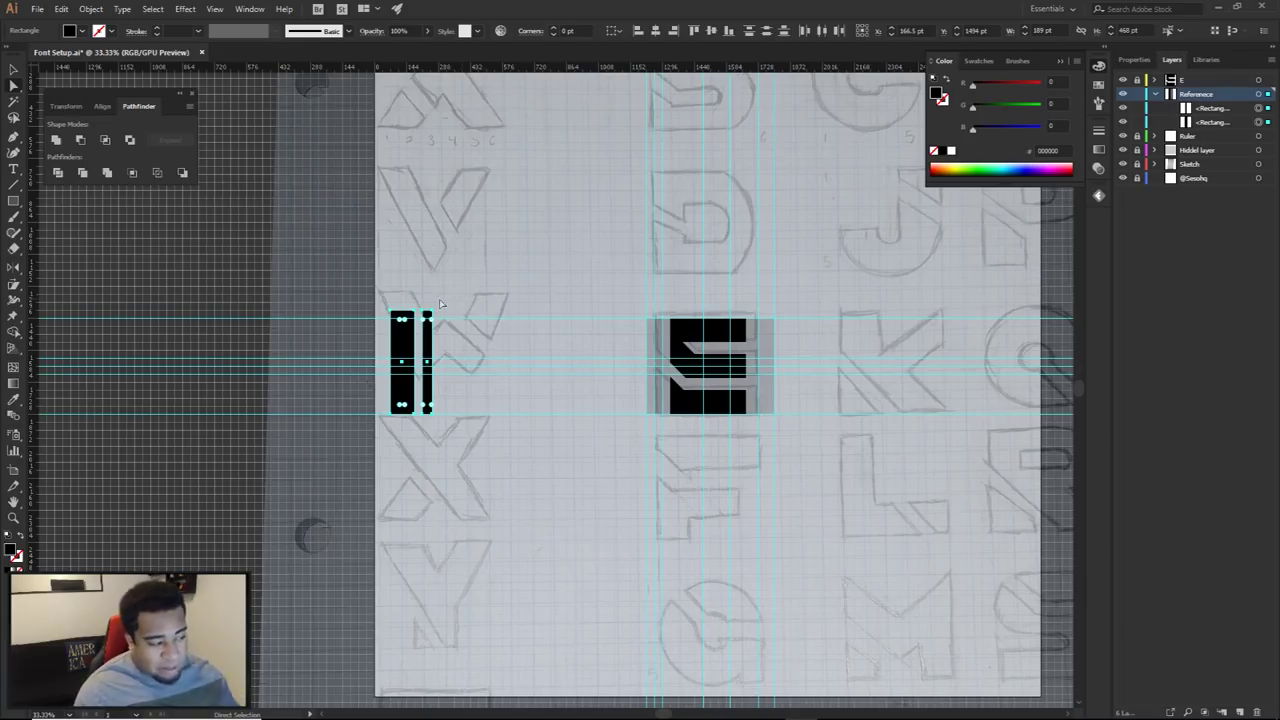
left_click(793, 444)
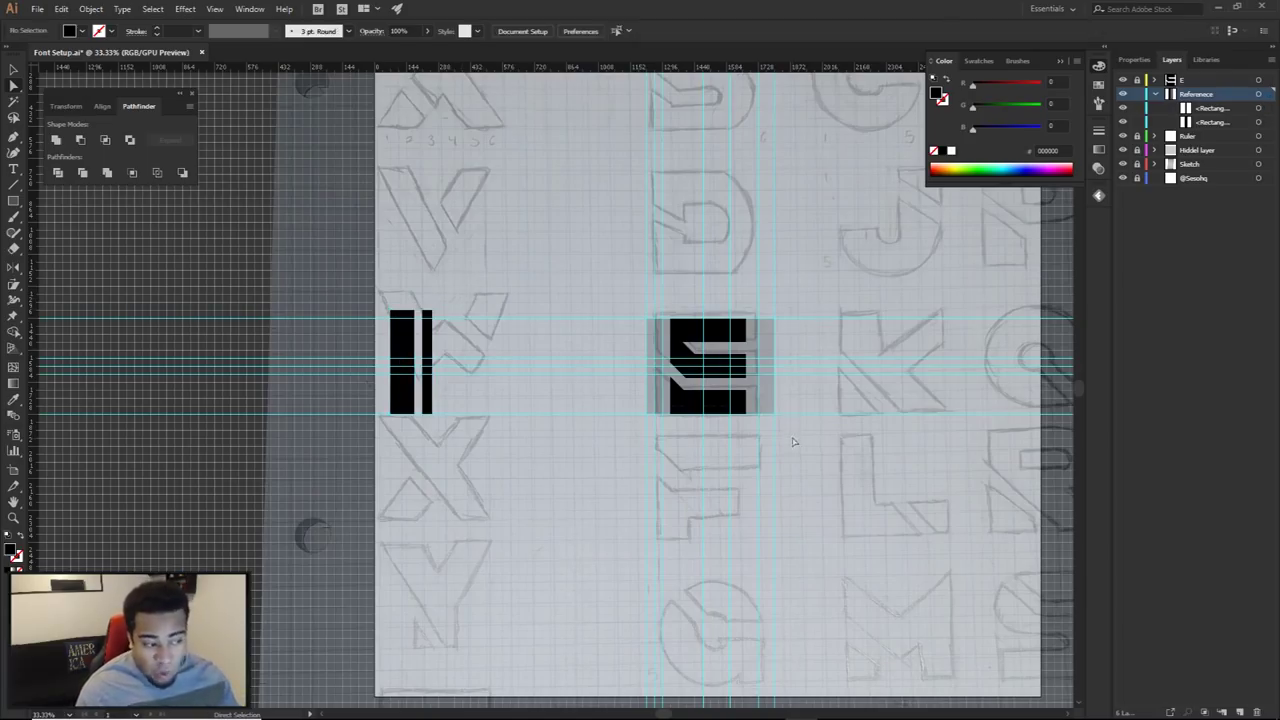
left_click(408, 347)
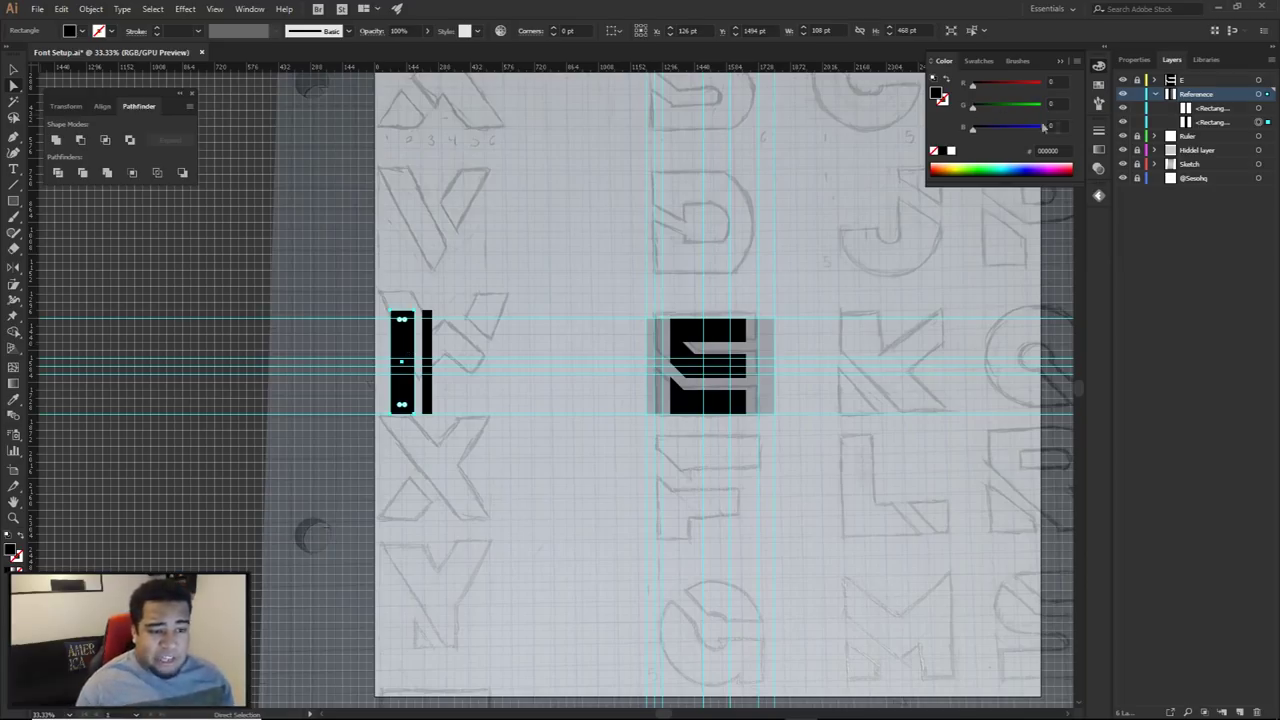
Open Fontself Maker and filter the Quantum font's glyphs to show only Numbers and Others
left_click(1098, 195)
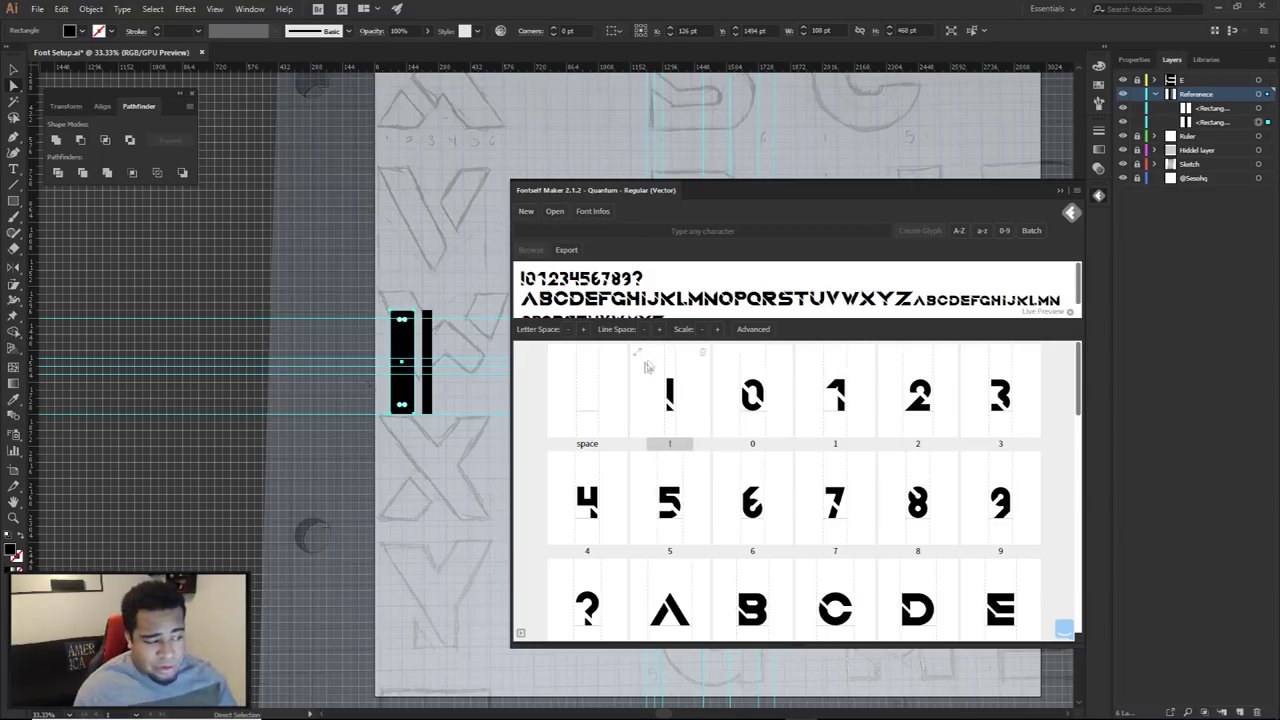
left_click(521, 634)
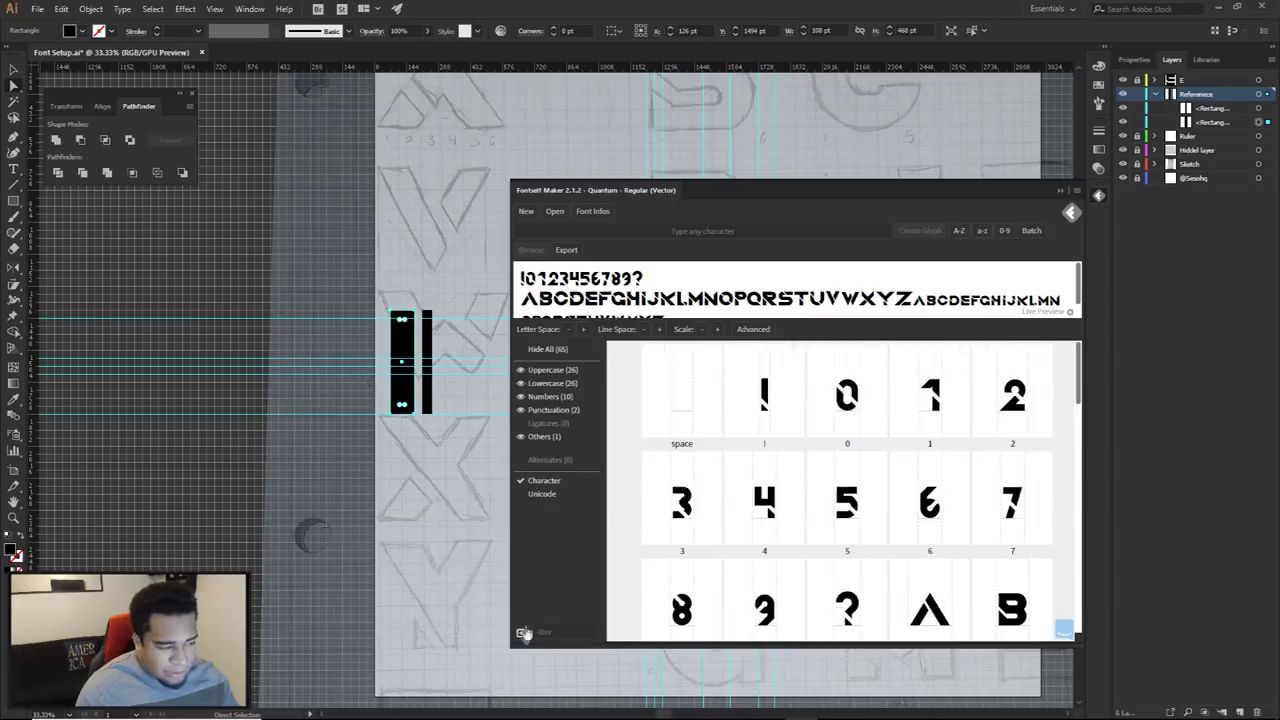
left_click(545, 398)
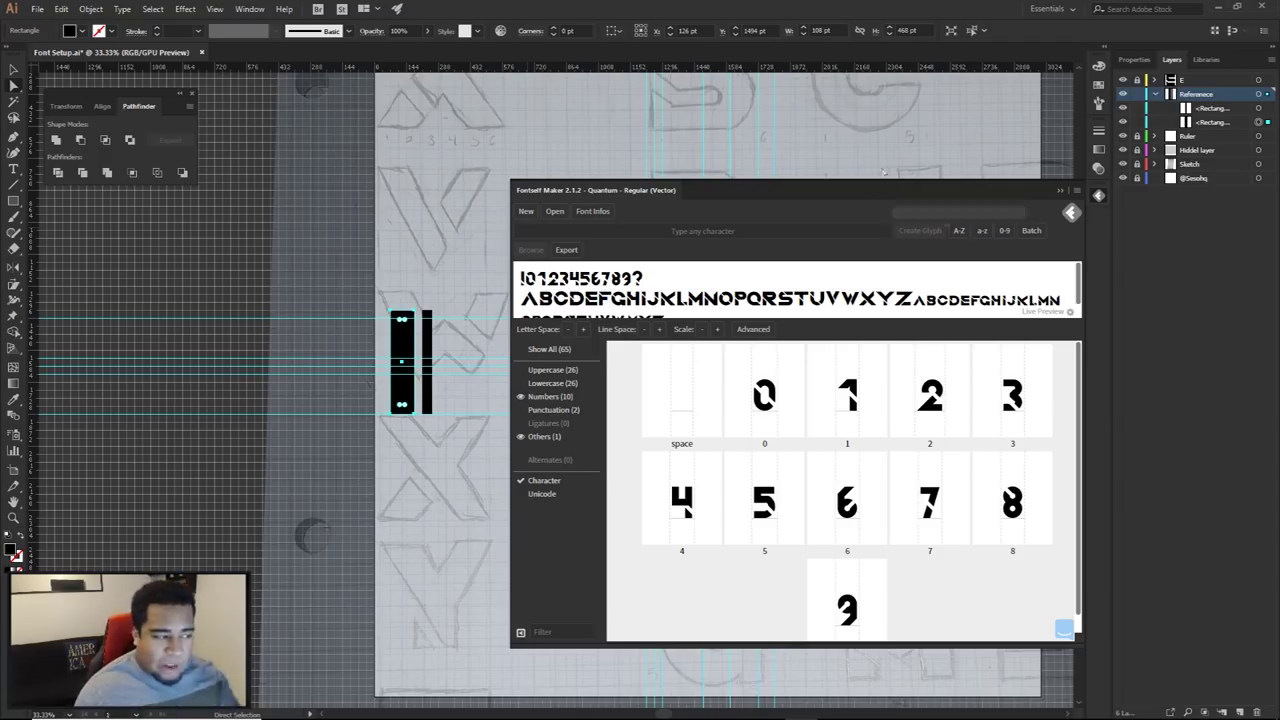
Open the export dialog for the Quantum font and cancel it without saving
left_click(566, 252)
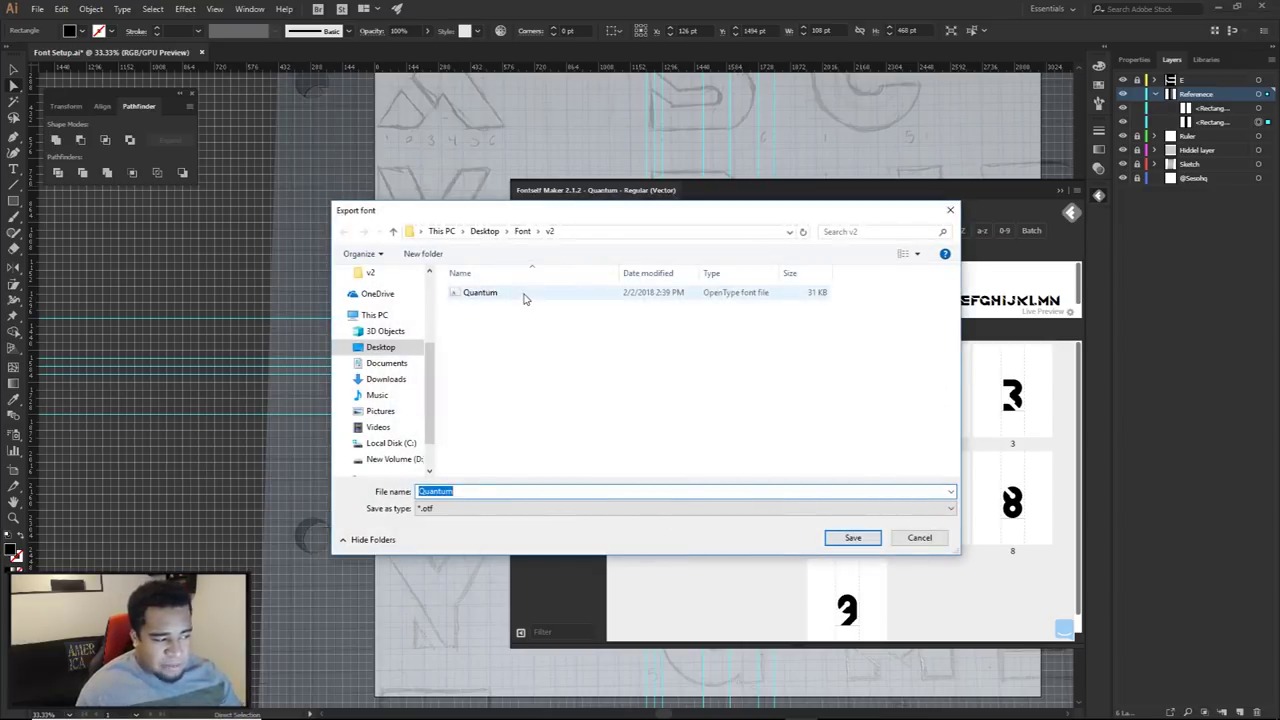
left_click(906, 538)
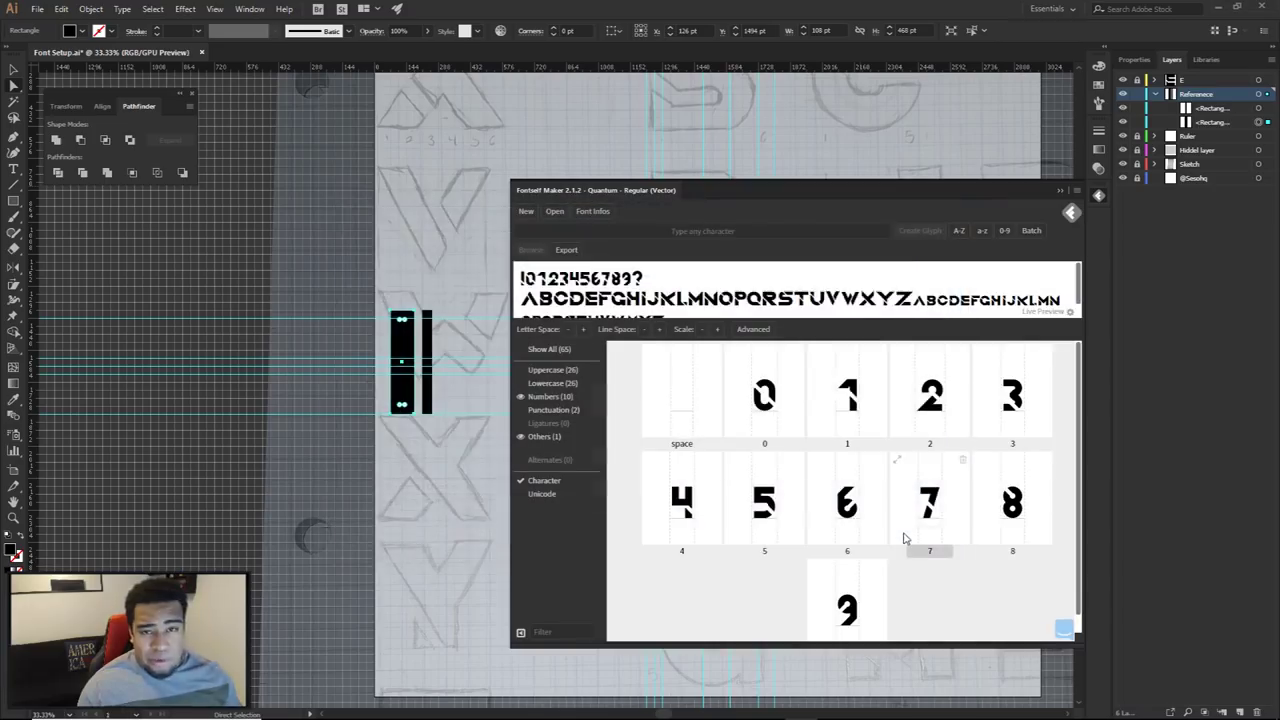
Review the font's advanced spacing and kerning settings, going through the kerning pairs to the end of the list
left_click(754, 331)
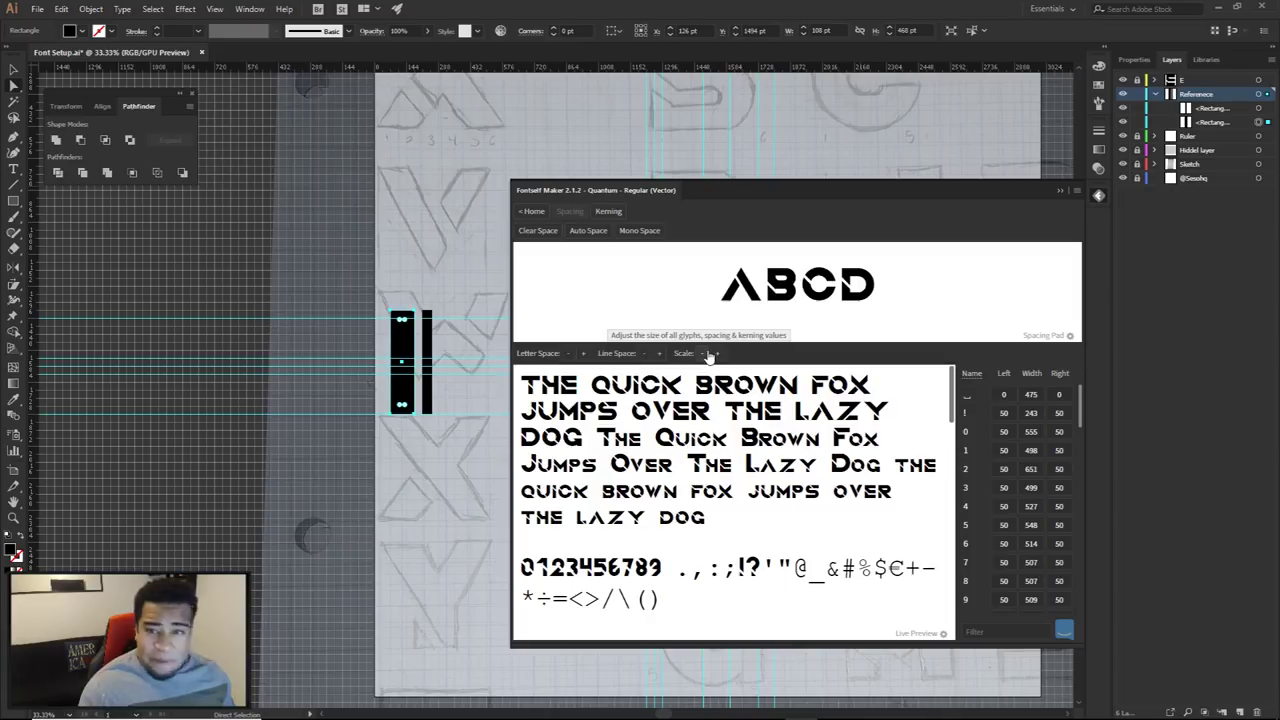
left_click(607, 211)
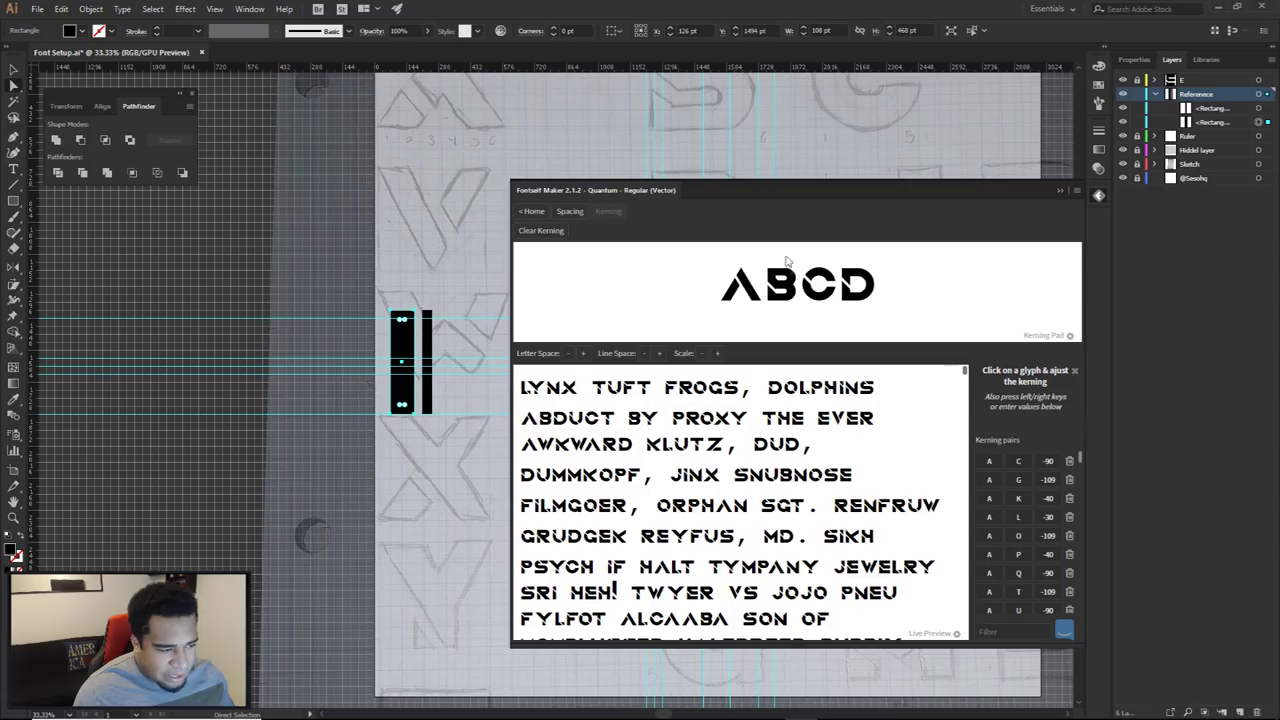
left_click_drag(1081, 461, 1071, 625)
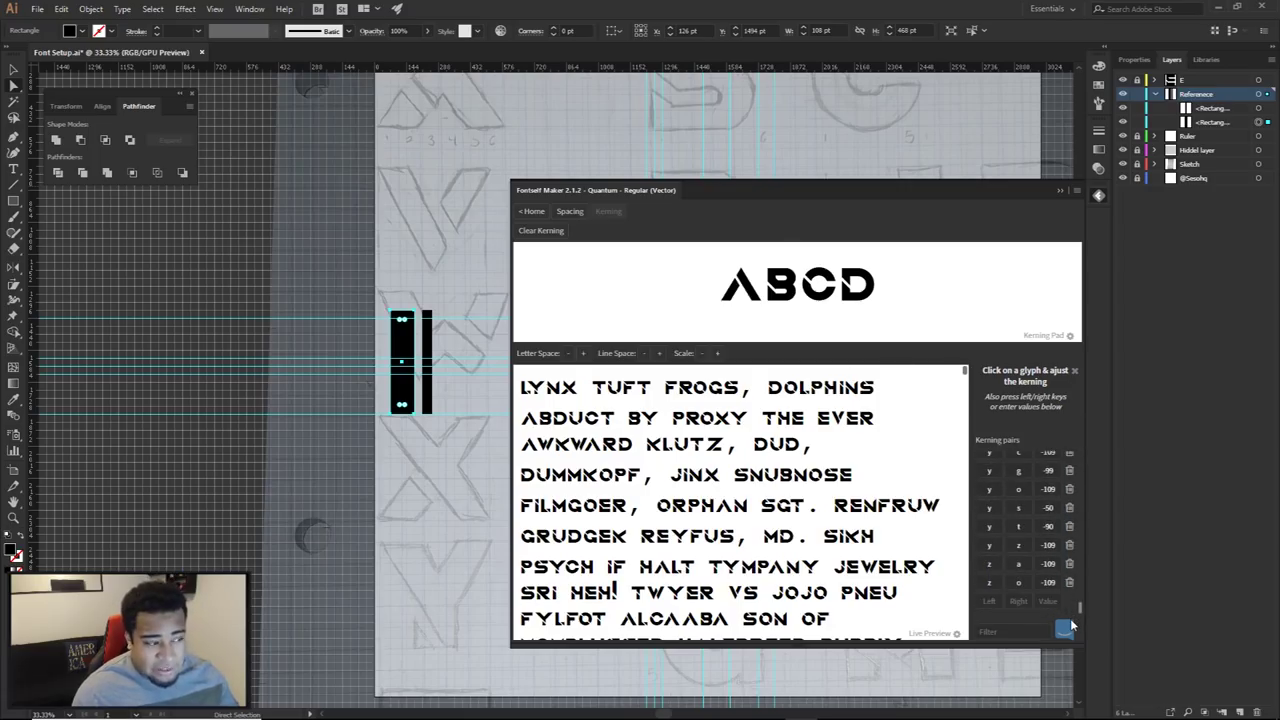
Add a kerning pair at the end of the list with A on the left, B on the right and a value of -50
left_click(994, 601)
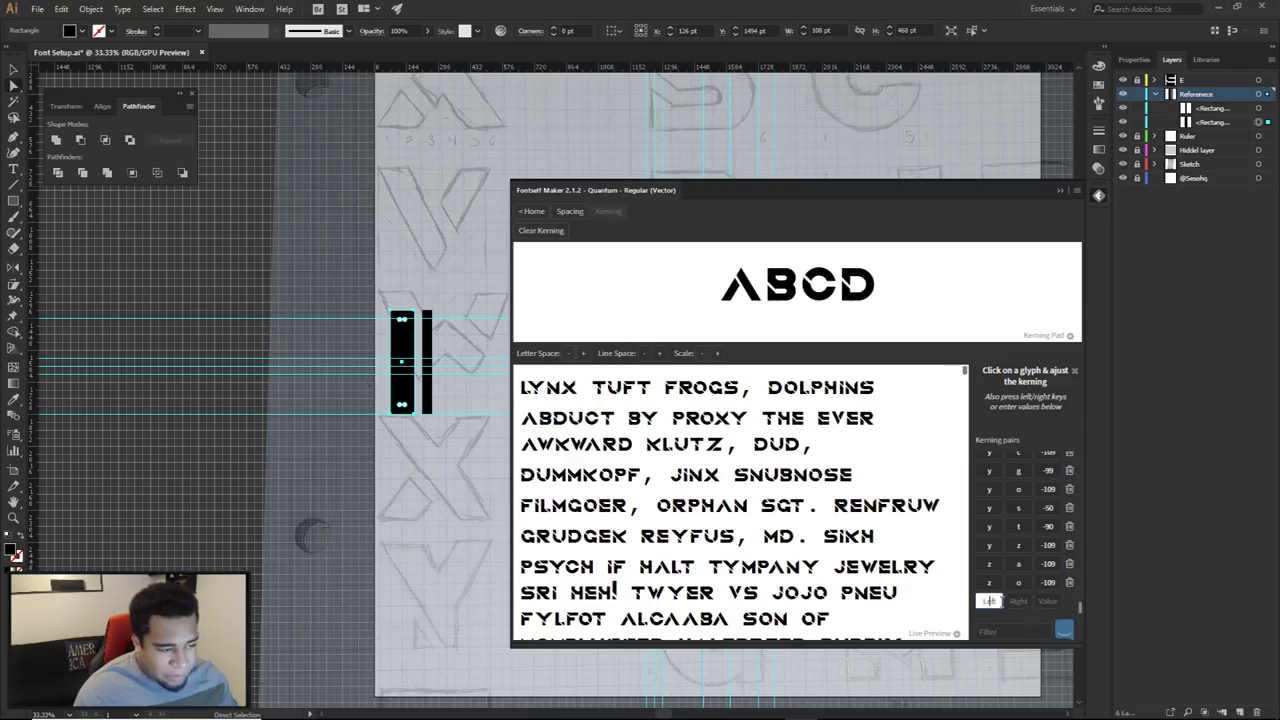
left_click(1002, 598)
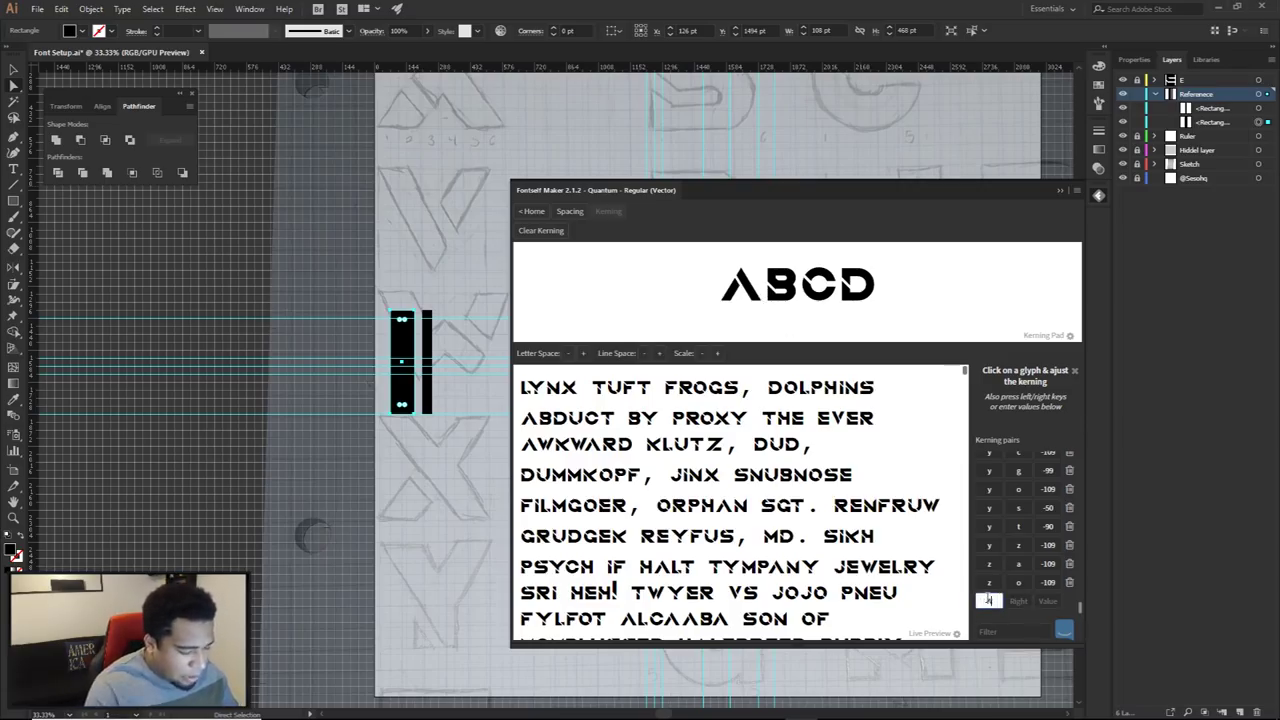
key("Tab")
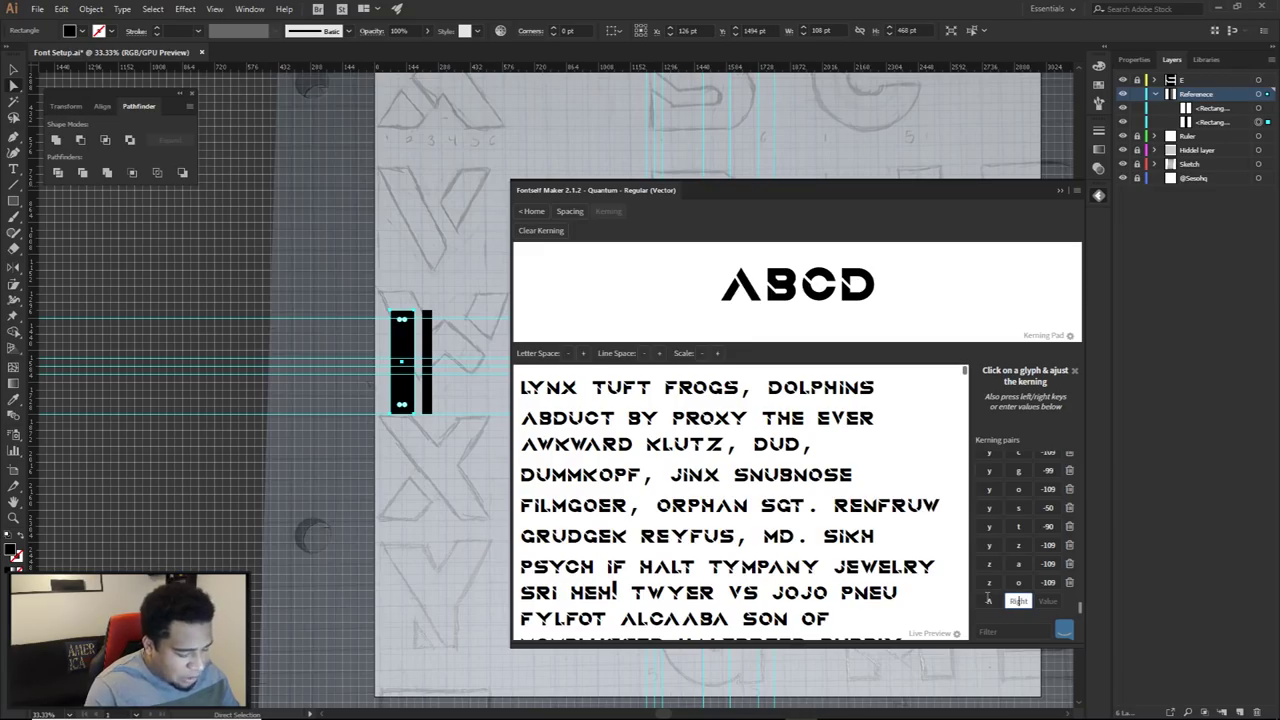
type("E")
key("Tab")
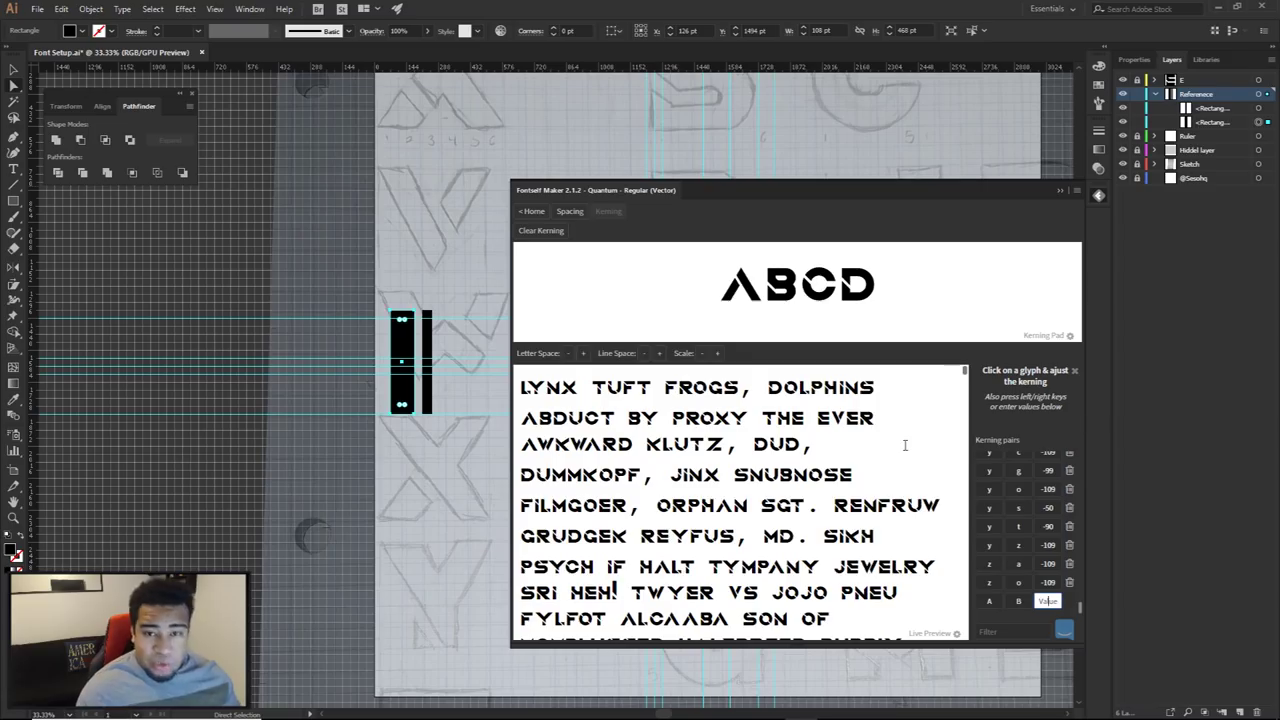
type("-50")
key("Return")
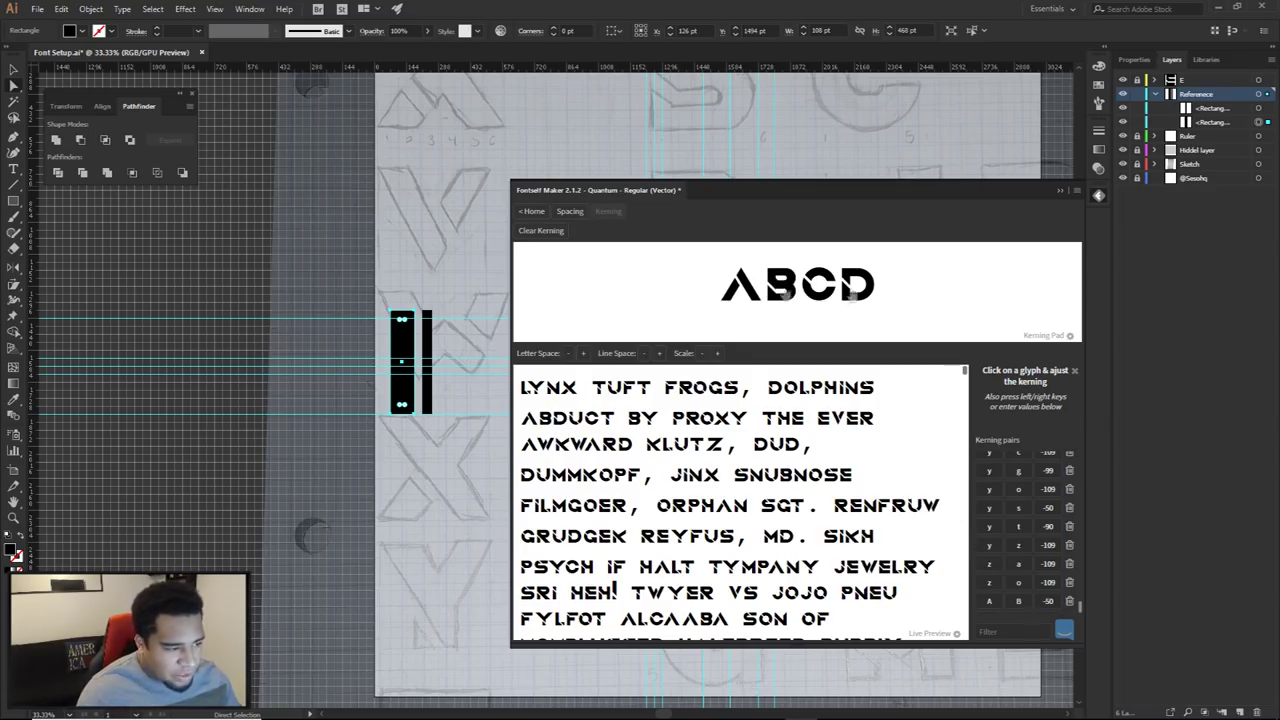
Edit the left and right glyphs of the new A–B kerning pair, entering a as the left glyph
left_click(990, 602)
type("a")
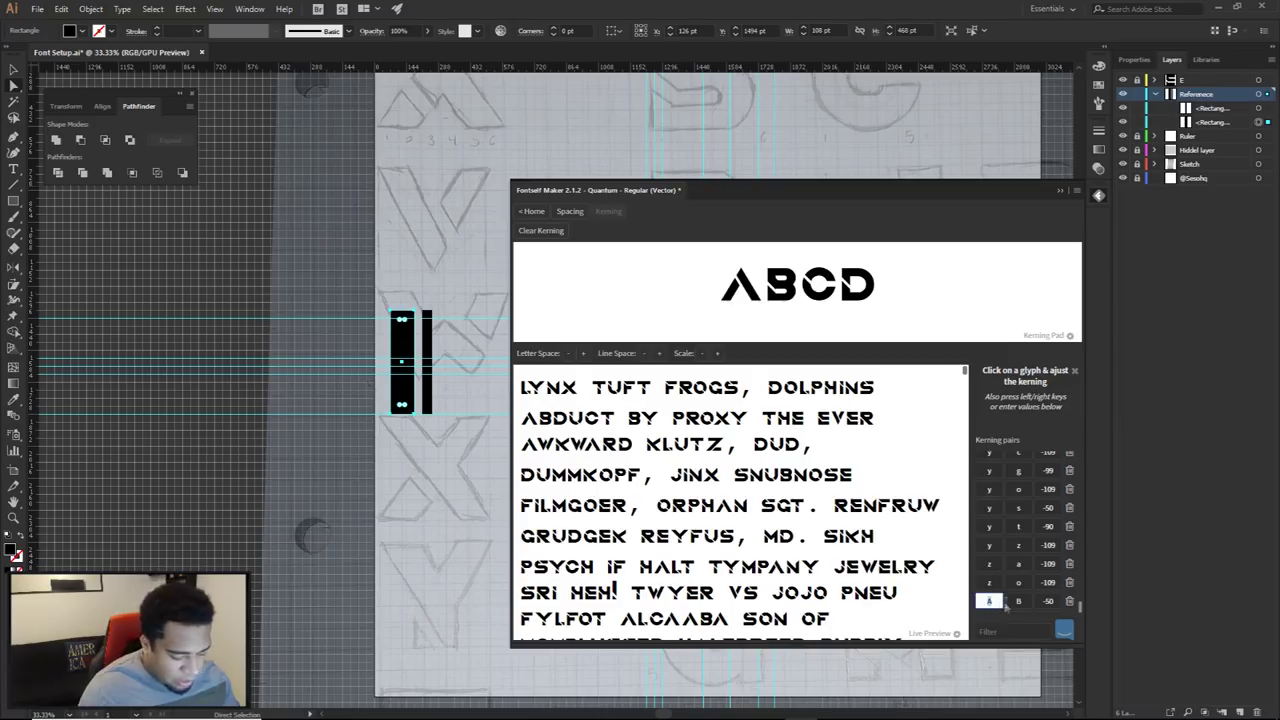
left_click(1021, 601)
type("ber")
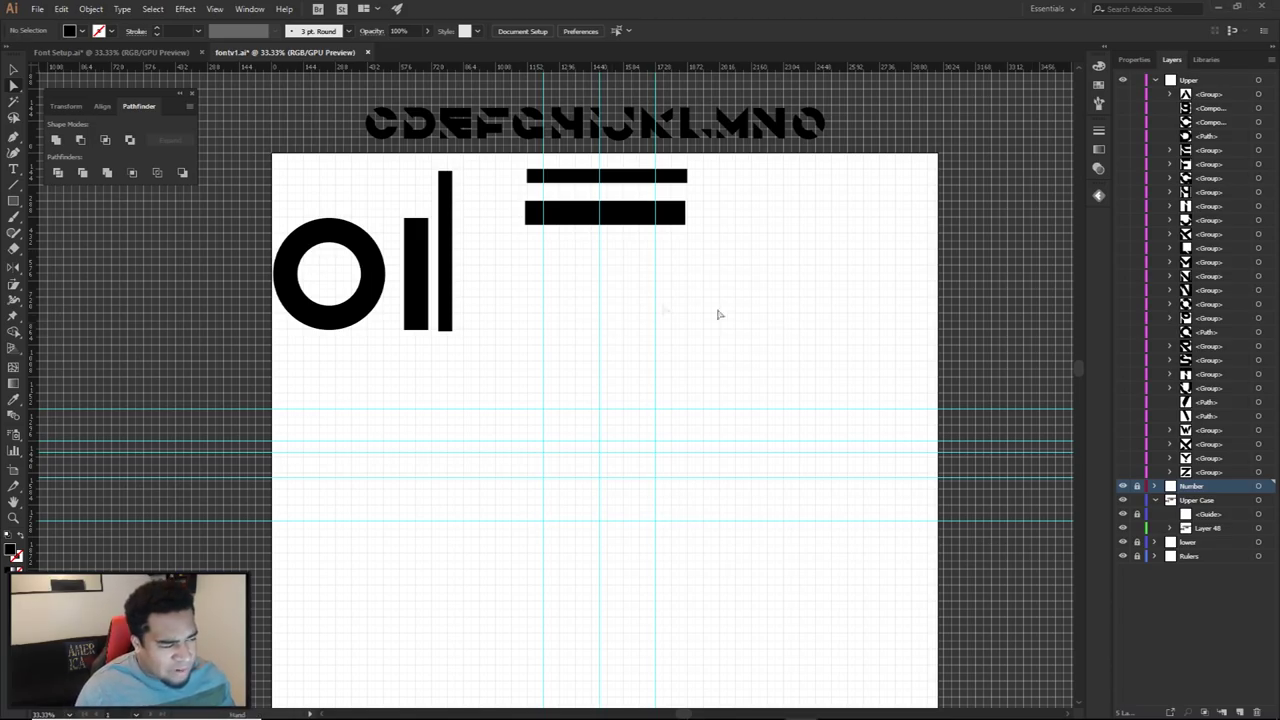
scroll(334, 273, "up", 5)
left_click_drag(334, 275, 422, 280)
scroll(422, 280, "down", 2)
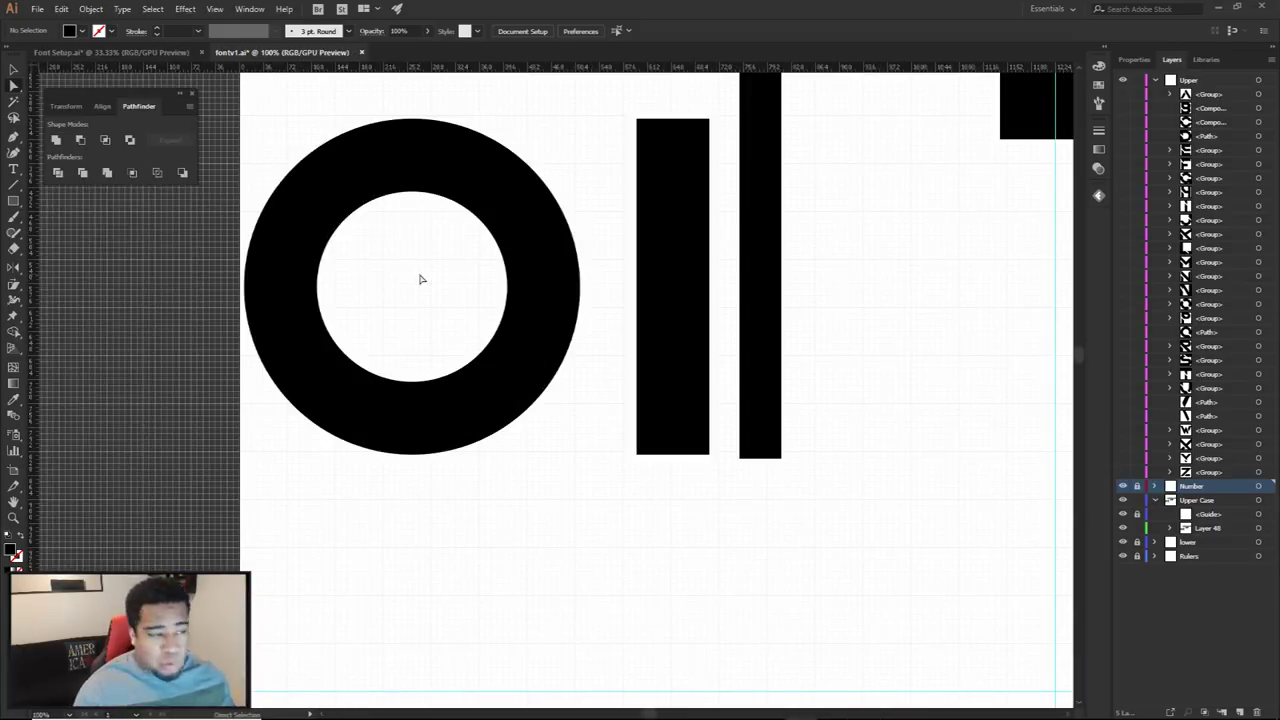
left_click_drag(305, 304, 691, 338)
key("ctrl+z")
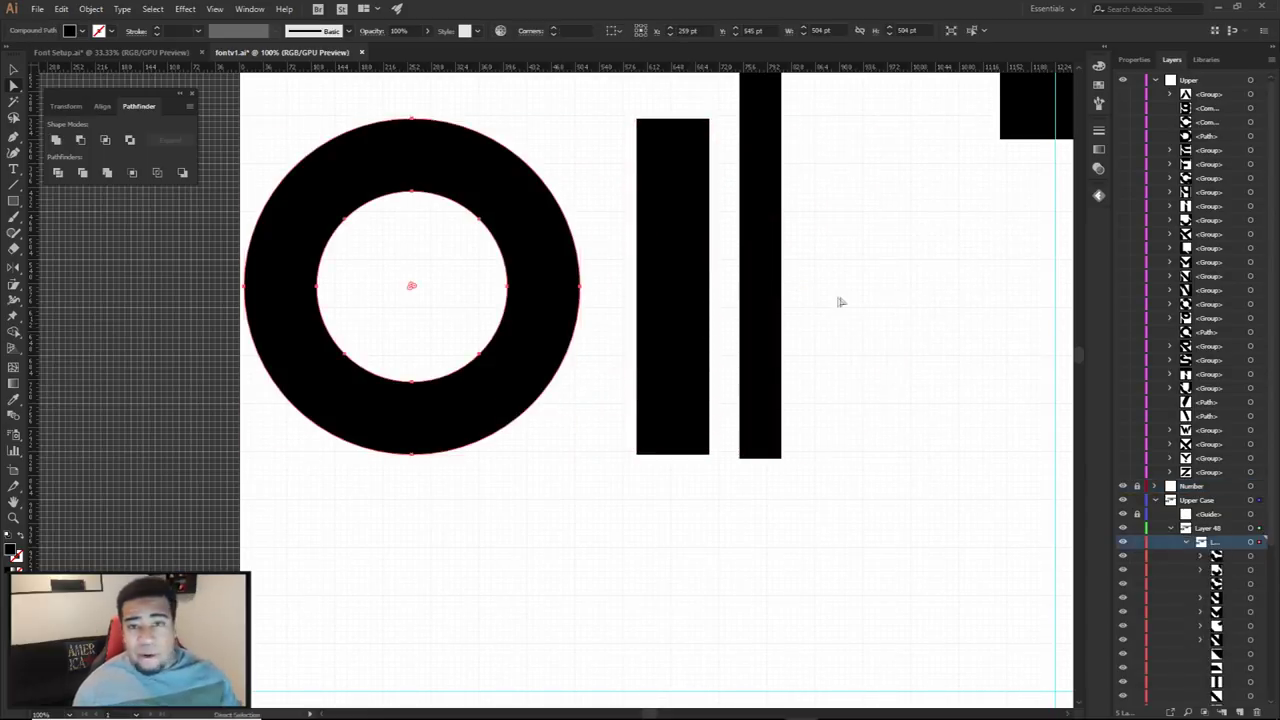
left_click(872, 298)
Draw a circle about 506 pt in diameter beside the O and align its outer edge with the wide vertical bar's edge
key("l")
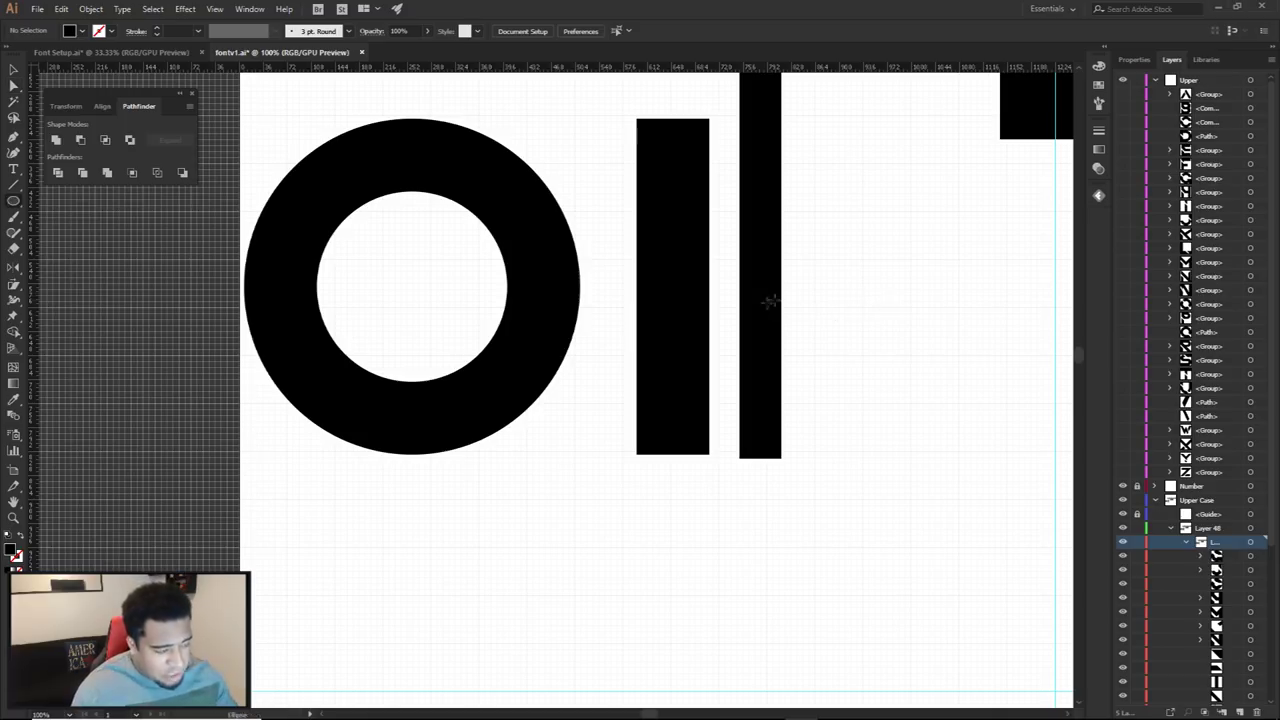
left_click_drag(796, 279, 960, 446)
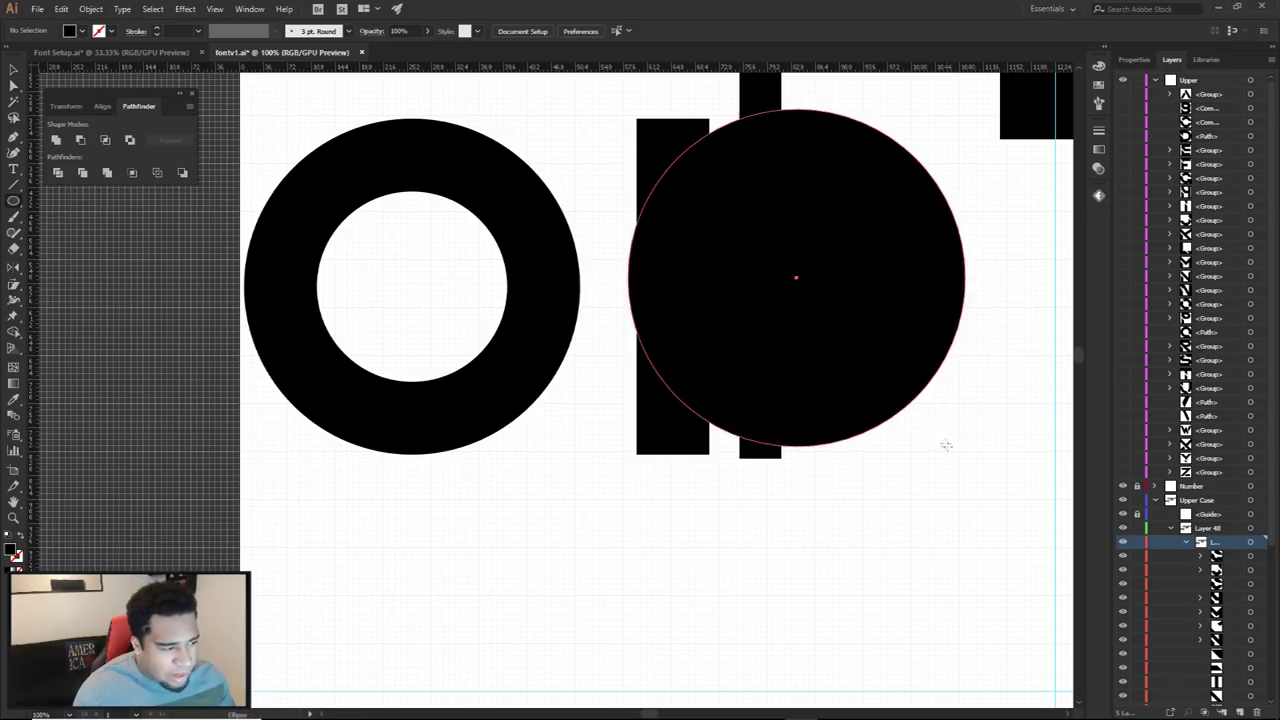
left_click_drag(955, 337, 837, 326)
scroll(740, 275, "up", 10)
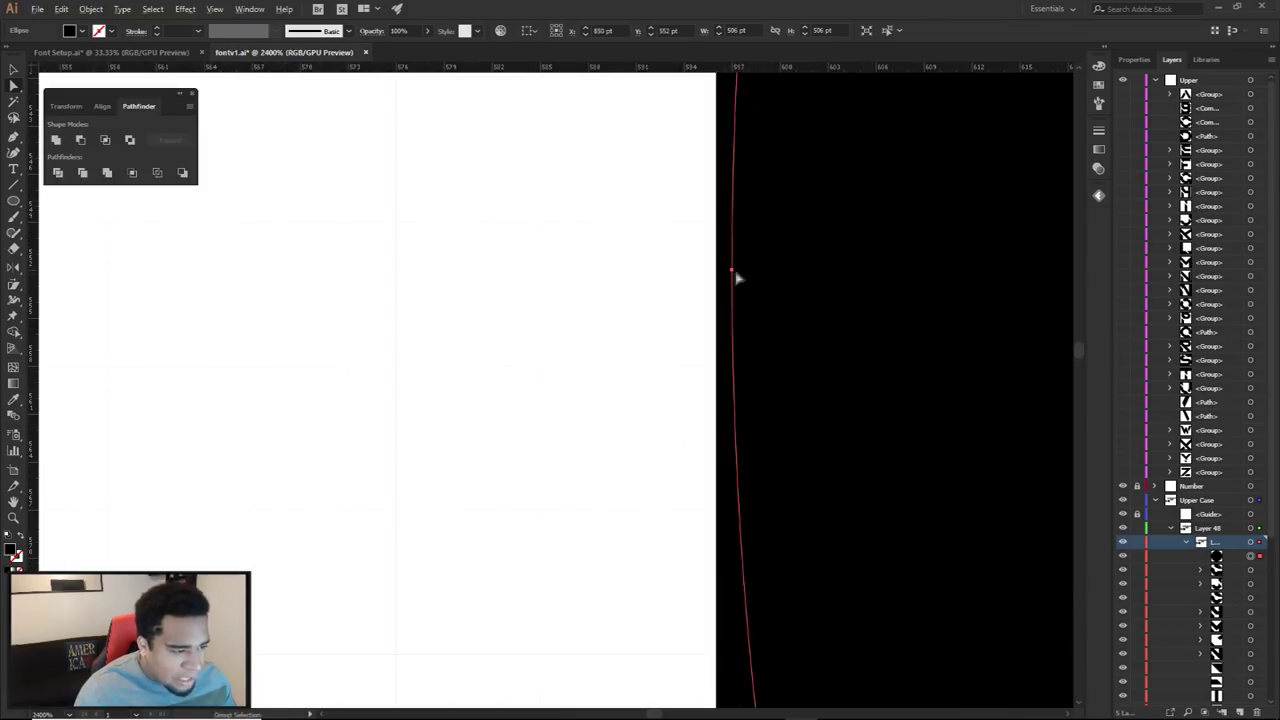
left_click_drag(731, 274, 718, 277)
scroll(717, 277, "down", 9)
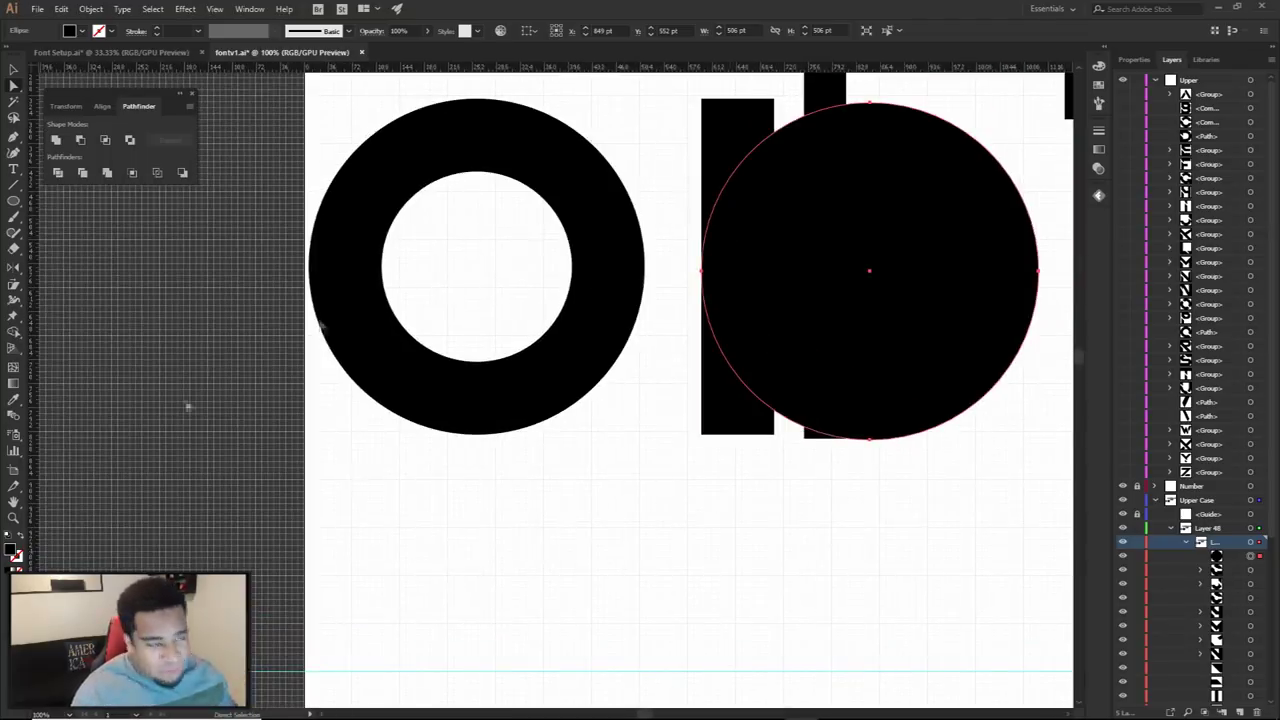
Give the circle no fill and a black stroke, and align the stroke to the inside
left_click(21, 569)
left_click(17, 562)
left_click(17, 563)
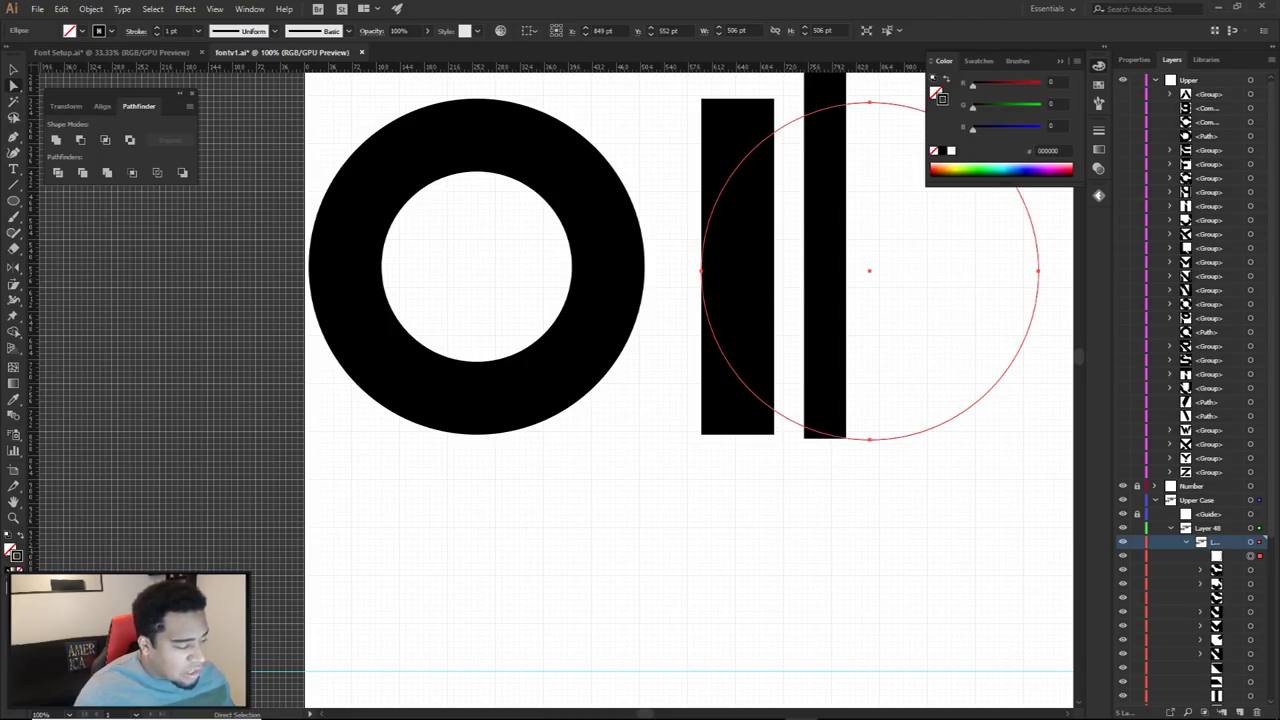
left_click(1097, 135)
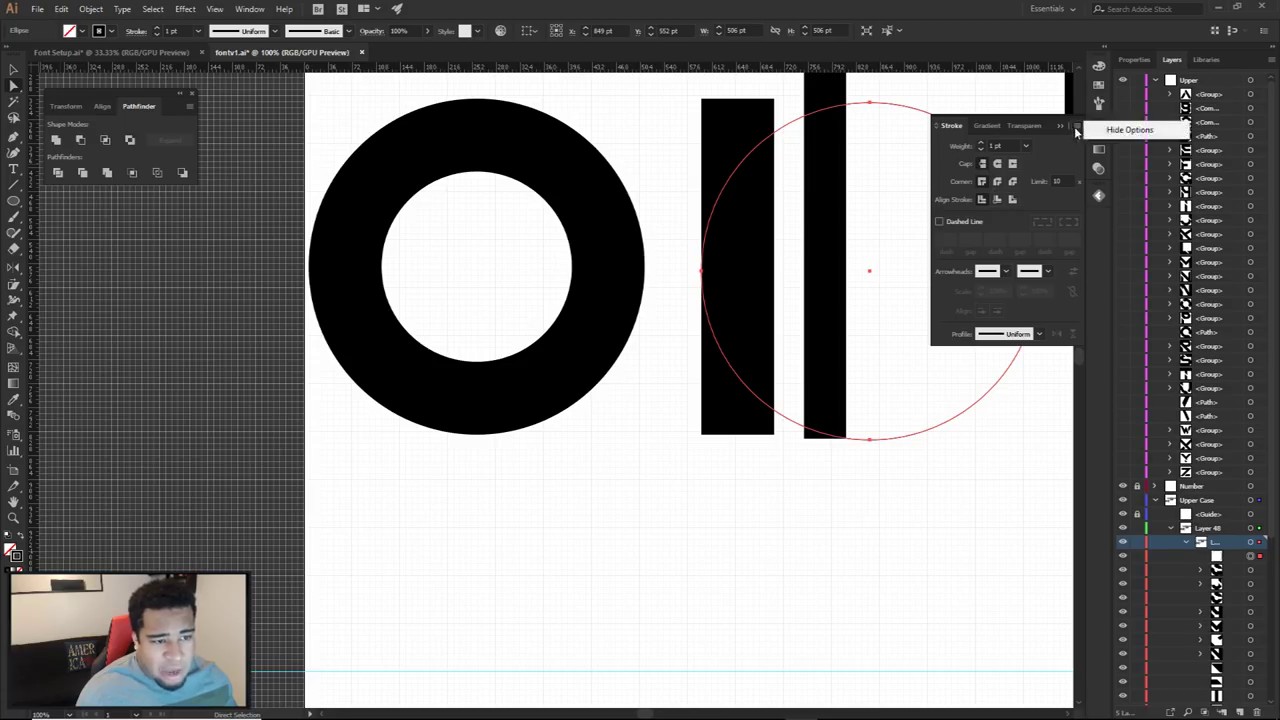
left_click(1122, 131)
left_click(1076, 125)
left_click(1122, 130)
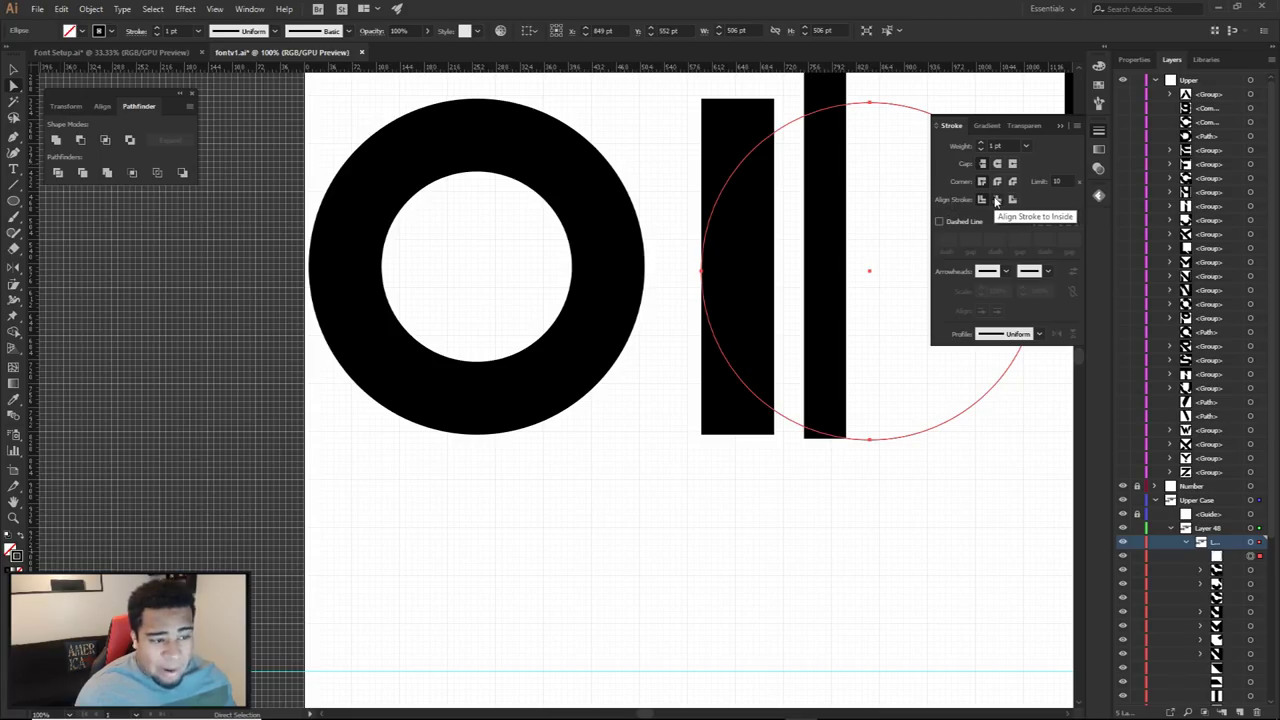
left_click(996, 200)
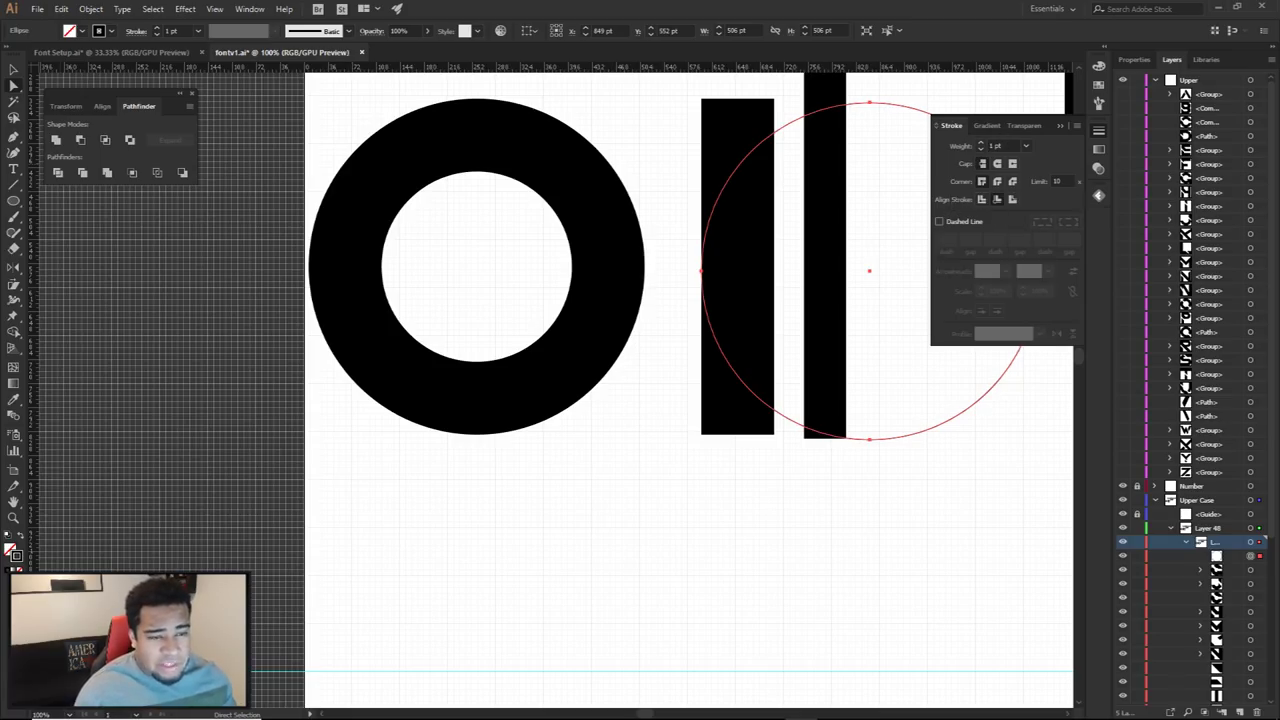
Set the circle's stroke weight to 109 pt and compare the ring's thickness with the wide vertical bar
left_click(982, 142)
left_click(982, 142)
left_click(982, 142)
left_click(982, 142)
left_click(982, 142)
left_click(982, 142)
left_click_drag(1008, 146, 934, 150)
type("109")
key("Return")
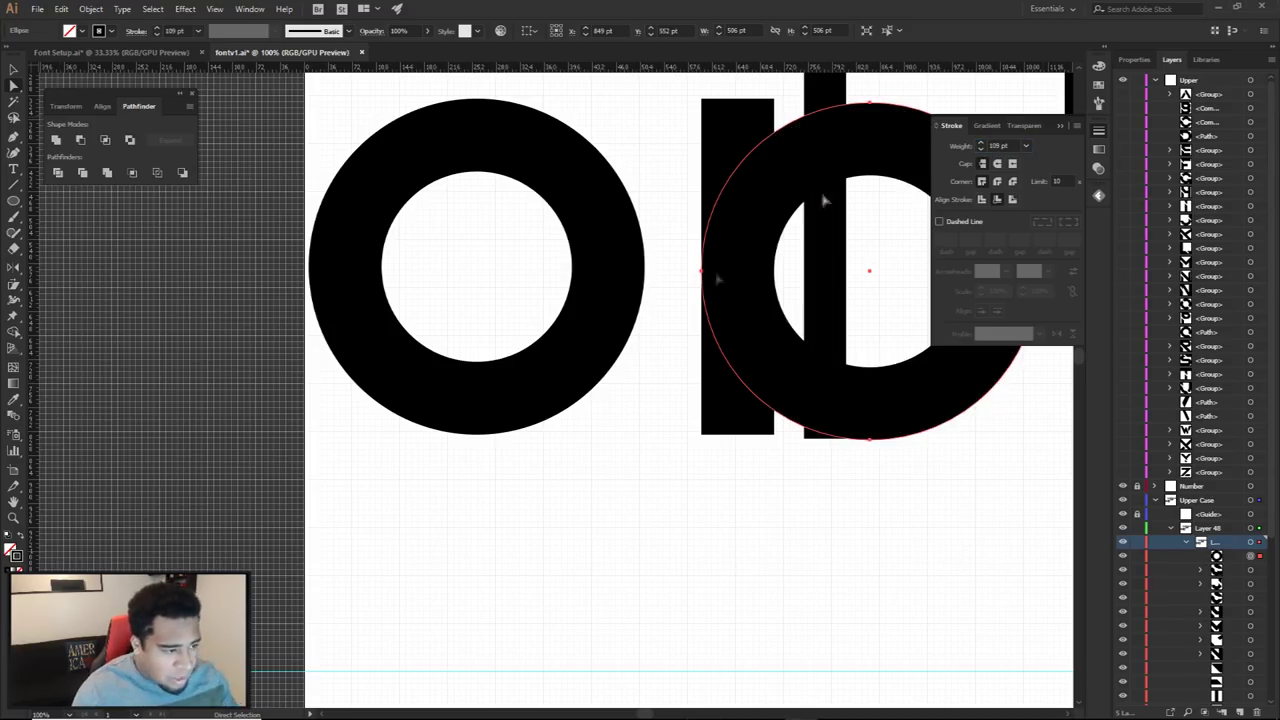
scroll(726, 414, "up", 2)
left_click(783, 357)
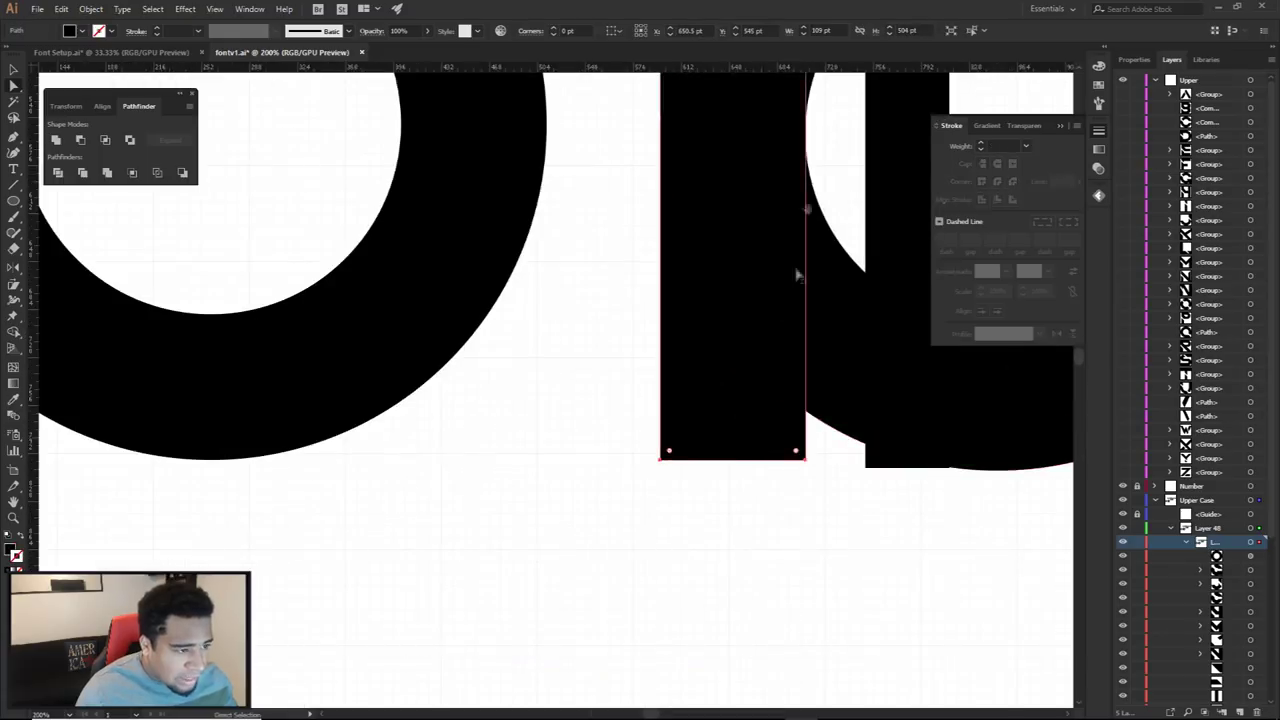
scroll(810, 280, "up", 1)
scroll(830, 200, "up", 7)
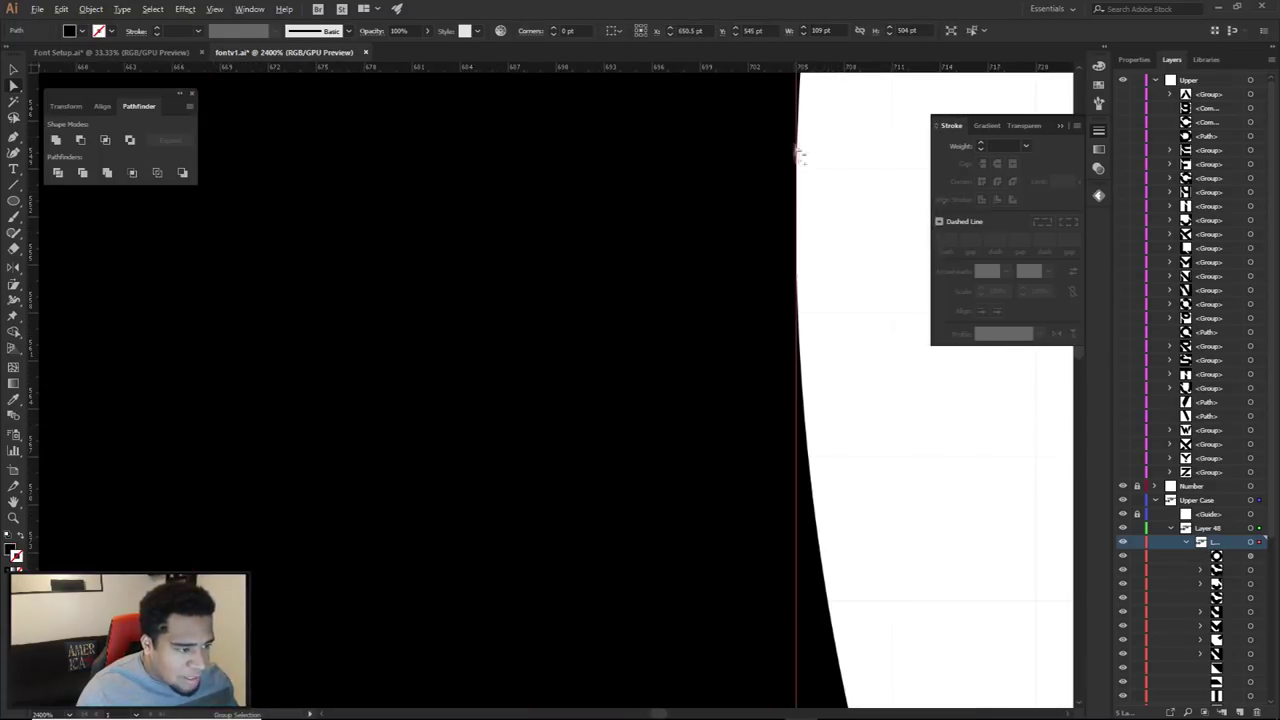
scroll(810, 300, "down", 10)
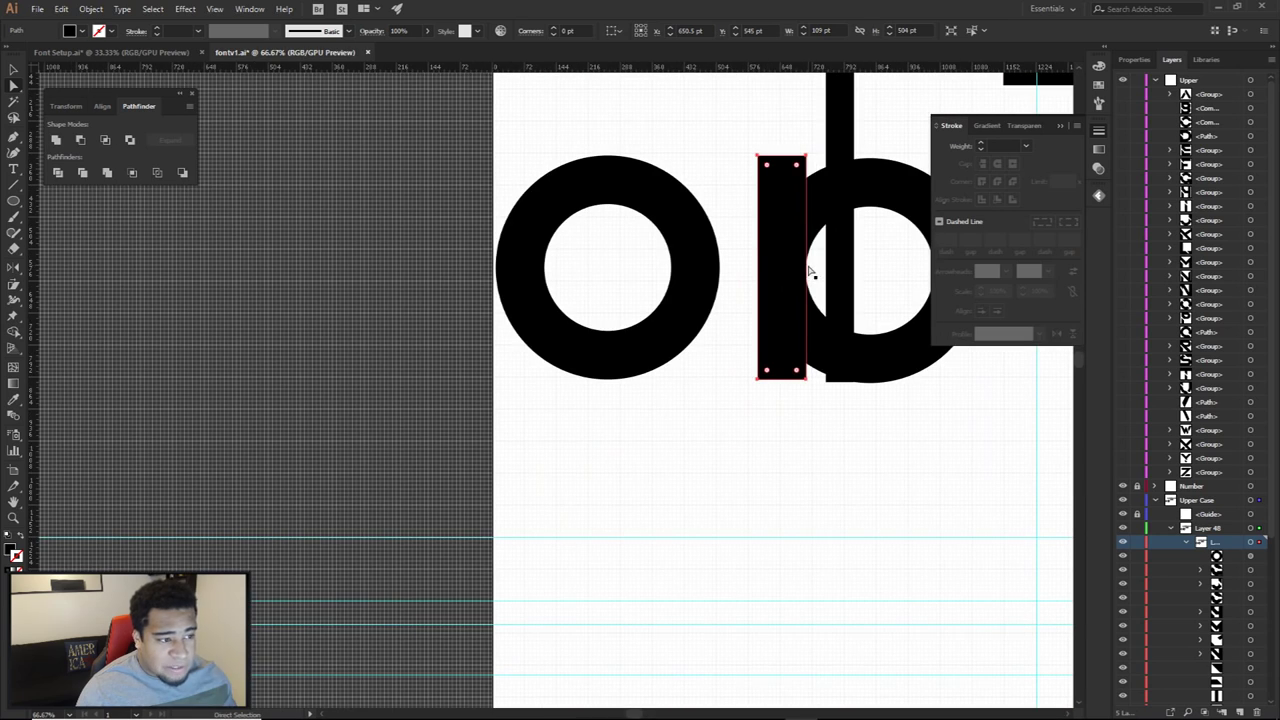
Move the stroked ring away from the bars to directly below the original O
left_click(877, 194)
left_click_drag(880, 305, 752, 207)
left_click_drag(808, 127, 544, 373)
scroll(606, 354, "down", 2)
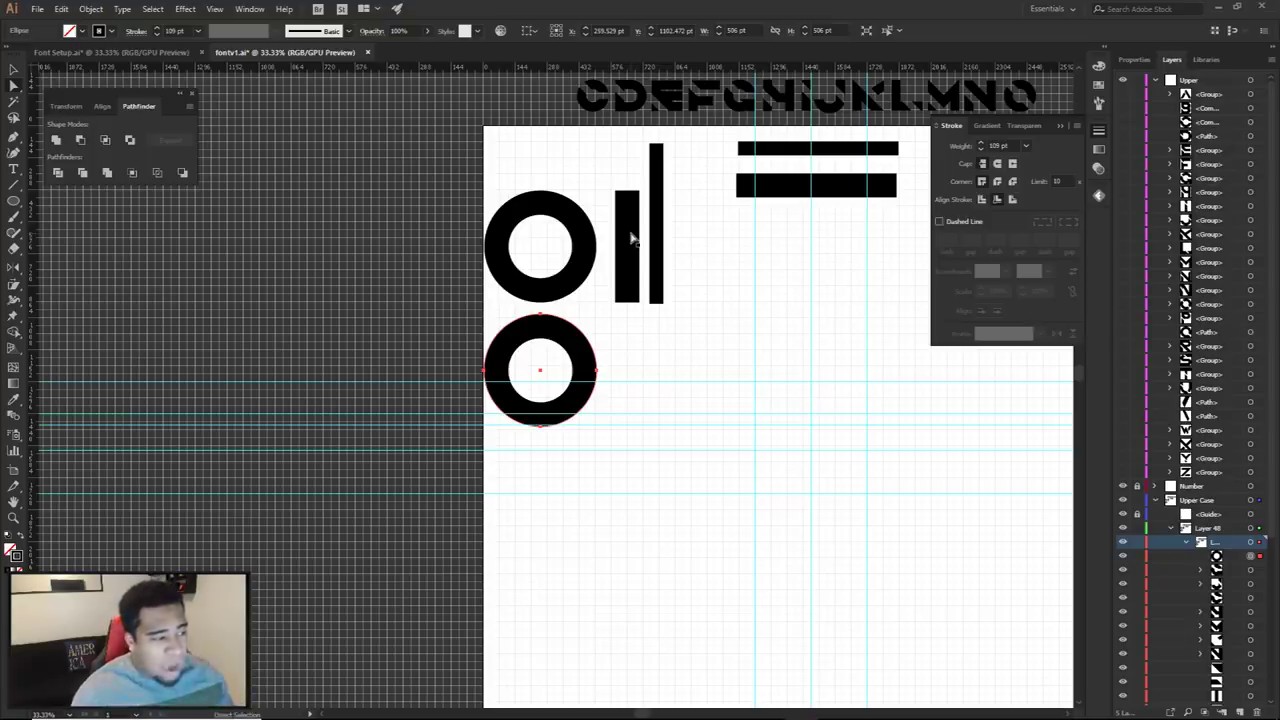
left_click(598, 325)
left_click_drag(580, 337, 665, 340)
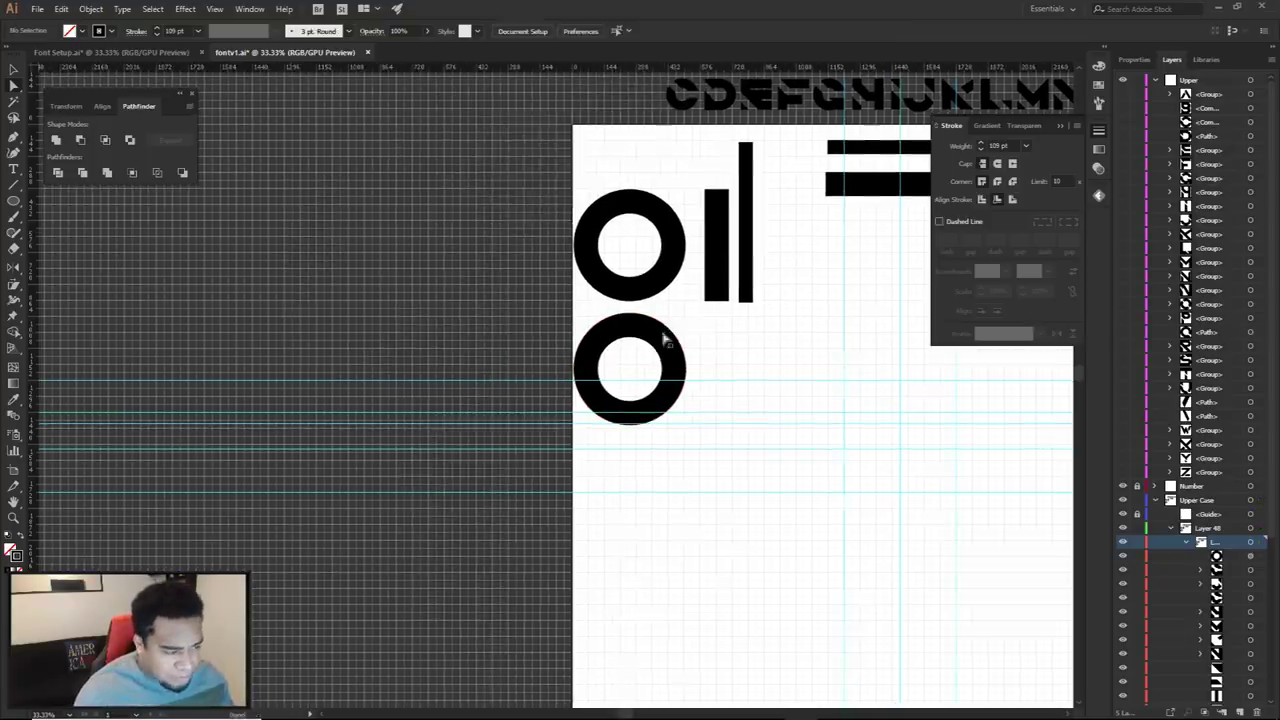
left_click(665, 340)
Try to cut the stroked ring with a copy of the wide vertical bar placed over it, using Shape Builder
left_click_drag(716, 270, 651, 368)
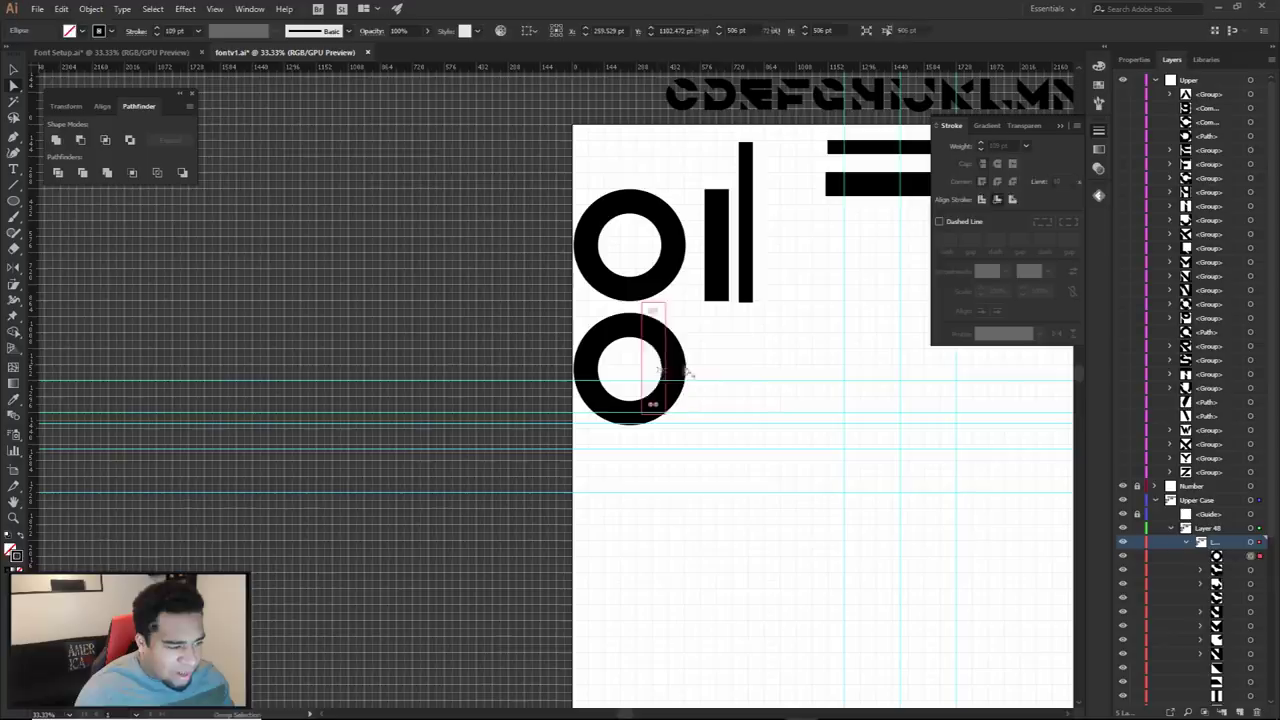
left_click(623, 371, "shift")
key("shift+m")
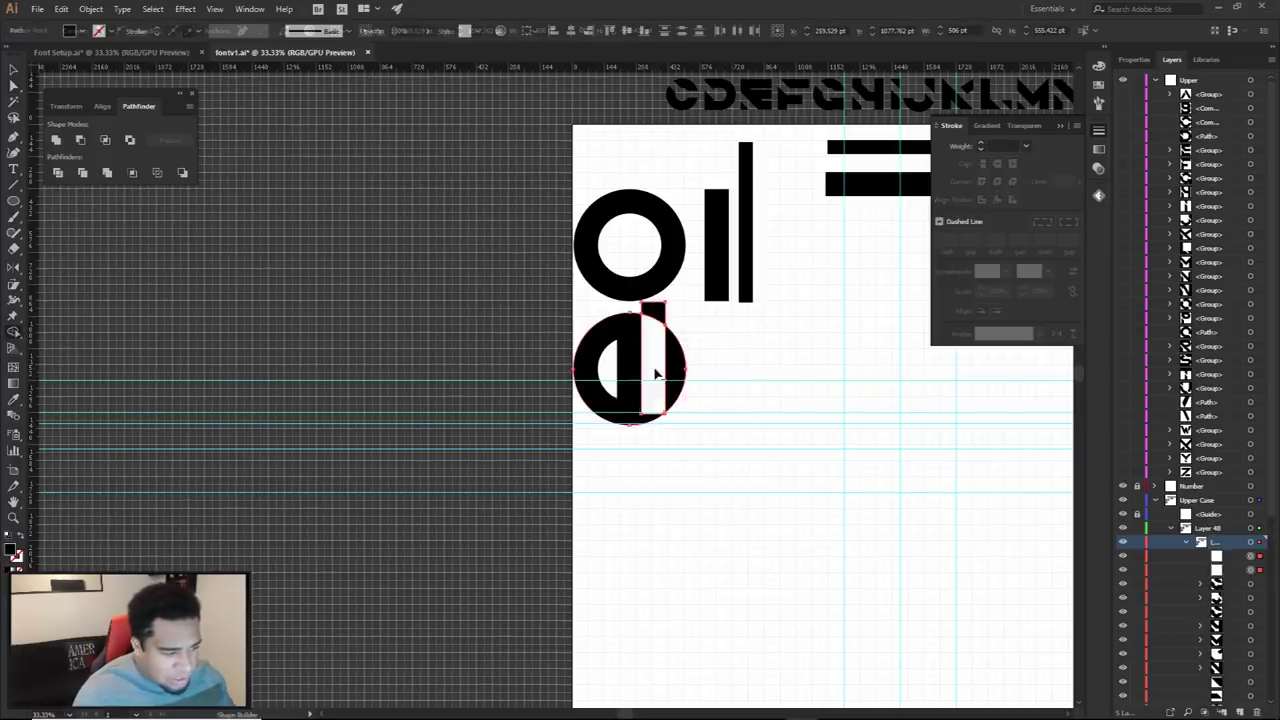
scroll(640, 377, "up", 4)
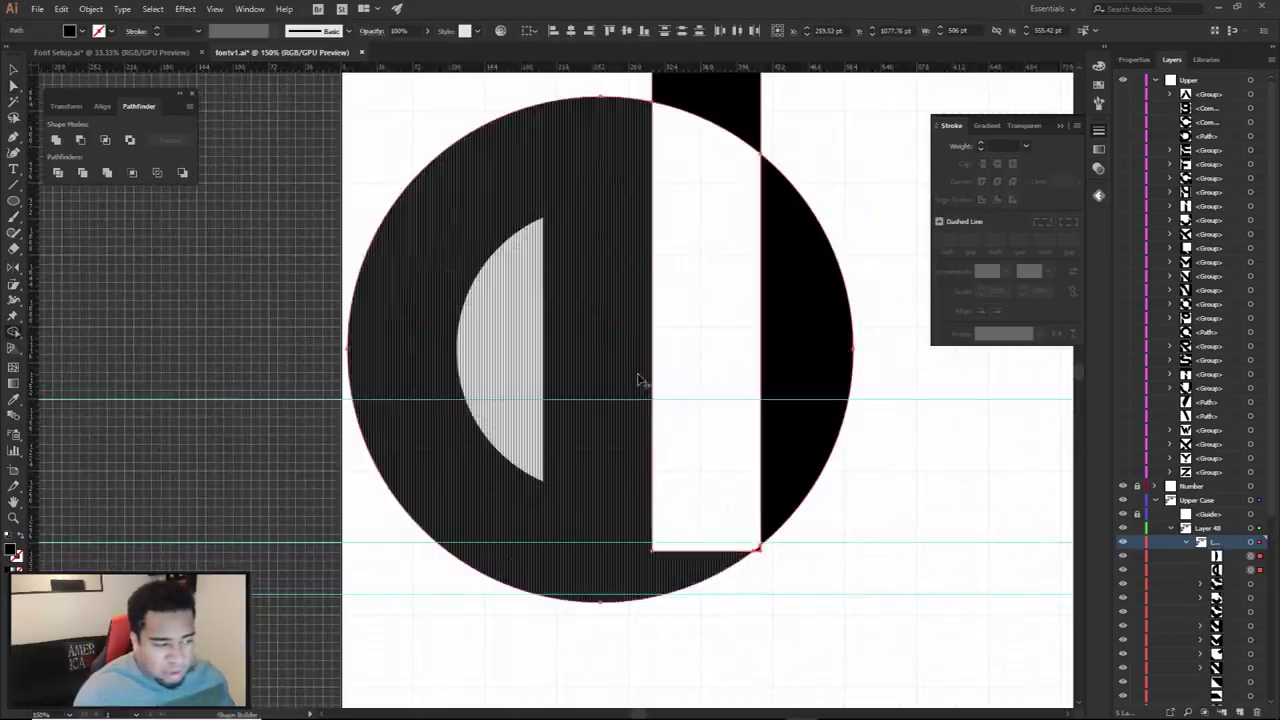
left_click(640, 377)
Undo the Shape Builder cut and remove the bar copy from the stroked ring
key("a")
left_click(888, 165)
scroll(815, 176, "down", 1)
left_click_drag(810, 176, 794, 221)
left_click(740, 166)
key("Delete")
left_click(740, 170)
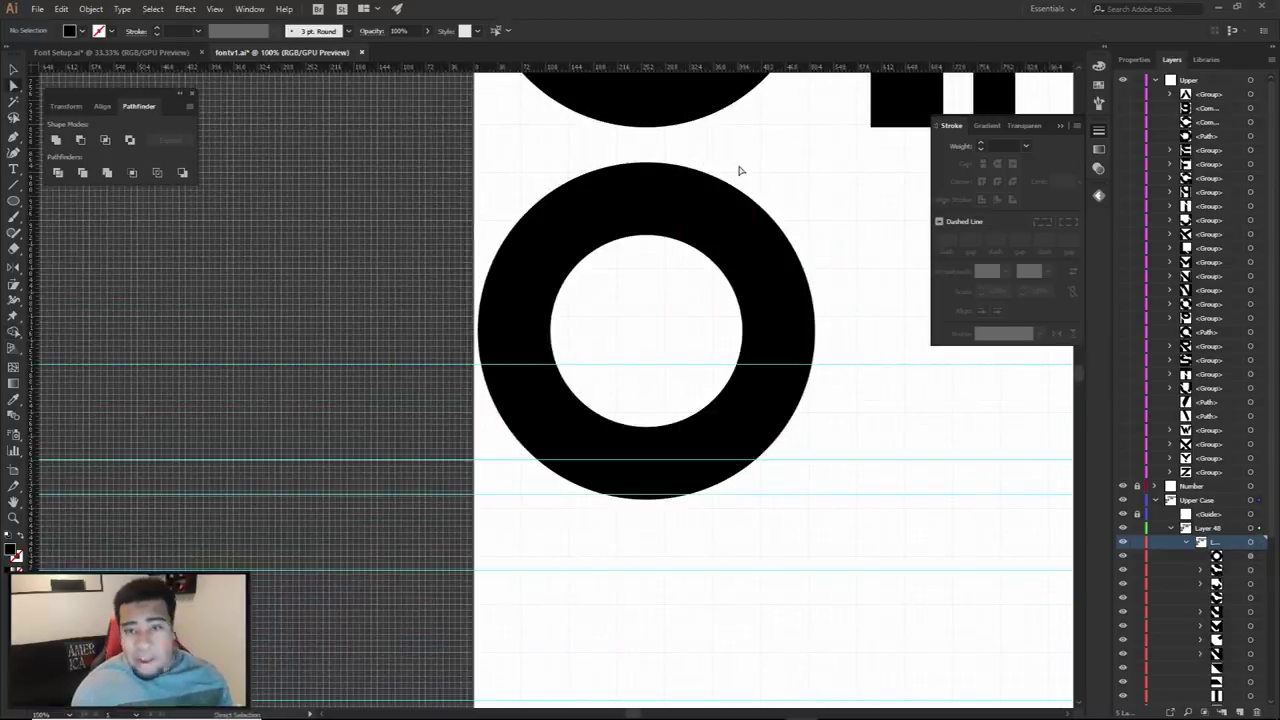
Expand the ring's stroke into a filled compound path
left_click(723, 210)
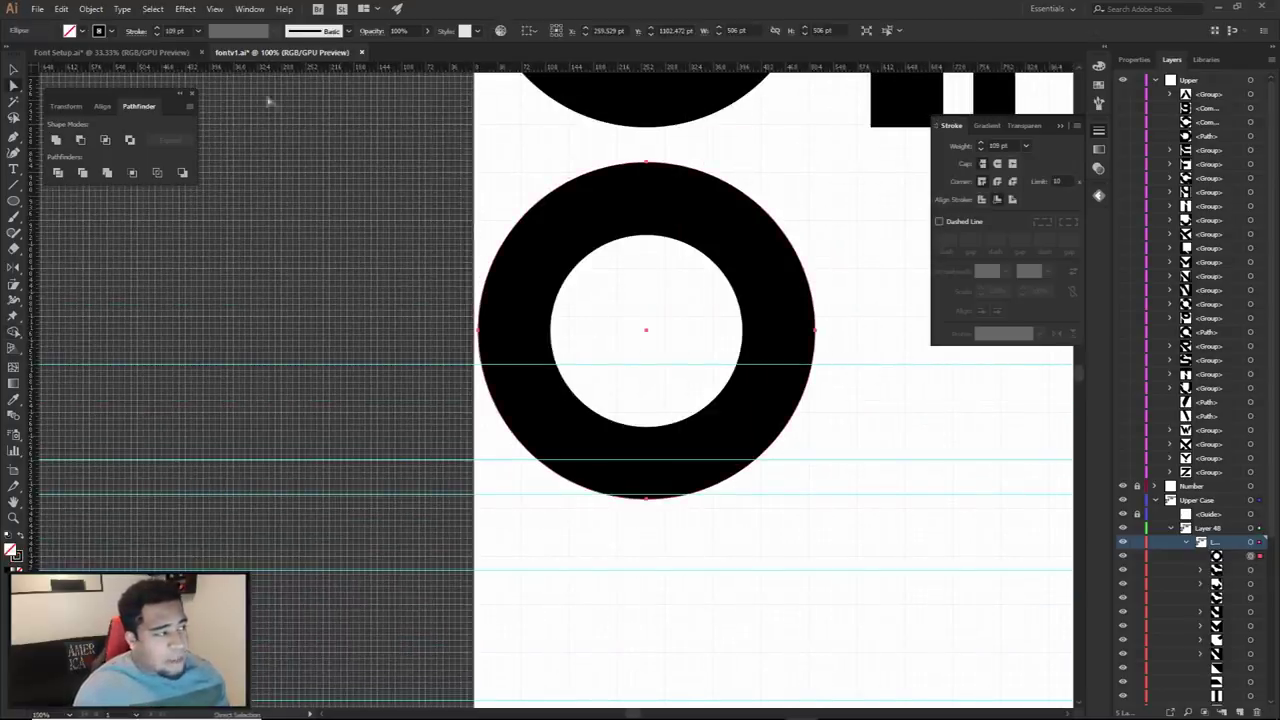
left_click(90, 8)
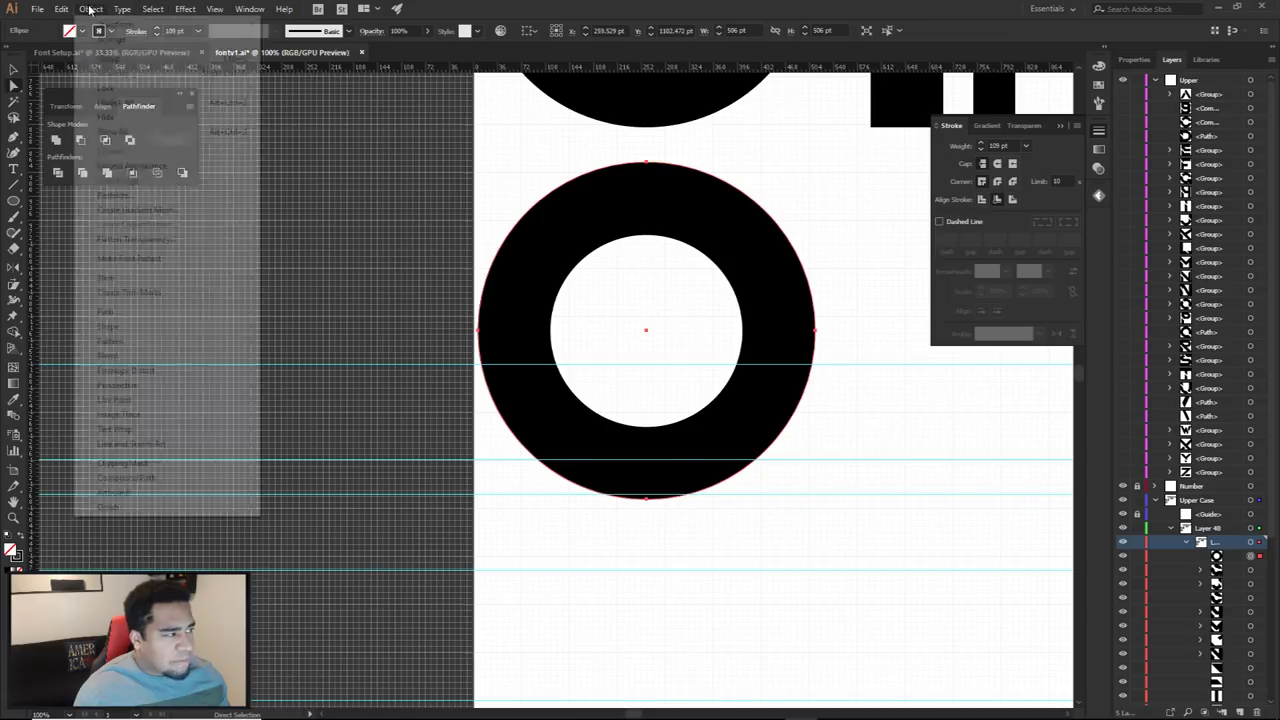
left_click(130, 166)
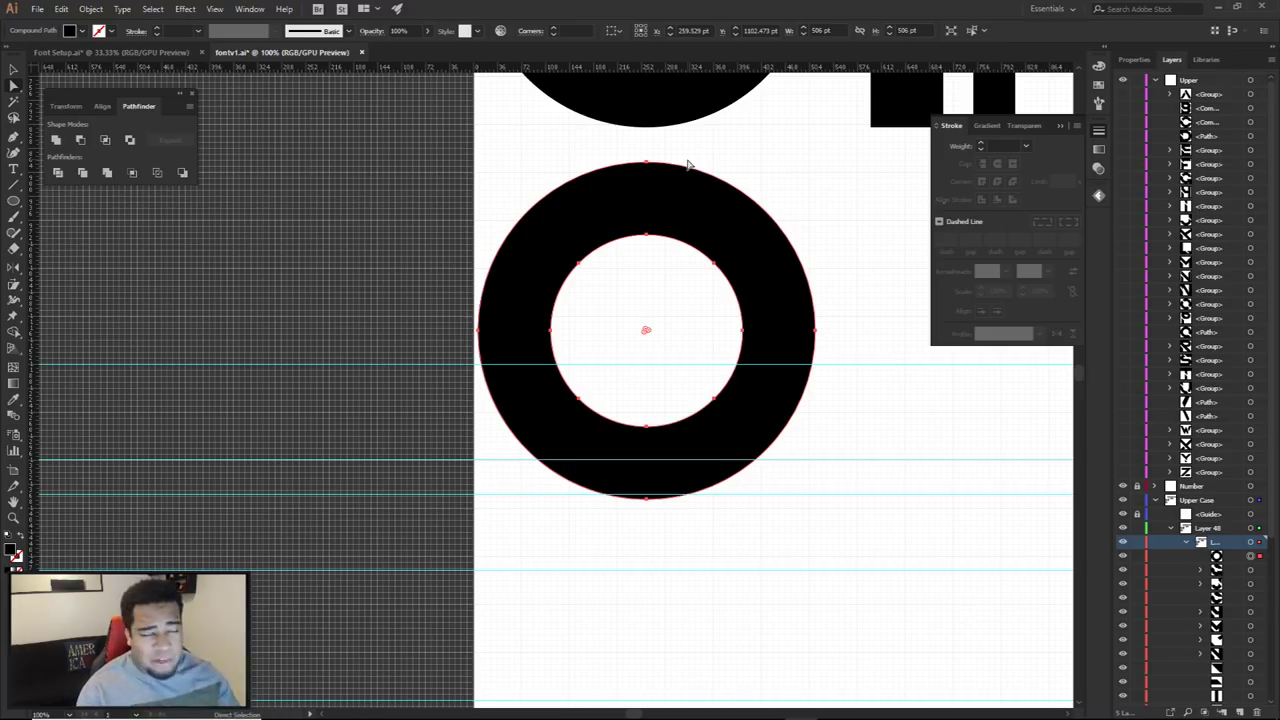
Copy the wide vertical bar over the expanded ring and cut the overlapping area out with Shape Builder
left_click_drag(886, 121, 736, 413, "alt")
left_click_drag(838, 235, 680, 380)
key("shift+m")
left_click_drag(757, 200, 726, 340, "alt")
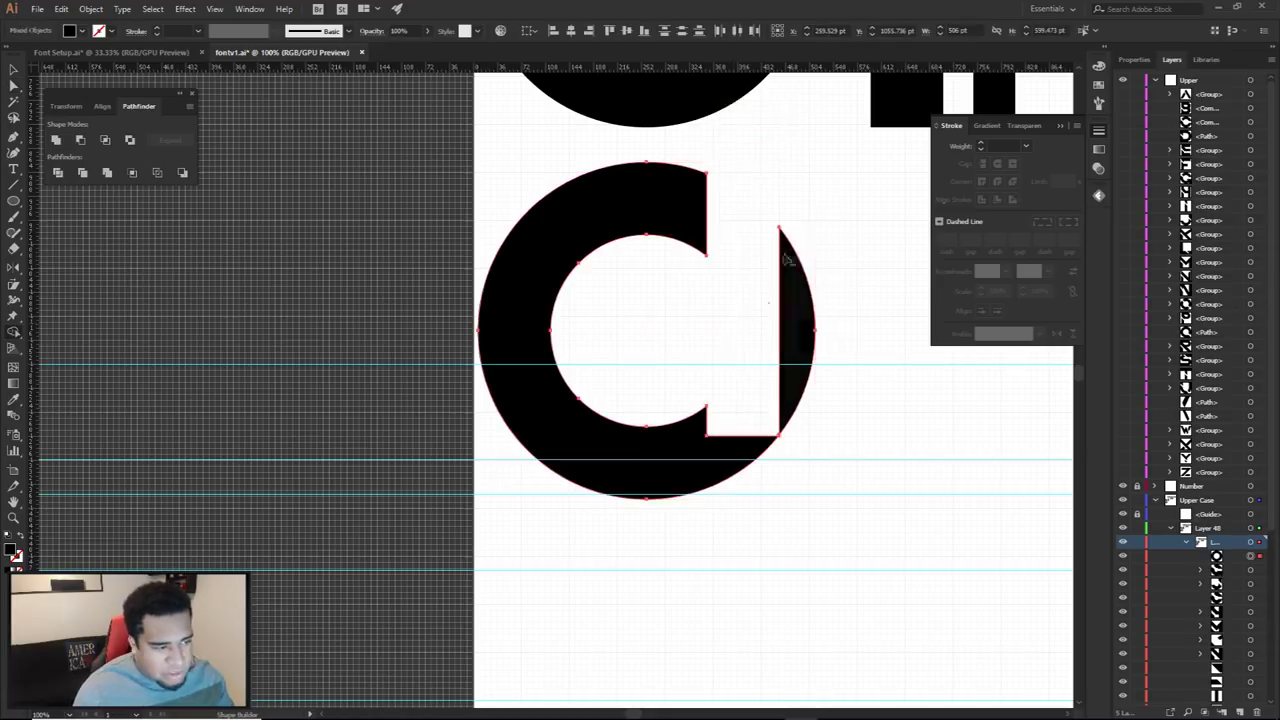
Undo the cut and delete the expanded ring together with the bar copy over it
key("ctrl+z")
key("a")
left_click(843, 240)
left_click_drag(854, 166, 637, 354)
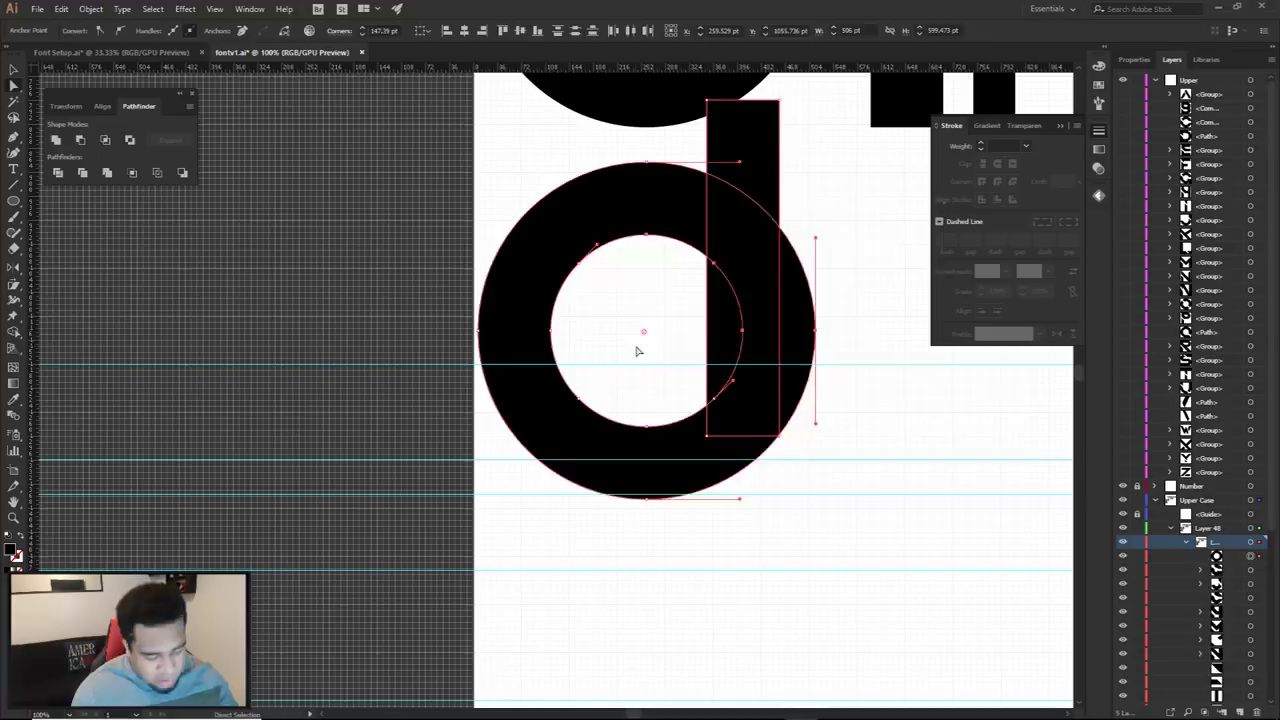
key("Delete")
key("Delete")
Go through the first glyphs of the Upper layer by toggling their visibility, ending with the E group shown
key("ctrl+minus")
key("ctrl+minus")
key("ctrl+minus")
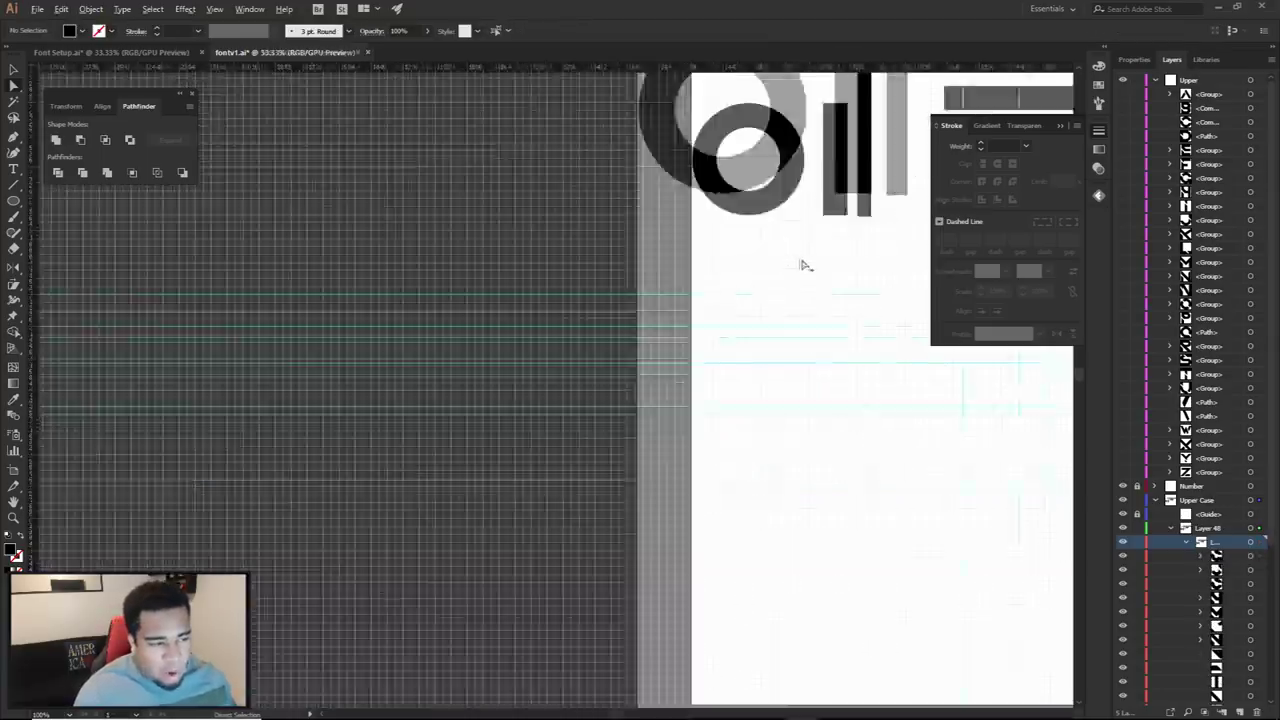
left_click_drag(786, 248, 563, 171)
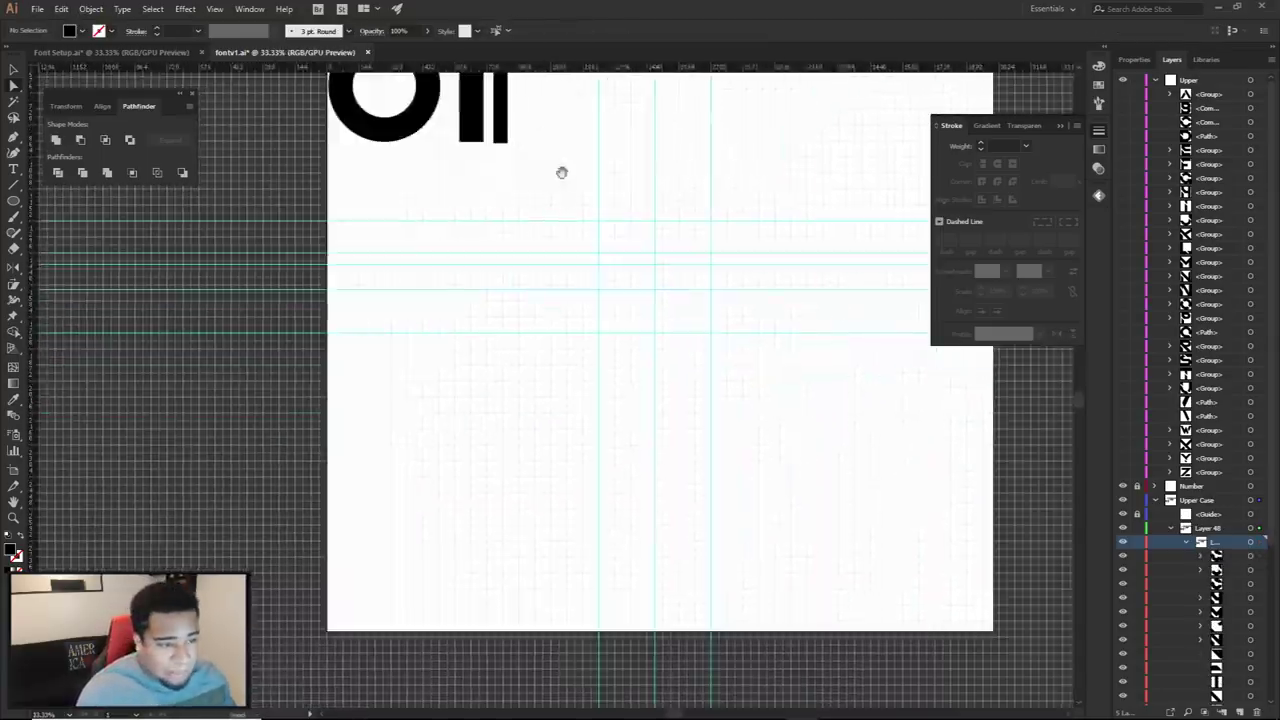
scroll(565, 174, "down", 2)
left_click_drag(617, 229, 629, 292)
left_click(1123, 94)
left_click(1123, 94)
left_click(1123, 108)
left_click(1123, 108)
left_click(1123, 122)
left_click(1122, 137)
left_click(1122, 151)
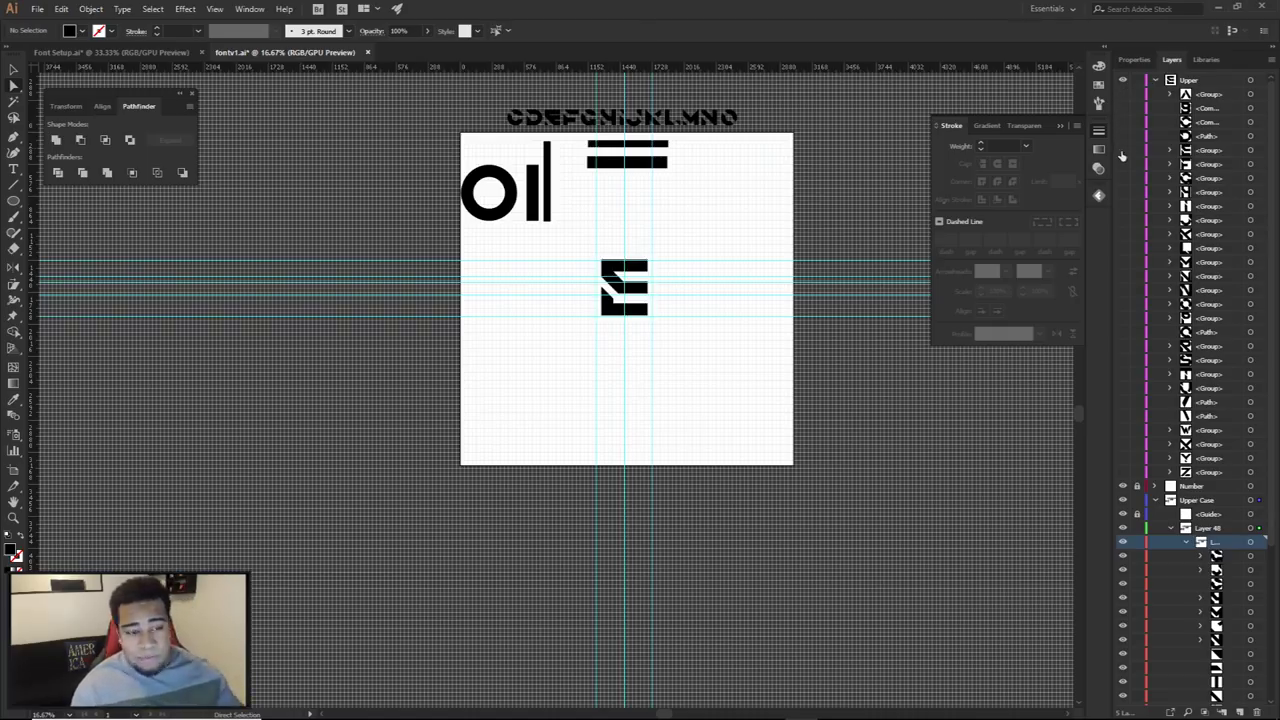
Hide the E group, show the A group in the Upper layer, and open Fontself Maker
left_click(1122, 151)
left_click(1122, 95)
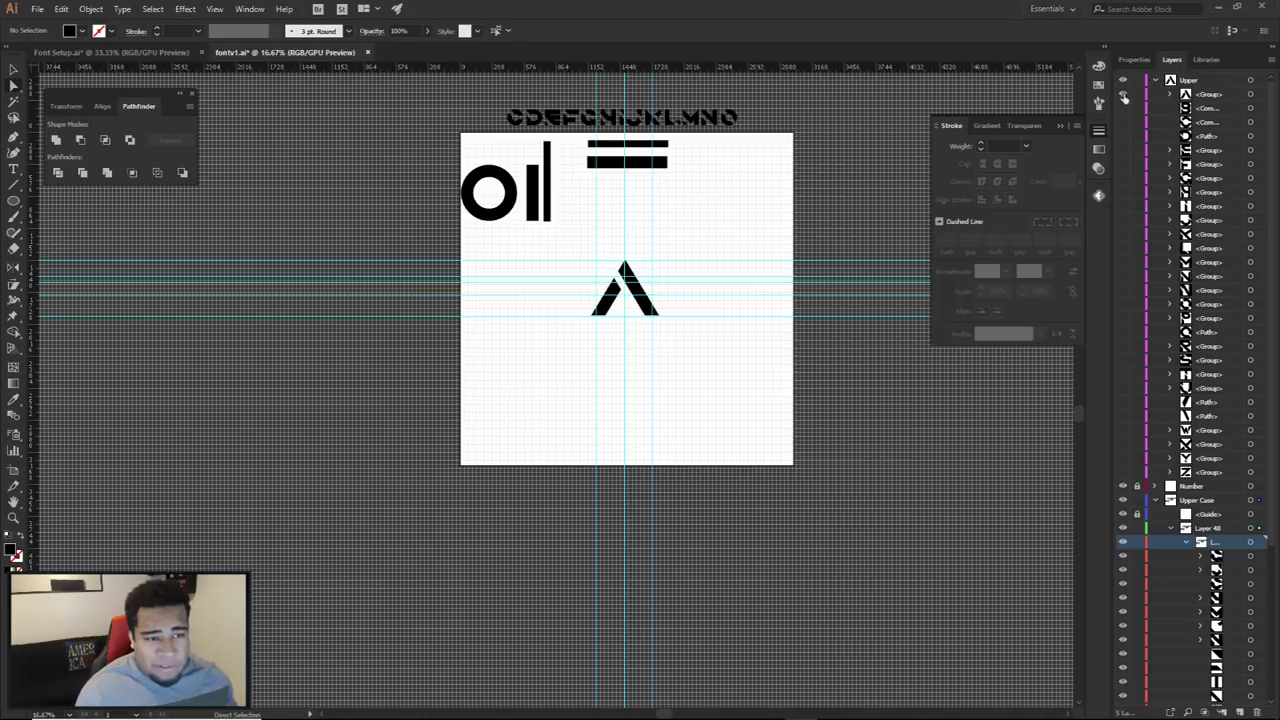
left_click(1097, 195)
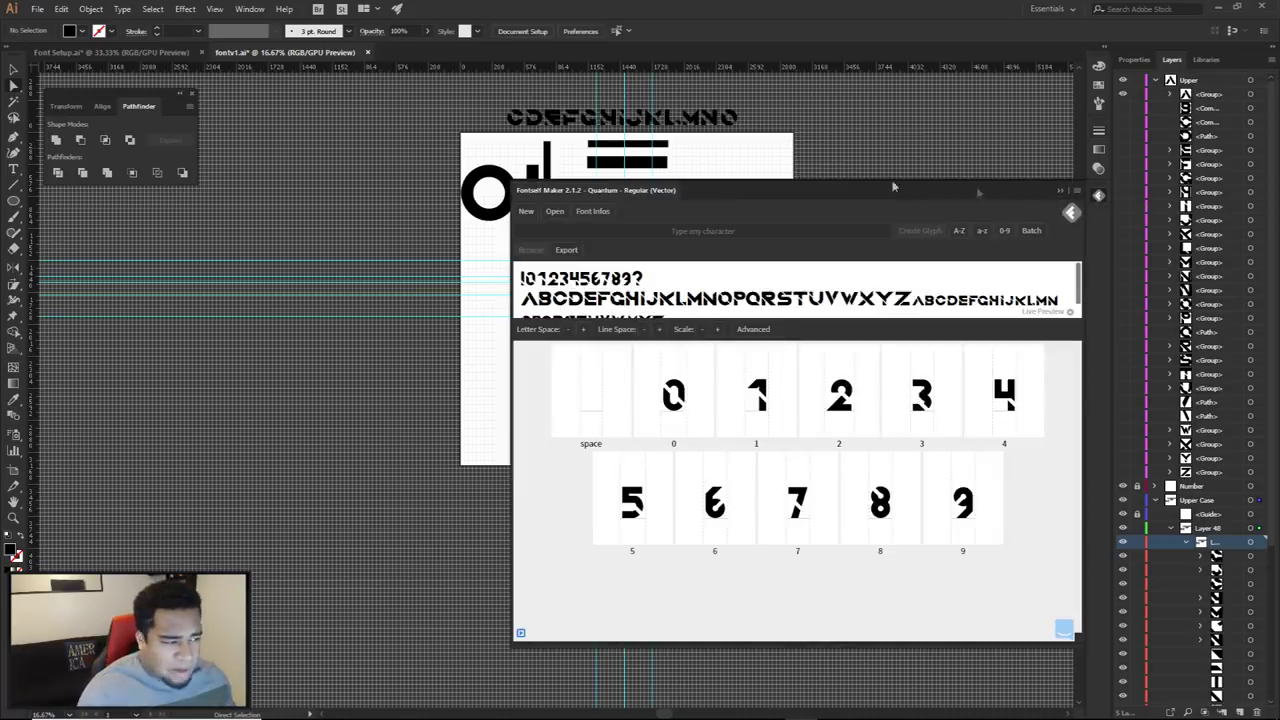
left_click(527, 213)
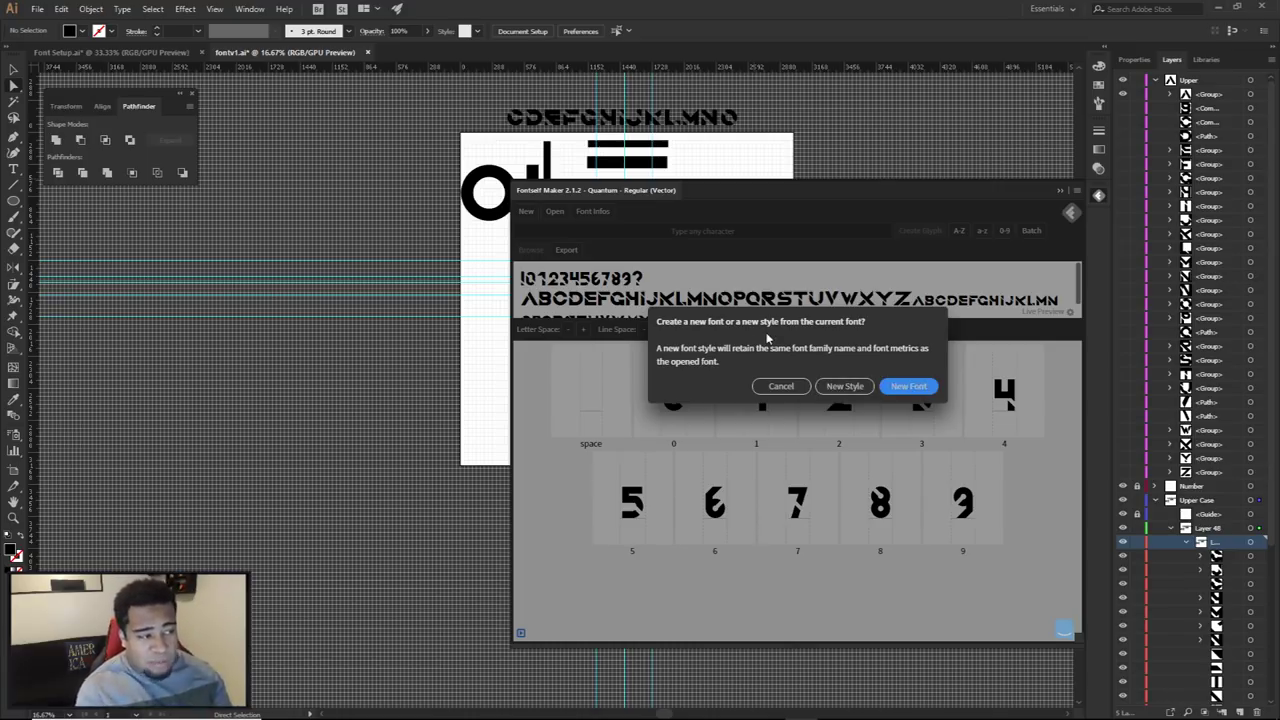
left_click(857, 390)
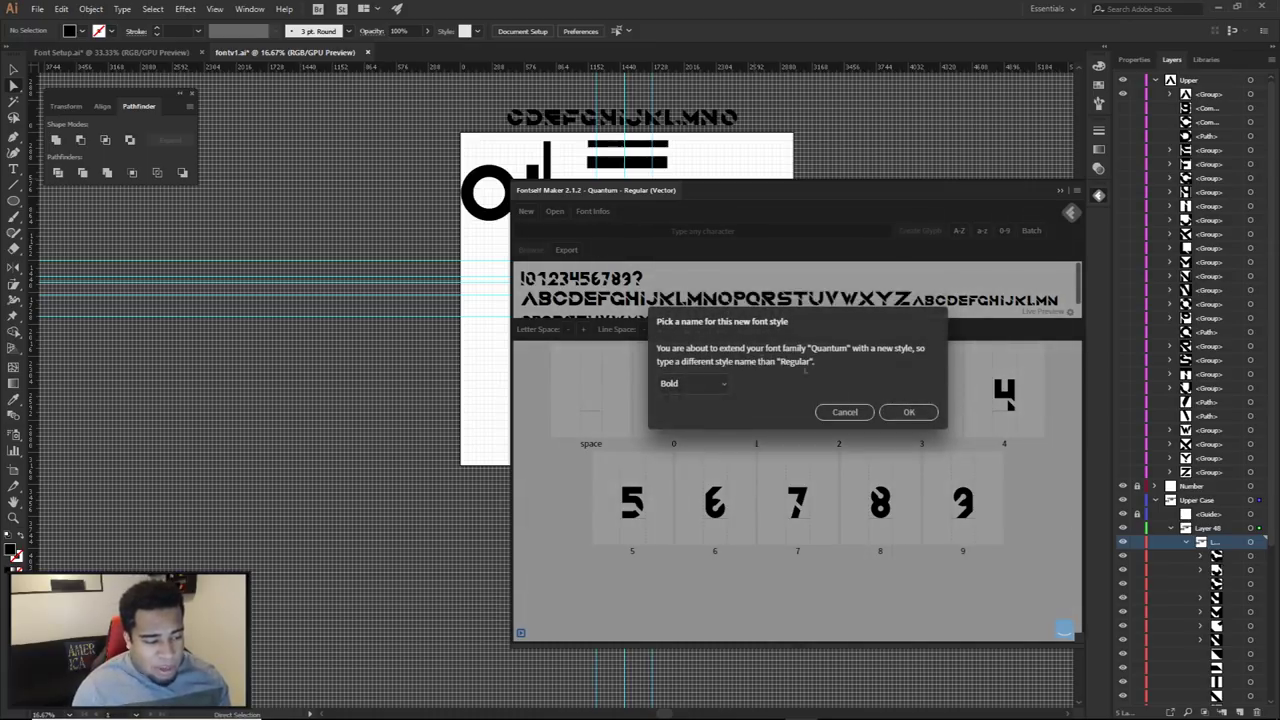
left_click(689, 390)
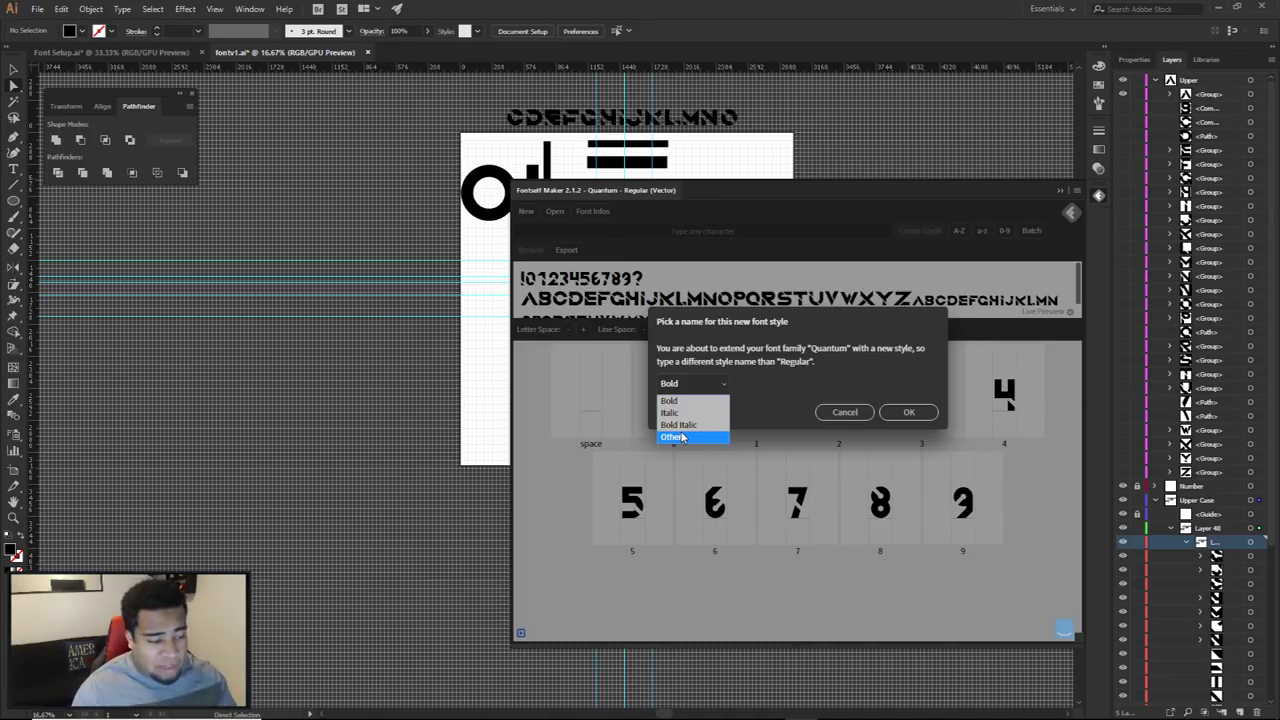
left_click(845, 420)
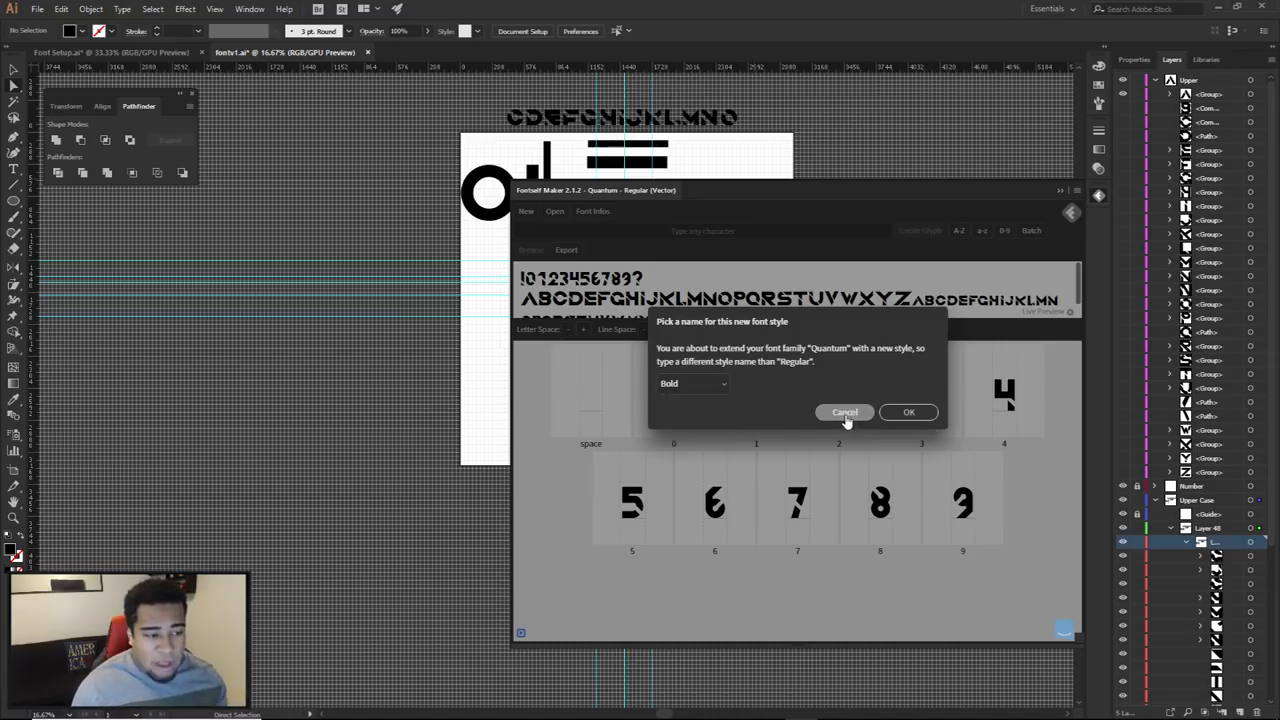
left_click(845, 413)
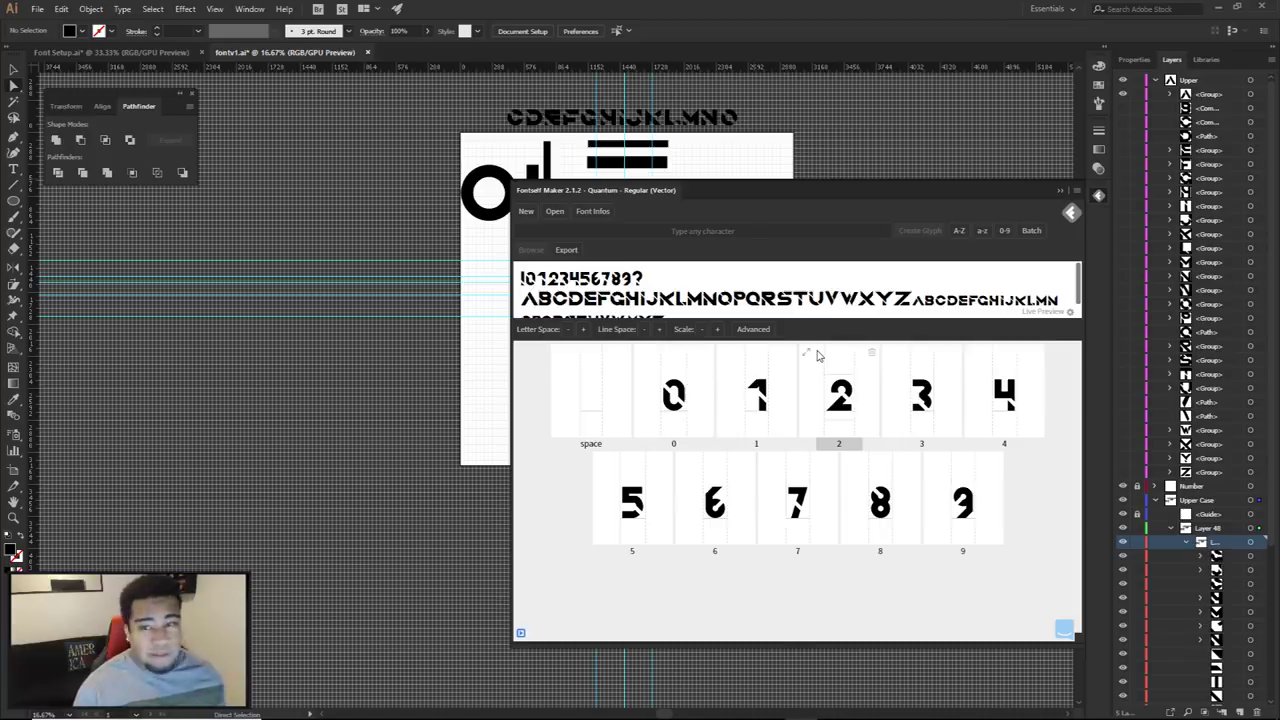
Create a new empty font in Fontself Maker and narrow its window so the A glyph on the artboard is uncovered
left_click(526, 211)
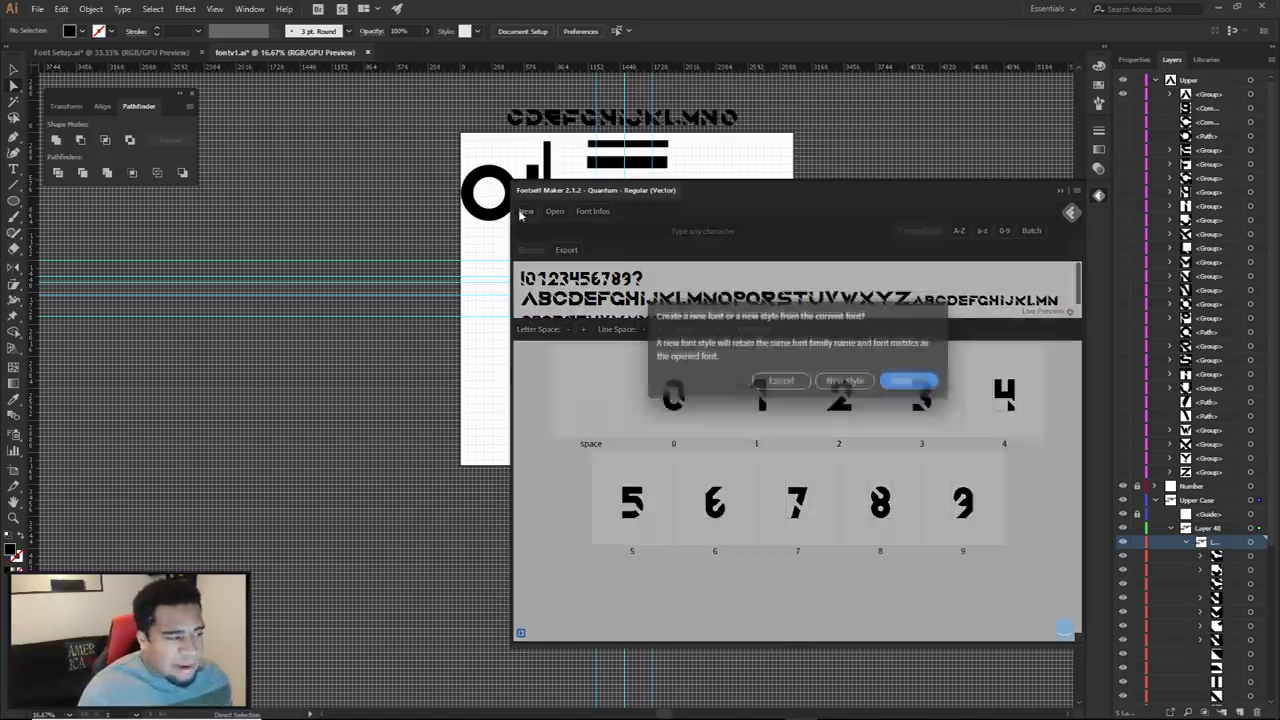
left_click(906, 387)
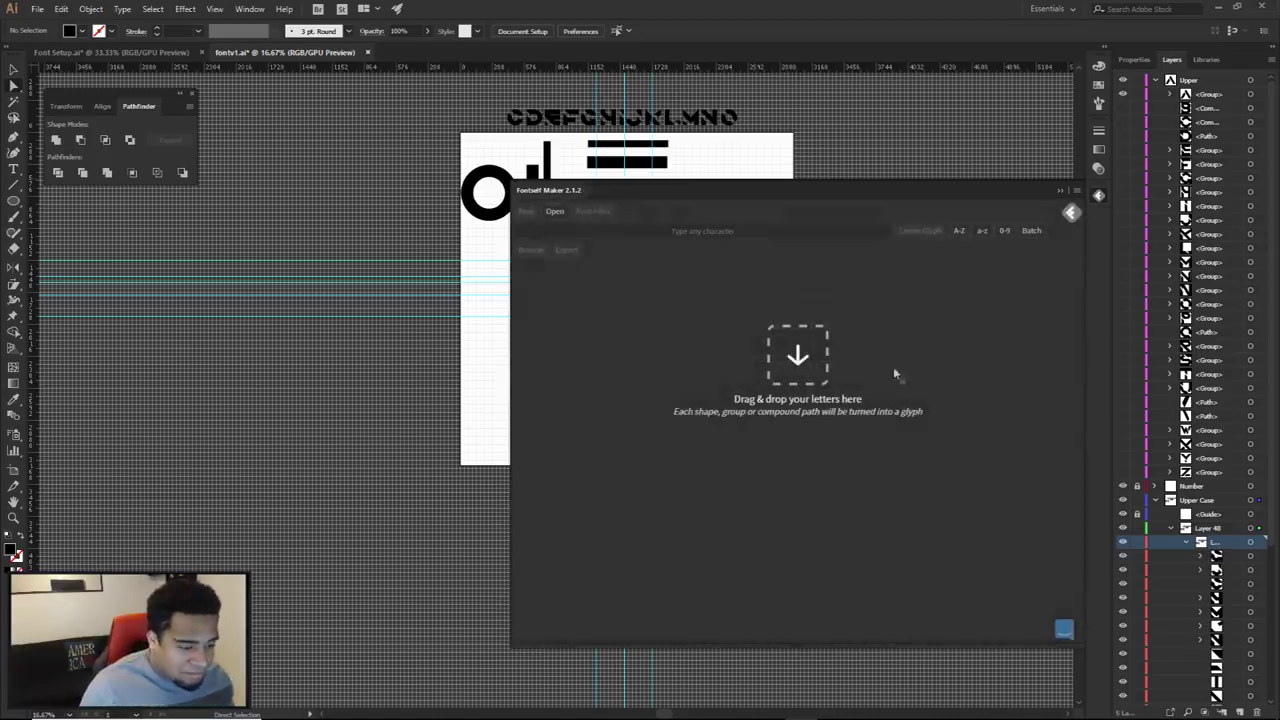
left_click_drag(509, 178, 827, 180)
scroll(655, 298, "up", 2)
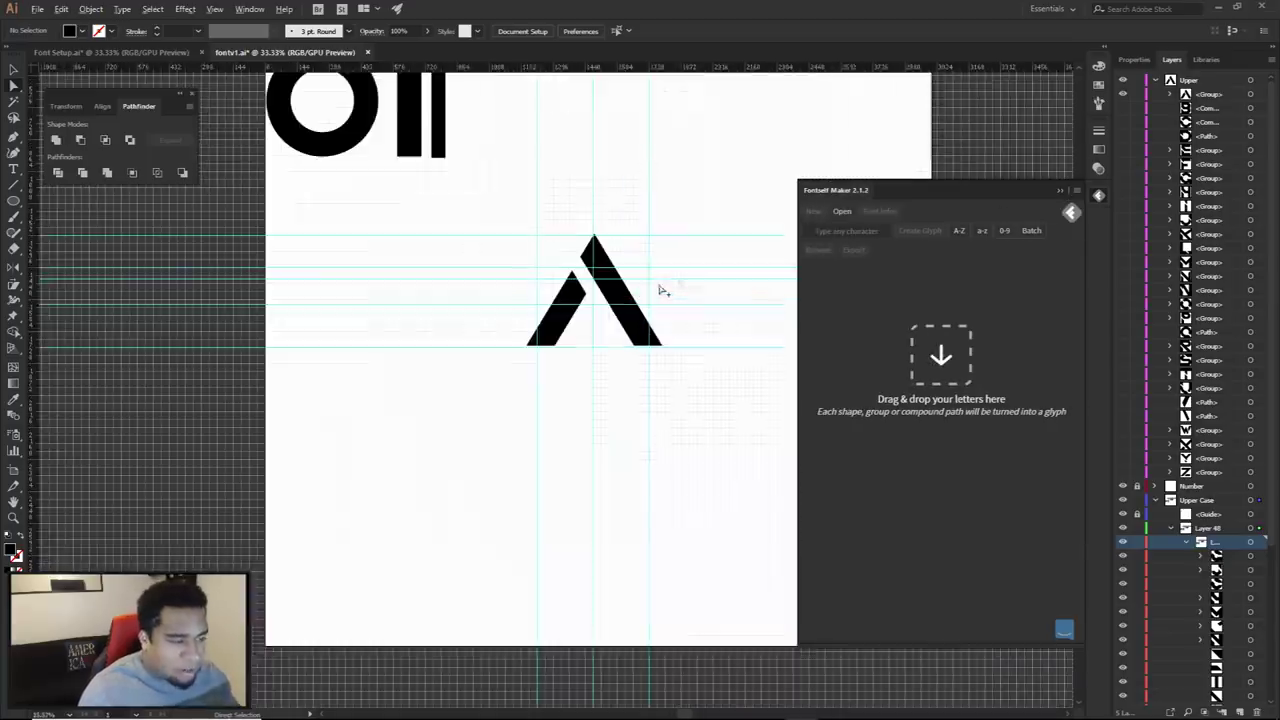
Compare how the Selection and Direct Selection tools select the A group
left_click(1185, 95)
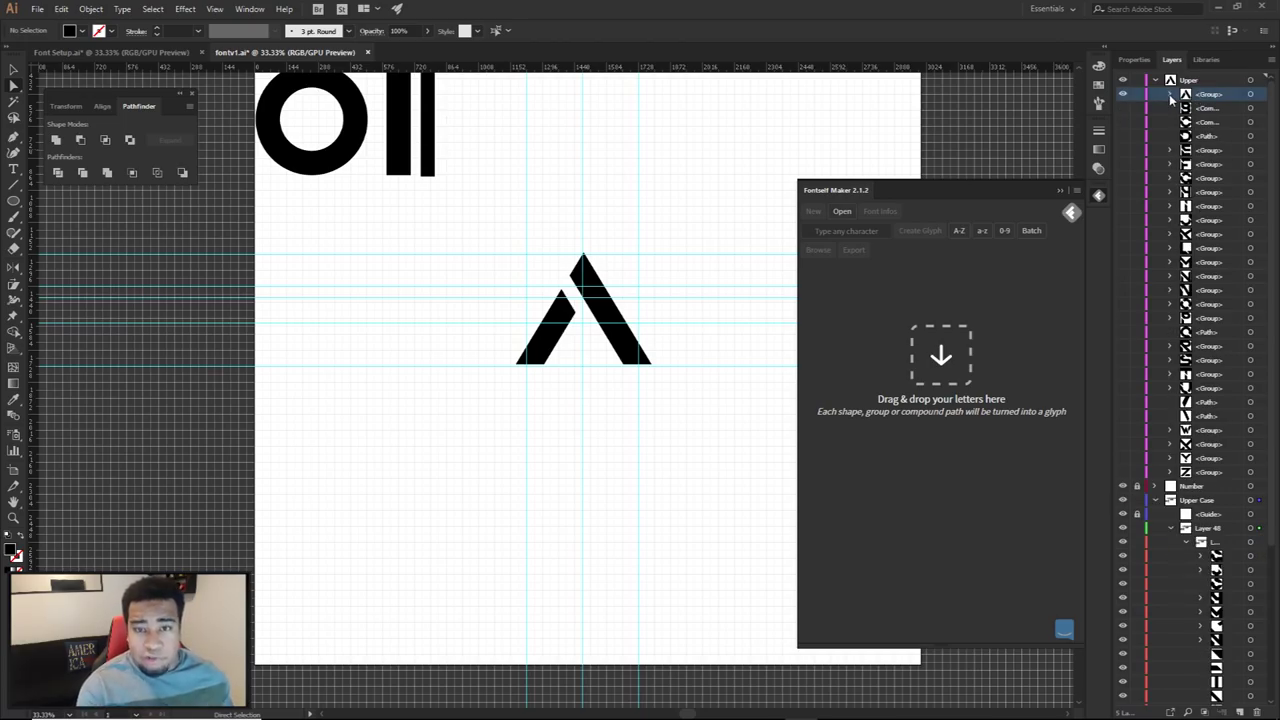
left_click_drag(462, 218, 668, 400)
key("v")
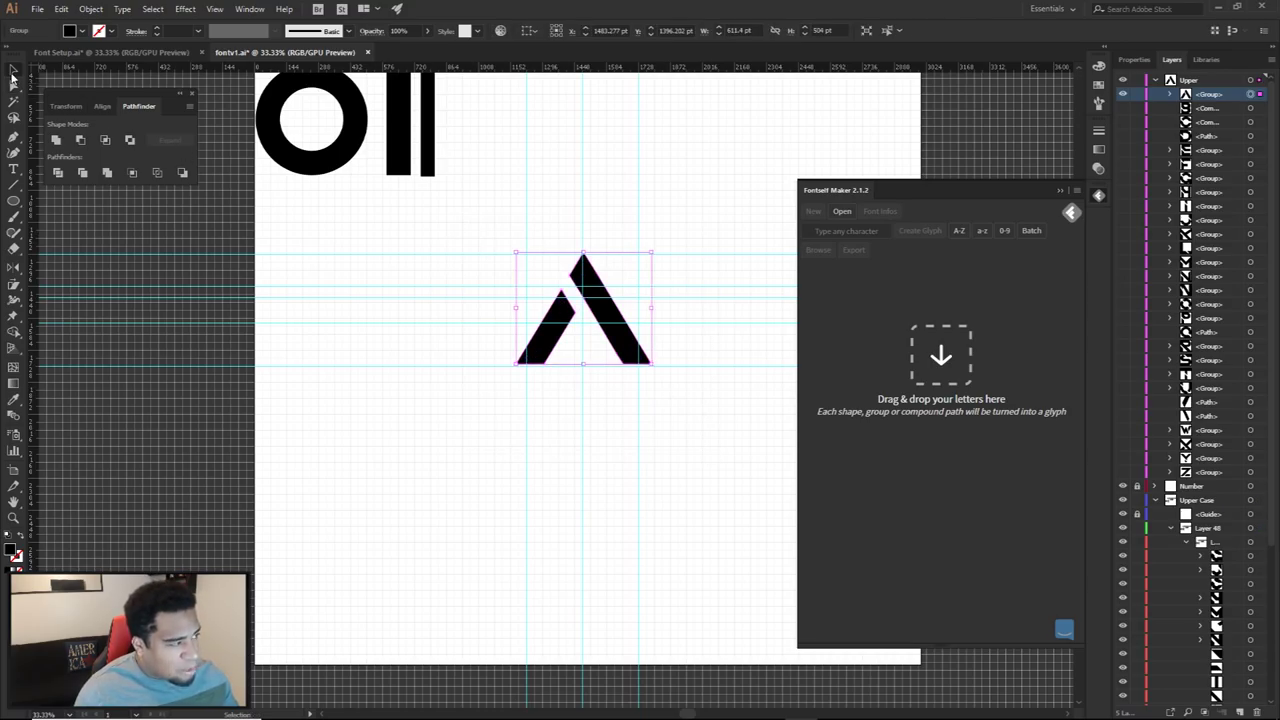
left_click(12, 86)
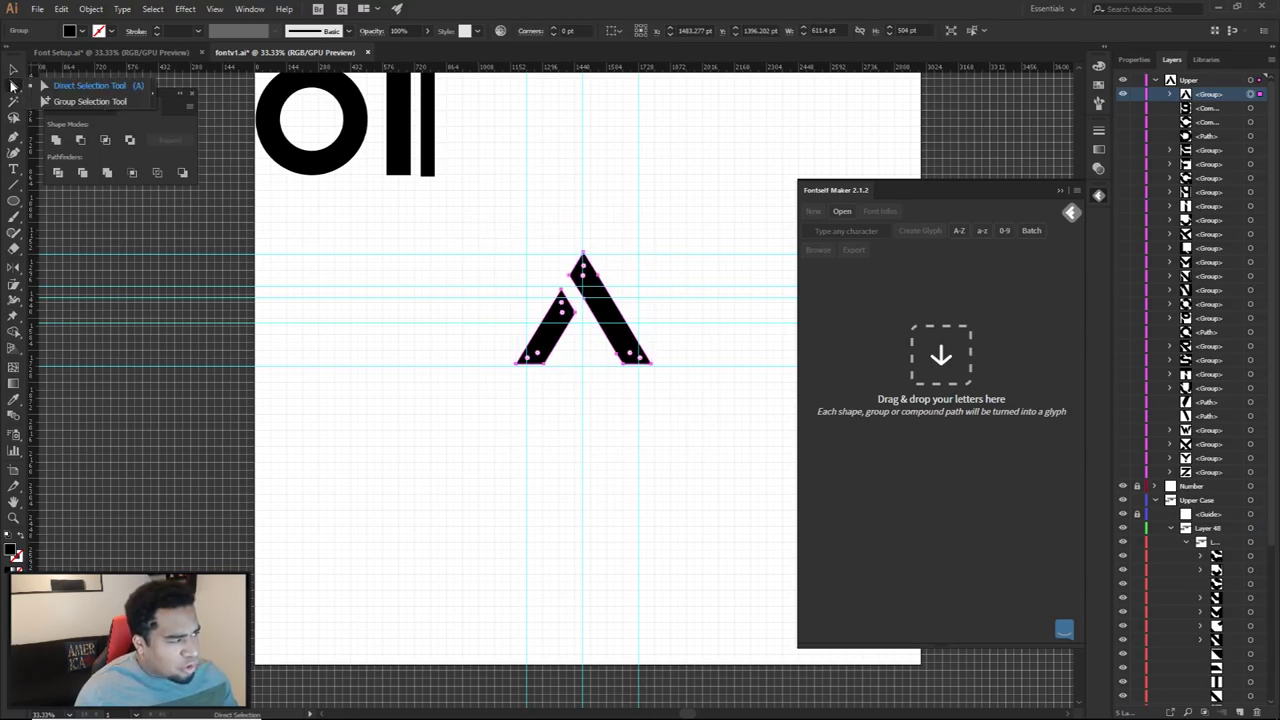
left_click(13, 70)
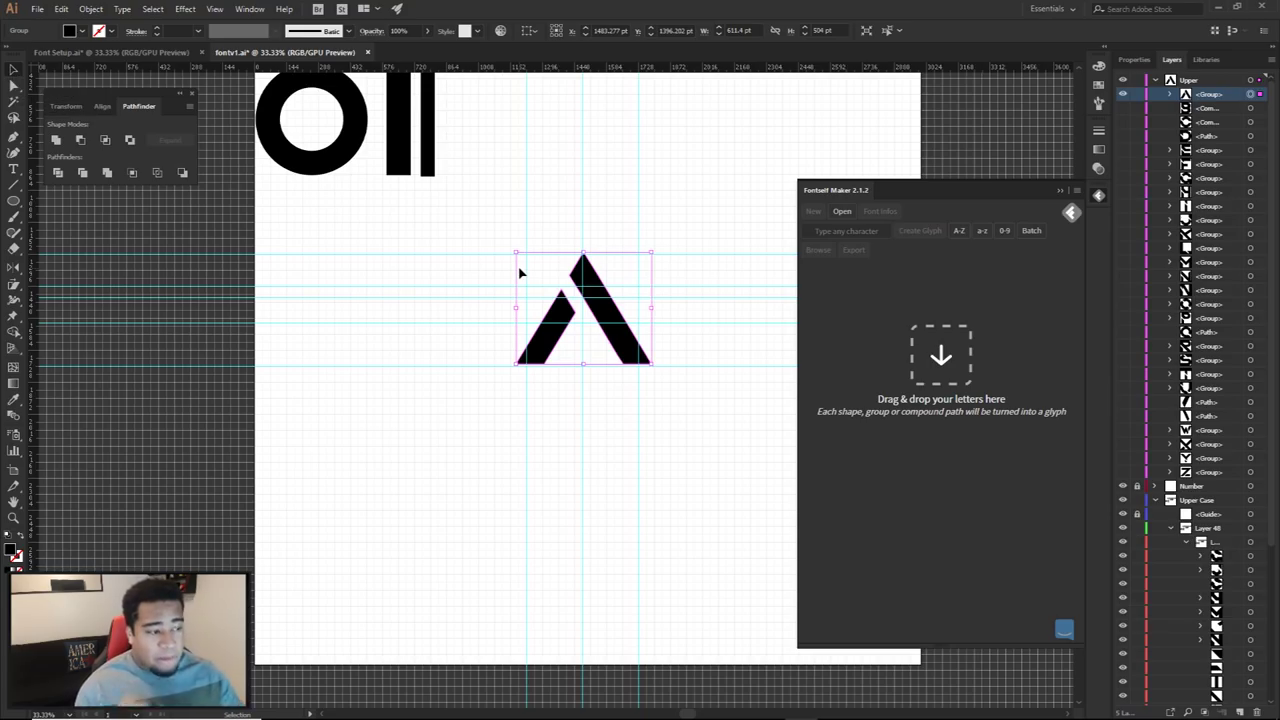
left_click(617, 286)
left_click(613, 314)
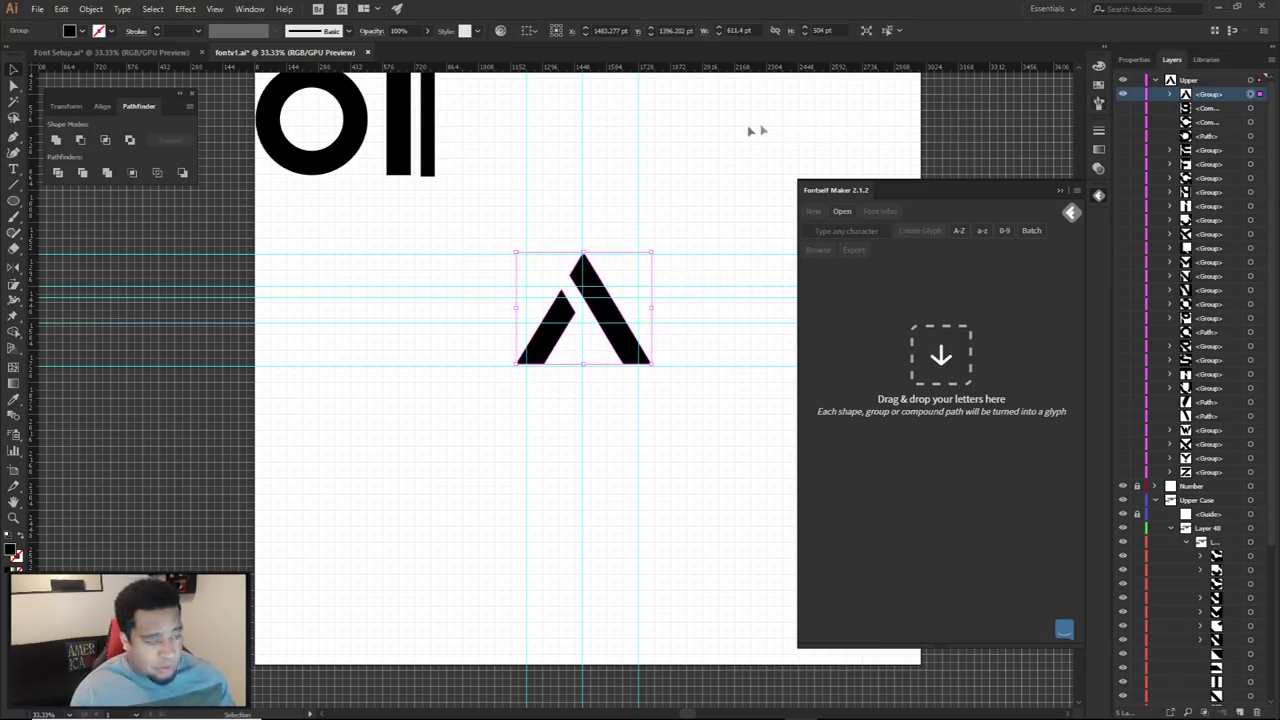
Try importing only the A's long diagonal piece as a glyph using Direct Selection, and delete that glyph from the font
left_click(597, 237)
key("a")
left_click(603, 302)
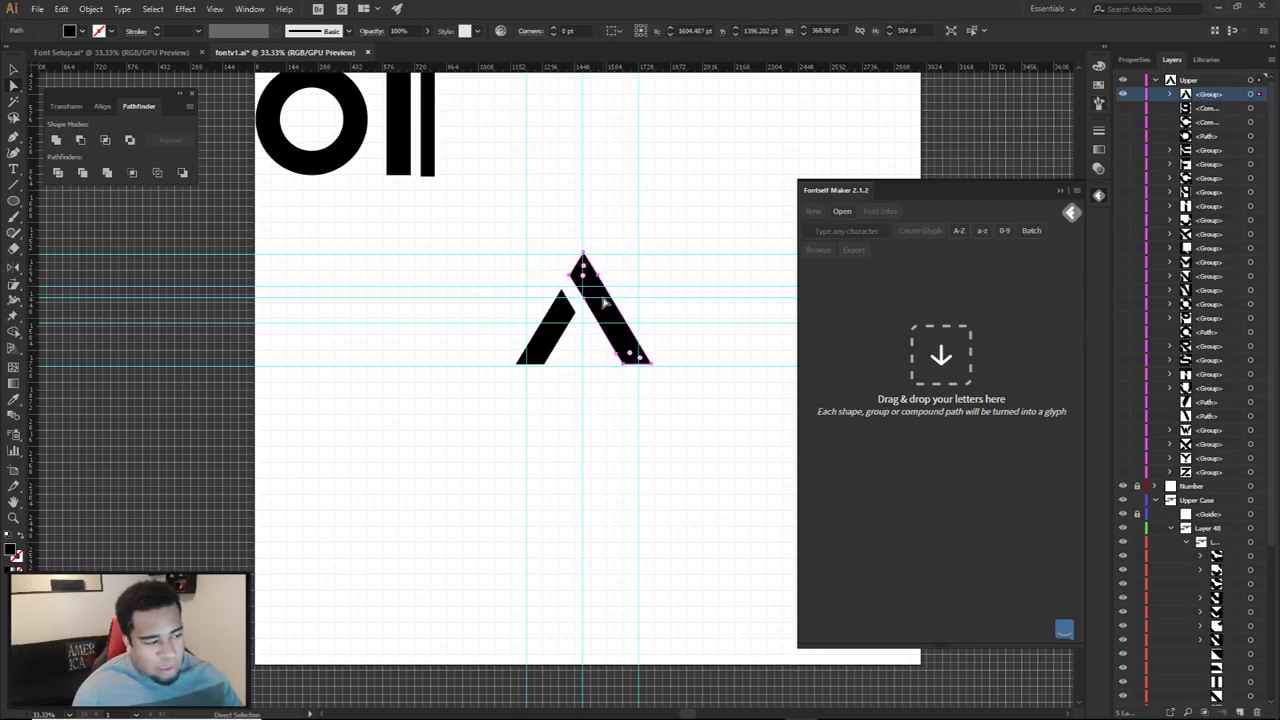
mouse_move(603, 302)
left_mouse_down()
mouse_move(720, 209)
mouse_move(943, 548)
left_mouse_up()
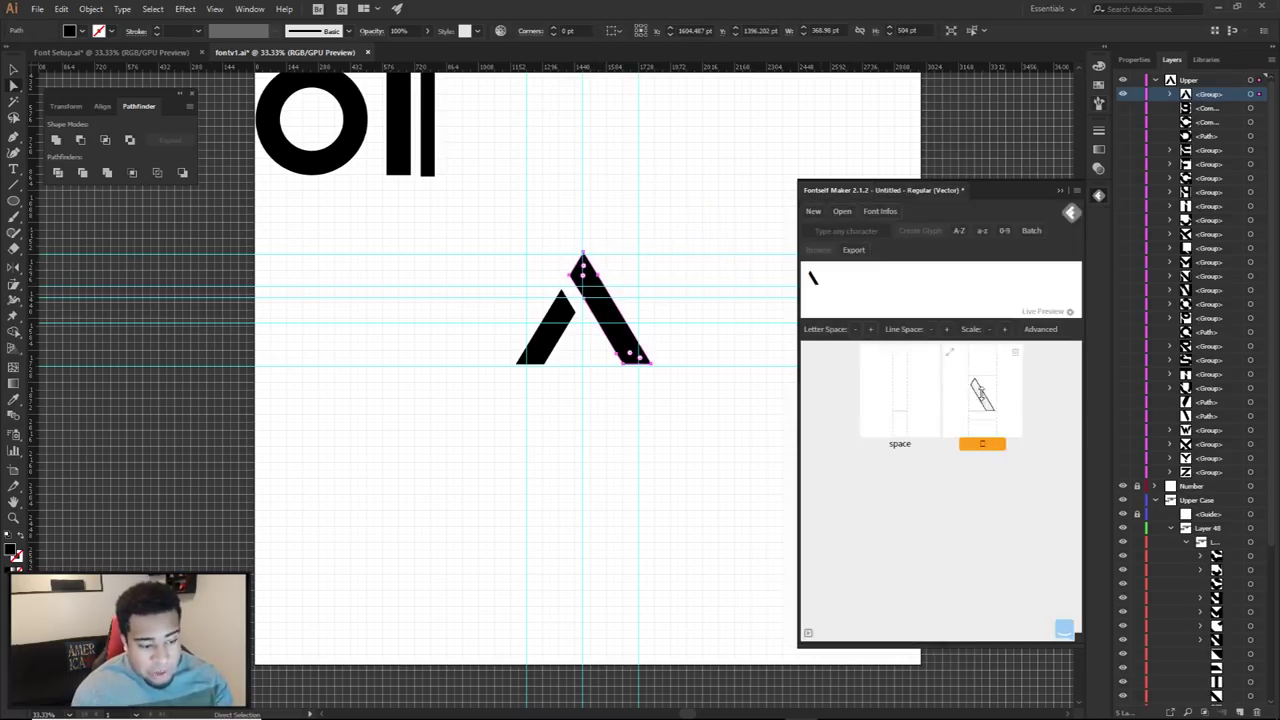
left_click(1015, 352)
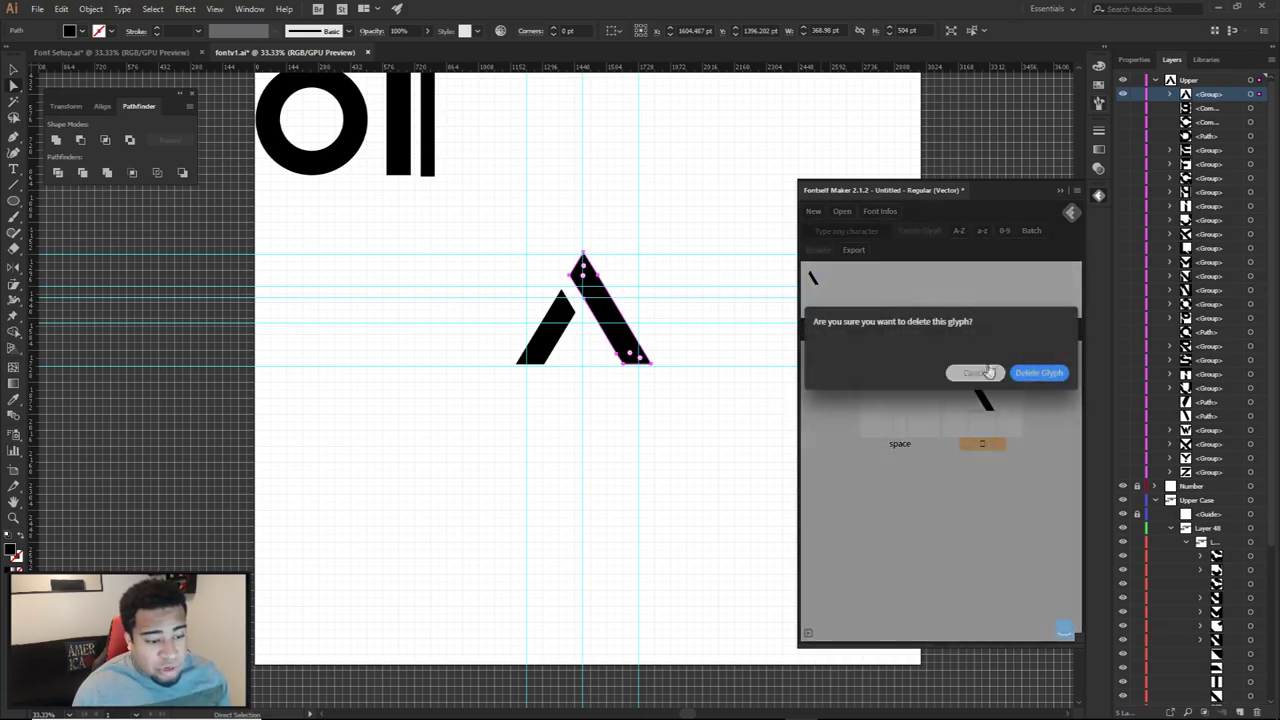
left_click(1038, 367)
left_click(356, 233)
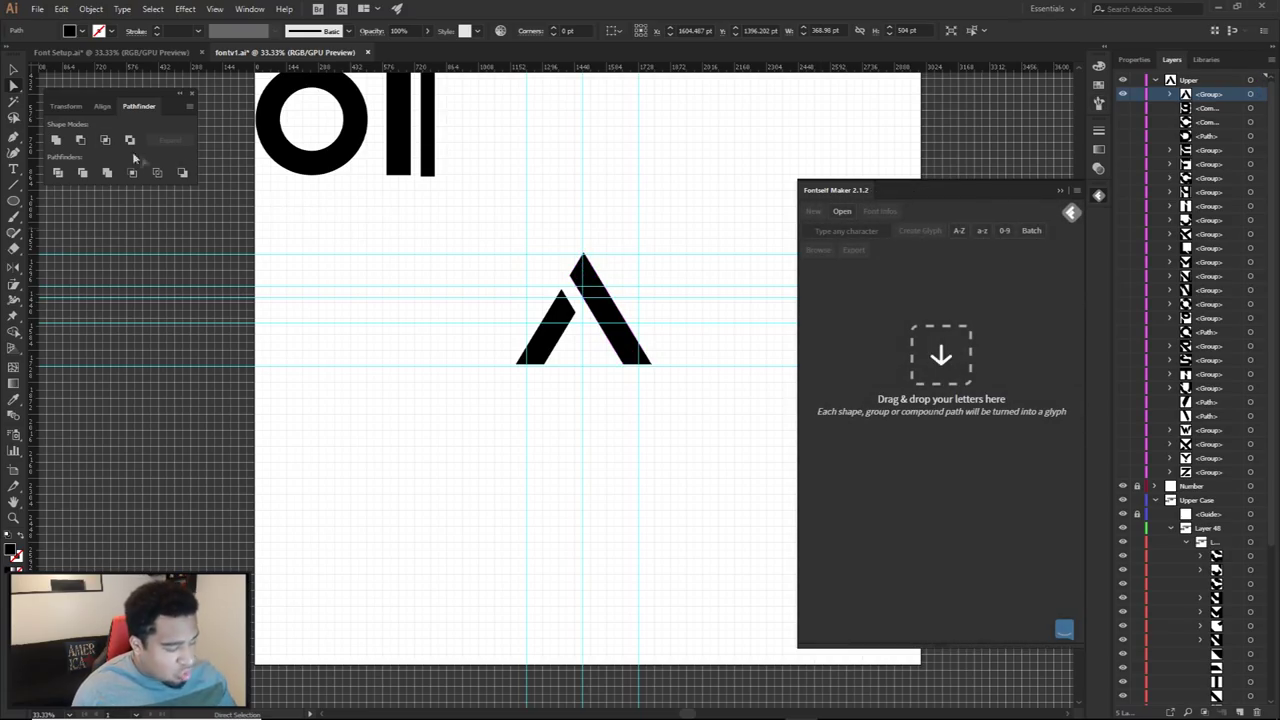
Import the whole A group into the new font as one glyph using the Selection tool
left_click(13, 70)
left_click_drag(455, 218, 717, 471)
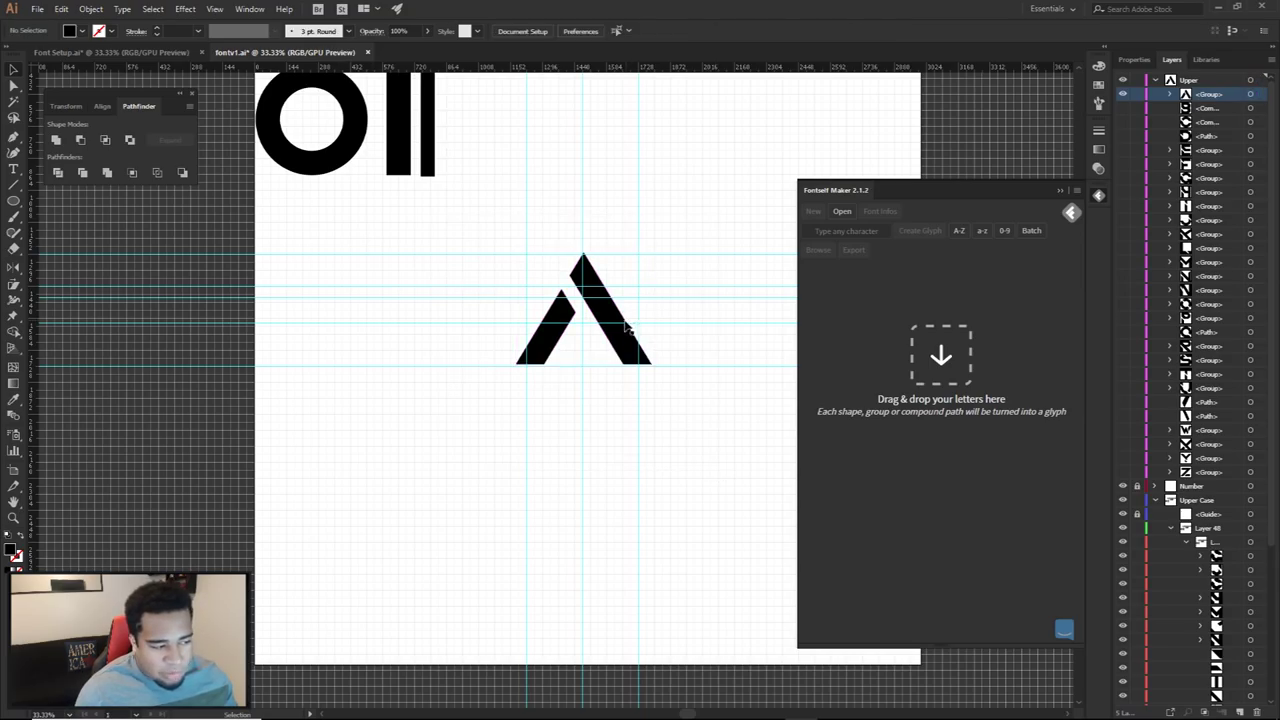
left_click_drag(617, 332, 965, 545)
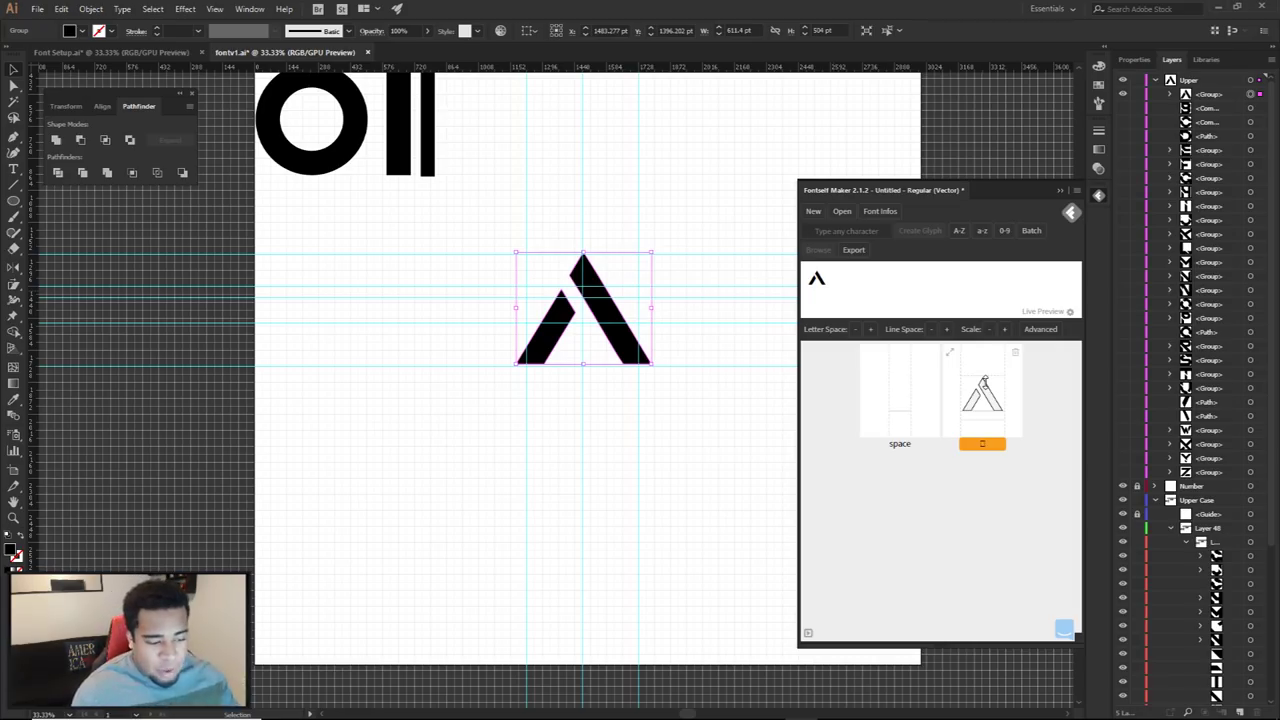
Hide the A group, show the B compound path, and import it into the font as a glyph
left_click(1123, 94)
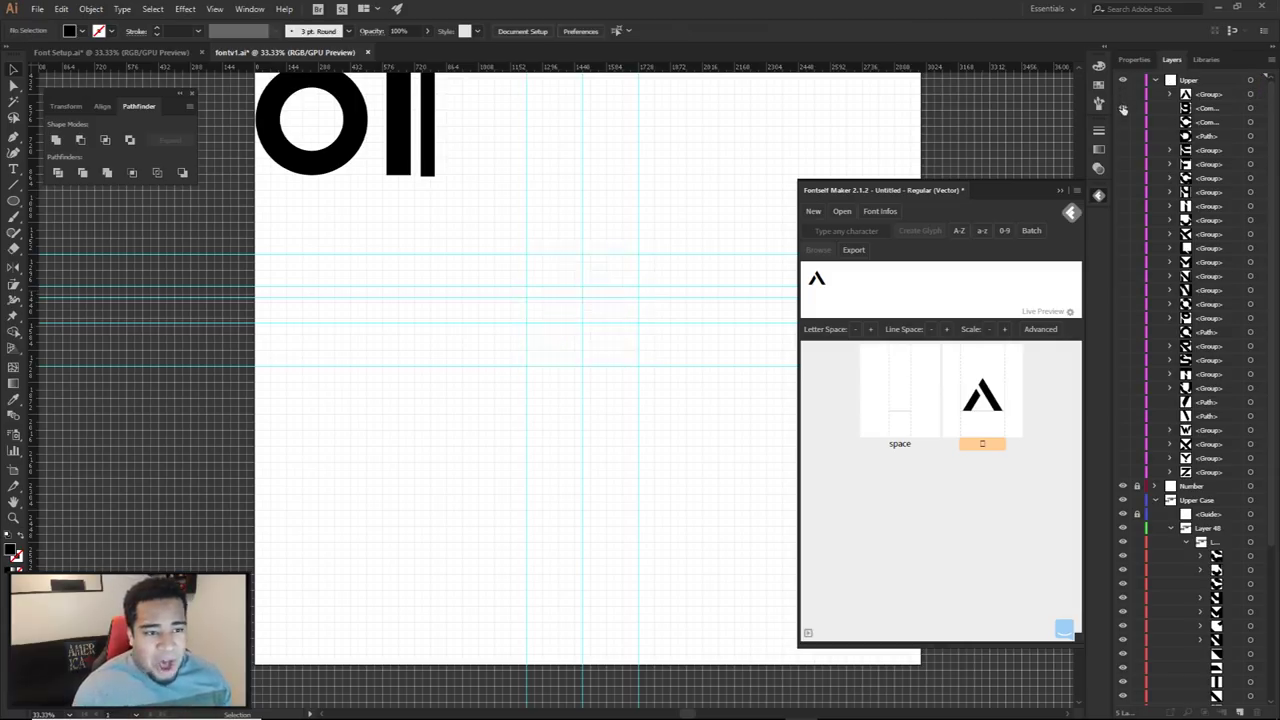
left_click(1123, 108)
left_click_drag(470, 215, 669, 451)
left_click_drag(610, 308, 954, 551)
Assign the characters A and B to the two imported glyphs
left_click(954, 446)
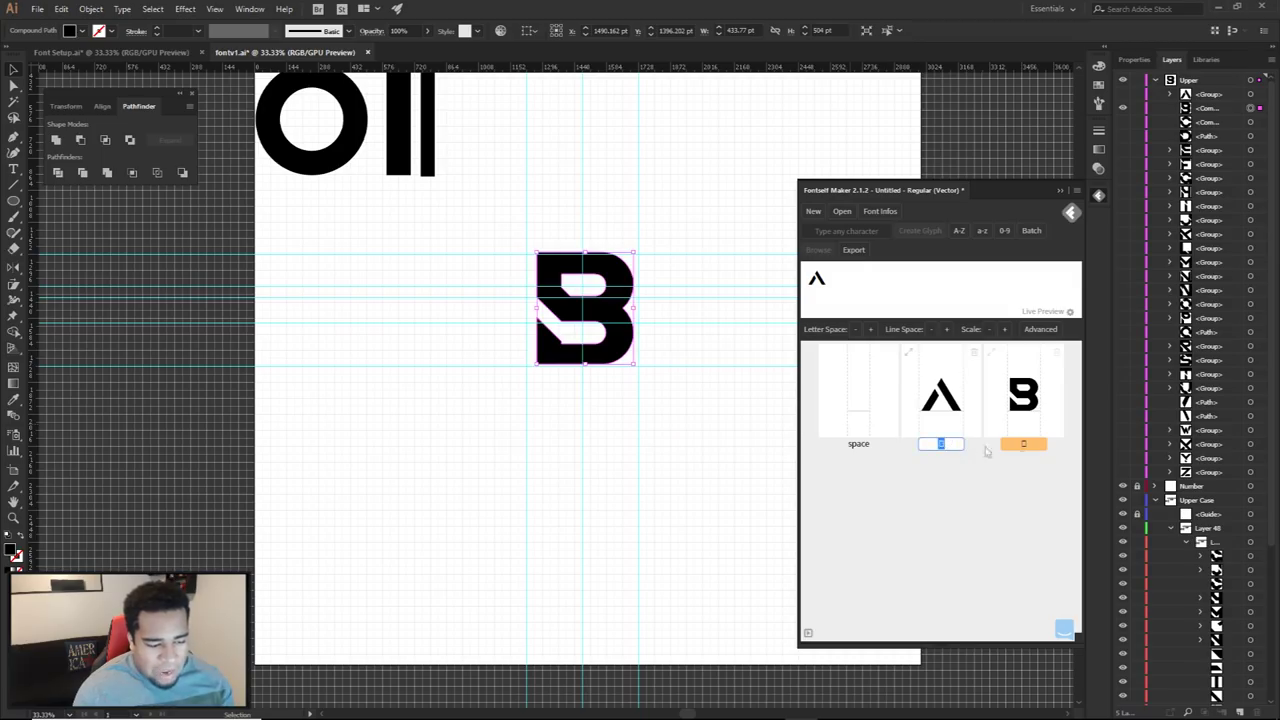
left_click(1033, 446)
left_click(954, 446)
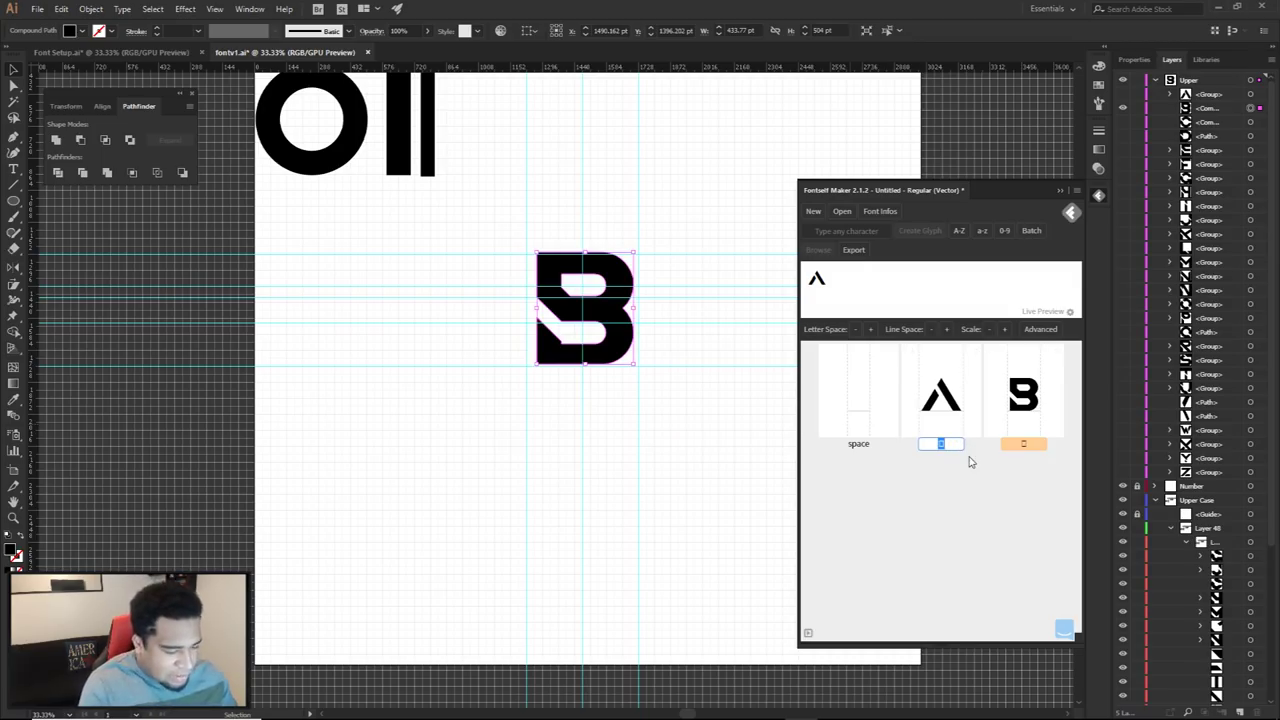
left_click(1021, 444)
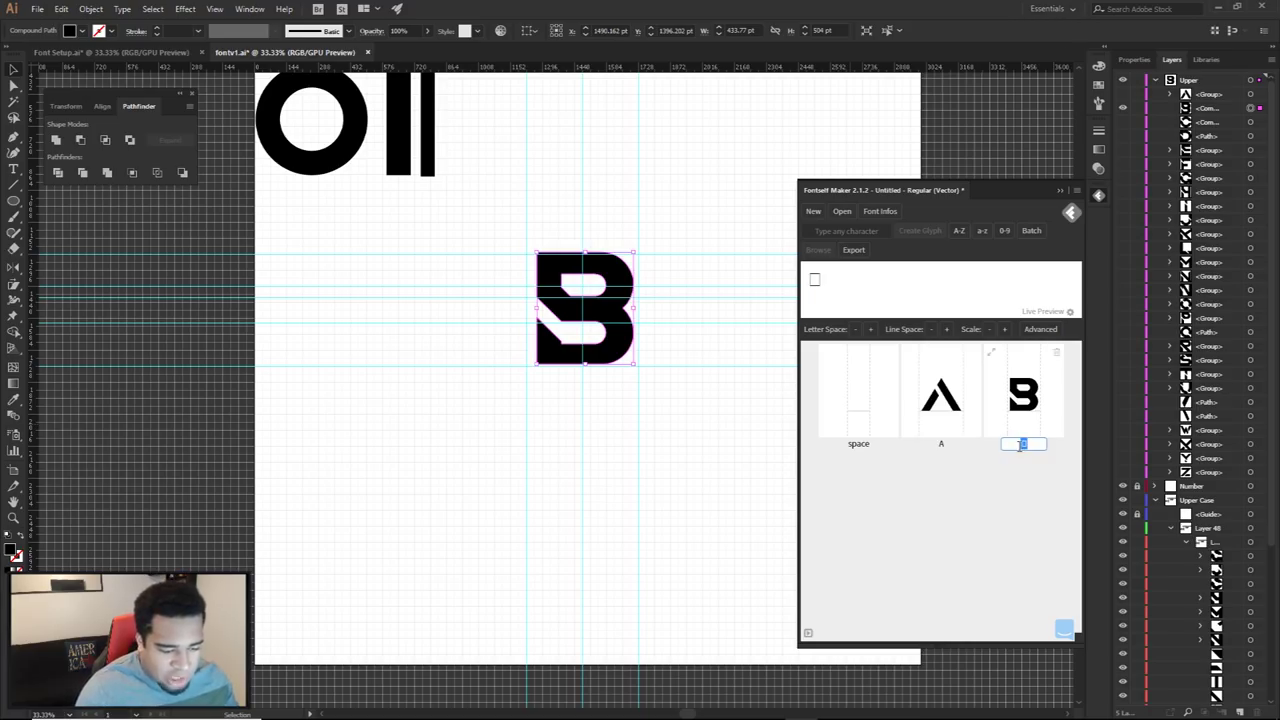
key("Return")
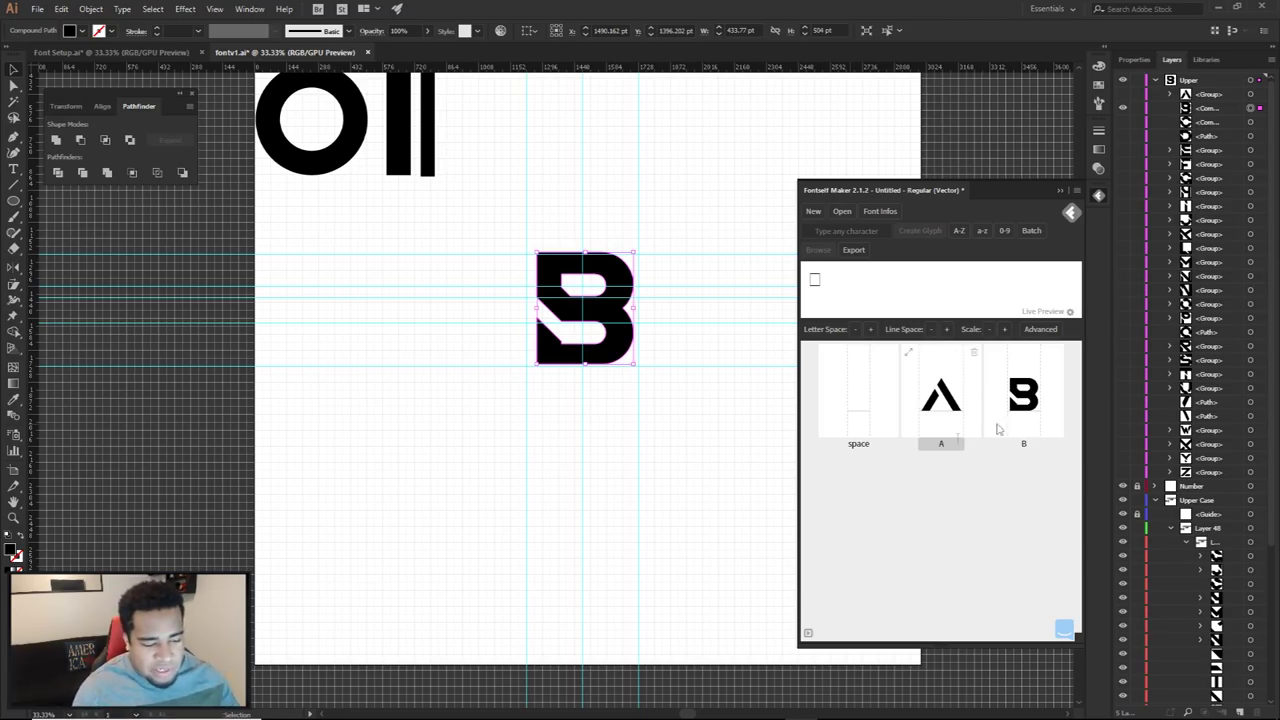
Show only the C compound path, import it as a glyph, and assign it the character C
left_click(1123, 109)
left_click(1123, 121)
left_click_drag(615, 340, 952, 466)
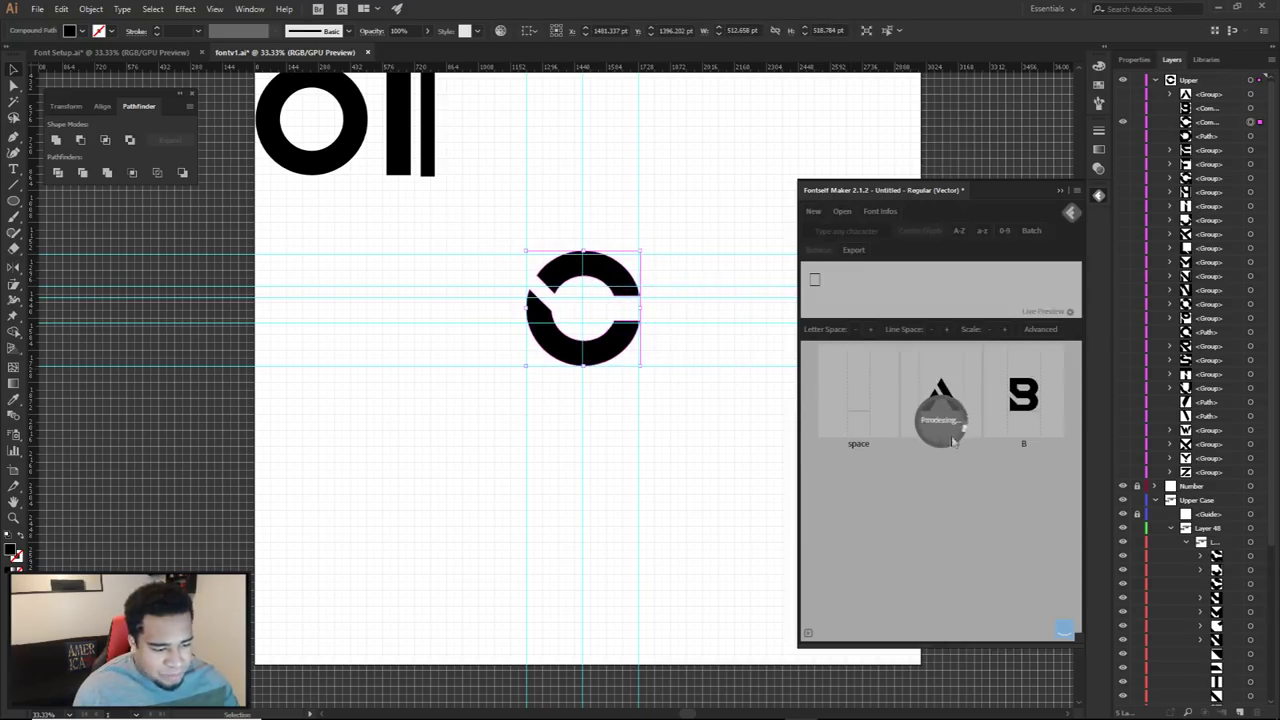
left_click(943, 550)
type("c")
key("Return")
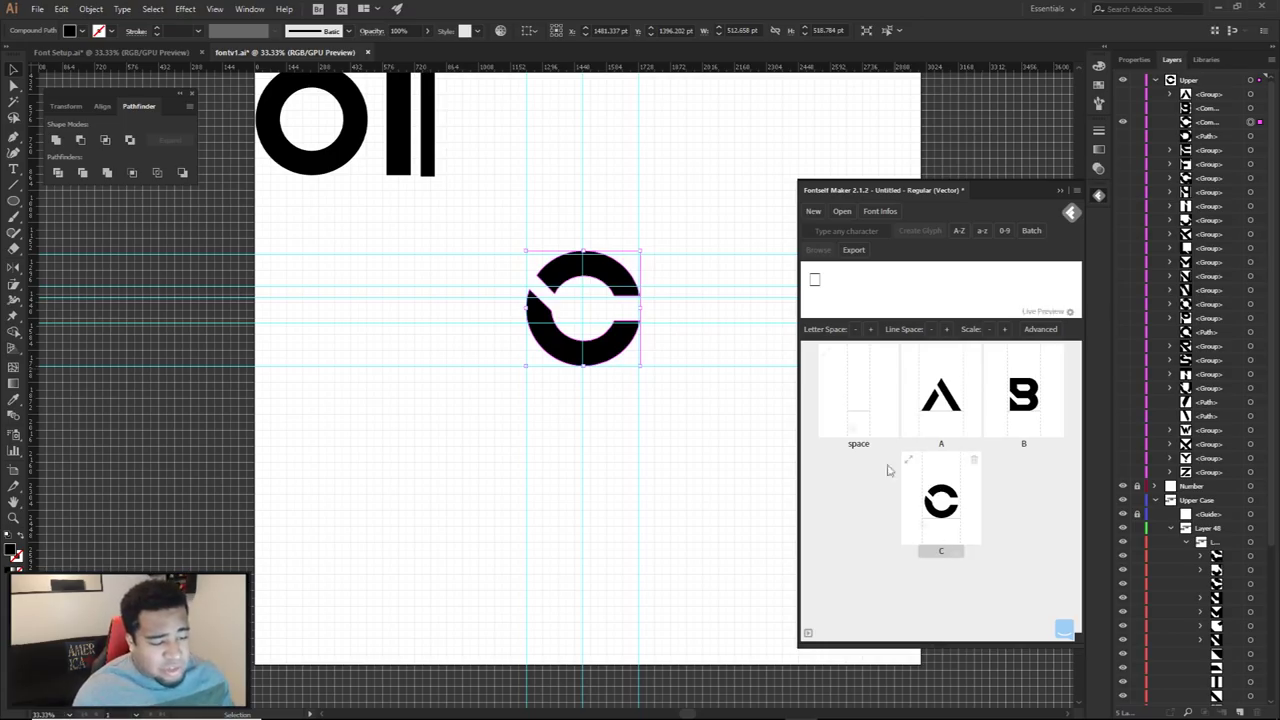
Import the D path and the E group as separate glyphs, showing only one letter at a time in the Upper layer
left_click(1123, 122)
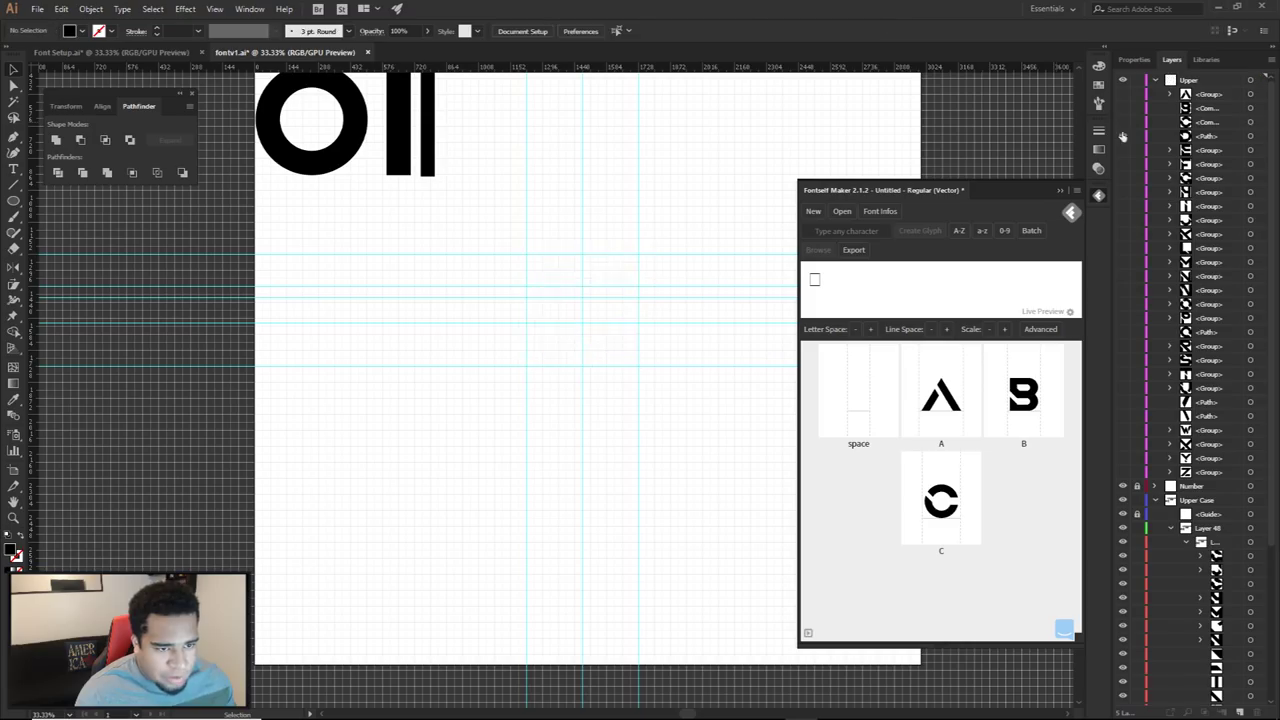
left_click(1123, 136)
left_click_drag(596, 360, 958, 540)
left_click_drag(627, 304, 991, 560)
left_click(1122, 135)
left_click(1122, 149)
left_click(617, 322)
left_click_drag(617, 322, 950, 415)
Import the F and G groups as separate glyphs, hiding each preceding letter in the Upper layer
left_click(1122, 149)
left_click(1122, 163)
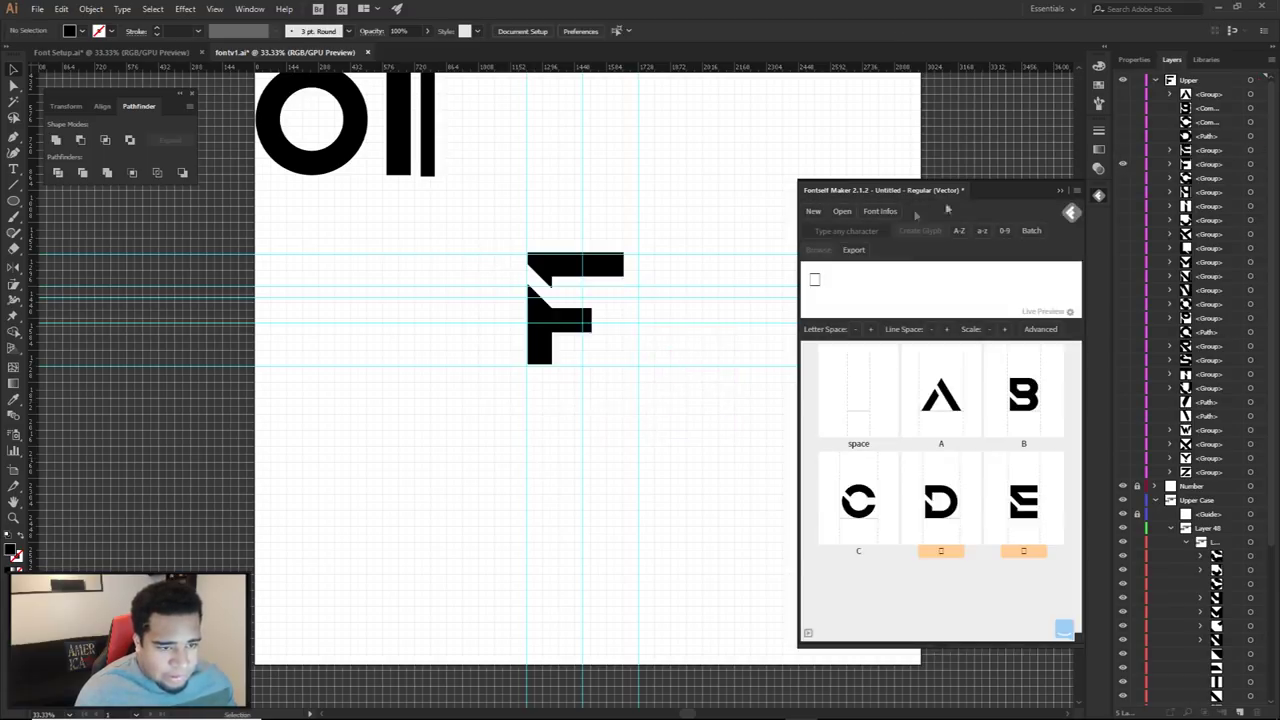
left_click_drag(575, 320, 986, 480)
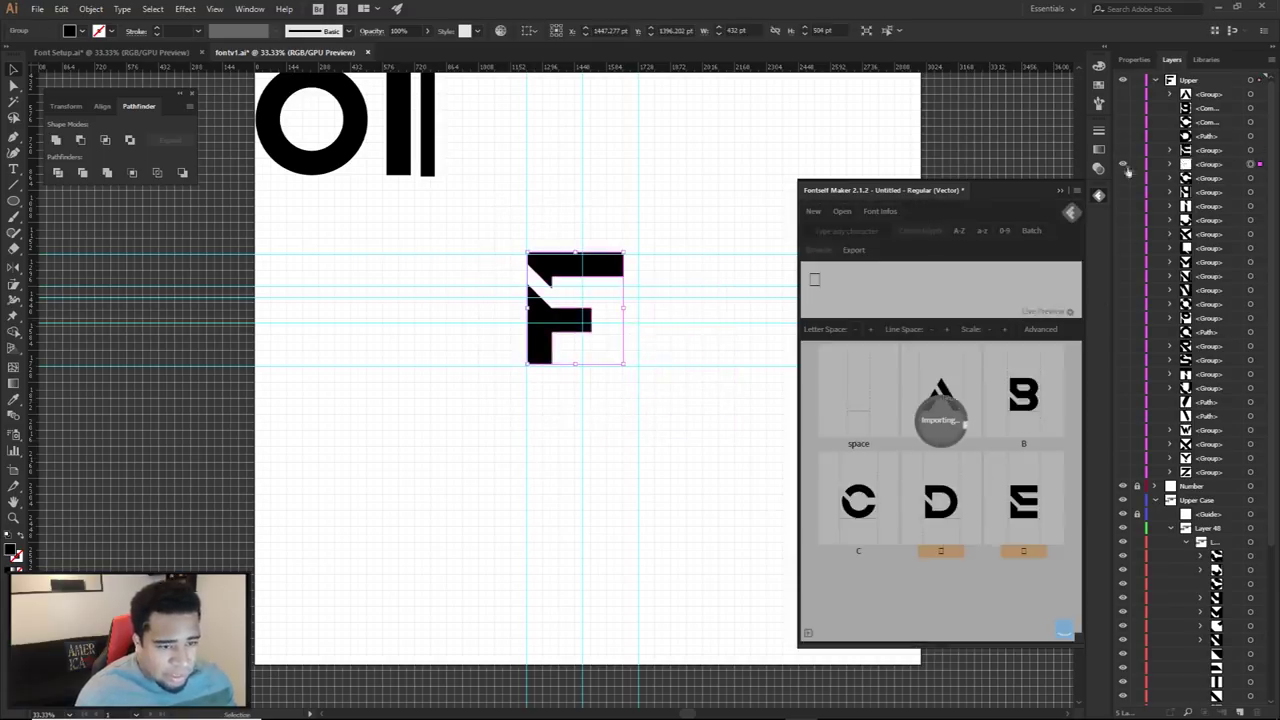
left_click(1122, 163)
left_click(1122, 177)
left_click_drag(488, 230, 635, 422)
left_click_drag(620, 345, 943, 414)
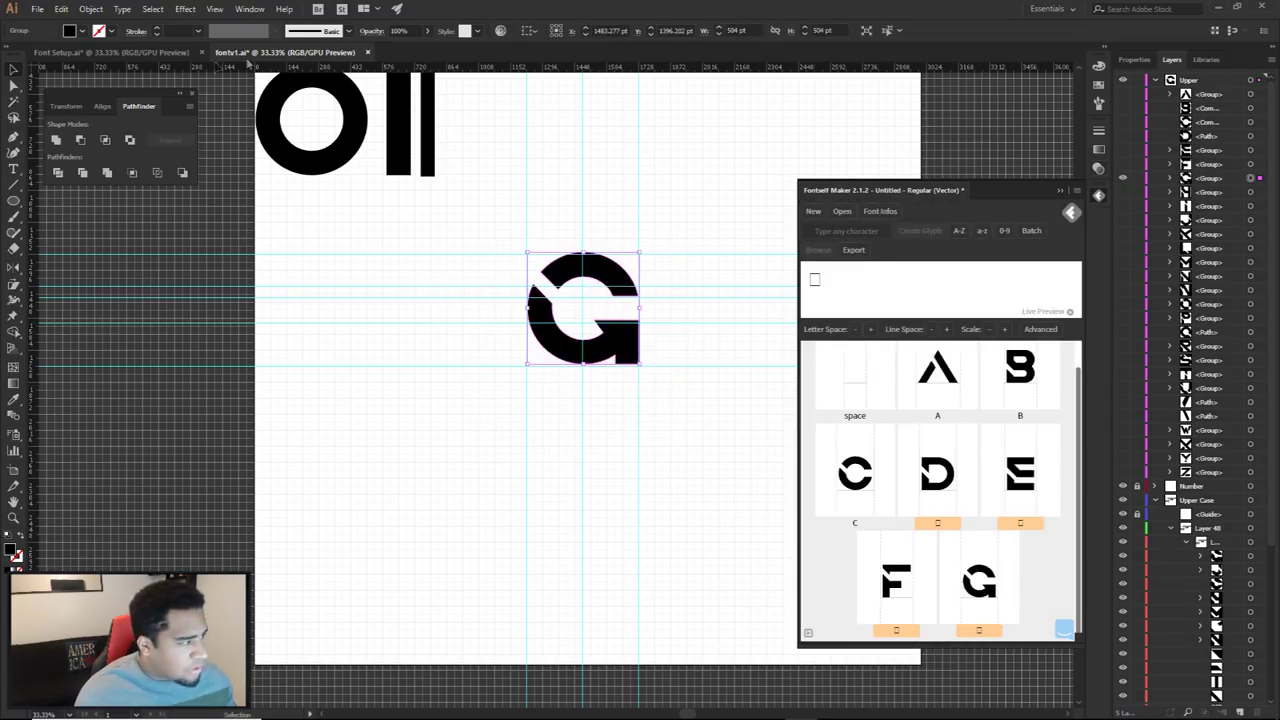
Import the H and I groups as separate glyphs, hiding each preceding letter in the Upper layer
left_click(1122, 177)
left_click(1123, 193)
left_click_drag(688, 434, 596, 228)
left_click_drag(615, 330, 915, 543)
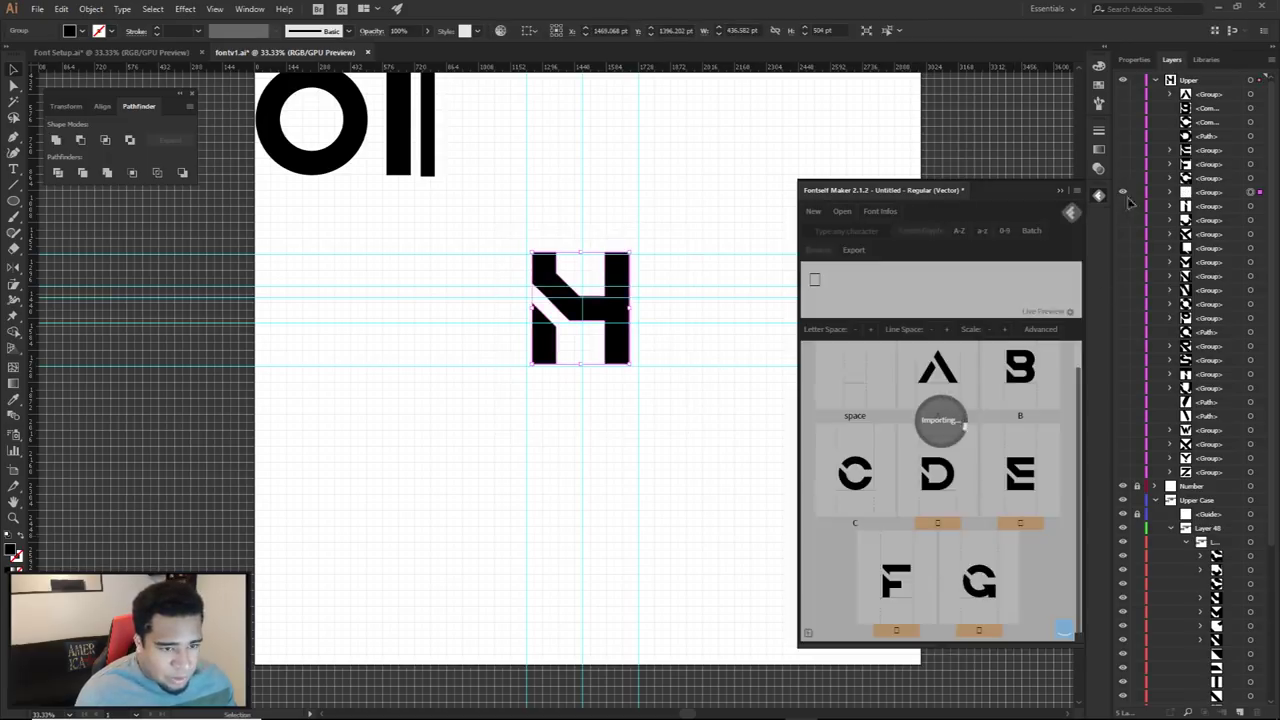
left_click(1122, 192)
left_click(1122, 206)
scroll(552, 230, "down", 2)
left_click_drag(583, 240, 940, 280)
Hide the I group, import the J group as a glyph, and hide the J group
left_click(1123, 206)
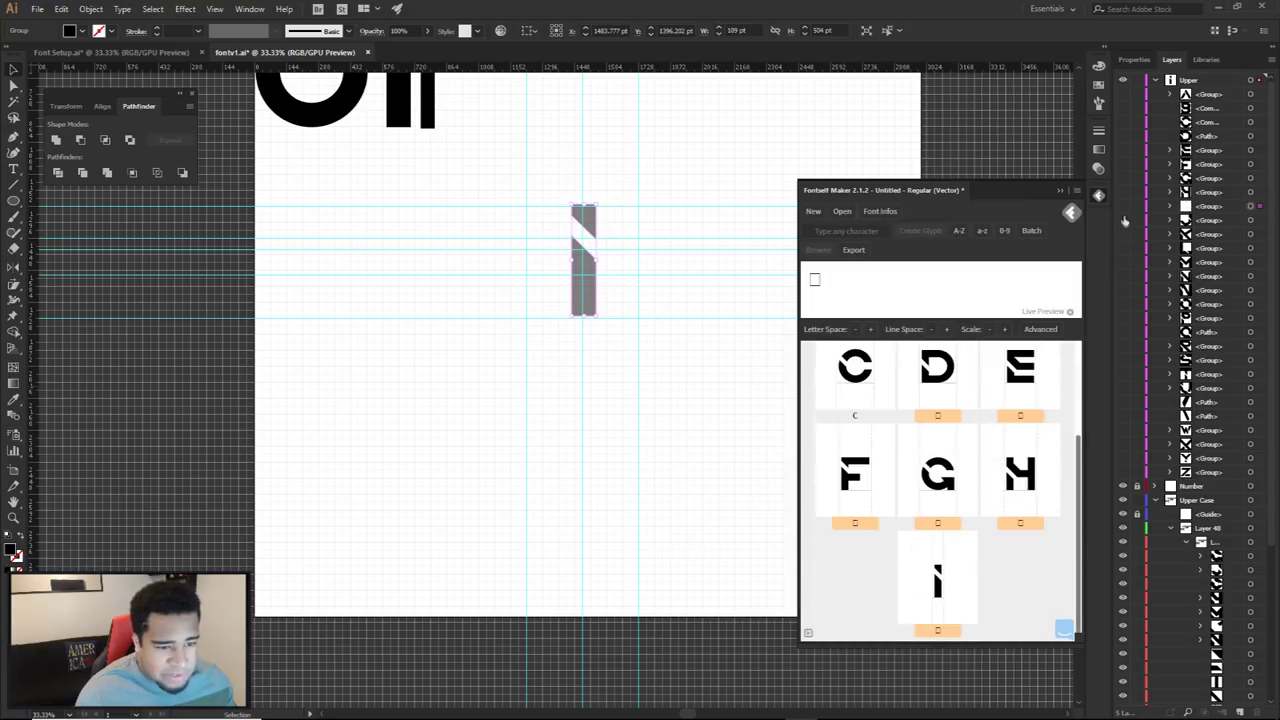
left_click(1123, 220)
left_click_drag(520, 195, 880, 480)
left_click(1123, 220)
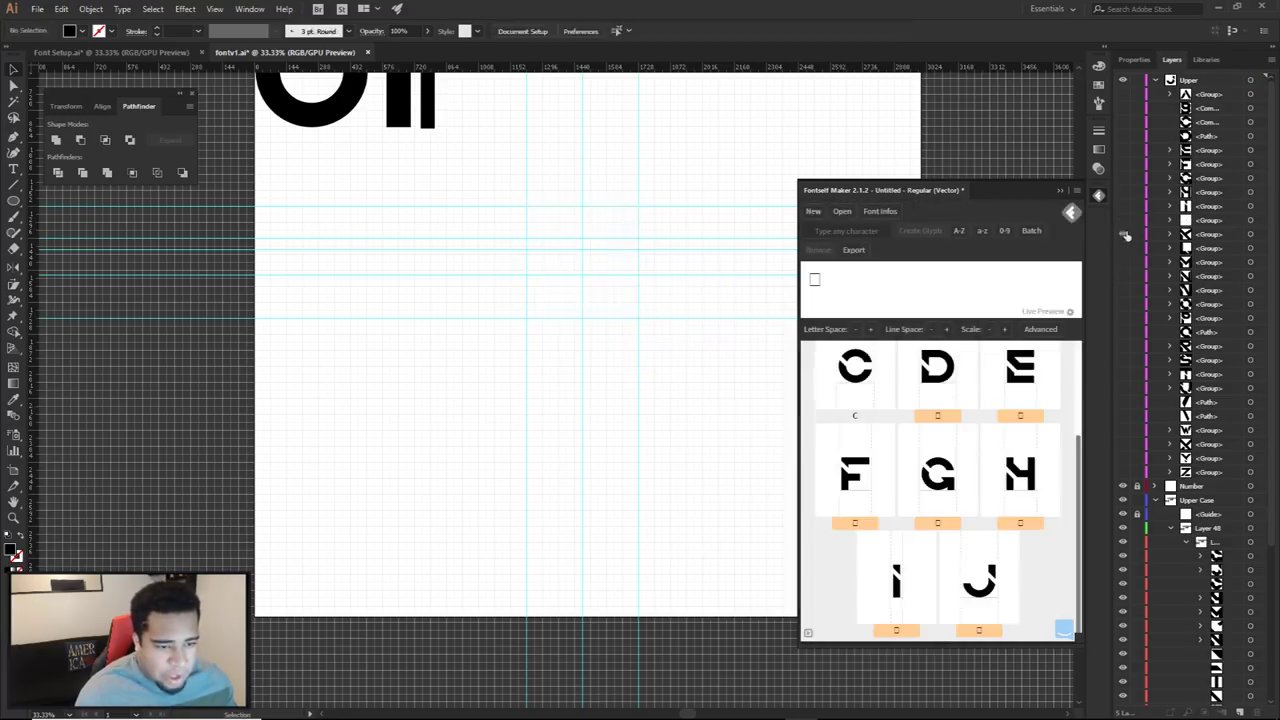
Import the K and L groups as separate glyphs, showing only one letter at a time in the Upper layer
left_click(1123, 234)
left_click_drag(491, 203, 645, 383)
left_click_drag(585, 282, 940, 566)
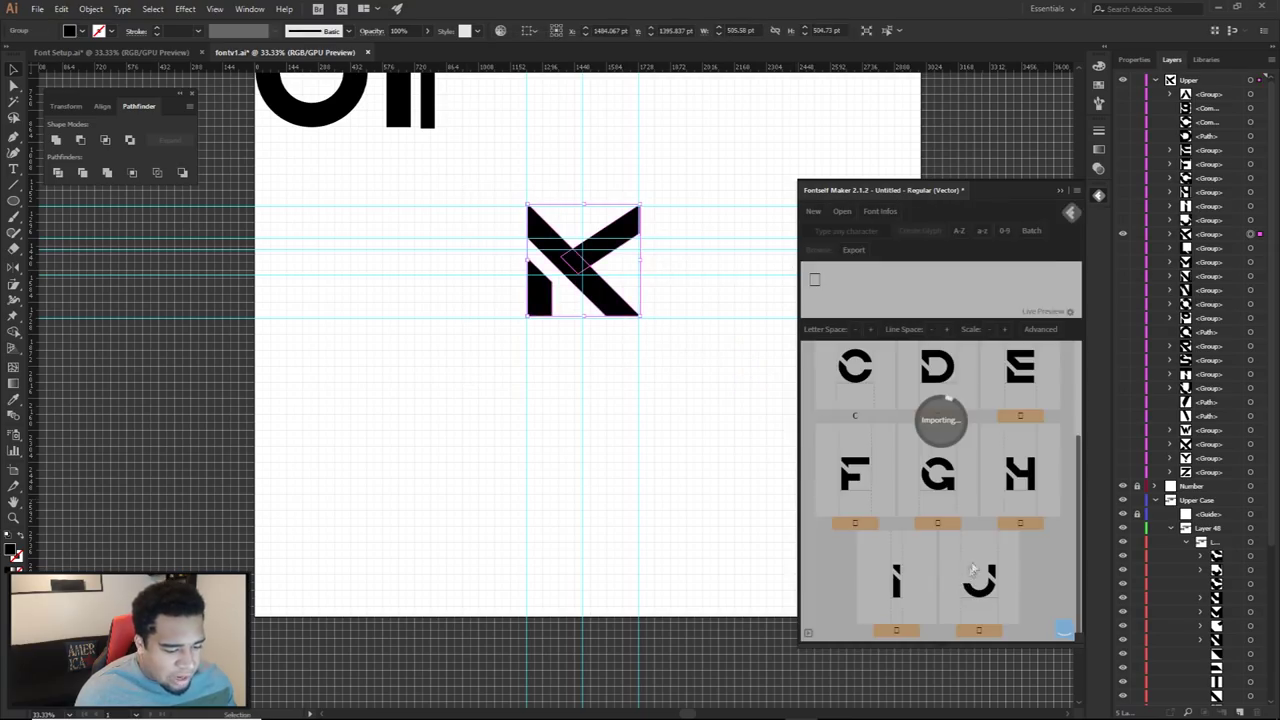
left_click(1122, 233)
left_click(1122, 247)
left_click_drag(455, 186, 648, 362)
left_click_drag(590, 290, 955, 545)
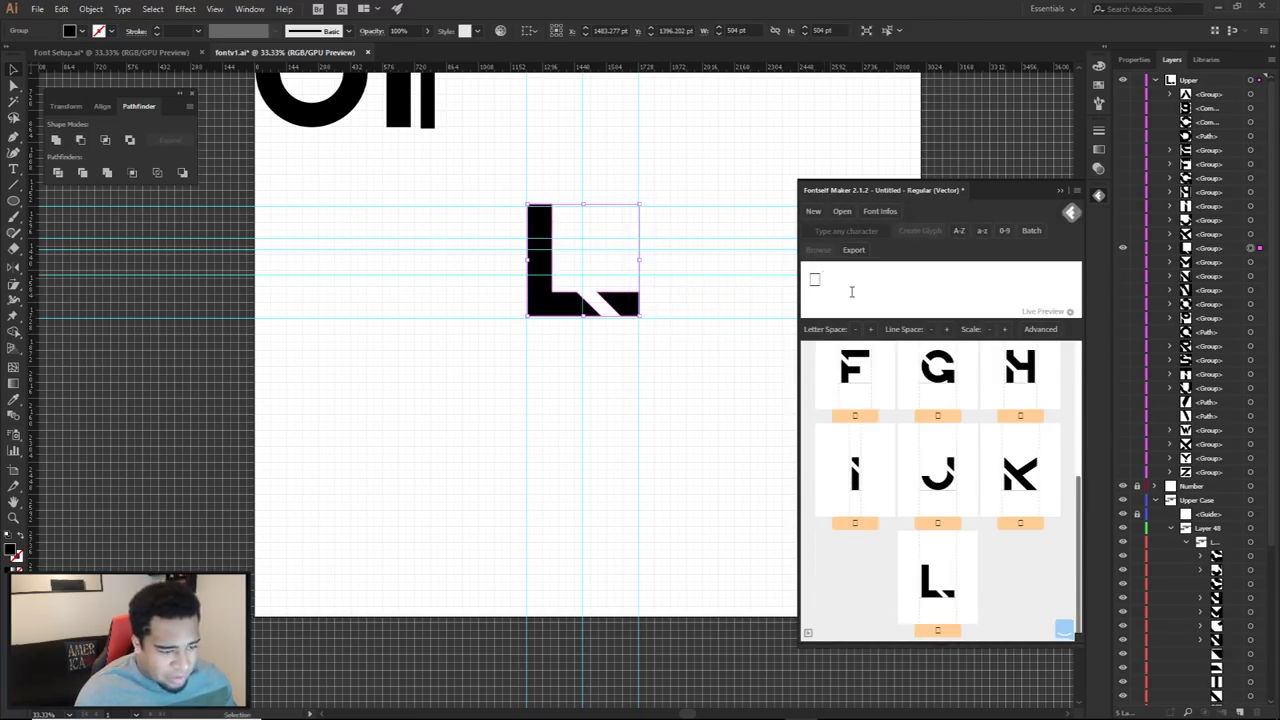
Replace the live preview text with ABC
type("GWEREW")
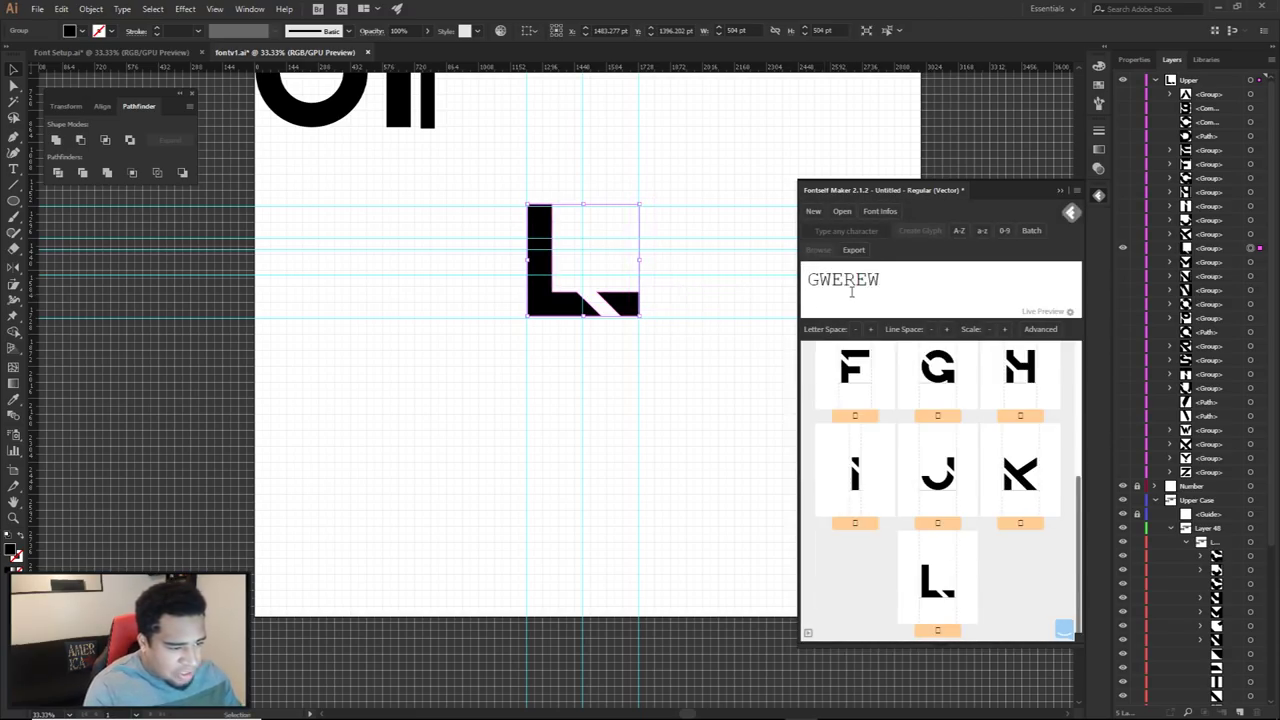
key("ctrl+a")
type("AB")
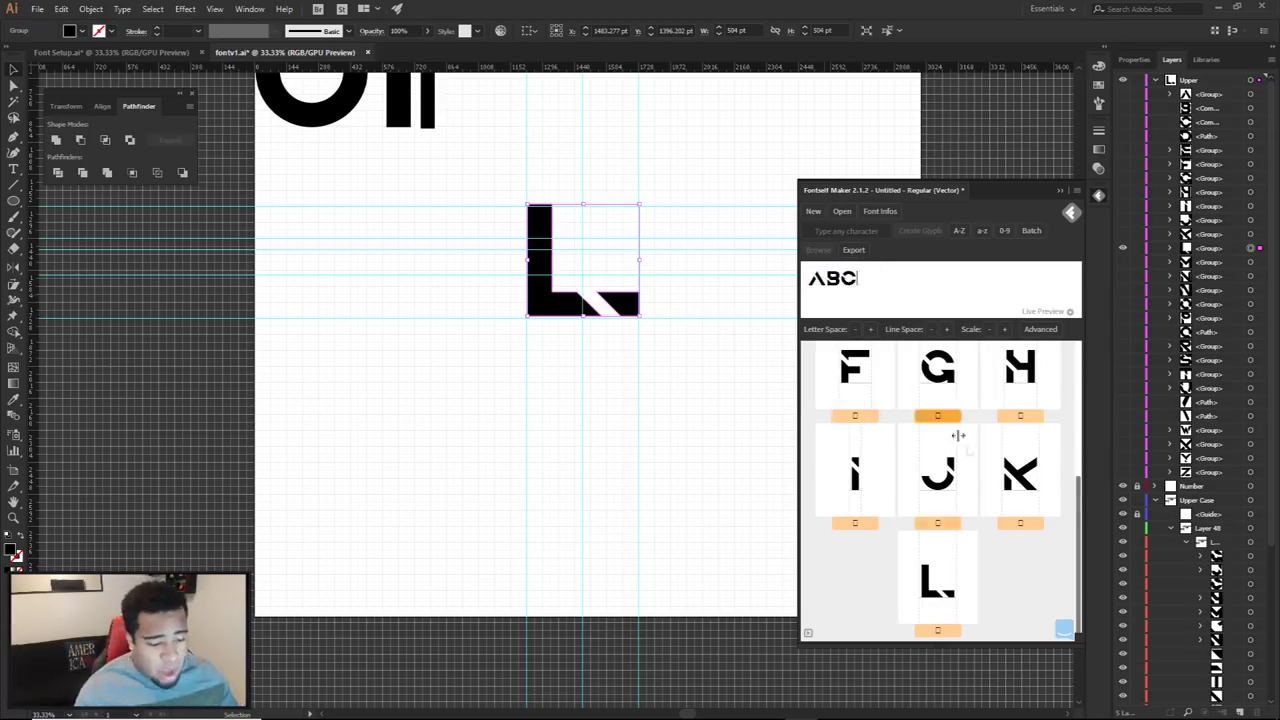
Hide the L group and import the M and N groups as separate glyphs, hiding M before showing N
left_click(1122, 248)
left_click(1122, 262)
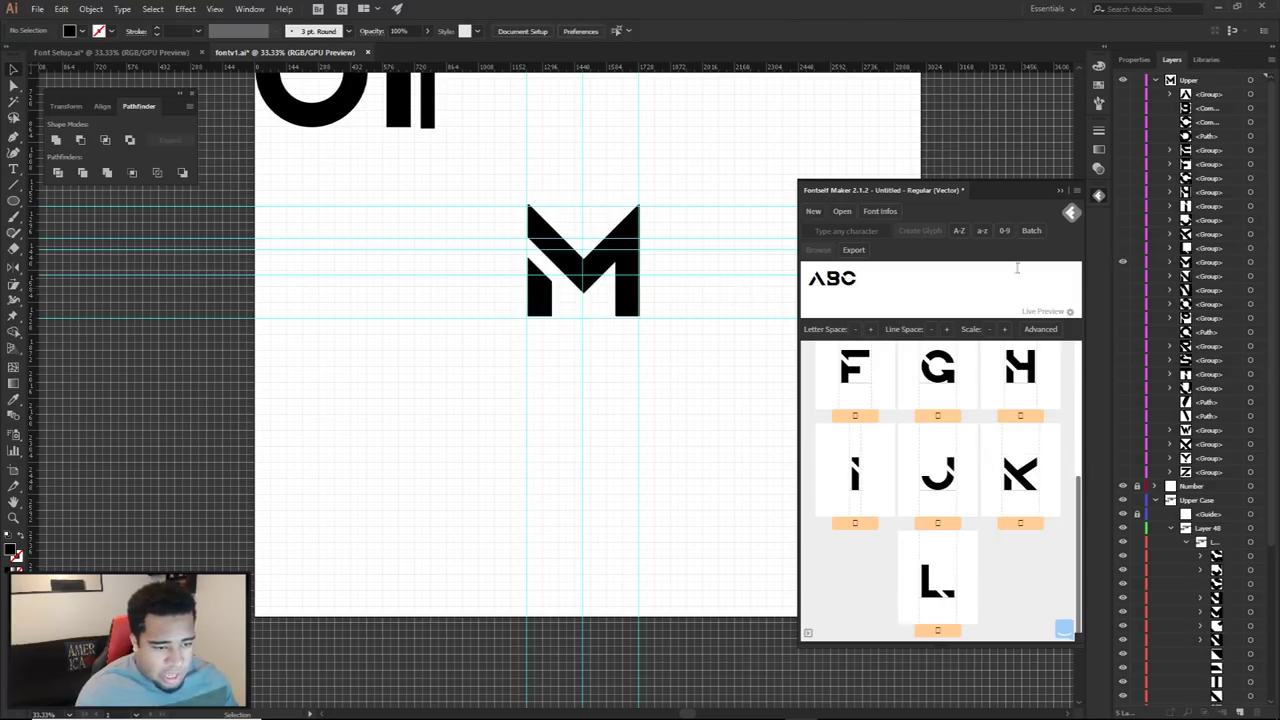
left_click_drag(597, 268, 932, 422)
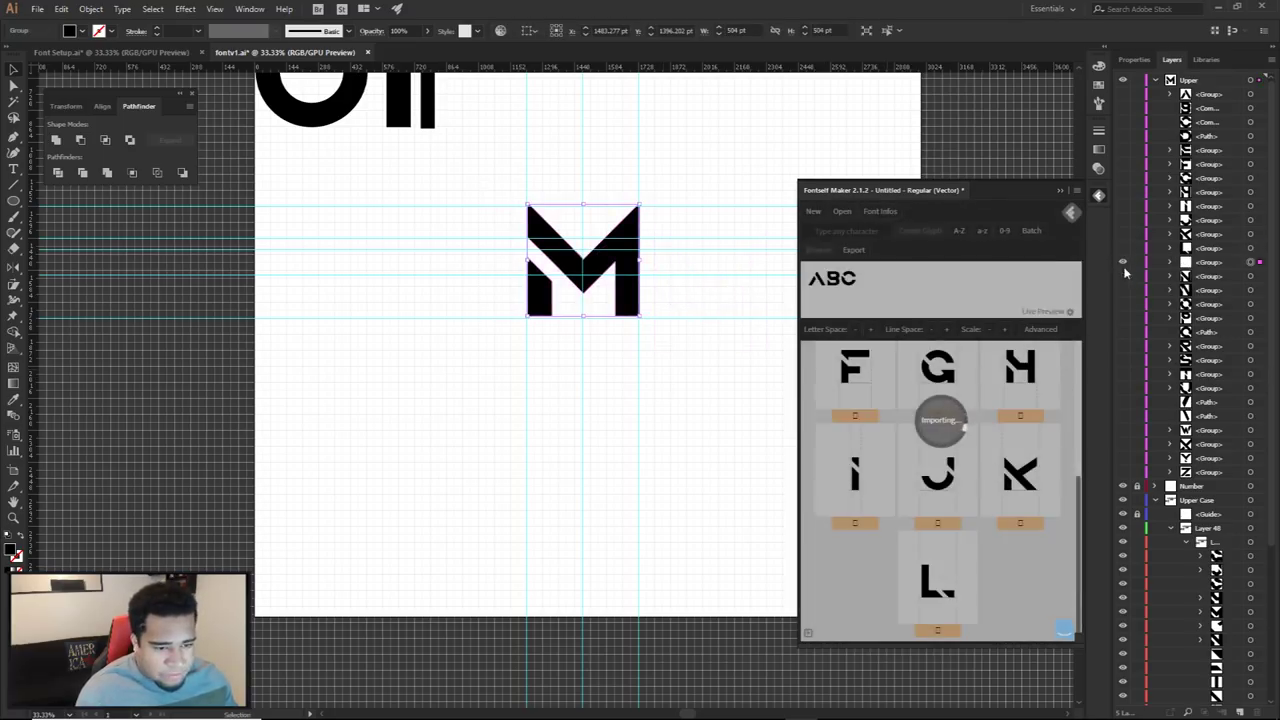
left_click(1122, 262)
left_click(1122, 276)
left_click_drag(600, 262, 1000, 420)
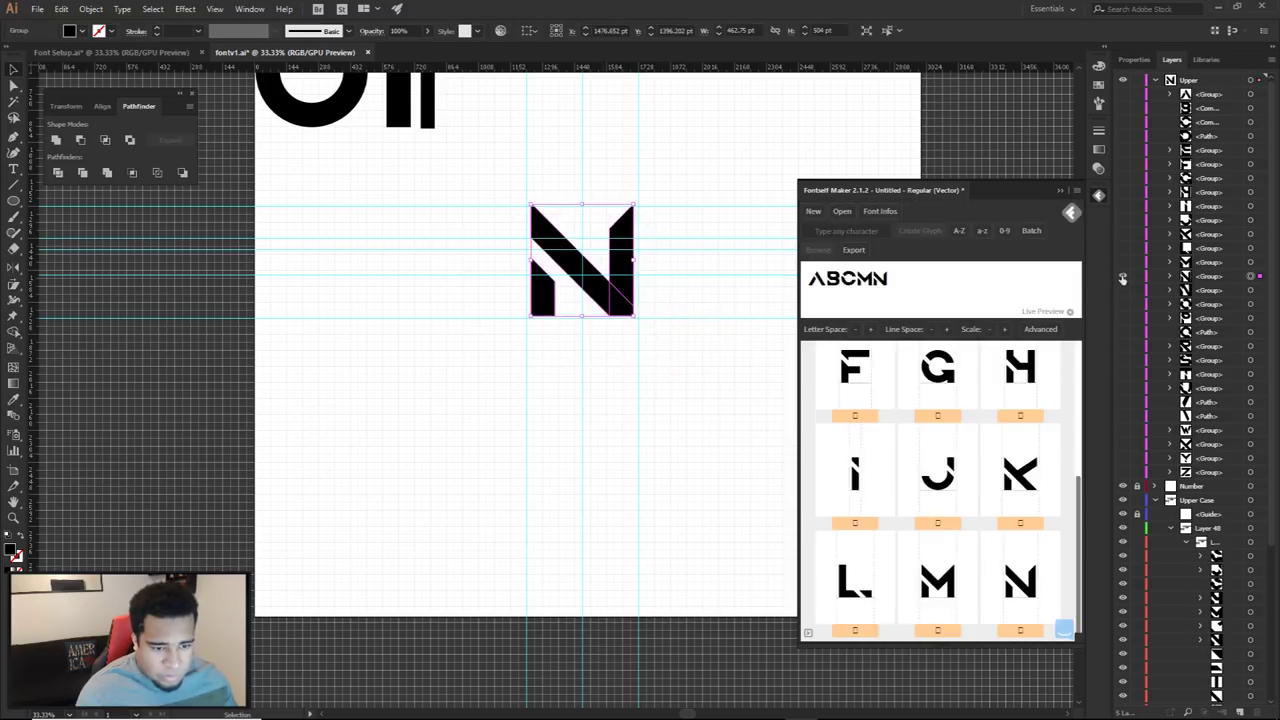
Import the O and P groups as separate glyphs, hiding each preceding letter in the Upper layer
left_click(1122, 276)
left_click(1122, 304)
left_click_drag(503, 203, 737, 334)
left_click_drag(583, 262, 940, 420)
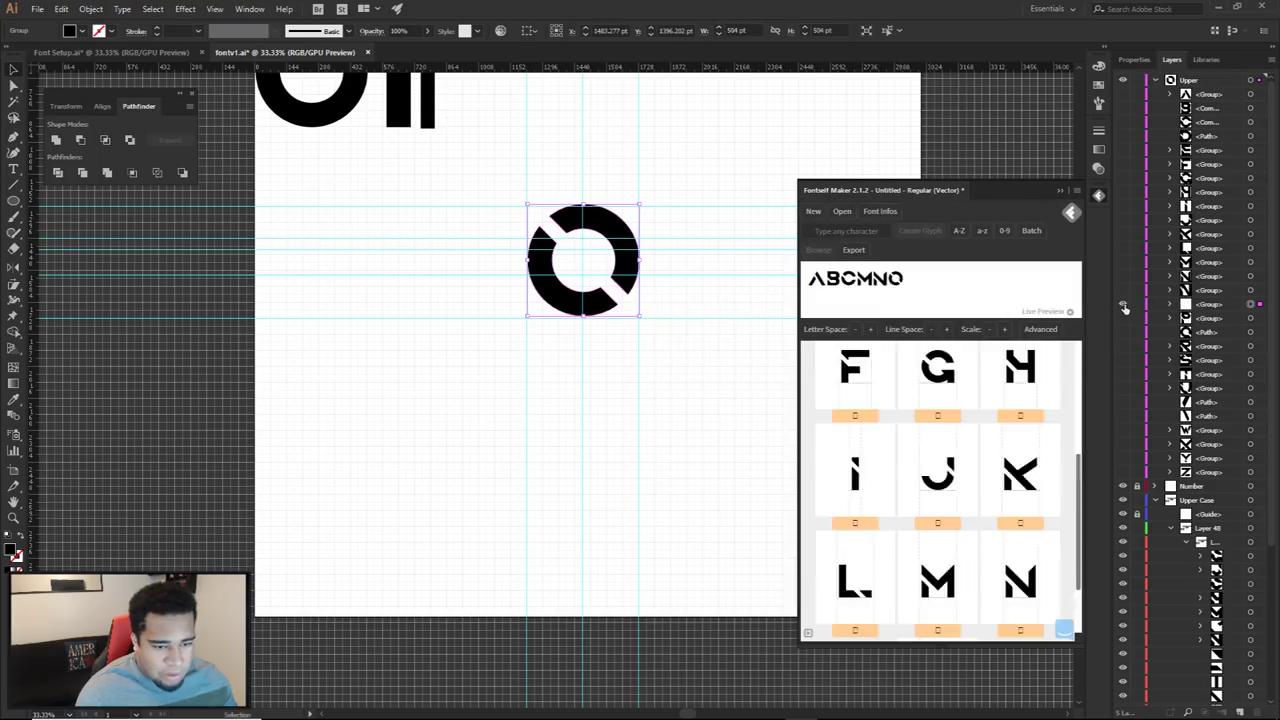
left_click(1122, 304)
left_click(1122, 318)
left_click_drag(490, 183, 610, 332)
left_click_drag(590, 250, 940, 420)
Import the Q path and the R group as separate glyphs, hiding each preceding letter in the Upper layer
left_click(1122, 318)
left_click(1122, 332)
left_click_drag(494, 184, 680, 378)
left_click_drag(958, 478, 970, 555)
left_click(1122, 332)
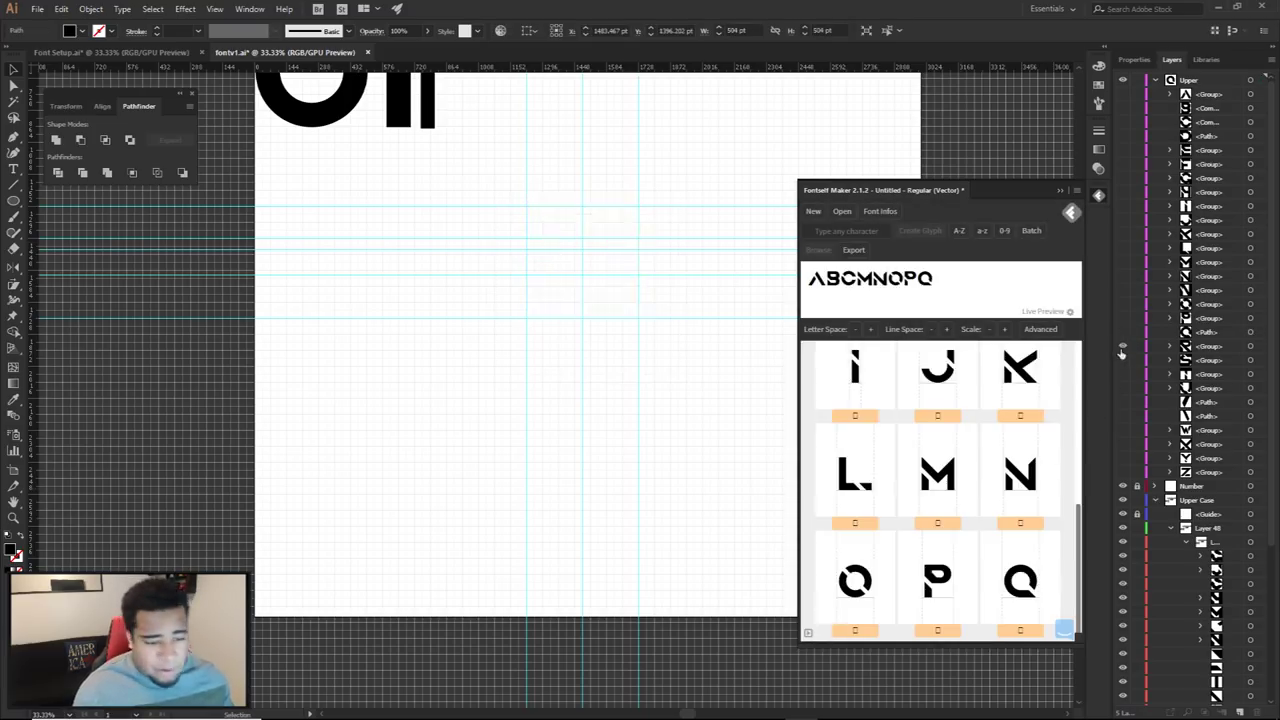
left_click(1122, 346)
left_click(575, 240)
left_click_drag(575, 240, 963, 555)
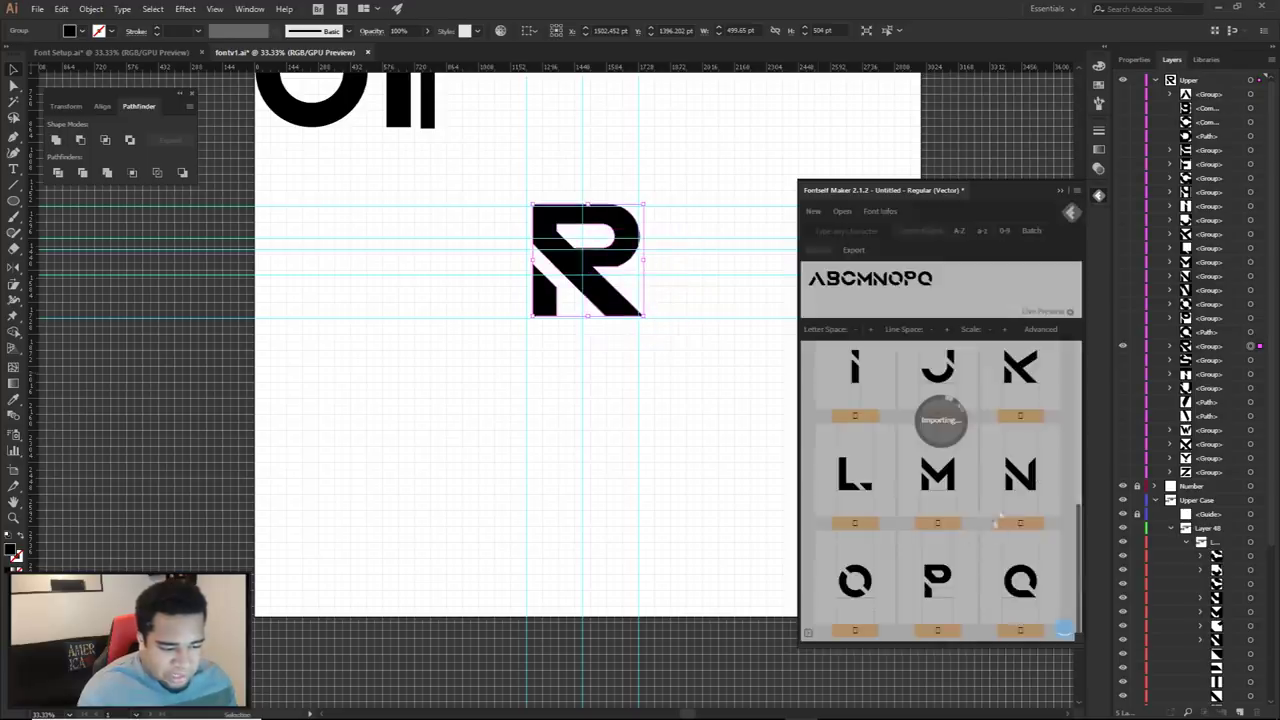
Import the S and T groups as separate glyphs, hiding each preceding letter in the Upper layer
left_click(1122, 346)
left_click(1122, 360)
left_click_drag(622, 290, 970, 560)
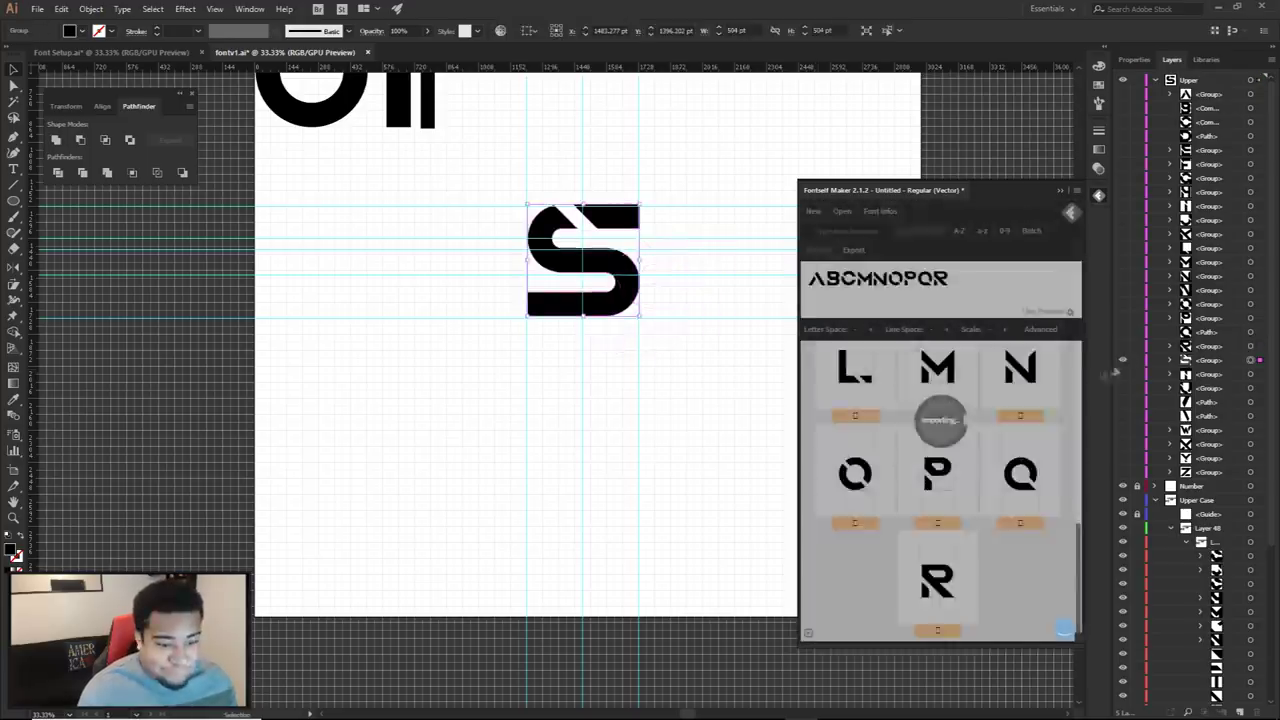
left_click(1122, 360)
left_click(1122, 374)
left_click(1122, 374)
left_click_drag(612, 280, 990, 583)
Import the U group as a glyph, hide it, then group the two V paths and import them as one glyph
left_click(1122, 388)
left_click(1122, 388)
left_click(1122, 402)
left_click(1122, 416)
key("ctrl+g")
left_click_drag(638, 318, 980, 575)
Hide the V group, import the W and X groups as separate glyphs, and hide each one after importing
left_click(1122, 402)
left_click(1122, 416)
left_click_drag(610, 270, 937, 540)
left_click(1122, 416)
left_click(1122, 430)
left_click(1122, 430)
Import the Y and Z groups as separate glyphs, hiding Y before showing Z
left_click(1122, 444)
left_click_drag(606, 260, 940, 540)
left_click(1122, 444)
left_click(1122, 458)
left_click(583, 240)
left_click_drag(583, 240, 918, 548)
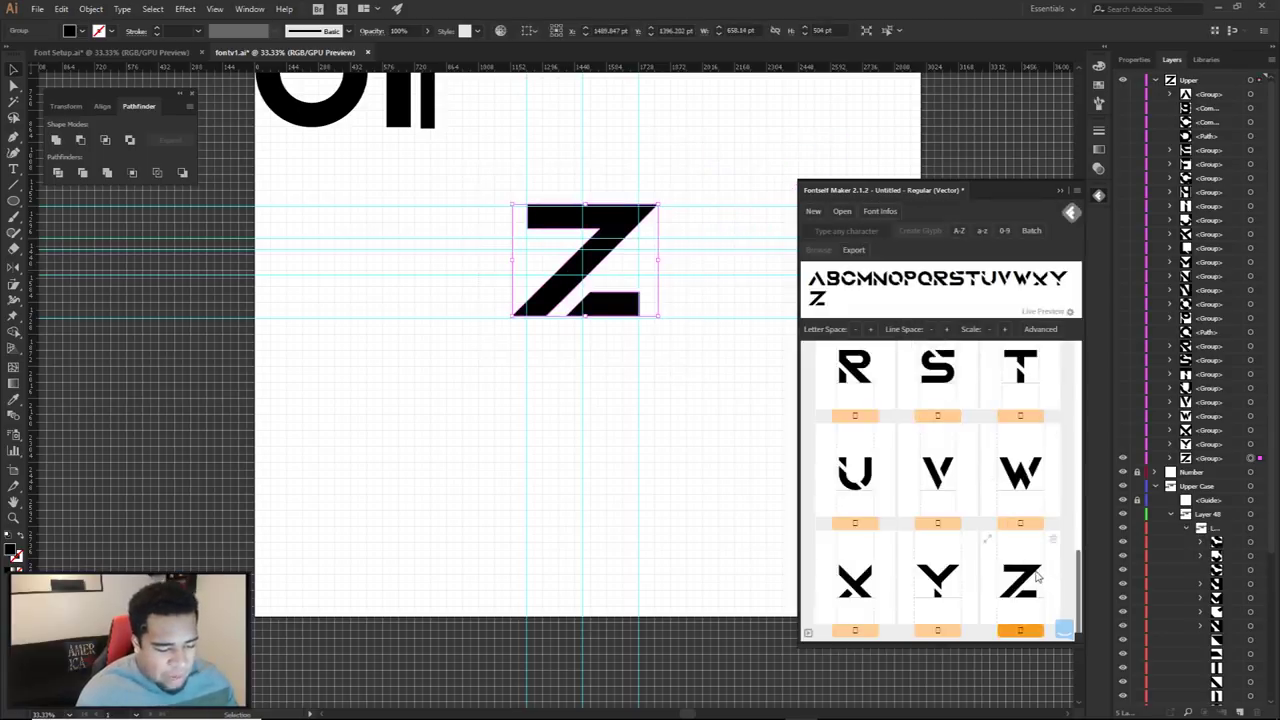
Assign the characters S, R and Q to their matching glyphs in Fontself Maker
scroll(987, 433, "up", 5)
scroll(950, 440, "down", 5)
left_click(938, 483)
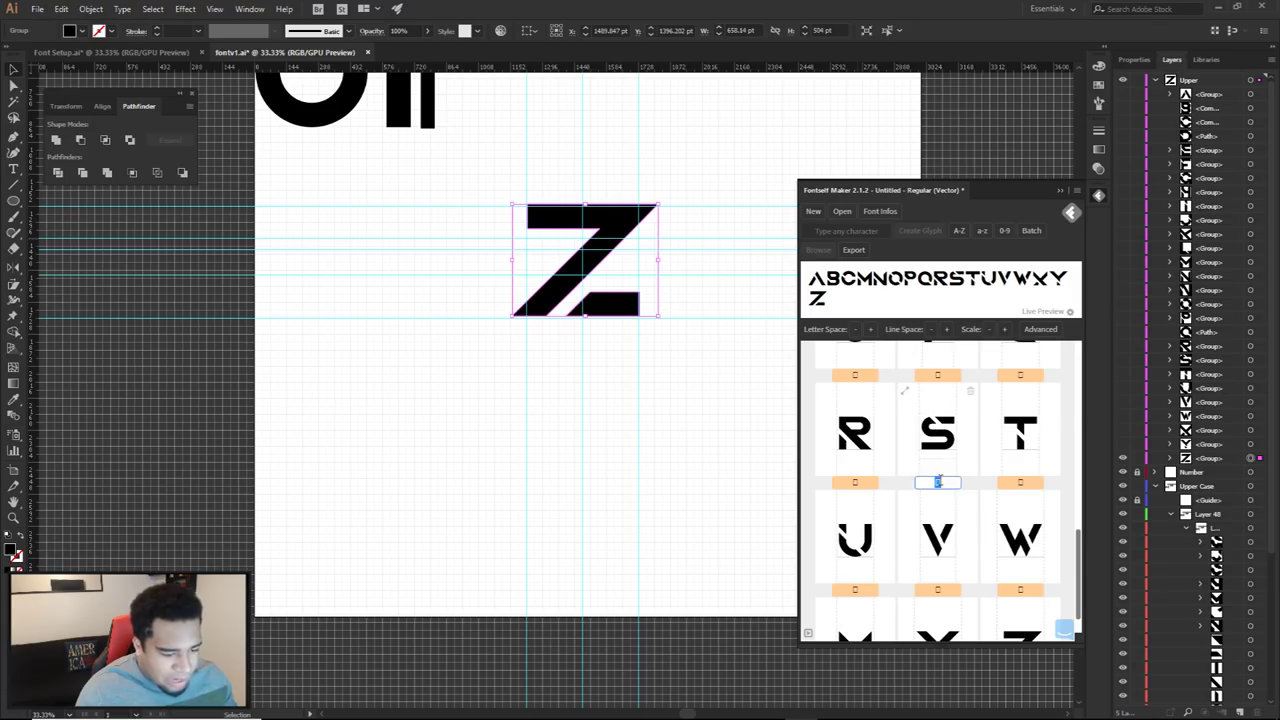
type("S")
key("Return")
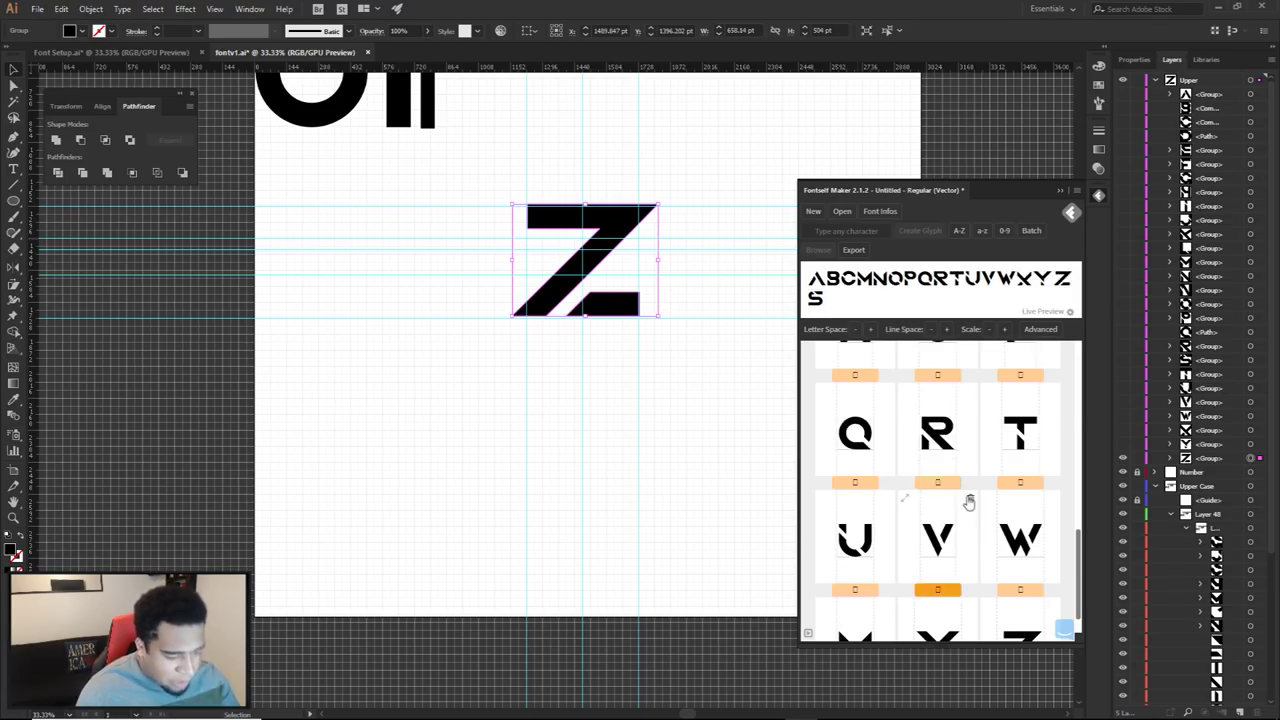
left_click(938, 483)
type("r")
key("Return")
left_click(946, 483)
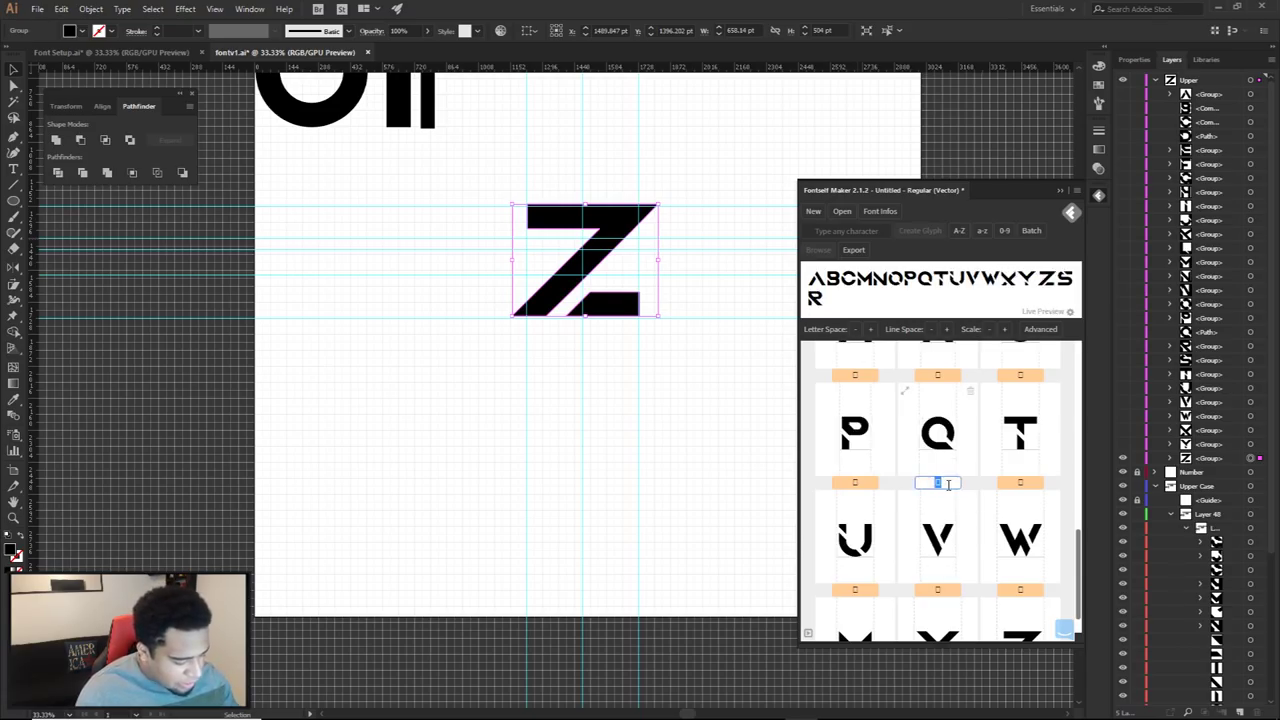
type("q")
key("Return")
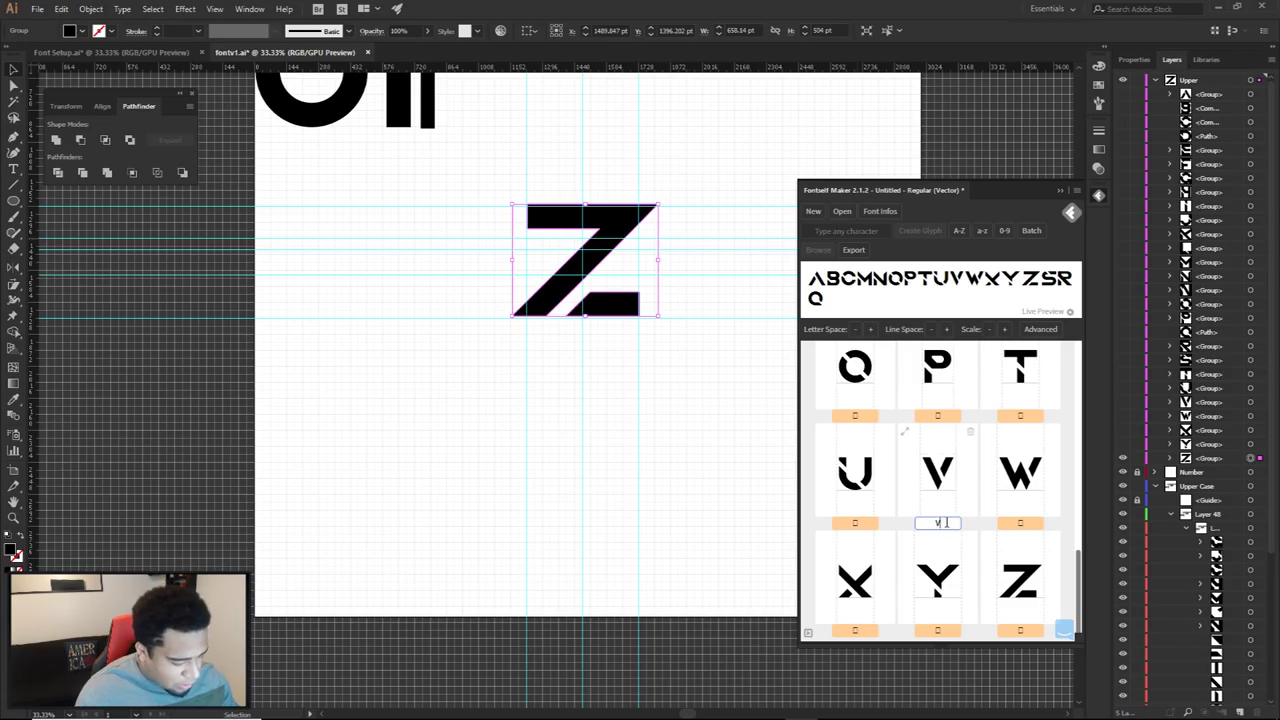
Assign the characters V, U and T to their matching glyphs
left_click(946, 521)
type("v")
key("Return")
left_click(947, 524)
type("u")
key("Return")
left_click(946, 523)
type("t")
key("Return")
Assign the characters P, O, N and M to their matching glyphs
type("p")
key("Return")
left_click(946, 523)
type("o")
key("Return")
left_click(946, 523)
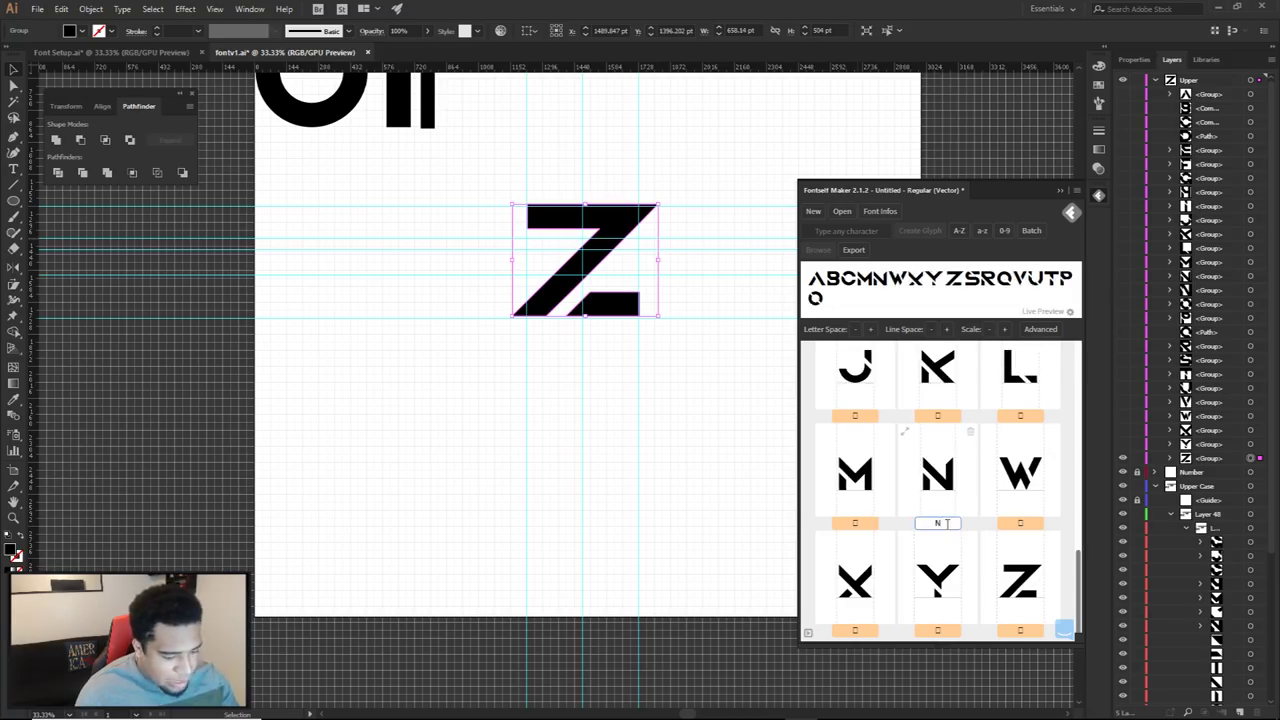
type("n")
key("Return")
key("Return")
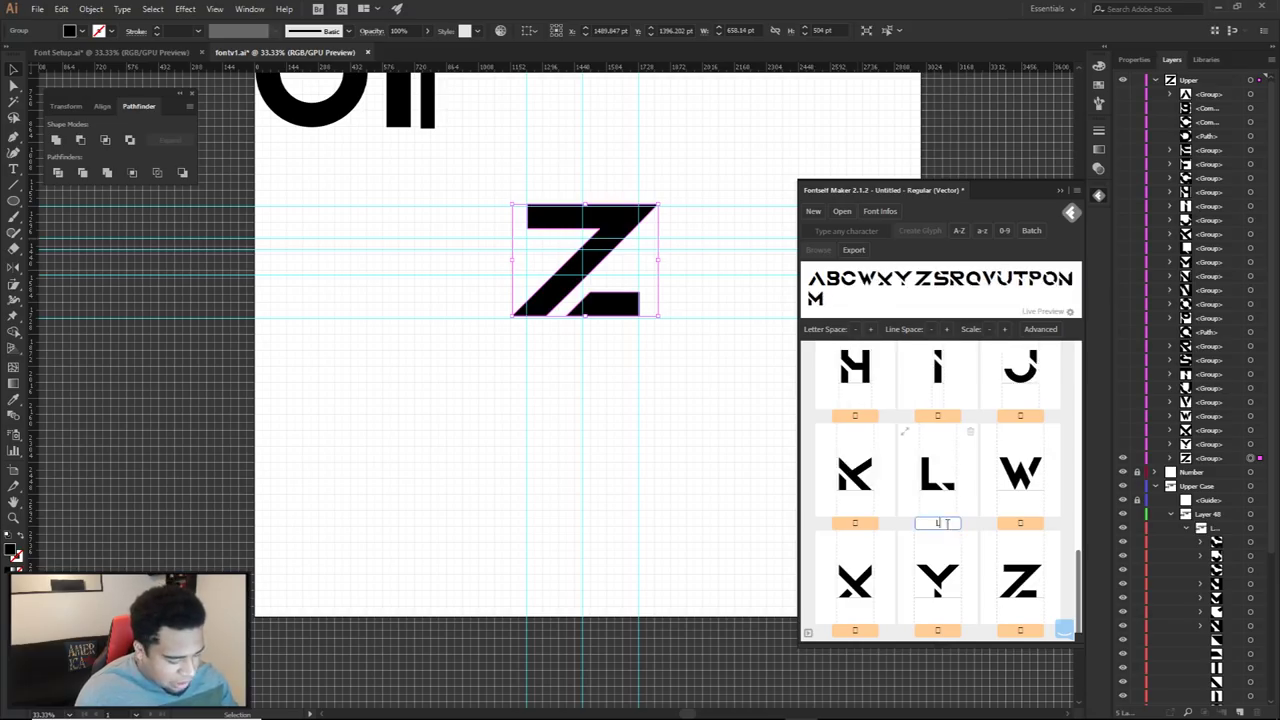
Assign the characters L, K and J to their matching glyphs
key("Return")
left_click(946, 523)
type("k")
key("Return")
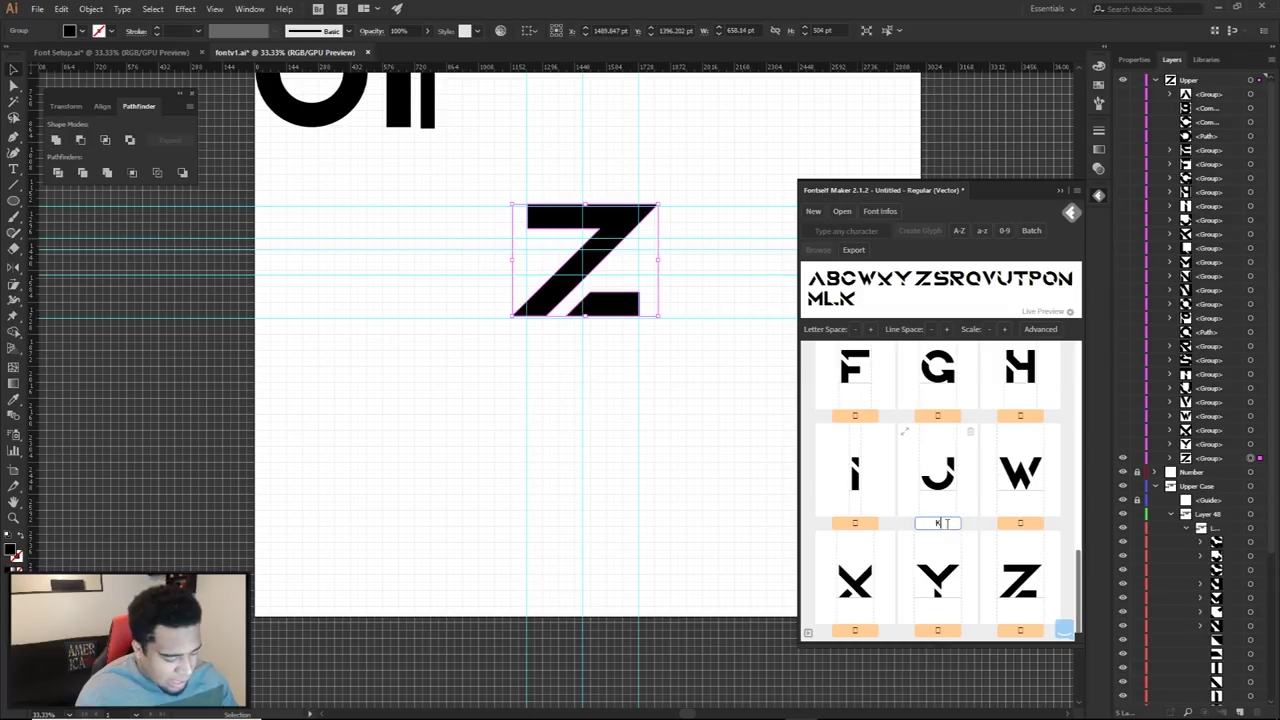
type("j")
key("Return")
Assign the characters I and H to their matching glyphs
left_click(946, 523)
type("i")
key("Return")
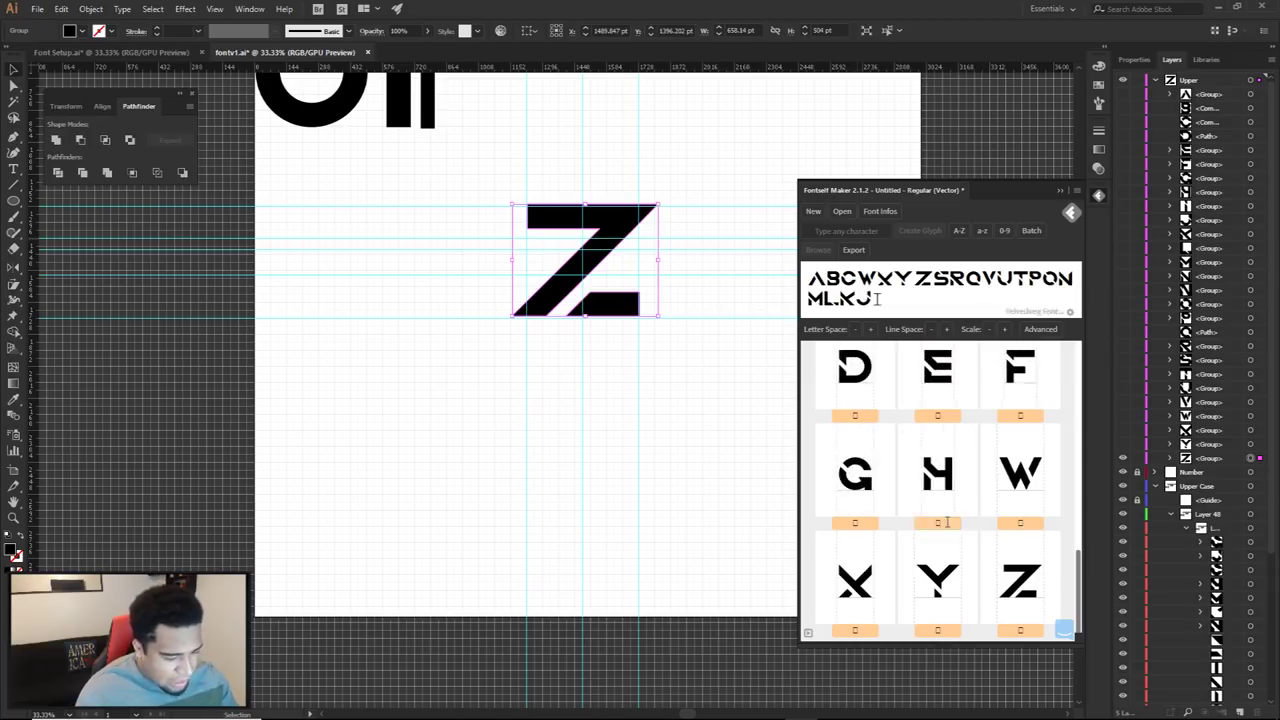
left_click(946, 522)
type("h")
key("Return")
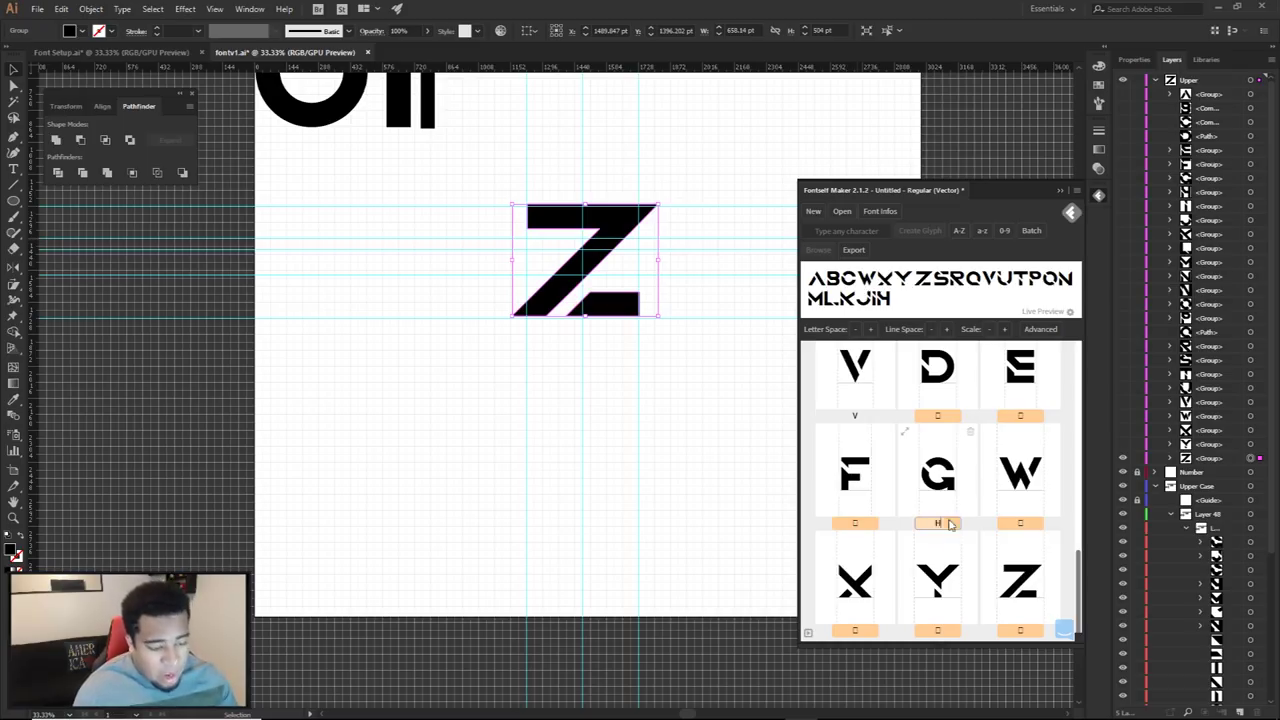
Ignore the duplicate H assignment on the G glyph and assign it the character G instead
key("Return")
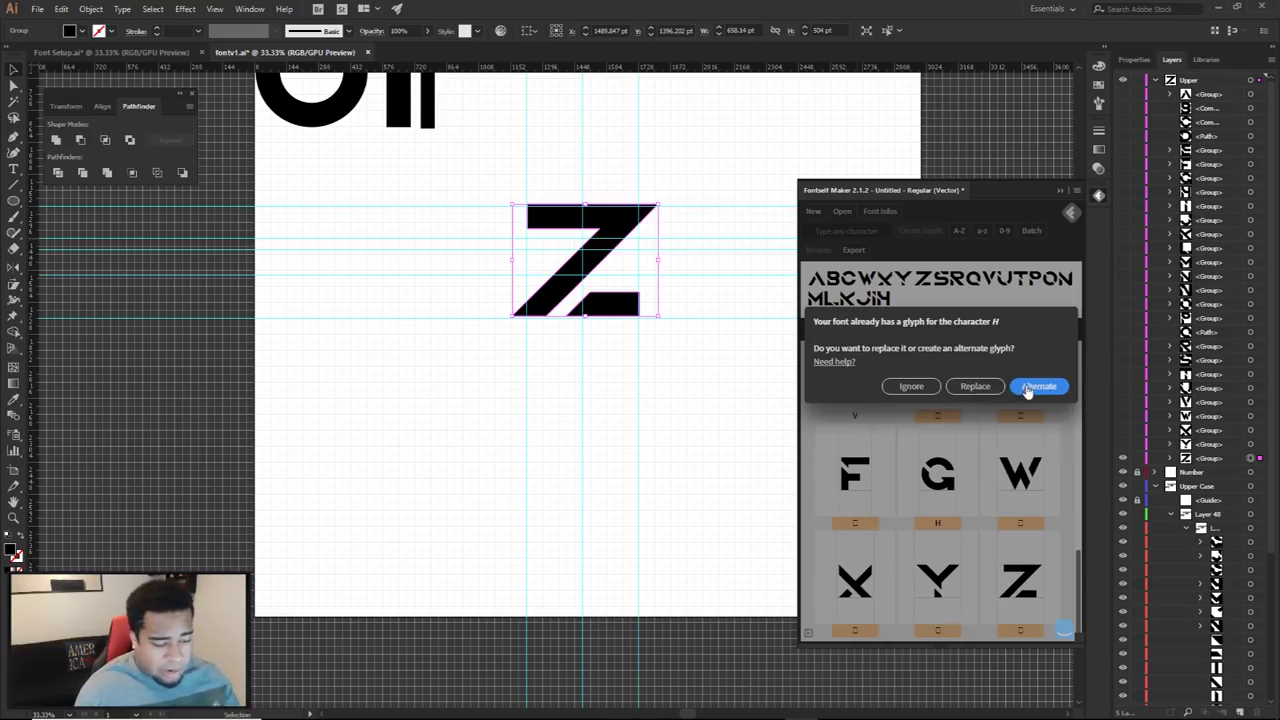
left_click(911, 386)
left_click(946, 519)
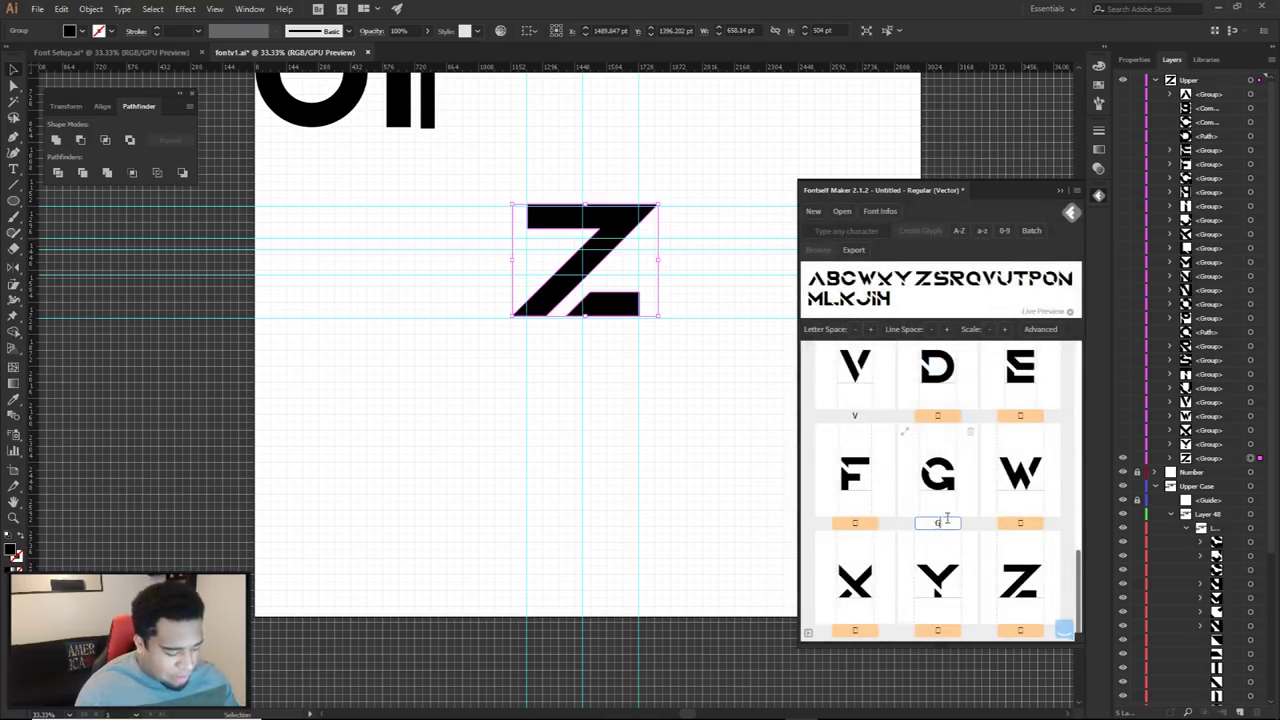
type("G")
key("Return")
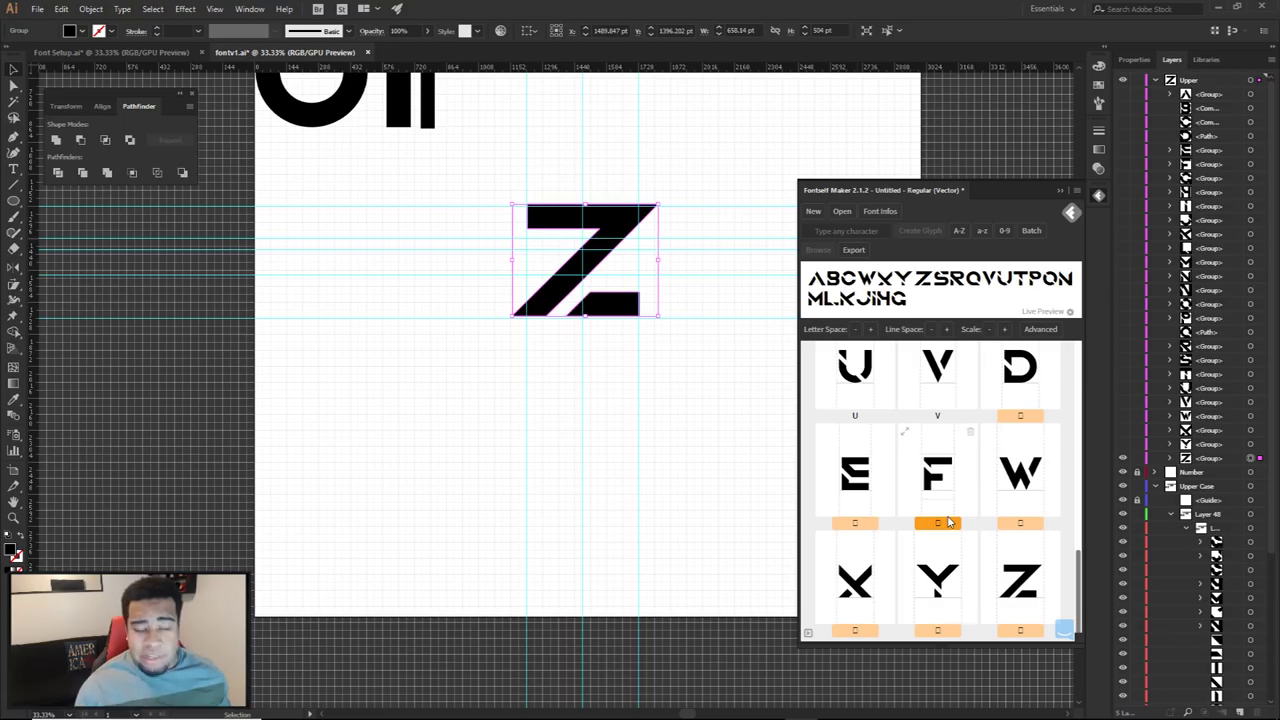
Assign the characters F and E to their matching glyphs
left_click(948, 520)
key("Return")
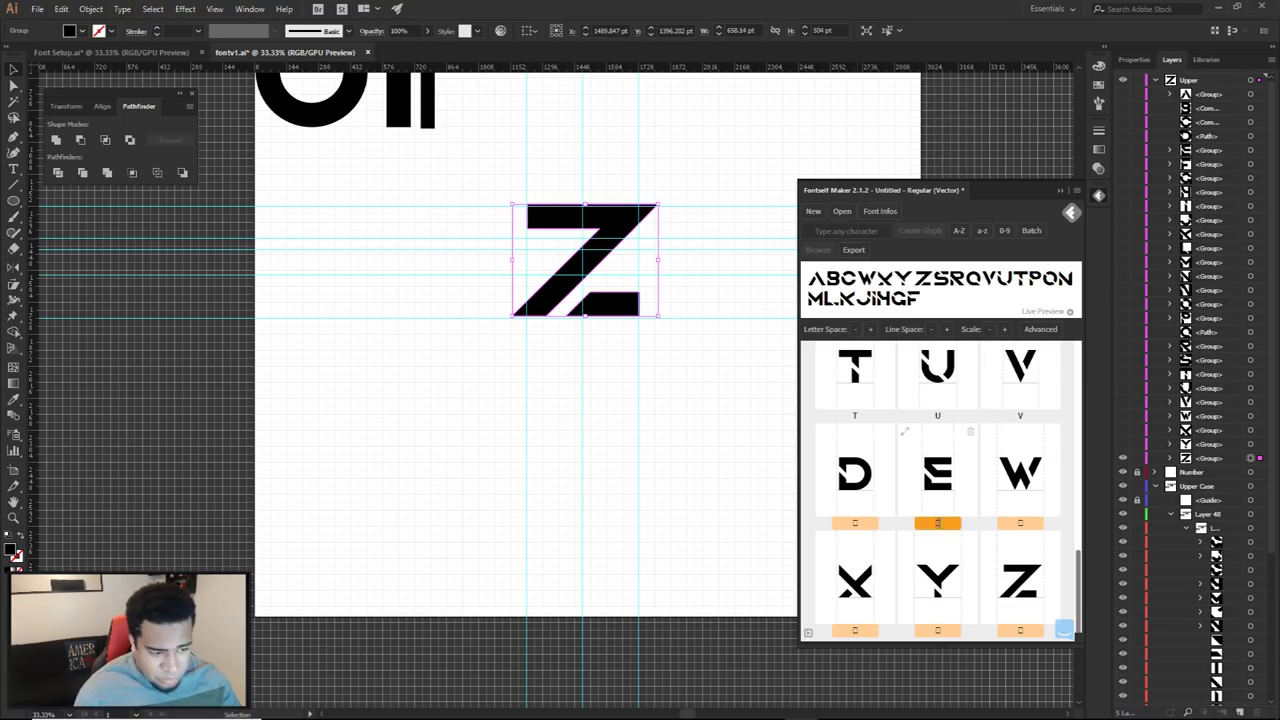
left_click(938, 523)
key("Return")
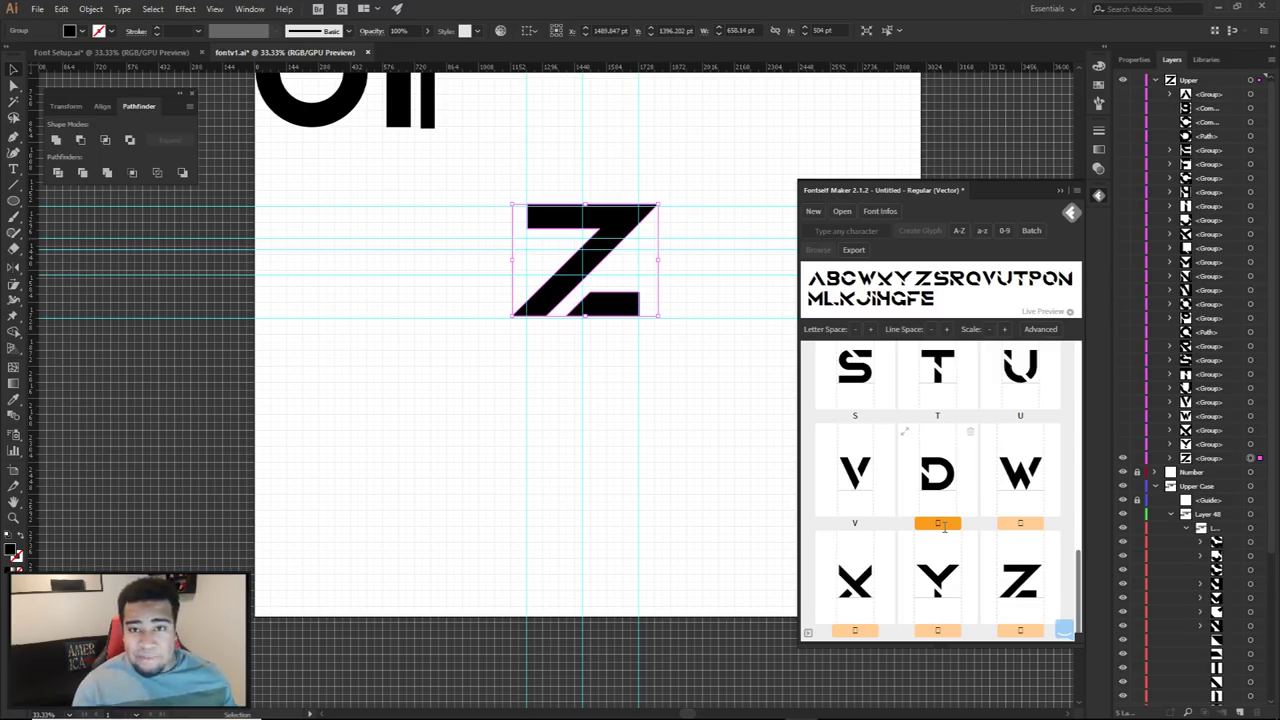
Deselect the Z artwork on the artboard and assign the character Z to the Z glyph
key("a")
left_click(664, 278)
left_click(1036, 632)
type("Z")
key("Return")
Assign the characters Y and X to their matching glyphs
left_click(1026, 629)
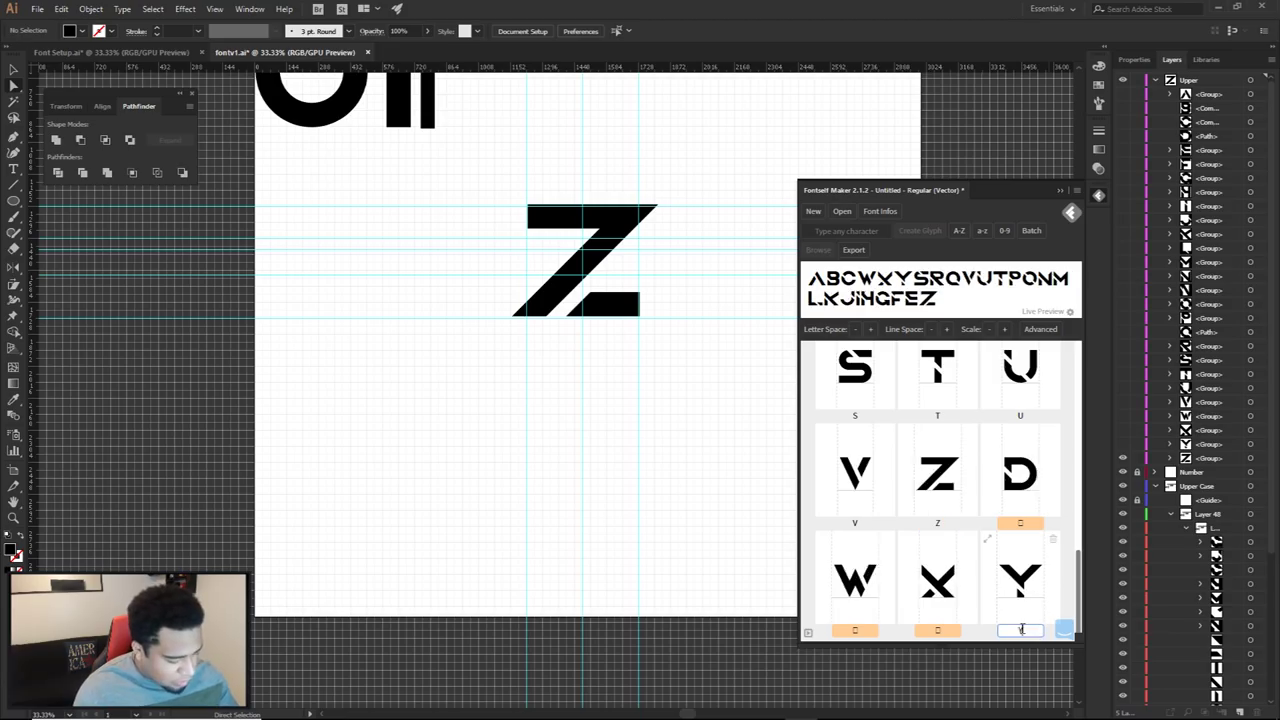
type("Y")
key("Return")
left_click(1033, 629)
type("X")
key("Return")
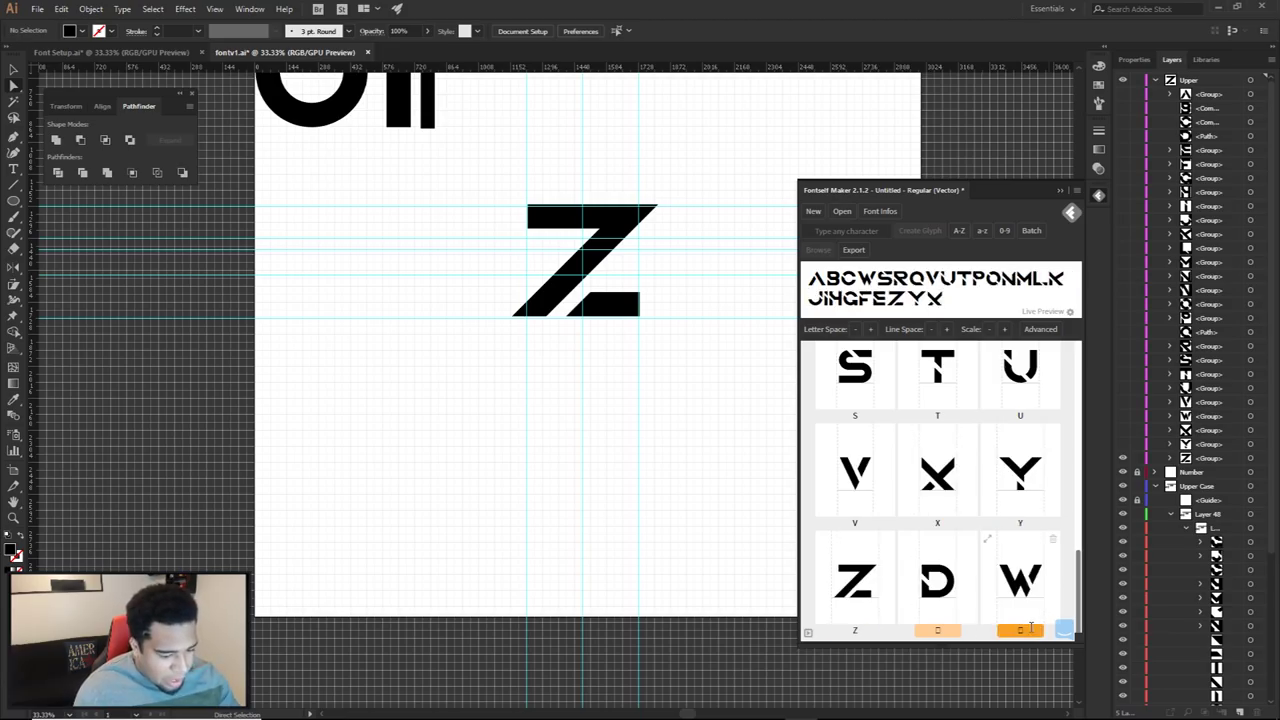
Assign the characters W and D to the last two unassigned glyphs
left_click(1022, 630)
type("W")
key("Return")
left_click(1022, 630)
type("D")
key("Return")
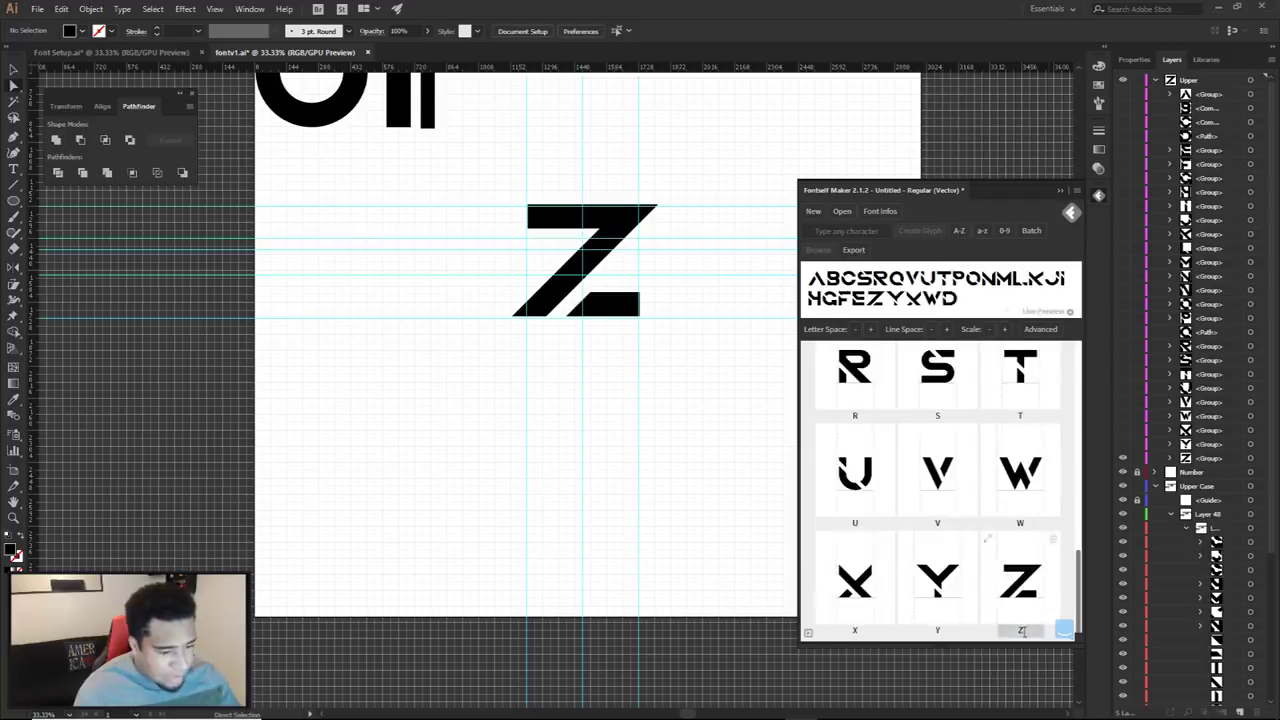
Shorten the Z artwork's lower bar from its right end and its upper bar from its left end, moving only their end anchor points
scroll(629, 290, "up", 3)
left_click_drag(688, 278, 641, 394)
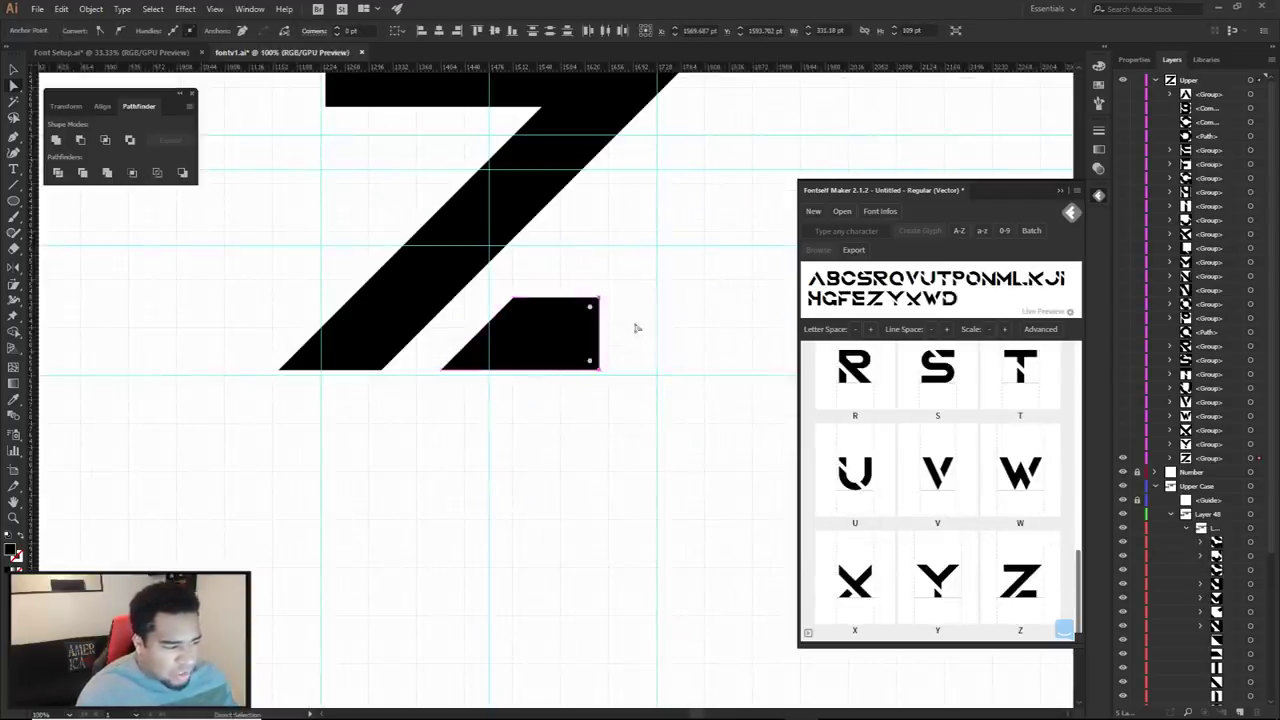
scroll(631, 337, "down", 3)
left_click(517, 236)
left_click_drag(517, 236, 539, 238)
left_click(569, 180)
Replace the live preview text with the letter Z
left_click(991, 303)
key("ctrl+a")
type("zz")
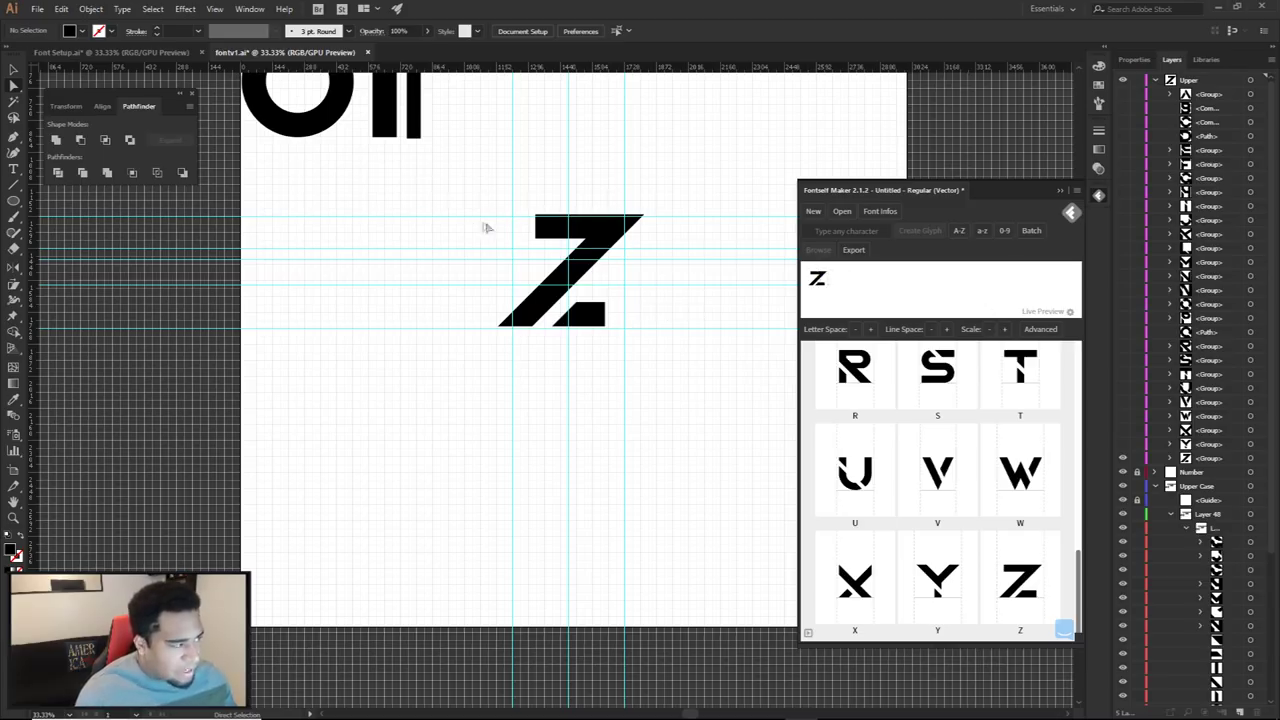
Import the edited Z group as a glyph, assign it the character Z replacing the existing Z glyph, and deselect the artwork
type("v")
left_click(590, 277)
left_click_drag(590, 277, 968, 548)
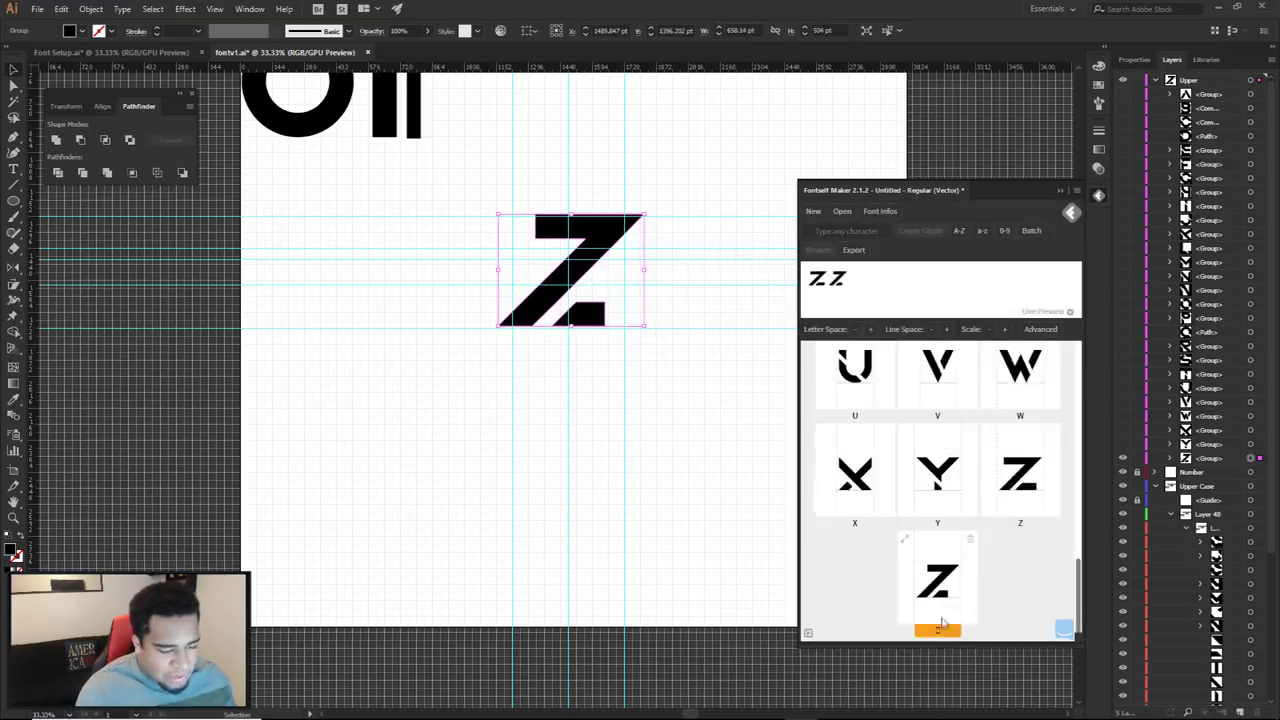
left_click(944, 631)
type("Z")
key("Return")
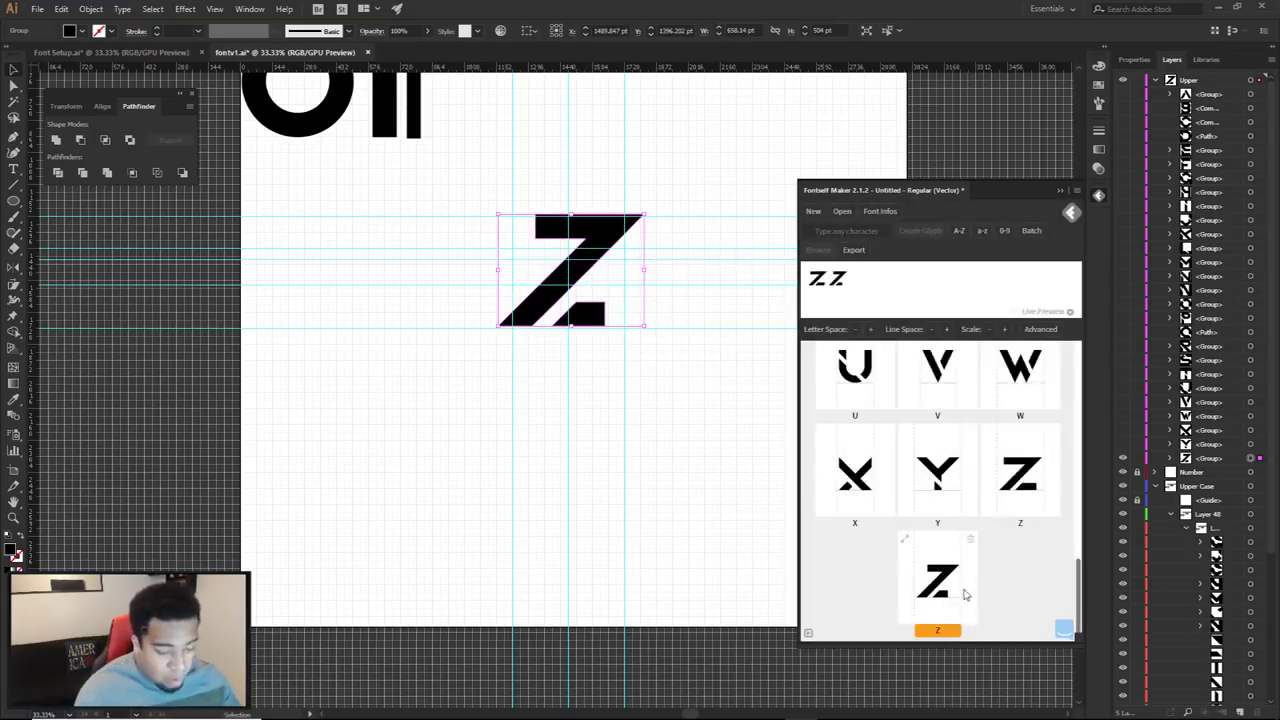
left_click(974, 387)
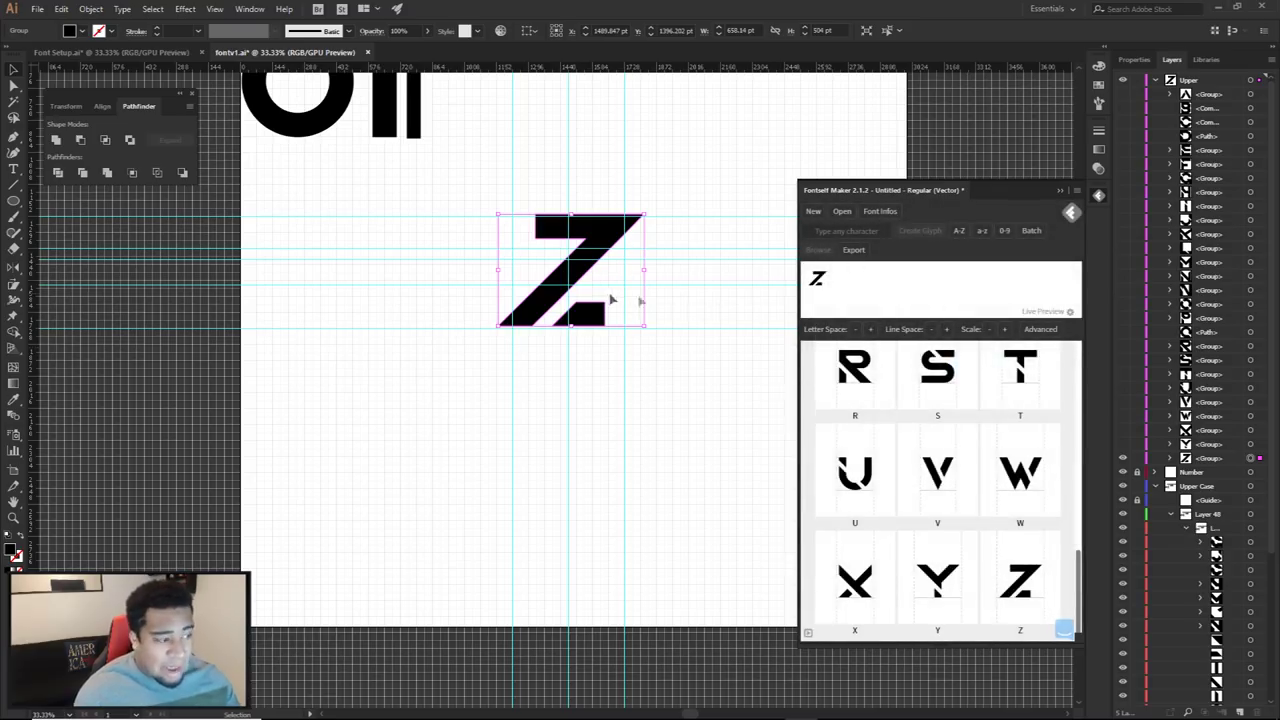
left_click(664, 305)
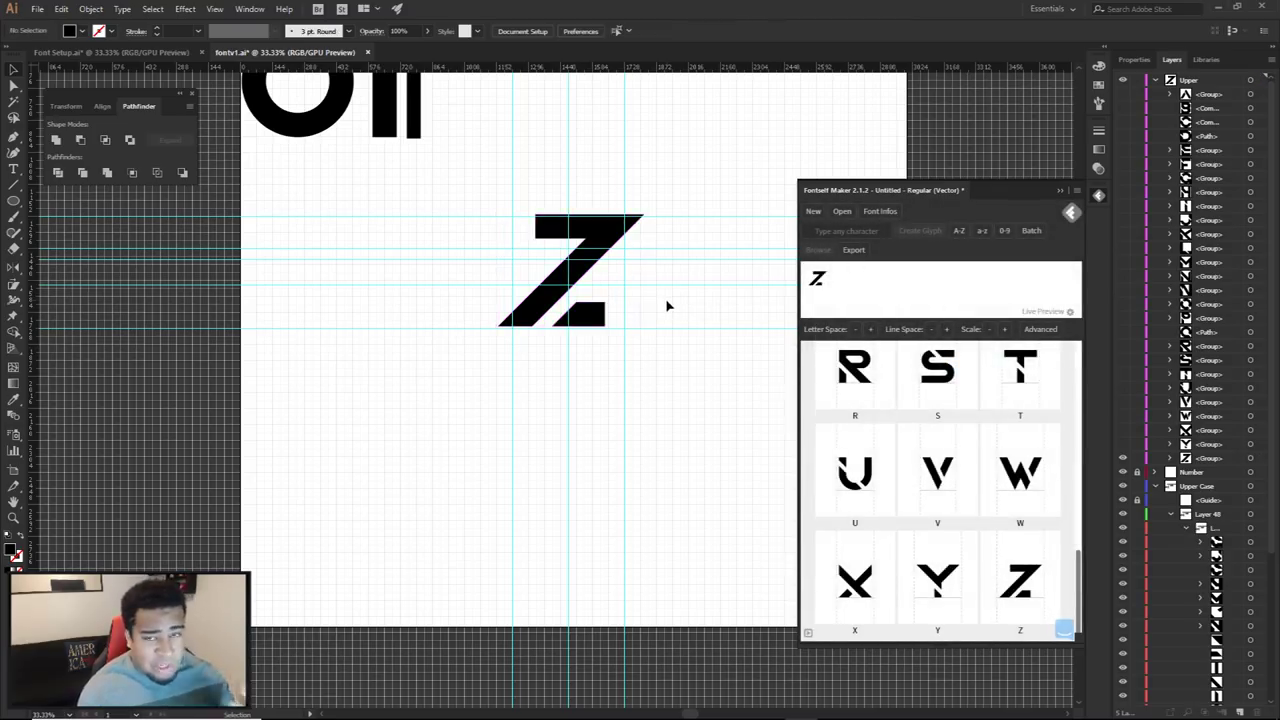
Replace the live preview text with the word FONTSELF
left_click(841, 277)
key("BackSpace")
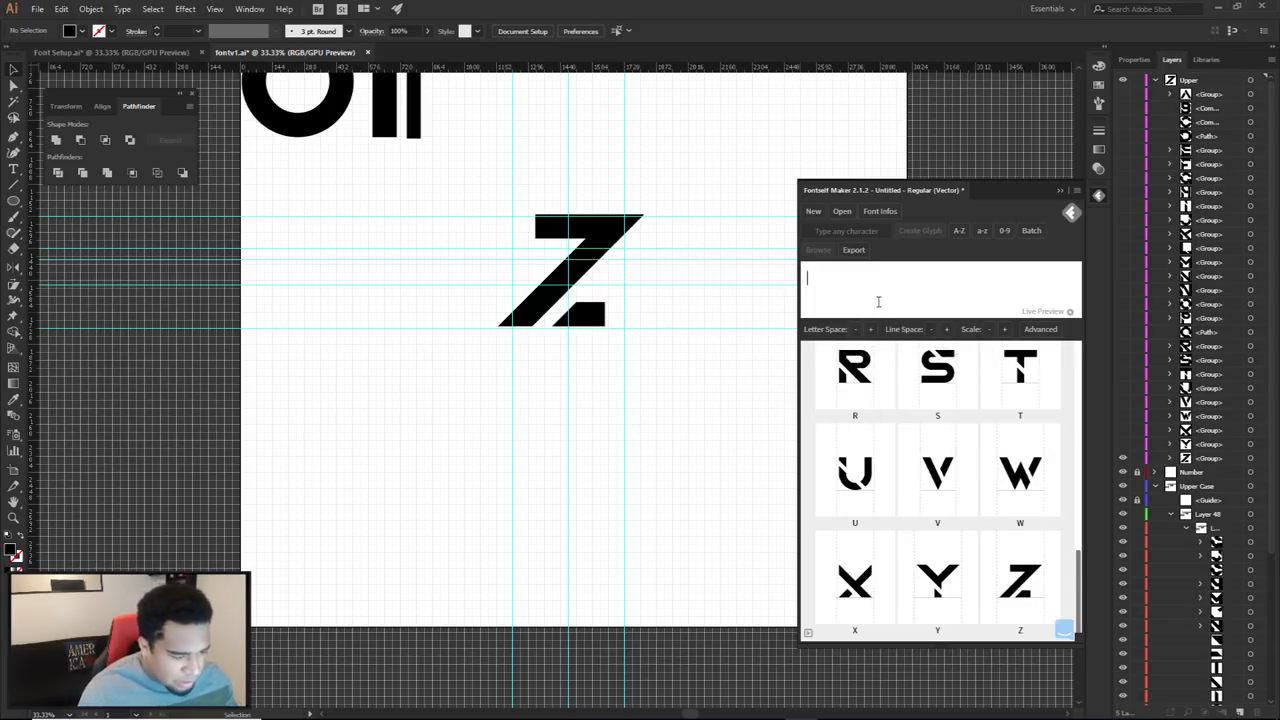
type("FONTSELF")
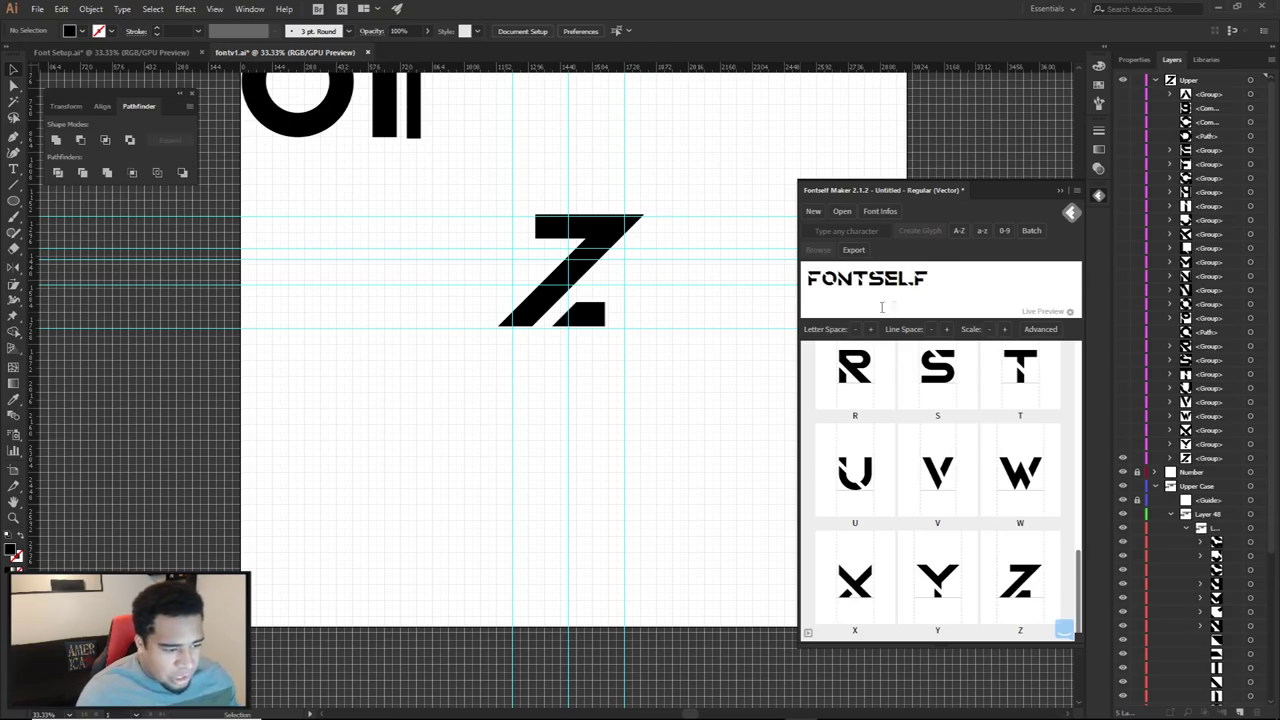
Tighten the font's overall letter spacing by seven increments
left_click(857, 330)
left_click(857, 330)
left_click(857, 330)
left_click(857, 330)
left_click(858, 330)
left_click(857, 330)
left_click(857, 330)
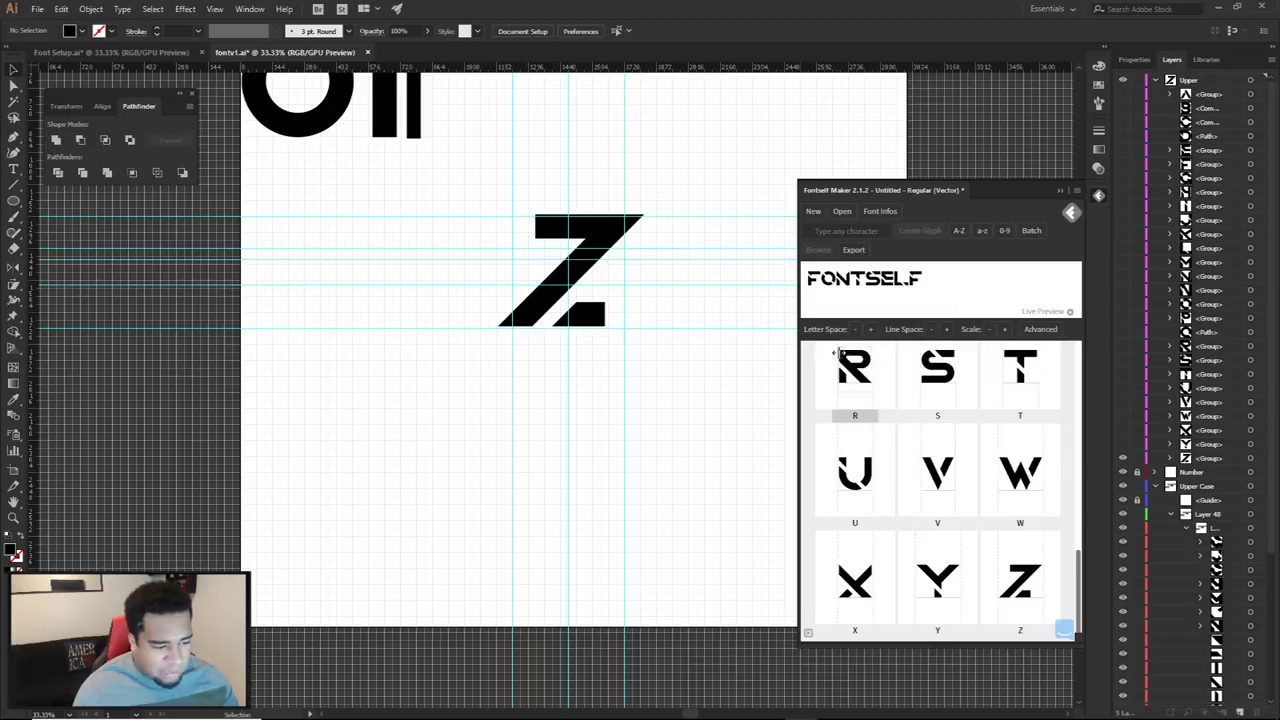
Adjust the T glyph's left side spacing, trying -14 before widening it to 34, and return to the glyph overview
scroll(1001, 362, "up", 1)
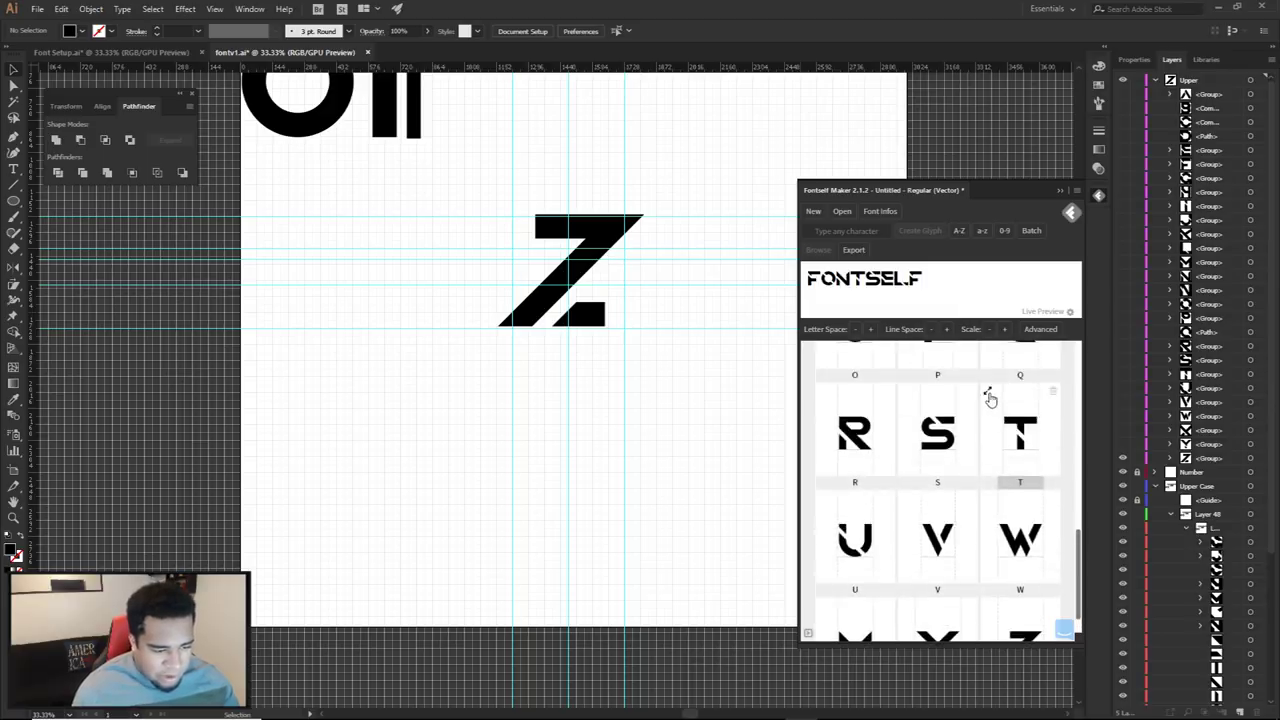
left_click(988, 393)
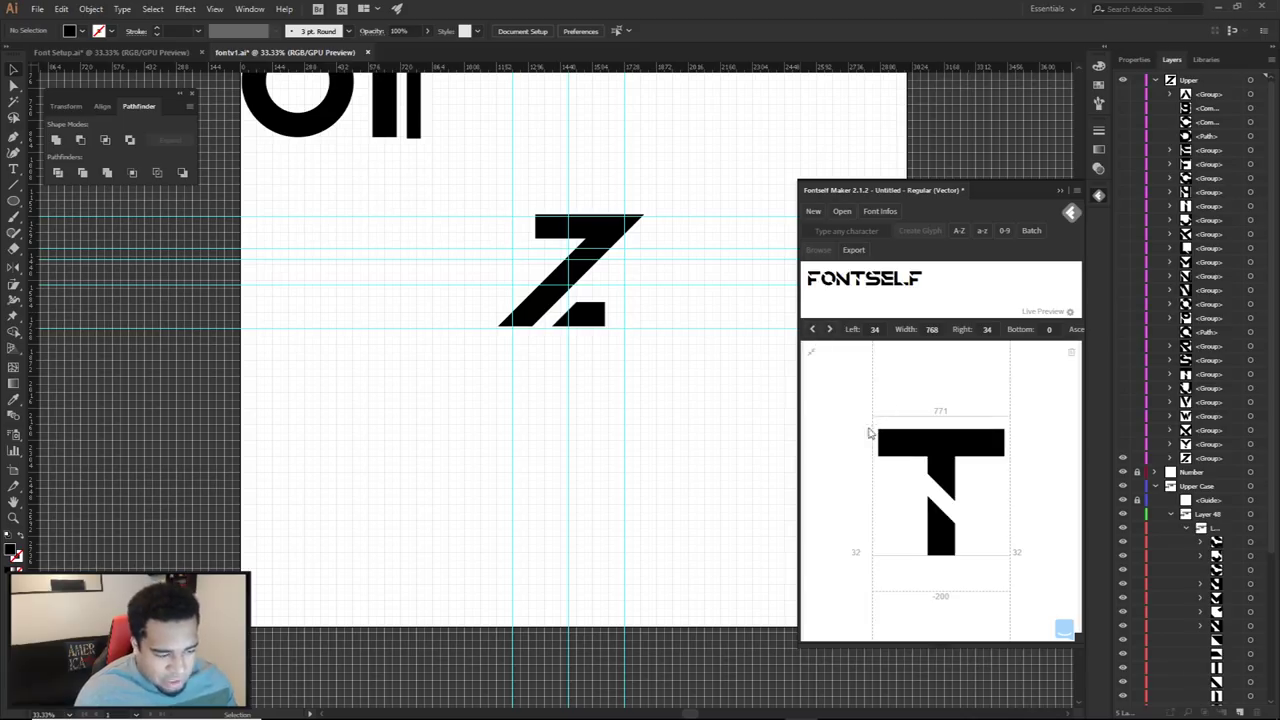
mouse_move(873, 426)
left_mouse_down()
mouse_move(934, 424)
mouse_move(880, 429)
left_mouse_up()
key("ctrl+z")
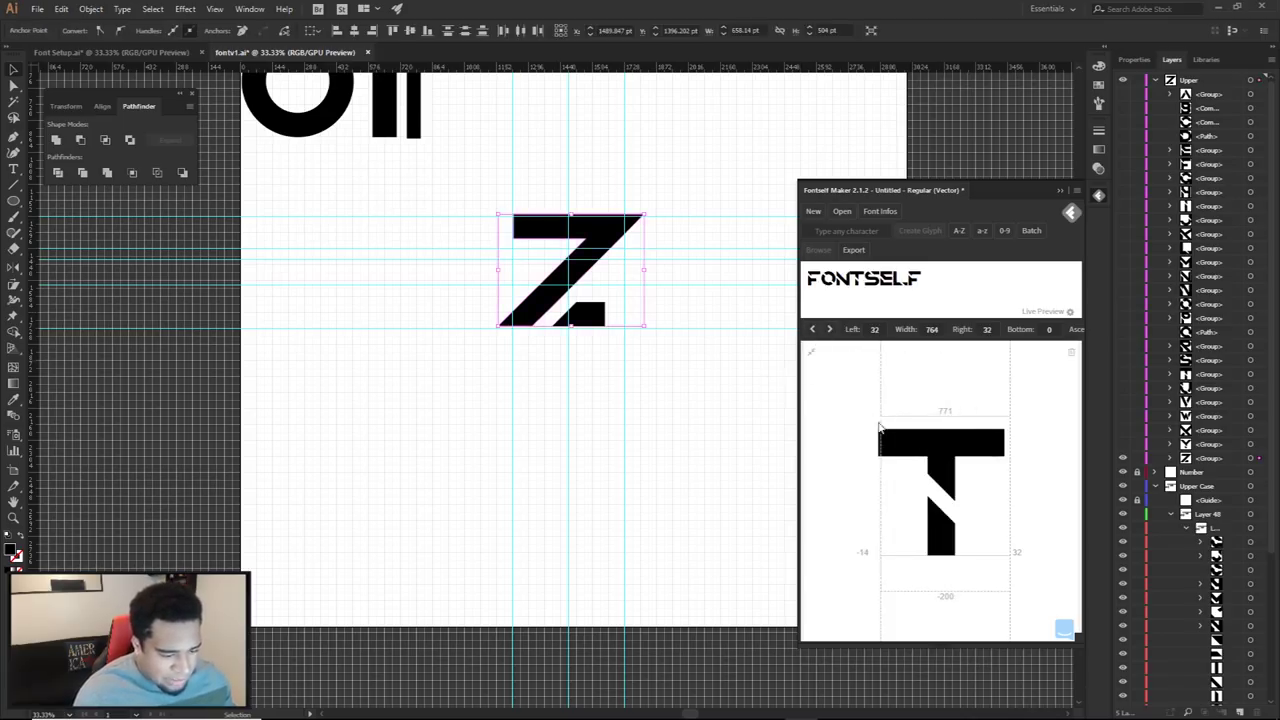
left_click_drag(880, 421, 870, 427)
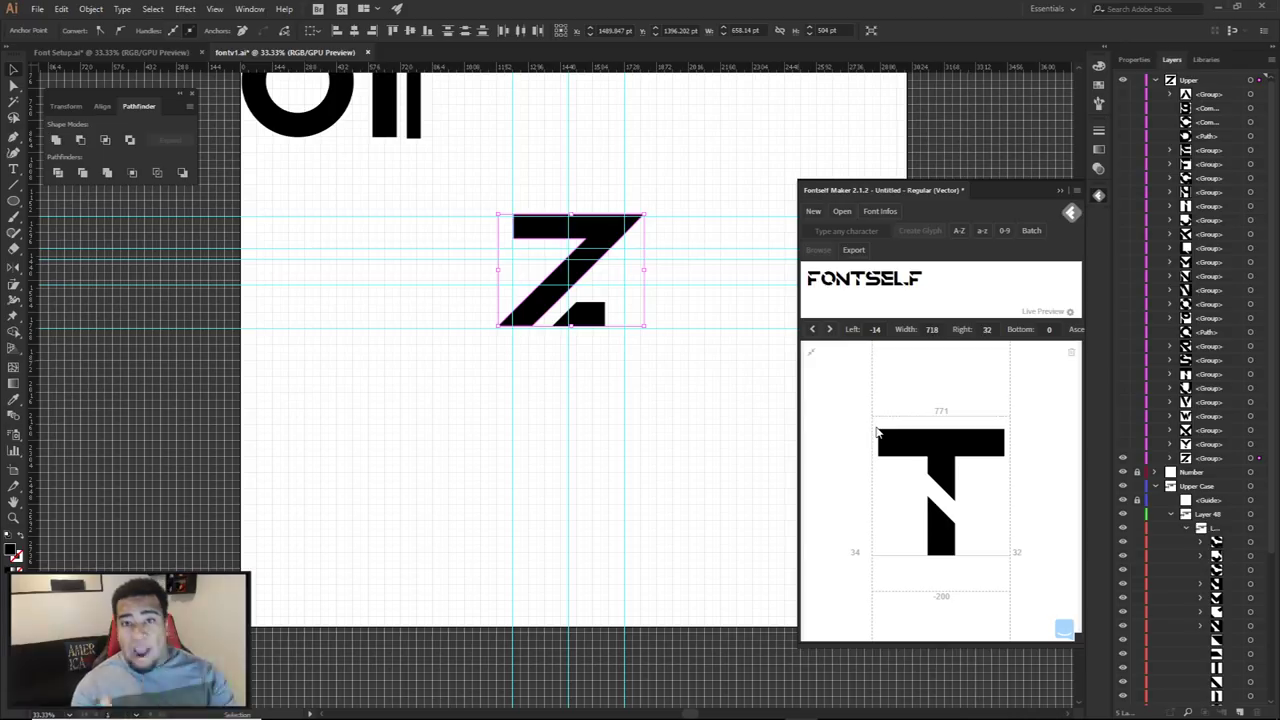
left_click(811, 356)
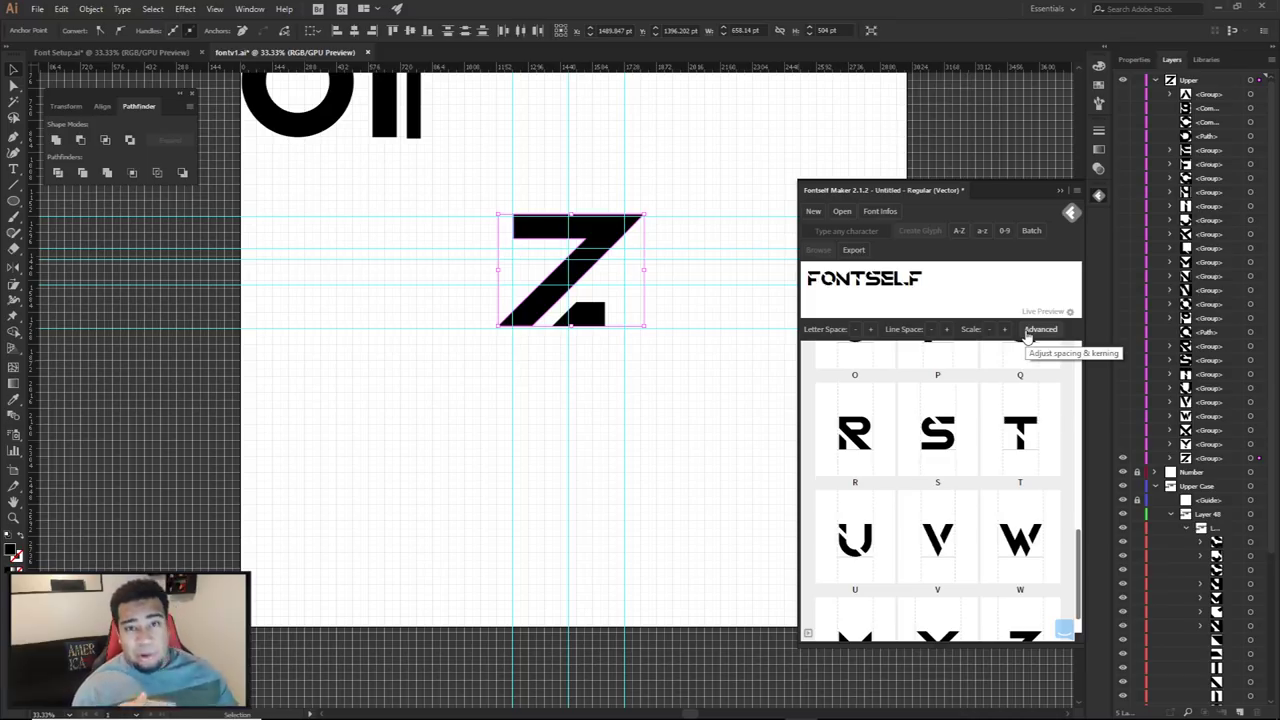
Open the advanced kerning settings and replace the kerning sample text with AY EG OY
left_click(1028, 334)
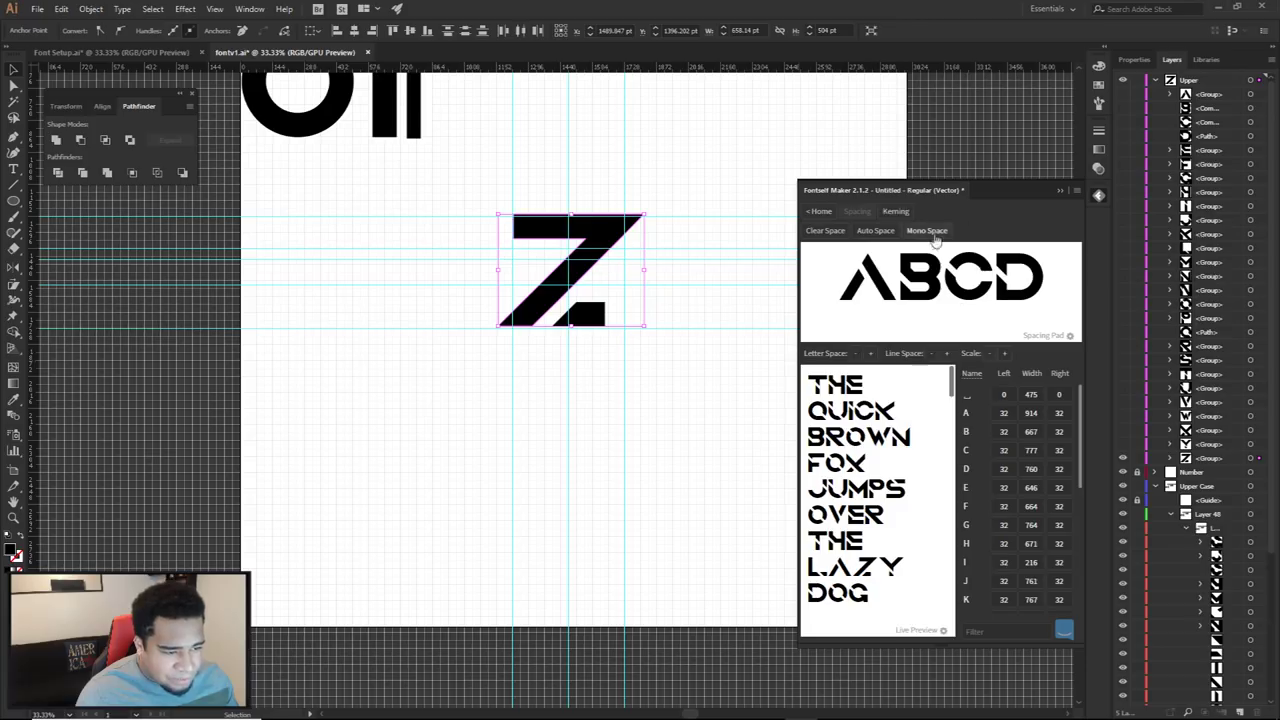
left_click(893, 211)
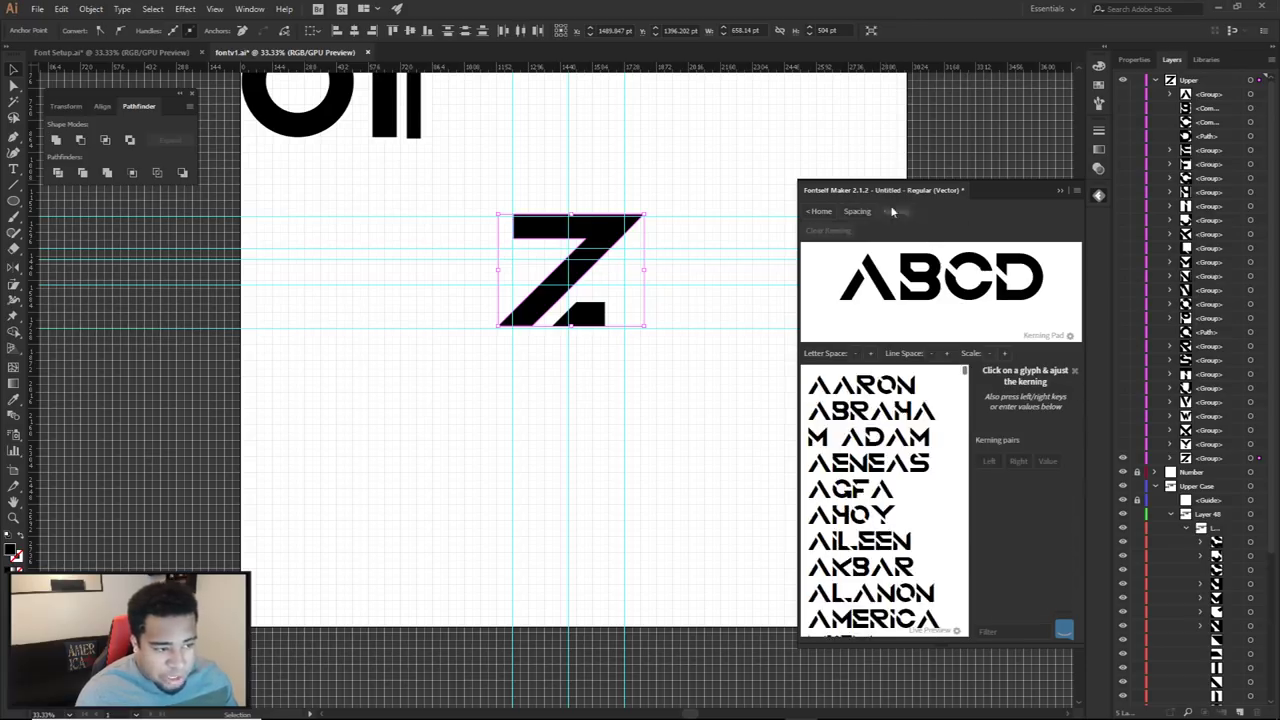
key("ctrl+a")
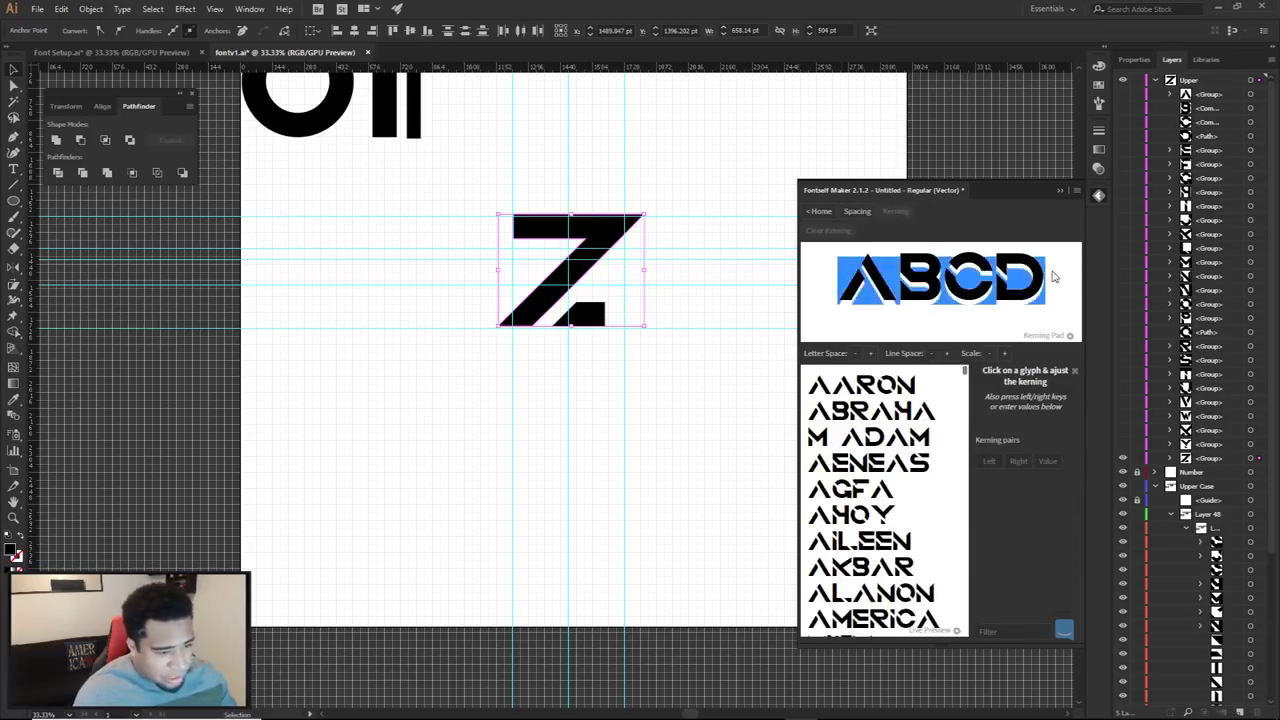
key("BackSpace")
type("AY")
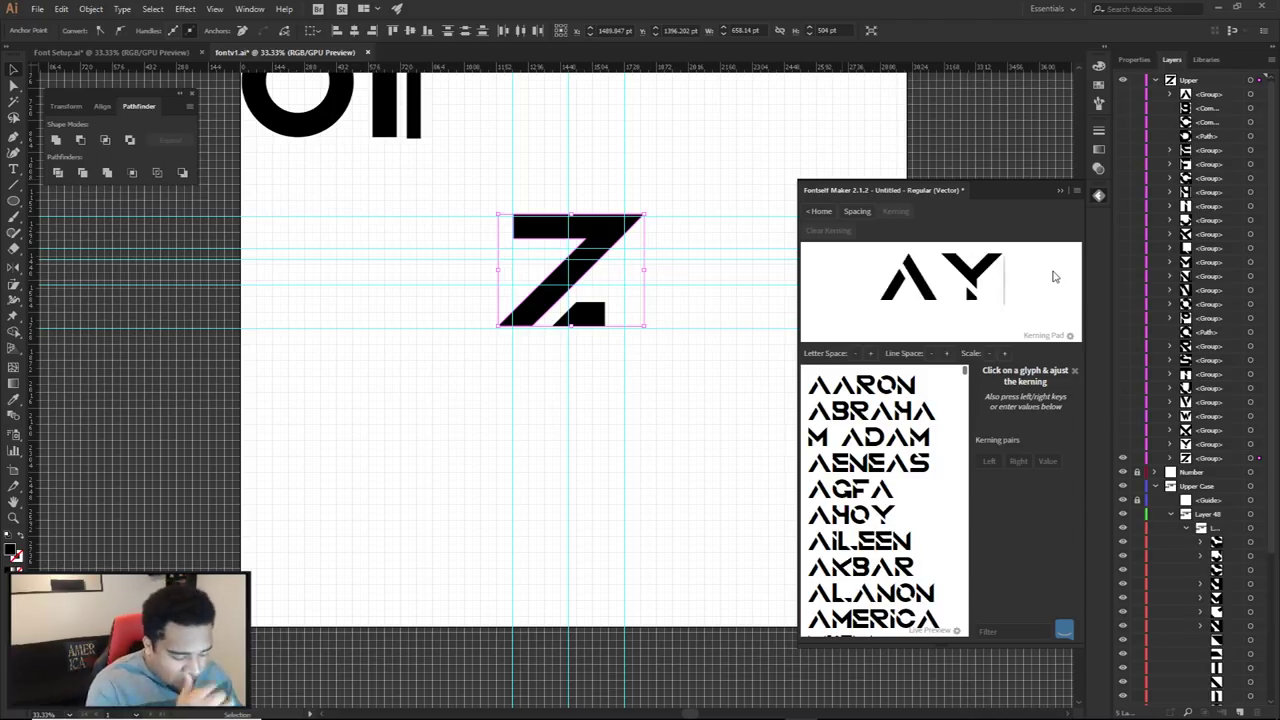
key("BackSpace")
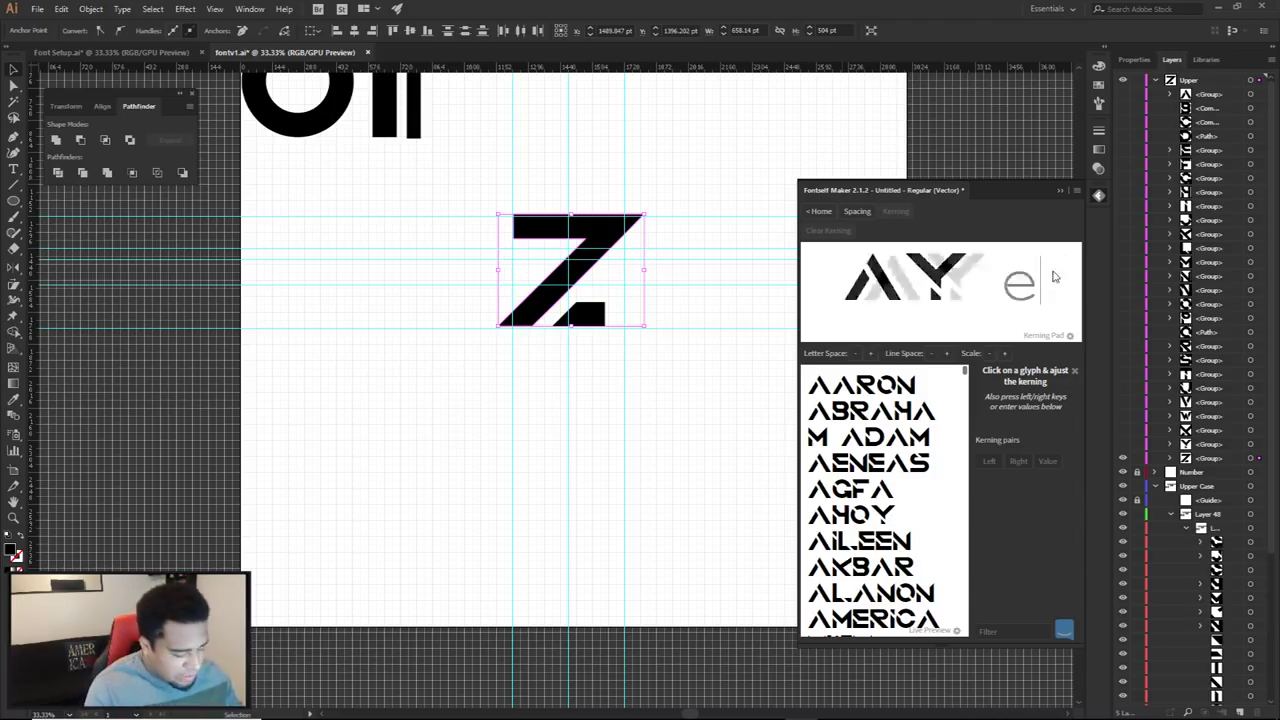
key("BackSpace")
type("EF")
key("BackSpace")
type("g")
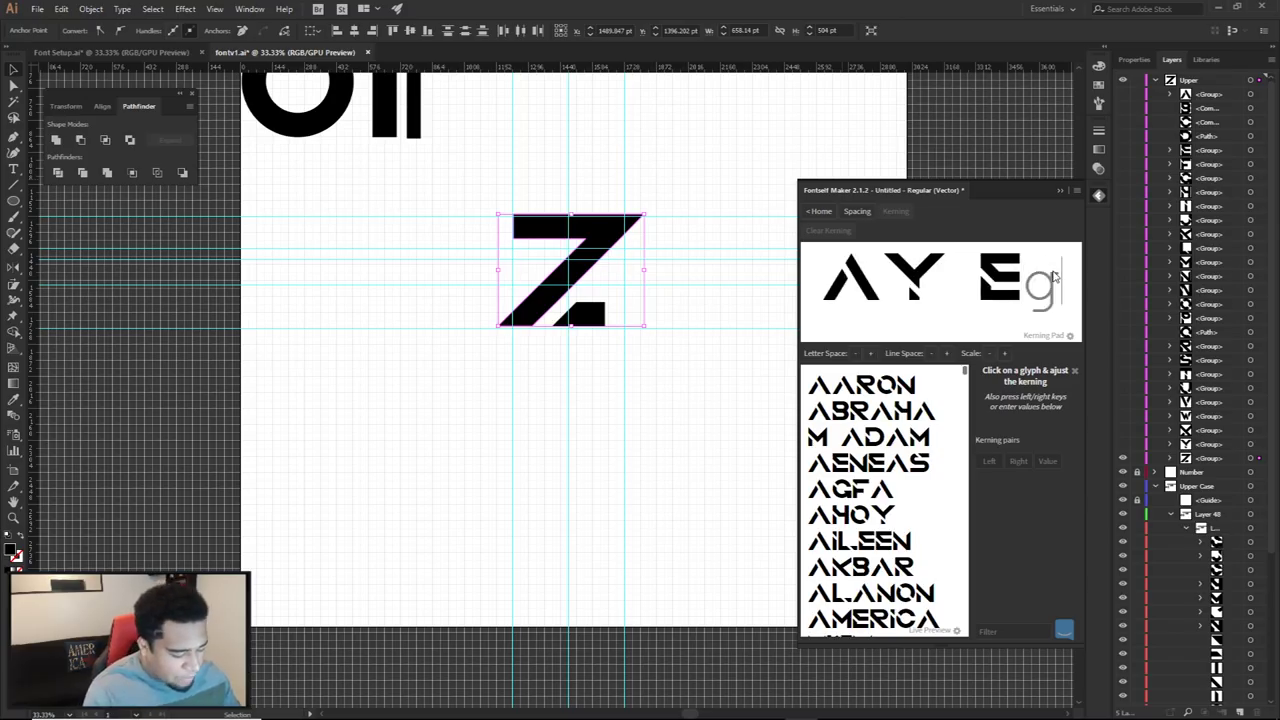
key("BackSpace")
type("G")
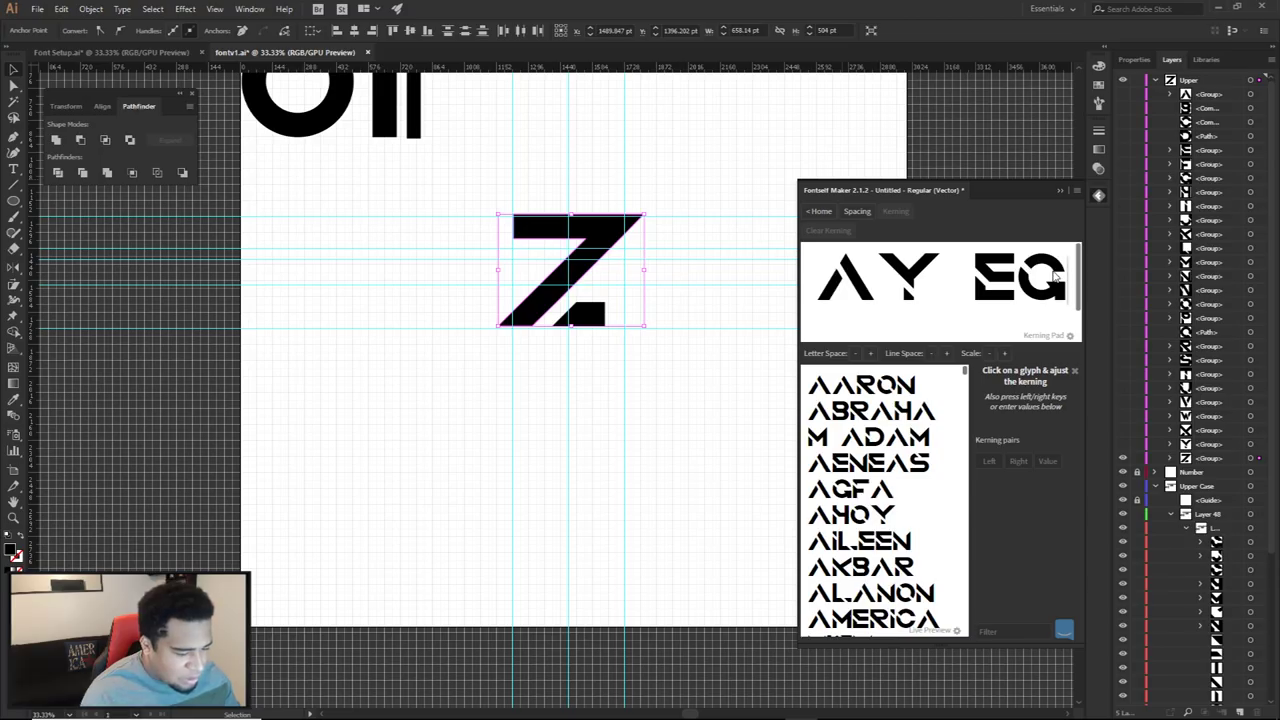
type(" OY")
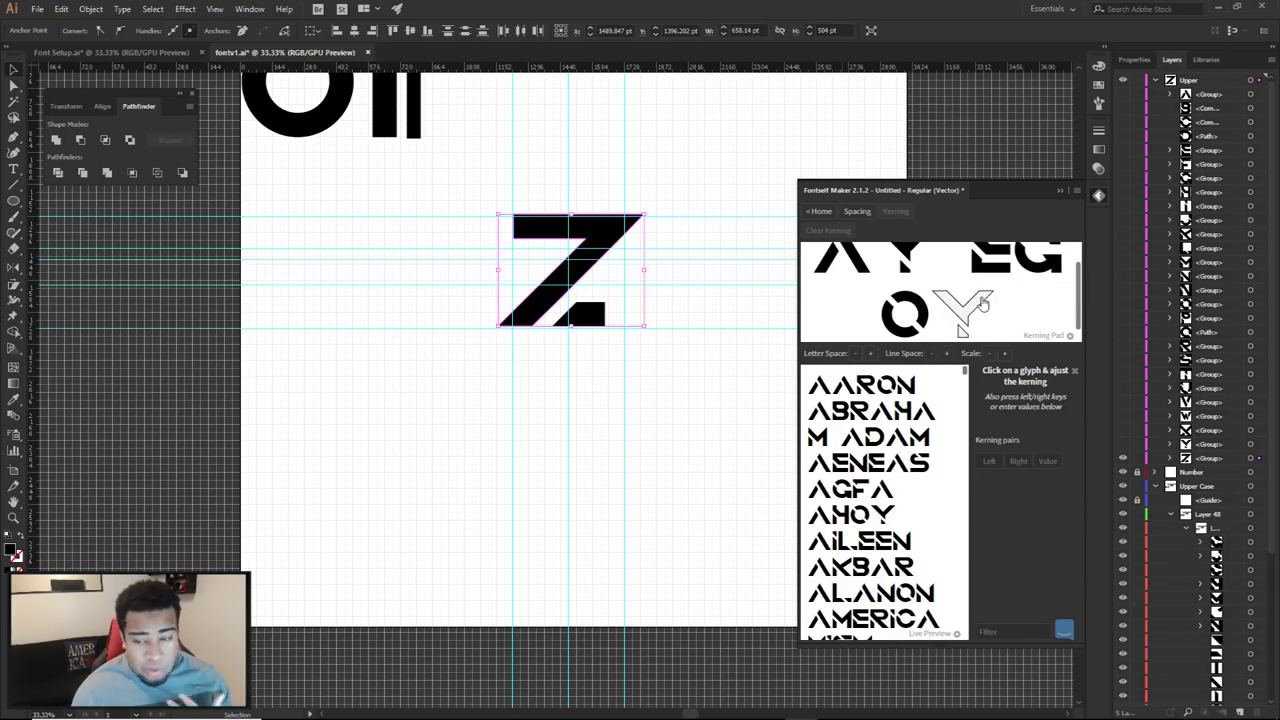
scroll(960, 300, "up", 1)
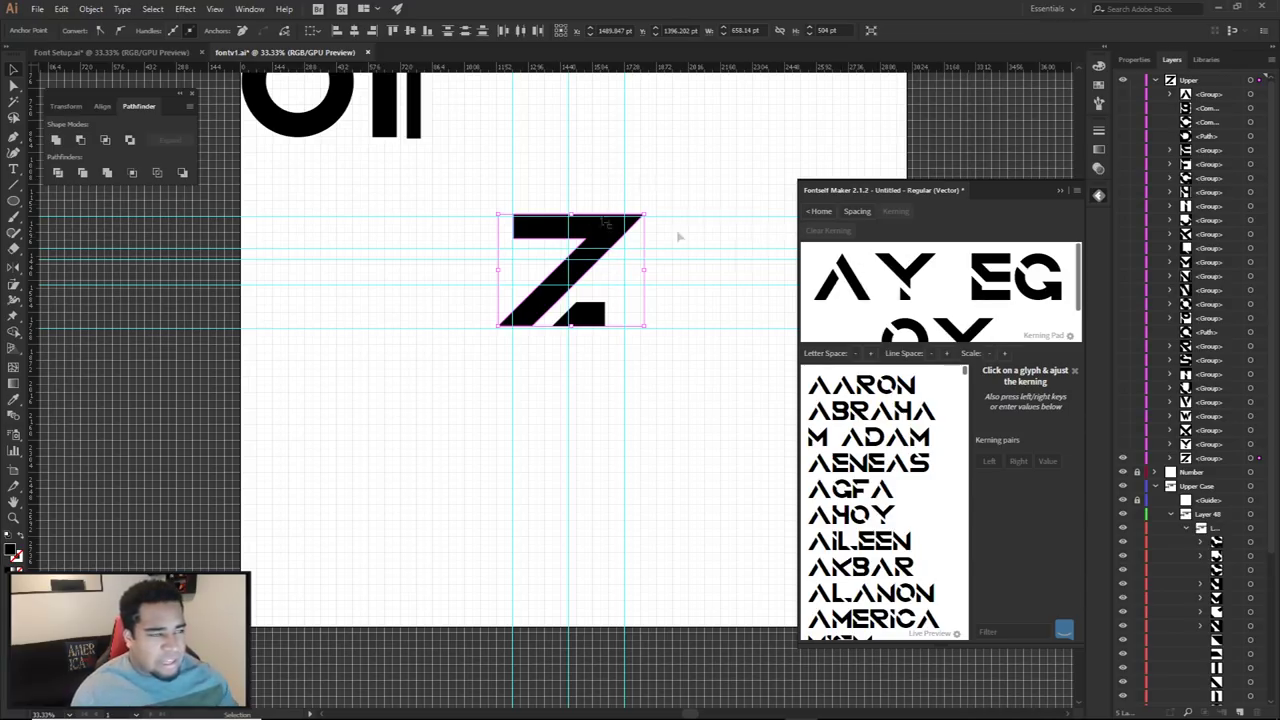
Add a text object above the Z artwork and format it in the Oses font at 500 pt
left_click(588, 154)
key("t")
left_click(551, 137)
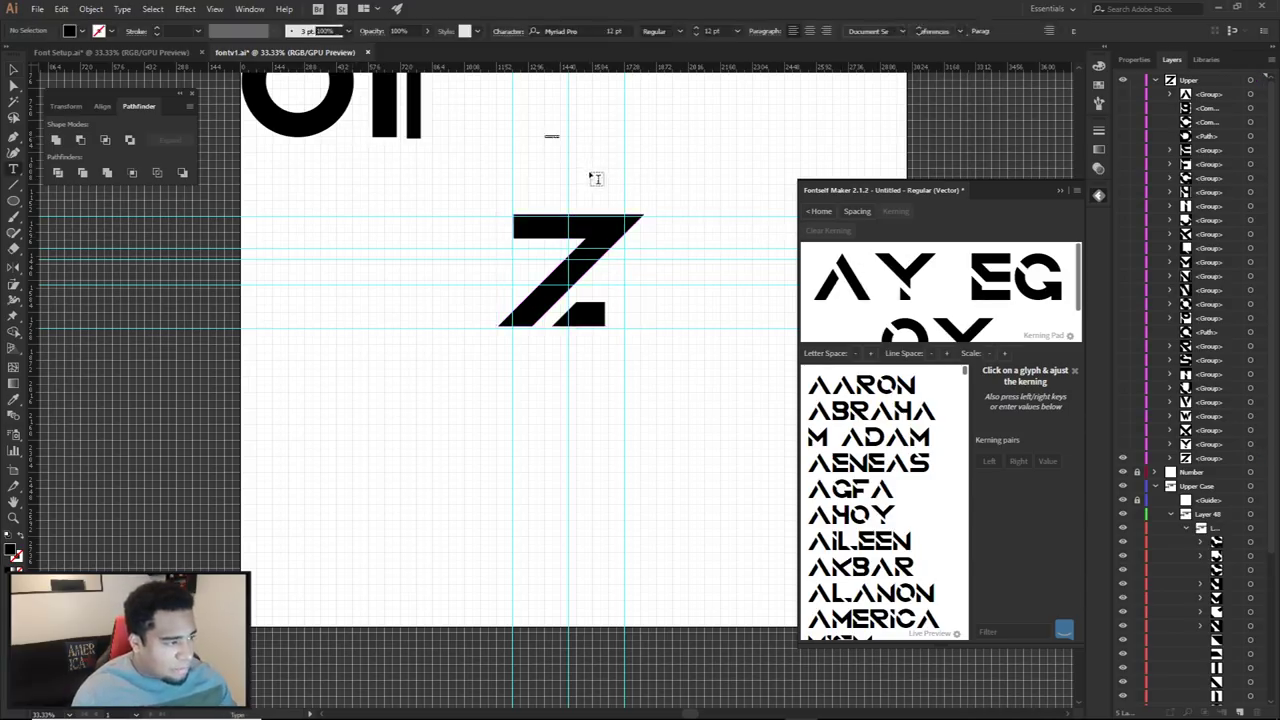
left_click(495, 31)
type("S")
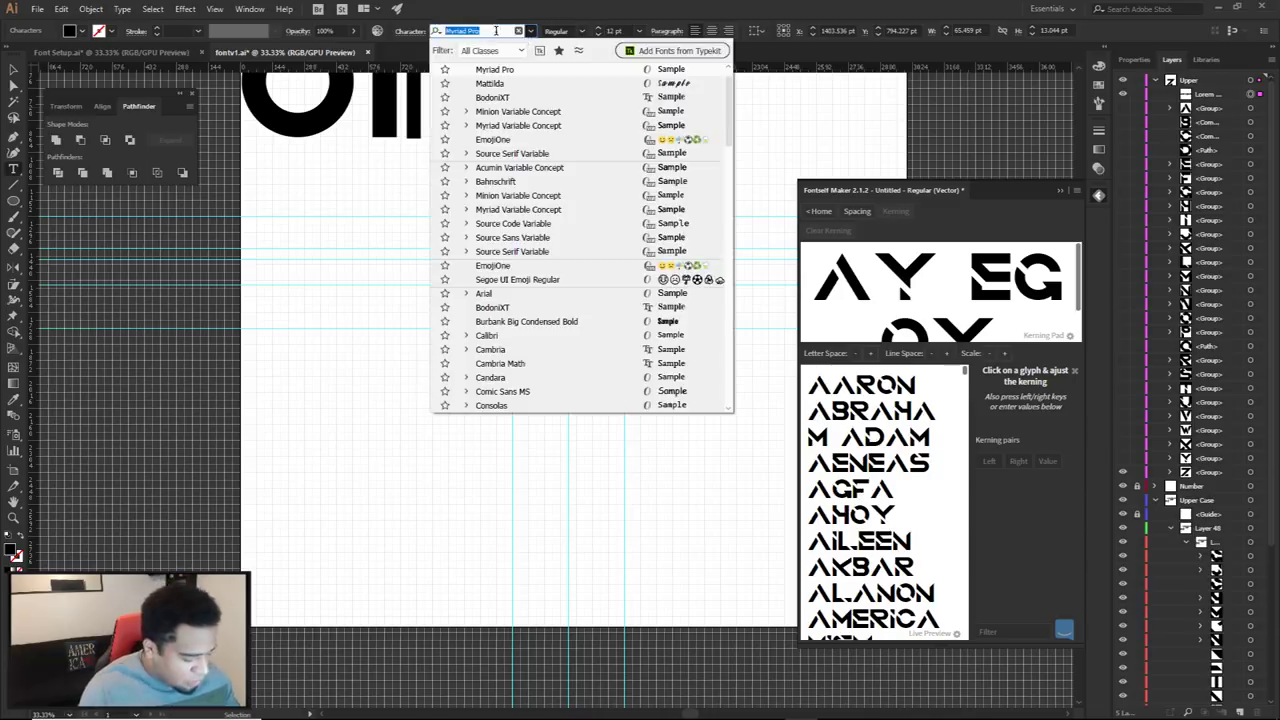
type("es")
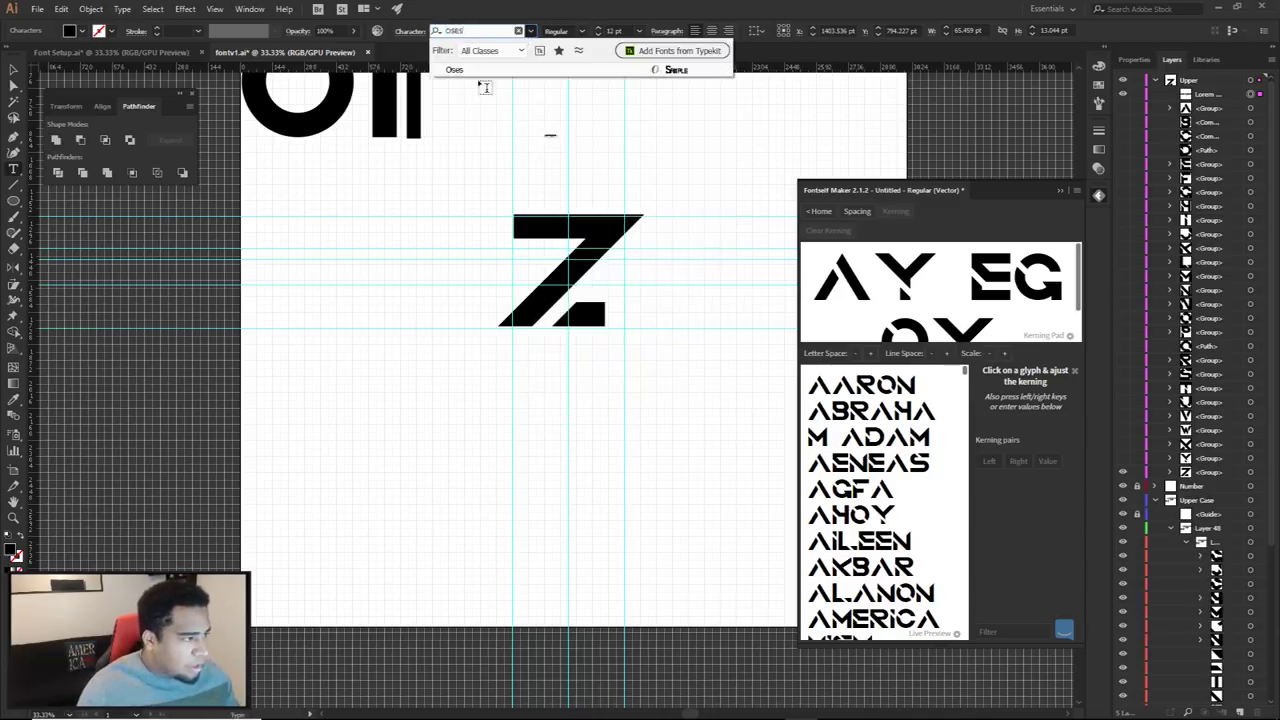
key("Return")
key("Escape")
left_click(614, 31)
type("500")
key("Return")
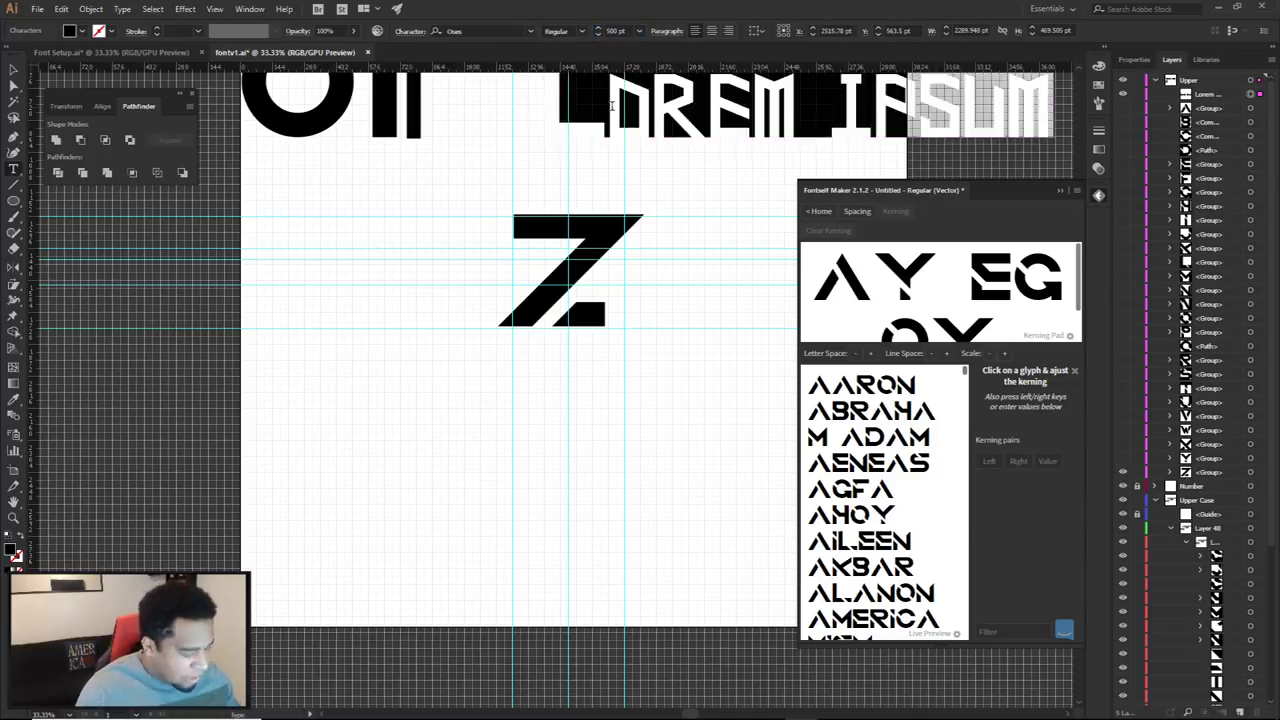
Replace the placeholder text with AY and move it into the space above the Z artwork
type("AY")
left_click(13, 69)
left_click_drag(638, 149, 638, 183)
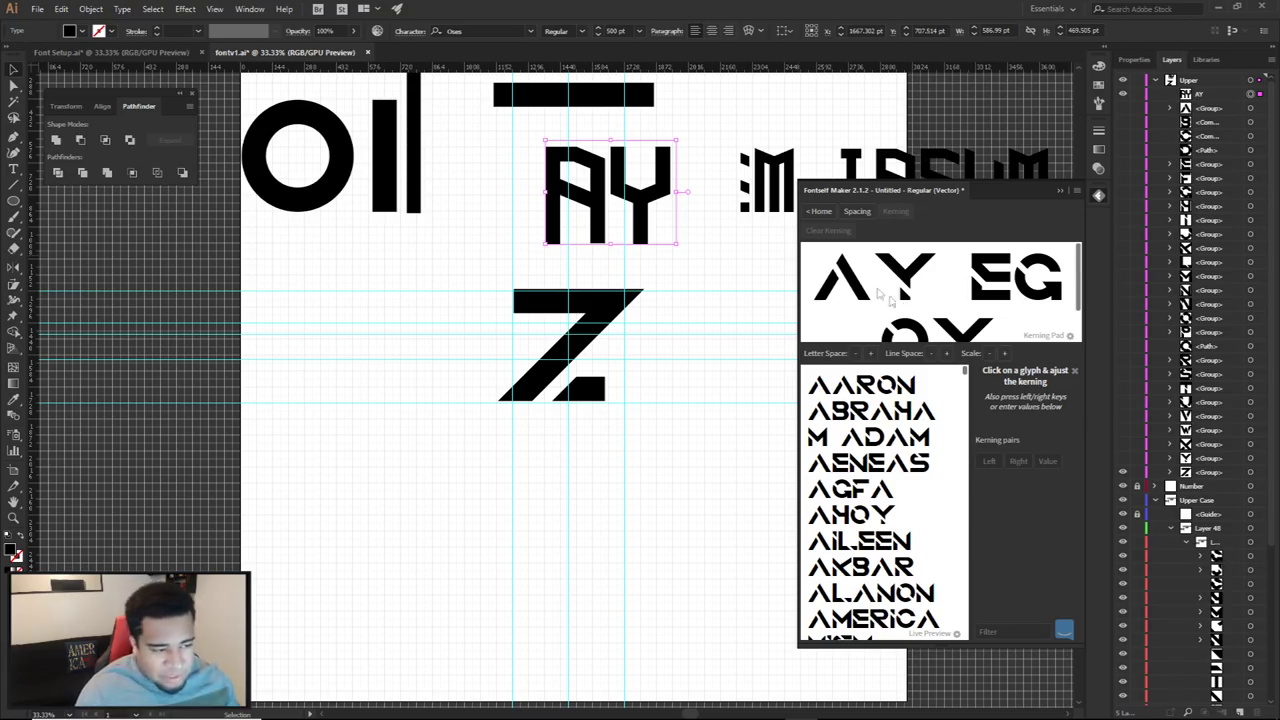
Create a kerning pair with A on the left, Y on the right and a value of -150
left_click(990, 460)
type("A")
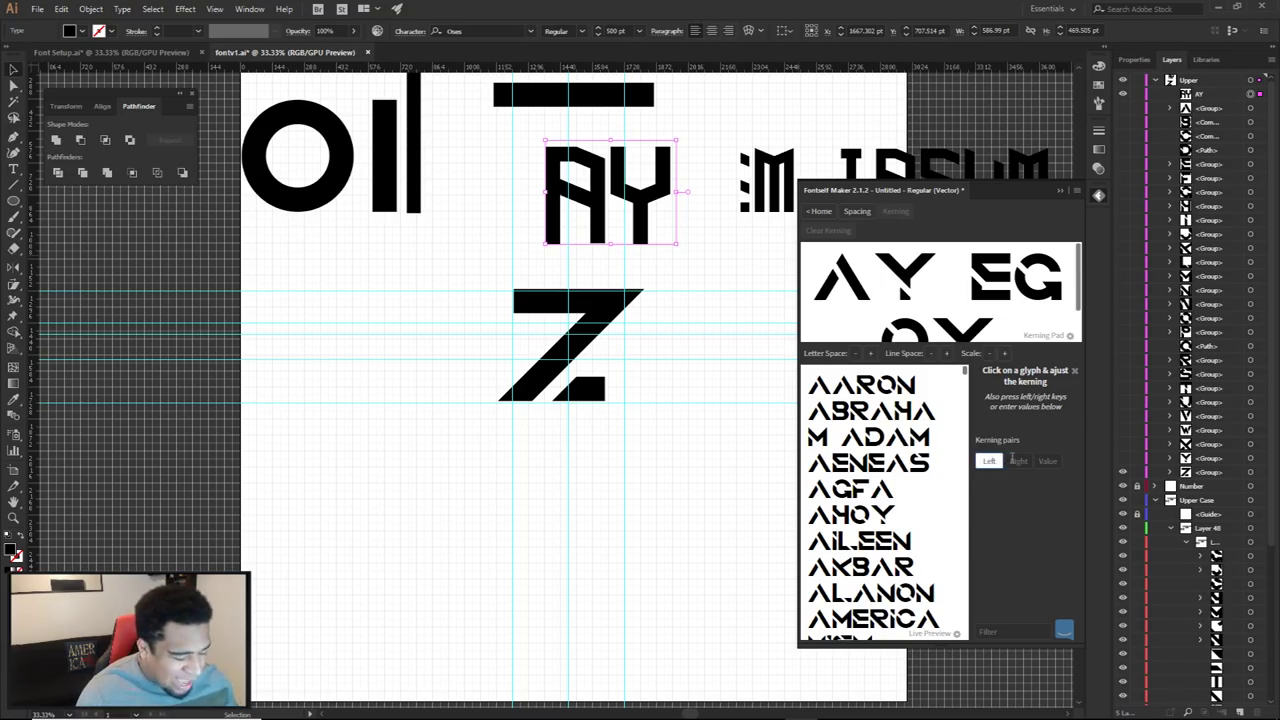
left_click(1020, 461)
type("Y")
left_click(1046, 460)
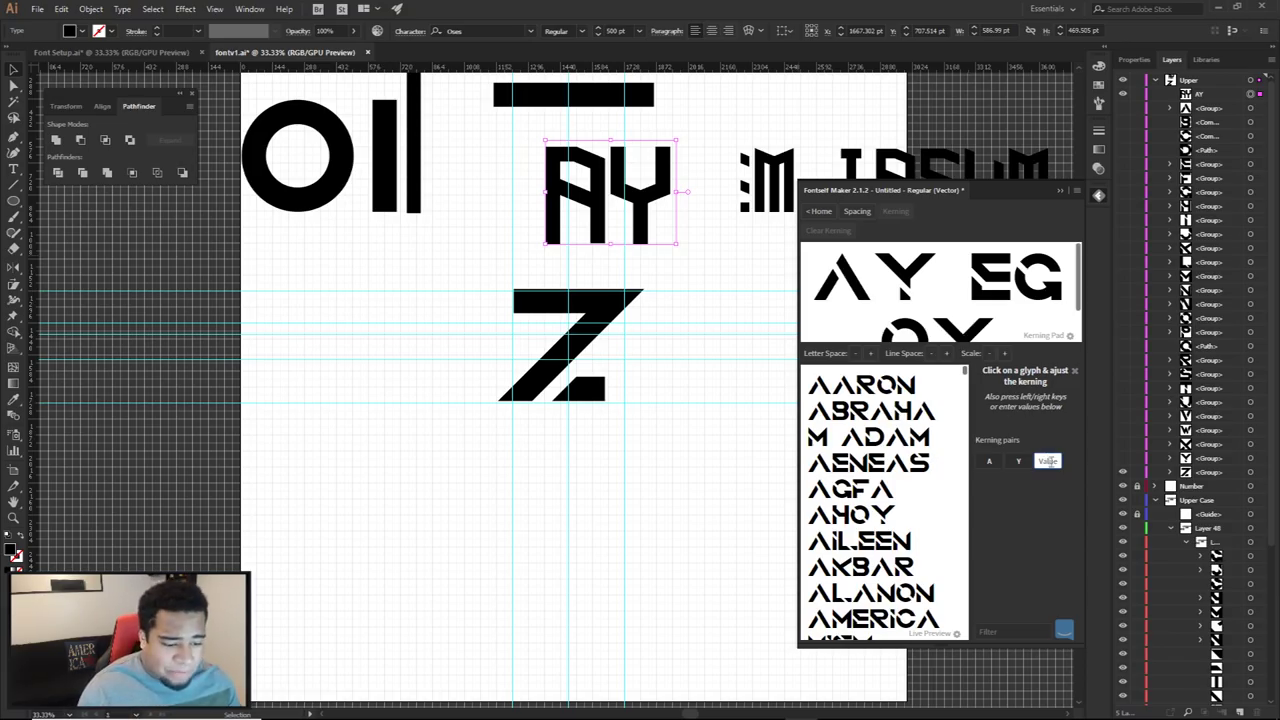
type("-")
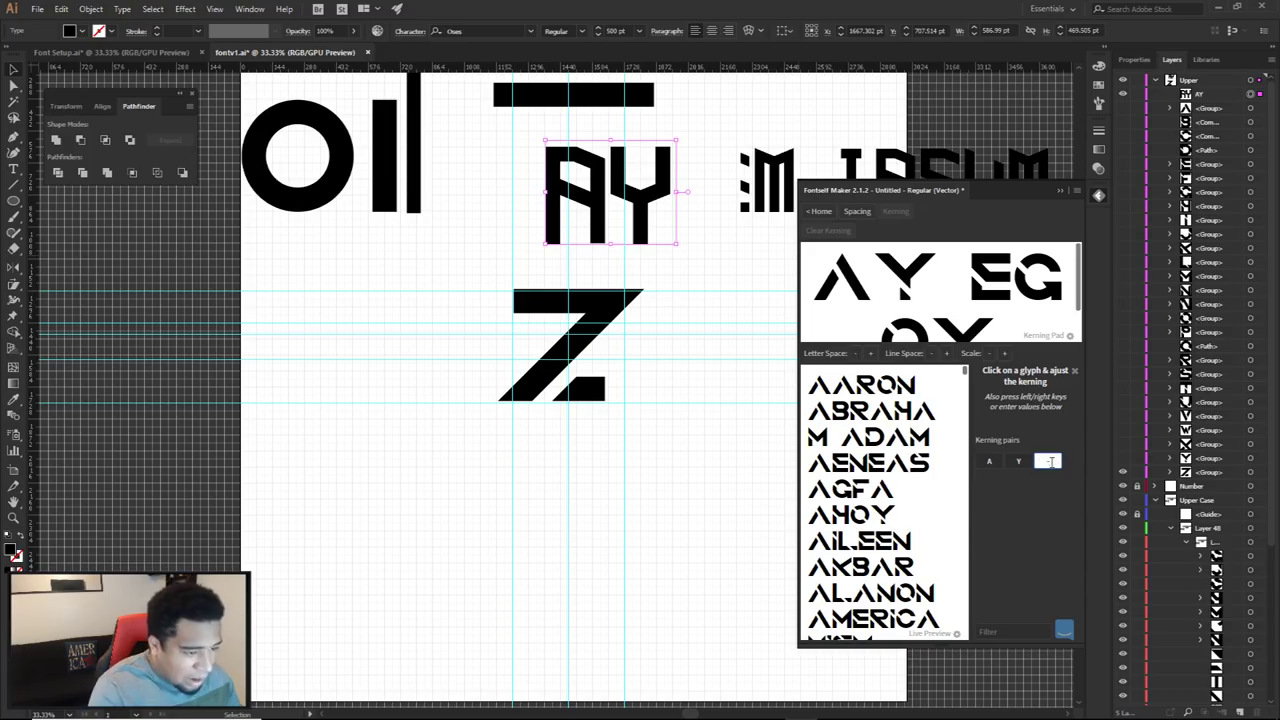
type("-15")
key("Return")
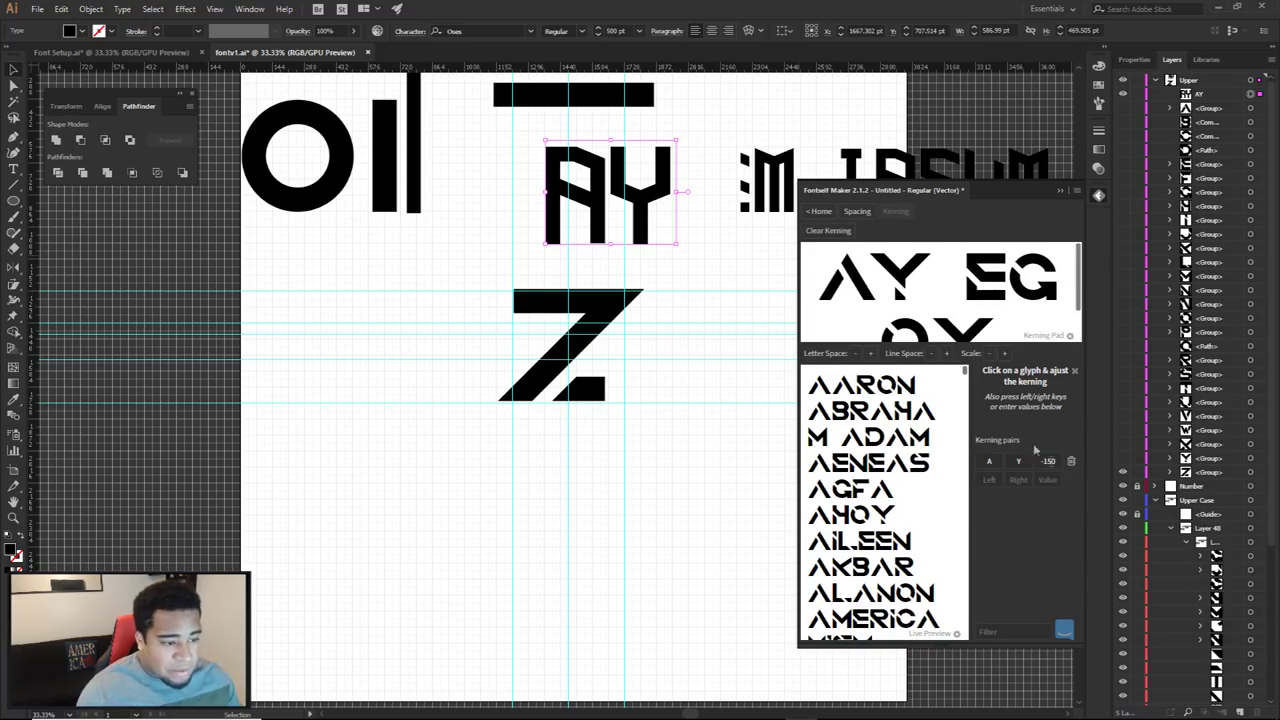
Replace the kerning sample text with AYE
left_click(928, 275)
key("ctrl+a")
type("AYE")
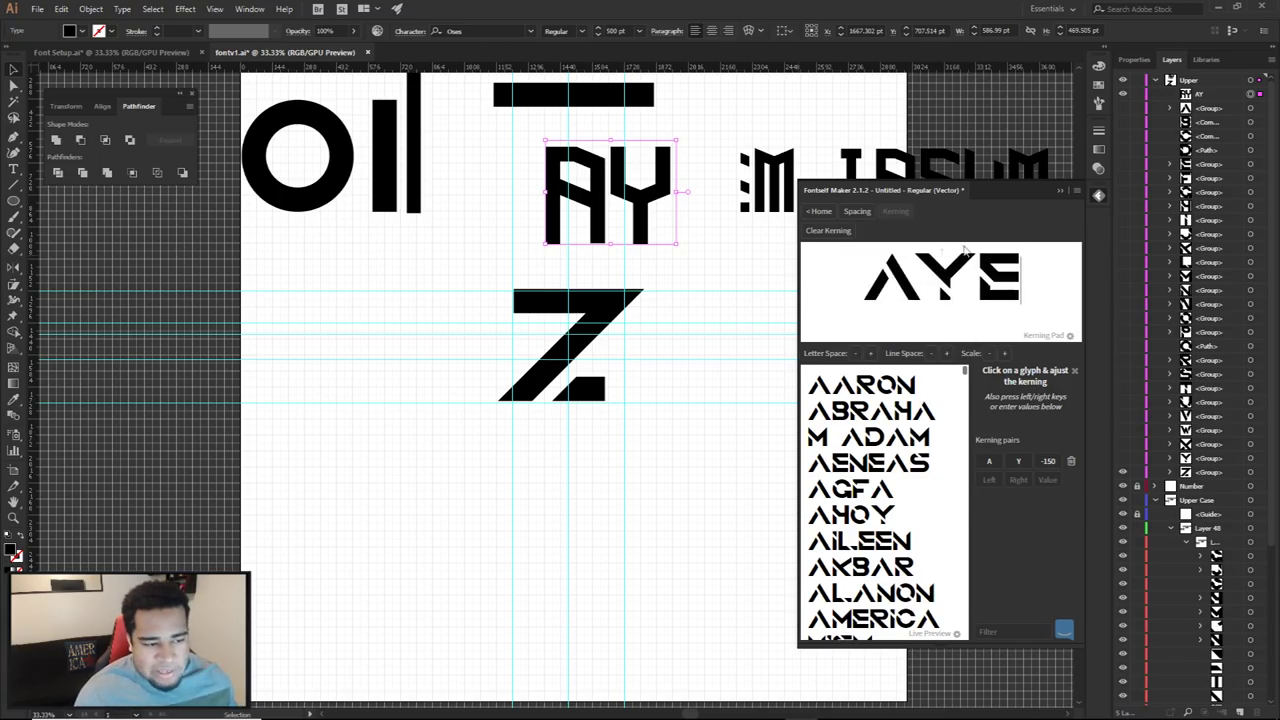
Try a kerning value of 0 for the A and Y pair
left_click(1045, 461)
key("BackSpace")
type("0")
key("Return")
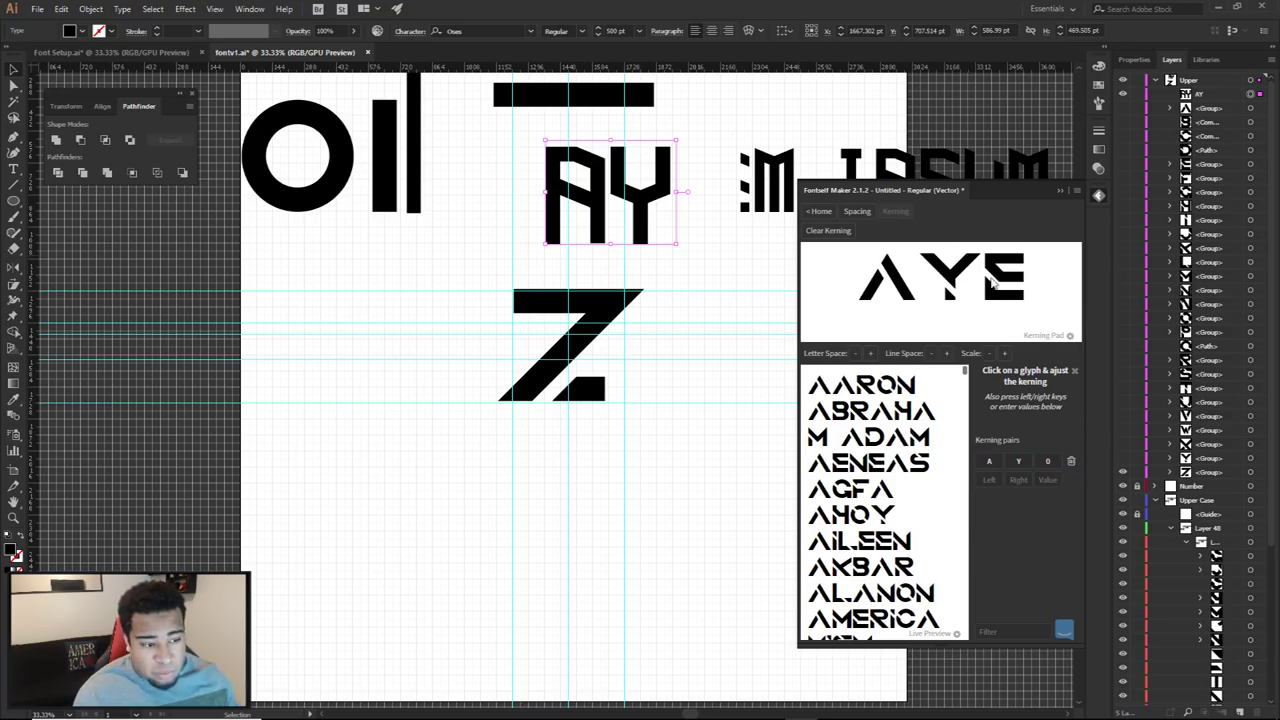
Tighten the A and Y kerning pair to -200
double_click(1046, 461)
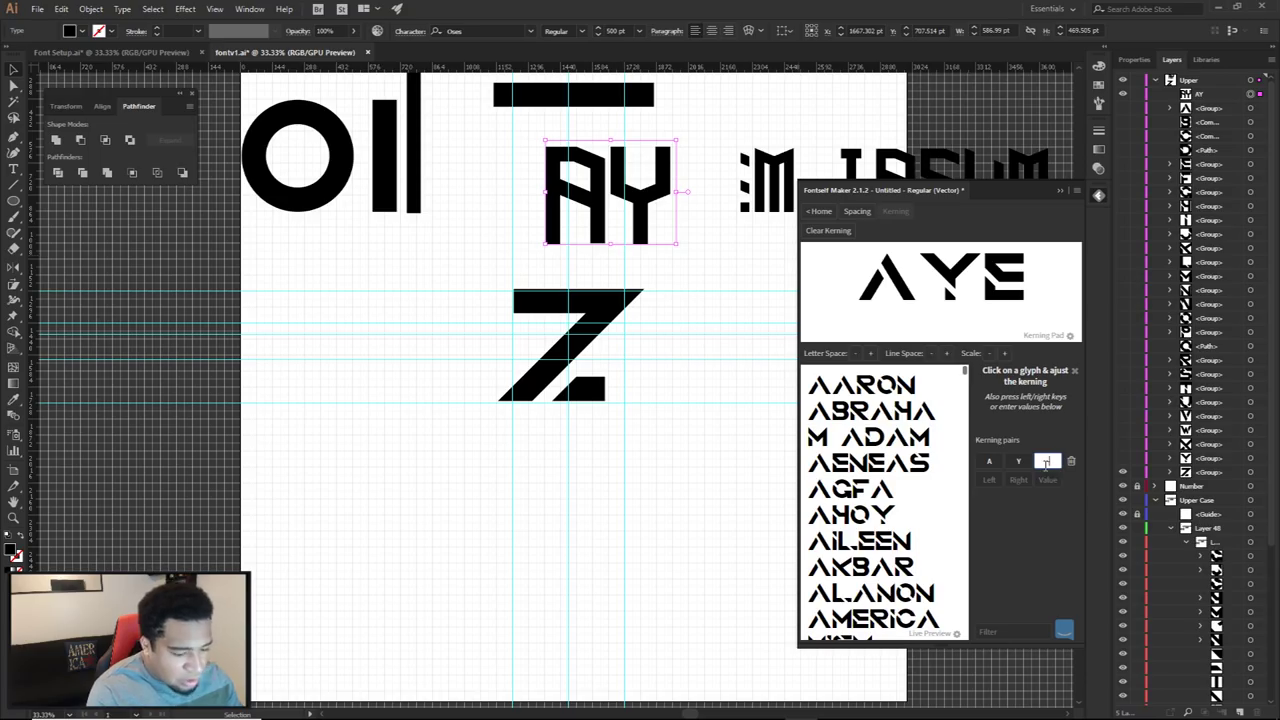
type("-200")
key("Return")
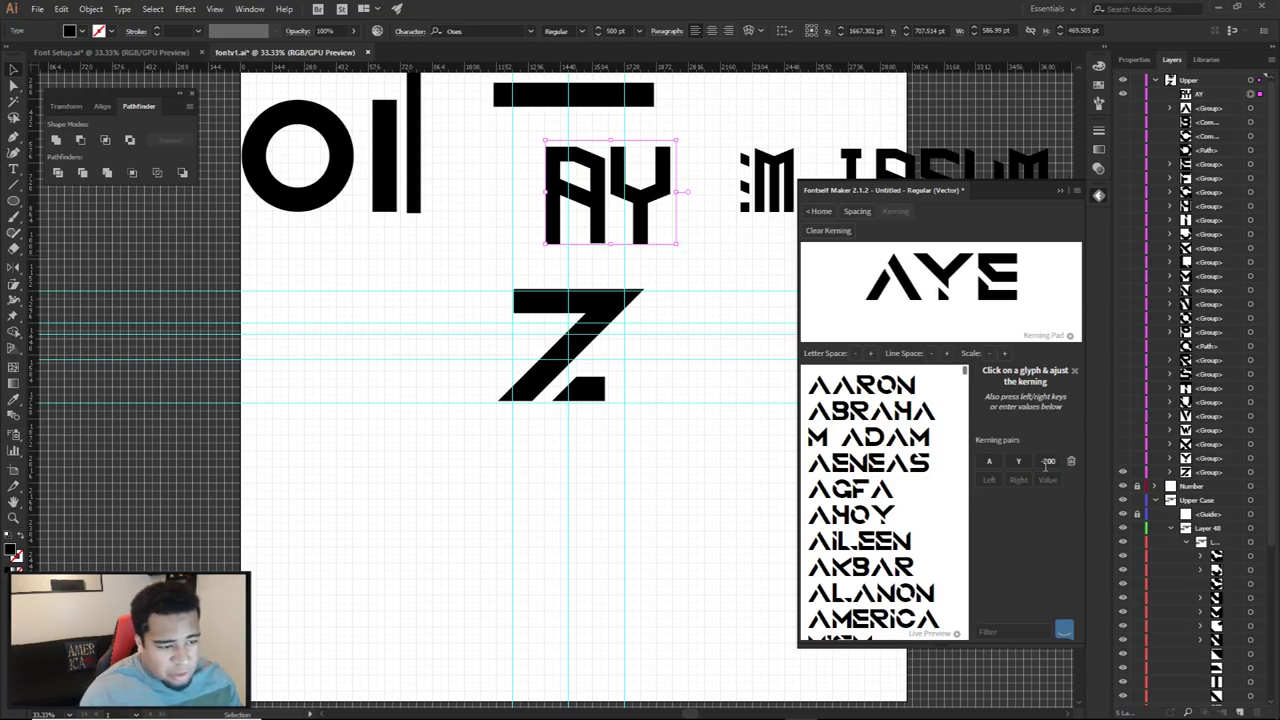
Try a positive kerning value of 200 for the A and Y pair
left_click(997, 477)
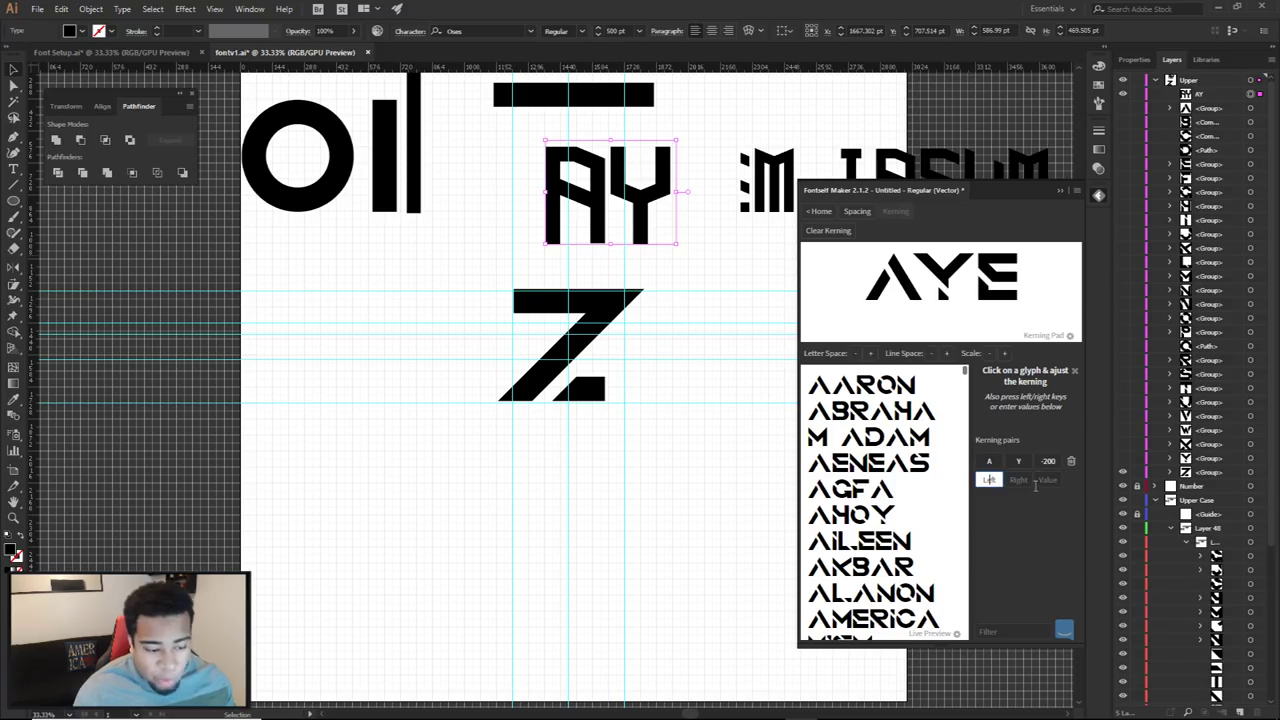
left_click_drag(1041, 461, 1080, 459)
type("200")
key("Return")
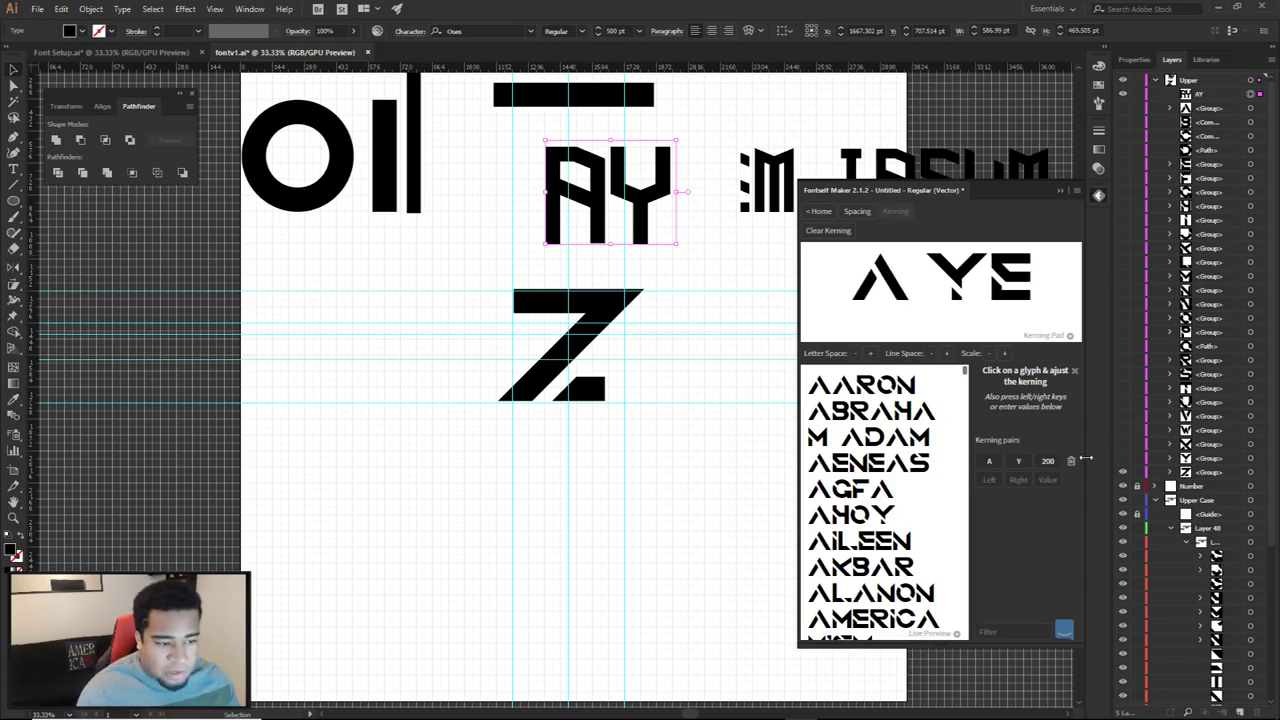
Set the A and Y kerning pair back to -200 and widen the Fontself panel to show more sample words per line
left_click(1048, 461)
type("-200")
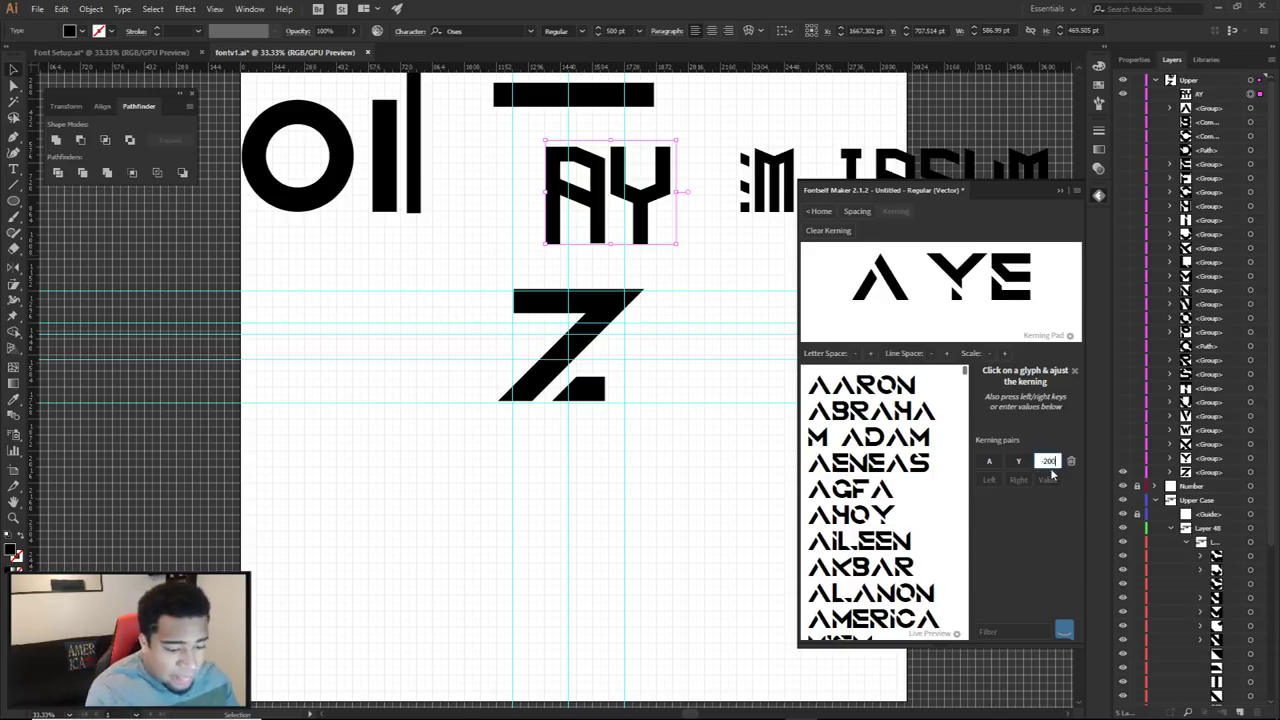
key("Return")
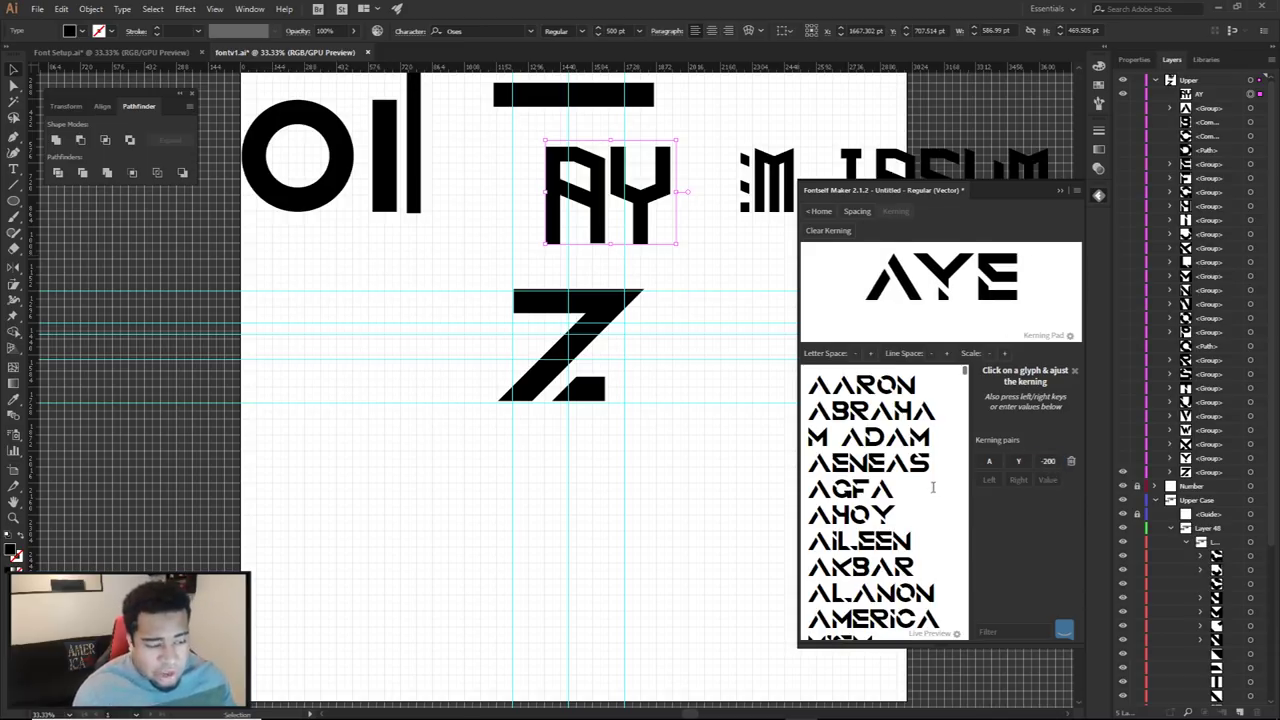
left_click_drag(800, 207, 503, 209)
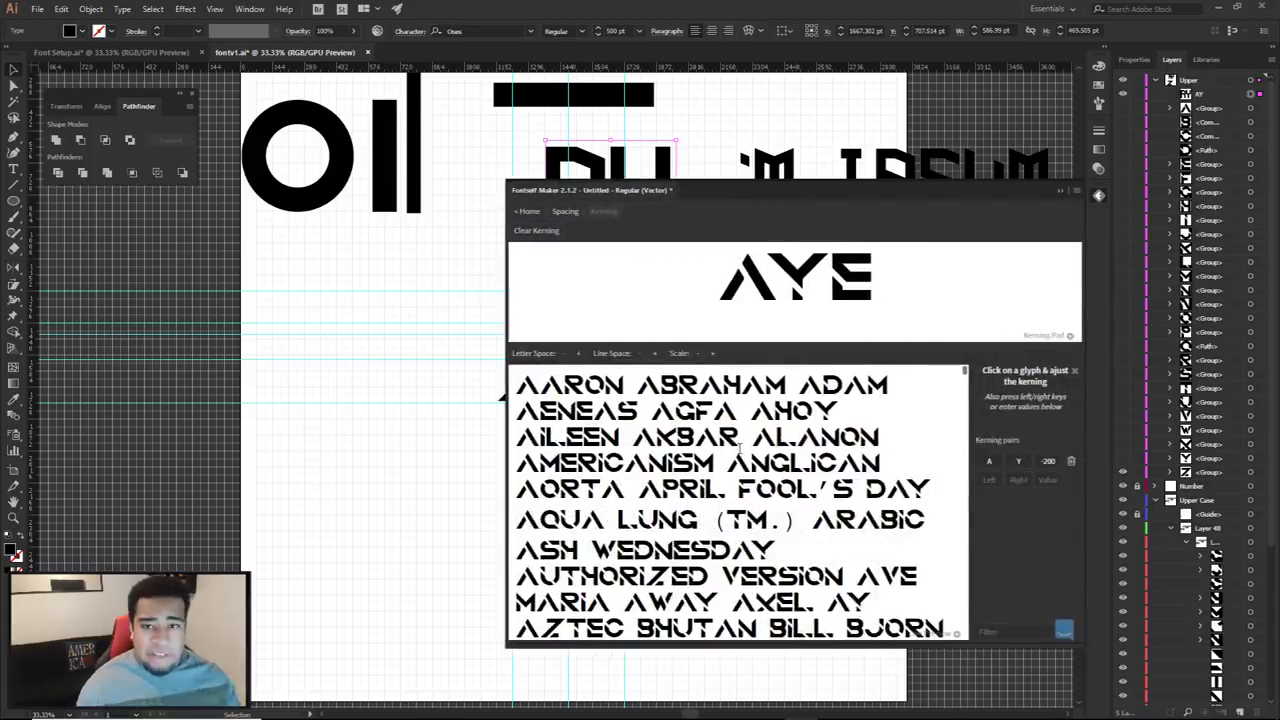
Add a kerning pair for W and A and tighten its value to -120
scroll(738, 466, "down", 5)
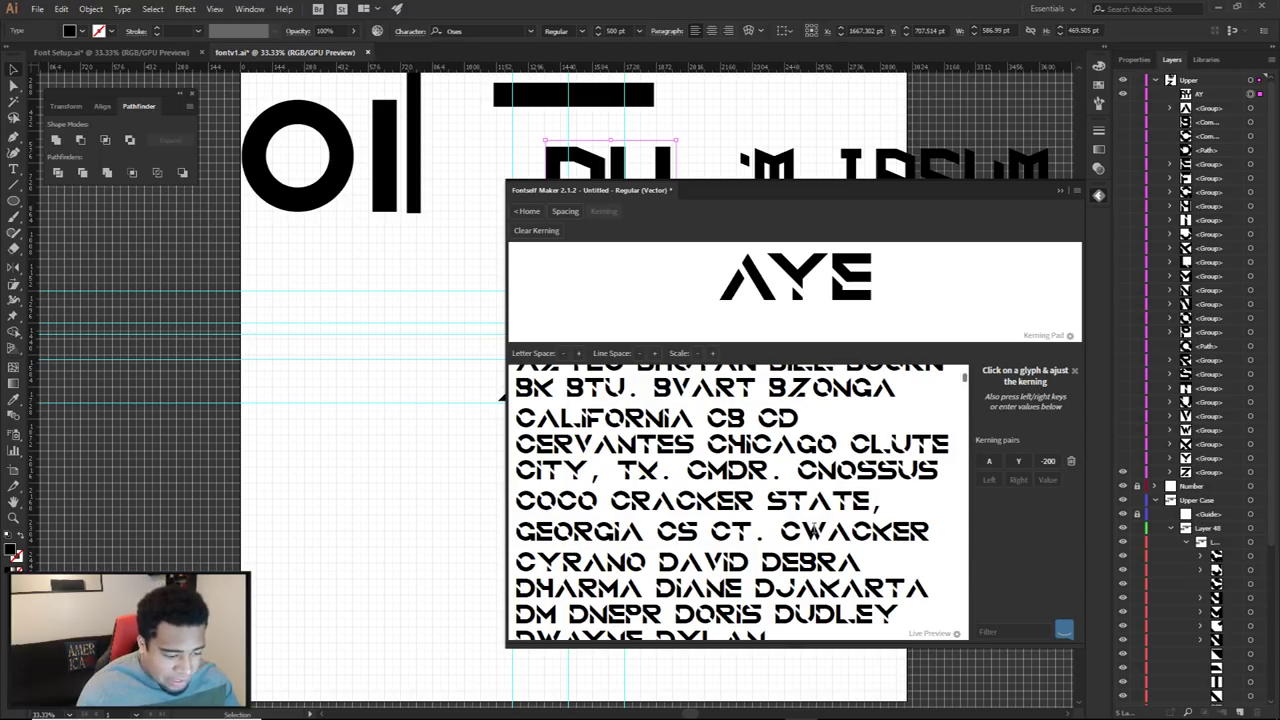
left_click(826, 529)
left_click(989, 480)
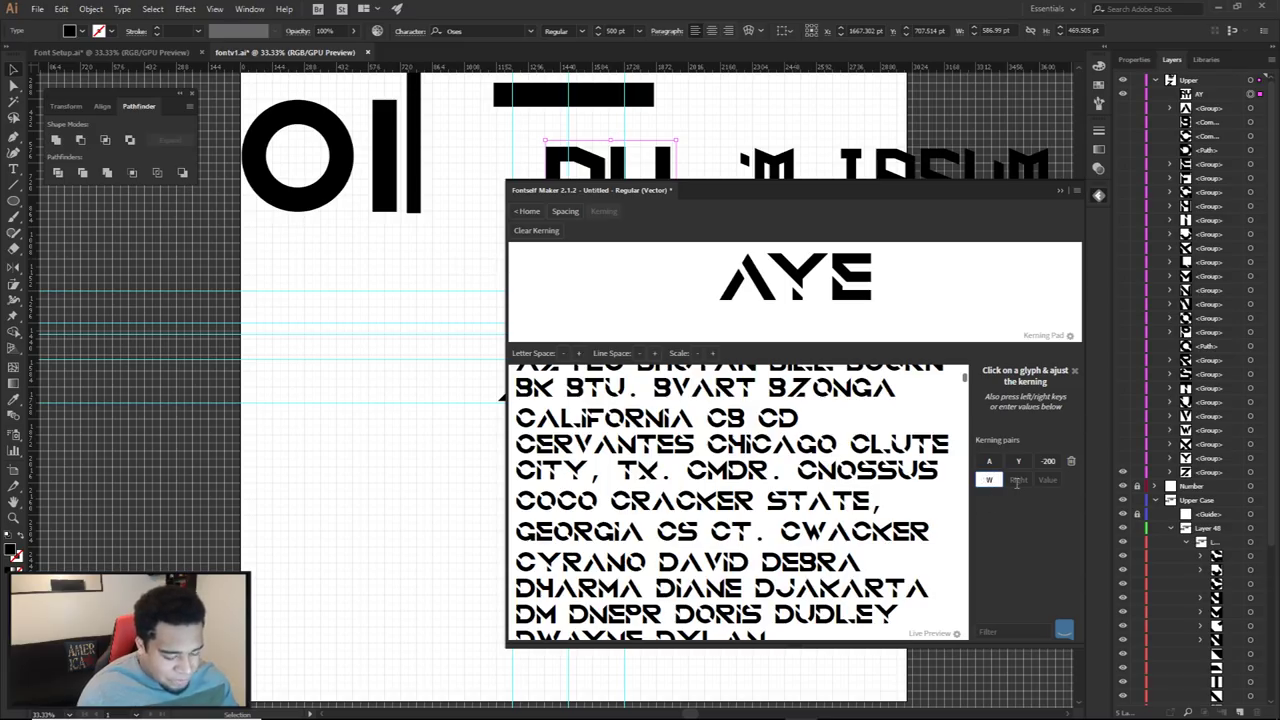
left_click(1016, 480)
type("A")
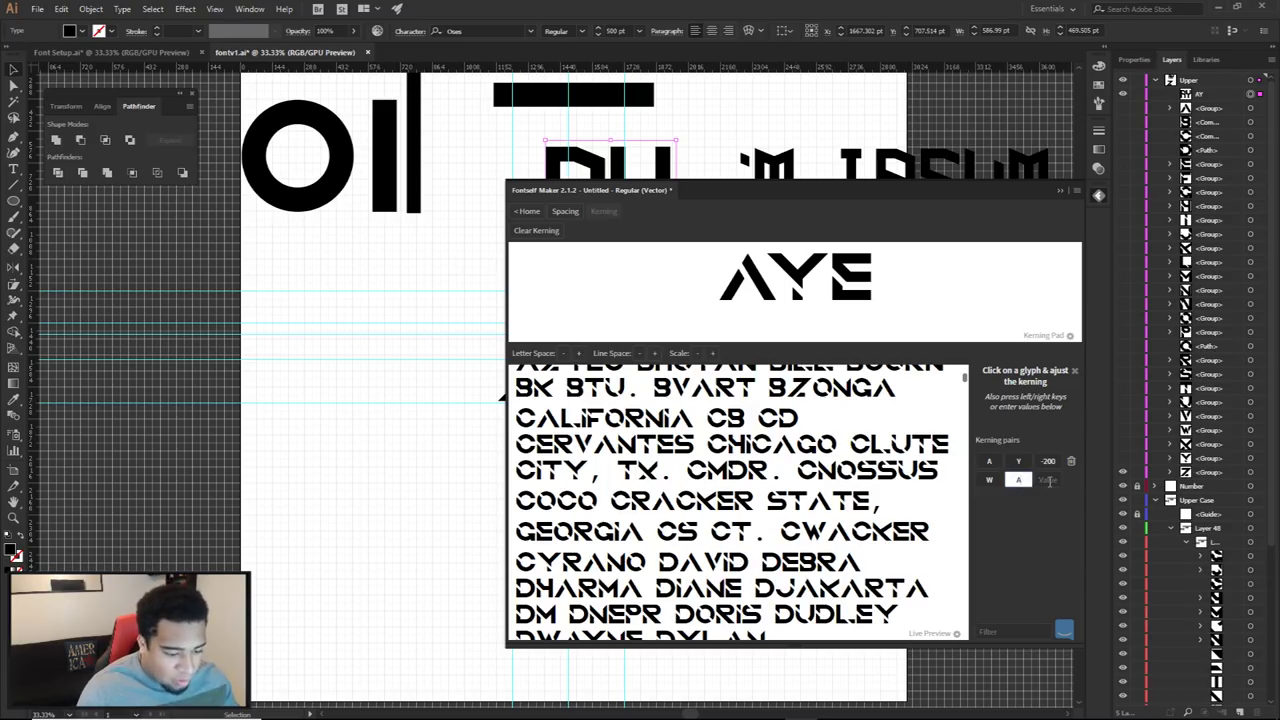
left_click(1047, 480)
type("-90")
key("Return")
double_click(1048, 481)
type("-120")
key("Return")
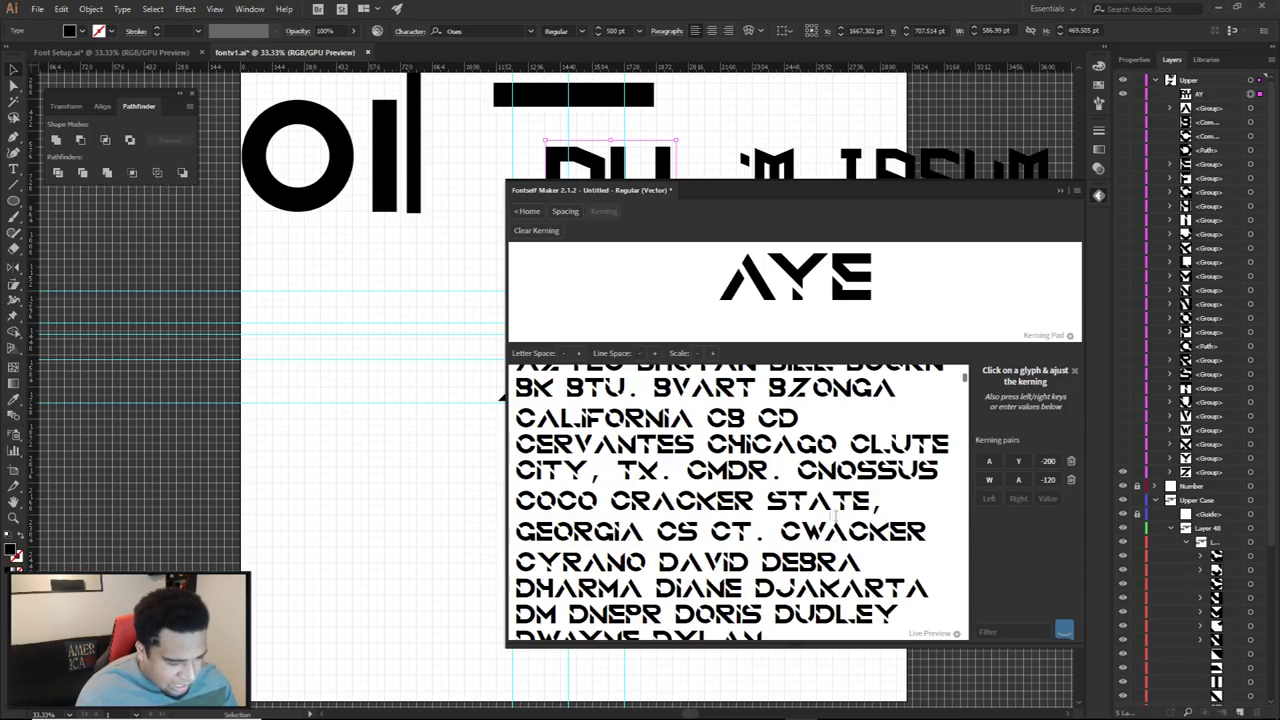
Set the W and A kerning pair to -200
double_click(1042, 478)
key("BackSpace")
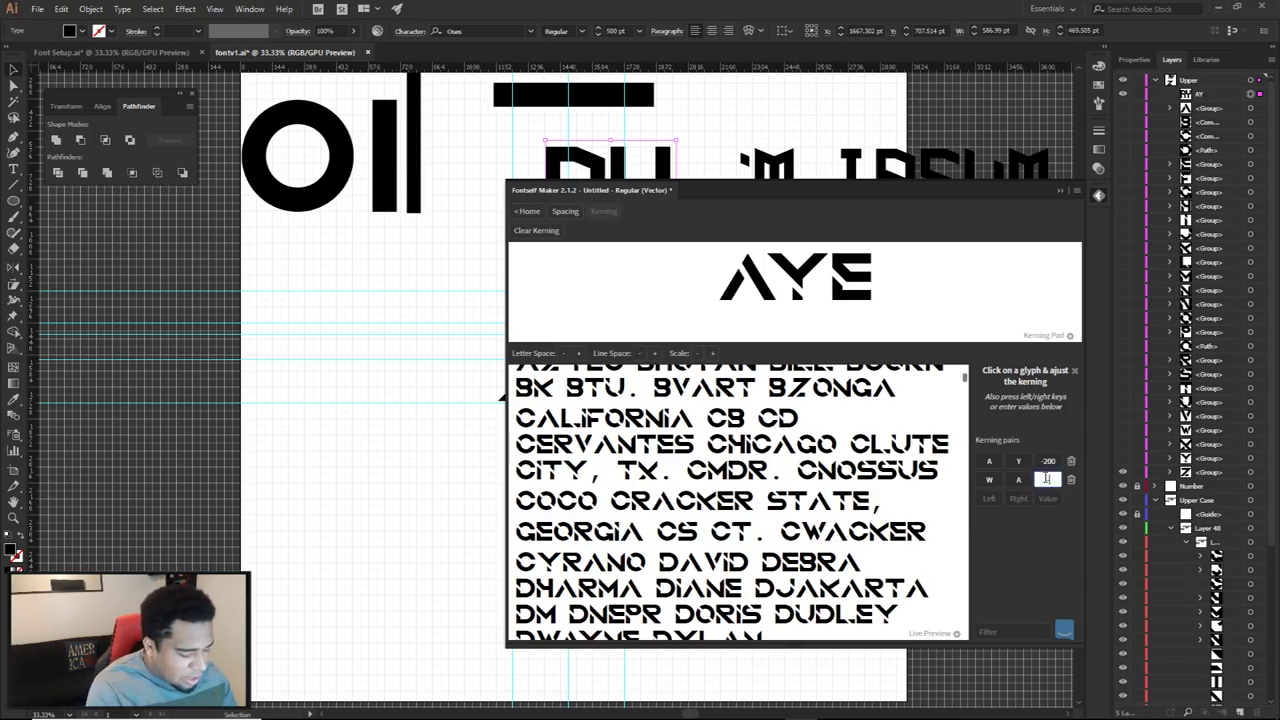
type("-200")
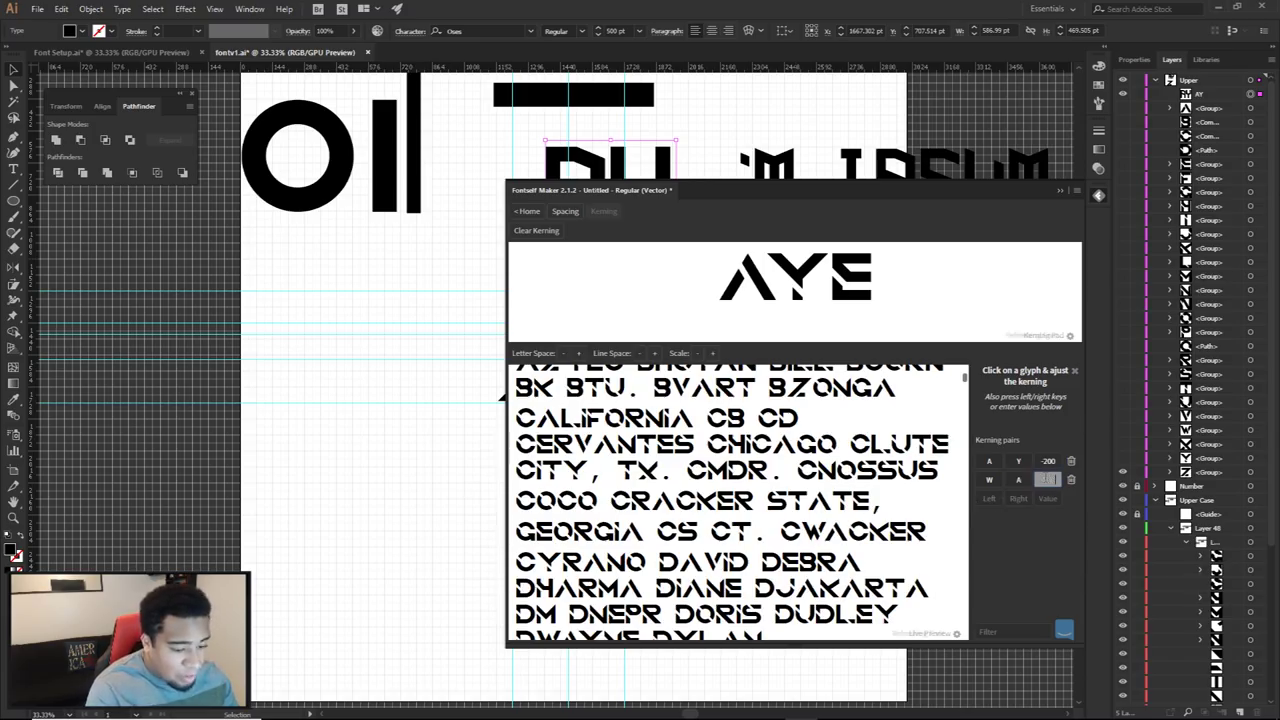
key("Return")
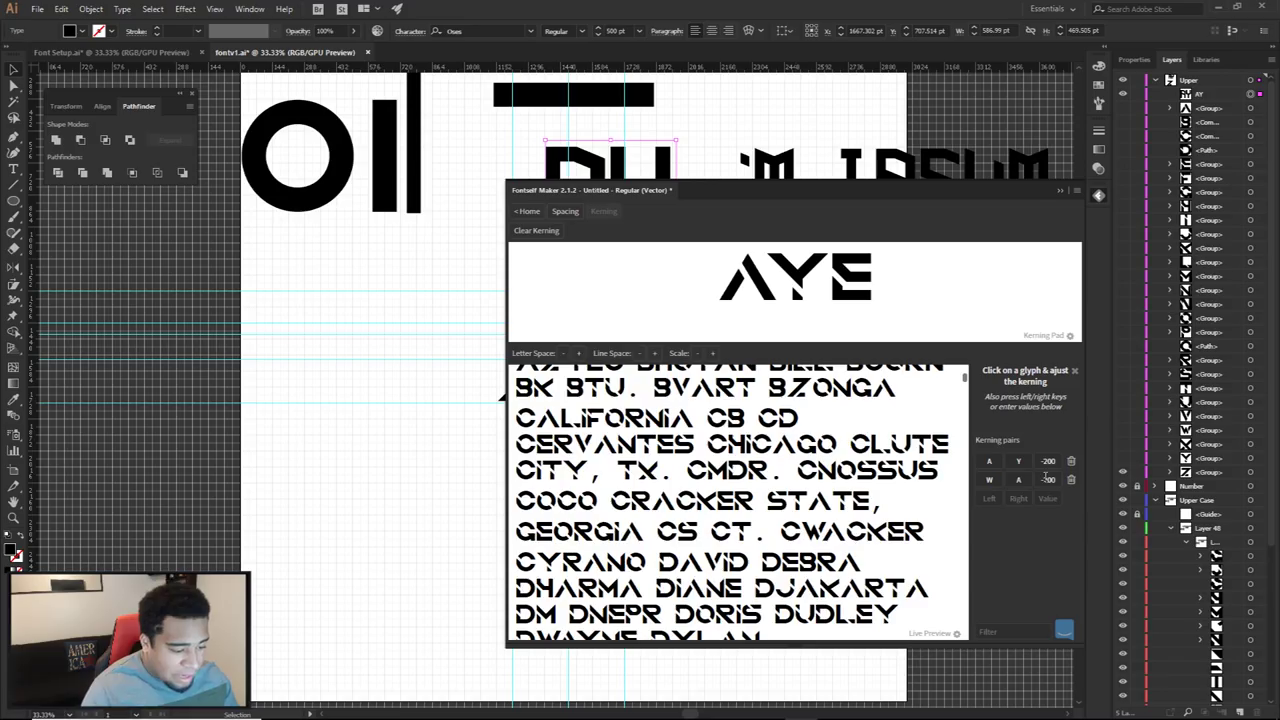
Add a kerning pair for A and C with a value of -90 and check it in the sample word CWACKER
left_click(988, 498)
type("A")
key("Tab")
type("C")
left_click(1047, 498)
type("-90")
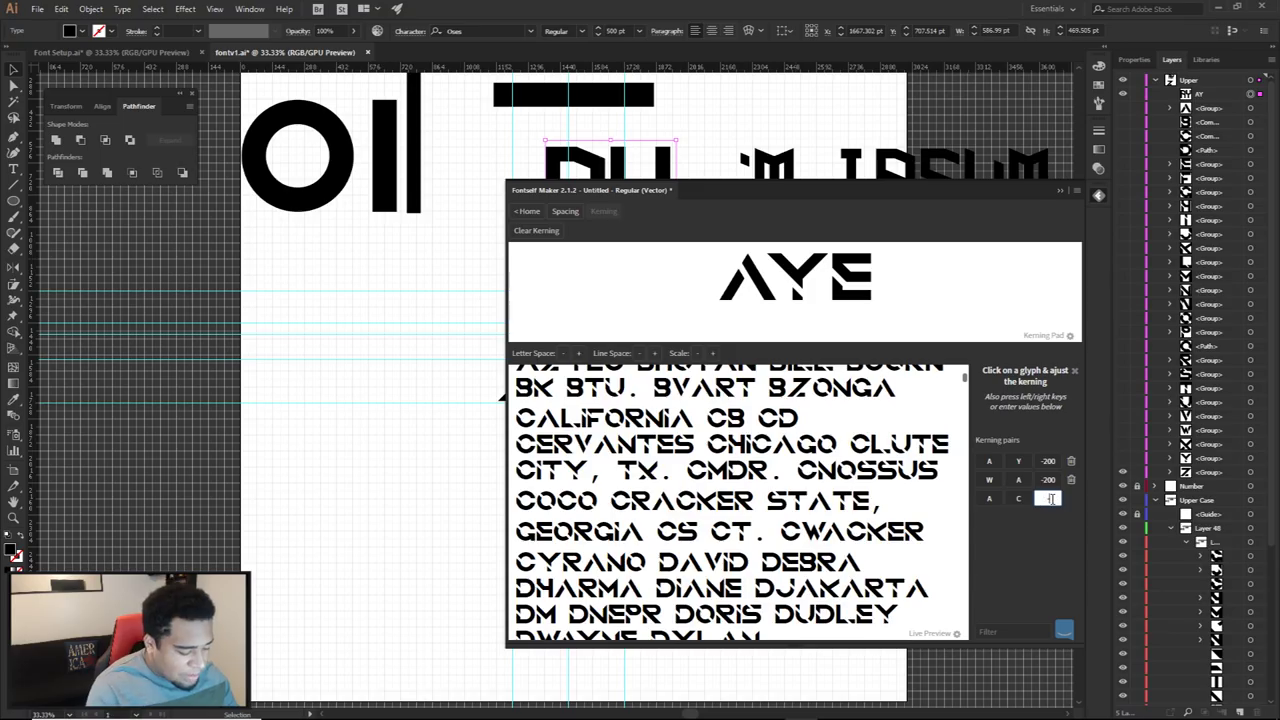
key("Return")
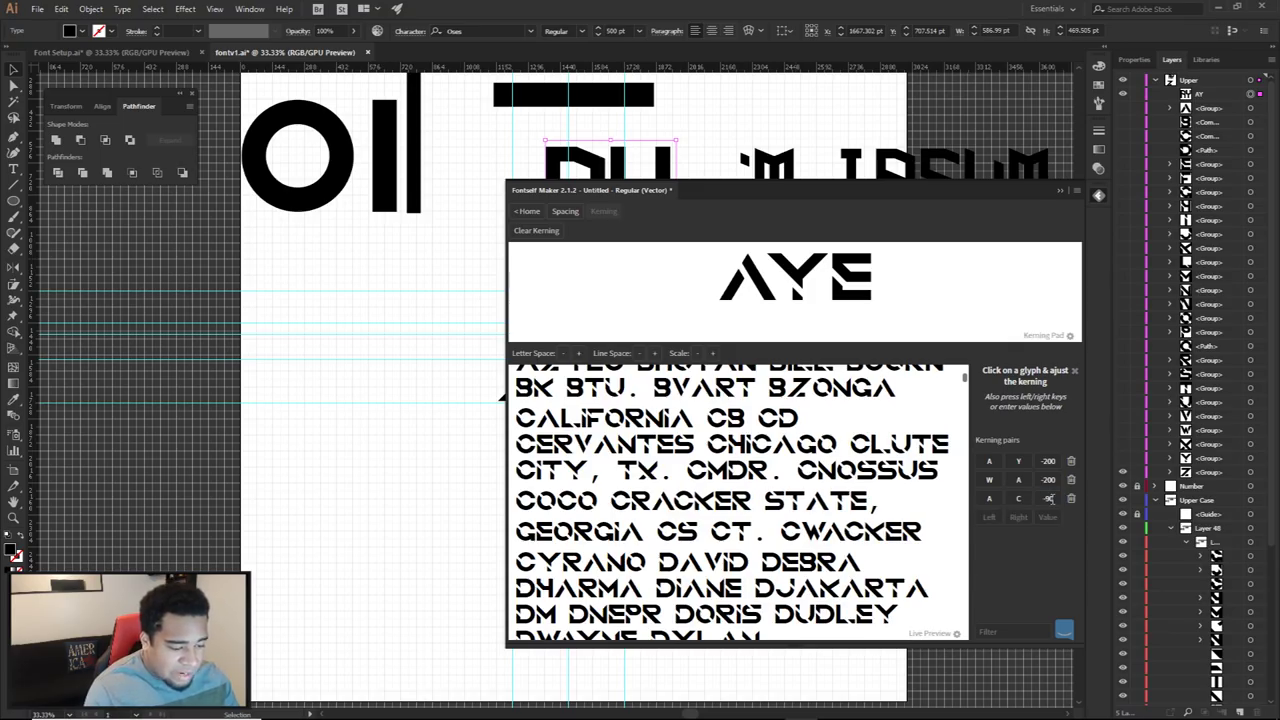
left_click_drag(799, 541, 921, 530)
left_click(916, 529)
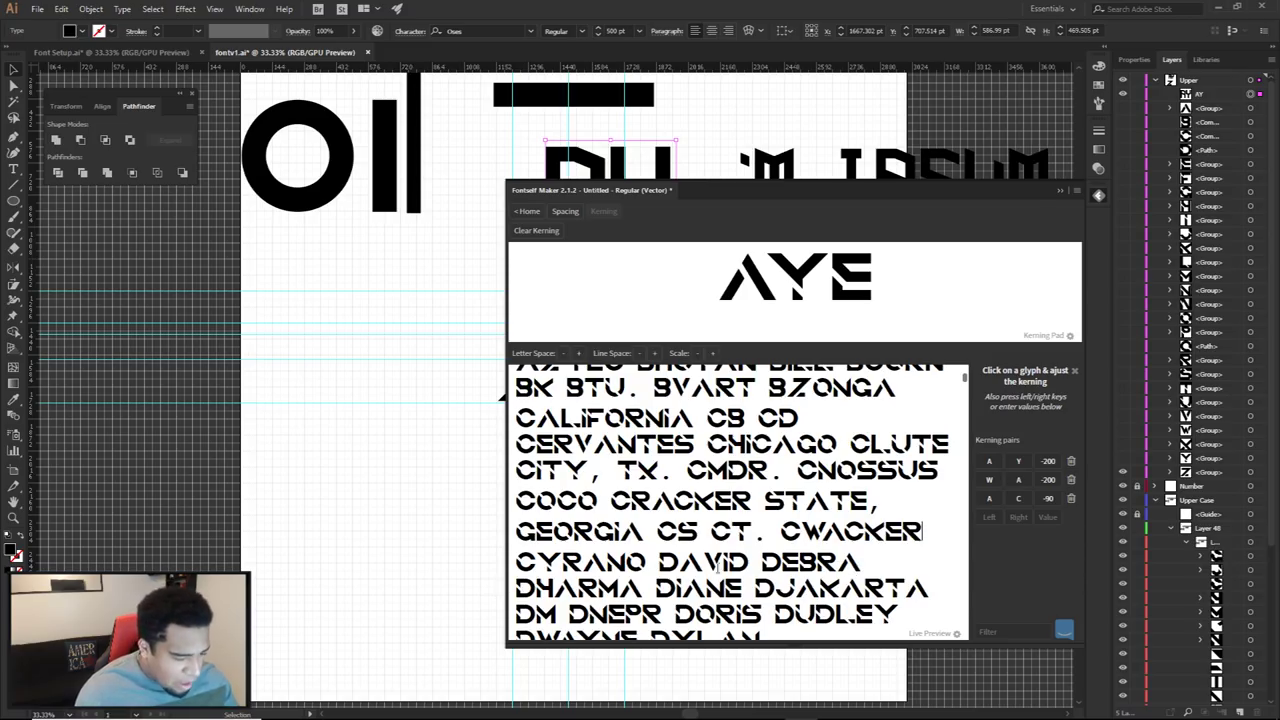
Add a kerning pair for A and V, as found in the sample word DAVID, and set its value to -150
left_click_drag(680, 562, 718, 560)
left_click(719, 560)
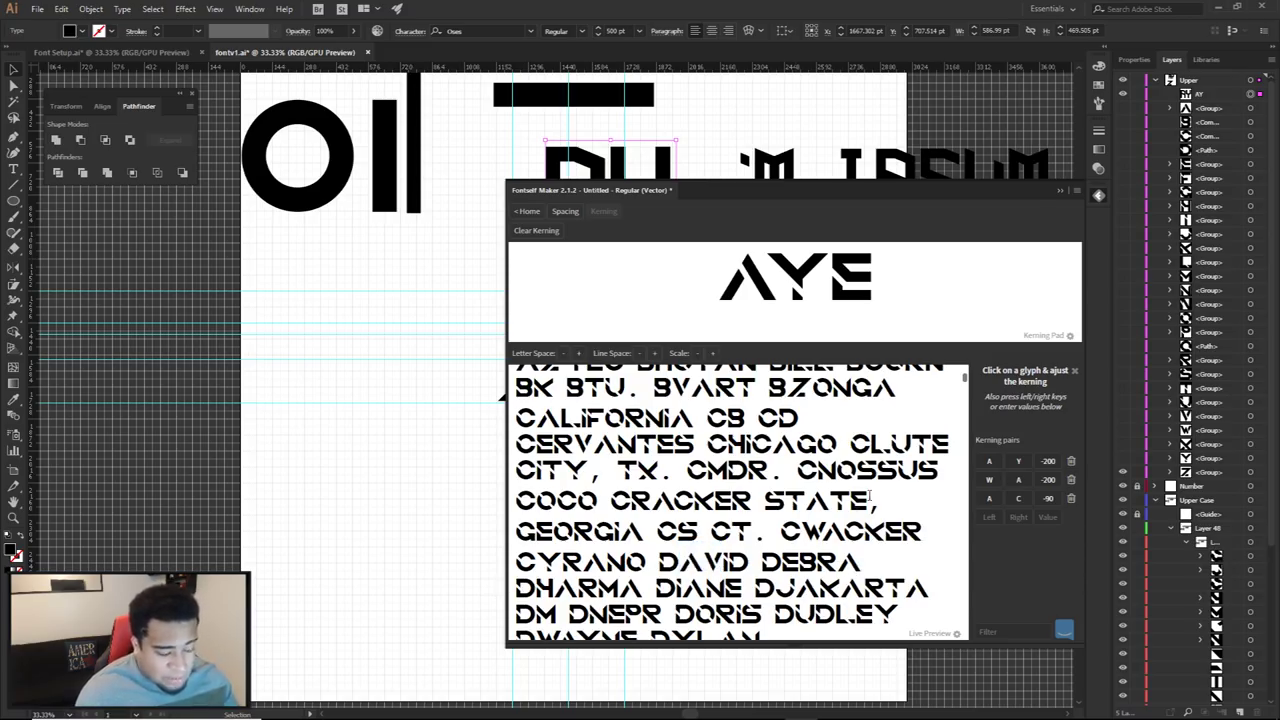
left_click(996, 516)
type("A")
key("Tab")
type("V")
left_click(1044, 516)
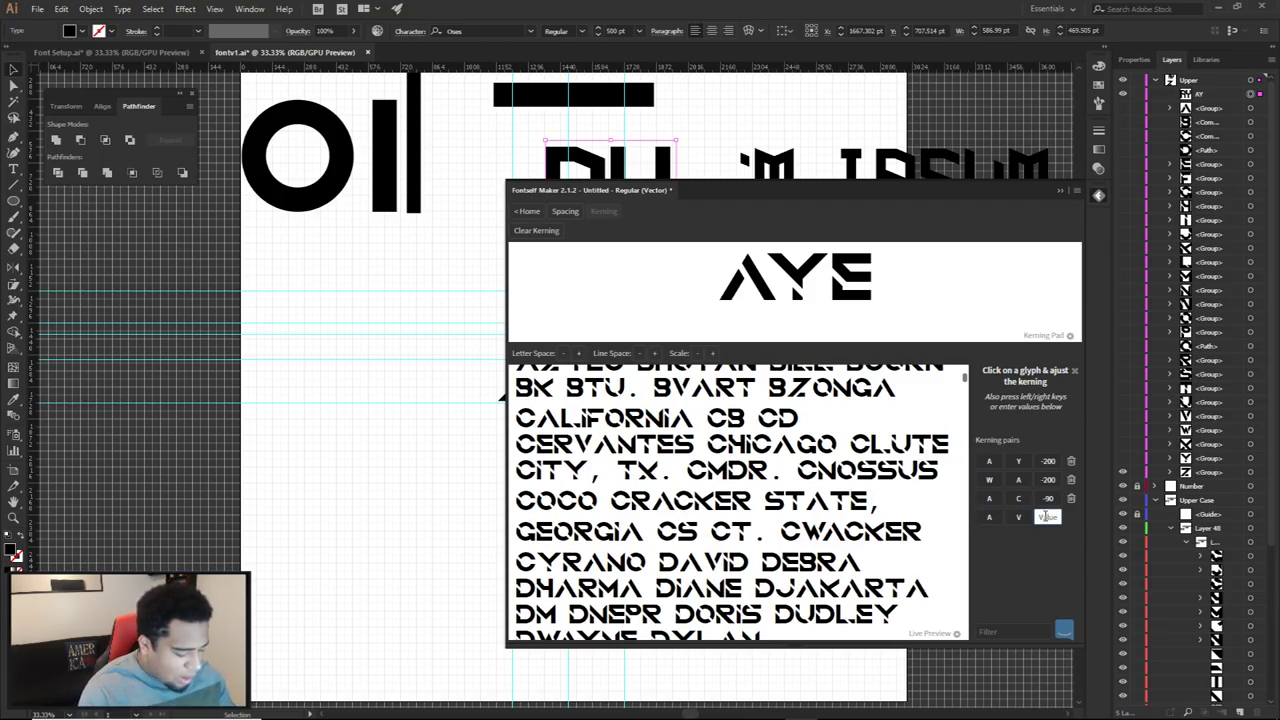
type("-20")
key("Return")
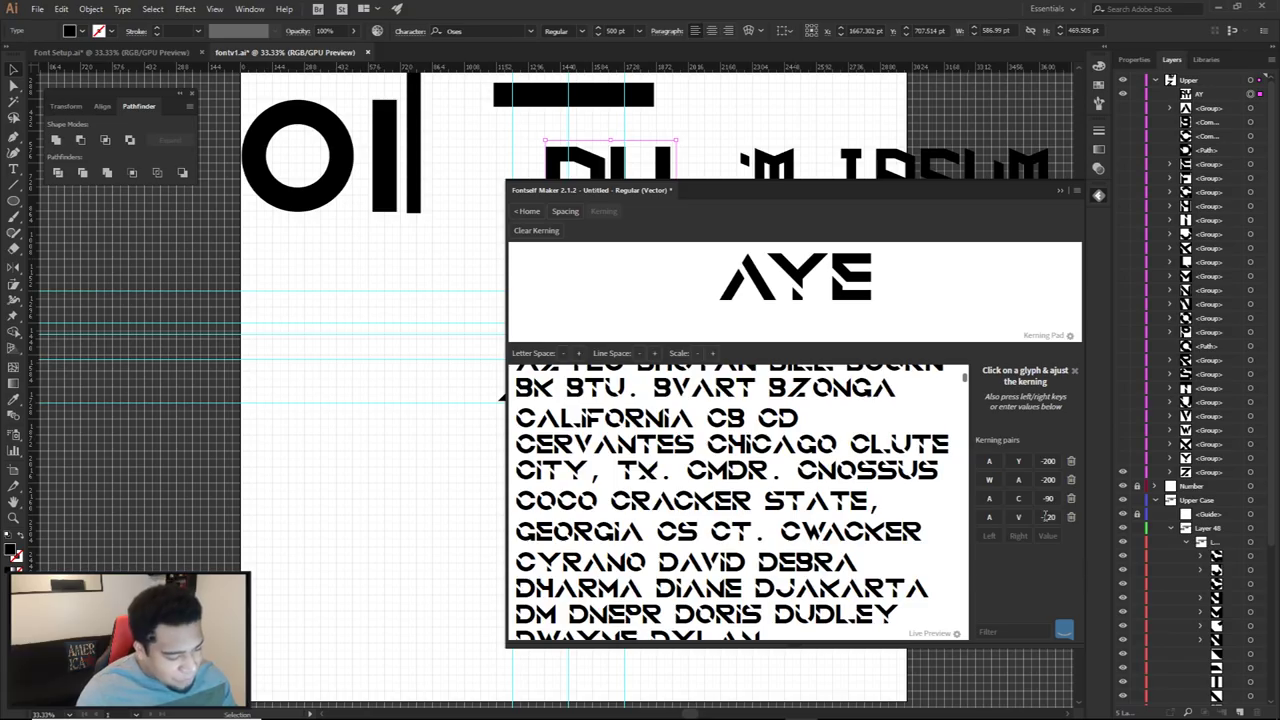
double_click(1047, 516)
type("-50")
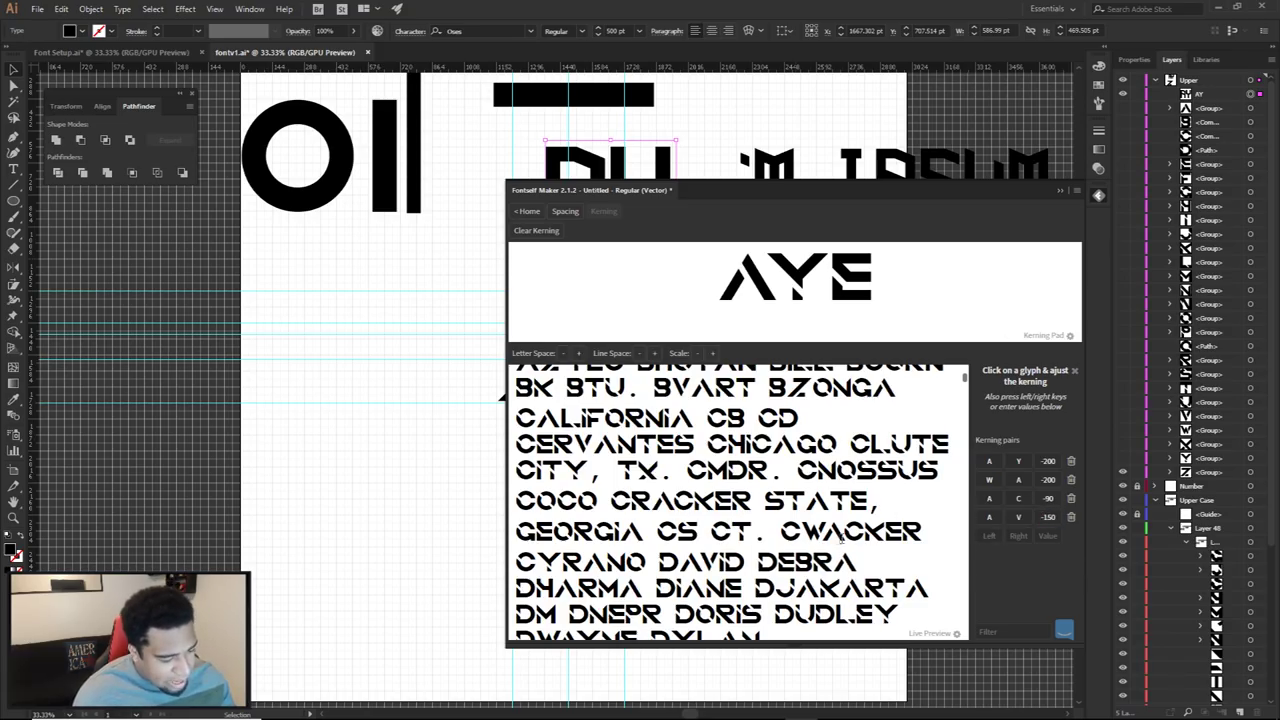
Add a kerning pair for D and A and set its value to -90
left_click(989, 535)
type("D")
left_click(1017, 536)
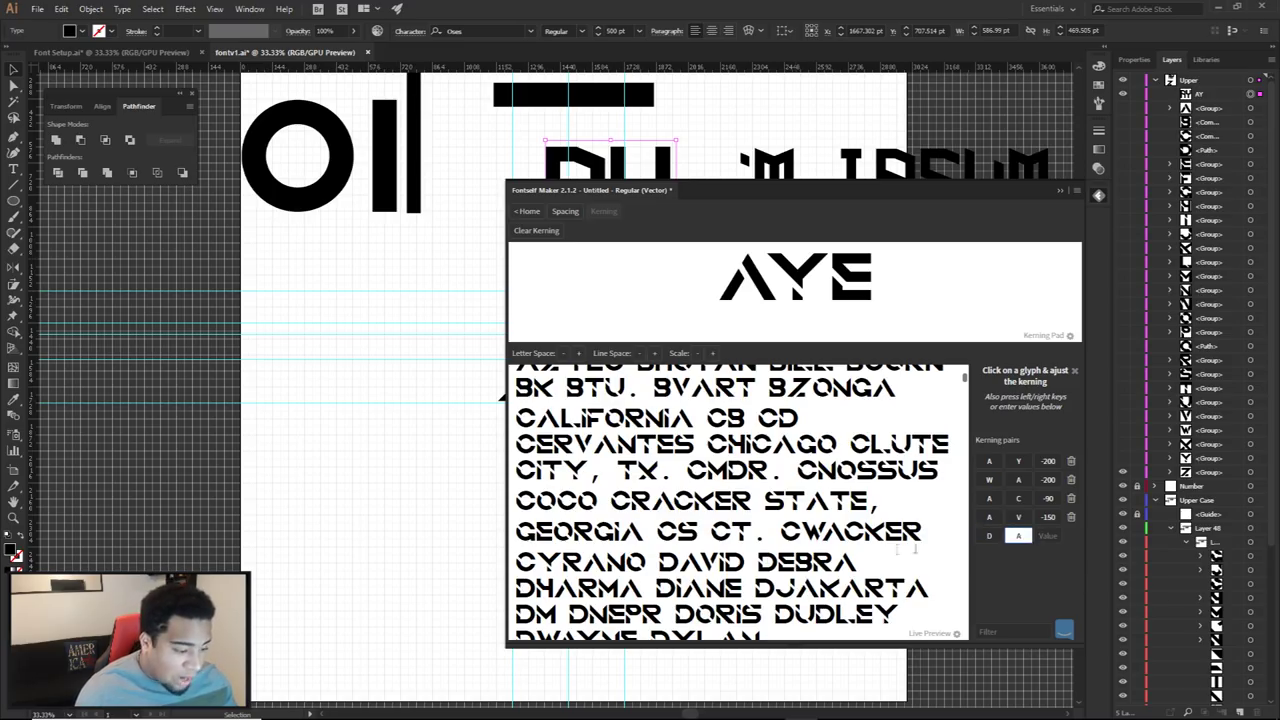
type("A")
left_click(1047, 536)
type("-120")
key("Return")
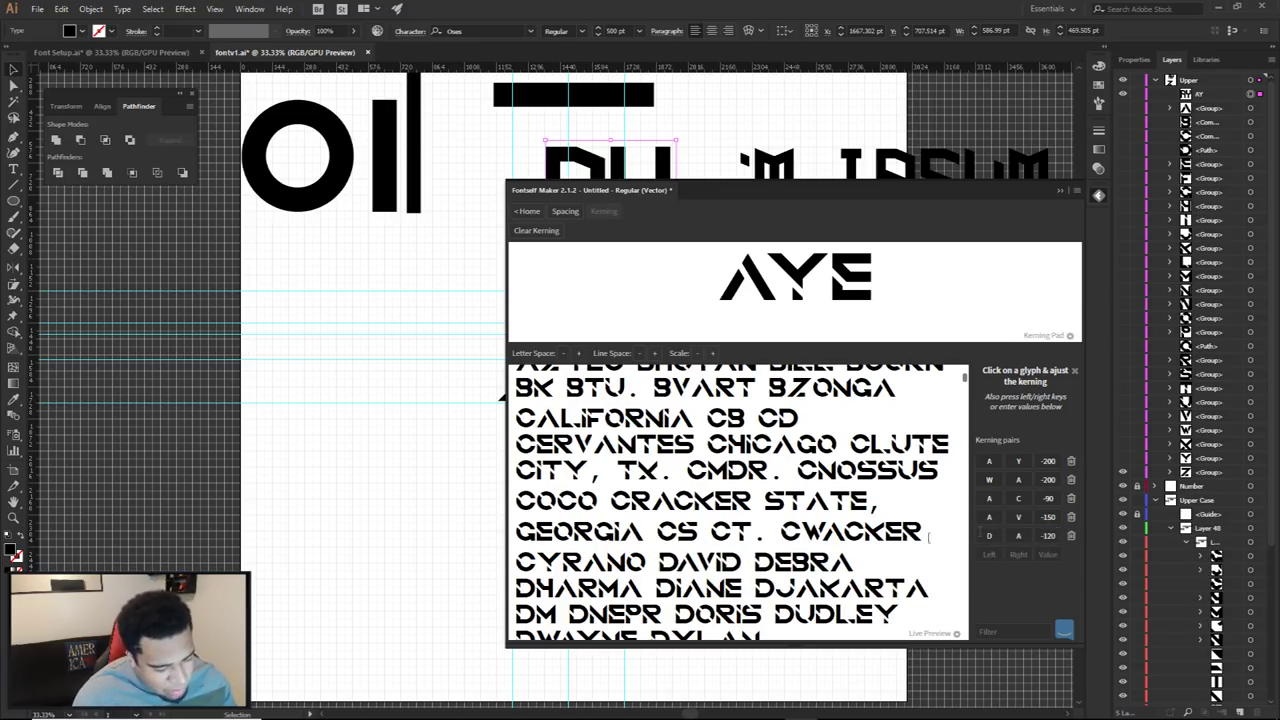
left_click(1052, 530)
type("-90")
key("Return")
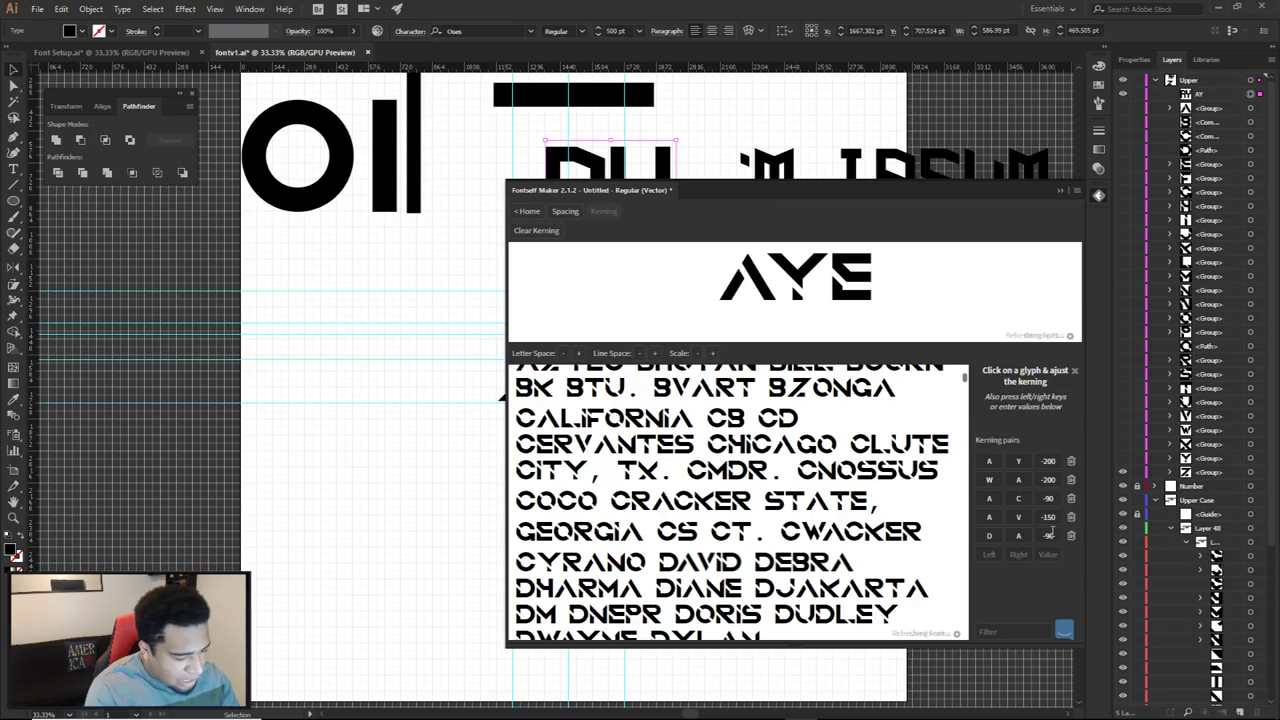
Tighten the A and V kerning pair to -170 and check it in the sample word DAVID
double_click(1048, 517)
type("-170")
key("Return")
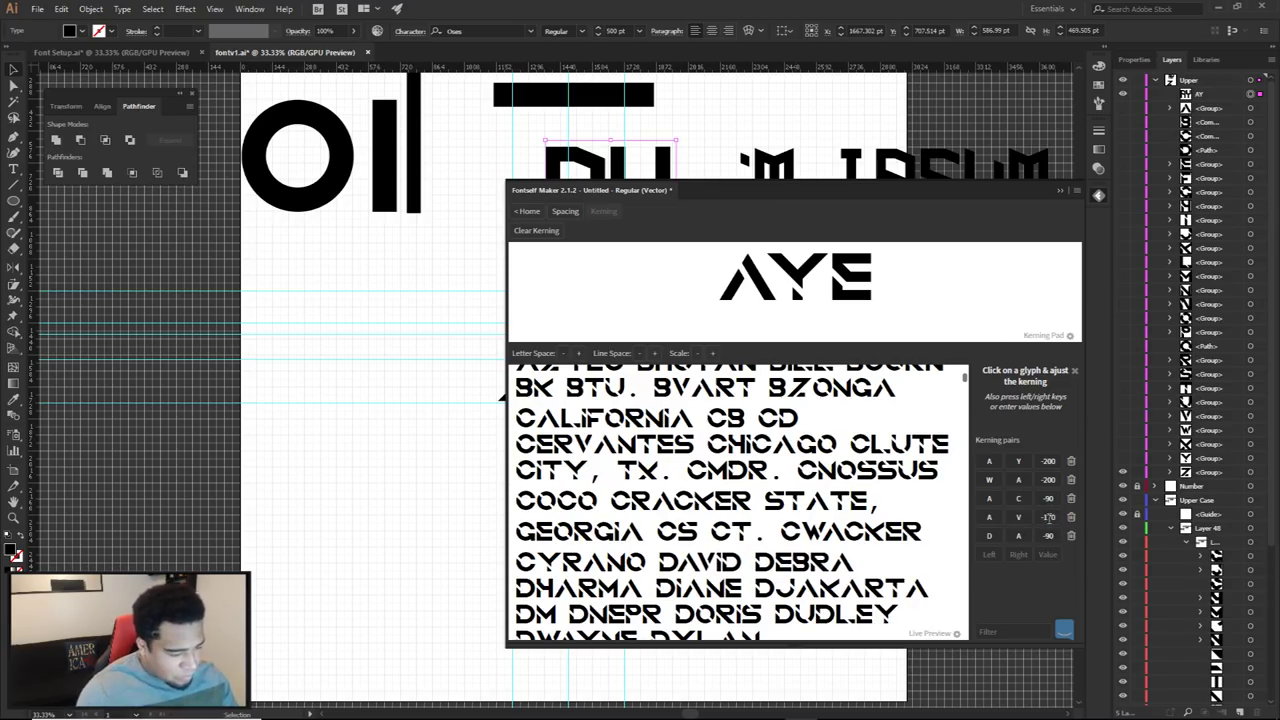
left_click_drag(658, 562, 746, 562)
left_click(794, 558)
Examine the sample words from E through N for further letter pairs that need kerning
scroll(794, 556, "down", 3)
scroll(794, 552, "down", 2)
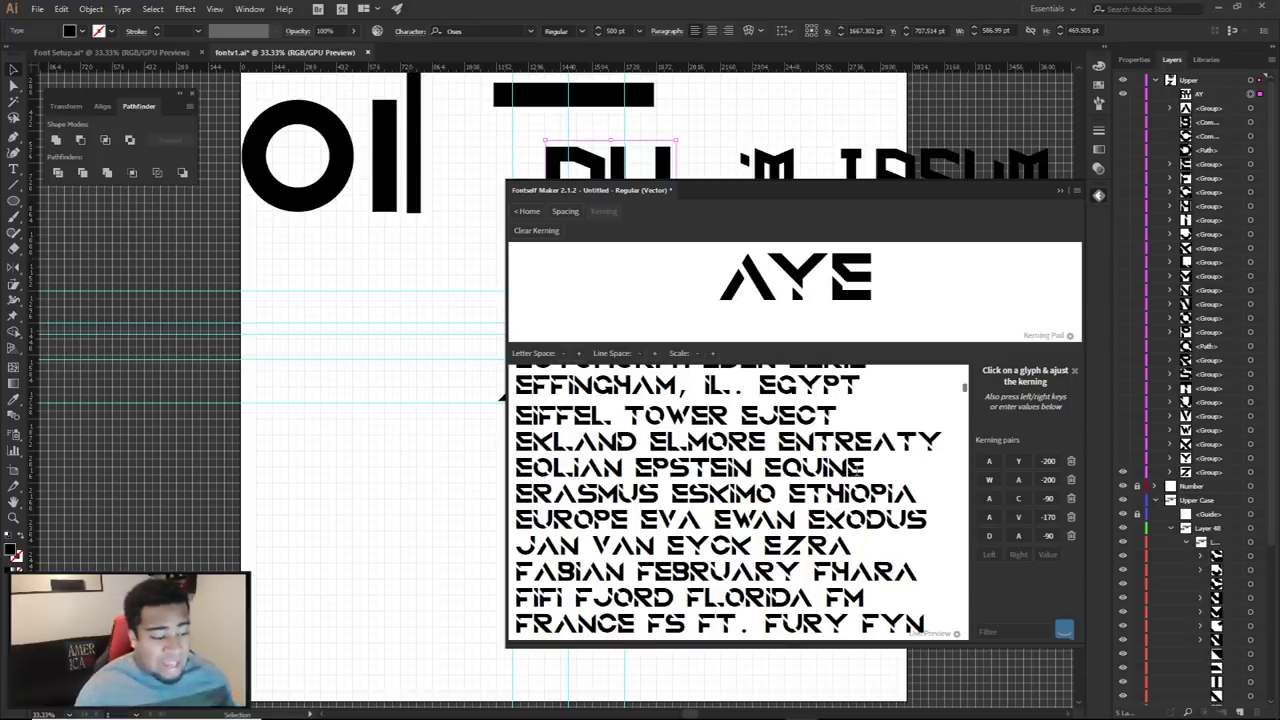
scroll(803, 479, "down", 3)
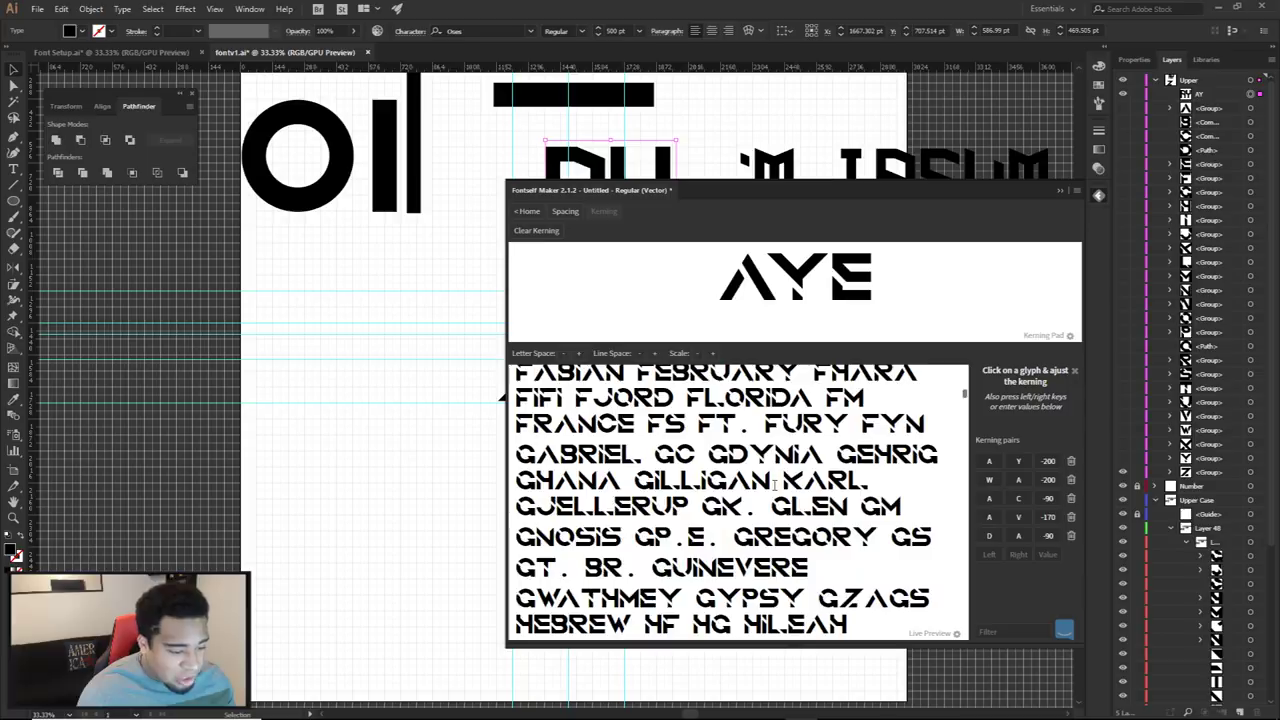
scroll(793, 488, "down", 2)
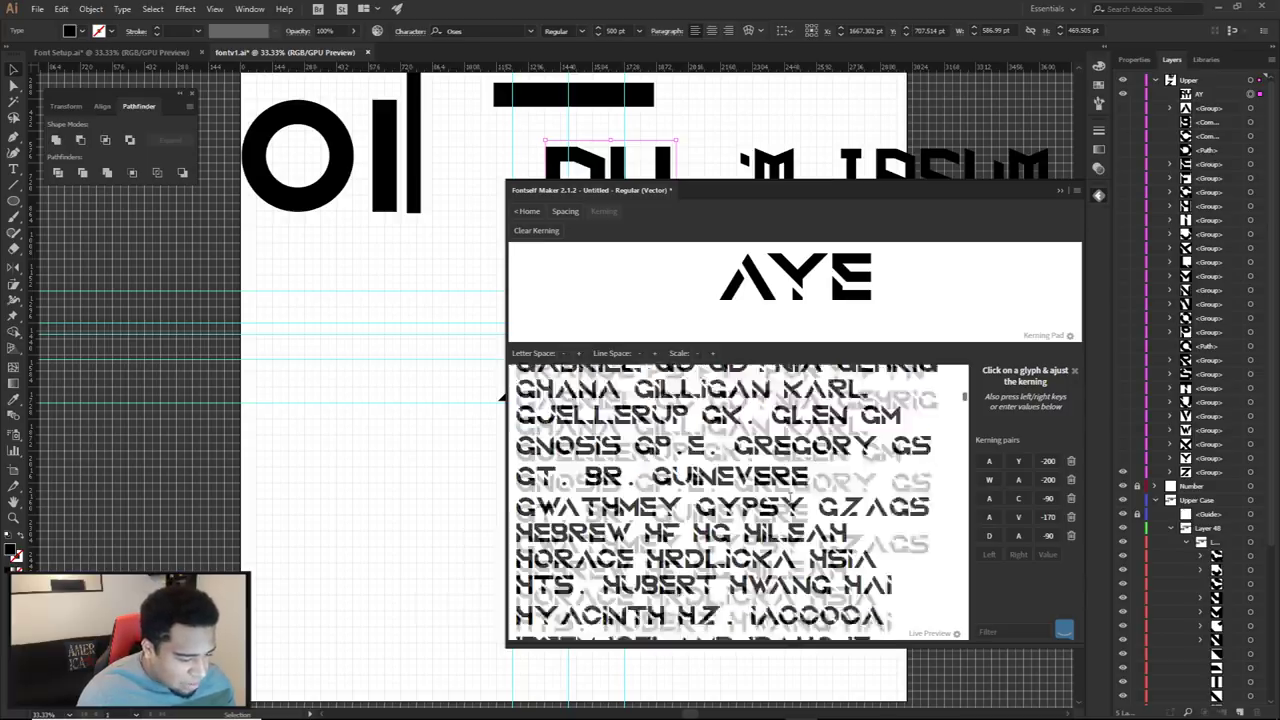
left_click_drag(735, 404, 853, 408)
left_click(760, 404)
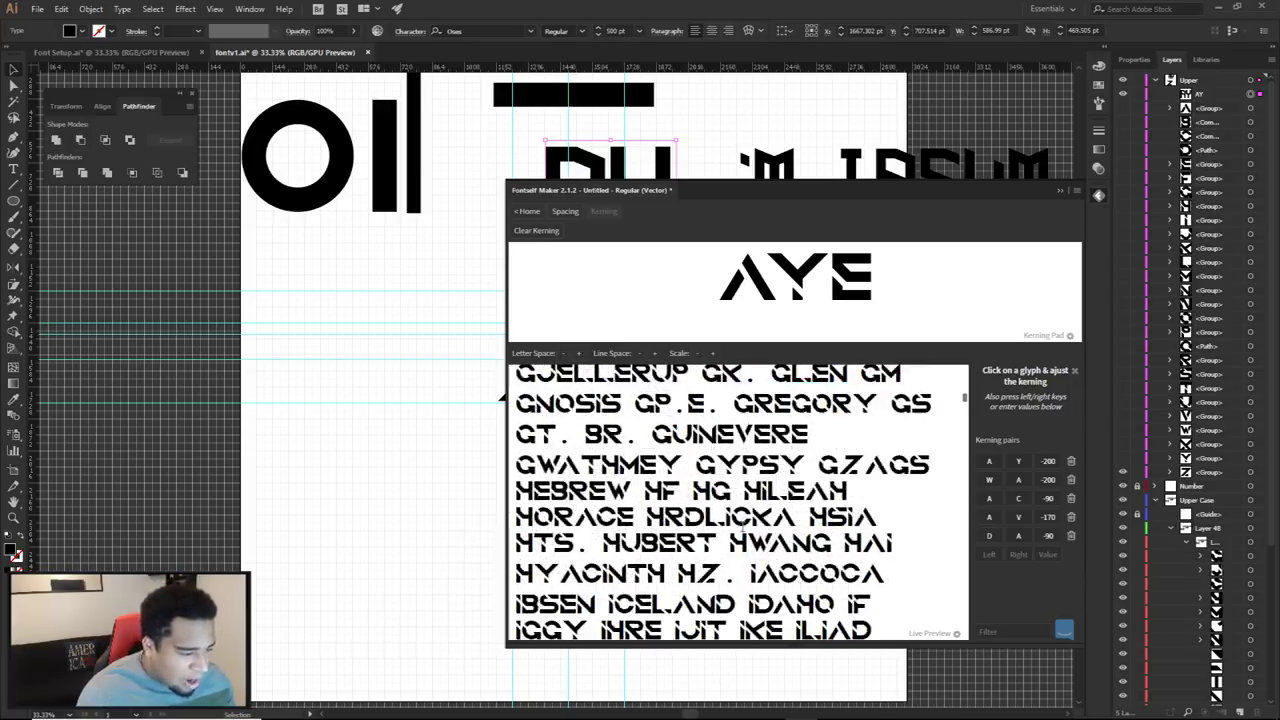
scroll(740, 470, "down", 2)
scroll(705, 510, "down", 3)
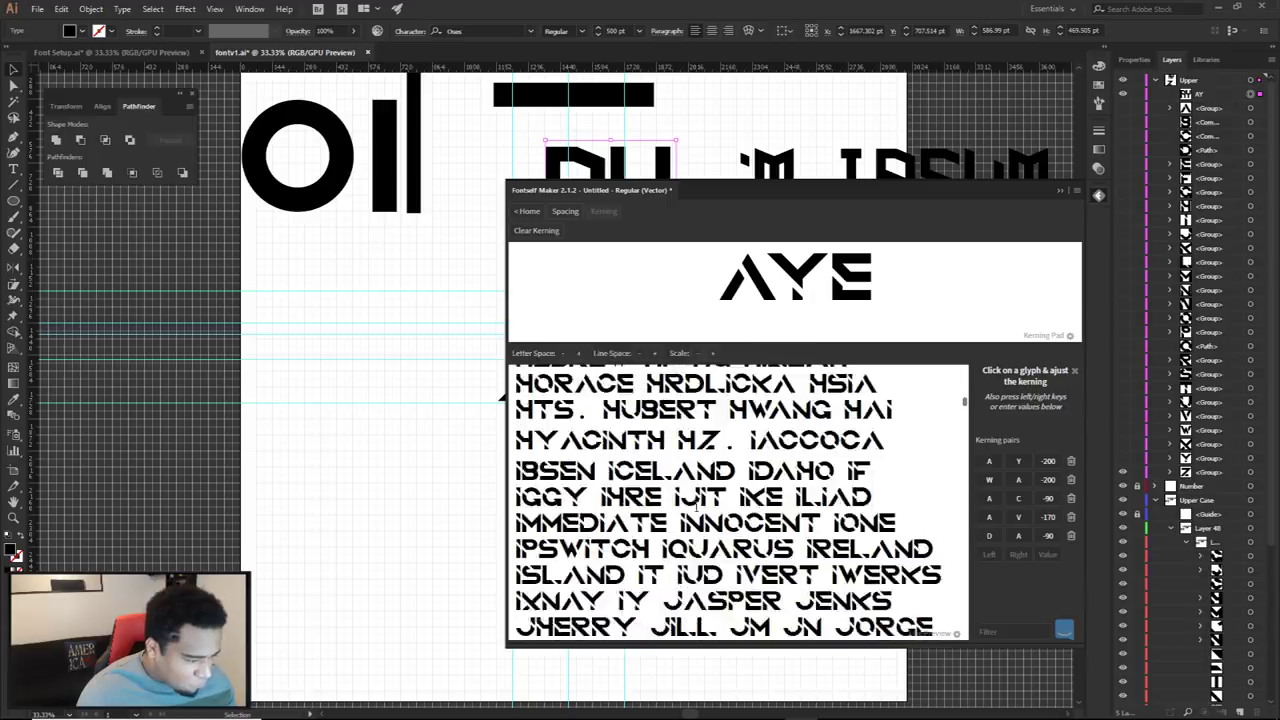
scroll(700, 505, "down", 5)
scroll(617, 493, "down", 5)
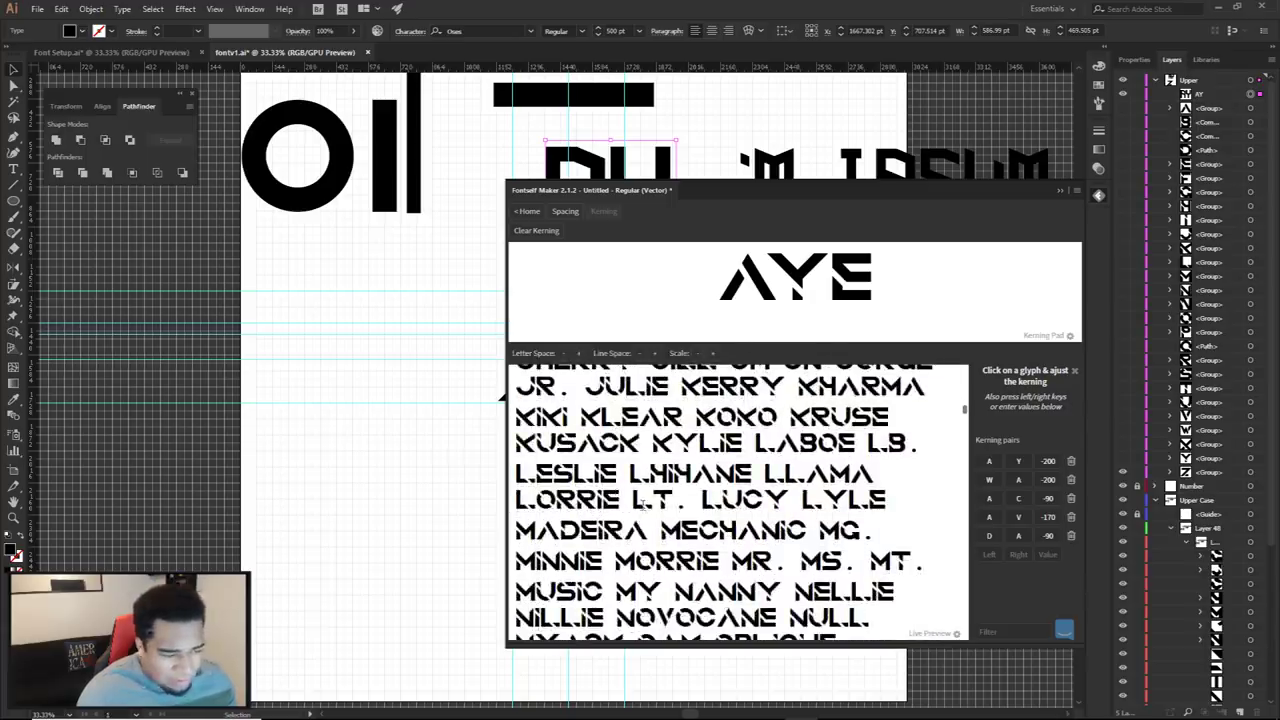
Add a kerning pair for L and T with a value of -90
left_click(988, 554)
type("L")
key("Tab")
type("I")
left_click(1048, 553)
left_click(1047, 554)
type("-")
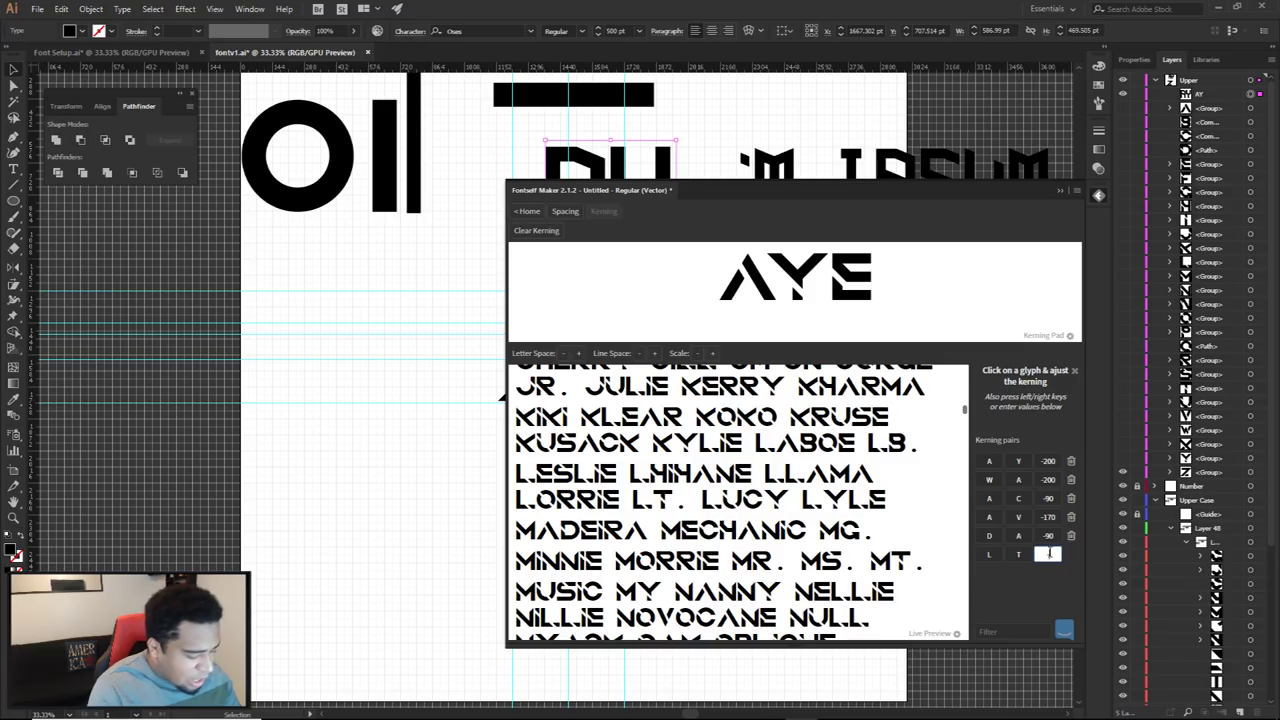
type("90")
key("Return")
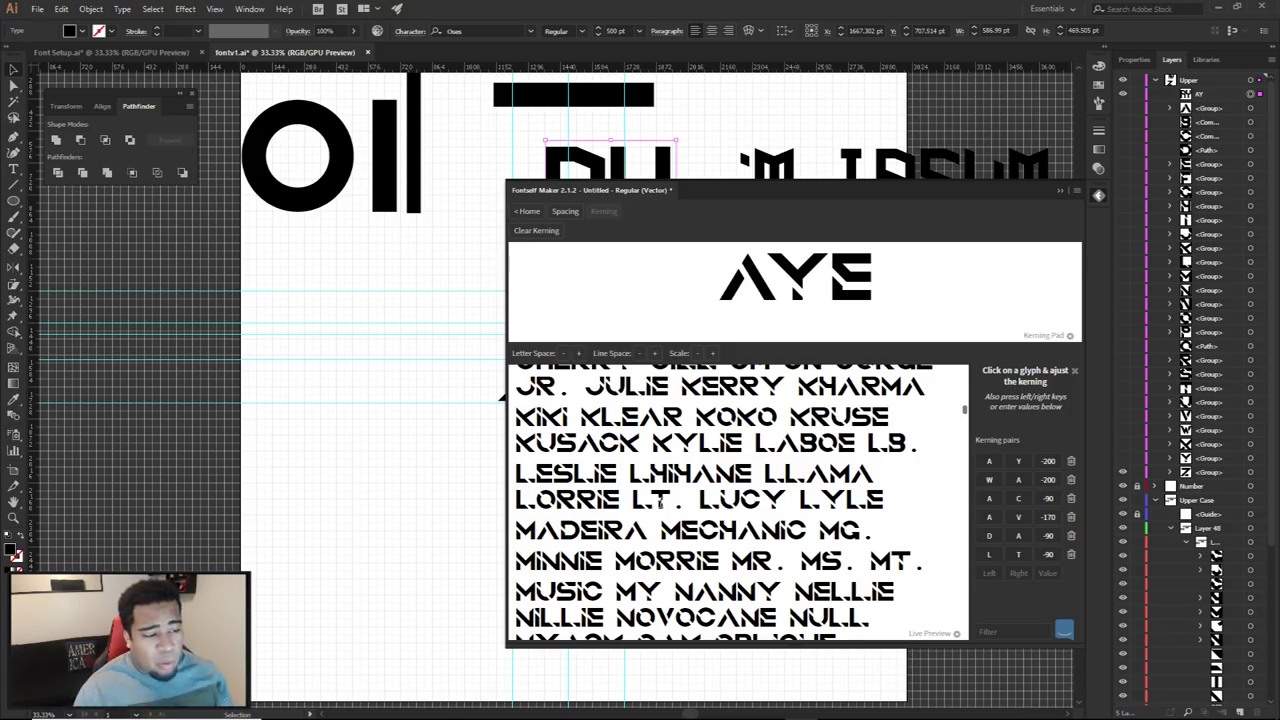
Preview the letter spacing with test words such as FONT, THUMVNAIL and JACK in the Kerning Pad
double_click(870, 290)
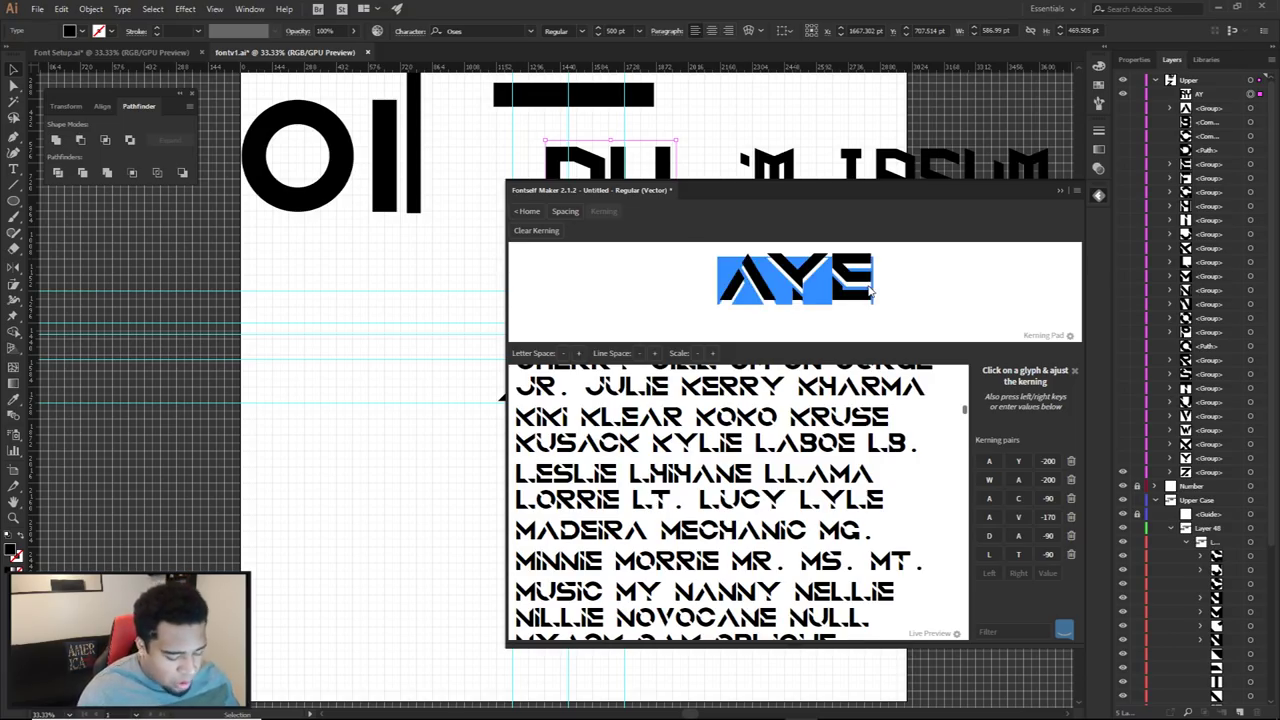
type("FONT")
double_click(869, 290)
type("THUMVNAIL")
double_click(869, 290)
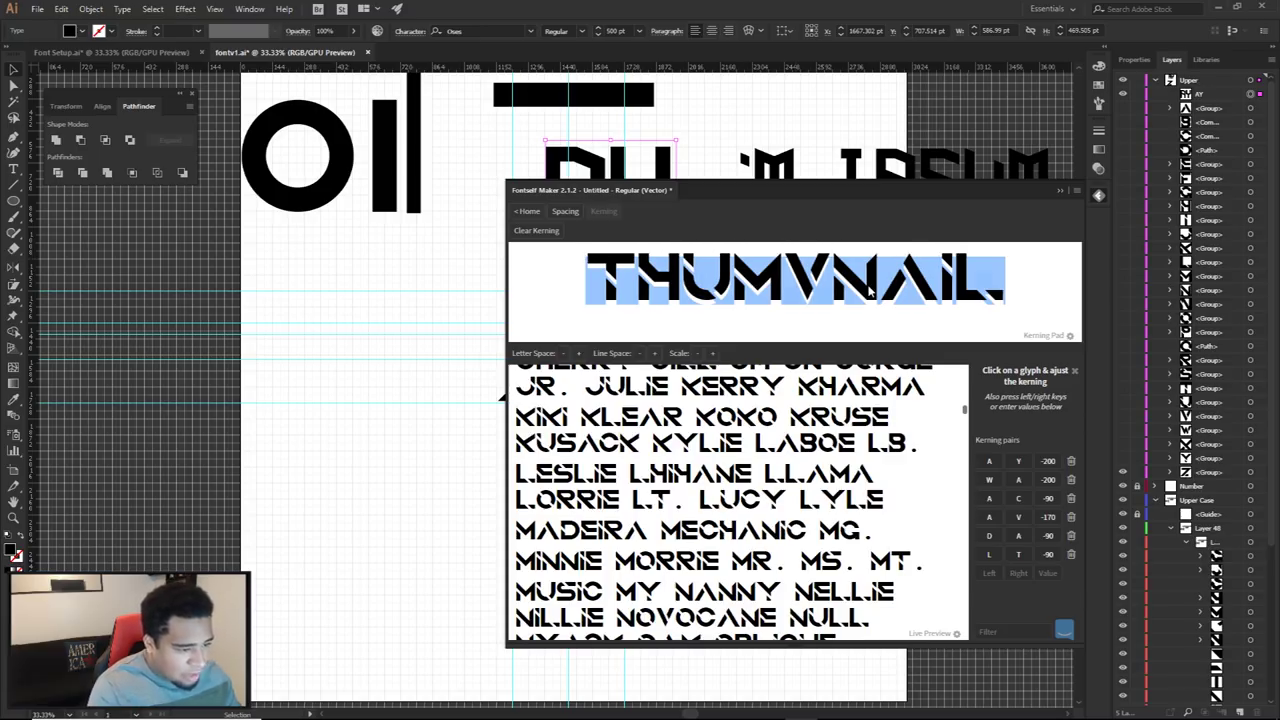
type("SESSION")
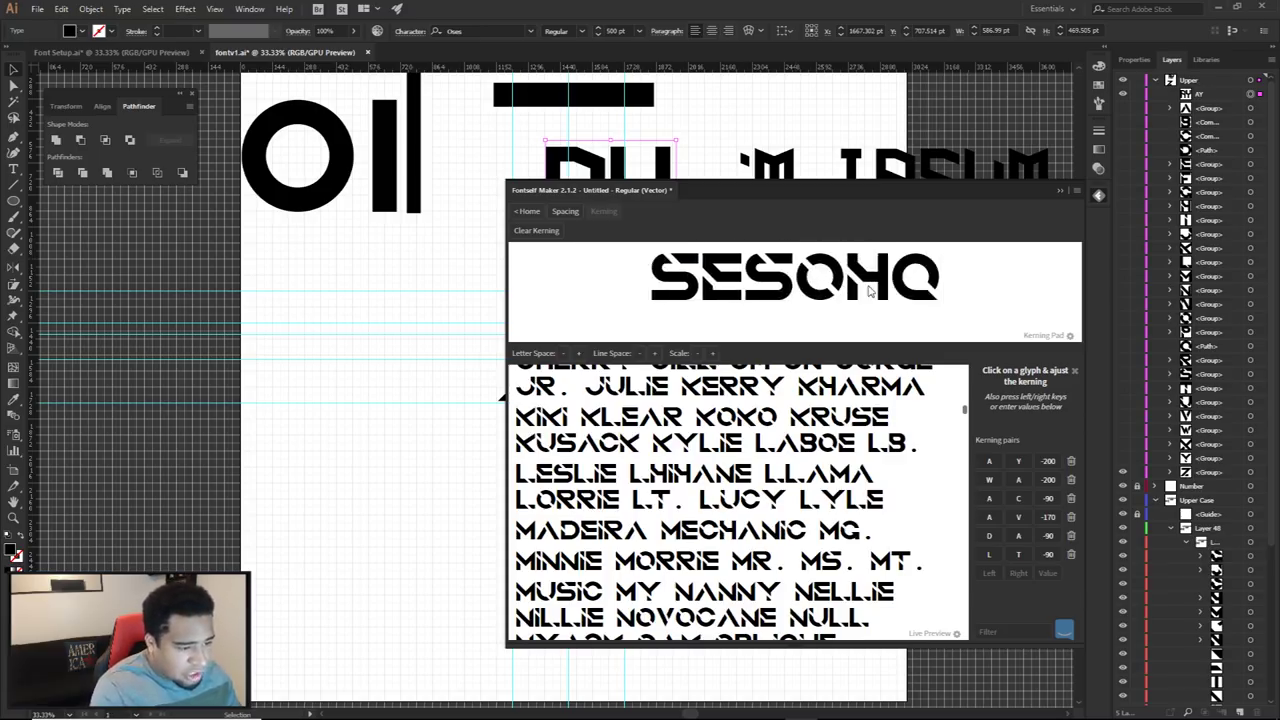
double_click(869, 290)
type("JACK")
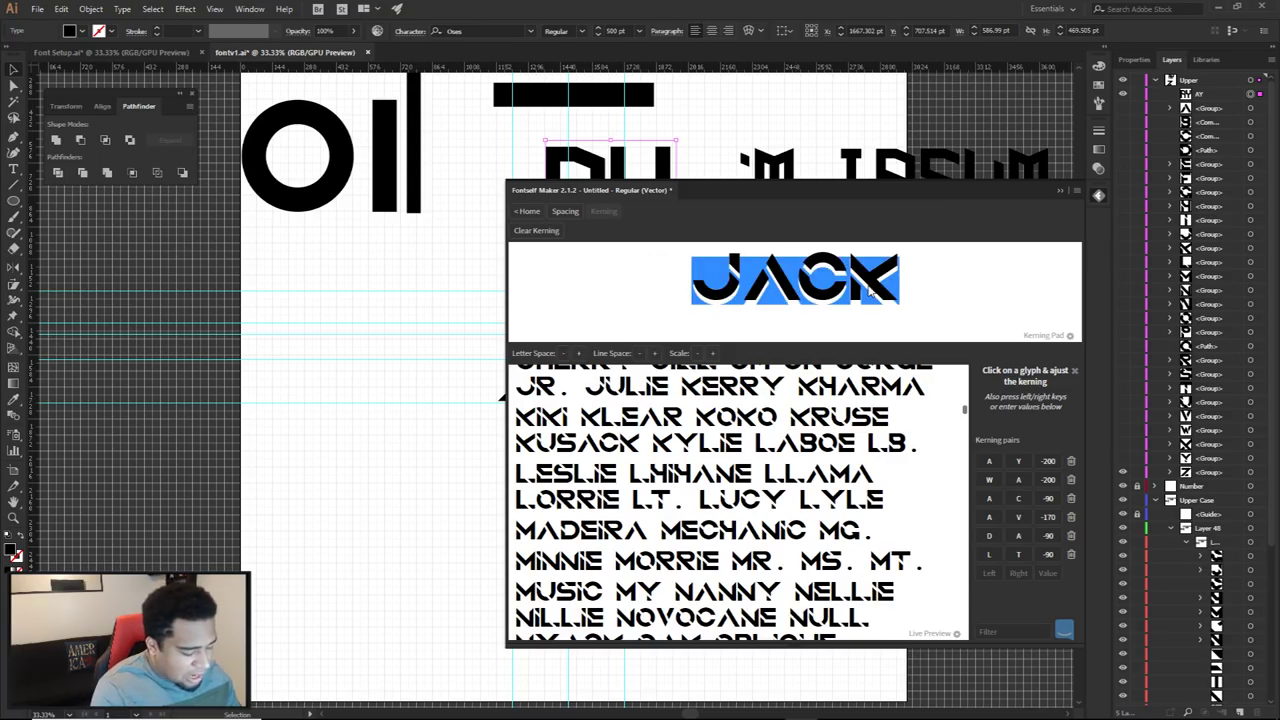
Preview the words WRONG, TRUMP and HERE in the Kerning Pad and inspect the sample words from O through R
type("WRONG")
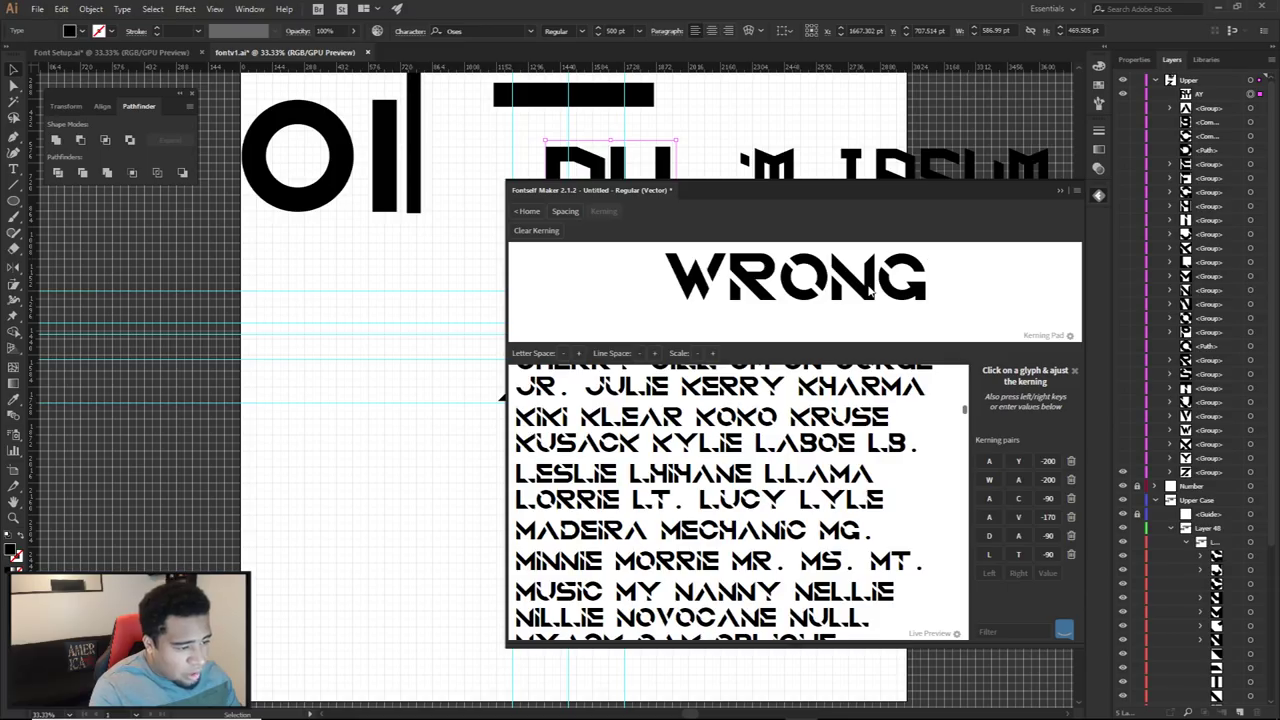
double_click(869, 289)
type("TRUMP")
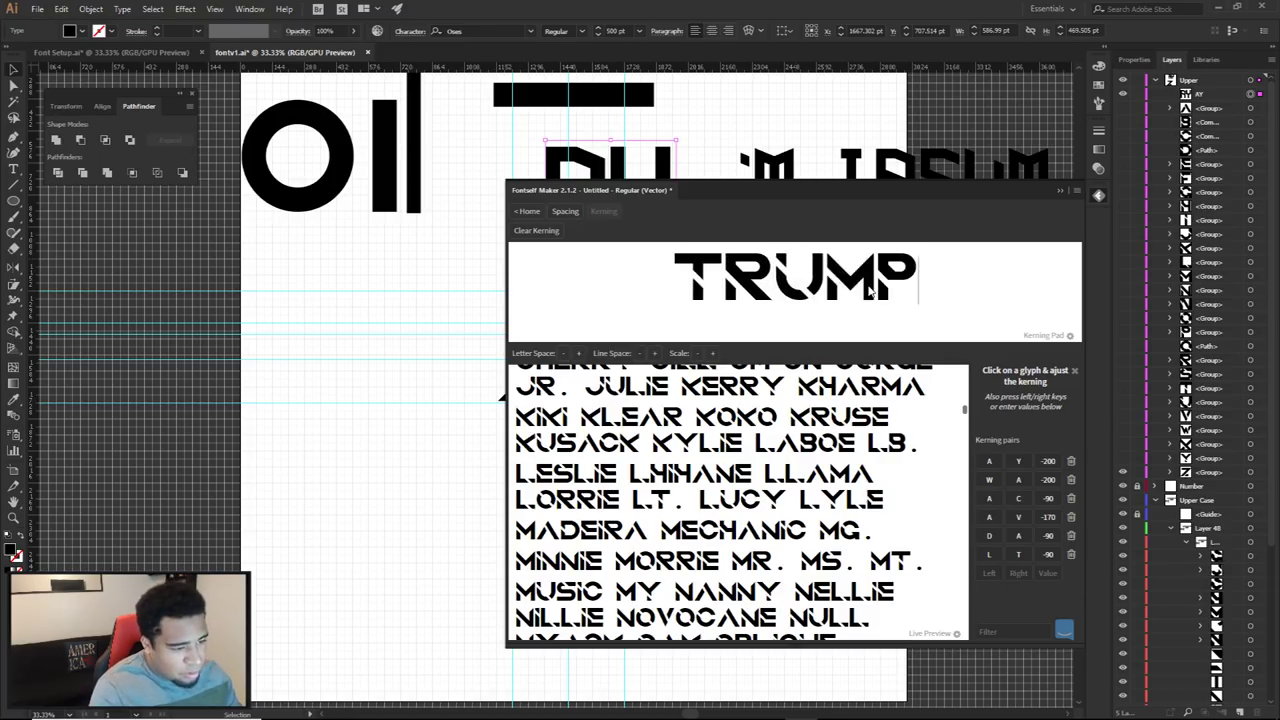
double_click(869, 289)
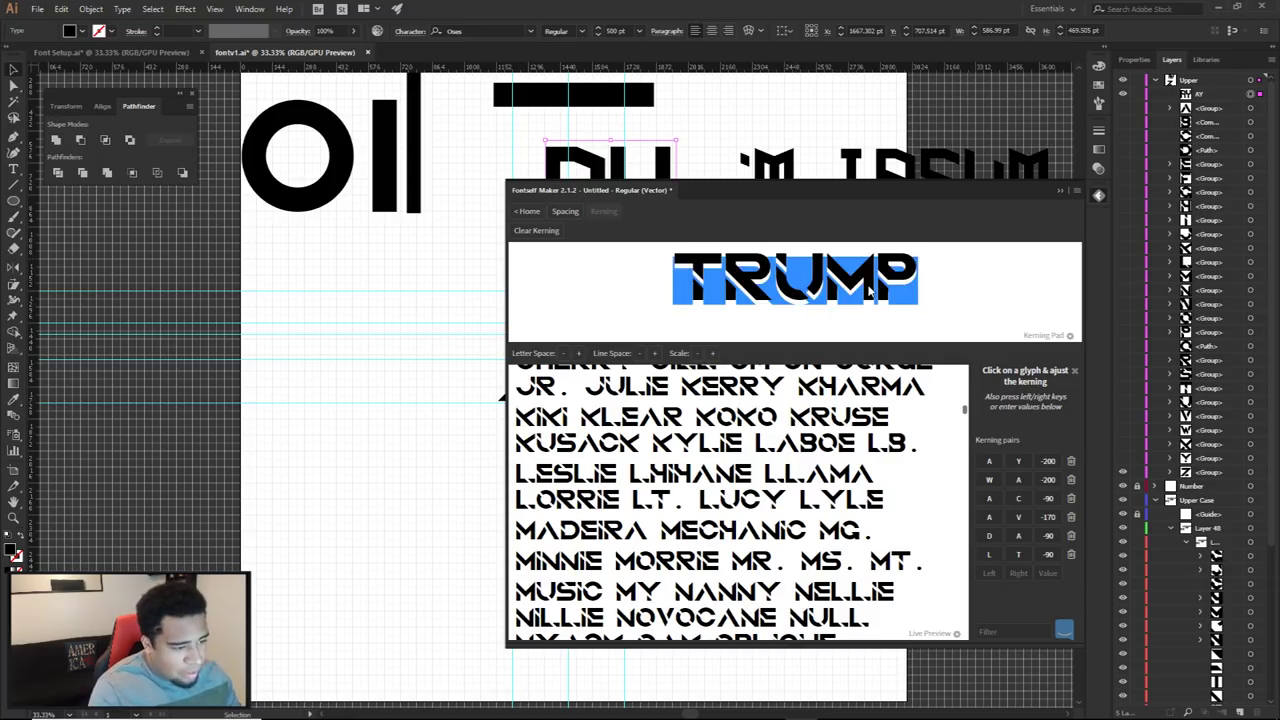
type("HERE")
double_click(869, 289)
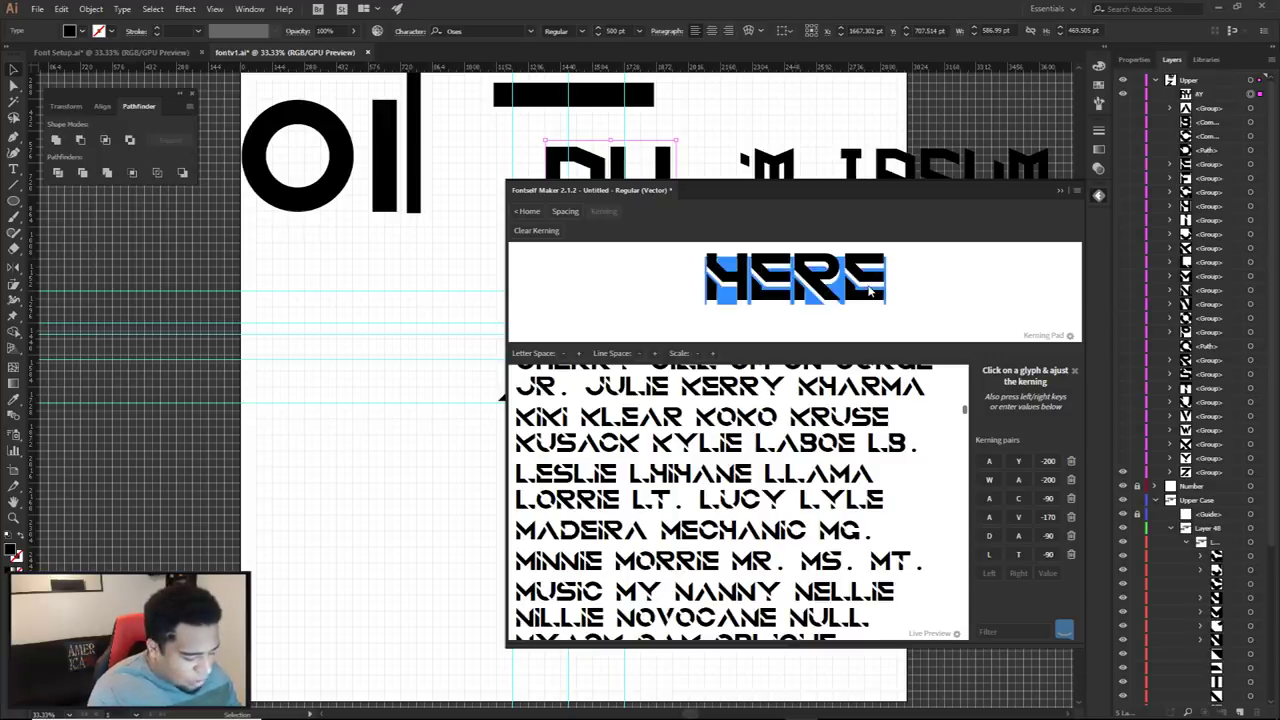
scroll(842, 395, "down", 10)
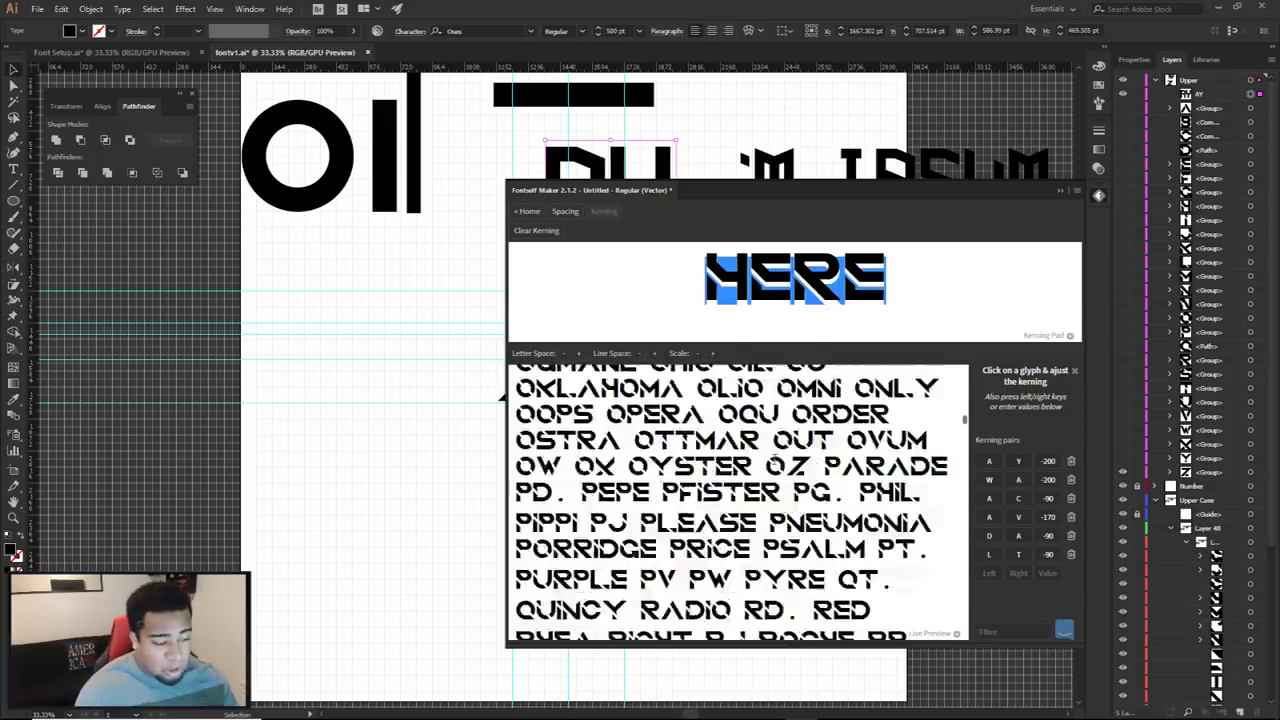
Examine the letter-pair samples in the preview, especially AUNN, for pairs that need kerning
scroll(779, 455, "down", 10)
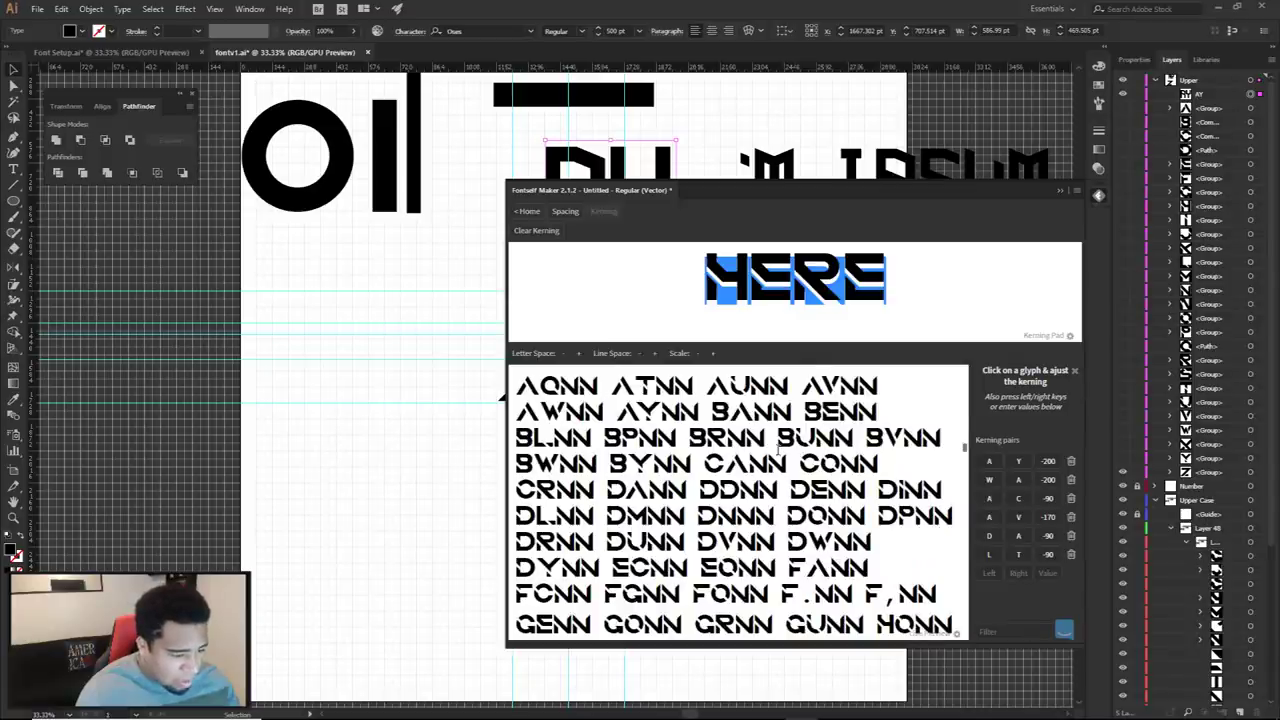
scroll(777, 452, "down", 5)
scroll(745, 453, "up", 5)
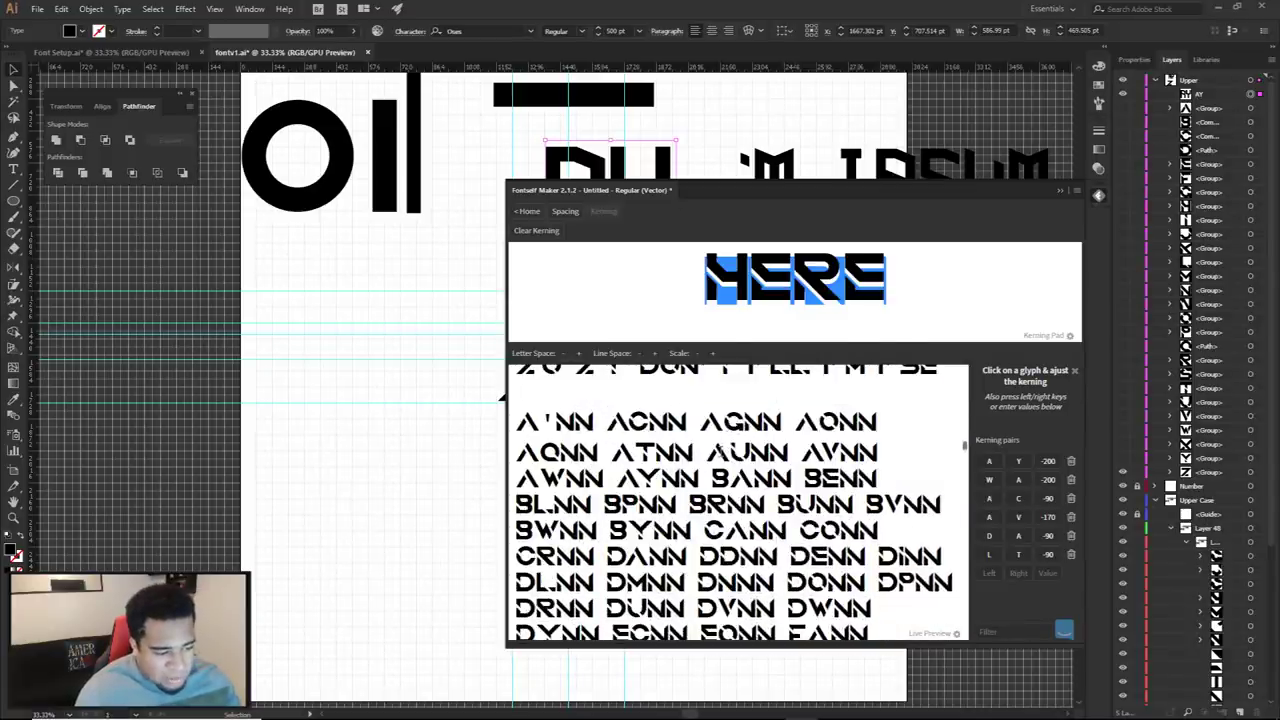
left_click(742, 452)
left_click(698, 488)
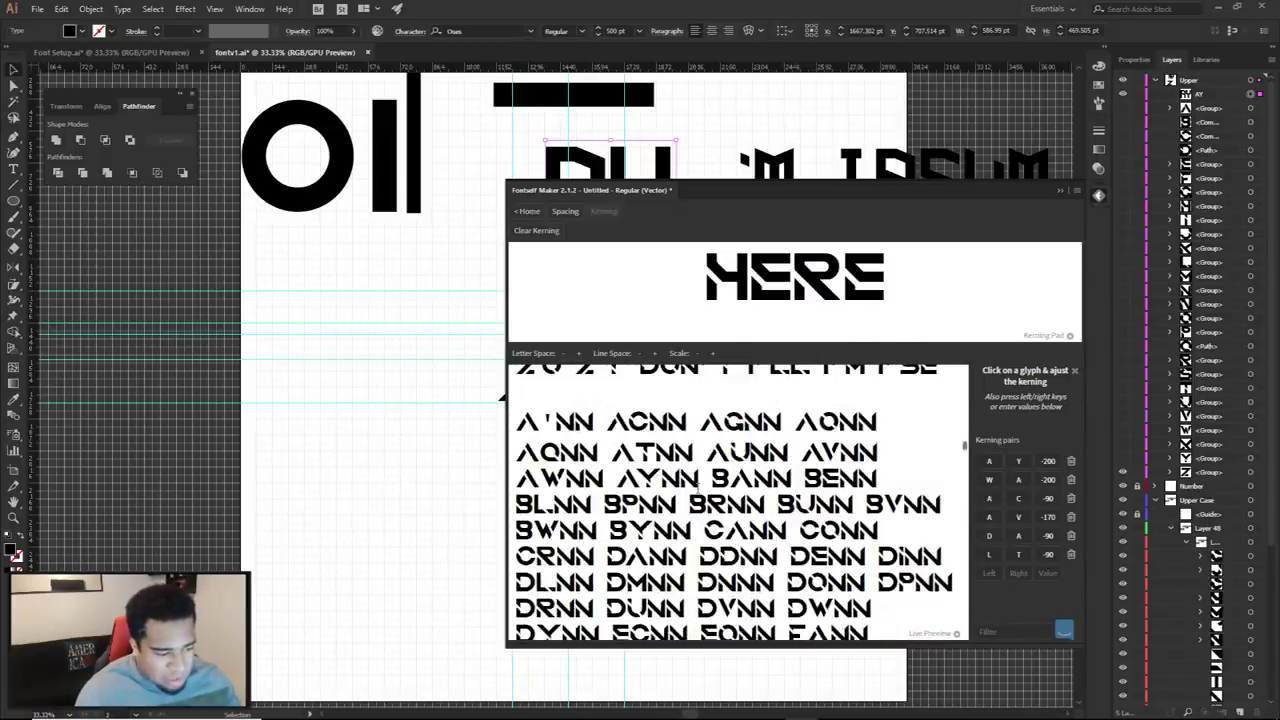
left_click_drag(730, 453, 770, 457)
left_click(788, 458)
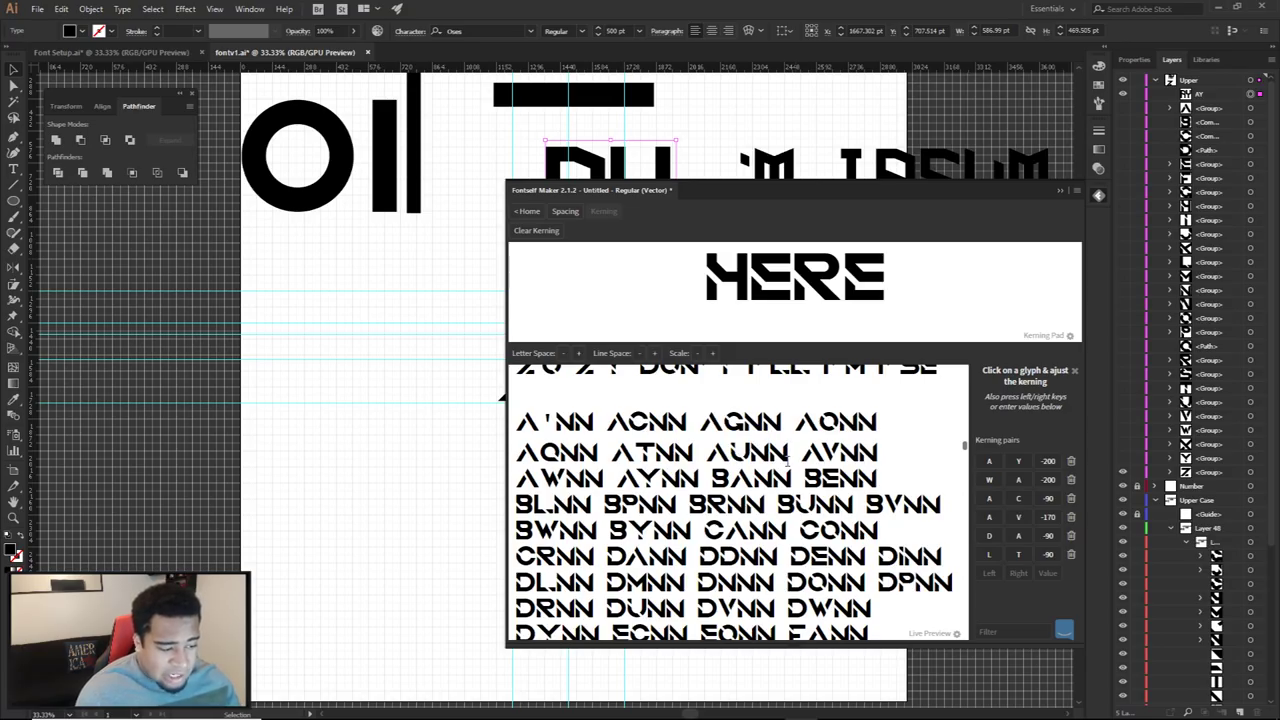
Add a kerning pair for U and N with a value of 40
left_click(993, 573)
type("U")
left_click(1018, 573)
type("N")
left_click(1047, 573)
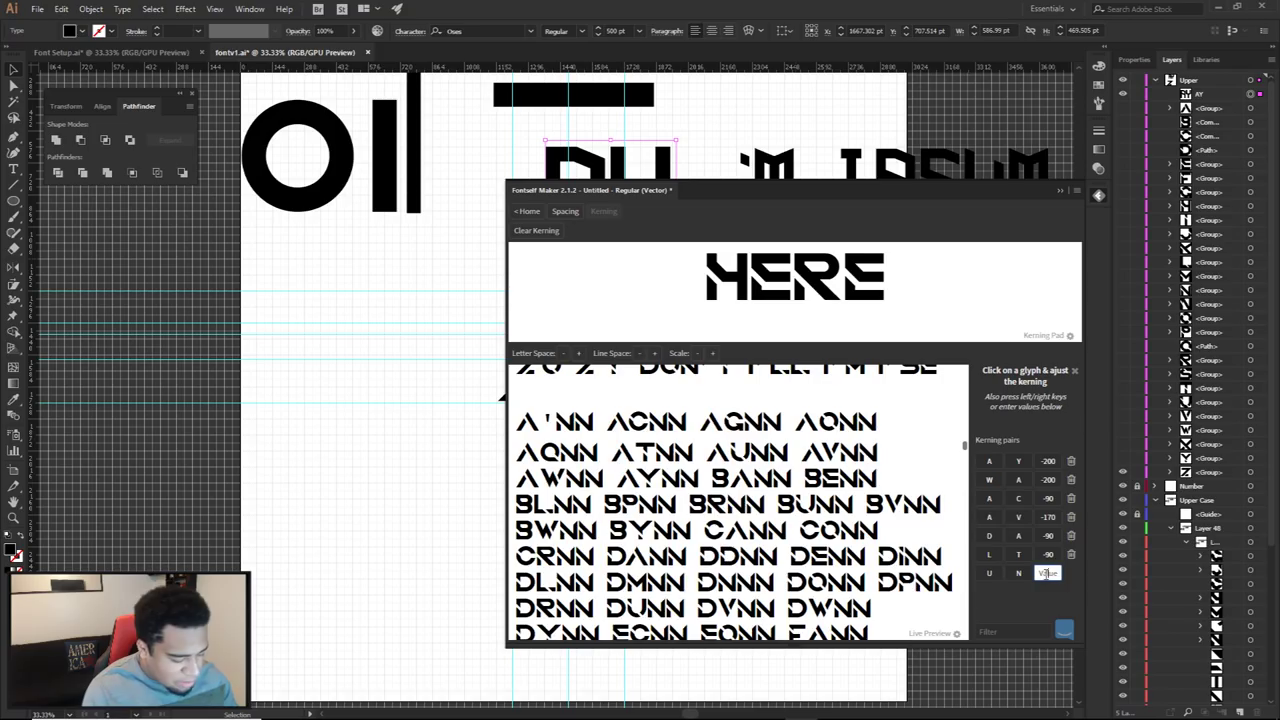
type("-20")
key("Return")
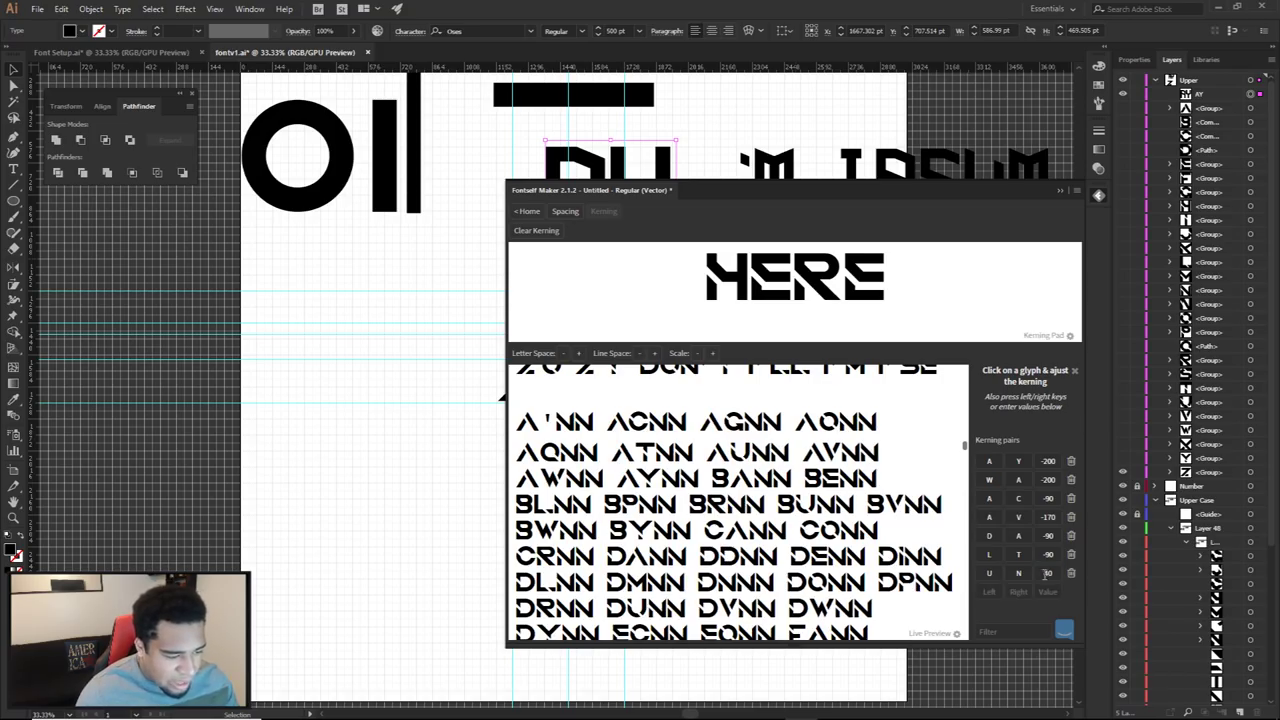
Add a kerning pair for N and N with a value of 40
left_click(988, 591)
type("N")
left_click(1018, 591)
type("N")
left_click(1043, 592)
type("40")
key("Return")
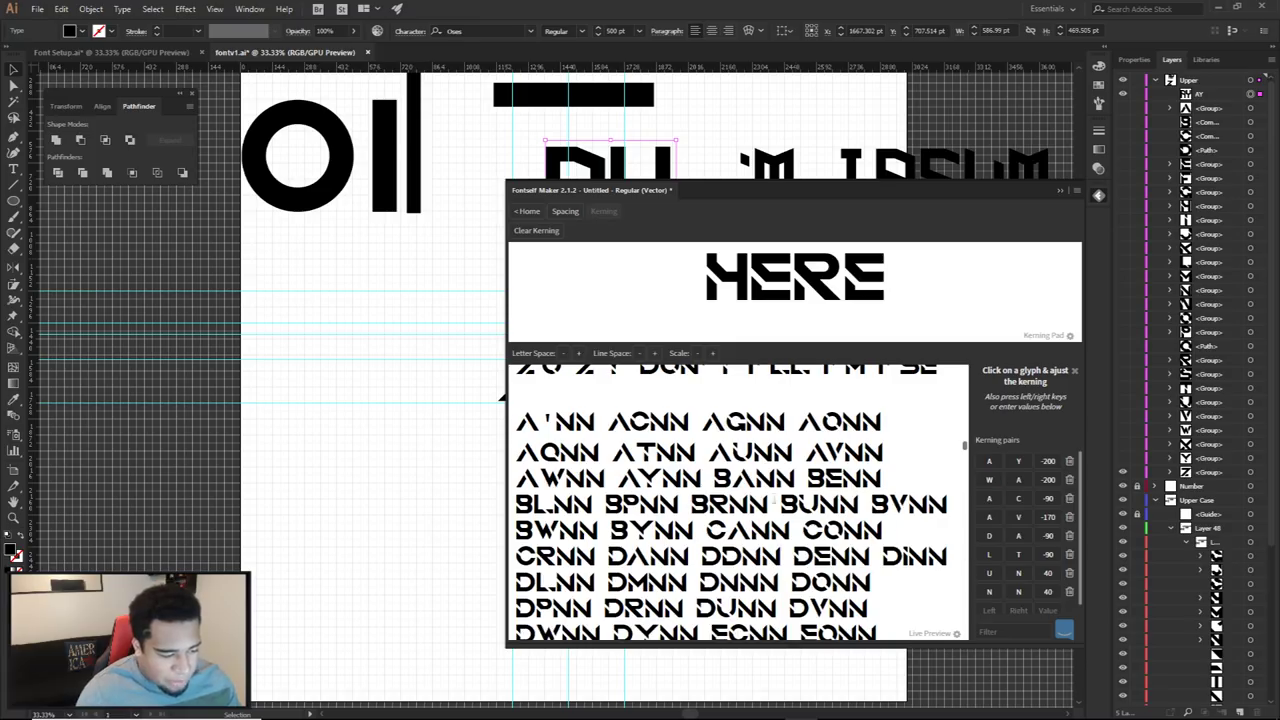
Add a kerning pair for A and U with a value of -90
left_click(989, 608)
type("A")
key("Tab")
type("U")
left_click(1047, 608)
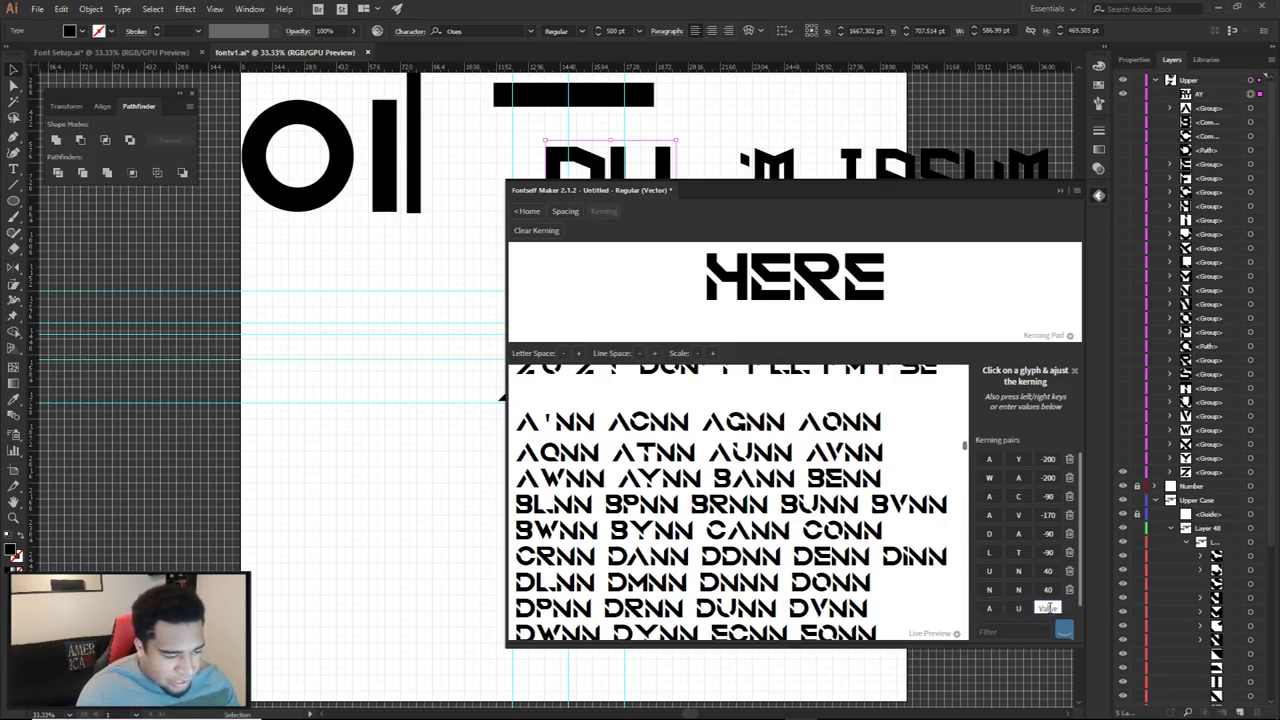
type("-5")
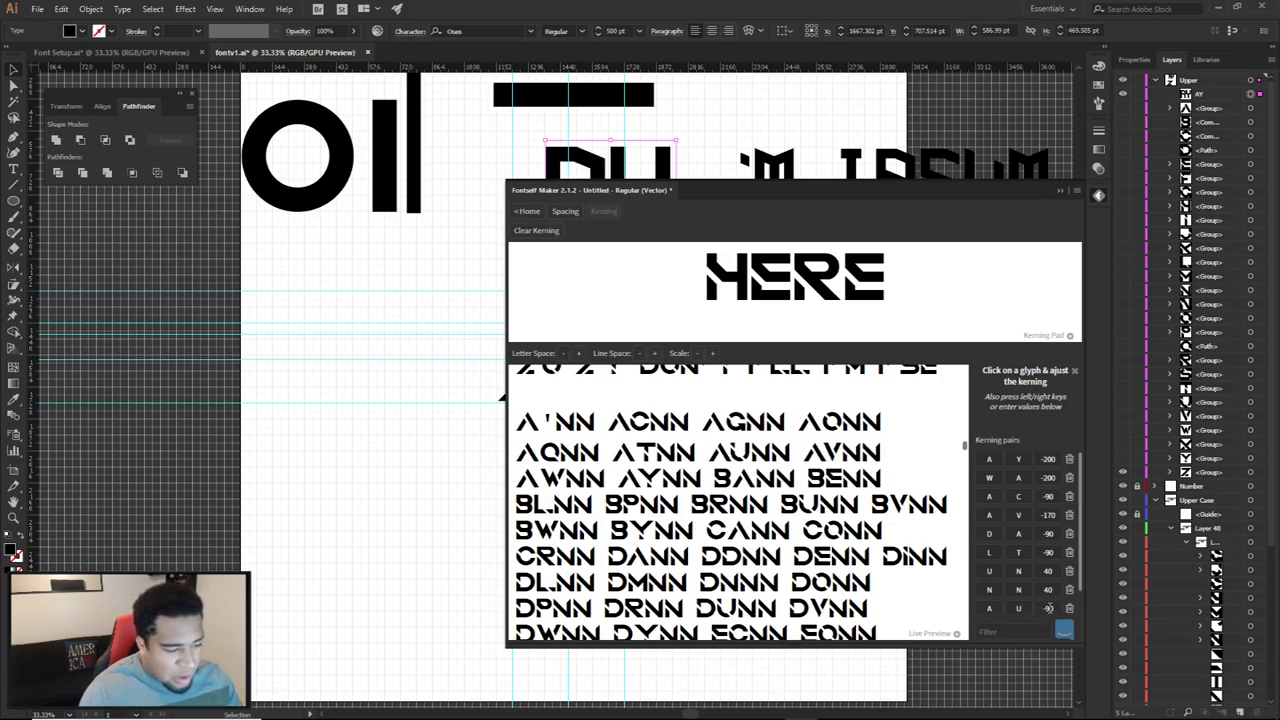
type("0")
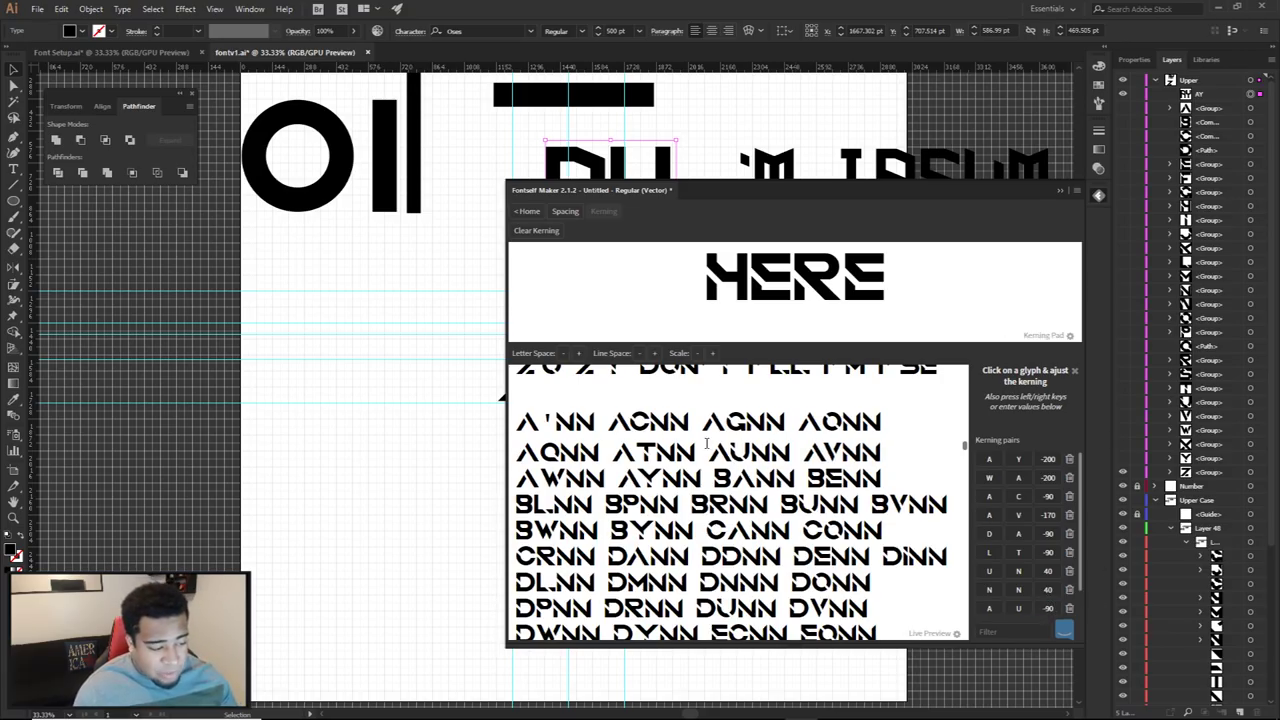
Add a kerning pair for A and T with a value of -120
scroll(1017, 577, "down", 1)
left_click(987, 601)
type("A")
key("Tab")
type("T")
left_click(1049, 601)
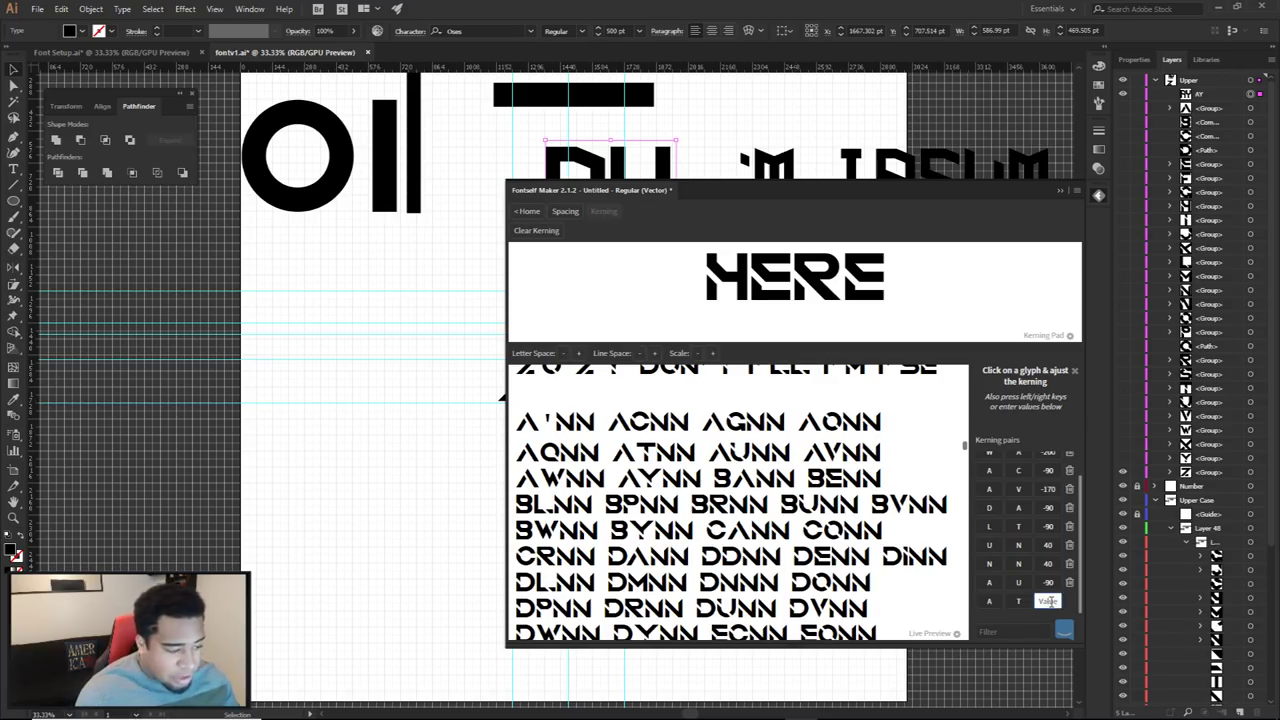
type("-120")
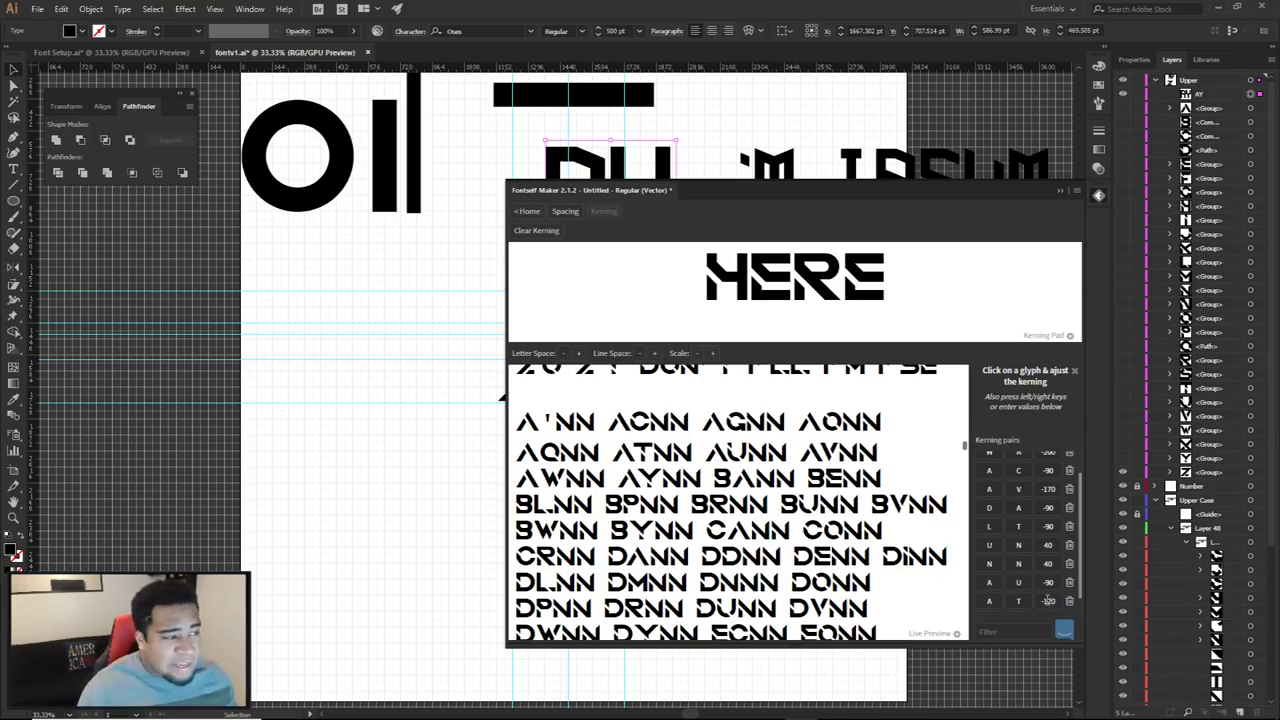
Return from kerning to the glyph overview and show the list of character categories
left_click(526, 211)
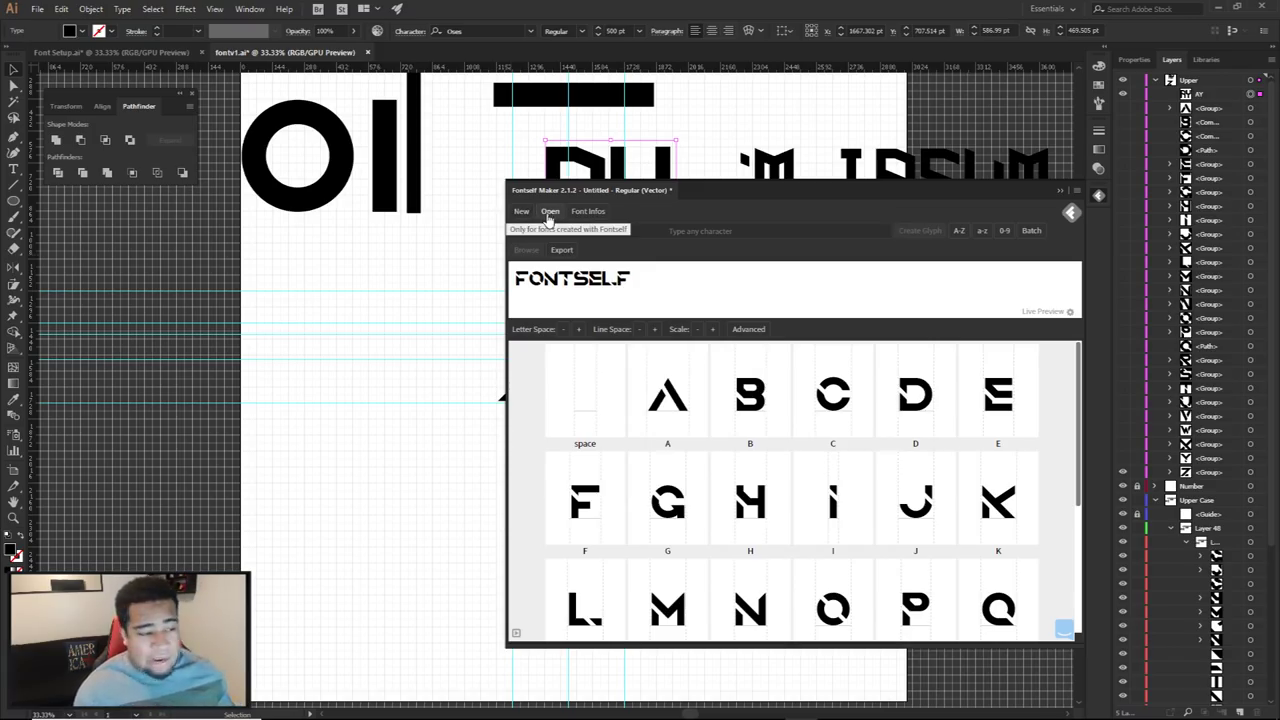
left_click(516, 633)
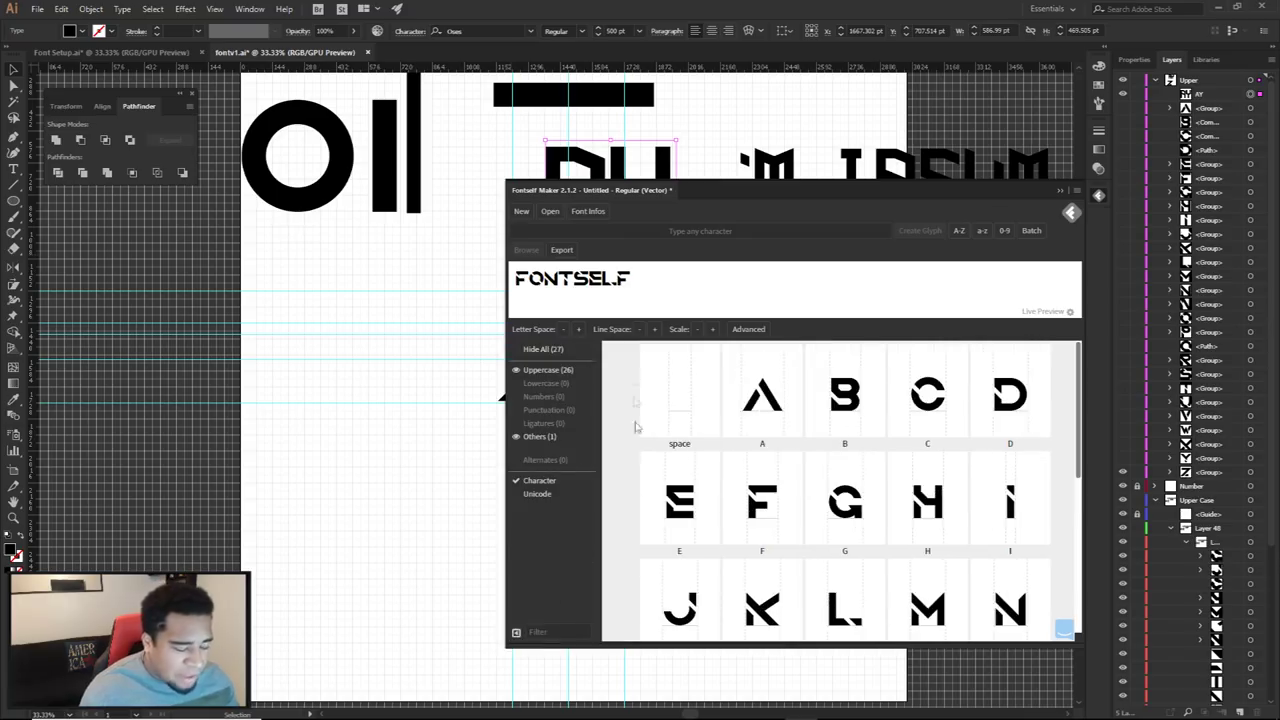
left_click_drag(652, 278, 505, 274)
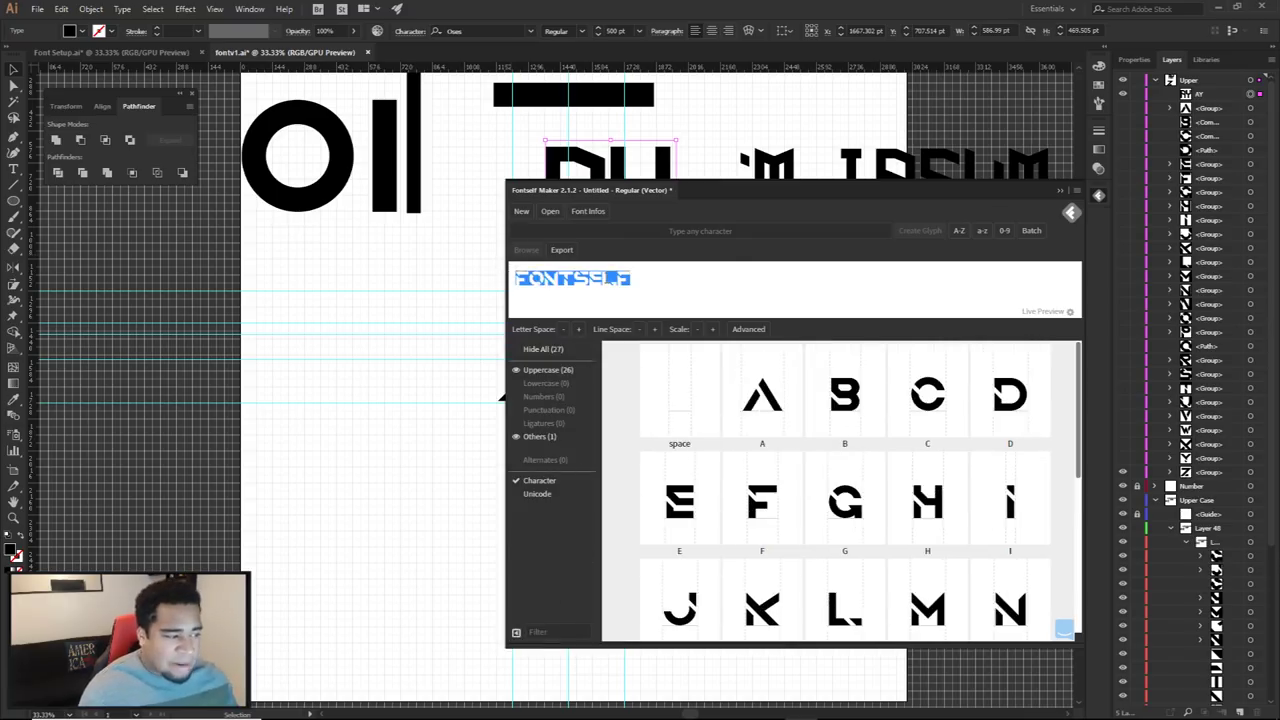
left_click_drag(702, 287, 704, 349)
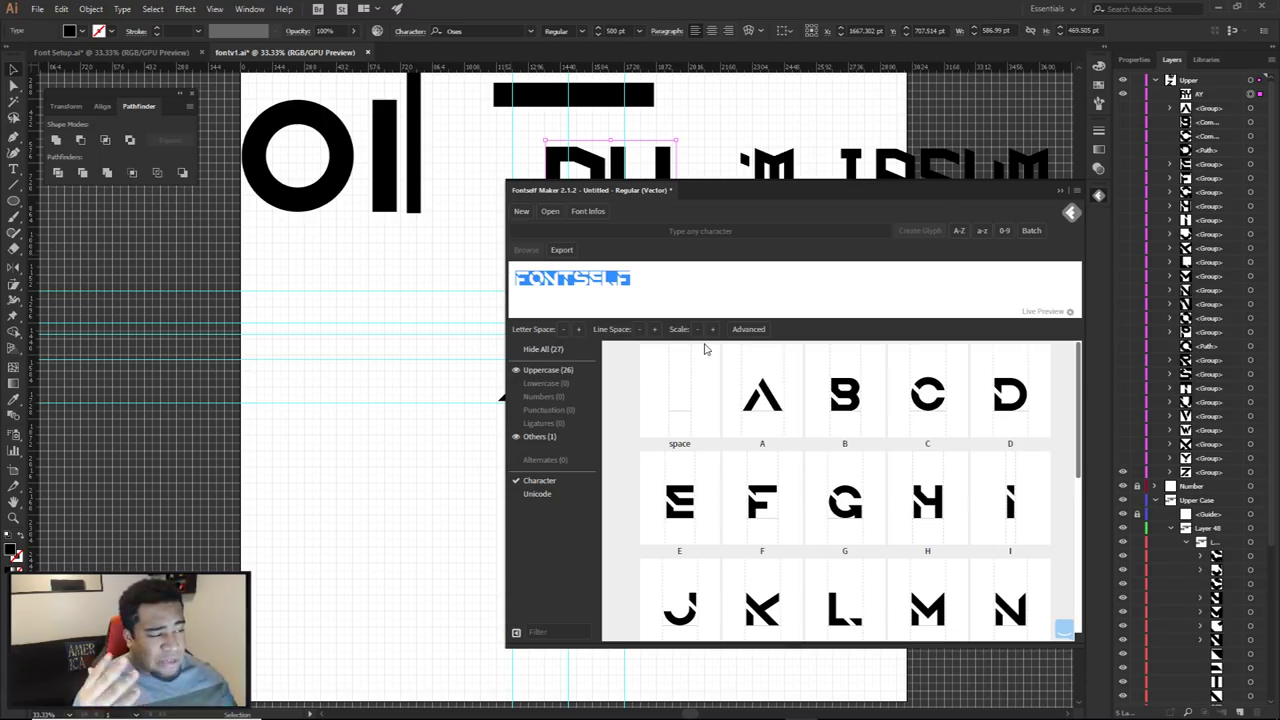
Put the Fontself Maker window away and add the text QUANTUM on the artboard below the letter Z
left_click(1098, 195)
left_click_drag(716, 375, 770, 341)
key("t")
left_click(634, 476)
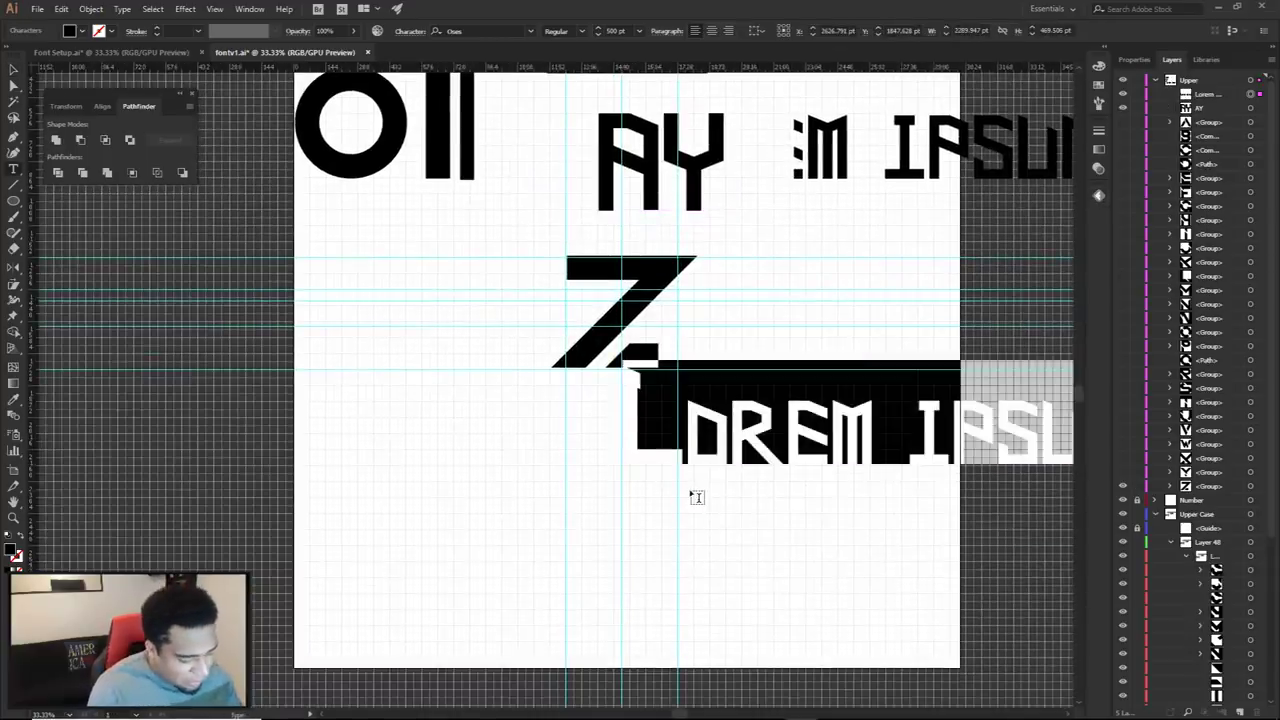
type("QUN")
key("BackSpace")
type("ANT")
key("ctrl+a")
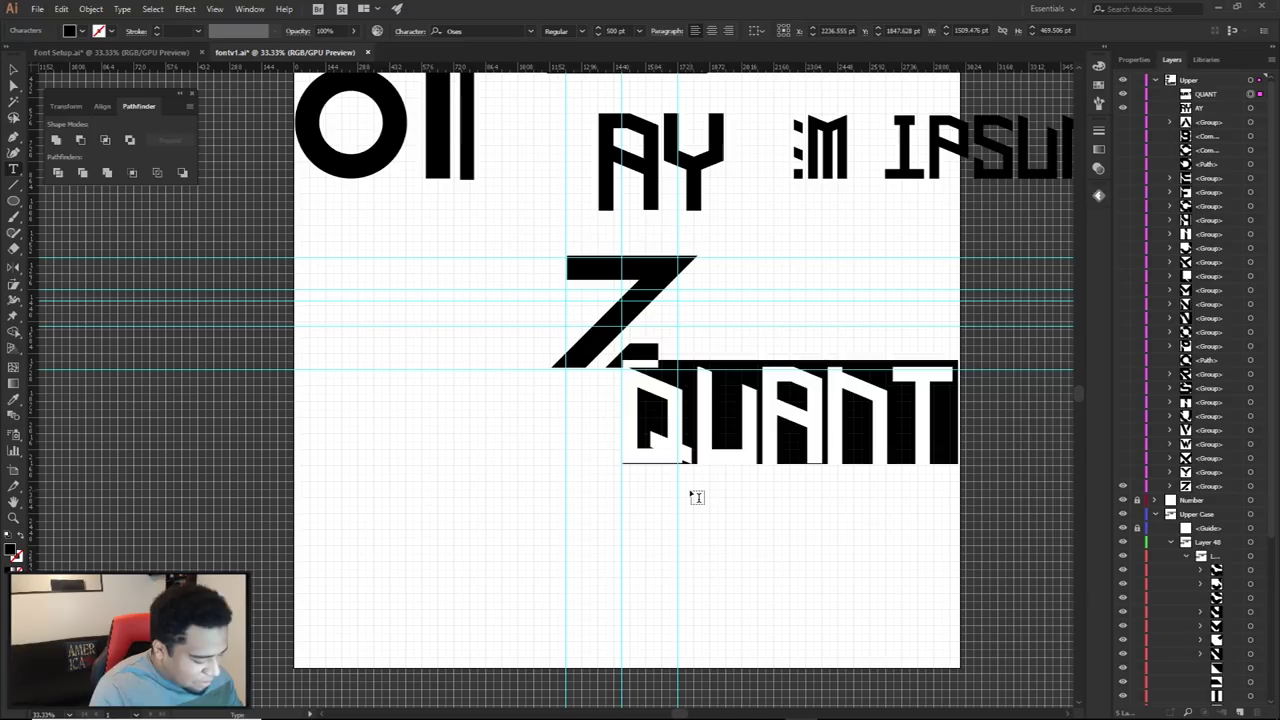
type("QUANTM")
key("BackSpace")
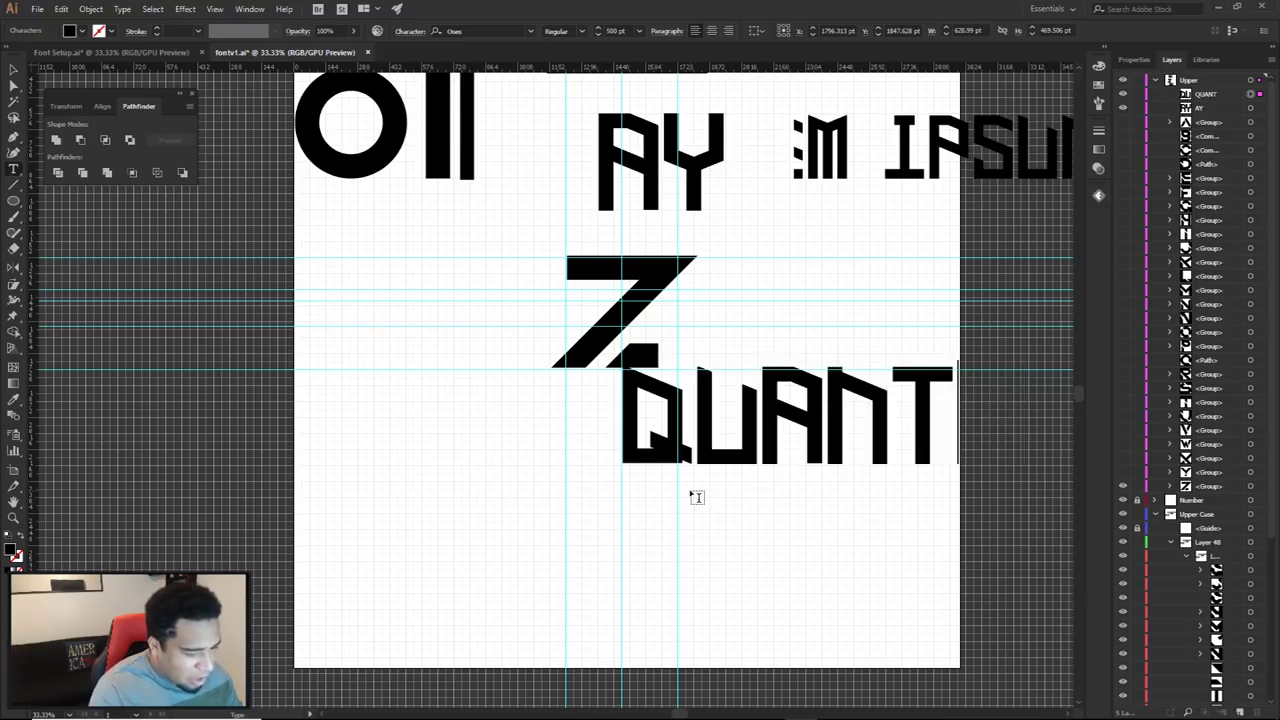
type("UM")
Set the whole QUANTUM text in the Quantum font with the Bold style
key("ctrl+a")
left_click(475, 31)
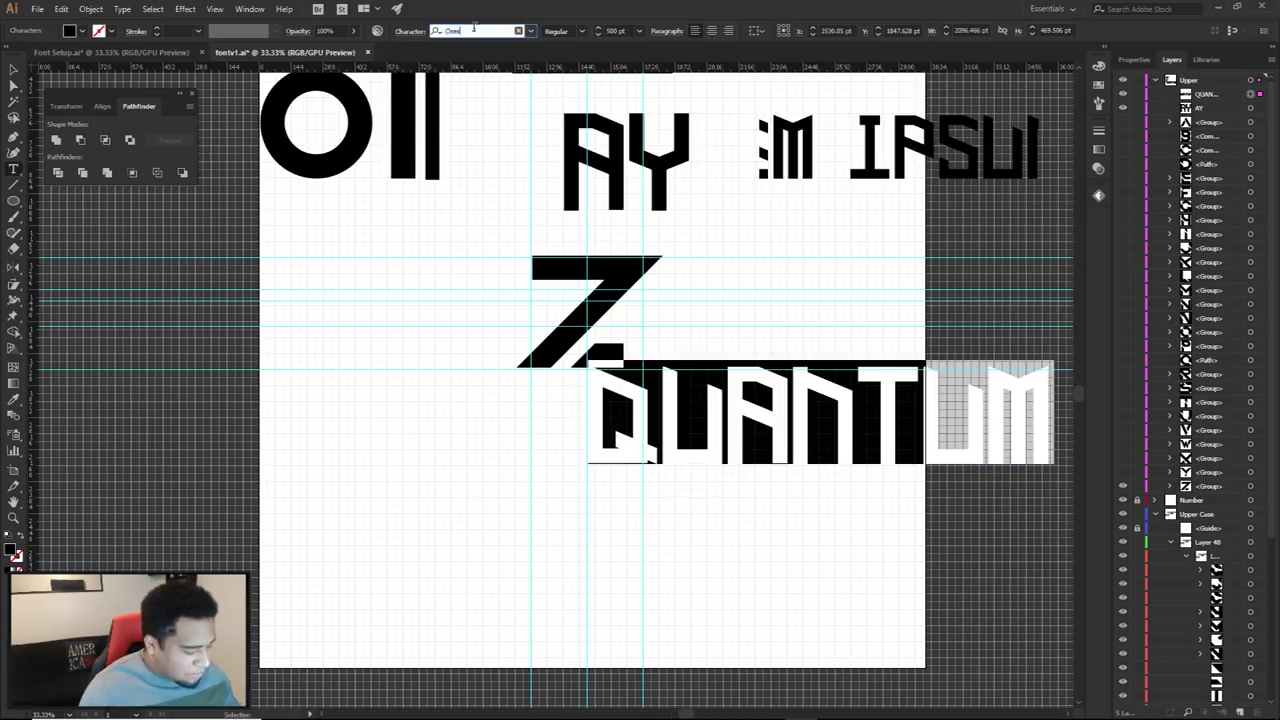
type("QU")
double_click(474, 31)
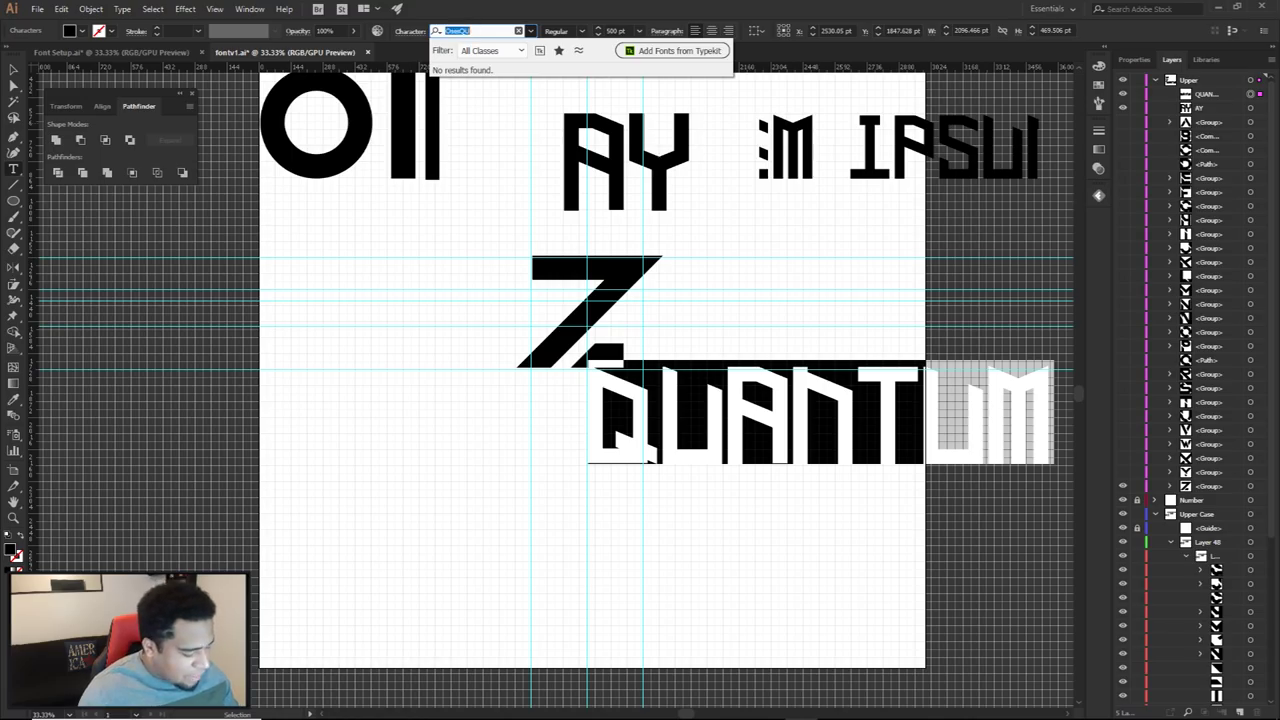
type("QU")
left_click(466, 70)
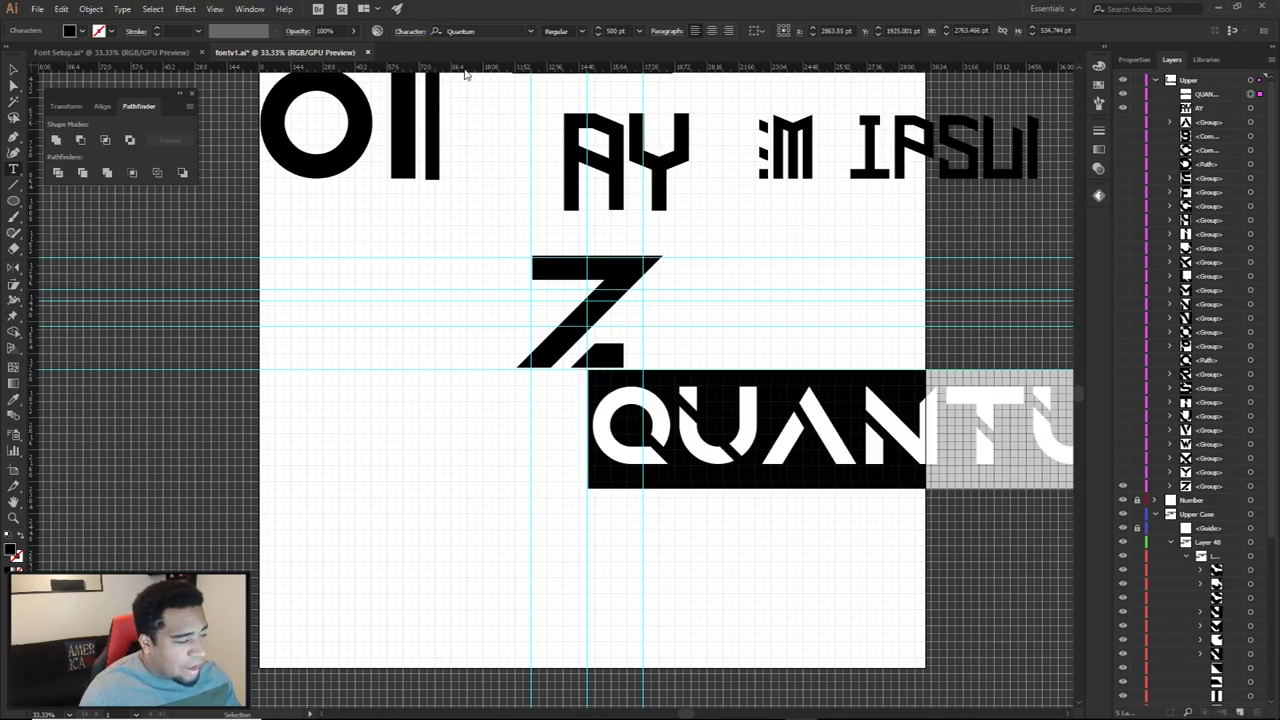
left_click(572, 31)
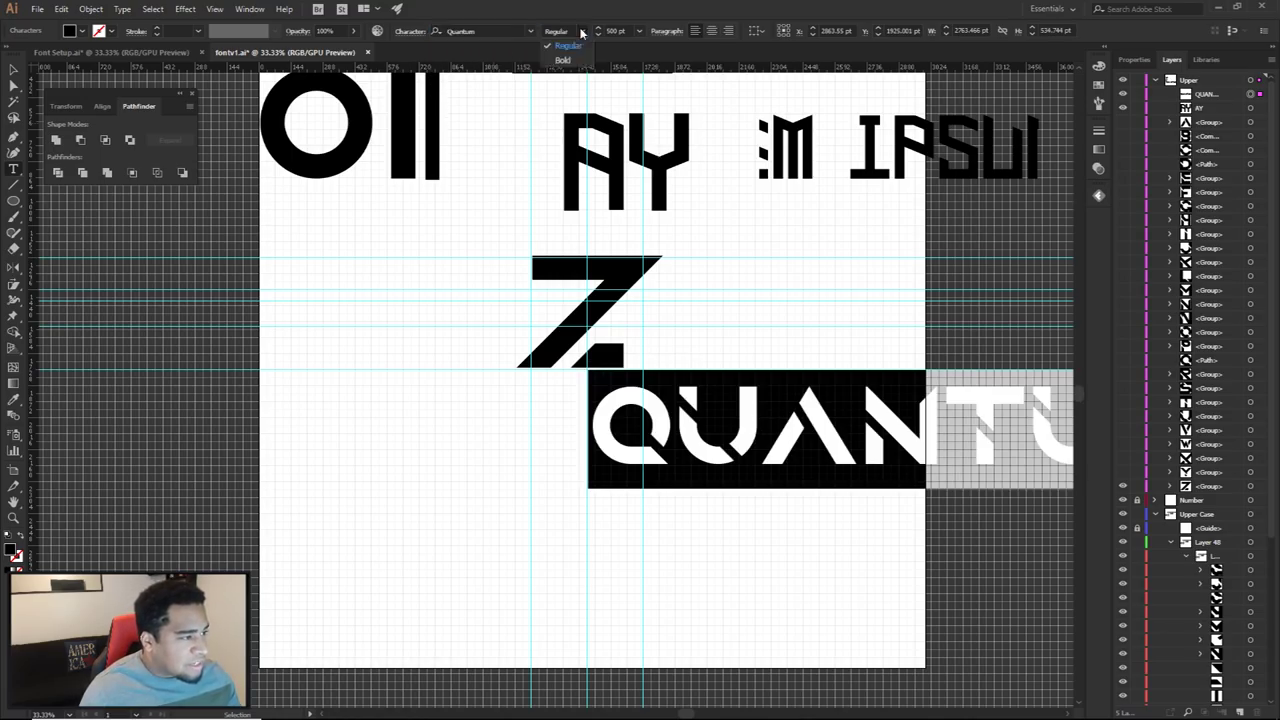
left_click(563, 60)
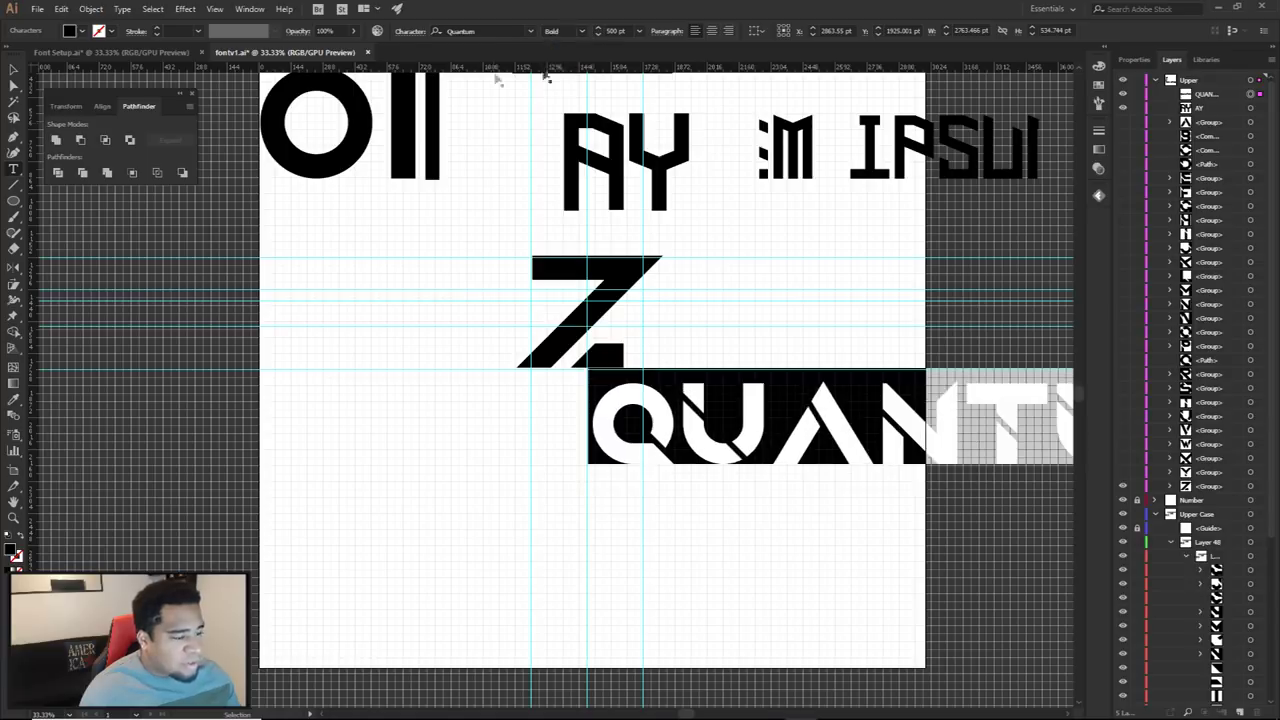
Scale the QUANTUM text down to fit within the artboard and position it centred beneath the letter Z
left_click(13, 69)
left_click_drag(905, 440, 621, 497)
left_click_drag(731, 383, 747, 385)
left_click_drag(860, 443, 838, 443)
left_click_drag(940, 427, 848, 440)
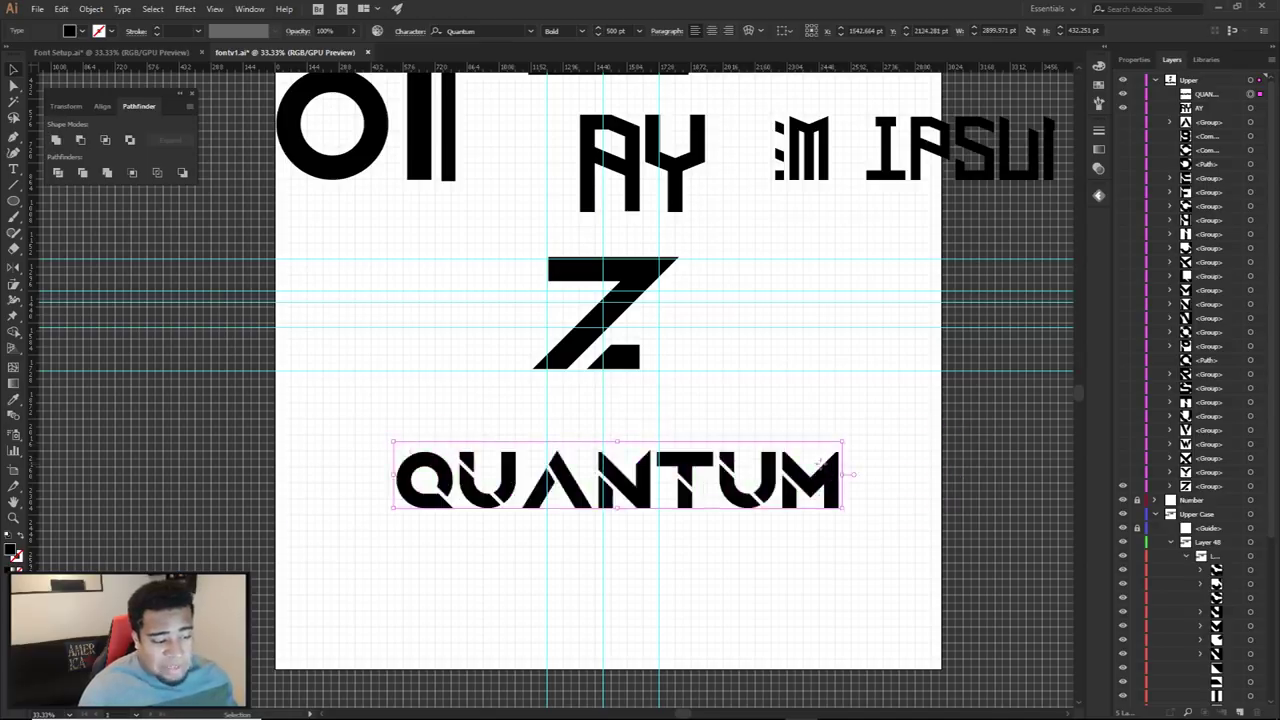